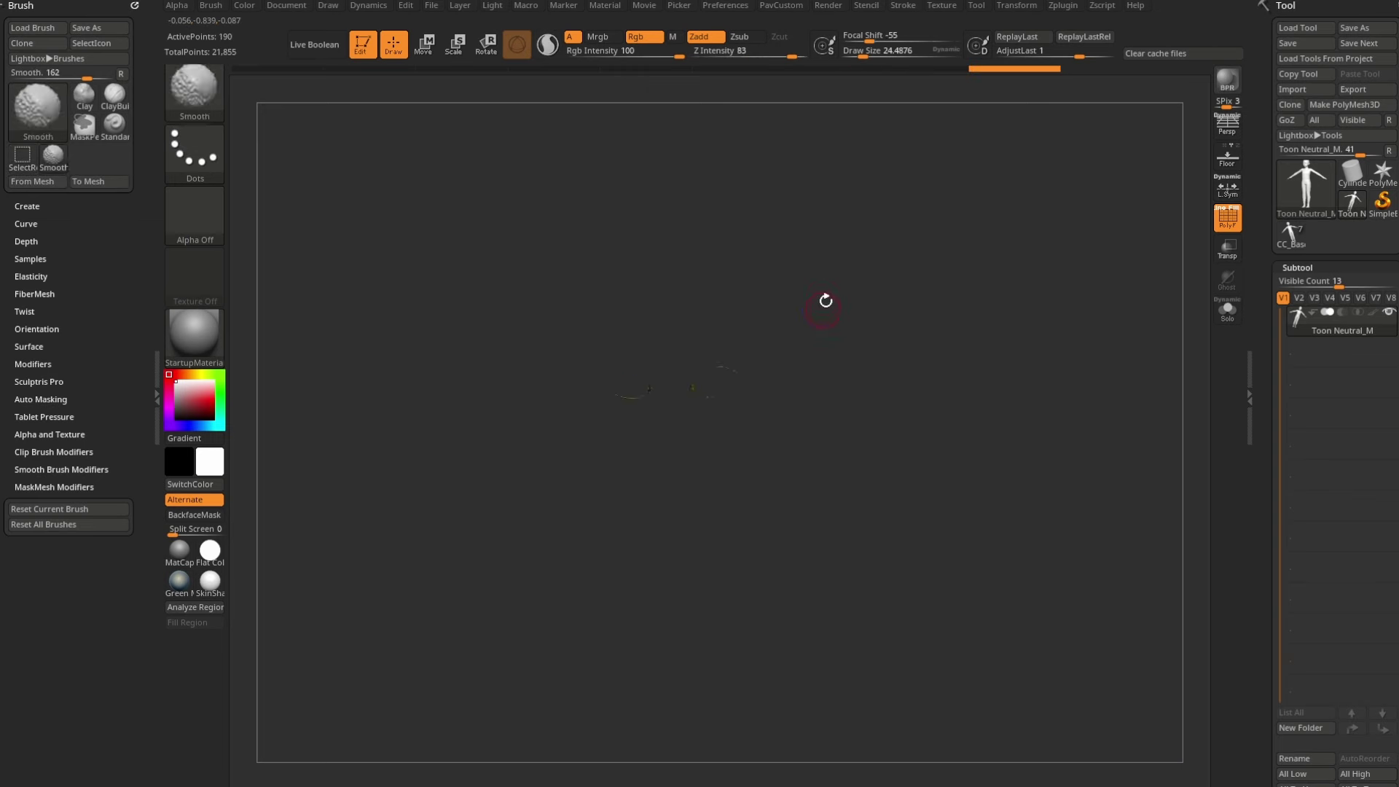
# Step: Isolate the eye, teeth and body polygroups in turn, restore the whole character, and inspect the head and upper body
pyautogui.keyDown('ctrl'); pyautogui.keyDown('shift'); pyautogui.click(962, 314); pyautogui.keyUp('shift'); pyautogui.keyUp('ctrl')
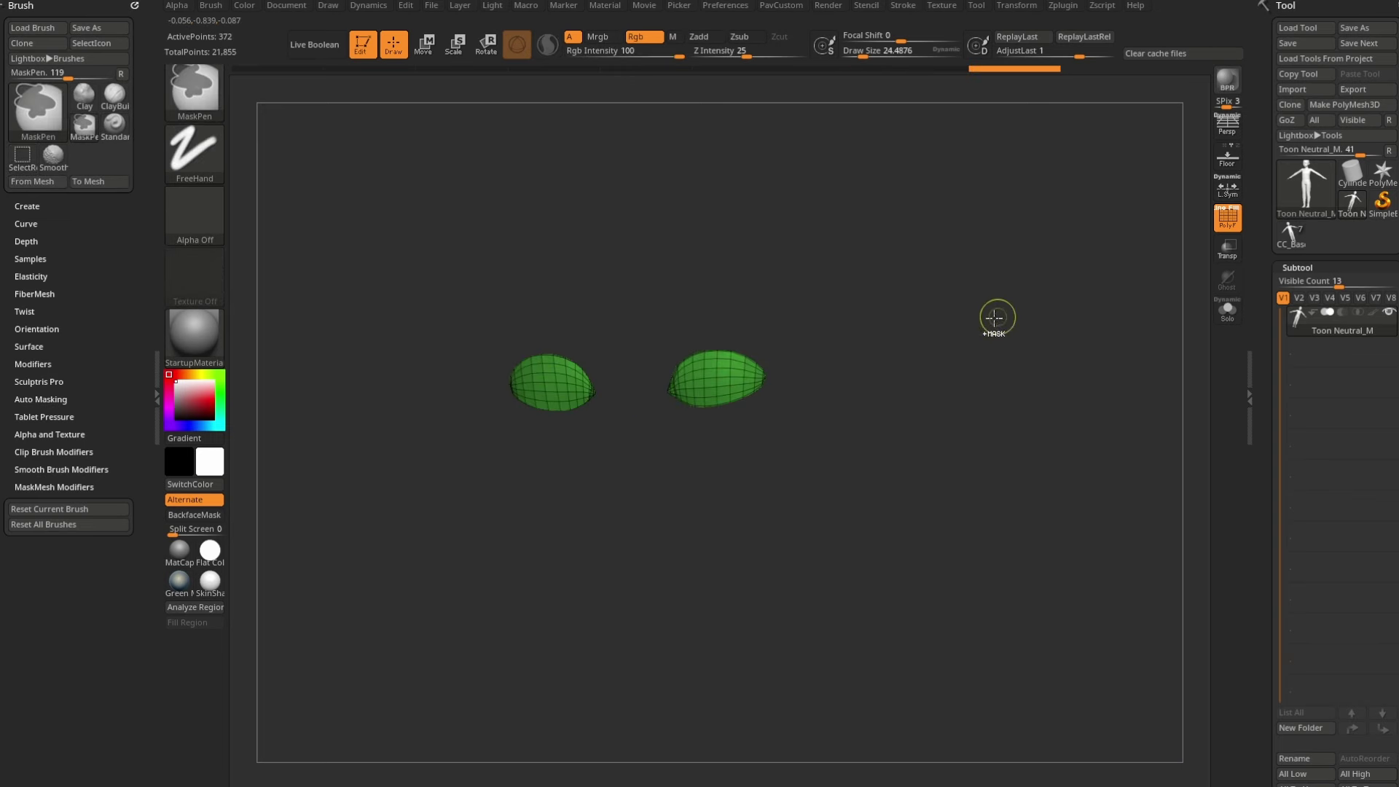
pyautogui.keyDown('ctrl'); pyautogui.keyDown('shift'); pyautogui.click(905, 369); pyautogui.keyUp('shift'); pyautogui.keyUp('ctrl')
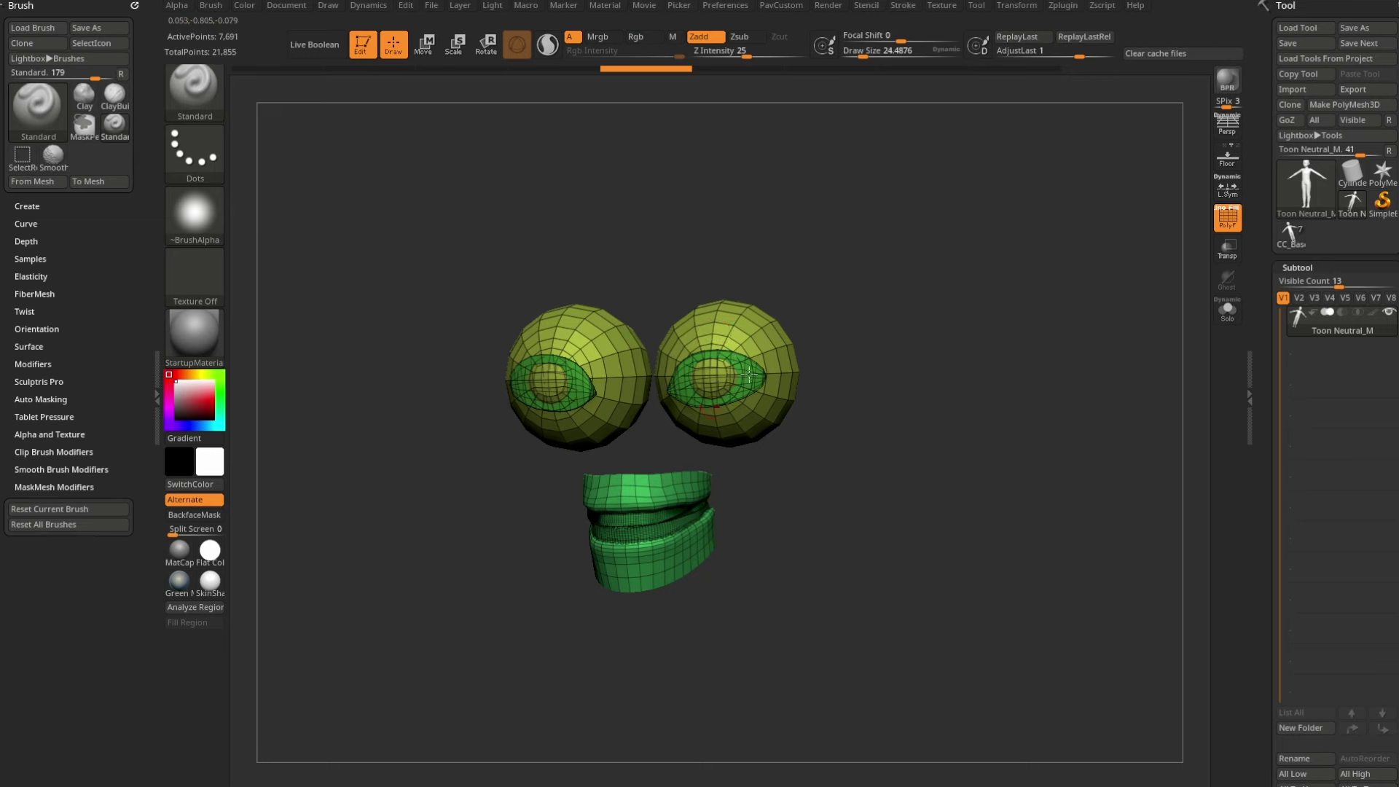
pyautogui.keyDown('ctrl'); pyautogui.keyDown('shift'); pyautogui.click(967, 339); pyautogui.keyUp('shift'); pyautogui.keyUp('ctrl')
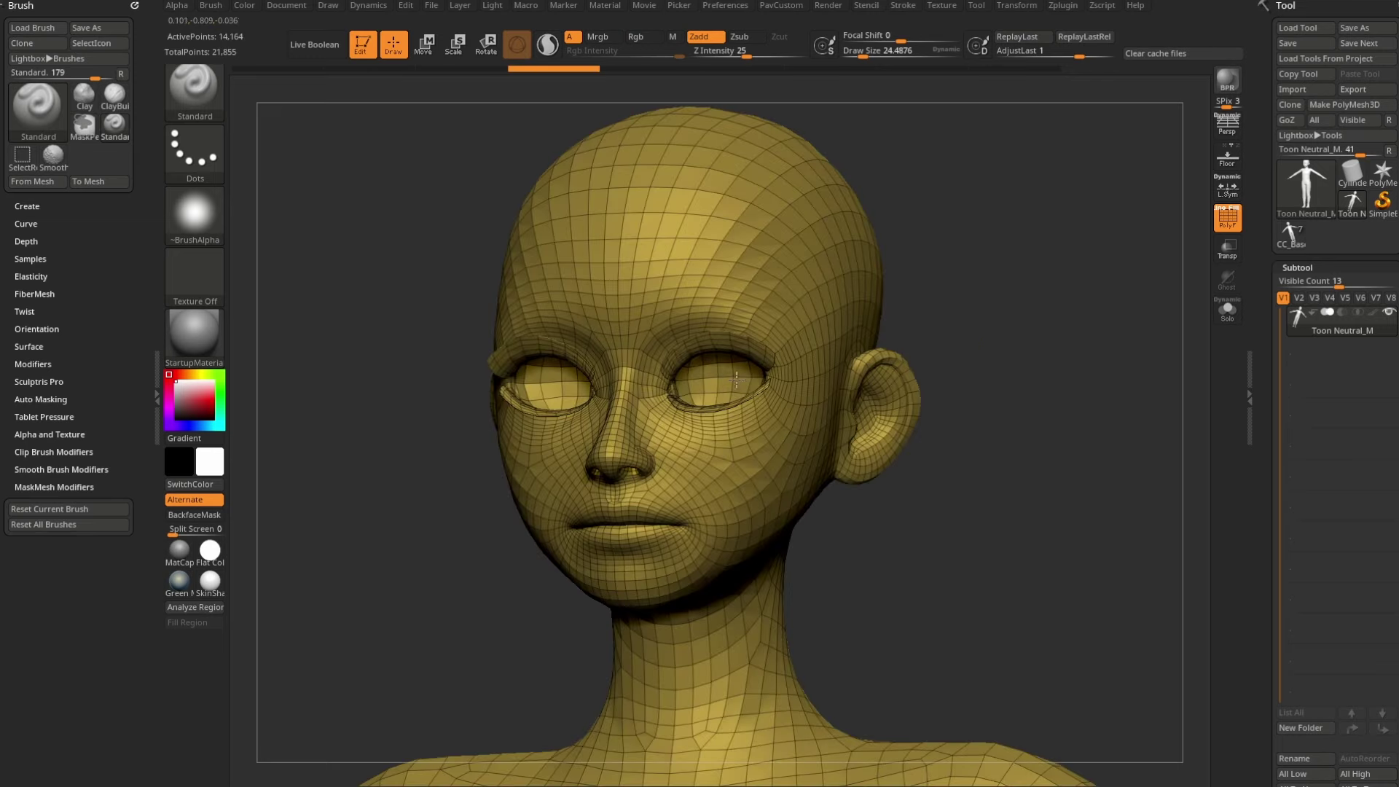
pyautogui.keyDown('ctrl'); pyautogui.keyDown('shift'); pyautogui.click(994, 324); pyautogui.keyUp('shift'); pyautogui.keyUp('ctrl')
pyautogui.moveTo(1022, 393); pyautogui.dragTo(882, 441)
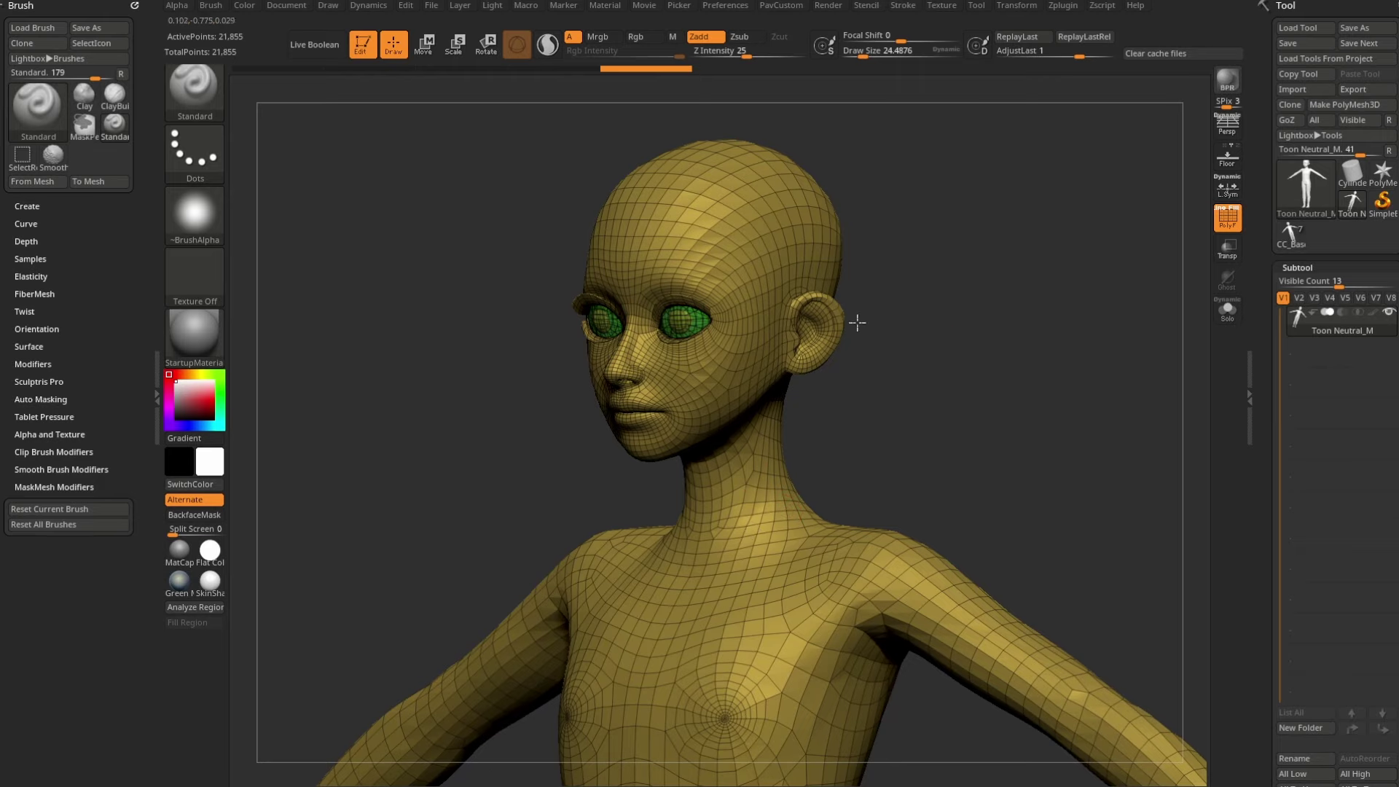
pyautogui.moveTo(857, 322); pyautogui.dragTo(942, 319)
pyautogui.moveTo(837, 390); pyautogui.dragTo(1008, 313)
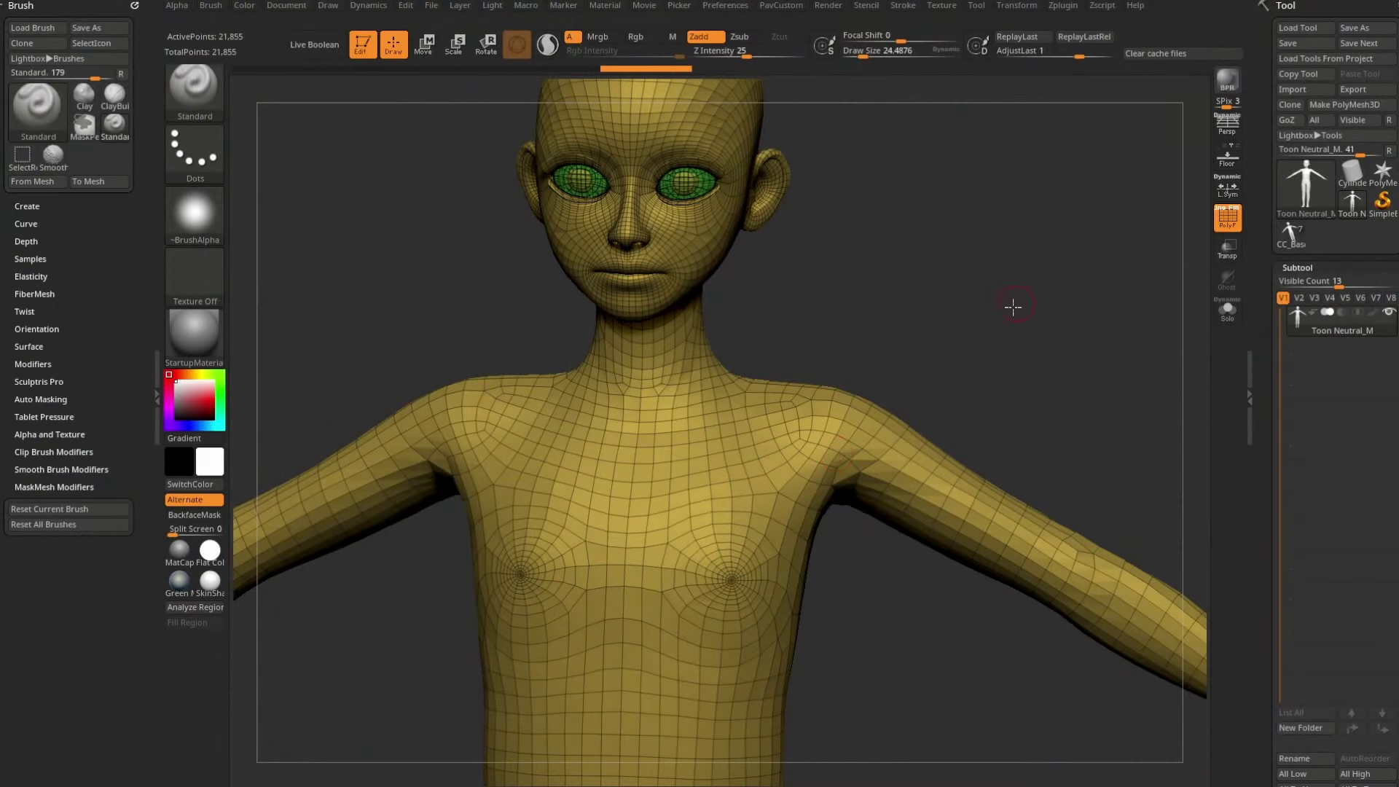
# Step: Select the ZModeler brush and set its edge action to Insert with Single EdgeLoop as the target
pyautogui.moveTo(1013, 307); pyautogui.dragTo(976, 310)
pyautogui.press('b')
pyautogui.press('m')
pyautogui.press('v')
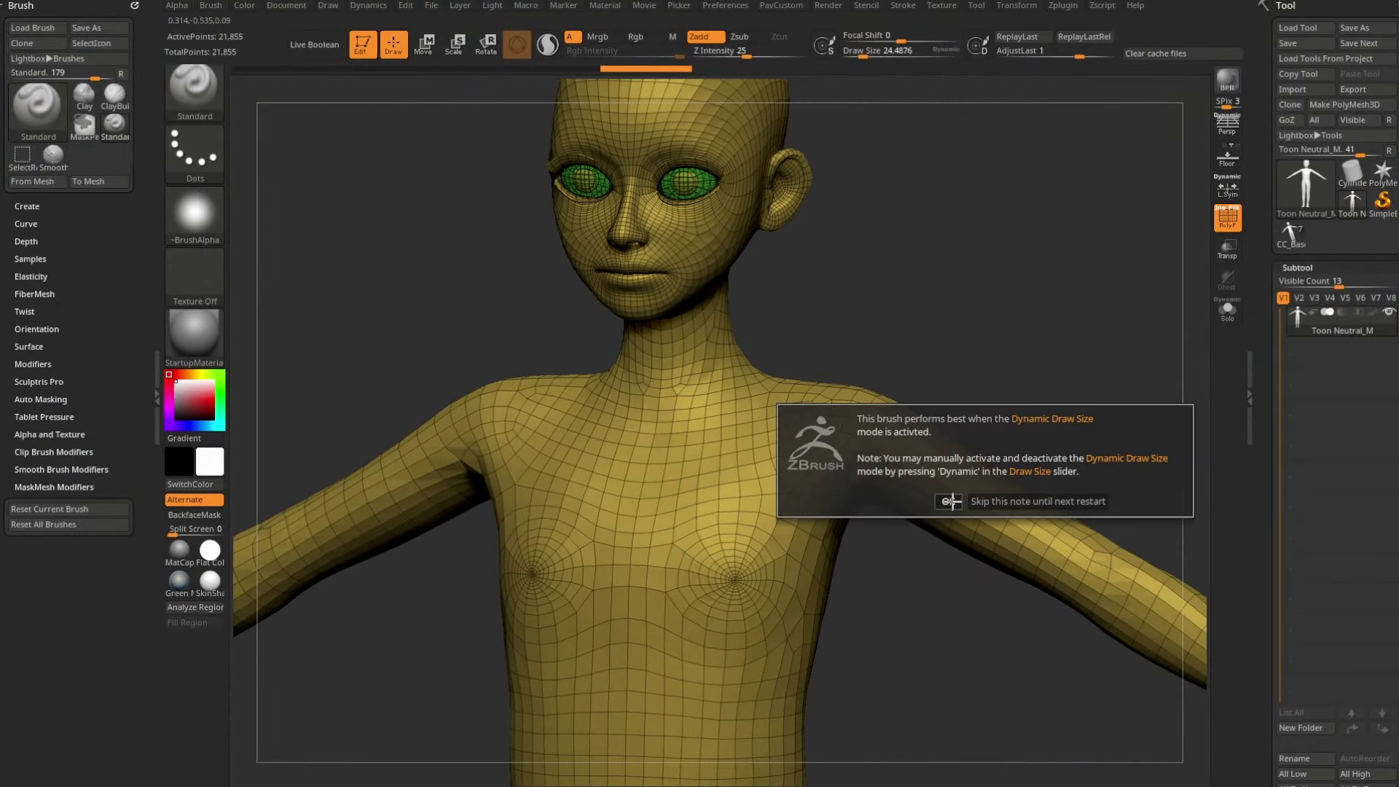
pyautogui.click(949, 502)
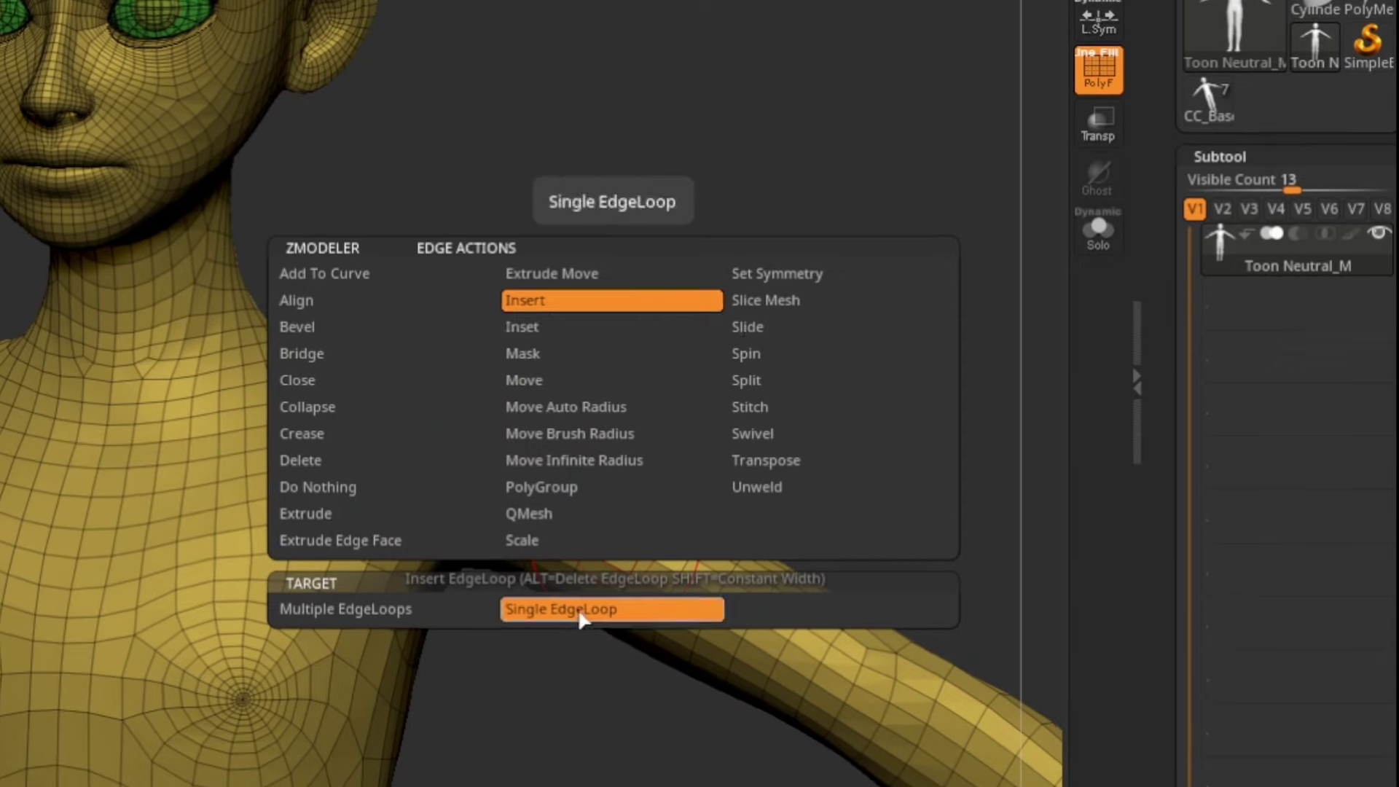
pyautogui.click(947, 528)
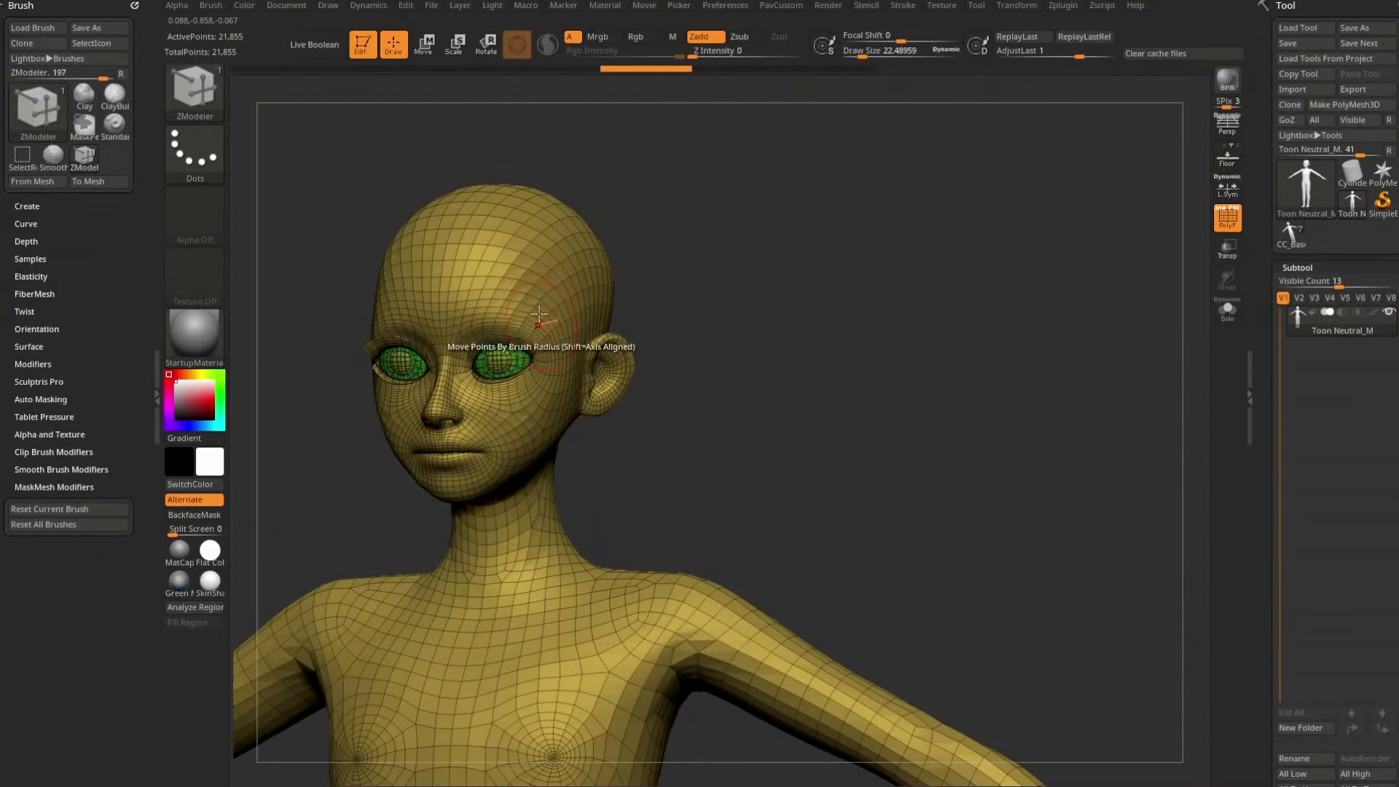
# Step: Switch the masking brush to MaskLasso and mask the whole head from the side view
pyautogui.moveTo(543, 316); pyautogui.dragTo(739, 306)
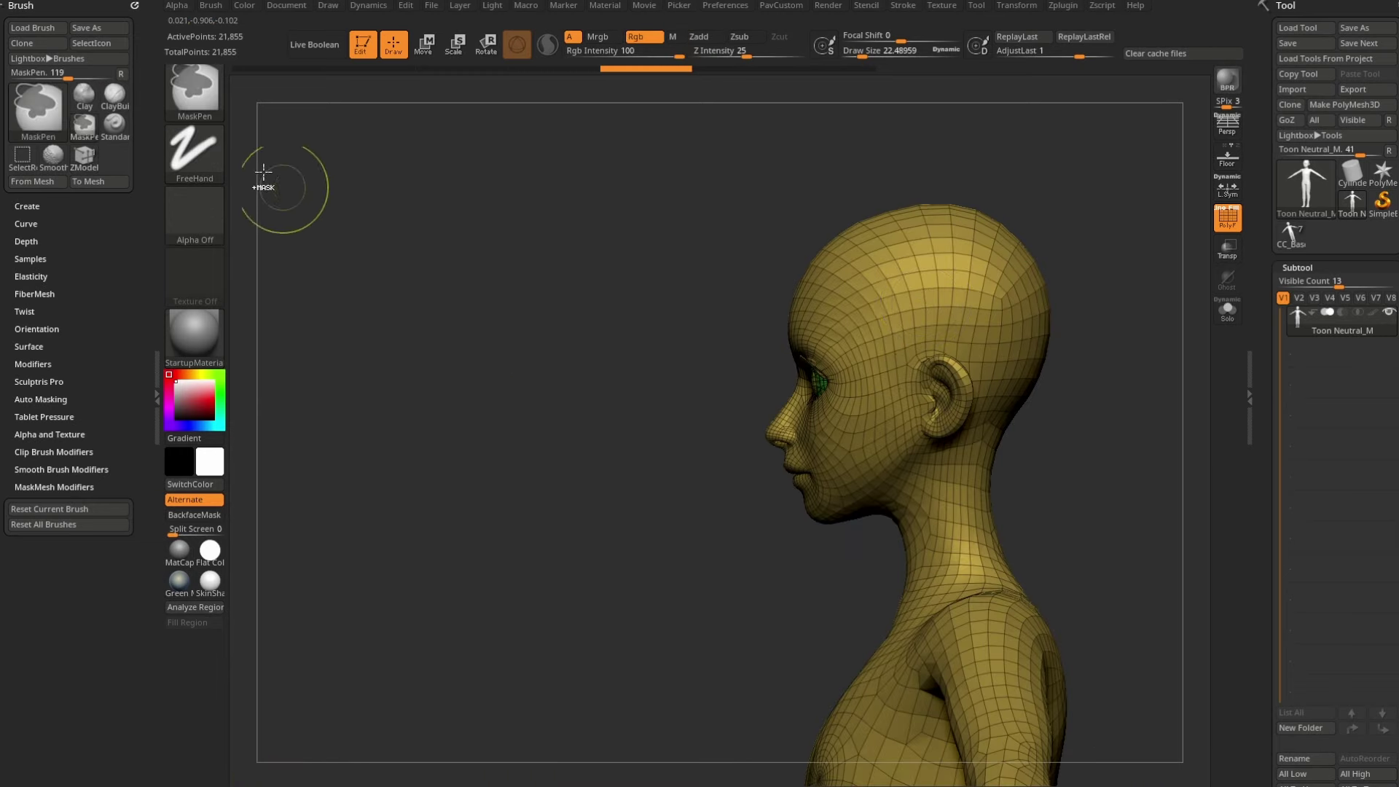
pyautogui.keyDown('ctrl'); pyautogui.click(195, 87); pyautogui.keyUp('ctrl')
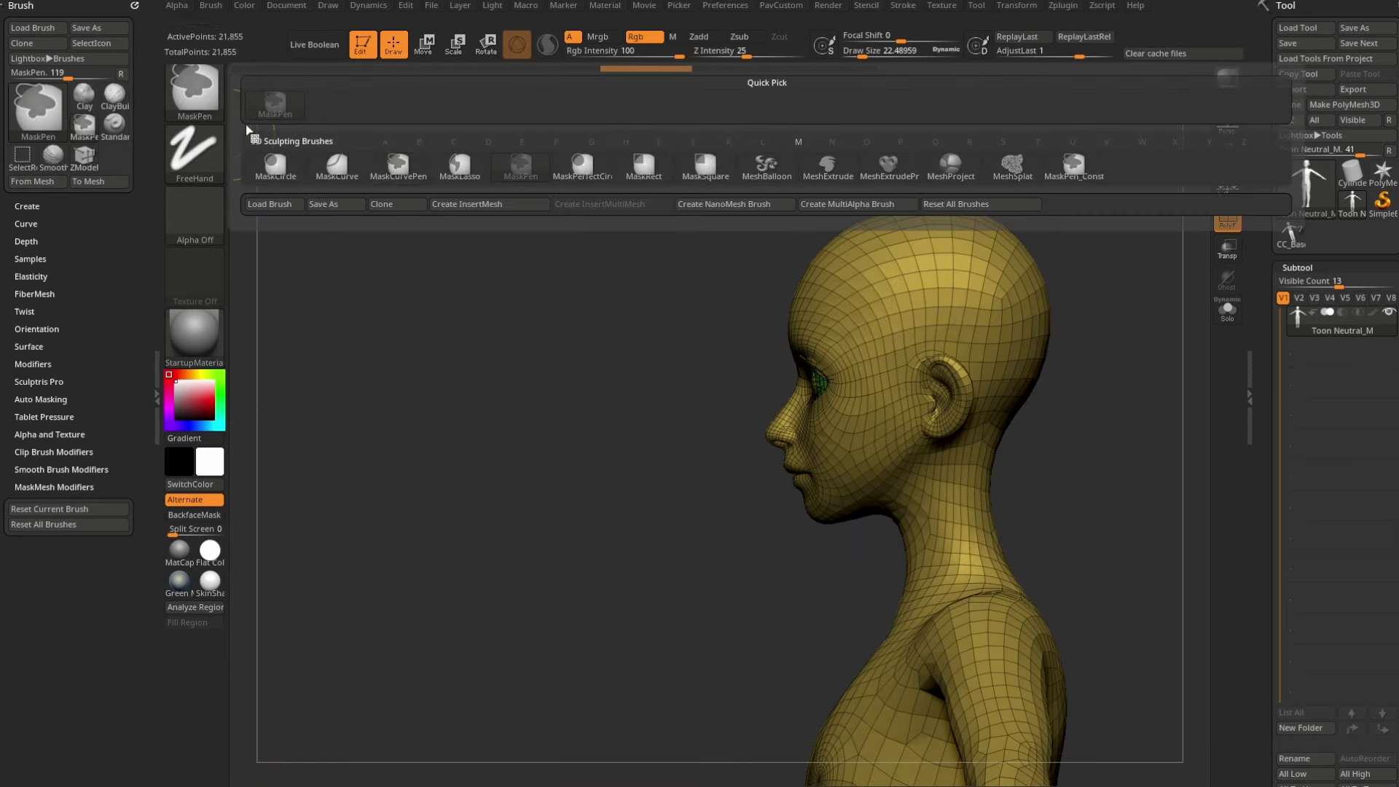
pyautogui.click(459, 167)
pyautogui.moveTo(581, 381)
pyautogui.mouseDown()
pyautogui.moveTo(843, 250)
pyautogui.moveTo(521, 196)
pyautogui.moveTo(589, 526)
pyautogui.mouseUp()
pyautogui.keyDown('ctrl'); pyautogui.moveTo(865, 431); pyautogui.dragTo(867, 431); pyautogui.keyUp('ctrl')
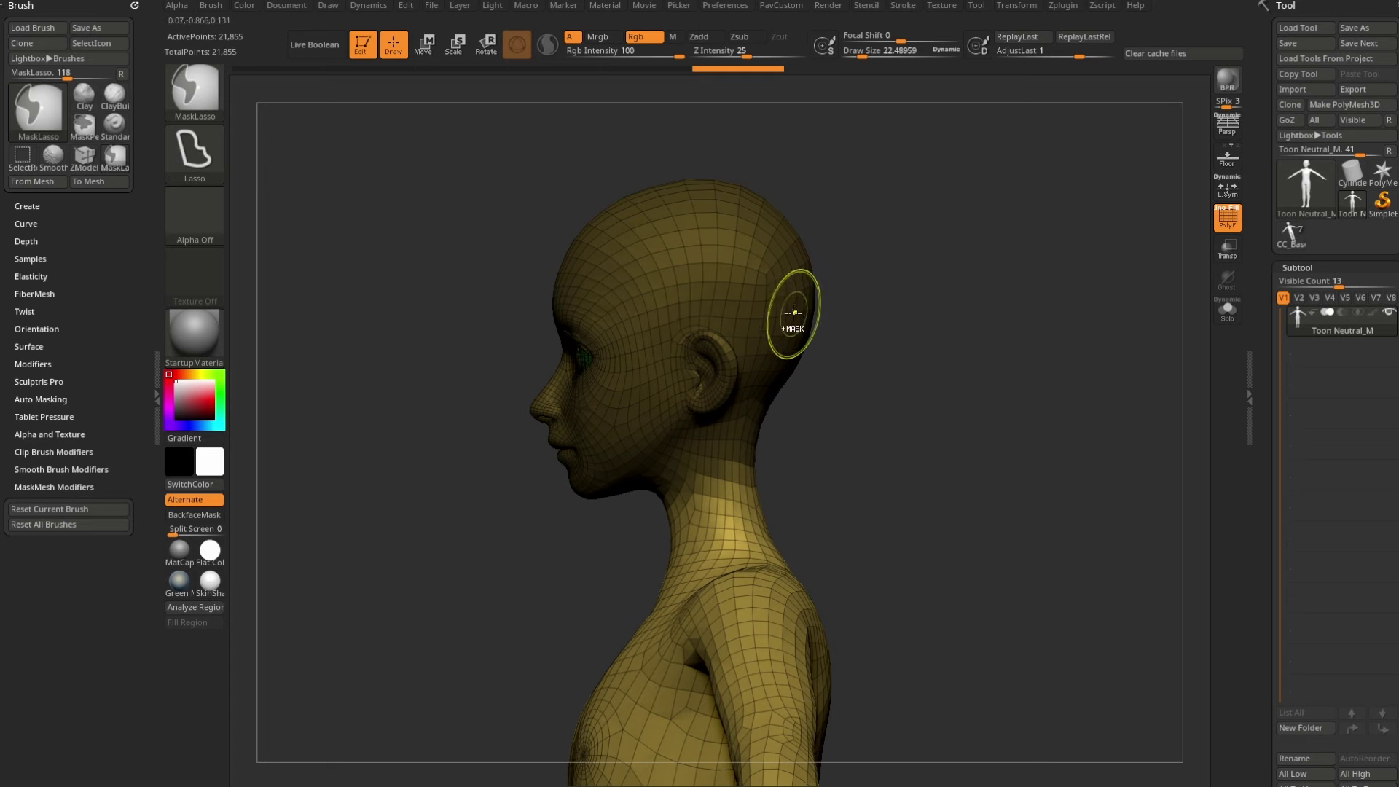
# Step: Invert the mask, place the transform gizmo's pivot at the top of the neck, and scale the head up to about 1.26
pyautogui.press('w')
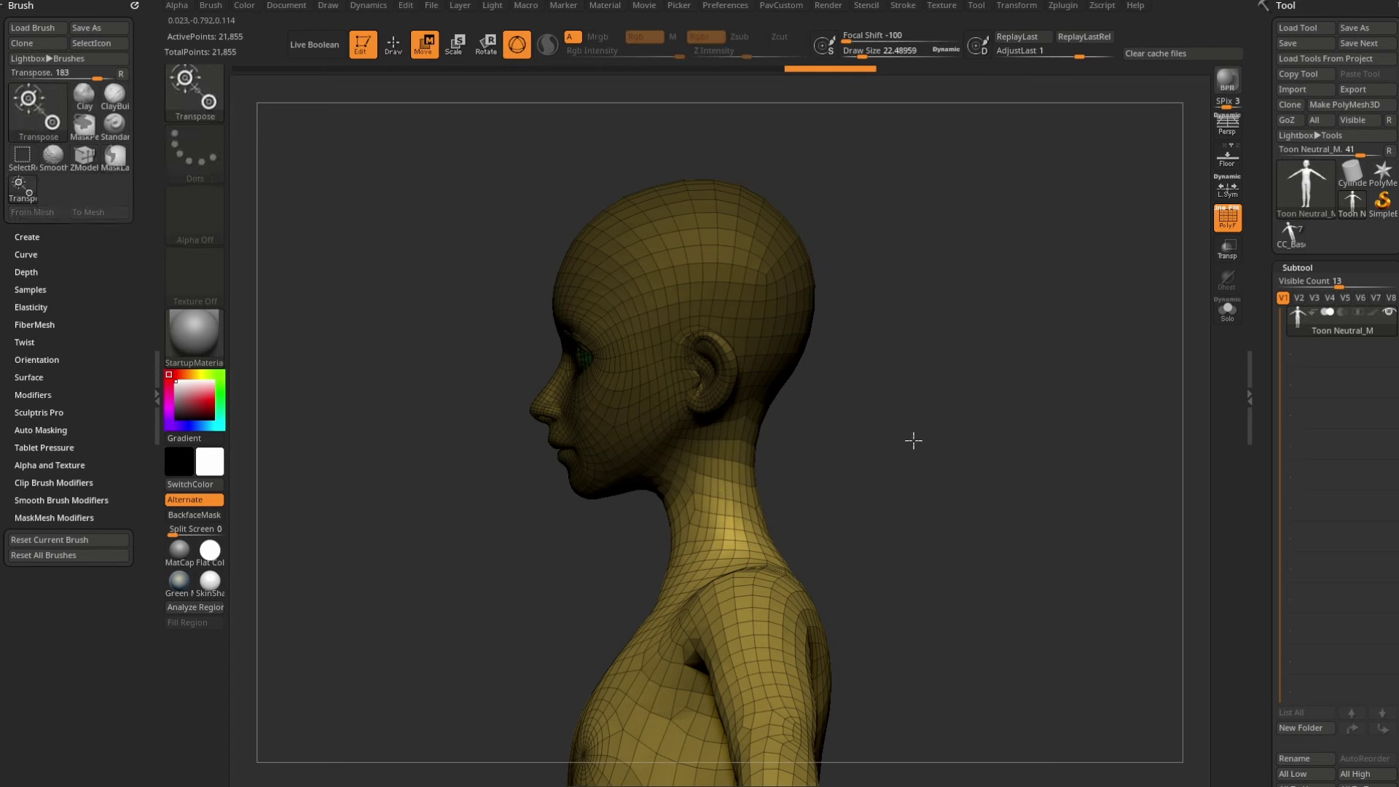
pyautogui.moveTo(915, 440); pyautogui.dragTo(945, 429)
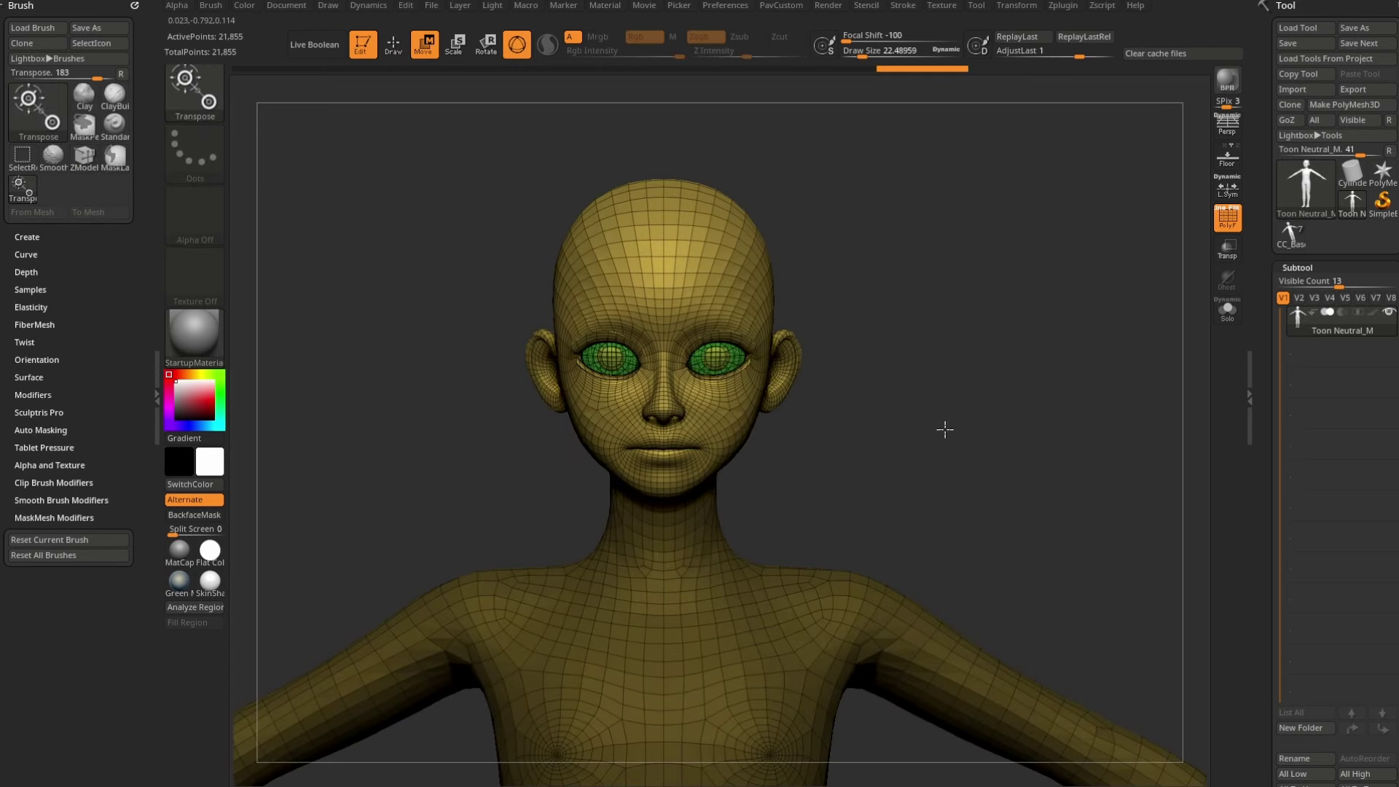
pyautogui.keyDown('alt'); pyautogui.click(662, 279); pyautogui.keyUp('alt')
pyautogui.moveTo(962, 271); pyautogui.dragTo(788, 250)
pyautogui.keyDown('alt'); pyautogui.moveTo(727, 208); pyautogui.dragTo(873, 370); pyautogui.keyUp('alt')
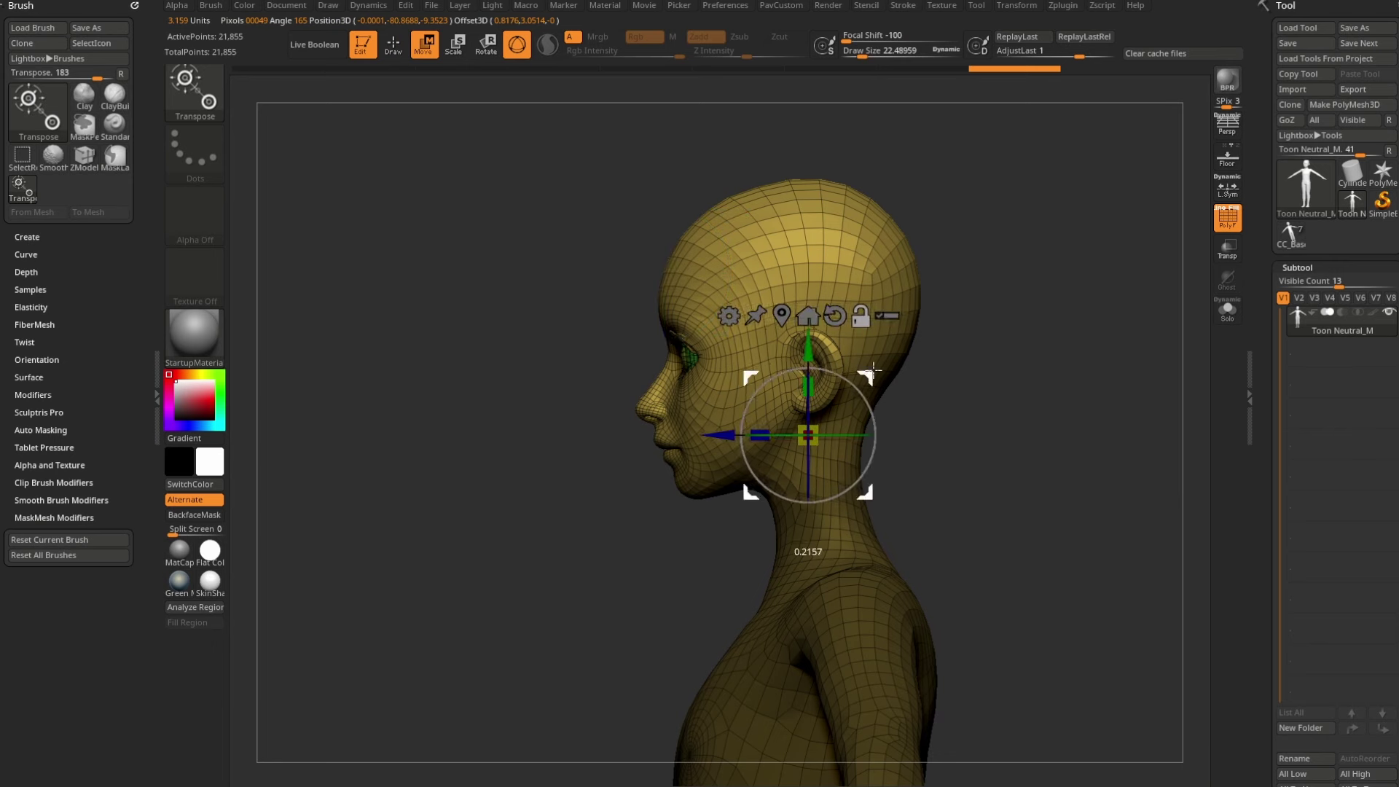
pyautogui.click(790, 319)
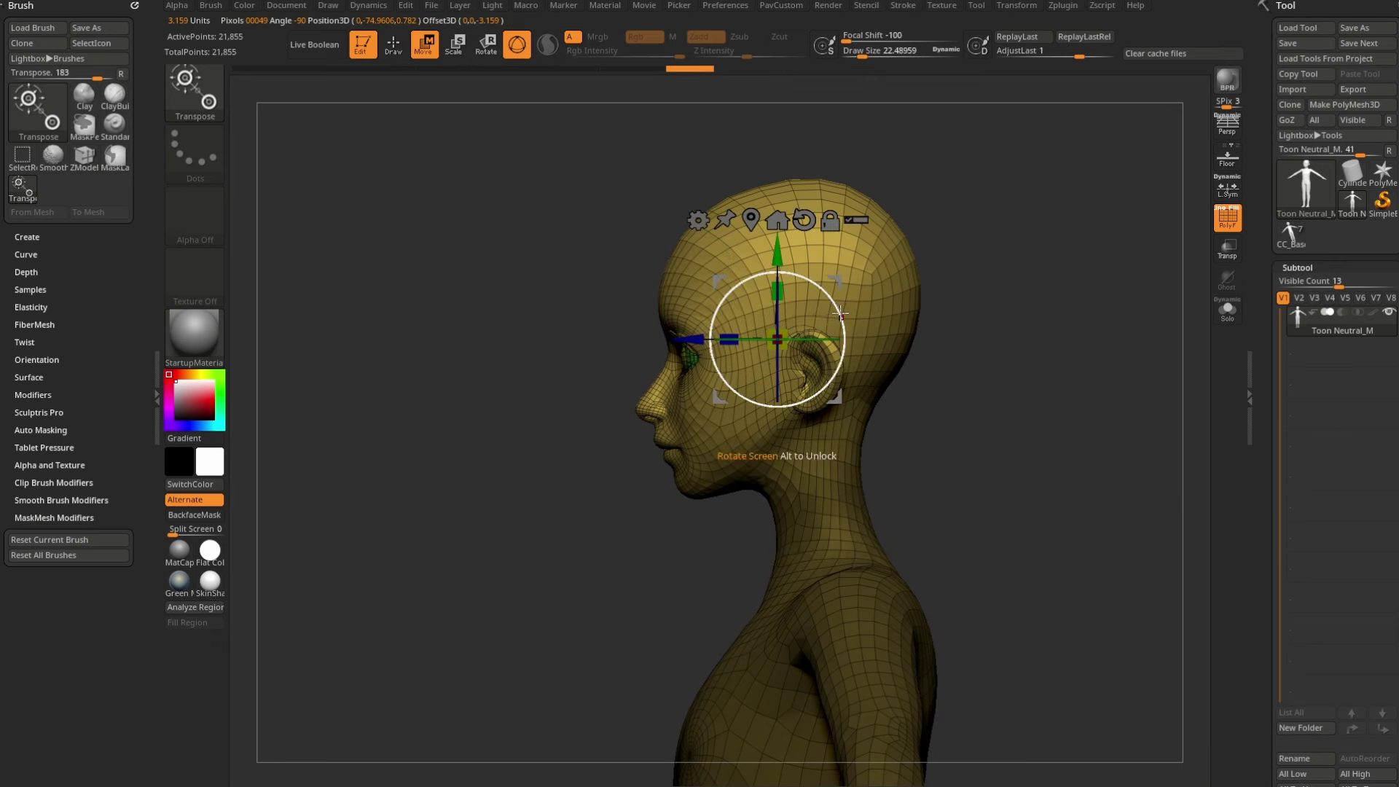
pyautogui.keyDown('alt'); pyautogui.moveTo(776, 250); pyautogui.dragTo(869, 416); pyautogui.keyUp('alt')
pyautogui.moveTo(981, 252); pyautogui.dragTo(843, 460)
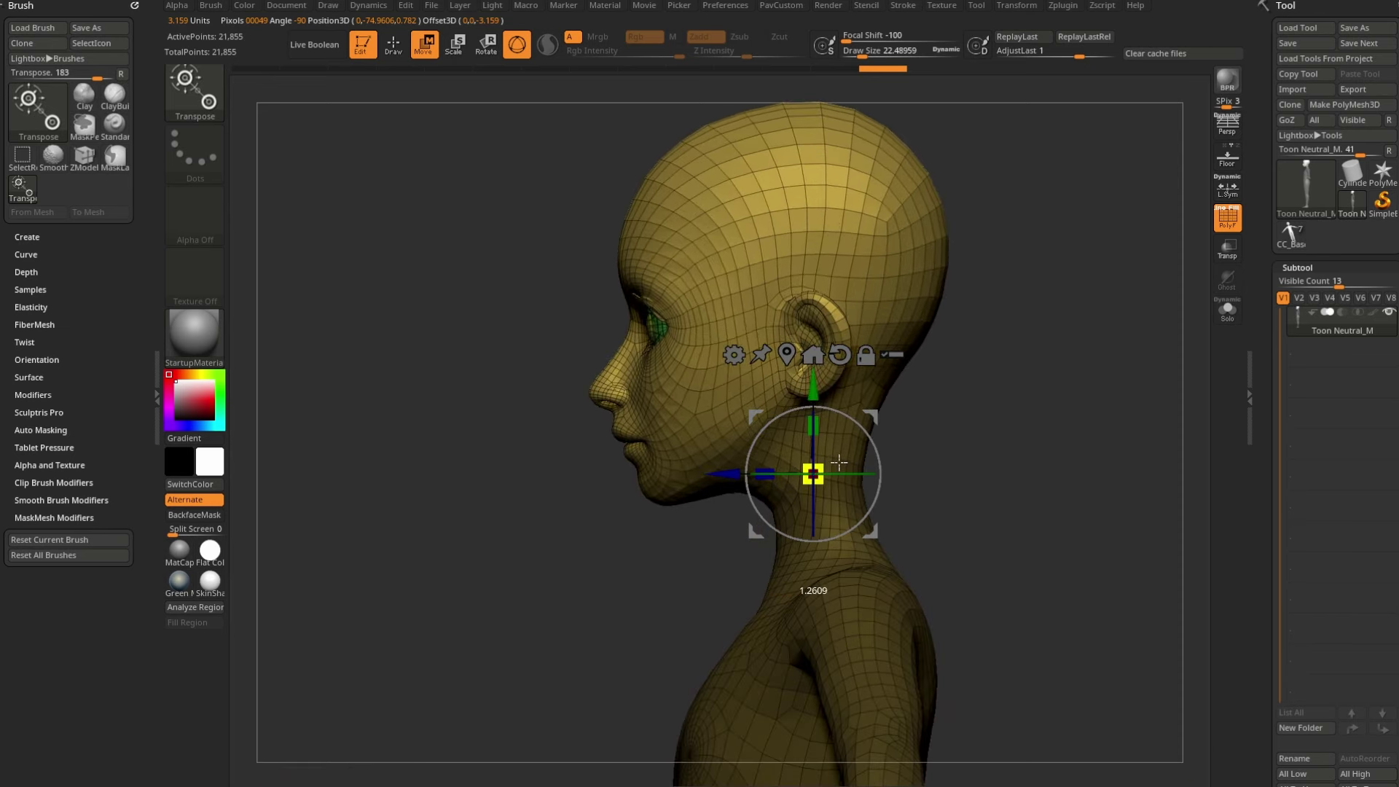
# Step: Clear the head mask and isolate both arms at the shoulders by masking the rest of the body
pyautogui.keyDown('alt'); pyautogui.moveTo(1002, 459); pyautogui.dragTo(1068, 381); pyautogui.keyUp('alt')
pyautogui.keyDown('alt'); pyautogui.moveTo(1153, 512); pyautogui.dragTo(928, 312); pyautogui.keyUp('alt')
pyautogui.keyDown('alt'); pyautogui.moveTo(928, 312); pyautogui.dragTo(958, 362); pyautogui.keyUp('alt')
pyautogui.moveTo(943, 420)
pyautogui.keyDown('ctrl'); pyautogui.mouseDown()
pyautogui.moveTo(850, 331)
pyautogui.moveTo(709, 335)
pyautogui.moveTo(715, 419)
pyautogui.moveTo(911, 369)
pyautogui.mouseUp(); pyautogui.keyUp('ctrl')
pyautogui.keyDown('alt'); pyautogui.click(784, 410); pyautogui.keyUp('alt')
pyautogui.moveTo(937, 296)
pyautogui.keyDown('alt'); pyautogui.mouseDown()
pyautogui.moveTo(945, 320)
pyautogui.moveTo(784, 345)
pyautogui.moveTo(712, 285)
pyautogui.mouseUp(); pyautogui.keyUp('alt')
pyautogui.keyDown('ctrl'); pyautogui.click(859, 325); pyautogui.keyUp('ctrl')
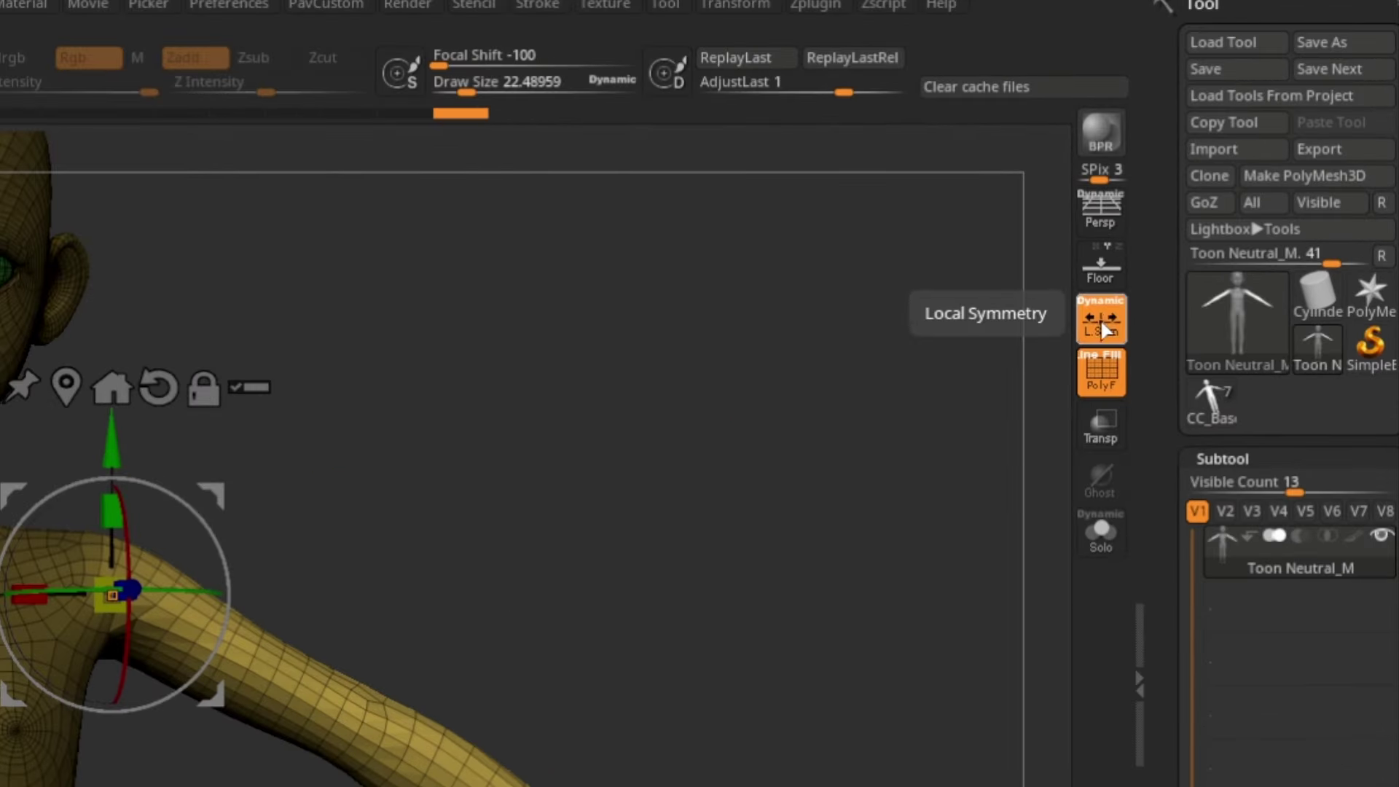
# Step: Enable Local Symmetry, centre the gizmo's pivot in the shoulder joint, and scale both arms up evenly
pyautogui.click(1109, 320)
pyautogui.keyDown('shift'); pyautogui.moveTo(745, 441); pyautogui.dragTo(636, 467); pyautogui.keyUp('shift')
pyautogui.keyDown('alt'); pyautogui.moveTo(112, 593); pyautogui.dragTo(143, 584); pyautogui.keyUp('alt')
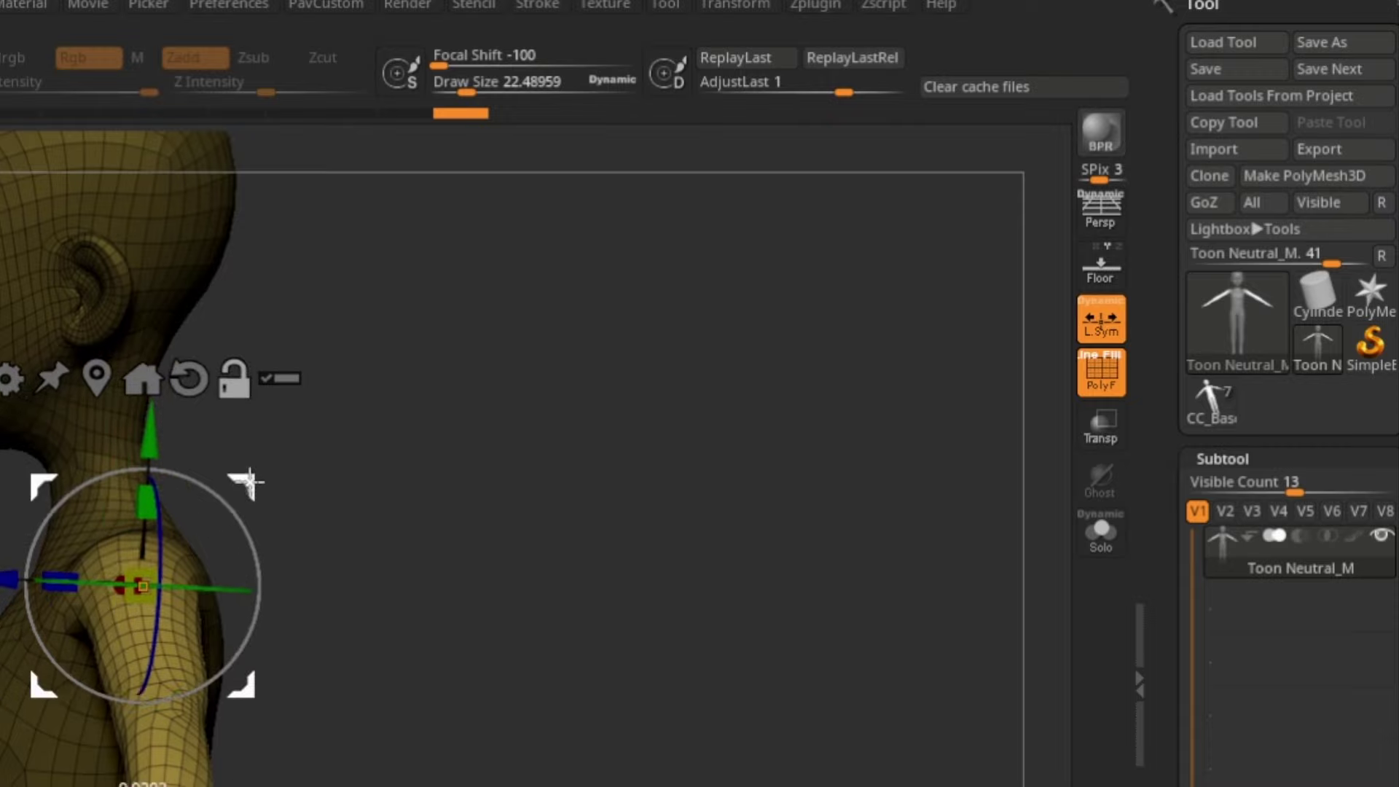
pyautogui.keyDown('shift'); pyautogui.moveTo(342, 495); pyautogui.dragTo(453, 473); pyautogui.keyUp('shift')
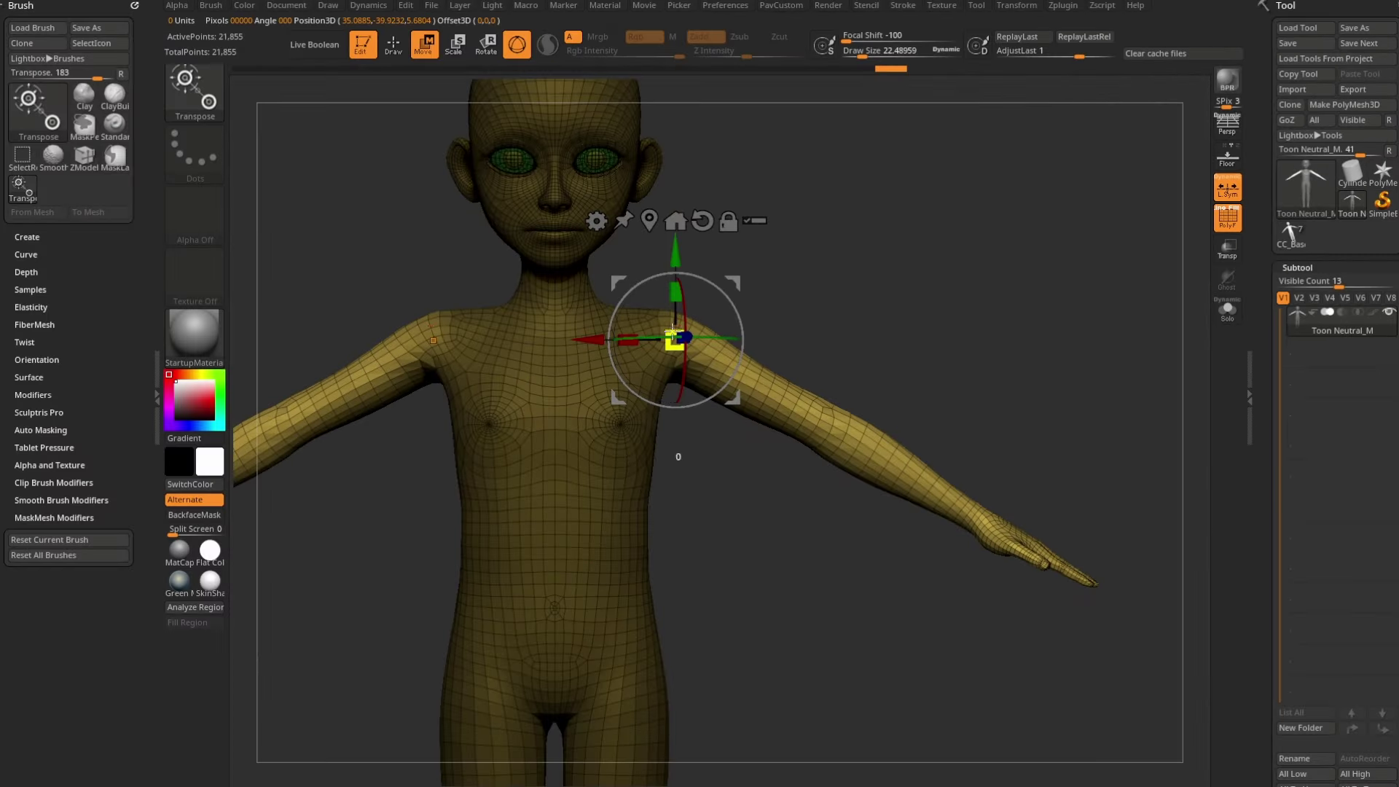
pyautogui.moveTo(671, 334); pyautogui.dragTo(677, 250)
# Step: Isolate both forearms with an inverted lasso mask, place the gizmo on the elbow, and move them slightly outward
pyautogui.moveTo(932, 291)
pyautogui.keyDown('alt'); pyautogui.mouseDown()
pyautogui.moveTo(919, 263)
pyautogui.moveTo(902, 284)
pyautogui.mouseUp(); pyautogui.keyUp('alt')
pyautogui.keyDown('alt'); pyautogui.moveTo(864, 396); pyautogui.dragTo(890, 366); pyautogui.keyUp('alt')
pyautogui.press('q')
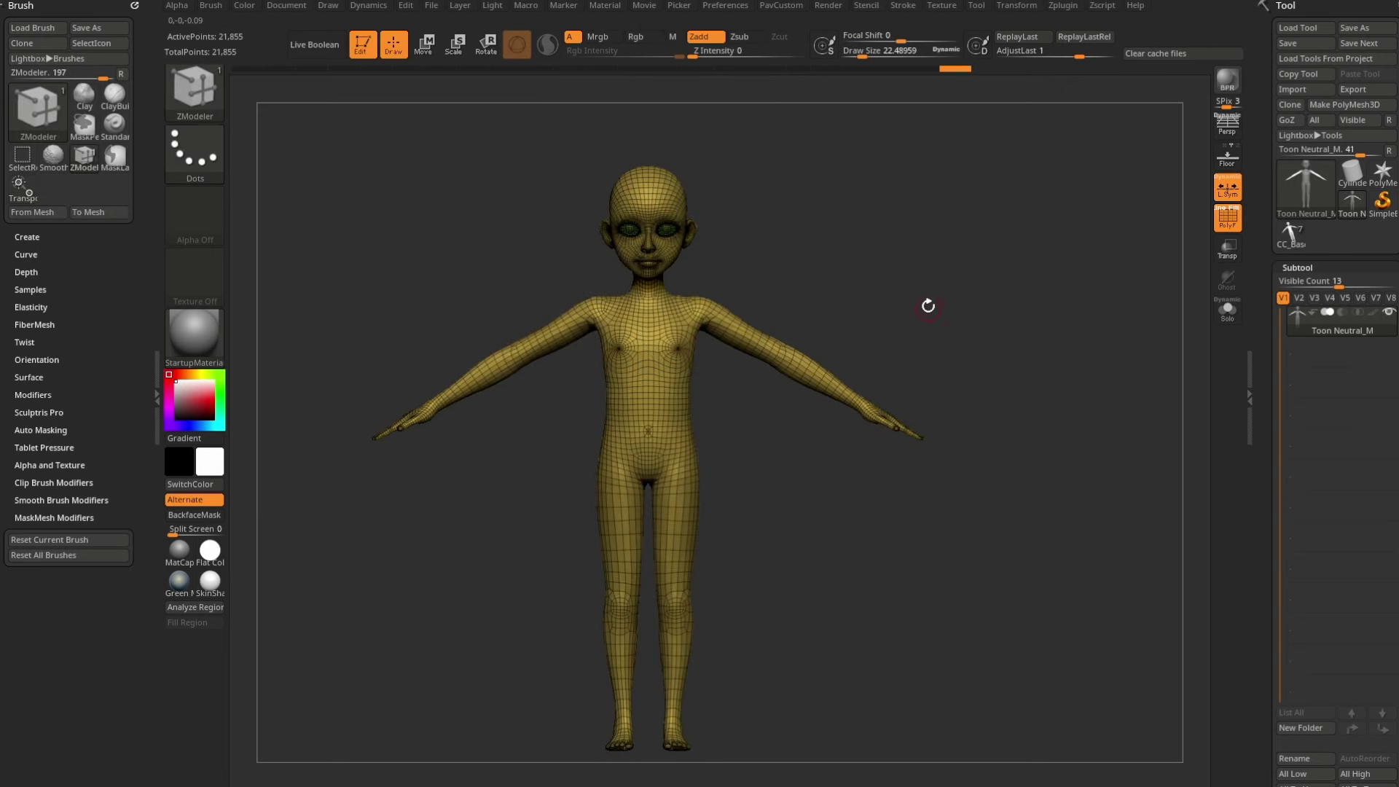
pyautogui.moveTo(960, 400)
pyautogui.keyDown('ctrl'); pyautogui.mouseDown()
pyautogui.moveTo(889, 265)
pyautogui.moveTo(756, 306)
pyautogui.moveTo(949, 543)
pyautogui.mouseUp(); pyautogui.keyUp('ctrl')
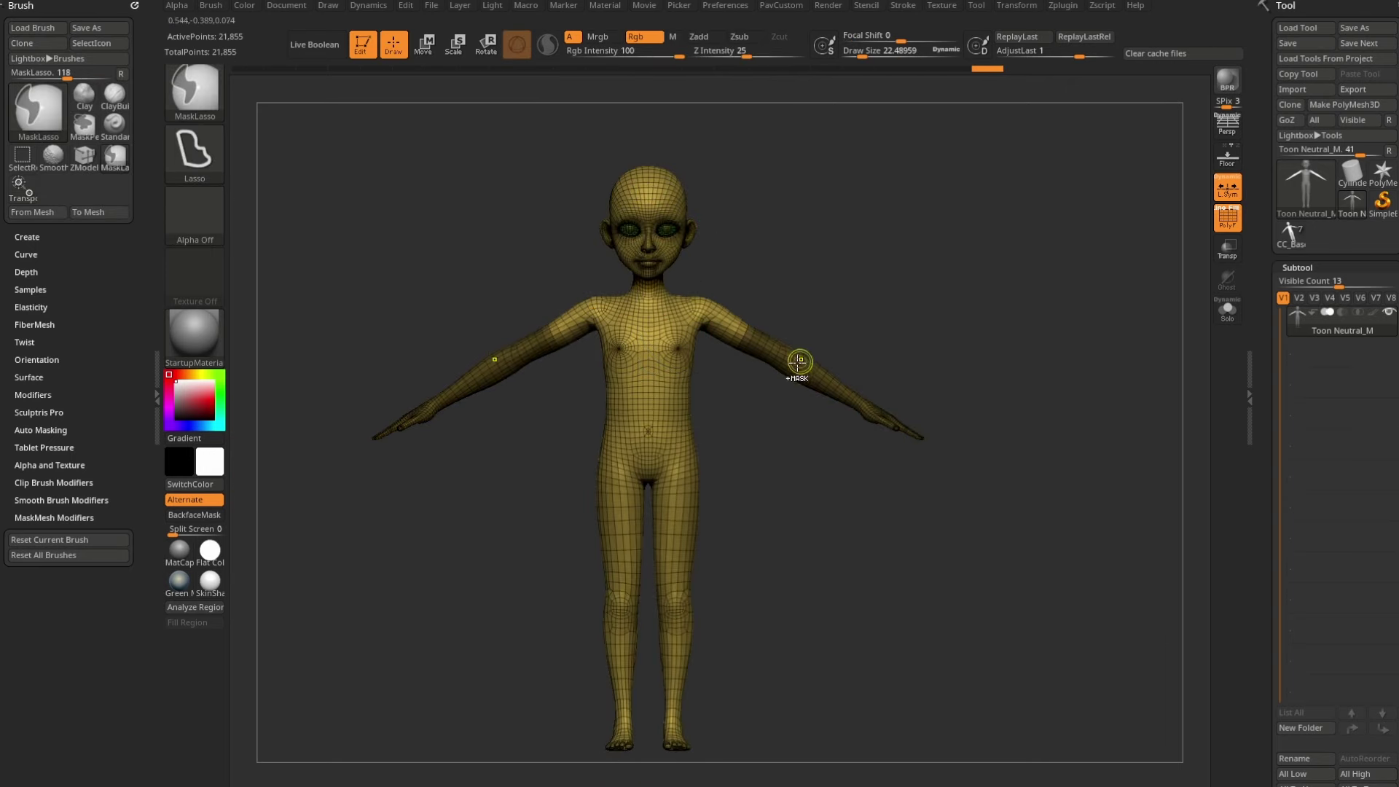
pyautogui.keyDown('ctrl'); pyautogui.click(901, 316); pyautogui.keyUp('ctrl')
pyautogui.press('w')
pyautogui.keyDown('alt'); pyautogui.click(800, 362); pyautogui.keyUp('alt')
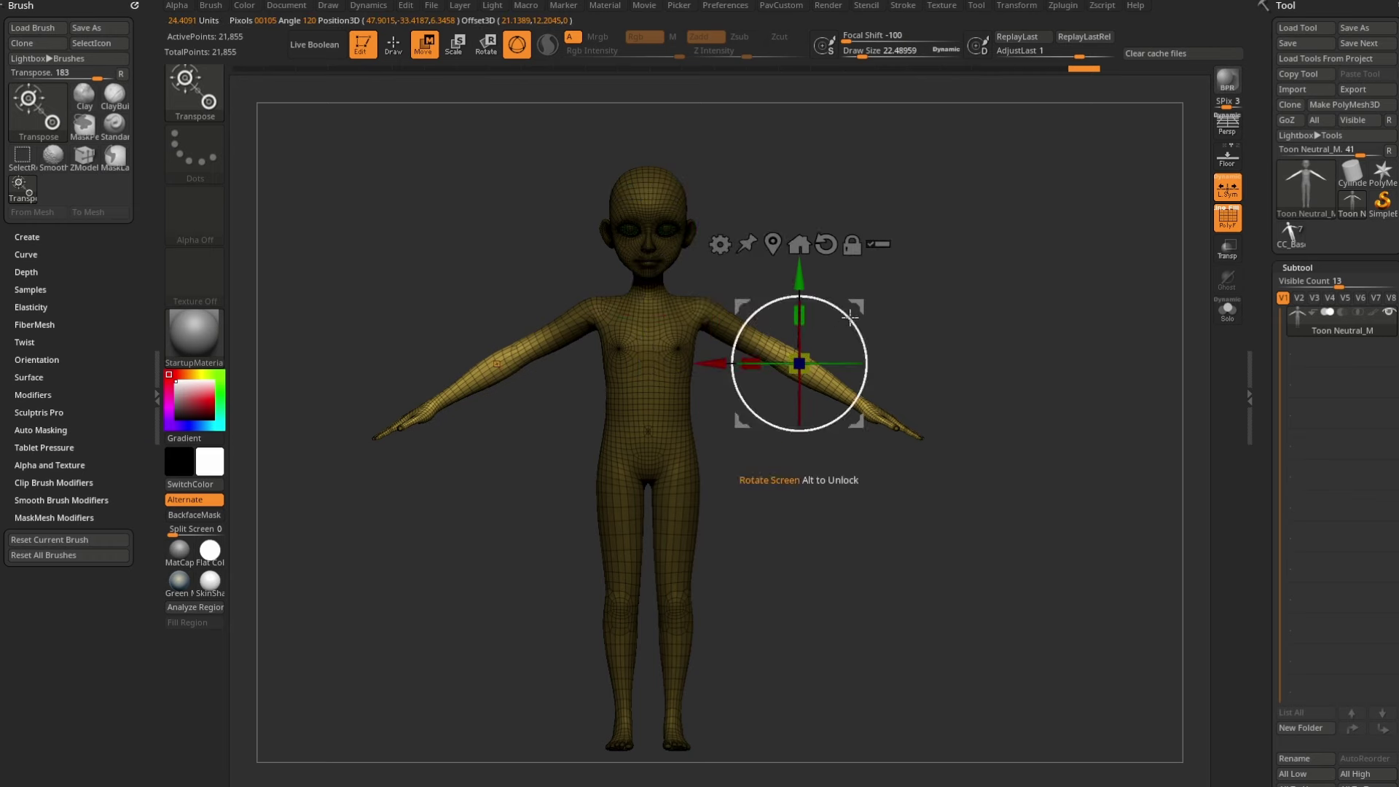
pyautogui.moveTo(856, 306)
pyautogui.mouseDown()
pyautogui.moveTo(893, 323)
pyautogui.moveTo(870, 318)
pyautogui.mouseUp()
# Step: Remask the lower arms with the lasso, invert the mask, and shift them further outward to lengthen the arms
pyautogui.press('q')
pyautogui.moveTo(983, 386)
pyautogui.keyDown('ctrl'); pyautogui.mouseDown()
pyautogui.moveTo(1015, 412)
pyautogui.moveTo(1015, 444)
pyautogui.mouseUp(); pyautogui.keyUp('ctrl')
pyautogui.keyDown('ctrl'); pyautogui.click(1011, 367); pyautogui.keyUp('ctrl')
pyautogui.press('w')
pyautogui.keyDown('alt'); pyautogui.moveTo(801, 366); pyautogui.dragTo(844, 395); pyautogui.keyUp('alt')
pyautogui.moveTo(906, 340); pyautogui.dragTo(991, 342)
# Step: Lasso-mask both hands at the wrists, invert the mask, and soften its edge
pyautogui.press('q')
pyautogui.keyDown('alt'); pyautogui.moveTo(1013, 384); pyautogui.dragTo(968, 367); pyautogui.keyUp('alt')
pyautogui.keyDown('ctrl'); pyautogui.moveTo(953, 482); pyautogui.dragTo(862, 370); pyautogui.keyUp('ctrl')
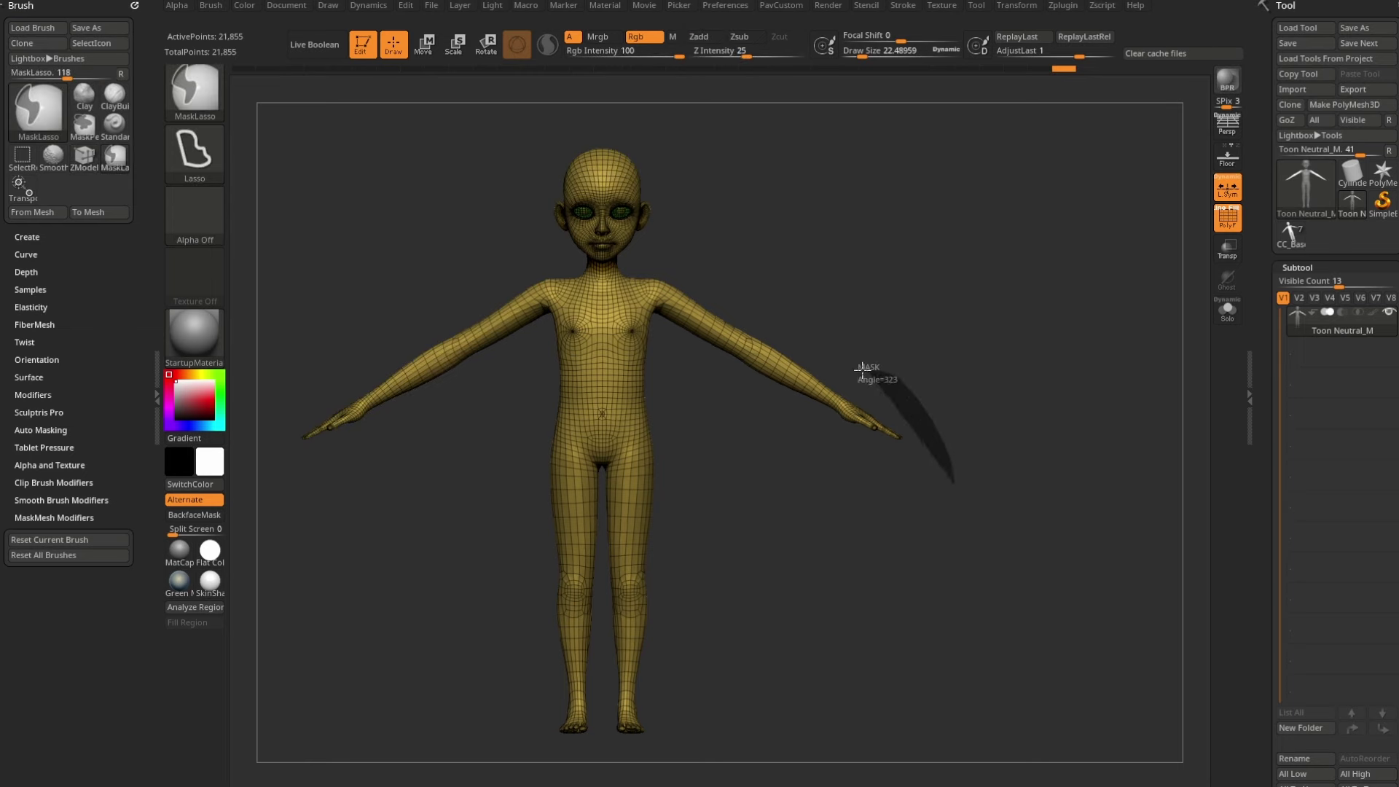
pyautogui.keyDown('ctrl'); pyautogui.click(960, 318); pyautogui.keyUp('ctrl')
pyautogui.keyDown('alt'); pyautogui.moveTo(983, 297); pyautogui.dragTo(1023, 306); pyautogui.keyUp('alt')
pyautogui.keyDown('ctrl'); pyautogui.click(808, 400); pyautogui.keyUp('ctrl')
# Step: Place the gizmo's pivot on the wrist, scale both hands up to about 1.34, and clear the mask
pyautogui.press('w')
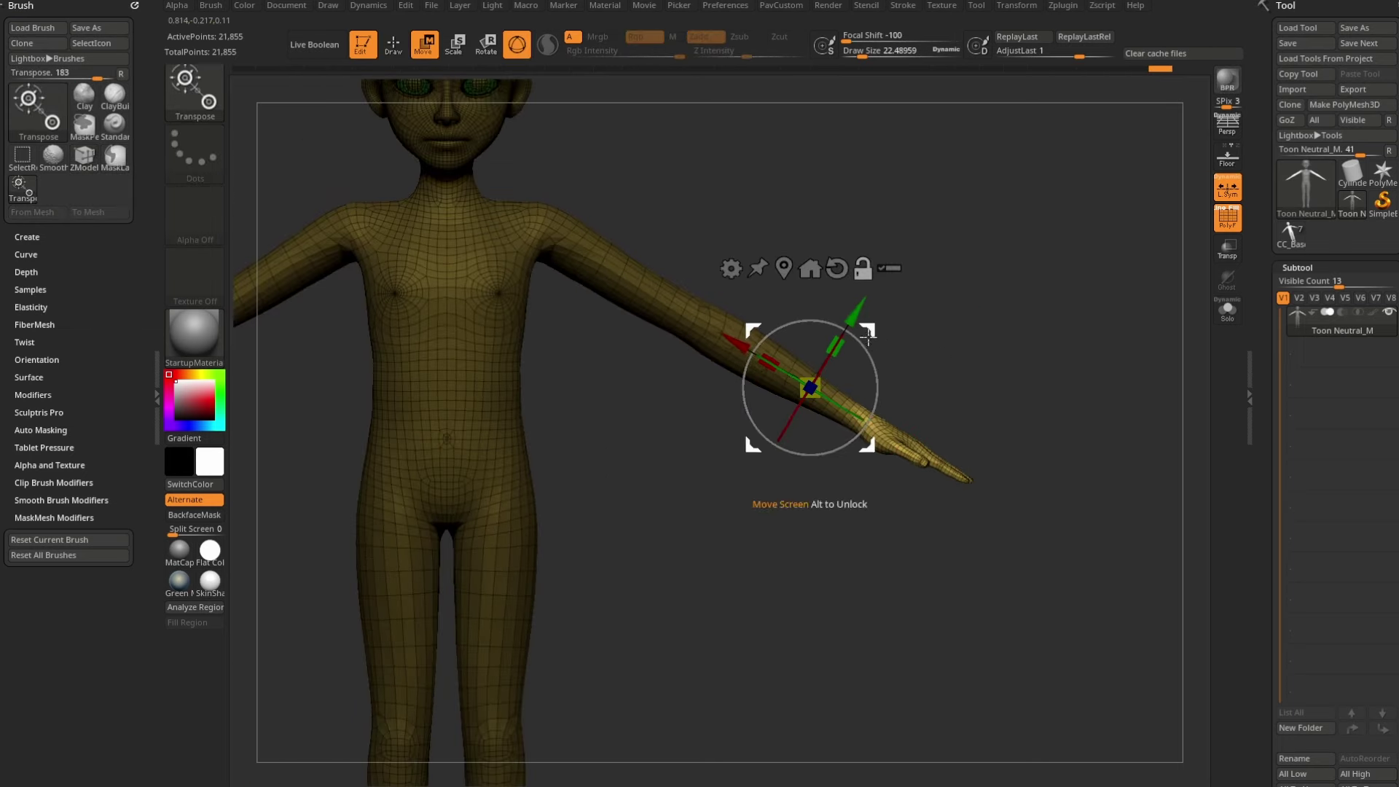
pyautogui.moveTo(1042, 368)
pyautogui.keyDown('shift'); pyautogui.mouseDown()
pyautogui.moveTo(916, 371)
pyautogui.moveTo(1062, 355)
pyautogui.mouseUp(); pyautogui.keyUp('shift')
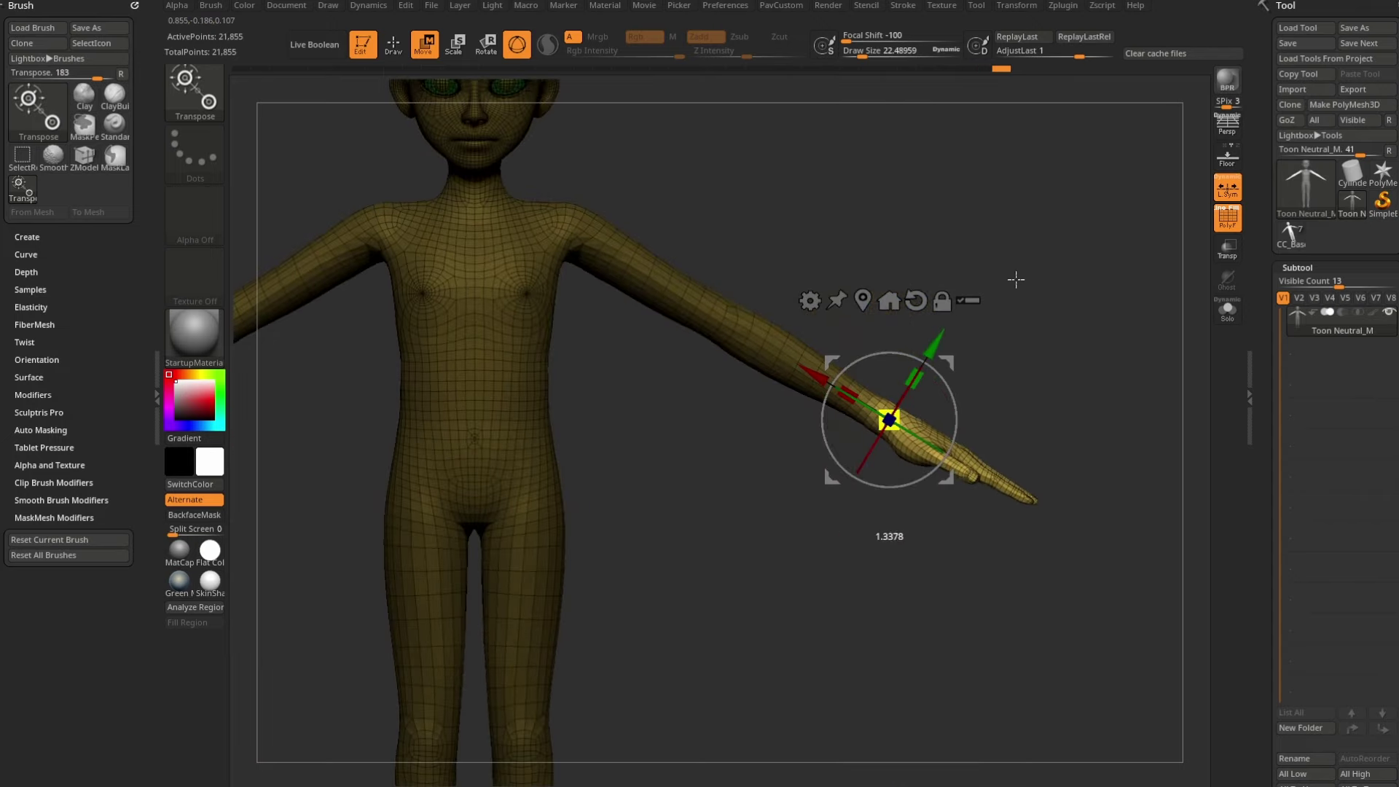
pyautogui.press('f')
pyautogui.keyDown('ctrl'); pyautogui.moveTo(1033, 240); pyautogui.dragTo(1078, 325); pyautogui.keyUp('ctrl')
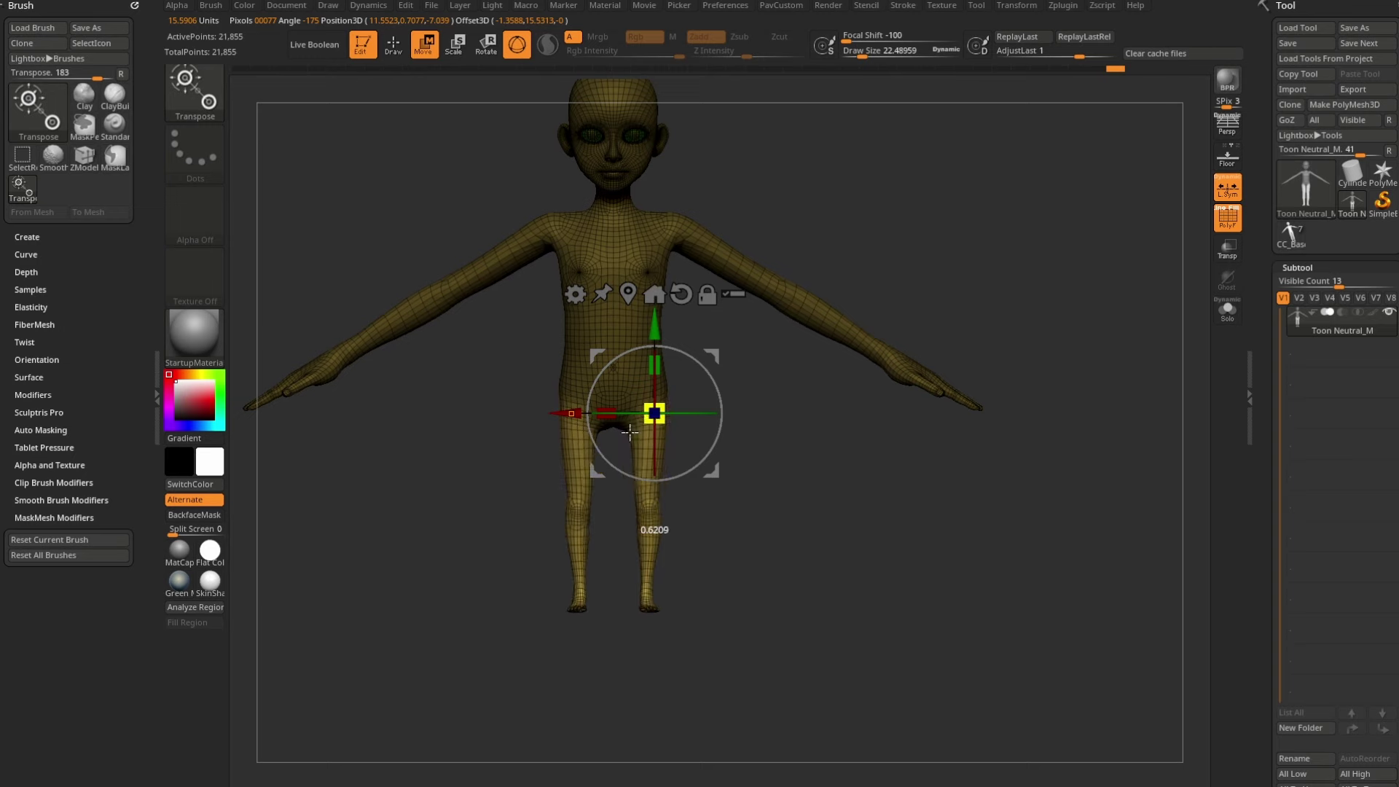
# Step: Move both legs inward and slightly down beneath the hips
pyautogui.moveTo(719, 354); pyautogui.dragTo(672, 384)
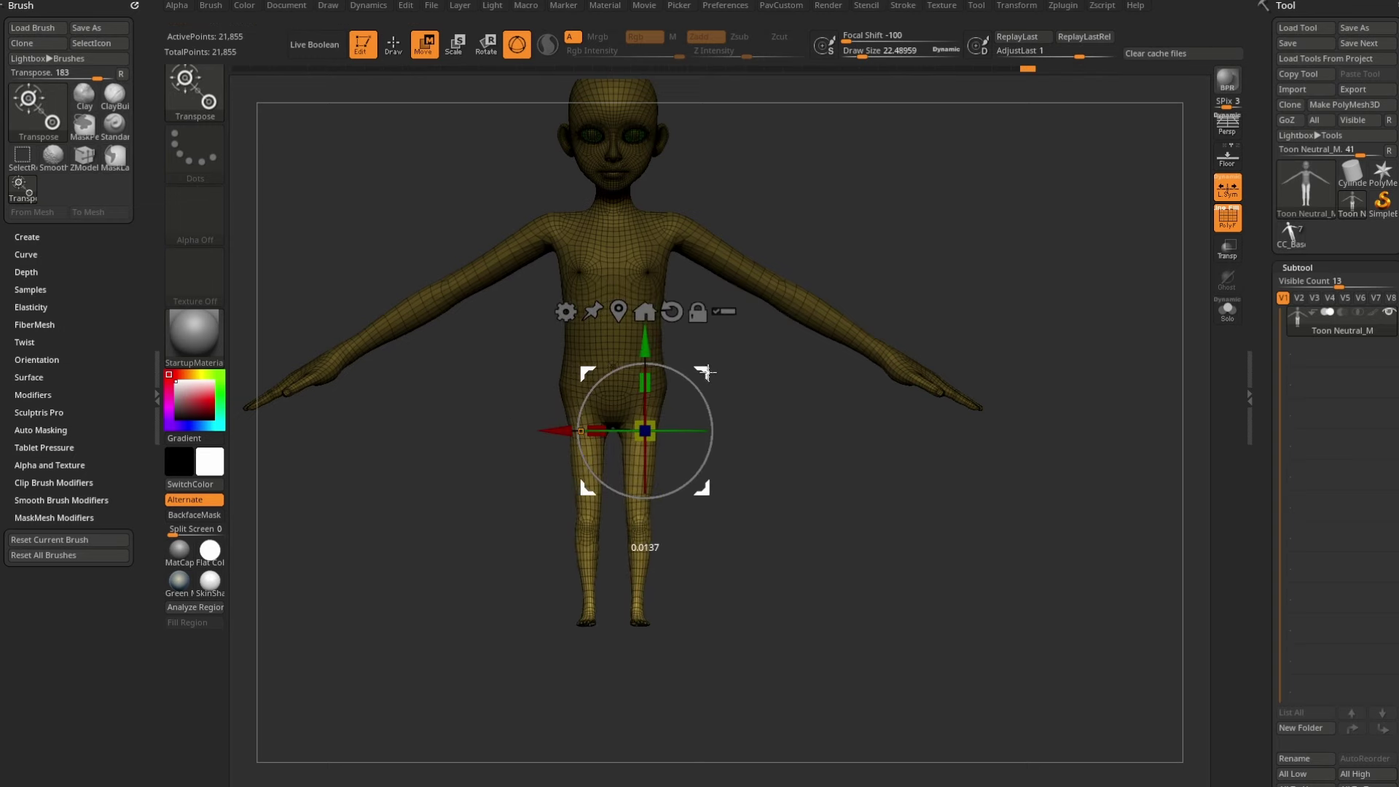
pyautogui.press('q')
pyautogui.keyDown('alt'); pyautogui.moveTo(743, 334); pyautogui.dragTo(717, 362); pyautogui.keyUp('alt')
# Step: Clear the mask and smooth the distorted hips and buttocks on the back of the body
pyautogui.moveTo(717, 362)
pyautogui.keyDown('ctrl'); pyautogui.mouseDown()
pyautogui.moveTo(712, 437)
pyautogui.moveTo(668, 474)
pyautogui.moveTo(593, 398)
pyautogui.mouseUp(); pyautogui.keyUp('ctrl')
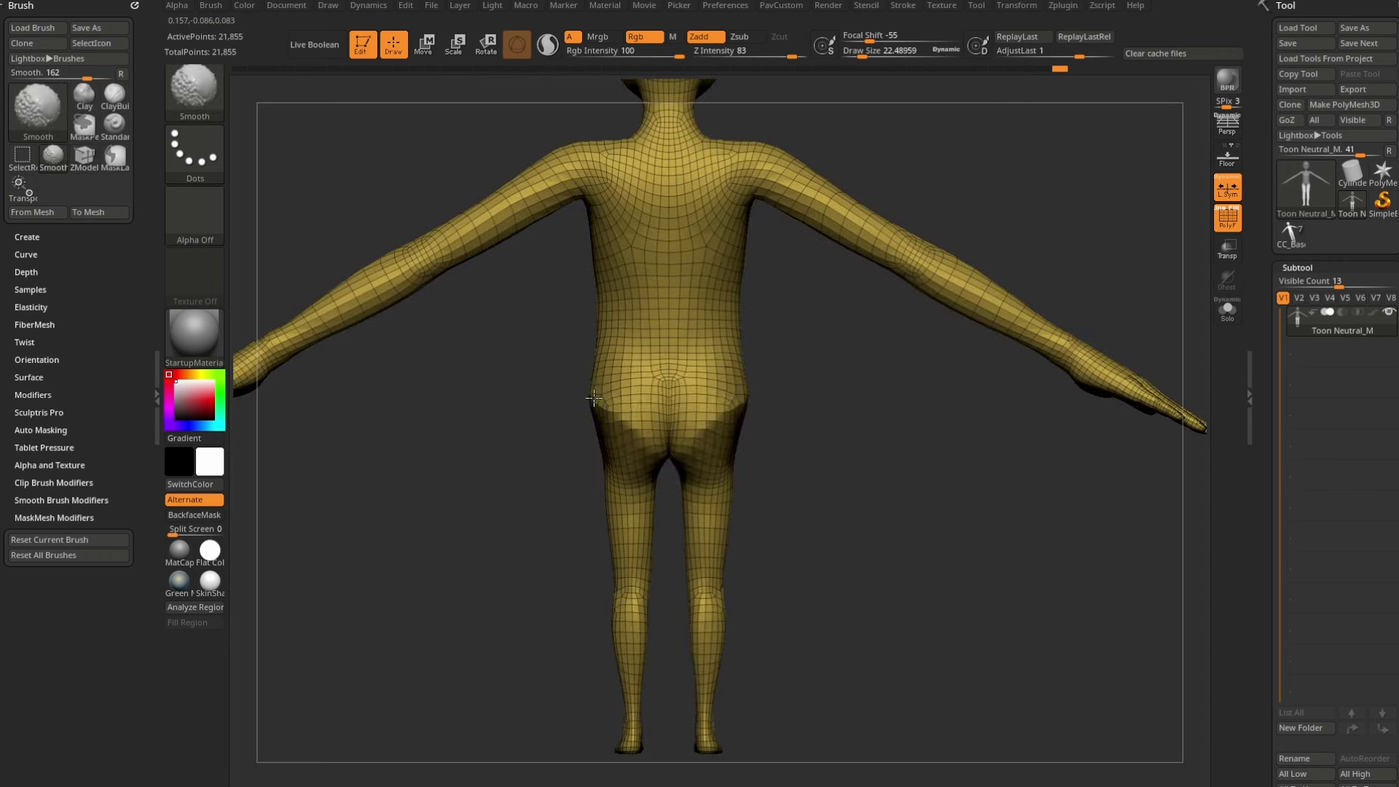
pyautogui.moveTo(540, 474); pyautogui.dragTo(605, 370)
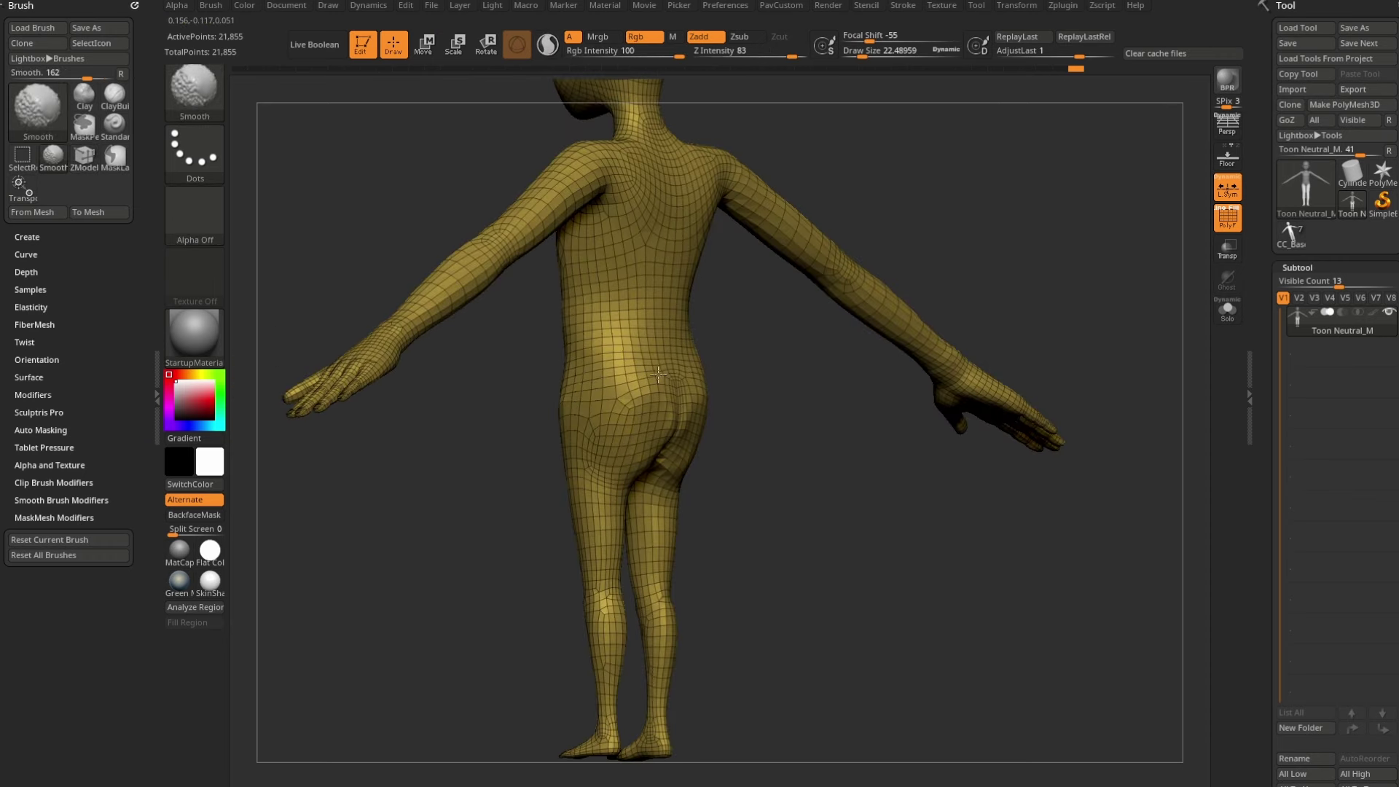
pyautogui.moveTo(732, 398)
pyautogui.keyDown('alt'); pyautogui.mouseDown()
pyautogui.moveTo(740, 466)
pyautogui.moveTo(674, 466)
pyautogui.mouseUp(); pyautogui.keyUp('alt')
# Step: Adjust the body's side profile using the Move brush with a draw size of about 95
pyautogui.moveTo(809, 468)
pyautogui.keyDown('shift'); pyautogui.mouseDown()
pyautogui.moveTo(942, 364)
pyautogui.moveTo(967, 429)
pyautogui.mouseUp(); pyautogui.keyUp('shift')
pyautogui.press('b')
pyautogui.press('m')
pyautogui.press('v')
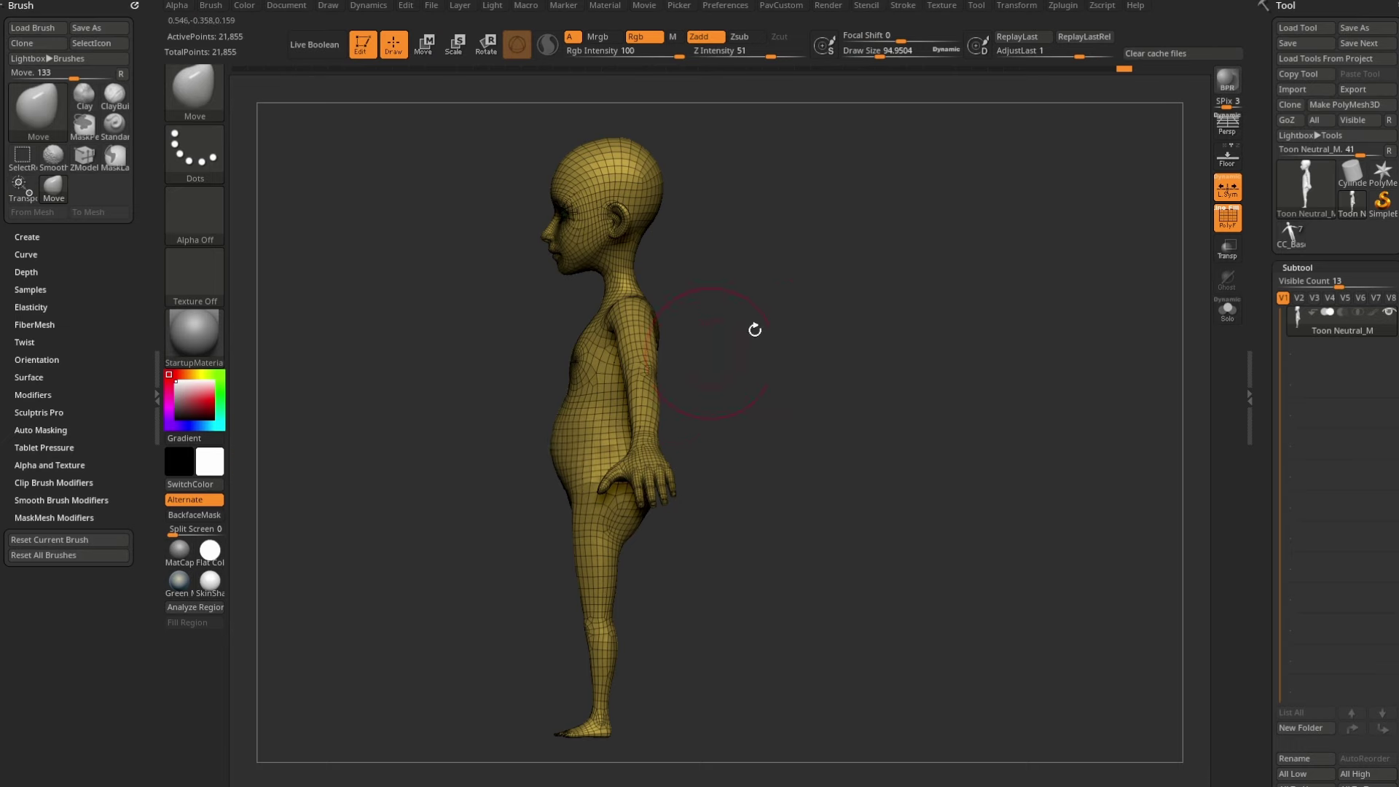
pyautogui.keyDown('shift'); pyautogui.moveTo(754, 329); pyautogui.dragTo(796, 323); pyautogui.keyUp('shift')
# Step: Thicken both arms using the Inflat brush at a Z Intensity of 10
pyautogui.press('b')
pyautogui.press('i')
pyautogui.press('n')
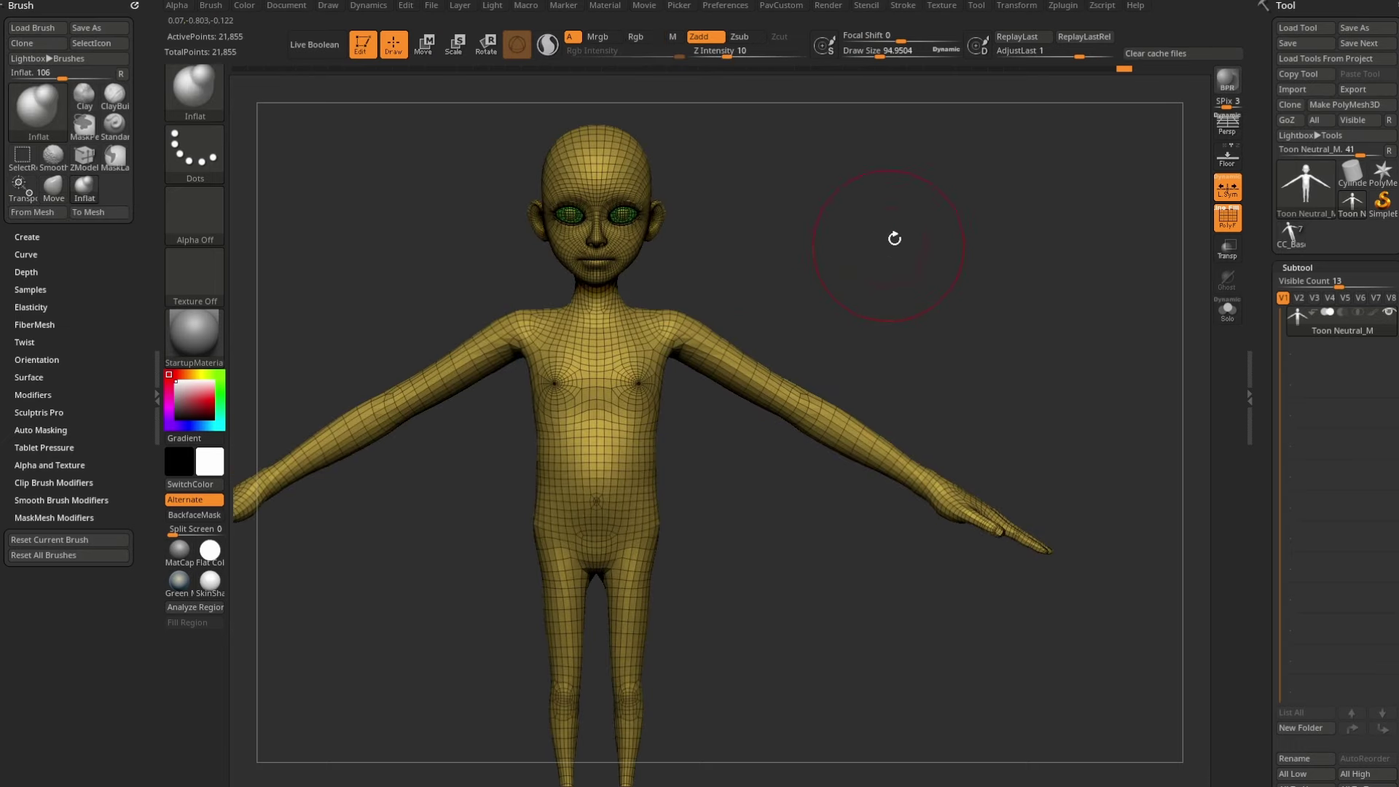
pyautogui.moveTo(894, 237); pyautogui.dragTo(765, 304)
pyautogui.keyDown('shift'); pyautogui.moveTo(901, 343); pyautogui.dragTo(969, 342); pyautogui.keyUp('shift')
pyautogui.moveTo(831, 411); pyautogui.dragTo(875, 426)
pyautogui.keyDown('alt'); pyautogui.moveTo(1009, 405); pyautogui.dragTo(987, 322); pyautogui.keyUp('alt')
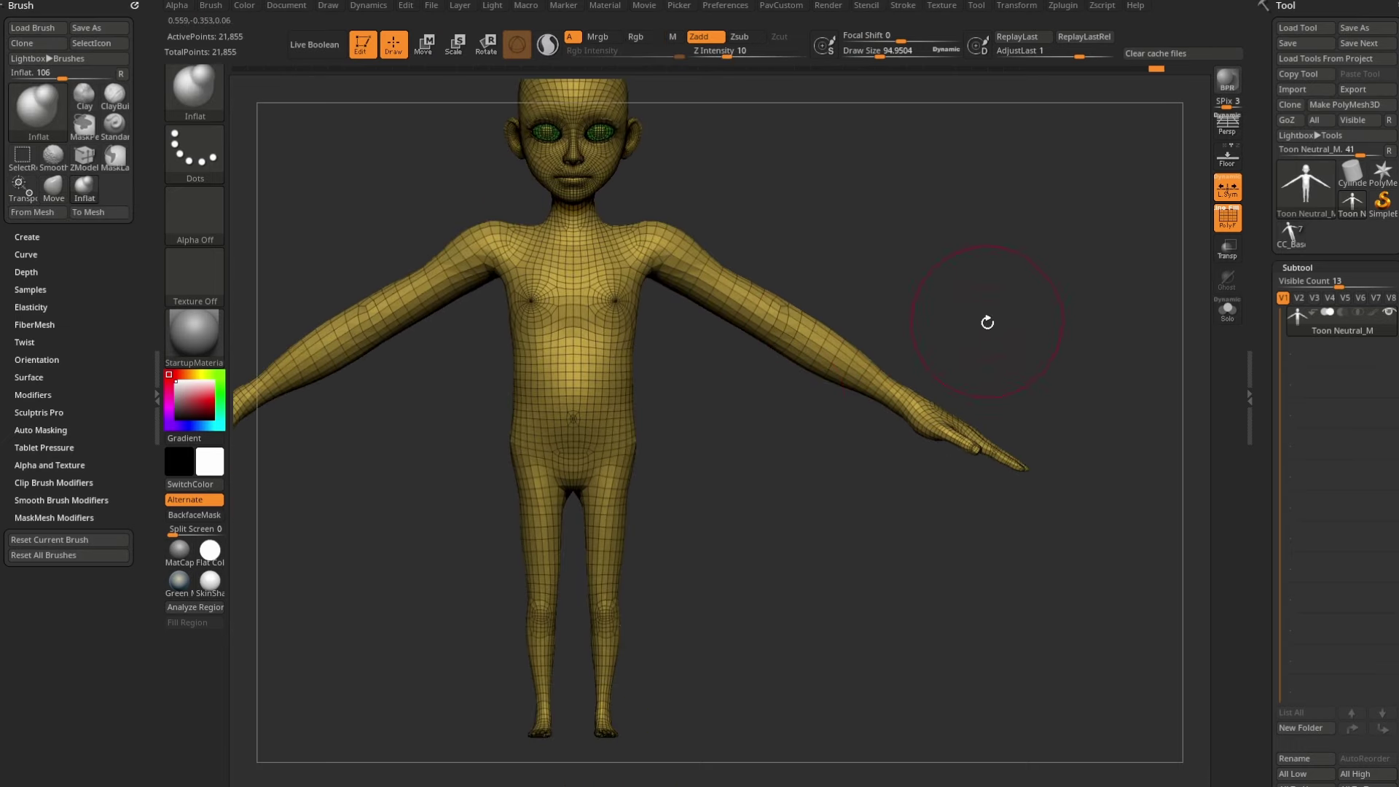
pyautogui.moveTo(660, 344)
pyautogui.keyDown('alt'); pyautogui.mouseDown()
pyautogui.moveTo(718, 421)
pyautogui.moveTo(703, 424)
pyautogui.mouseUp(); pyautogui.keyUp('alt')
# Step: Select the Standard brush with a draw size of about 15 and bring the subtool's Geometry section into view
pyautogui.press('b')
pyautogui.press('s')
pyautogui.press('t')
pyautogui.press('s')
pyautogui.moveTo(931, 315); pyautogui.dragTo(1004, 308)
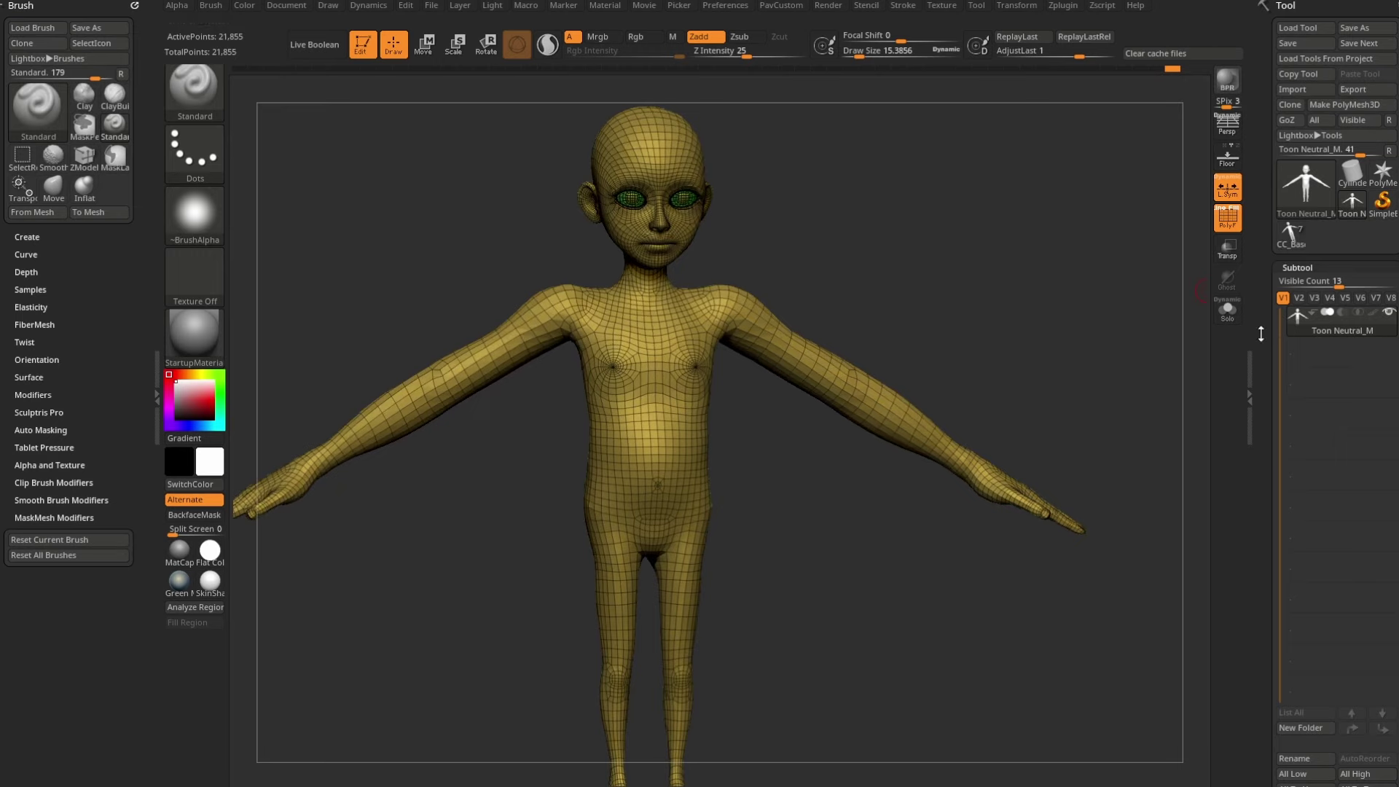
pyautogui.moveTo(1261, 333); pyautogui.dragTo(1261, 146)
pyautogui.keyDown('alt'); pyautogui.moveTo(1122, 288); pyautogui.dragTo(1094, 328); pyautogui.keyUp('alt')
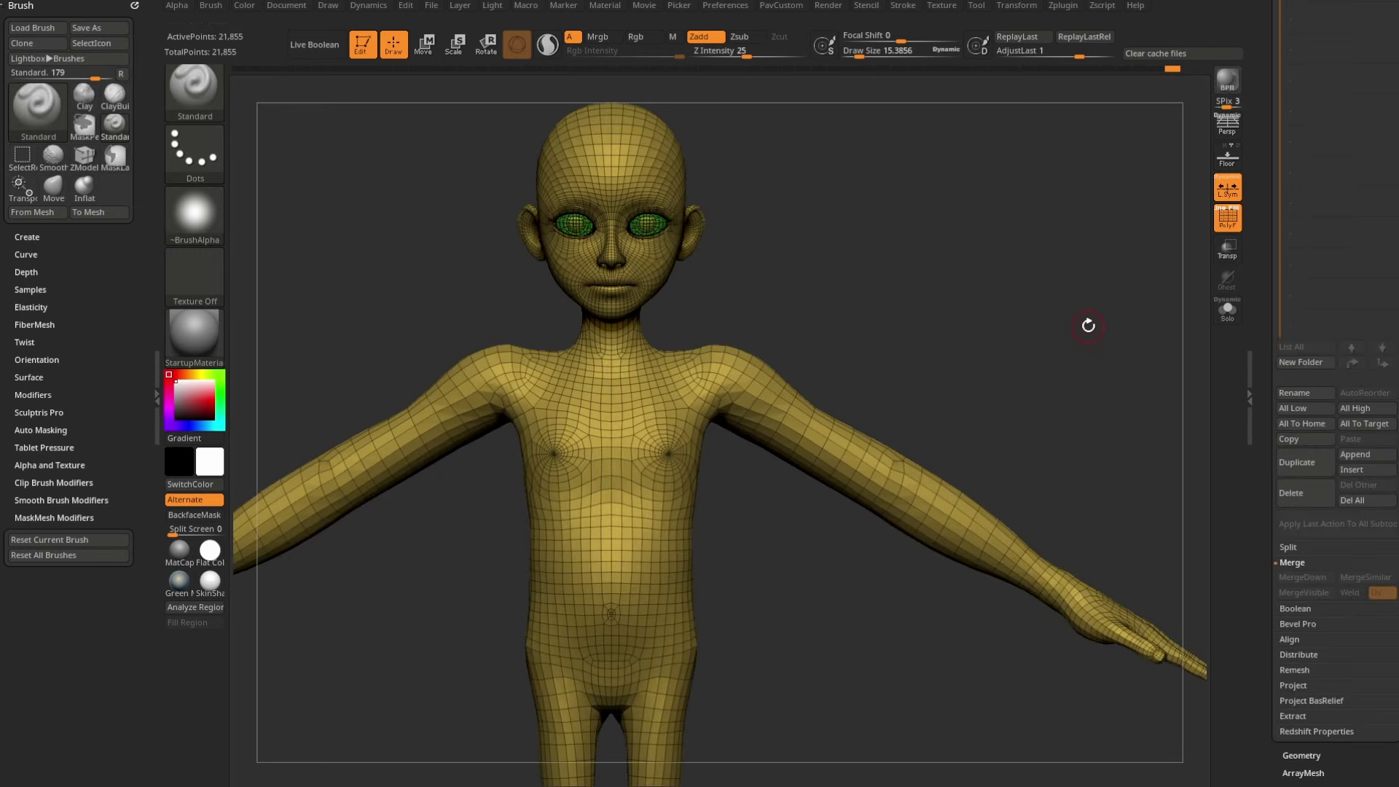
pyautogui.moveTo(895, 354); pyautogui.dragTo(685, 470)
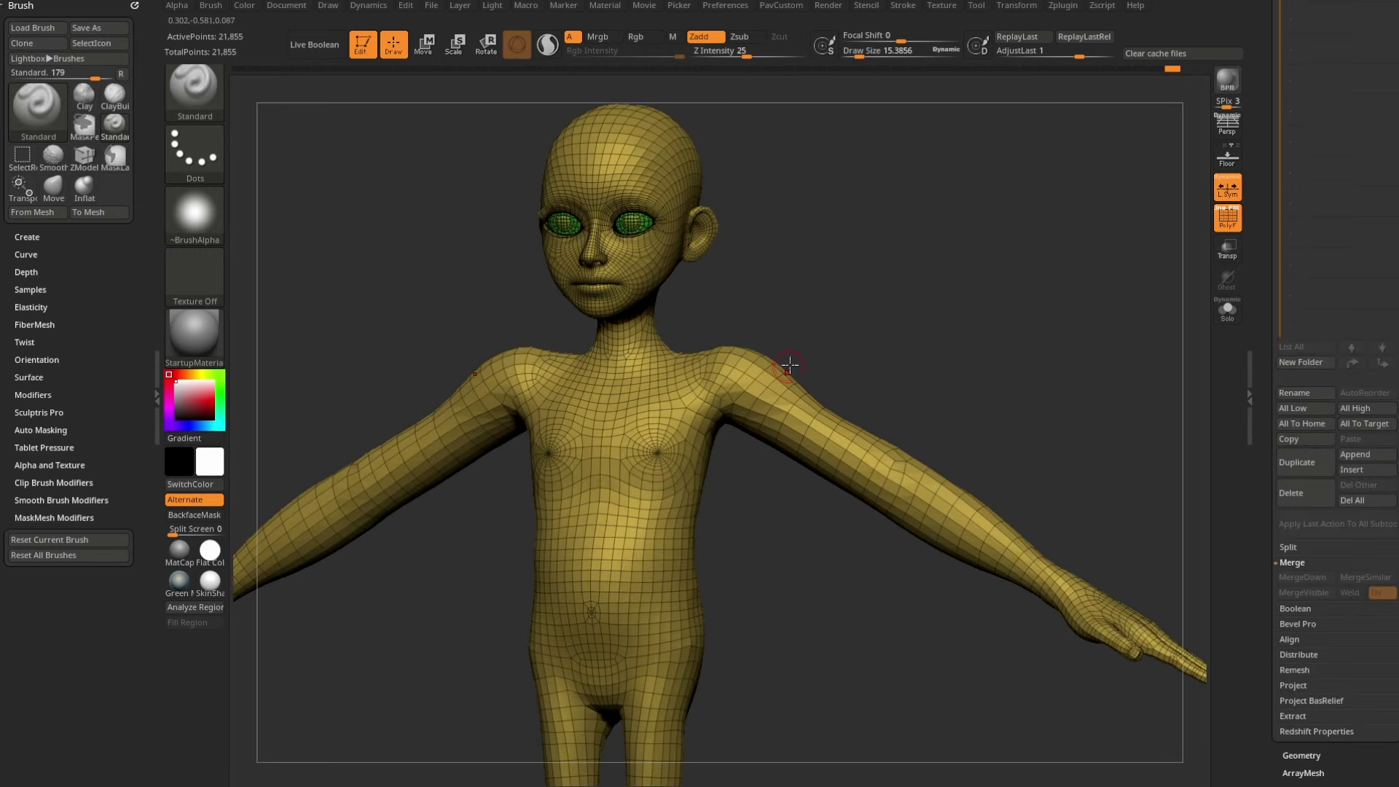
# Step: Divide the body mesh once to reach subdivision level 2 and hide the polygon wireframe
pyautogui.moveTo(810, 467); pyautogui.dragTo(920, 361)
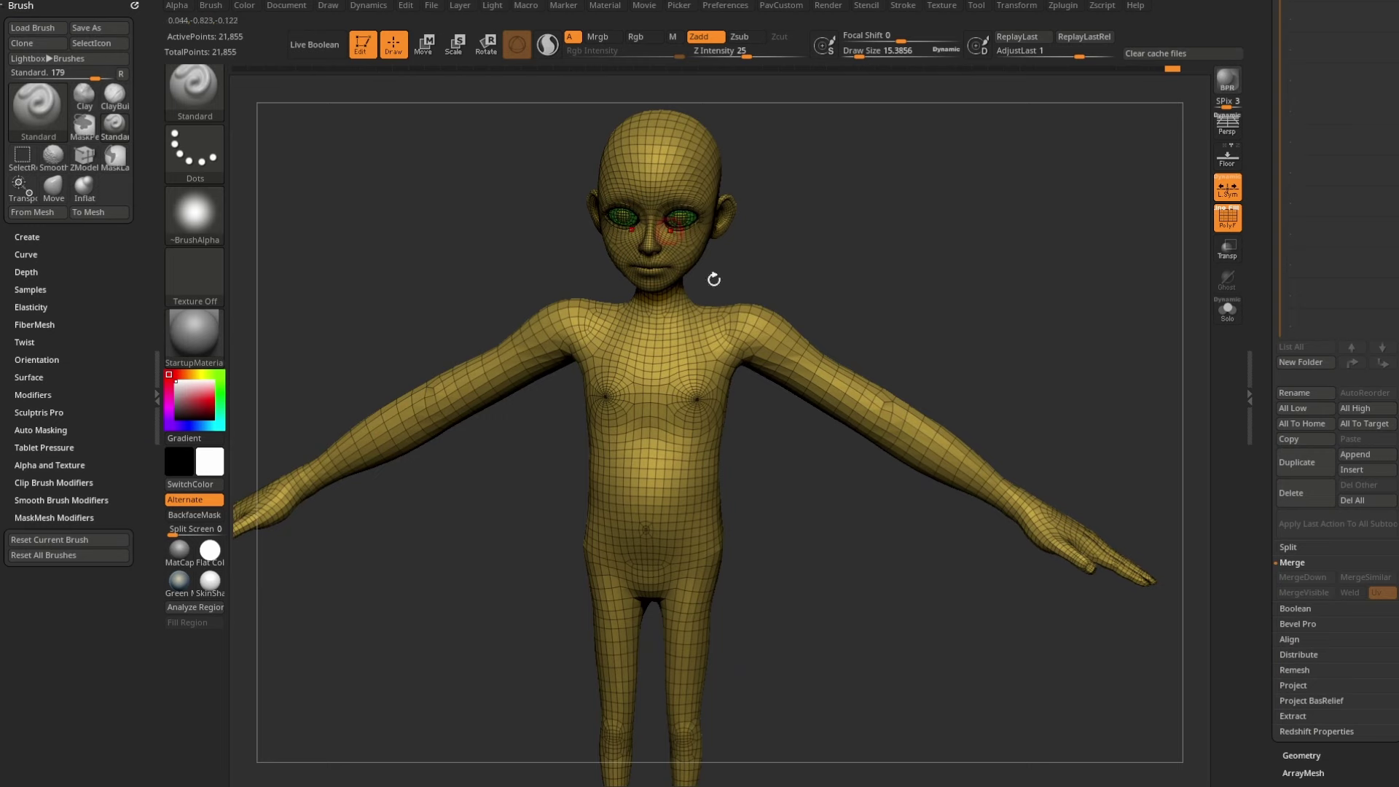
pyautogui.scroll(-6, 1301, 365)
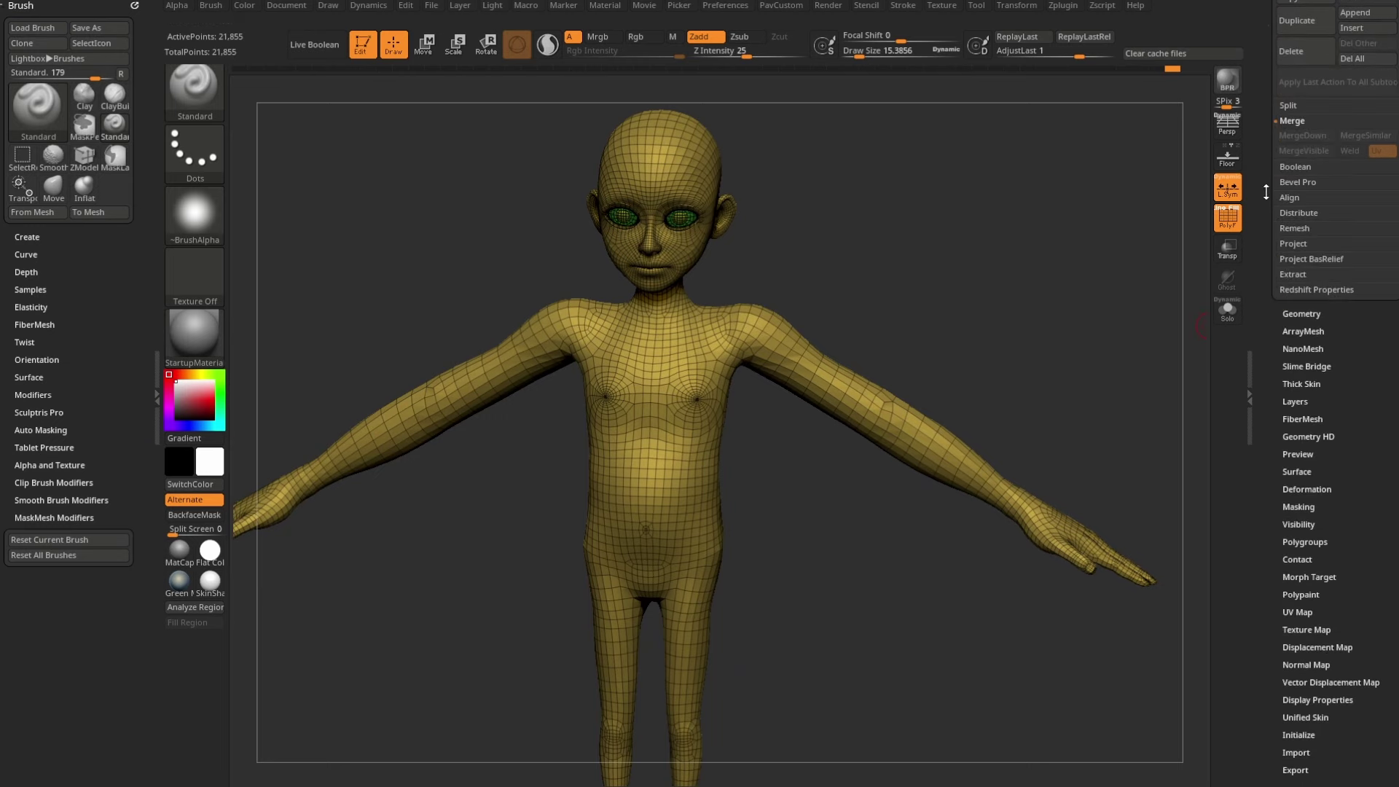
pyautogui.click(1301, 245)
pyautogui.click(1309, 321)
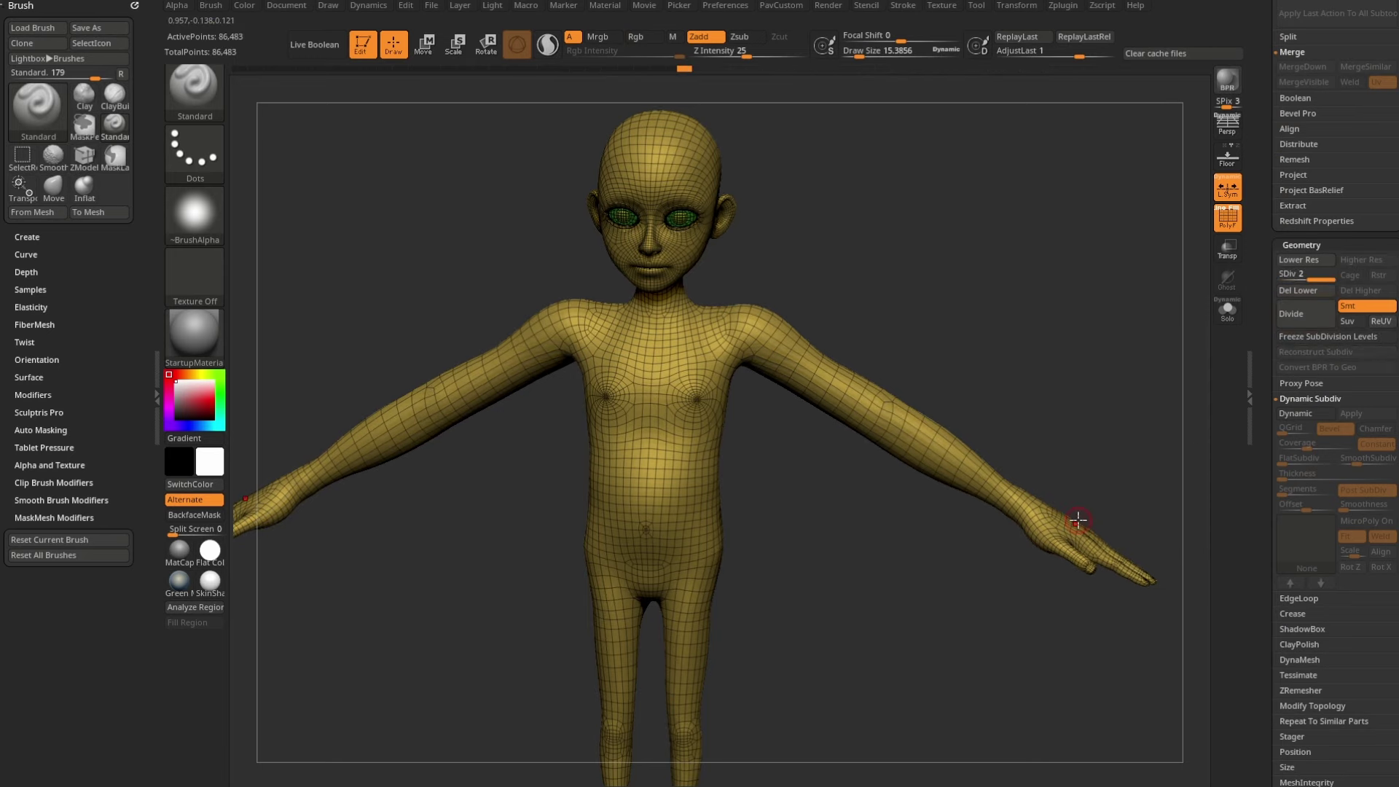
pyautogui.moveTo(1057, 293); pyautogui.dragTo(876, 322)
pyautogui.hotkey('shift', 'f')
pyautogui.press('s')
pyautogui.moveTo(625, 437); pyautogui.dragTo(634, 439)
pyautogui.moveTo(903, 271); pyautogui.dragTo(940, 244)
pyautogui.press('b')
pyautogui.press('d')
pyautogui.press('s')
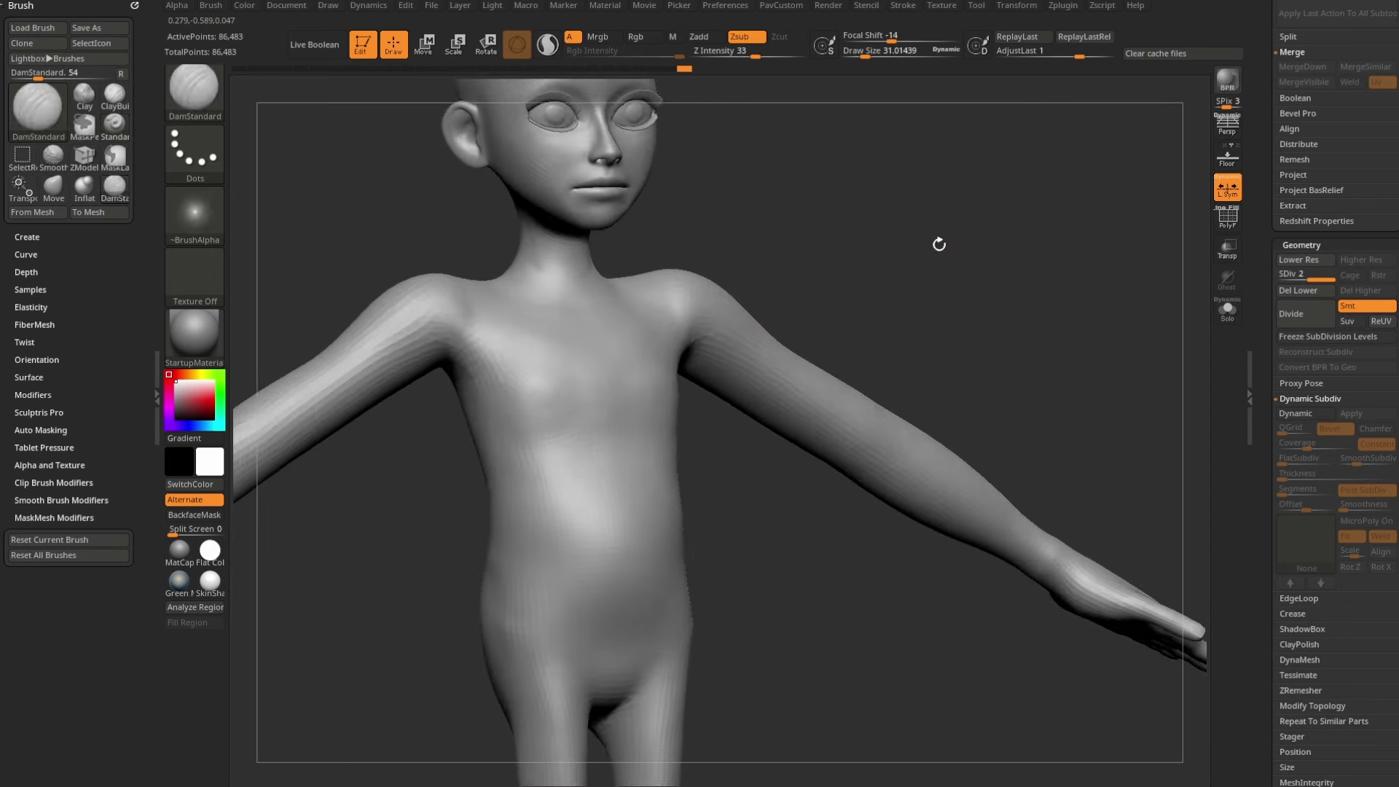
# Step: Sculpt the lower edge of the ribcage across the abdomen using the Standard brush at a draw size of about 21
pyautogui.press('b')
pyautogui.press('s')
pyautogui.press('t')
pyautogui.press('s')
pyautogui.moveTo(580, 472)
pyautogui.mouseDown()
pyautogui.moveTo(537, 508)
pyautogui.moveTo(510, 488)
pyautogui.mouseUp()
pyautogui.press('s')
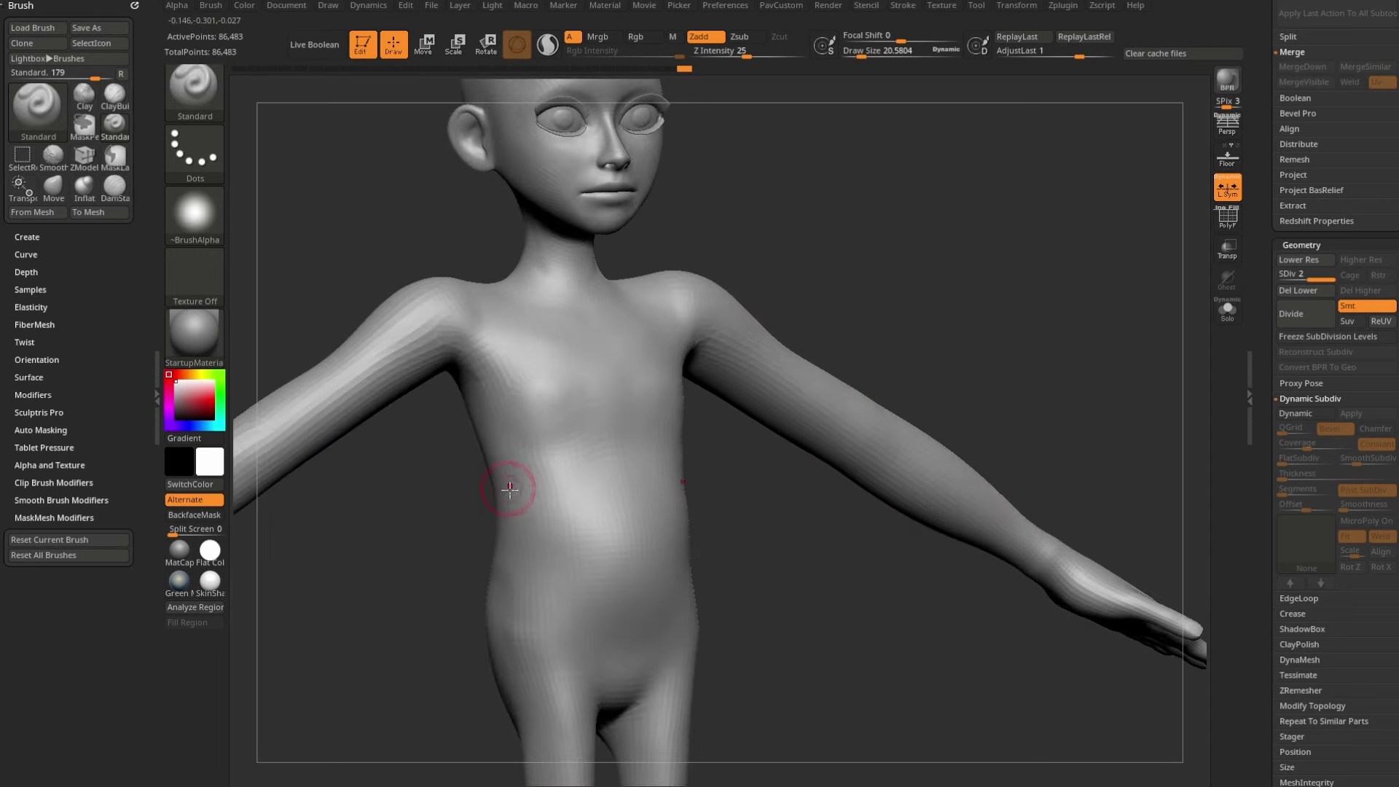
pyautogui.moveTo(703, 488); pyautogui.dragTo(708, 489)
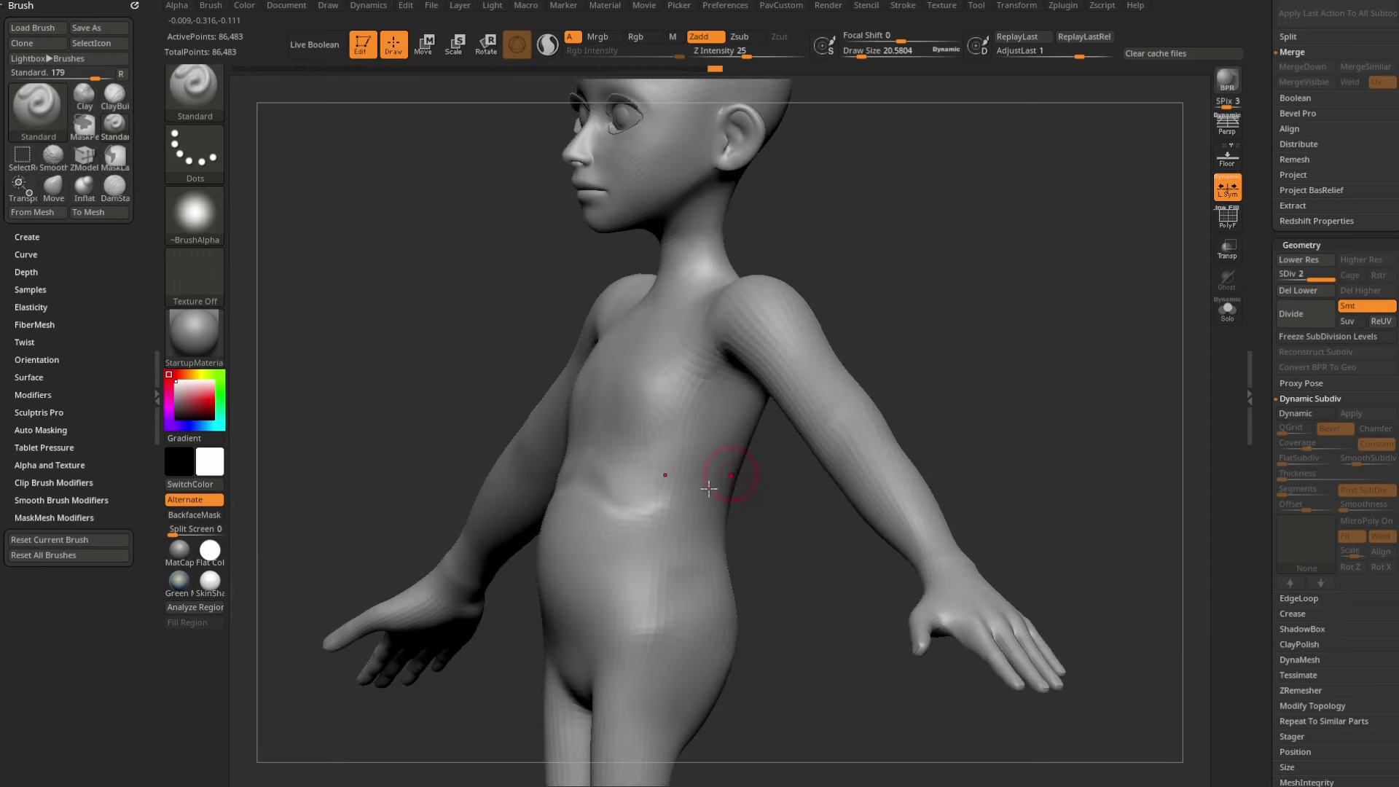
# Step: Build up the lower belly around the navel using the Clay brush at Z Intensity 50, reducing the draw size from about 65 to 29
pyautogui.moveTo(737, 542)
pyautogui.keyDown('shift'); pyautogui.mouseDown()
pyautogui.moveTo(784, 562)
pyautogui.moveTo(807, 493)
pyautogui.mouseUp(); pyautogui.keyUp('shift')
pyautogui.press('b')
pyautogui.press('c')
pyautogui.press('l')
pyautogui.press('s')
pyautogui.click(550, 539)
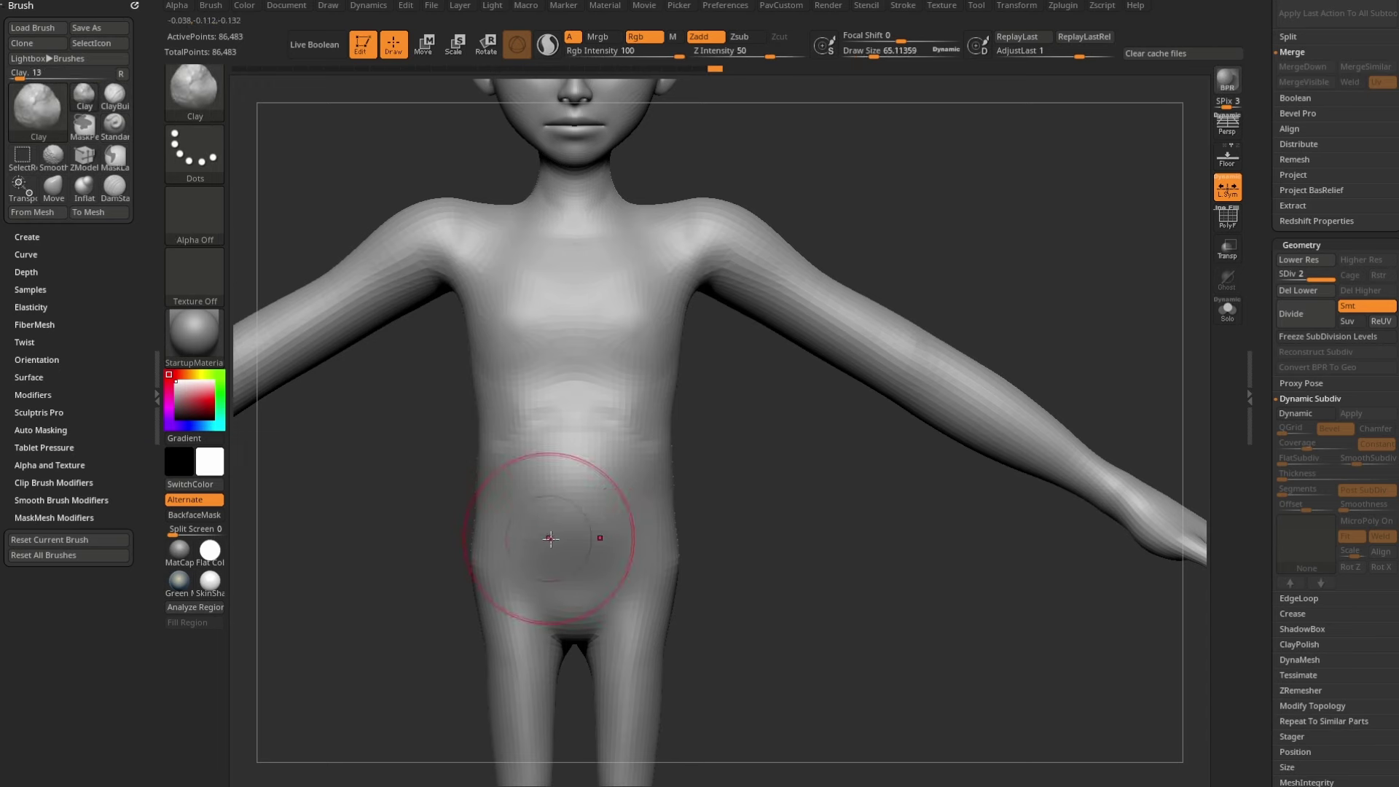
pyautogui.moveTo(555, 547)
pyautogui.mouseDown()
pyautogui.moveTo(540, 514)
pyautogui.moveTo(575, 574)
pyautogui.mouseUp()
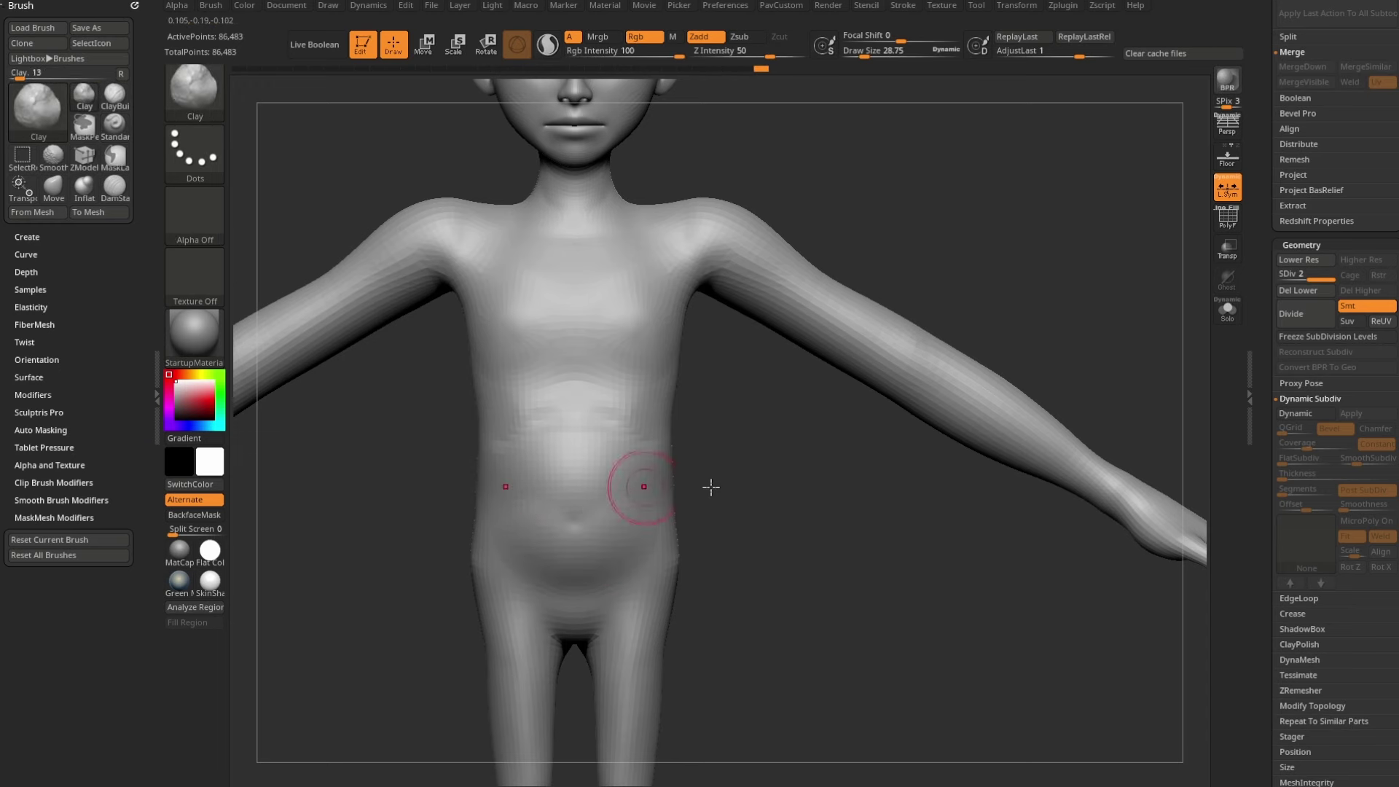
pyautogui.keyDown('alt'); pyautogui.moveTo(773, 482); pyautogui.dragTo(815, 556); pyautogui.keyUp('alt')
pyautogui.moveTo(821, 360)
pyautogui.mouseDown()
pyautogui.moveTo(806, 347)
pyautogui.moveTo(714, 400)
pyautogui.moveTo(762, 397)
pyautogui.mouseUp()
# Step: Carve a crease beneath the ribcage with the DamStandard brush at a draw size of about 29 and return to subdivision level 1
pyautogui.press('b')
pyautogui.press('d')
pyautogui.press('s')
pyautogui.keyDown('shift'); pyautogui.moveTo(819, 321); pyautogui.dragTo(926, 269); pyautogui.keyUp('shift')
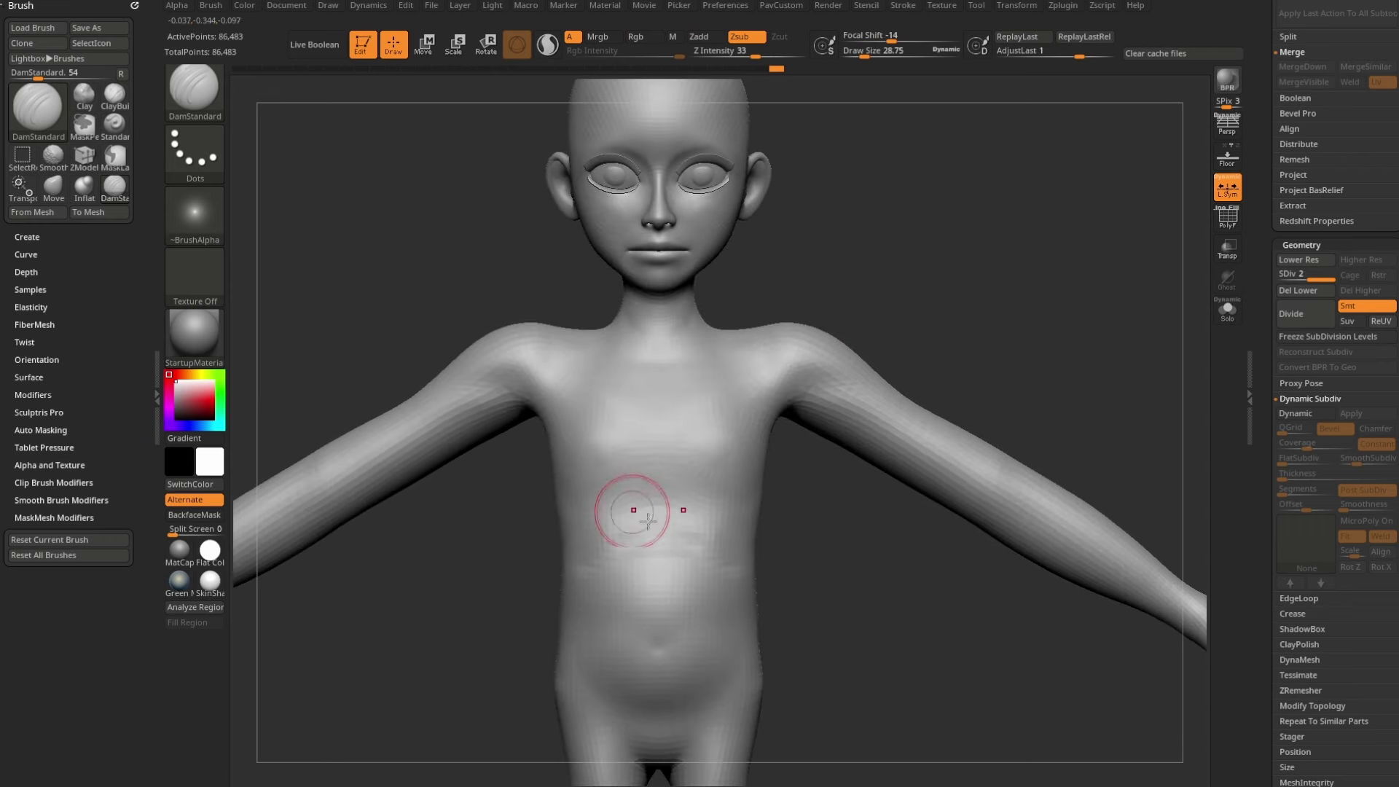
pyautogui.moveTo(828, 559); pyautogui.dragTo(621, 551)
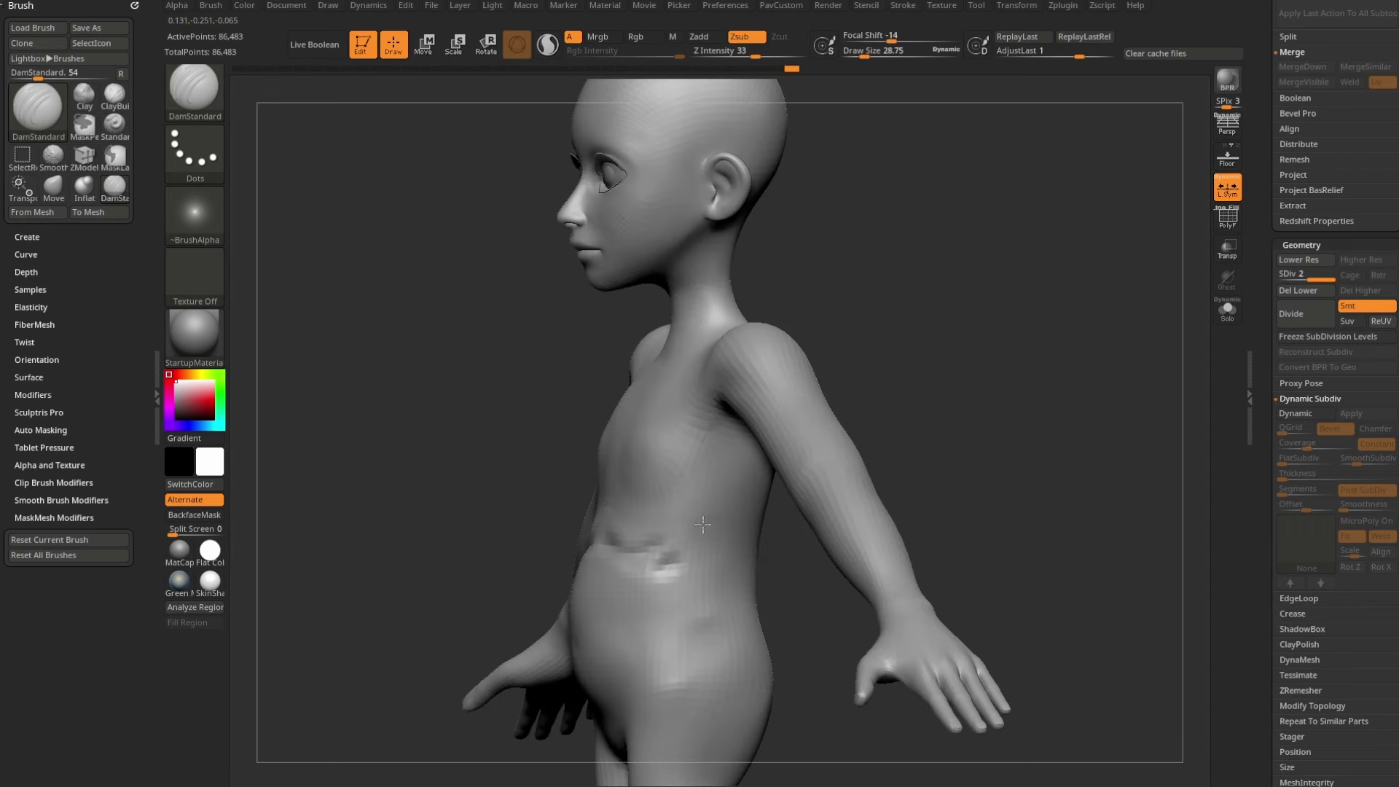
pyautogui.moveTo(964, 368); pyautogui.dragTo(963, 407)
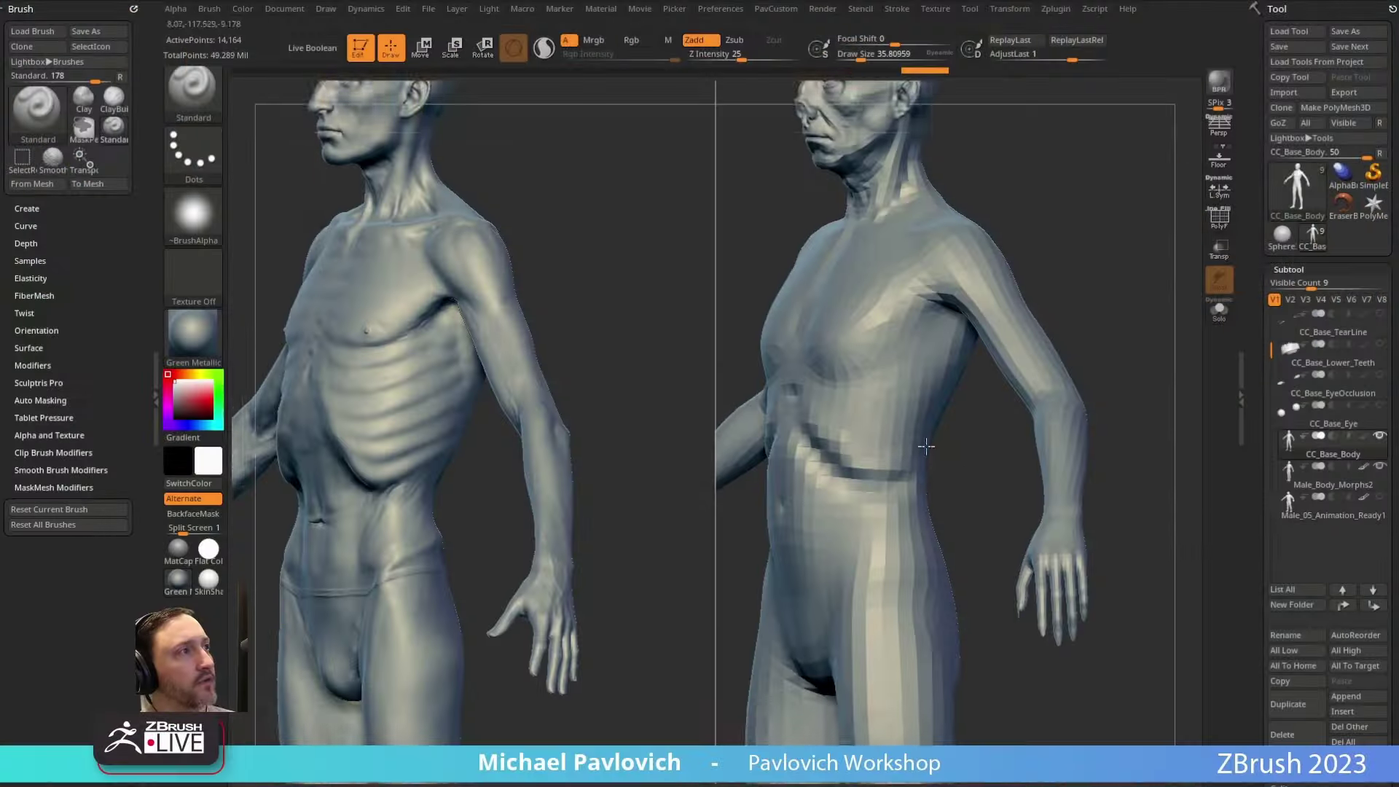
pyautogui.moveTo(1093, 467); pyautogui.dragTo(932, 384)
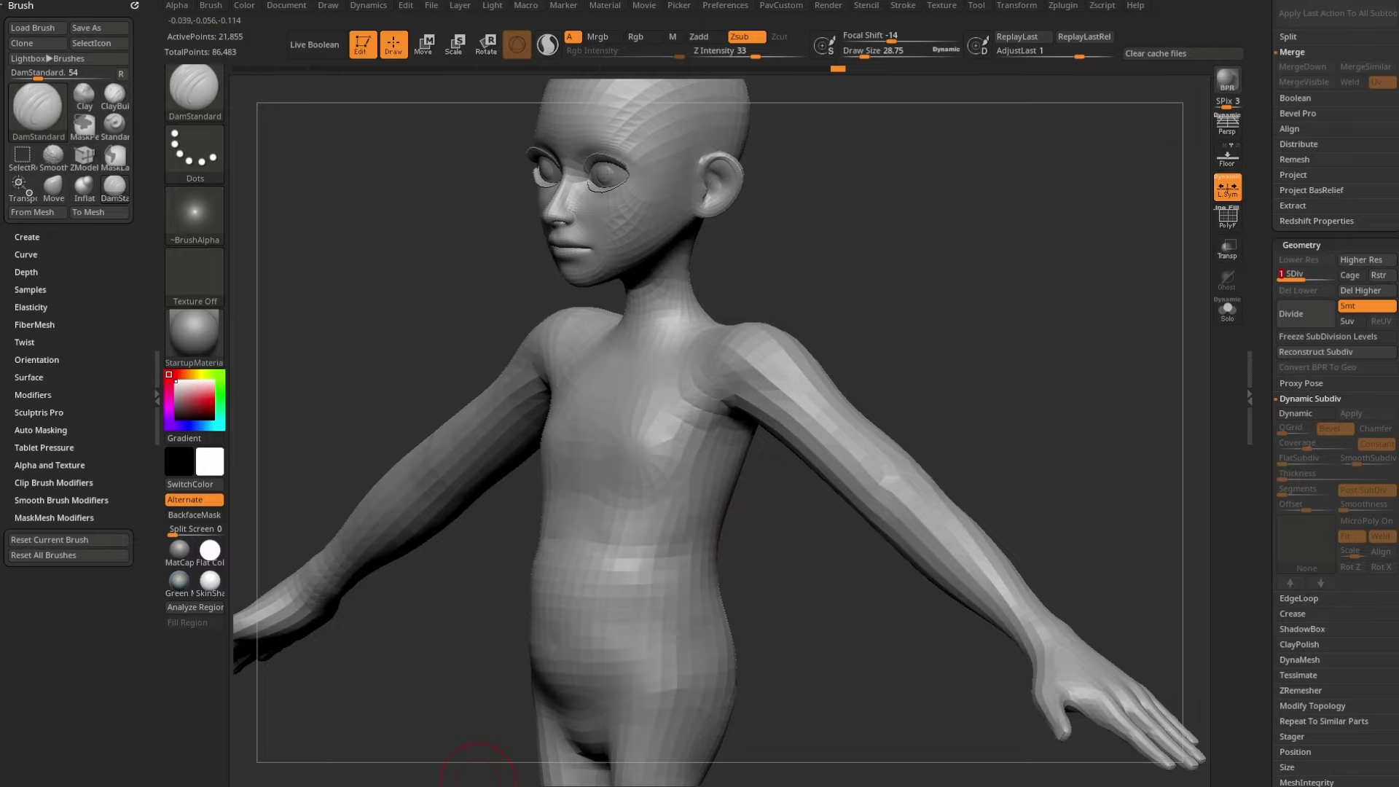
# Step: Switch to the browser and open the full Character Creator Pipeline - Body, Accessories, and Clothing playlist on the YouTube channel
pyautogui.moveTo(911, 786); pyautogui.dragTo(1113, 7)
pyautogui.scroll(-5, 571, 348)
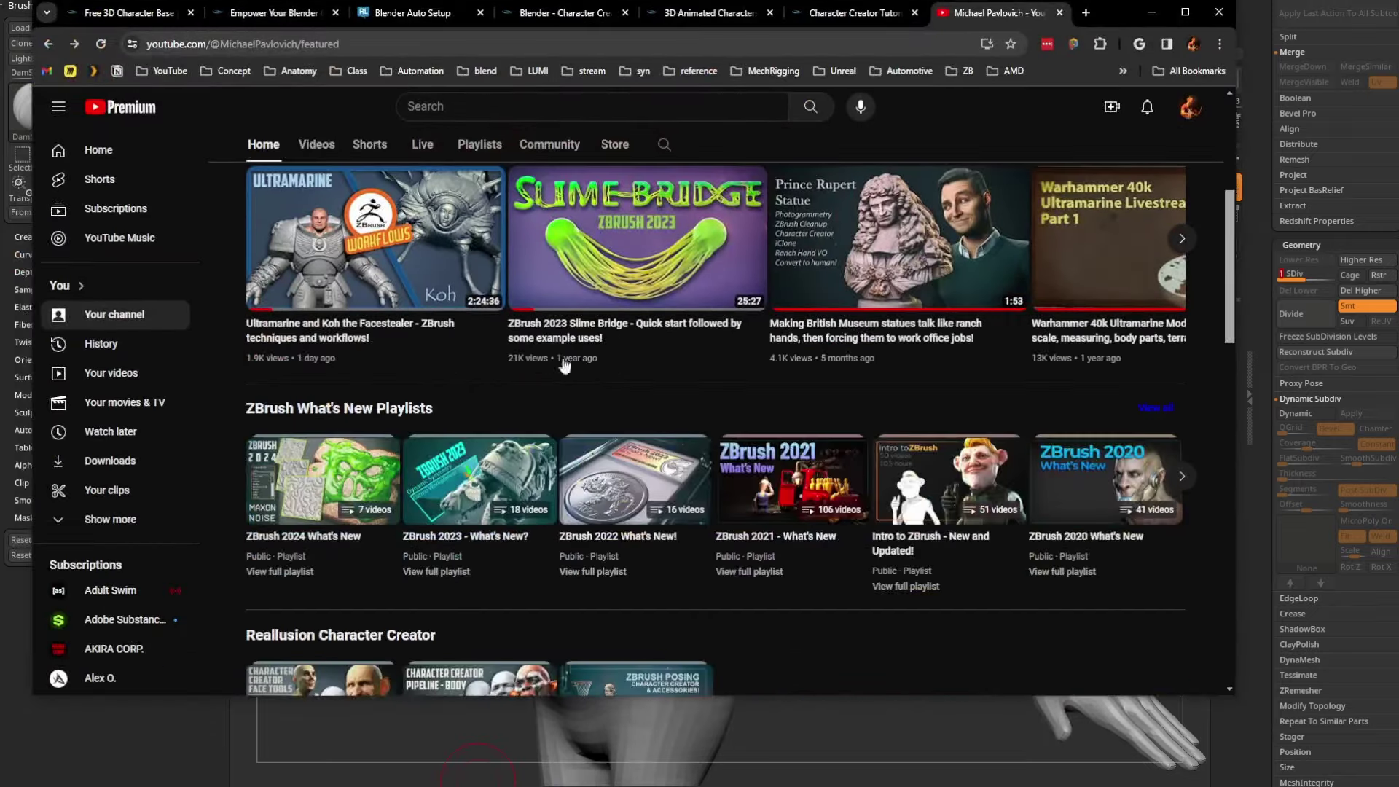
pyautogui.scroll(-4, 563, 364)
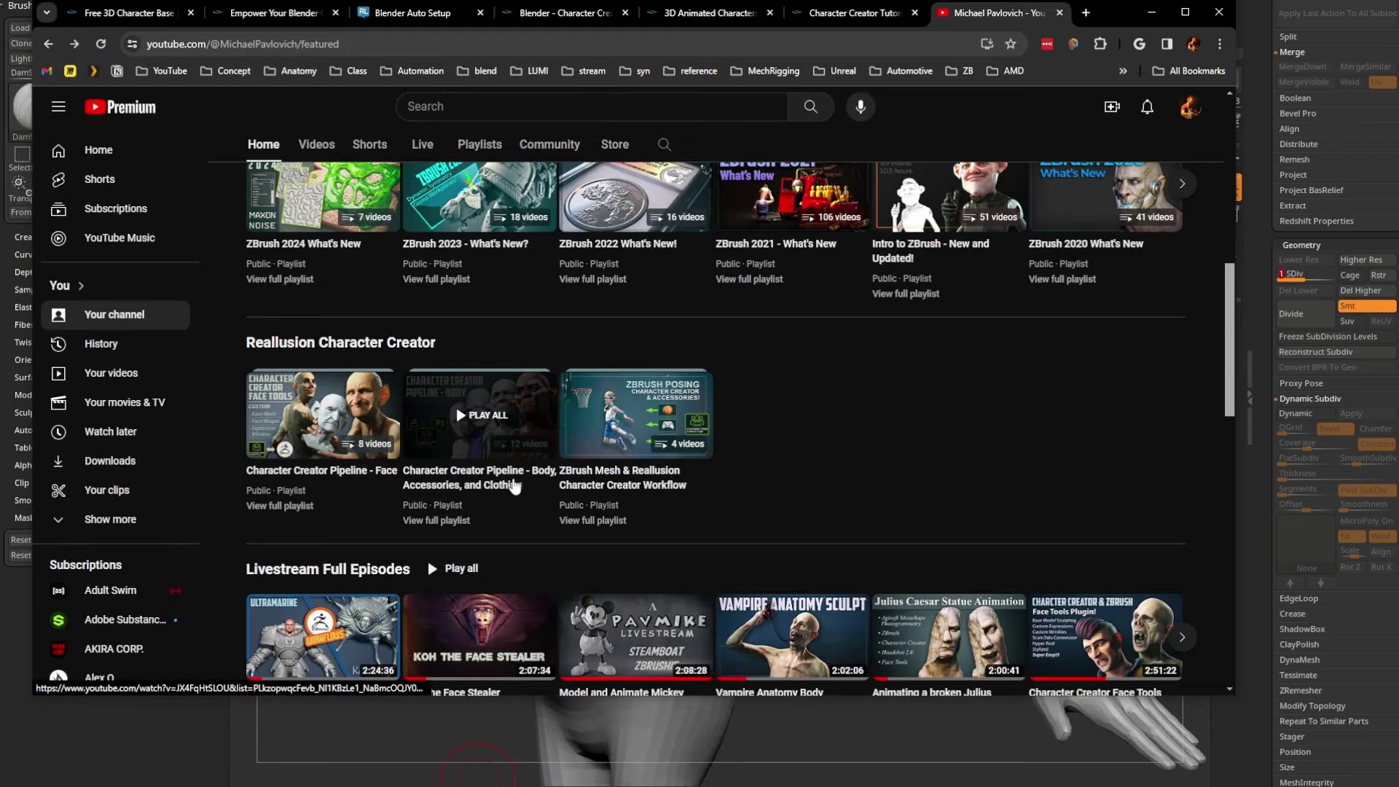
pyautogui.click(427, 518)
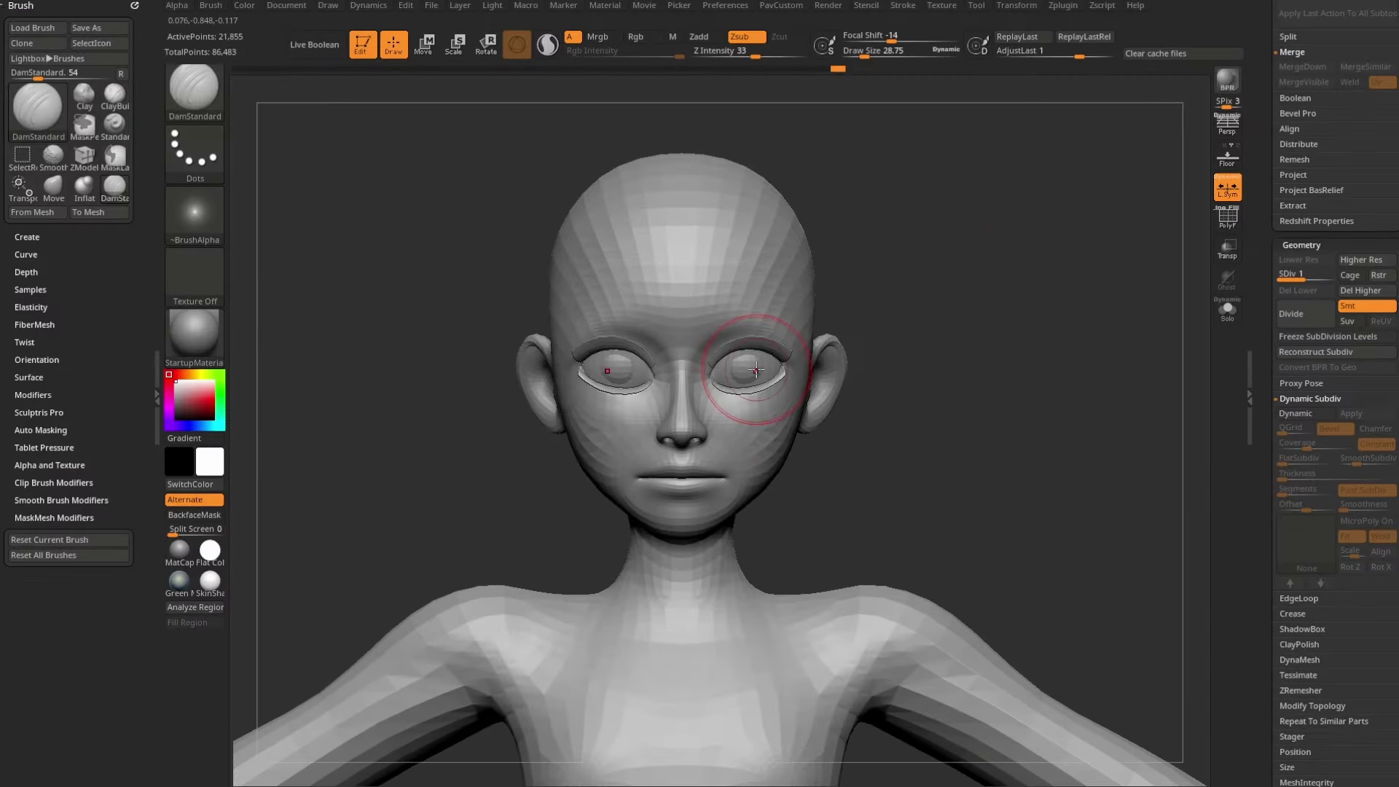
# Step: Show the polygon wireframe on the head, isolate the body polygroup and invert visibility to the eyes and mouth parts
pyautogui.moveTo(969, 303); pyautogui.dragTo(660, 450)
pyautogui.keyDown('shift'); pyautogui.moveTo(999, 310); pyautogui.dragTo(1195, 234); pyautogui.keyUp('shift')
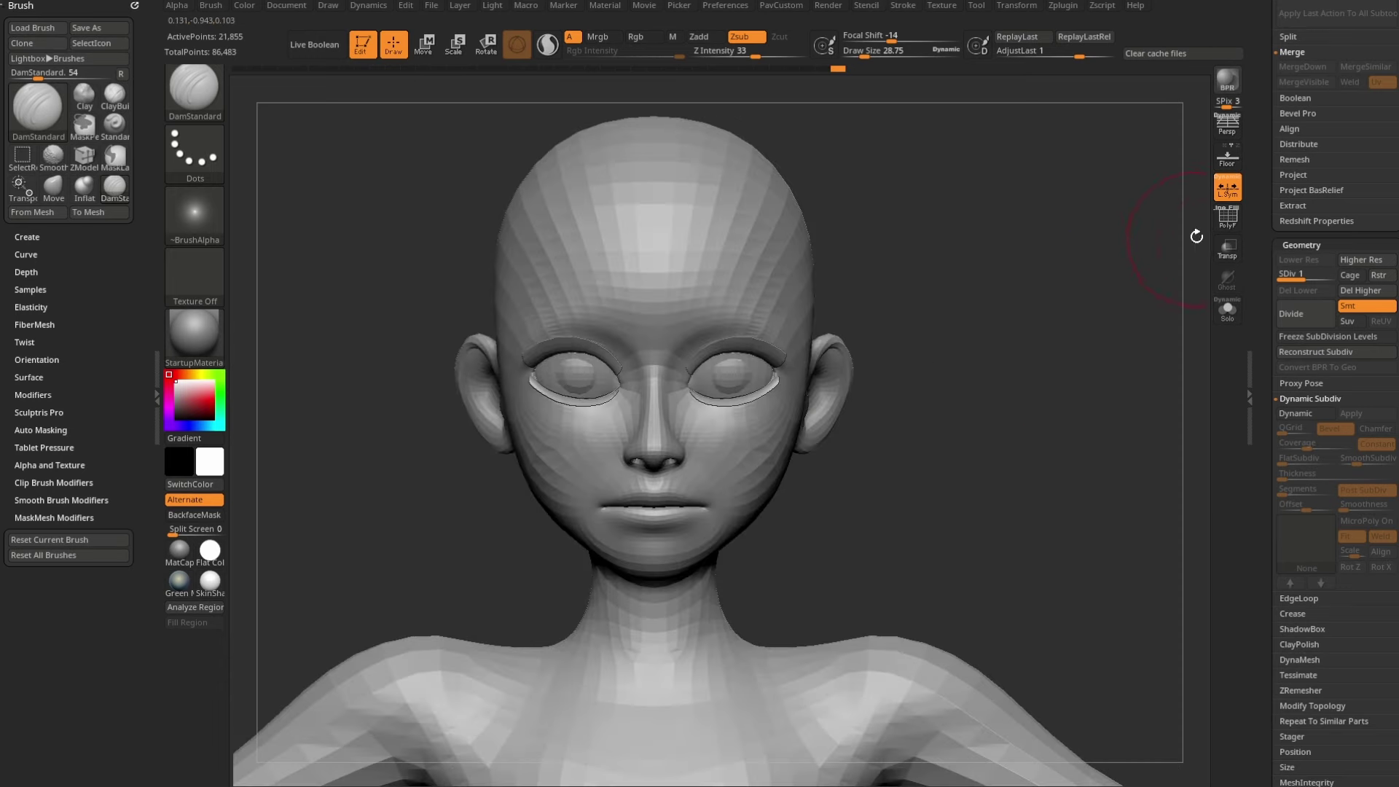
pyautogui.click(1226, 218)
pyautogui.moveTo(966, 284)
pyautogui.keyDown('alt'); pyautogui.mouseDown()
pyautogui.moveTo(949, 310)
pyautogui.moveTo(969, 279)
pyautogui.moveTo(970, 341)
pyautogui.moveTo(971, 306)
pyautogui.moveTo(860, 293)
pyautogui.mouseUp(); pyautogui.keyUp('alt')
pyautogui.hotkey('ctrl', 'shift')
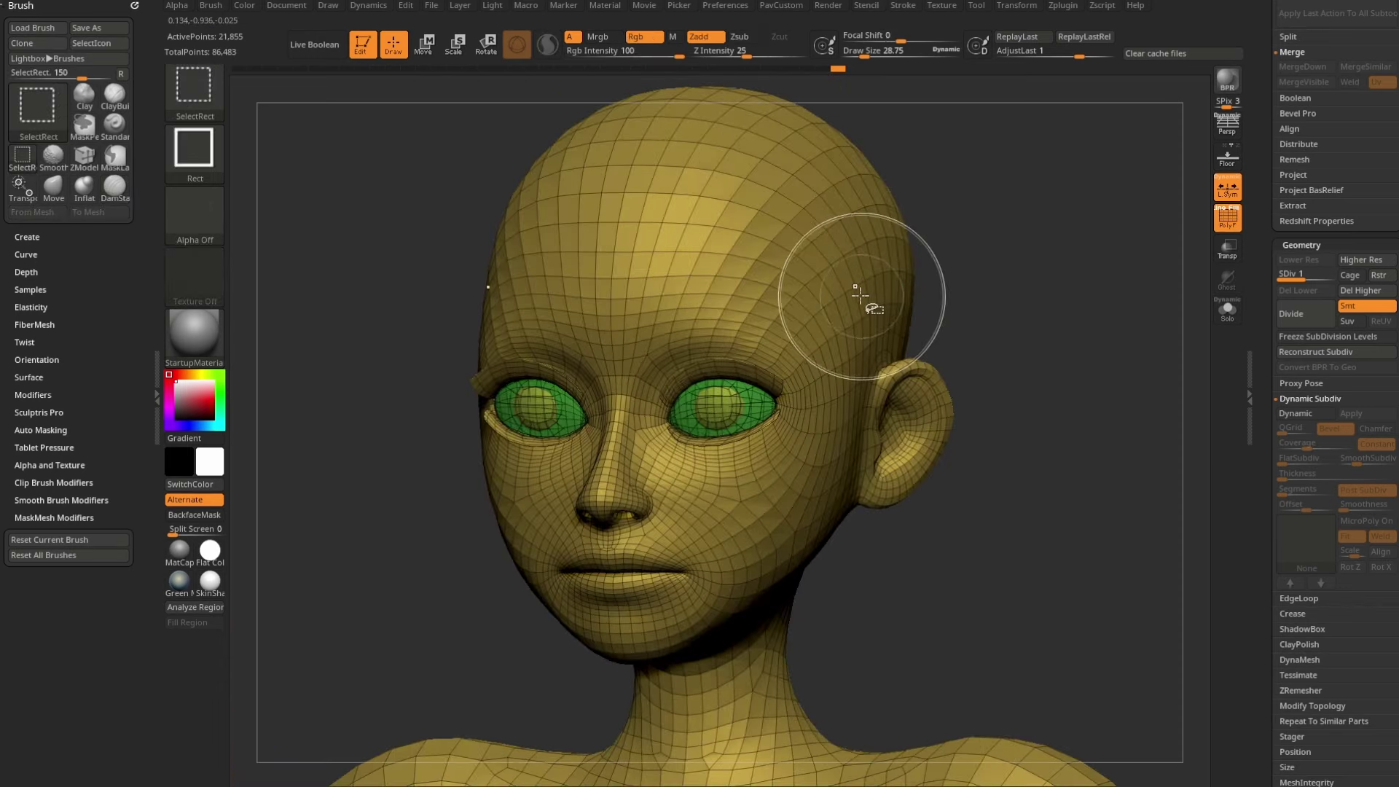
pyautogui.keyDown('ctrl'); pyautogui.keyDown('shift'); pyautogui.click(833, 275); pyautogui.keyUp('shift'); pyautogui.keyUp('ctrl')
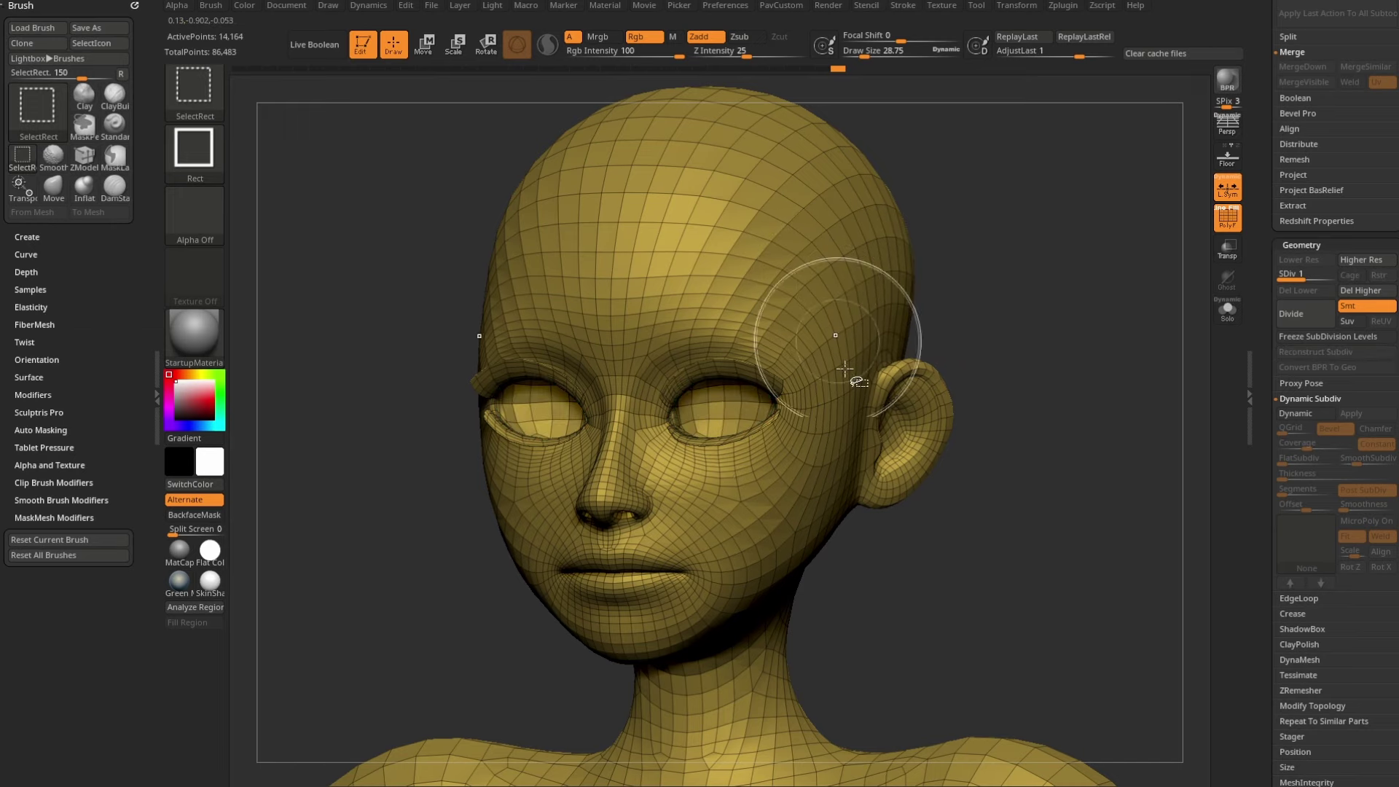
pyautogui.keyDown('ctrl'); pyautogui.keyDown('shift'); pyautogui.moveTo(1001, 270); pyautogui.dragTo(1059, 357); pyautogui.keyUp('shift'); pyautogui.keyUp('ctrl')
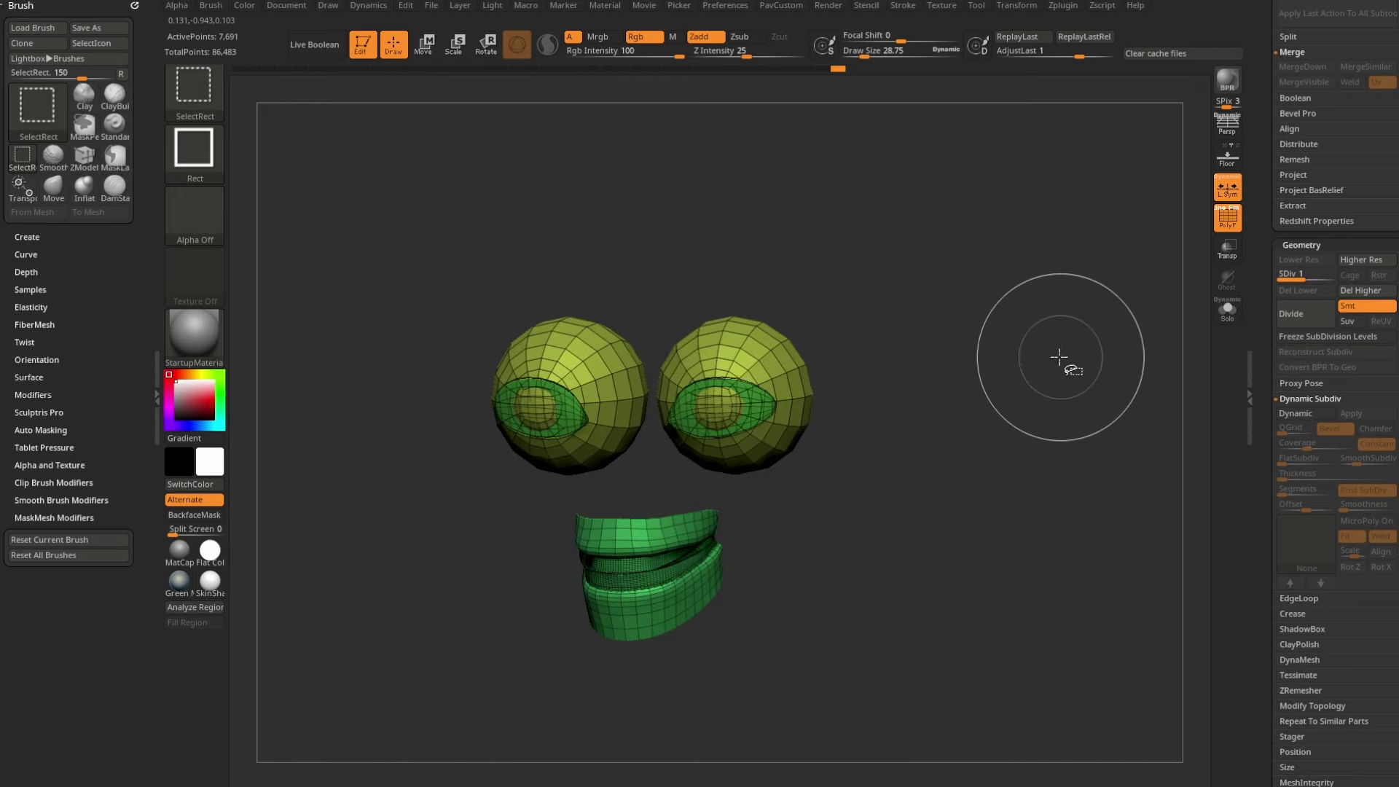
# Step: Toggle the visibility of the eye and teeth polygroups to examine them, and restore the full mesh in front view
pyautogui.keyDown('ctrl'); pyautogui.keyDown('shift'); pyautogui.click(757, 357); pyautogui.keyUp('shift'); pyautogui.keyUp('ctrl')
pyautogui.keyDown('ctrl'); pyautogui.keyDown('shift'); pyautogui.click(755, 407); pyautogui.keyUp('shift'); pyautogui.keyUp('ctrl')
pyautogui.keyDown('ctrl'); pyautogui.keyDown('shift'); pyautogui.click(676, 523); pyautogui.keyUp('shift'); pyautogui.keyUp('ctrl')
pyautogui.keyDown('ctrl'); pyautogui.keyDown('shift'); pyautogui.click(676, 580); pyautogui.keyUp('shift'); pyautogui.keyUp('ctrl')
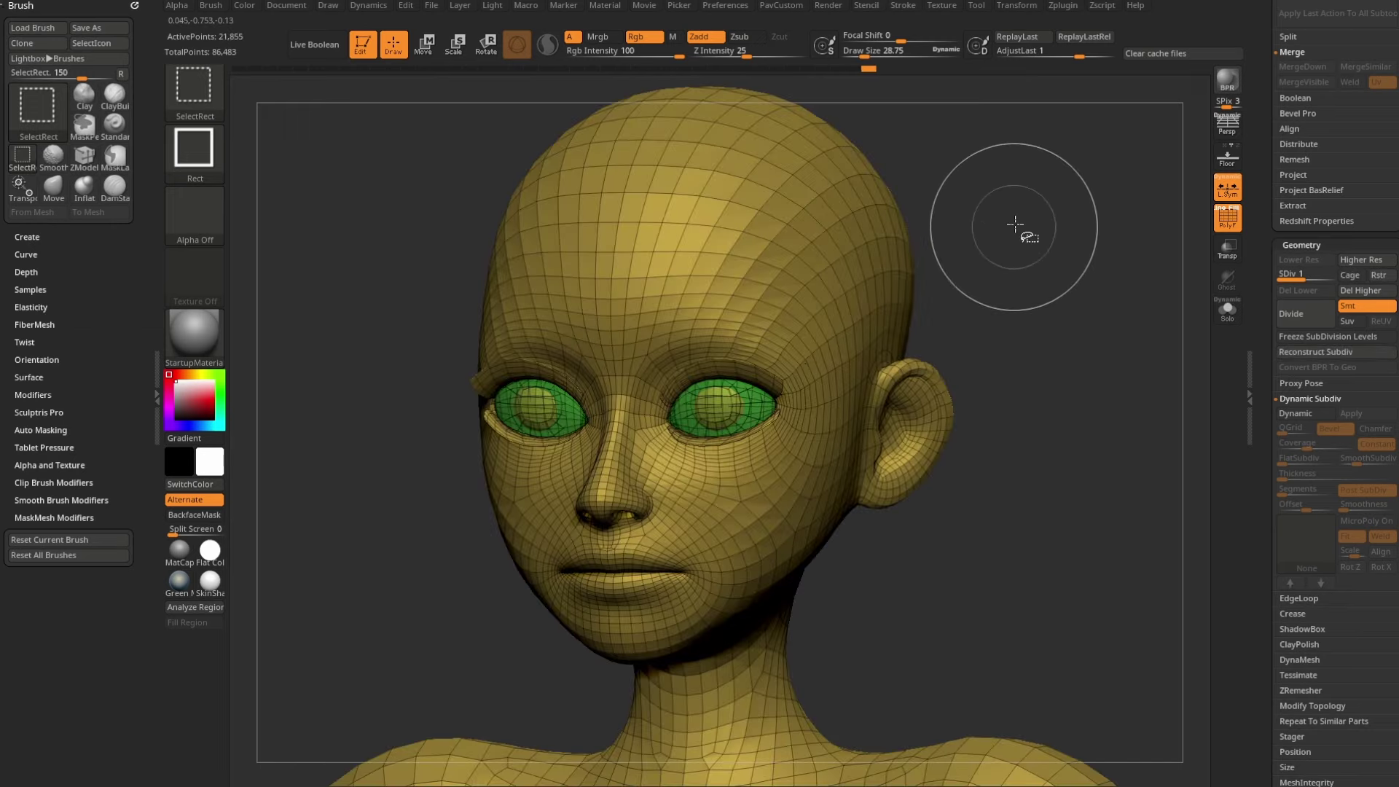
pyautogui.moveTo(969, 284)
pyautogui.mouseDown()
pyautogui.moveTo(1050, 269)
pyautogui.moveTo(1015, 268)
pyautogui.mouseUp()
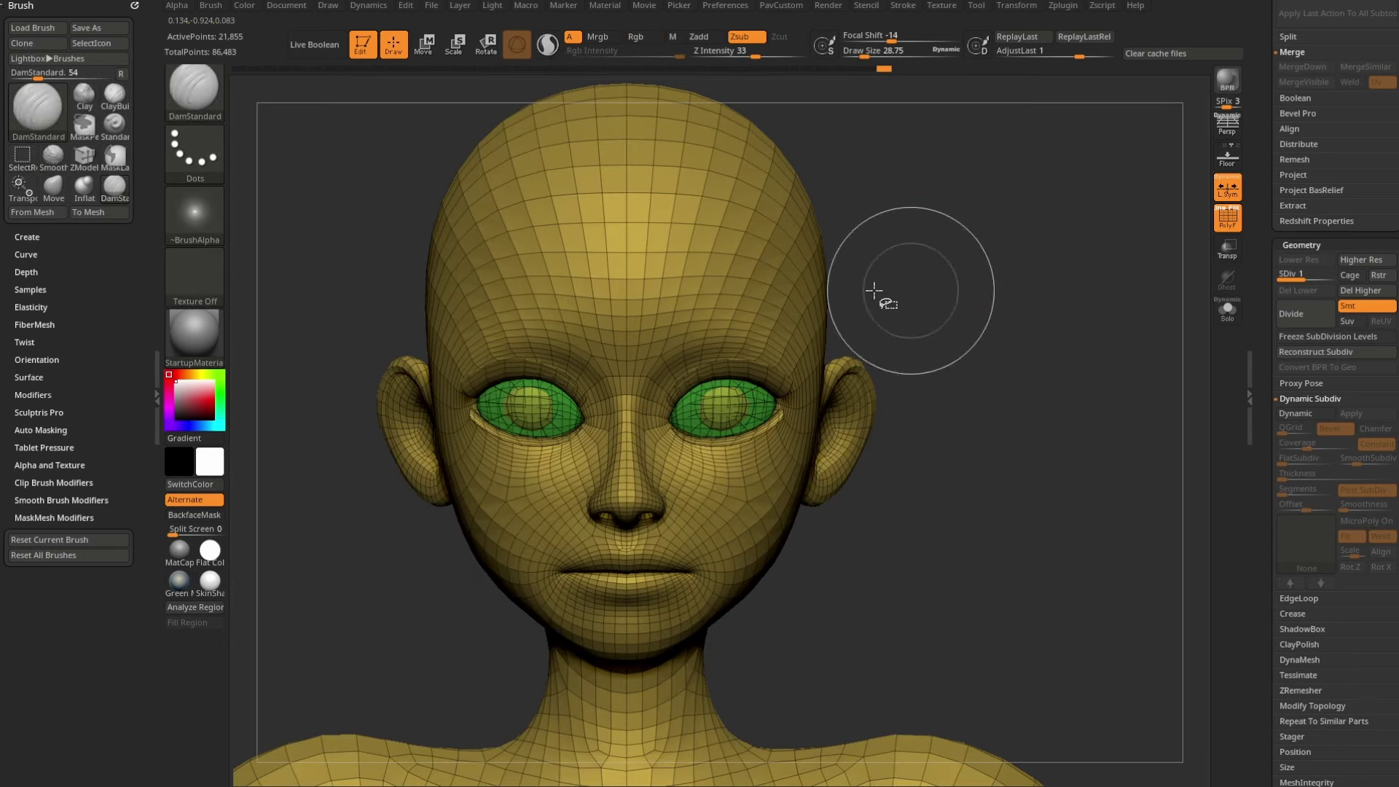
# Step: Isolate the body polygroup and lasso-mask the areas around both eyes, including the brows and lower lids
pyautogui.keyDown('ctrl'); pyautogui.keyDown('shift'); pyautogui.click(768, 294); pyautogui.keyUp('shift'); pyautogui.keyUp('ctrl')
pyautogui.press('ctrl')
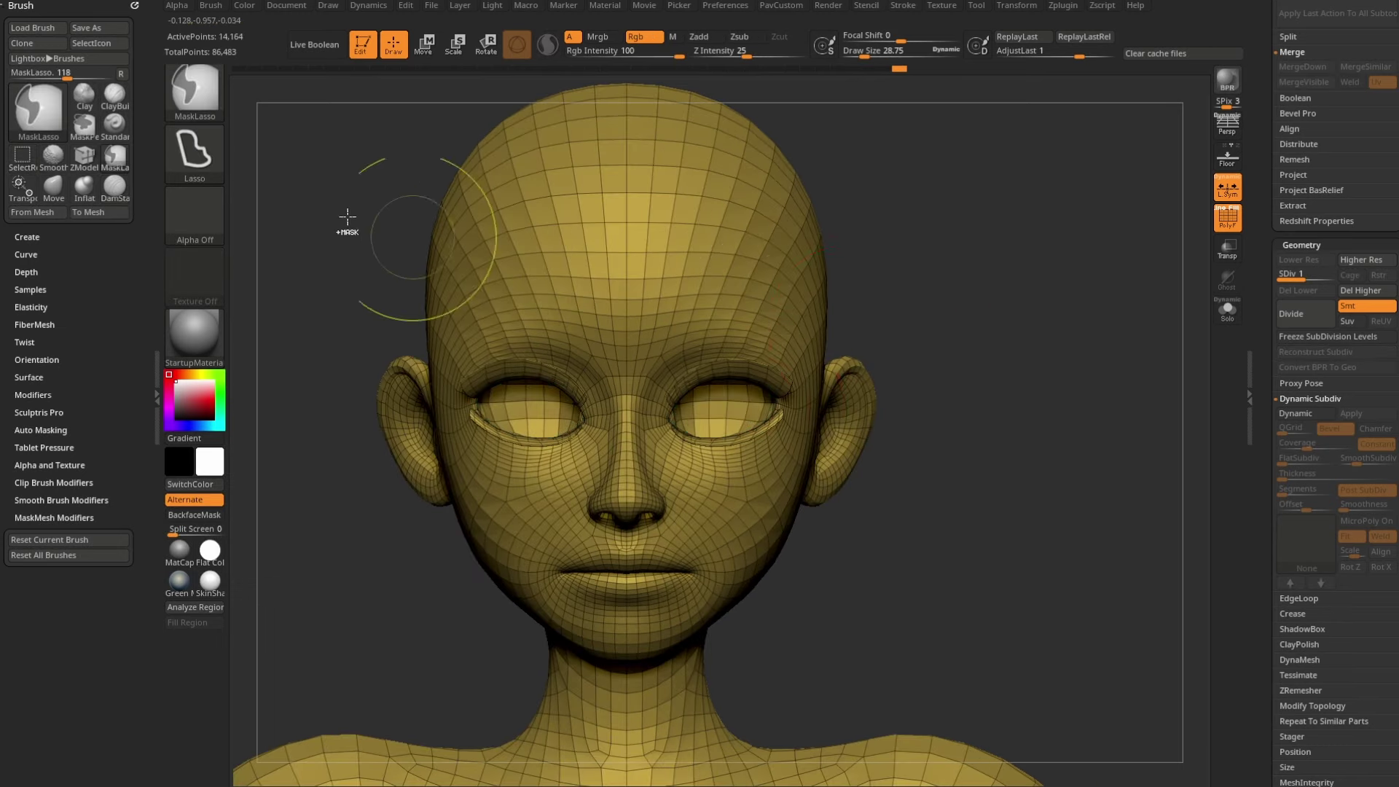
pyautogui.keyDown('ctrl'); pyautogui.moveTo(785, 365); pyautogui.dragTo(773, 346); pyautogui.keyUp('ctrl')
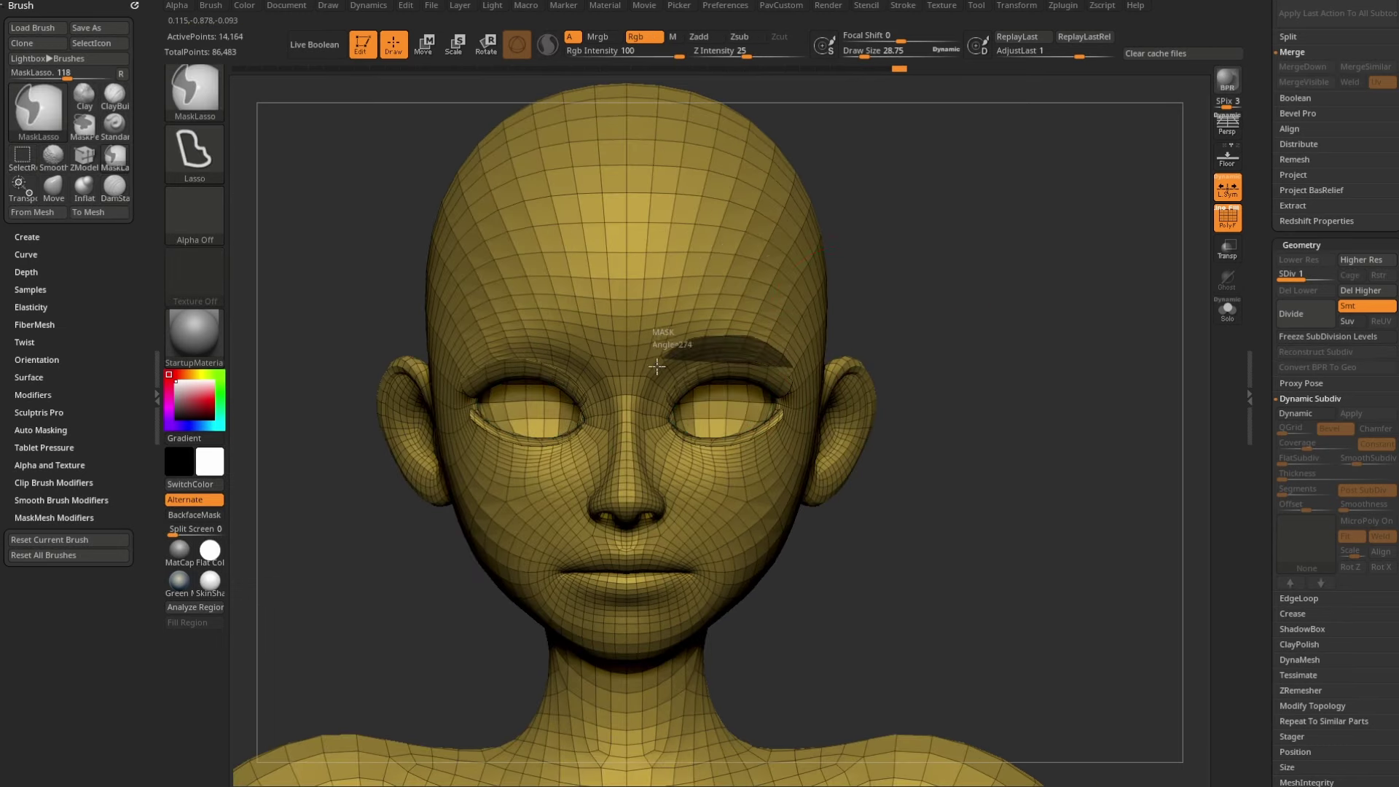
pyautogui.moveTo(657, 367)
pyautogui.keyDown('ctrl'); pyautogui.mouseDown()
pyautogui.moveTo(645, 445)
pyautogui.moveTo(656, 375)
pyautogui.mouseUp(); pyautogui.keyUp('ctrl')
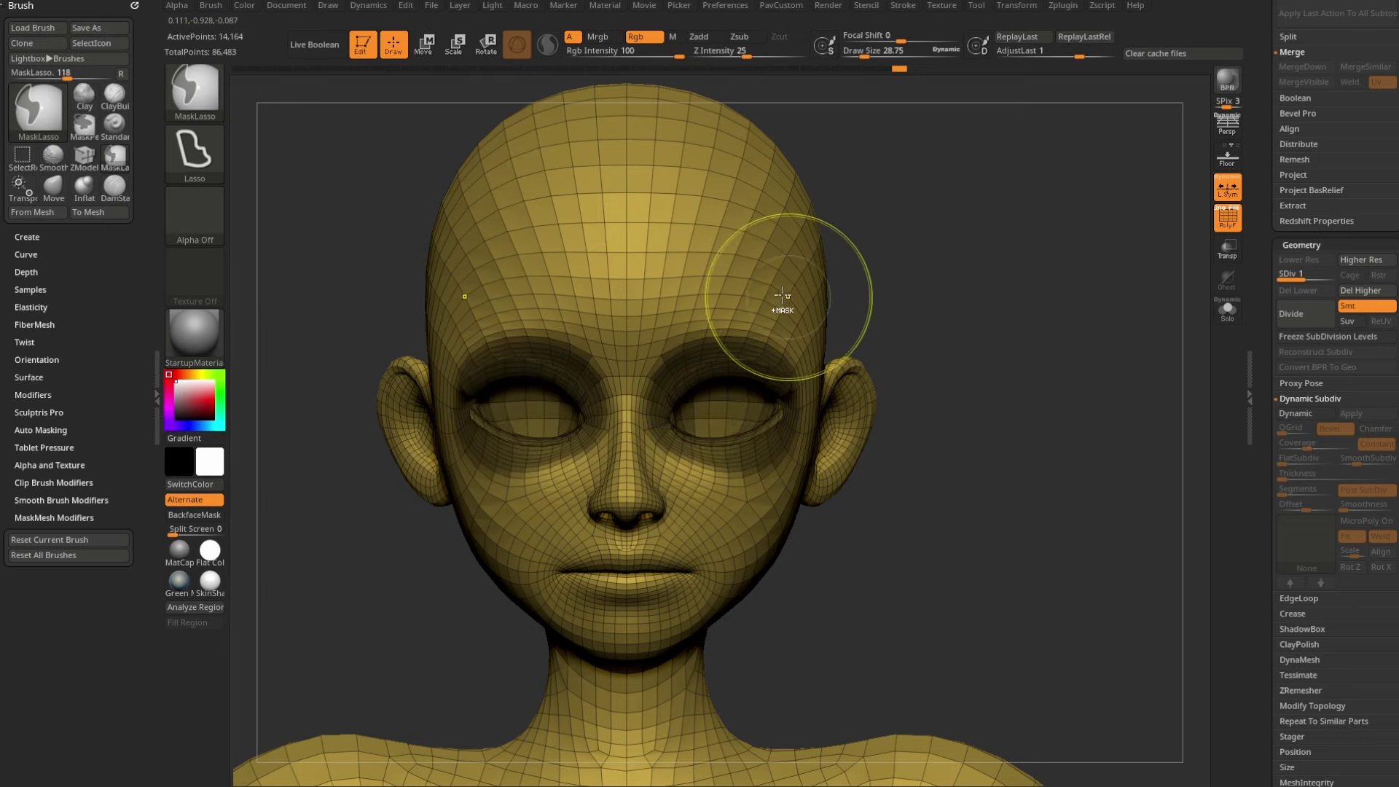
# Step: Add the eyeballs and inner eye parts to the mask and invert it across the full mesh
pyautogui.keyDown('ctrl'); pyautogui.keyDown('shift'); pyautogui.click(1090, 405); pyautogui.keyUp('shift'); pyautogui.keyUp('ctrl')
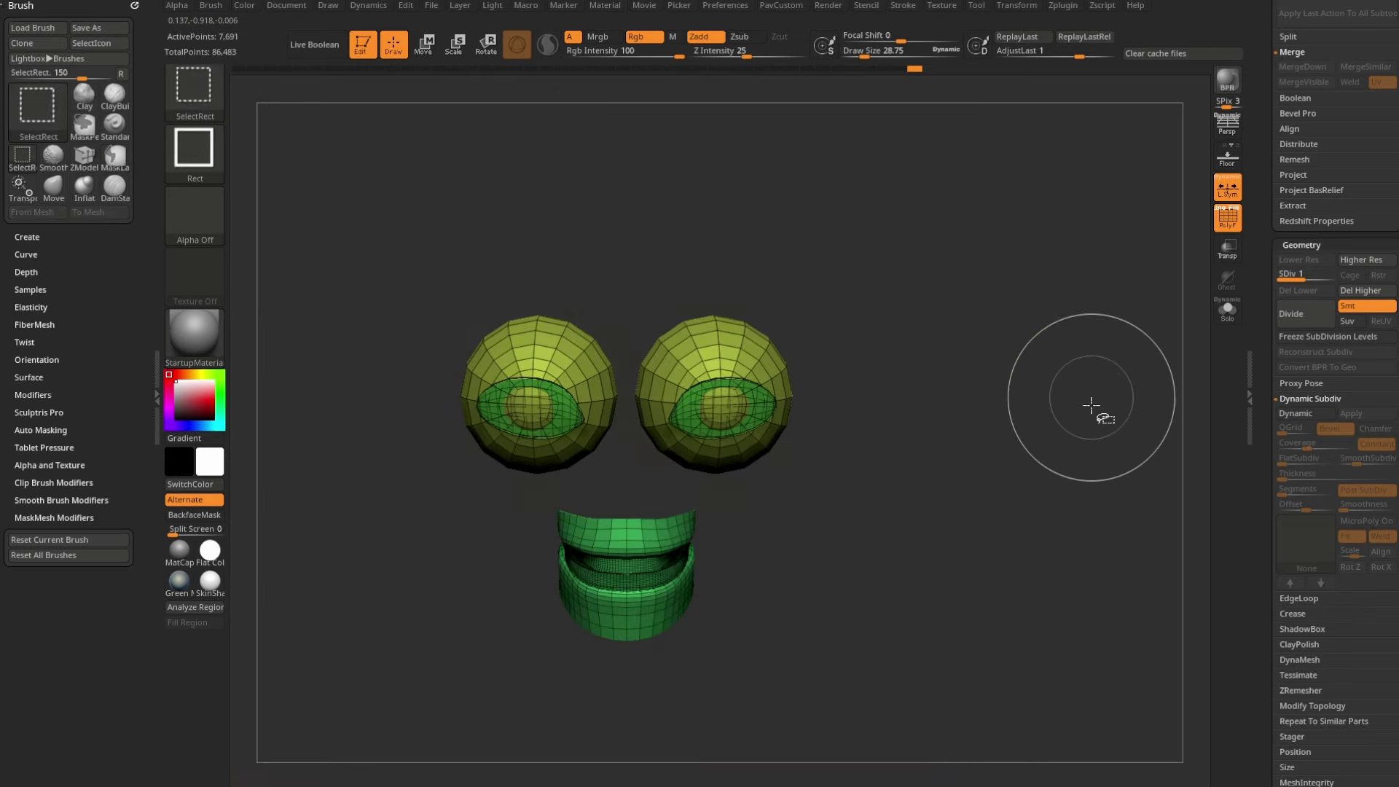
pyautogui.moveTo(896, 357)
pyautogui.keyDown('ctrl'); pyautogui.mouseDown()
pyautogui.moveTo(693, 228)
pyautogui.moveTo(624, 353)
pyautogui.moveTo(642, 457)
pyautogui.moveTo(896, 361)
pyautogui.mouseUp(); pyautogui.keyUp('ctrl')
pyautogui.keyDown('ctrl'); pyautogui.keyDown('shift'); pyautogui.click(1020, 322); pyautogui.keyUp('shift'); pyautogui.keyUp('ctrl')
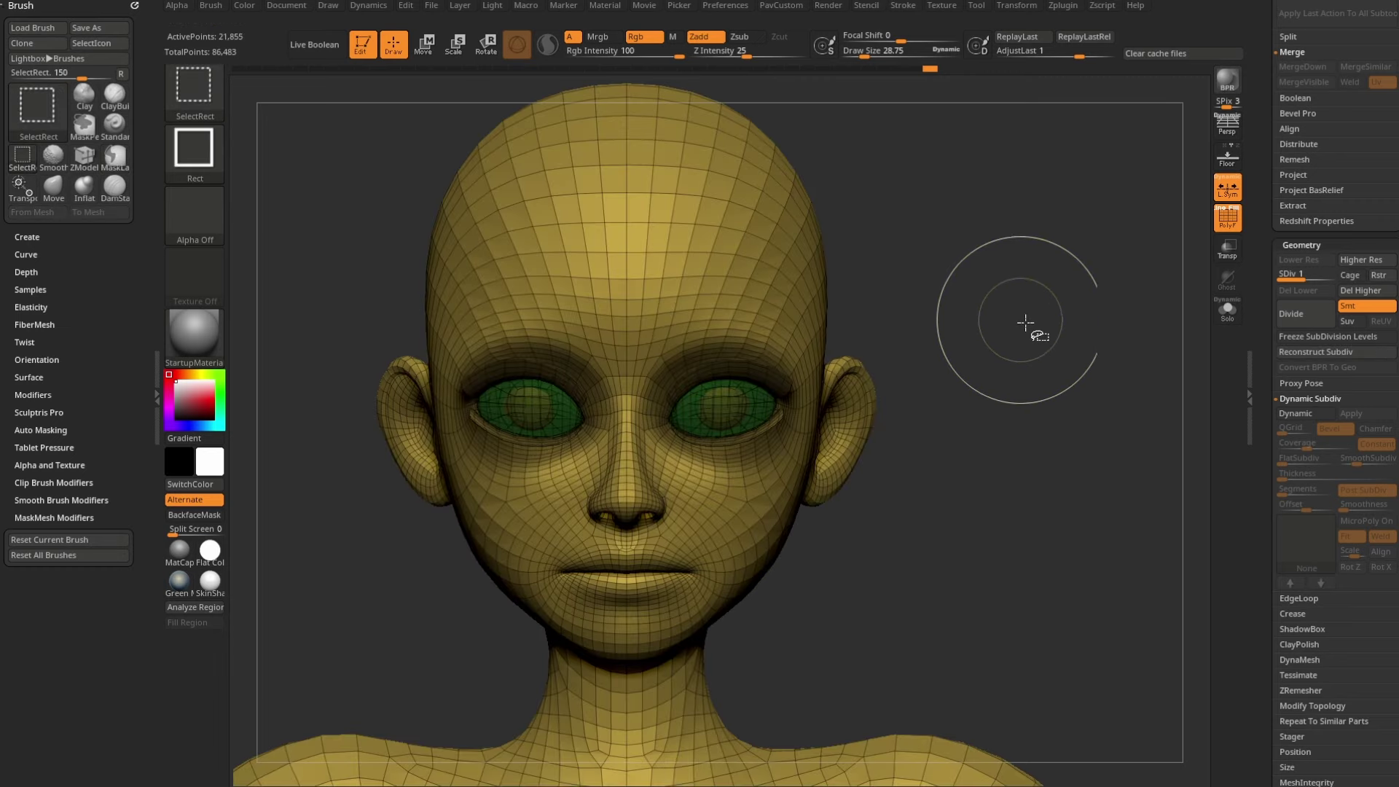
pyautogui.keyDown('ctrl'); pyautogui.click(1021, 285); pyautogui.keyUp('ctrl')
pyautogui.hotkey('ctrl', 'z')
pyautogui.keyDown('ctrl'); pyautogui.click(1048, 284); pyautogui.keyUp('ctrl')
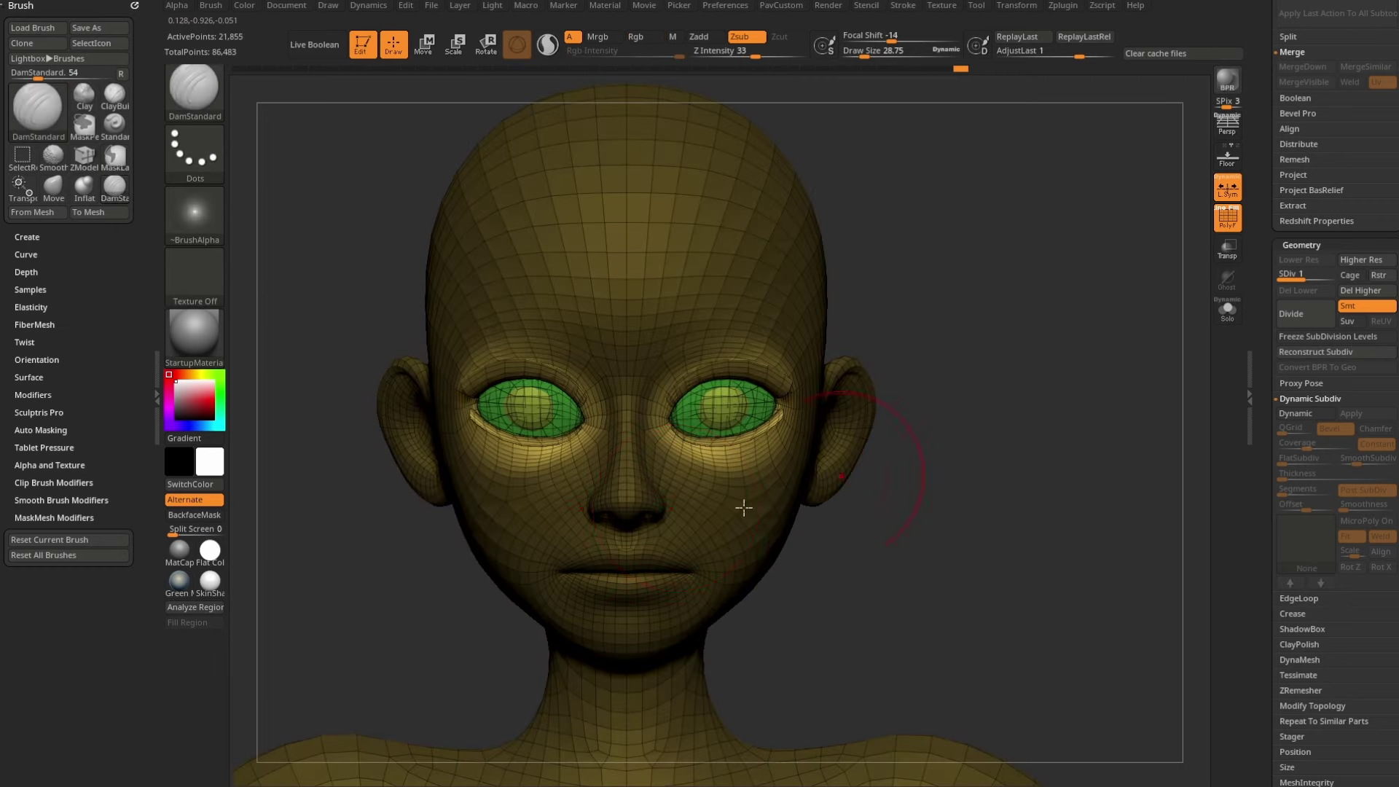
# Step: Extend the lasso mask over the back of the head behind the eyes in side profile
pyautogui.press('w')
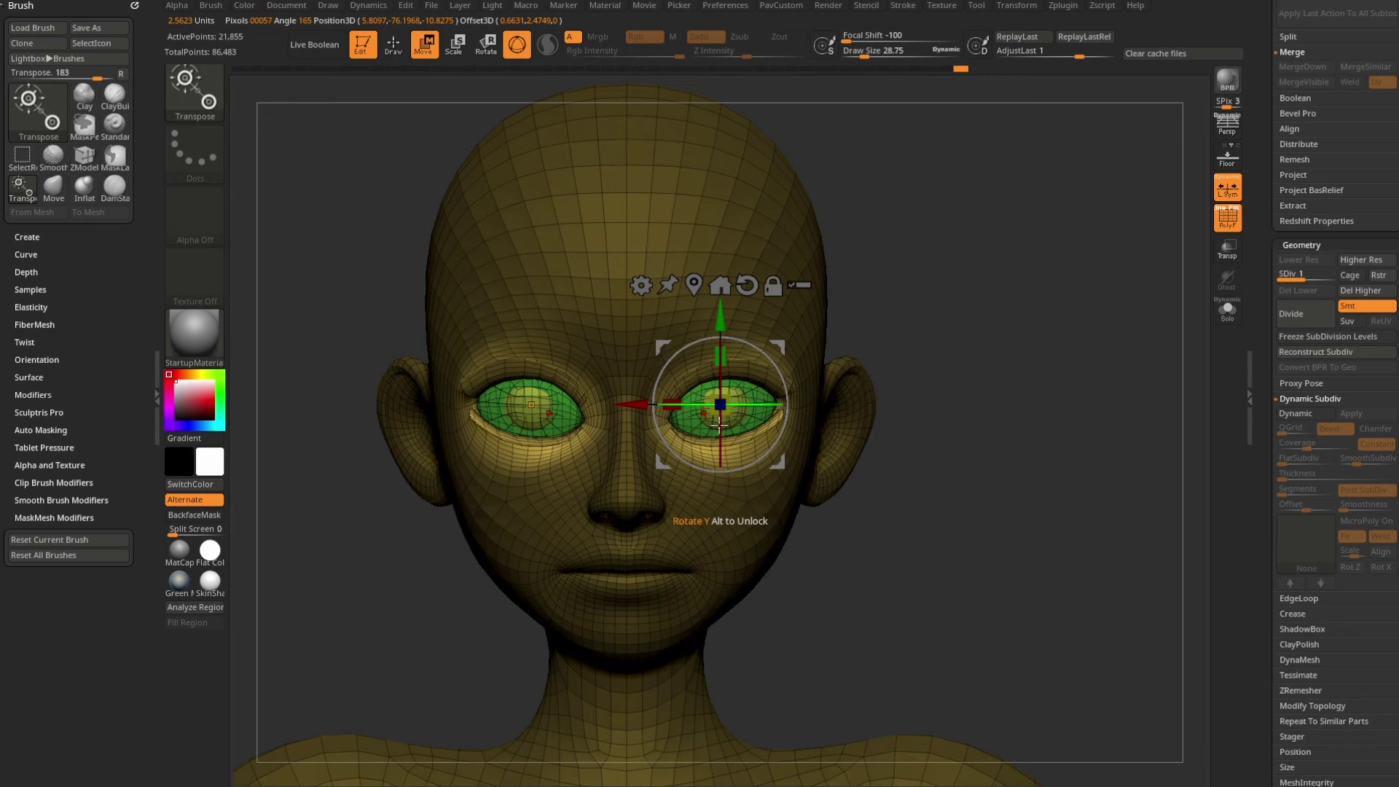
pyautogui.keyDown('alt'); pyautogui.moveTo(913, 341); pyautogui.dragTo(841, 358); pyautogui.keyUp('alt')
pyautogui.press('q')
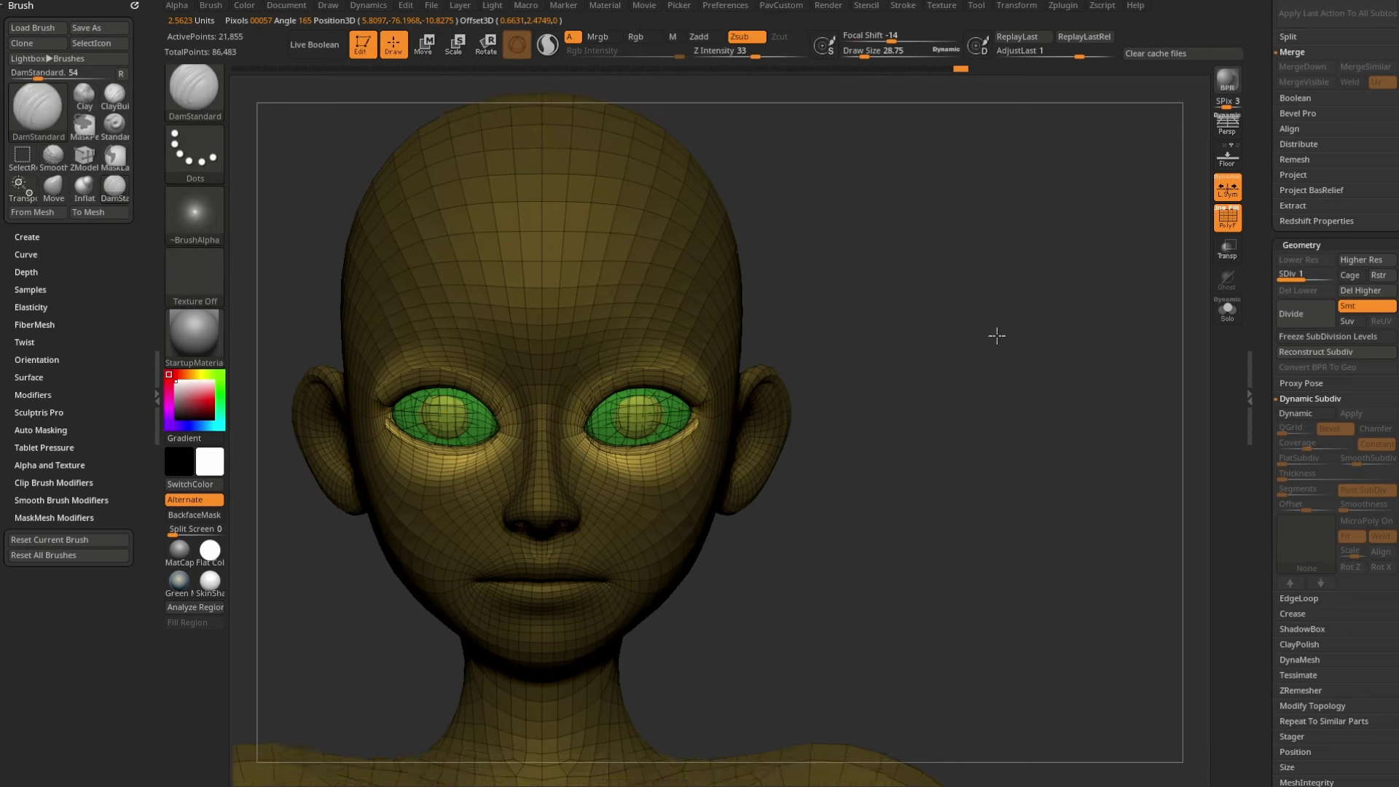
pyautogui.moveTo(996, 335); pyautogui.dragTo(986, 318)
pyautogui.keyDown('shift'); pyautogui.moveTo(947, 437); pyautogui.dragTo(1068, 284); pyautogui.keyUp('shift')
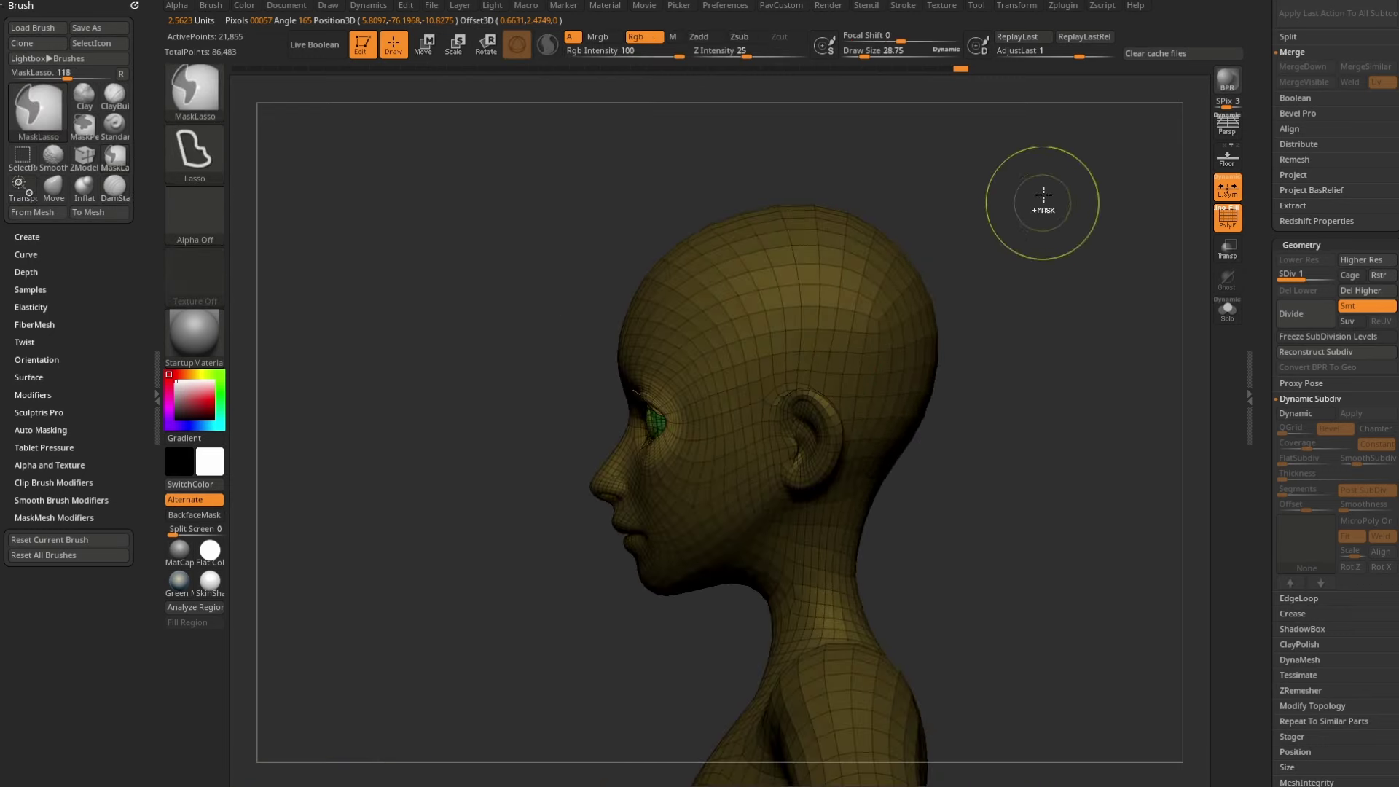
pyautogui.moveTo(1043, 194)
pyautogui.keyDown('ctrl'); pyautogui.mouseDown()
pyautogui.moveTo(849, 606)
pyautogui.moveTo(762, 349)
pyautogui.mouseUp(); pyautogui.keyUp('ctrl')
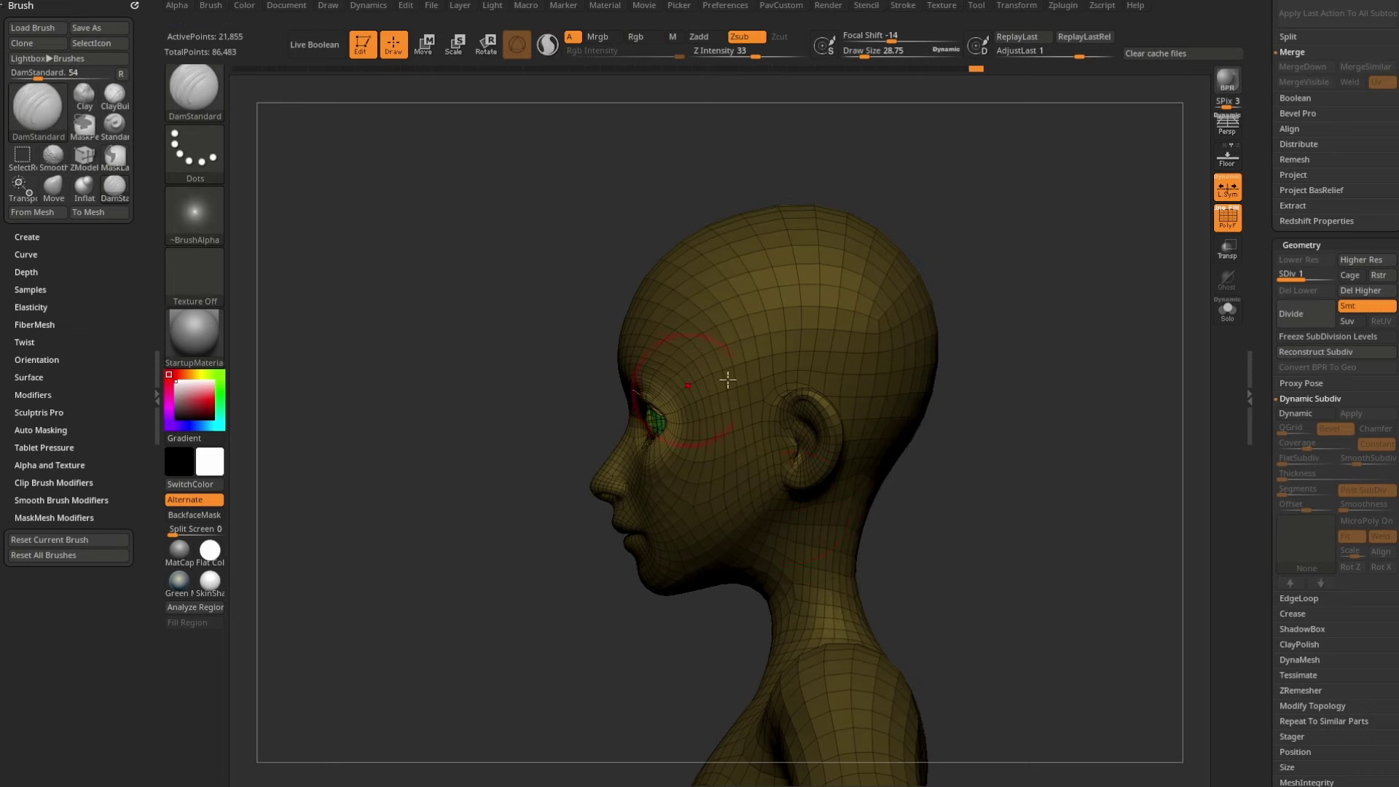
pyautogui.keyDown('shift'); pyautogui.moveTo(1050, 303); pyautogui.dragTo(999, 337); pyautogui.keyUp('shift')
# Step: Reposition the unmasked eyes and surrounding lids with the Gizmo in the side and front views
pyautogui.press('w')
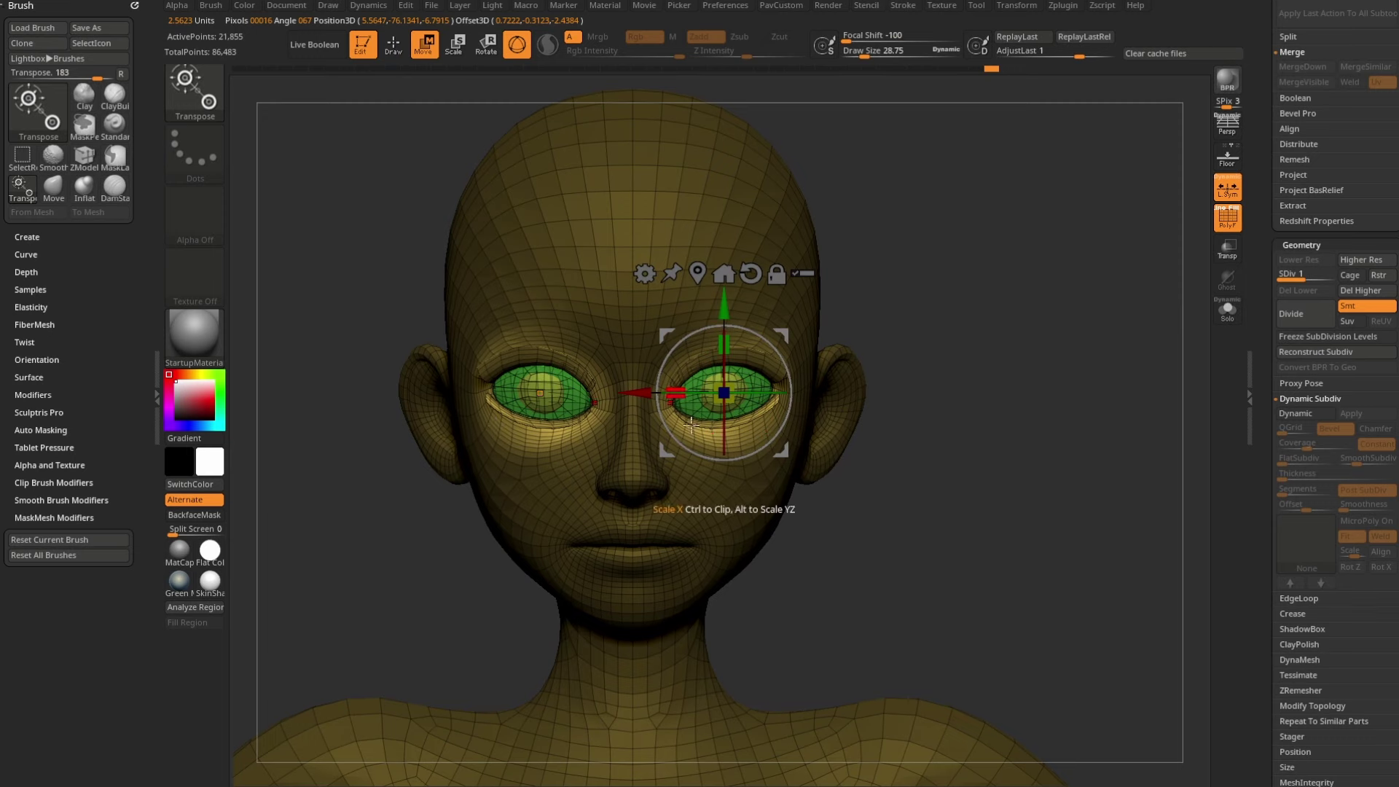
pyautogui.keyDown('shift'); pyautogui.moveTo(943, 319); pyautogui.dragTo(695, 373); pyautogui.keyUp('shift')
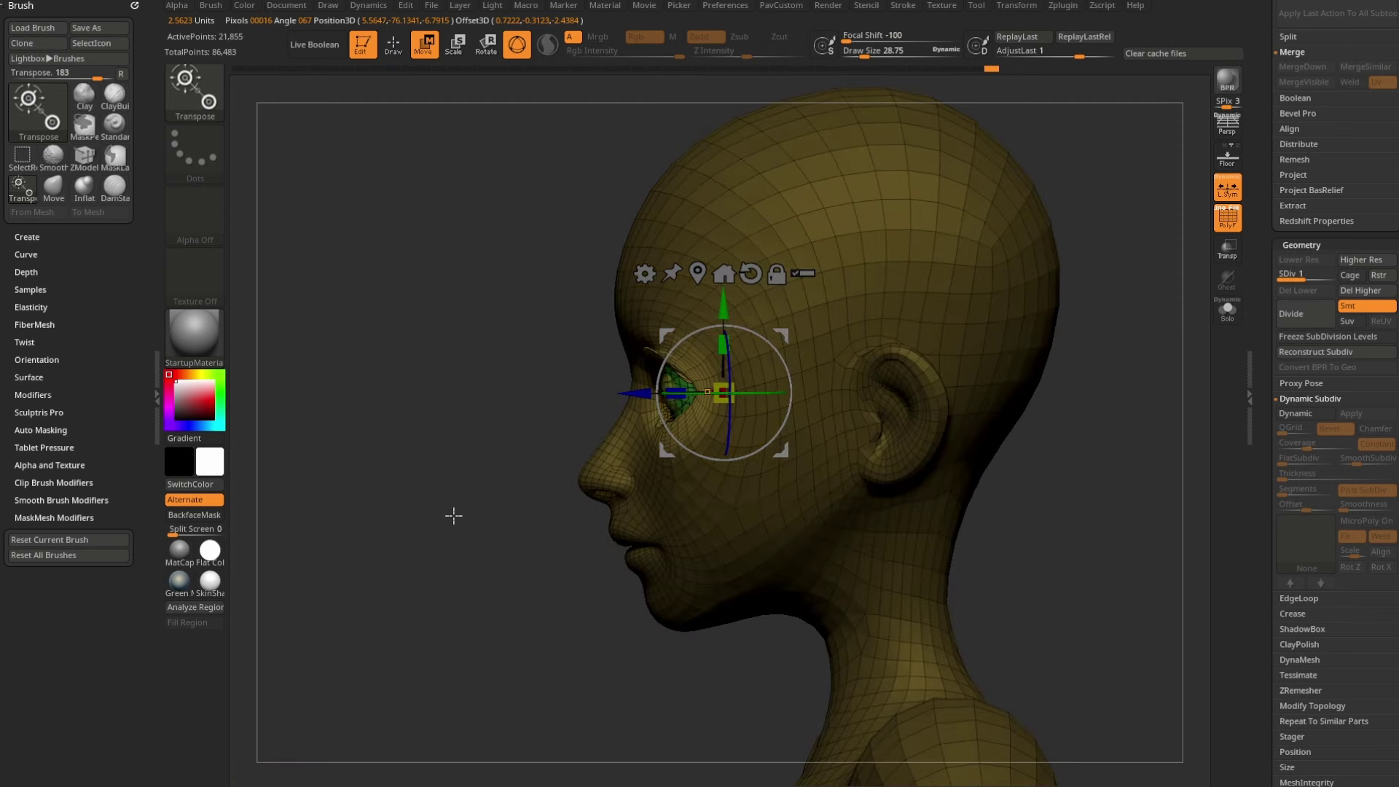
pyautogui.keyDown('alt'); pyautogui.moveTo(507, 576); pyautogui.dragTo(535, 526); pyautogui.keyUp('alt')
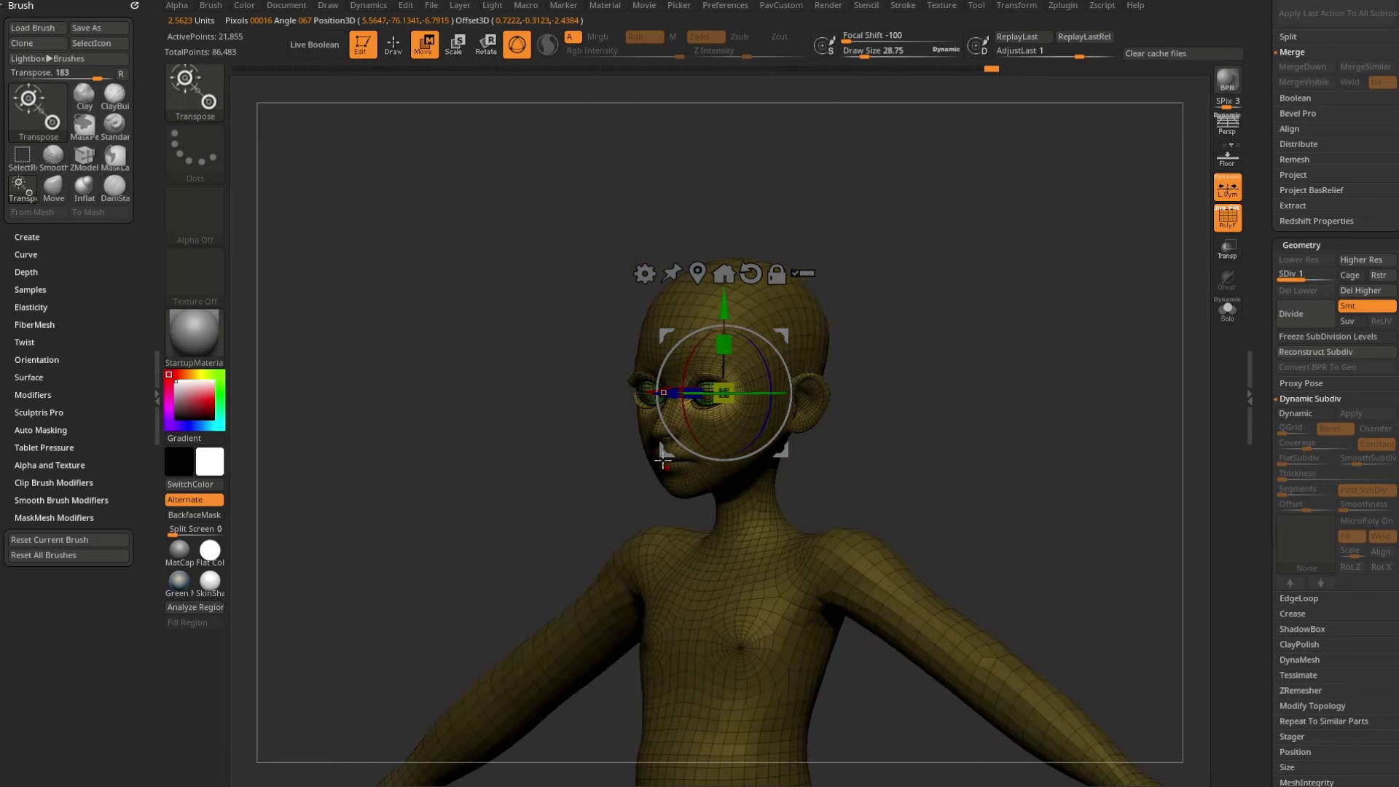
pyautogui.keyDown('alt'); pyautogui.moveTo(864, 379); pyautogui.dragTo(833, 297); pyautogui.keyUp('alt')
pyautogui.keyDown('alt'); pyautogui.moveTo(917, 256); pyautogui.dragTo(1049, 380); pyautogui.keyUp('alt')
pyautogui.moveTo(786, 340); pyautogui.dragTo(767, 331)
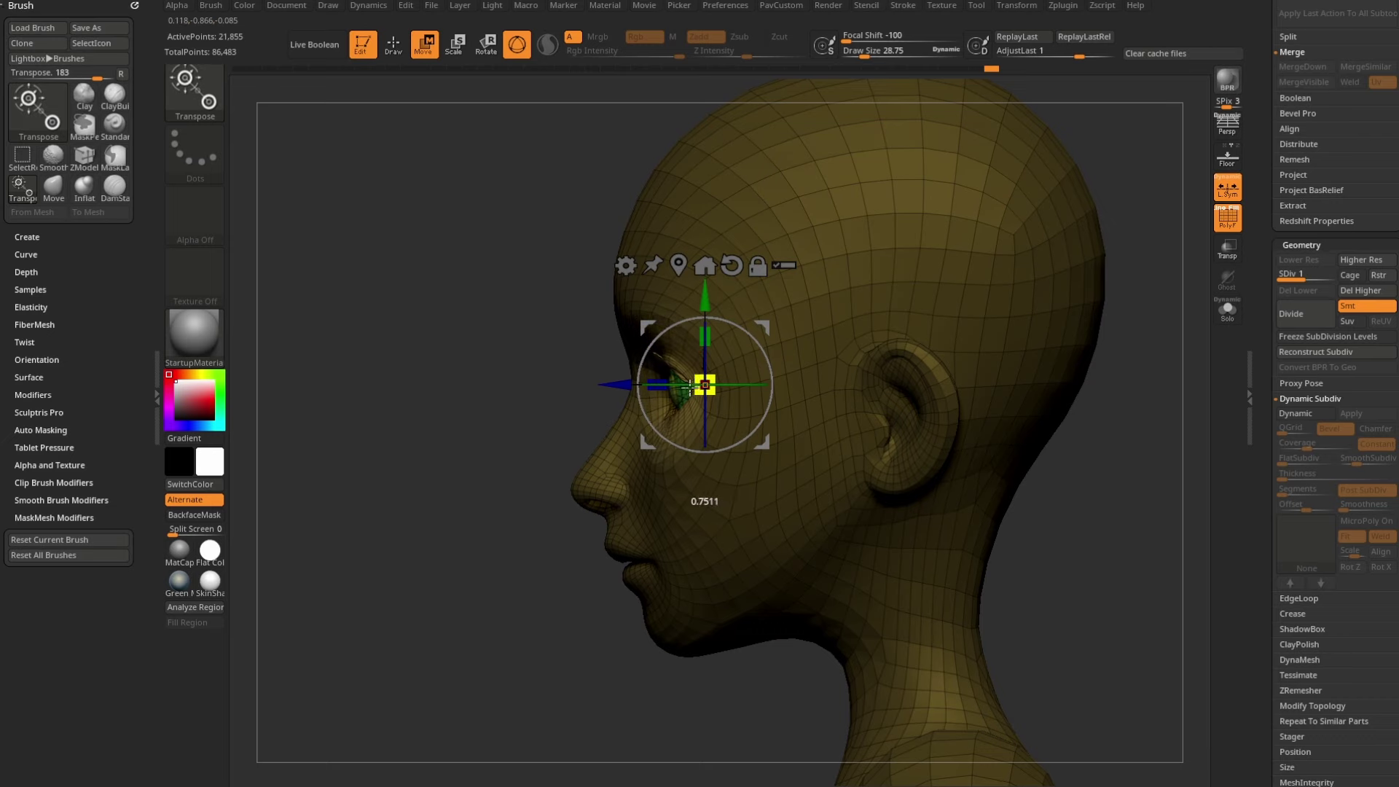
pyautogui.keyDown('shift'); pyautogui.moveTo(510, 481); pyautogui.dragTo(596, 488); pyautogui.keyUp('shift')
pyautogui.moveTo(775, 319); pyautogui.dragTo(759, 326)
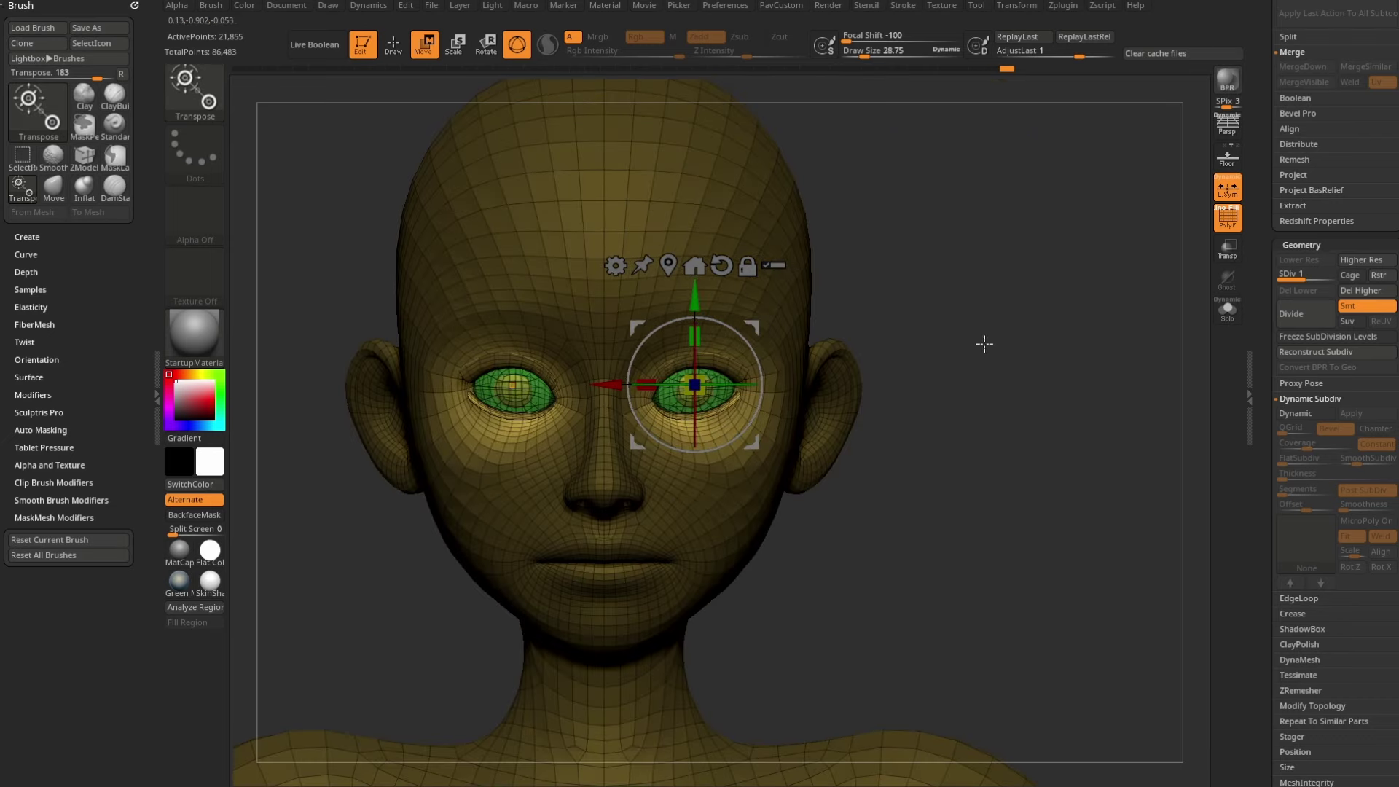
# Step: Clear the mask and sculpt the brow ridge above the eyes in profile with the Clay and Smooth brushes
pyautogui.press('q')
pyautogui.moveTo(1027, 331)
pyautogui.mouseDown()
pyautogui.moveTo(974, 316)
pyautogui.moveTo(721, 345)
pyautogui.mouseUp()
pyautogui.press('s')
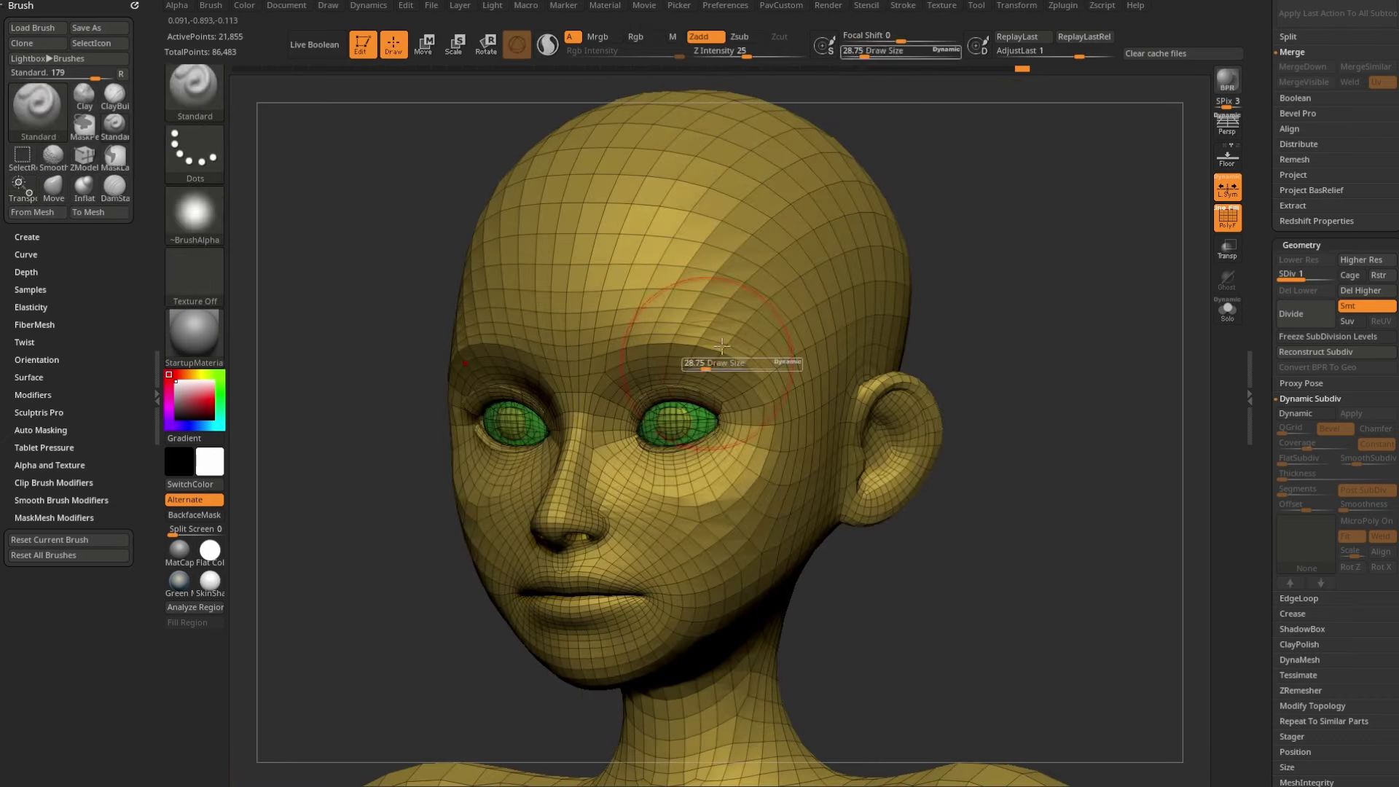
pyautogui.press('b')
pyautogui.press('c')
pyautogui.press('l')
pyautogui.moveTo(1000, 278)
pyautogui.mouseDown()
pyautogui.moveTo(656, 343)
pyautogui.moveTo(624, 332)
pyautogui.moveTo(905, 278)
pyautogui.mouseUp()
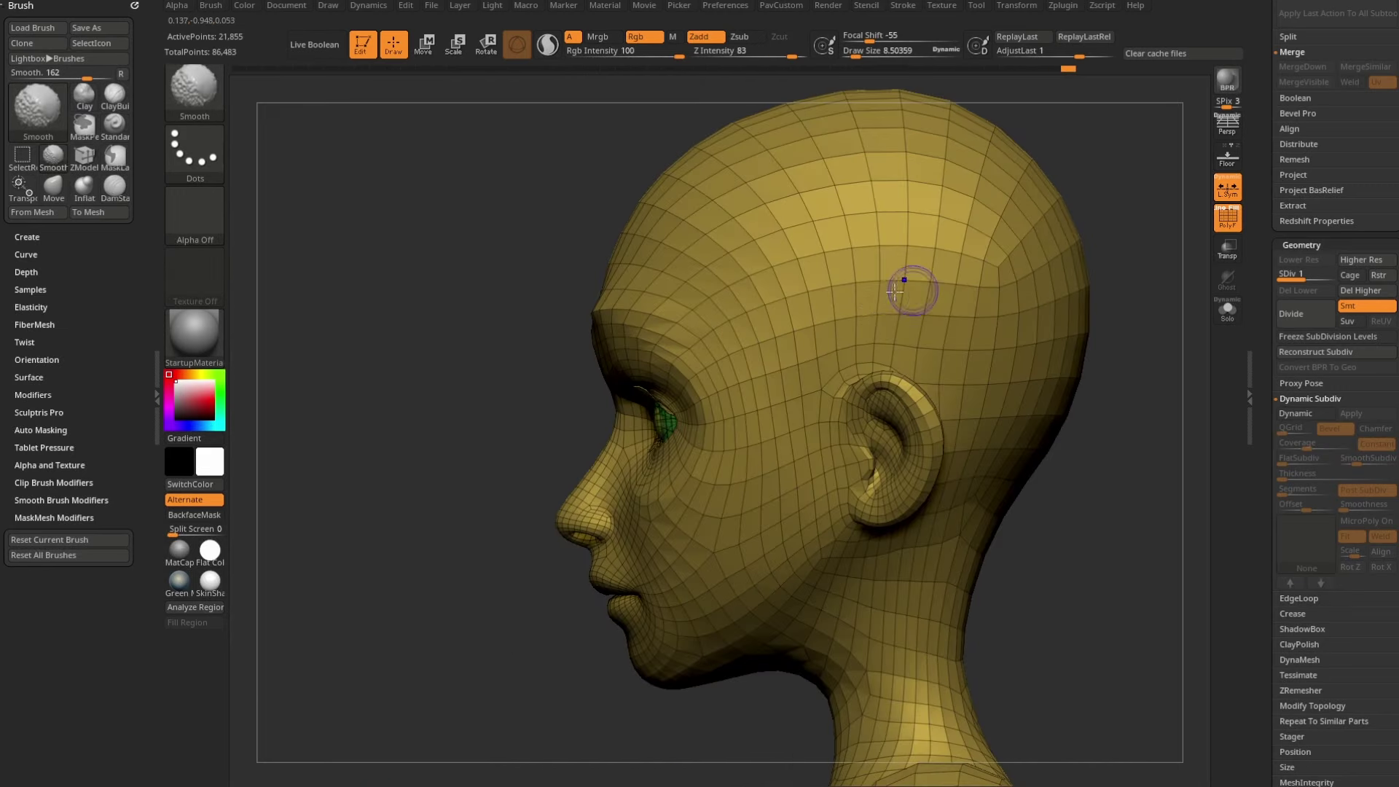
pyautogui.moveTo(510, 343)
pyautogui.mouseDown()
pyautogui.moveTo(662, 327)
pyautogui.moveTo(641, 330)
pyautogui.mouseUp()
# Step: Reshape the brow and pull the nose into a fuller, rounder profile with the Move brush
pyautogui.press('b')
pyautogui.press('s')
pyautogui.press('t')
pyautogui.keyDown('shift'); pyautogui.moveTo(641, 329); pyautogui.dragTo(558, 480, button='right'); pyautogui.keyUp('shift')
pyautogui.press('b')
pyautogui.press('m')
pyautogui.press('v')
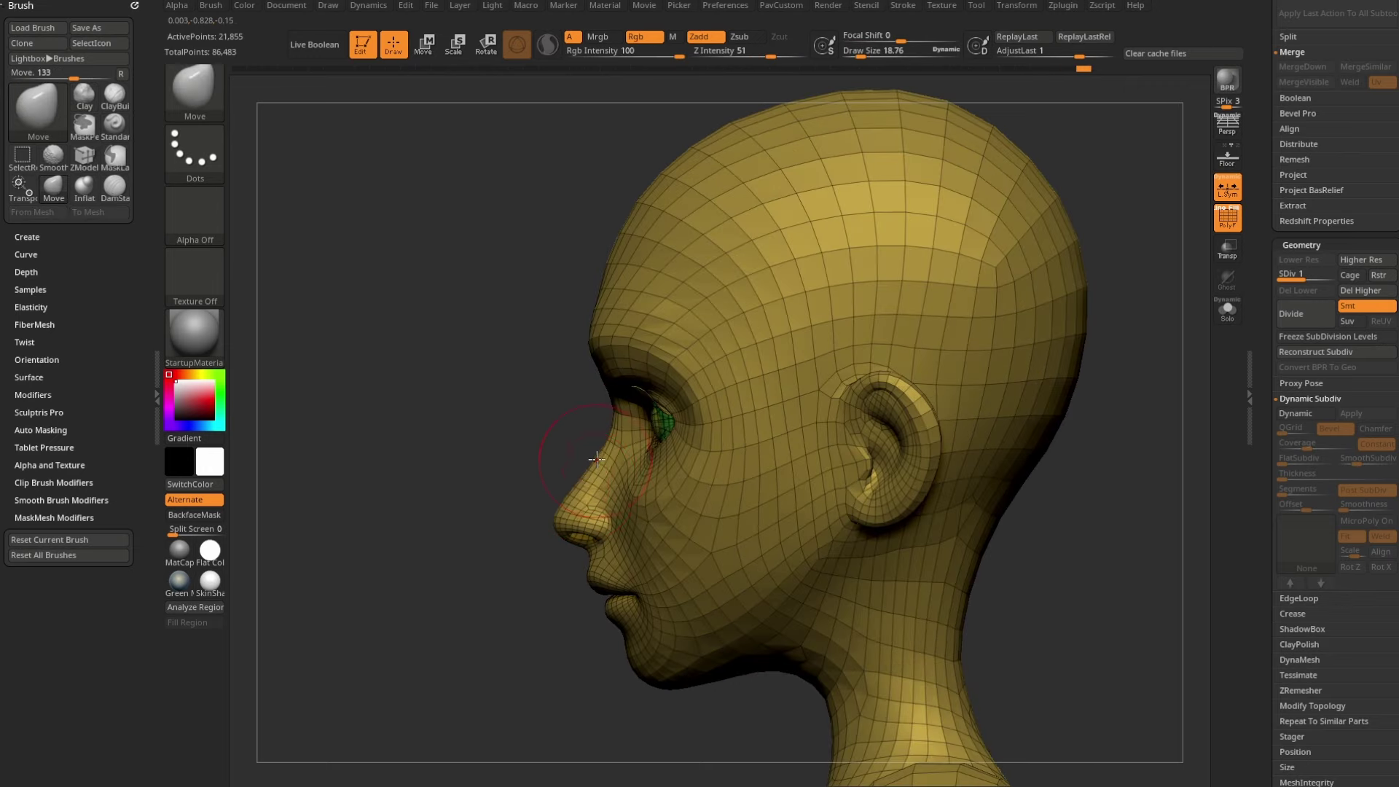
pyautogui.moveTo(547, 497); pyautogui.dragTo(493, 523)
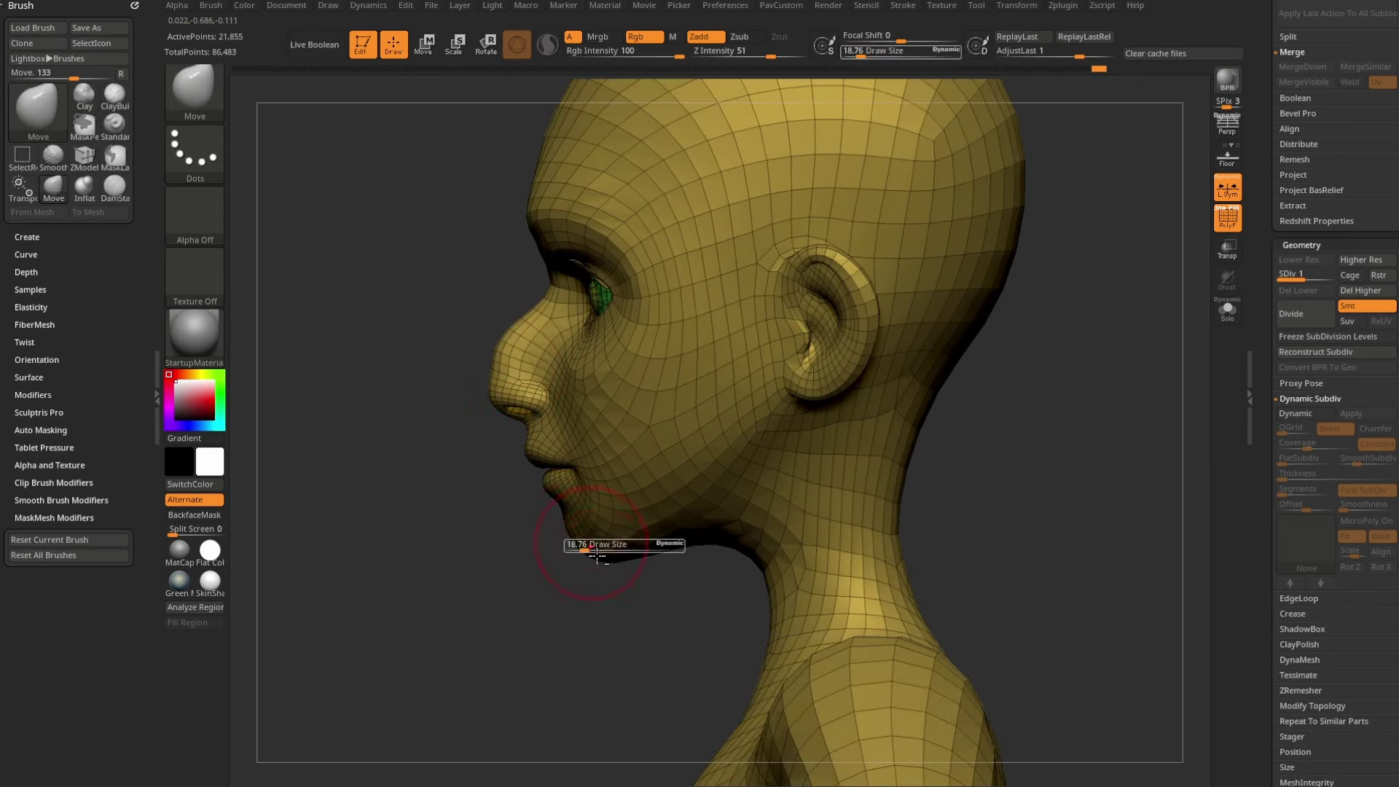
# Step: Round the chin and jaw profile with the Move brush at a draw size of about 36
pyautogui.moveTo(604, 558); pyautogui.dragTo(604, 561)
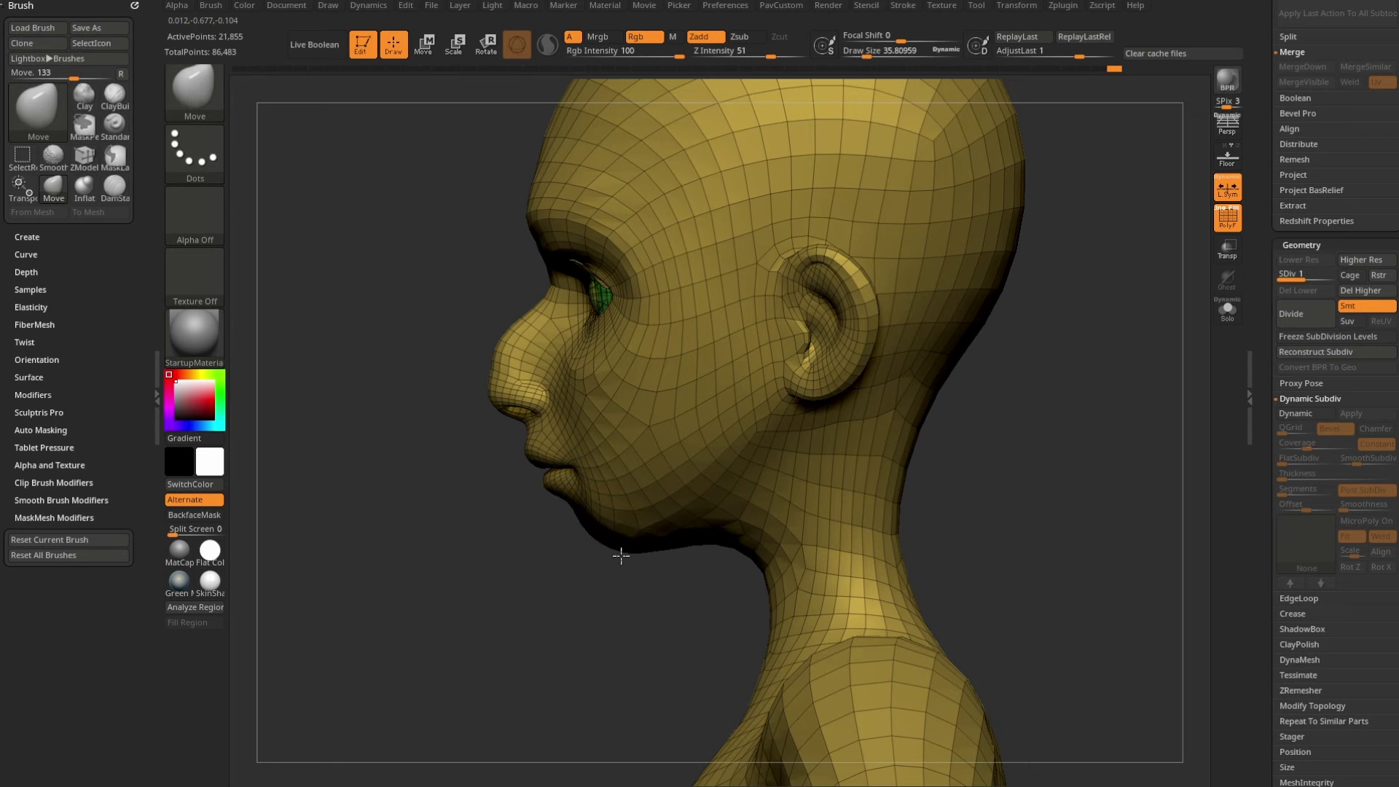
pyautogui.keyDown('ctrl'); pyautogui.moveTo(620, 555); pyautogui.dragTo(649, 539, button='right'); pyautogui.keyUp('ctrl')
pyautogui.moveTo(941, 405); pyautogui.dragTo(908, 499)
pyautogui.keyDown('ctrl'); pyautogui.moveTo(908, 499); pyautogui.dragTo(838, 414, button='right'); pyautogui.keyUp('ctrl')
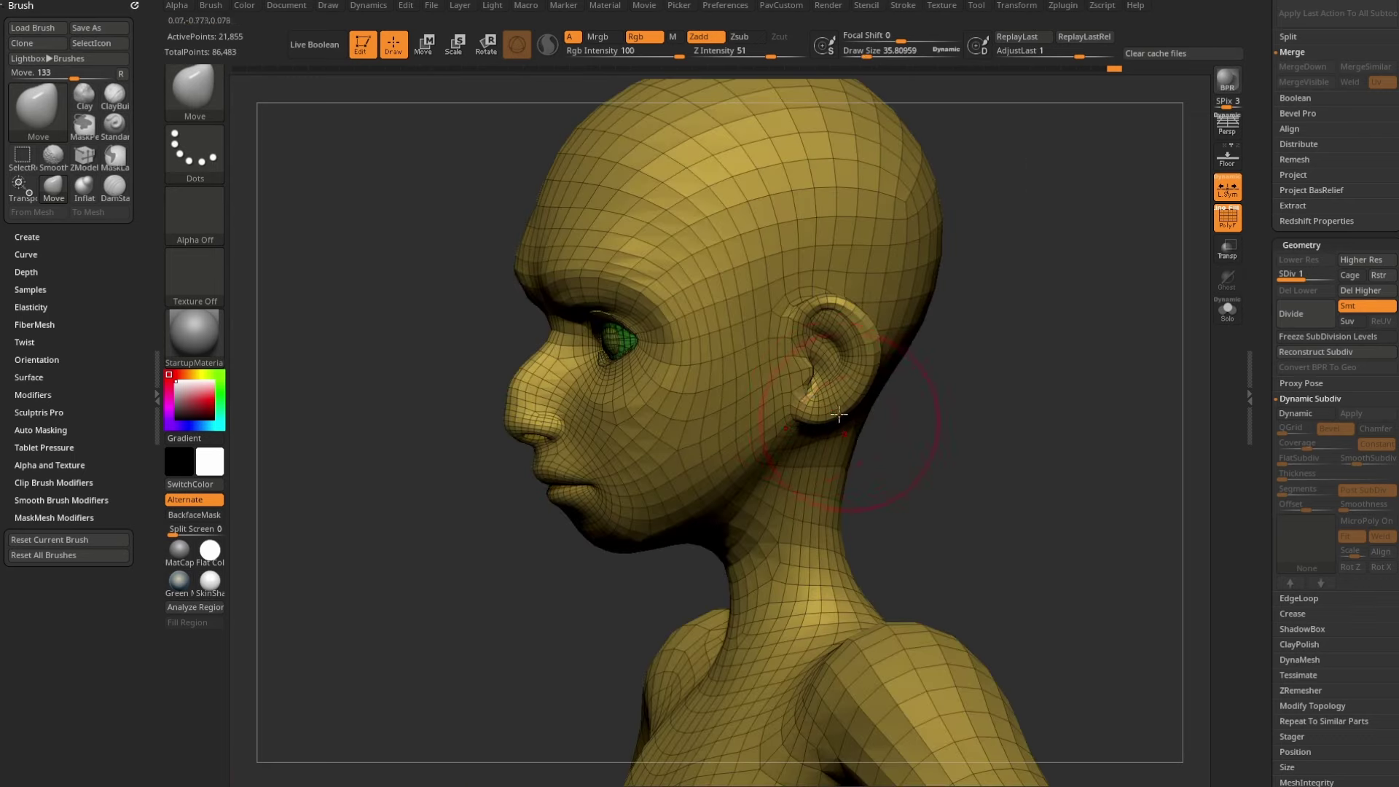
# Step: Mask both ears with the MaskPen brush and invert the mask so only the ears are editable
pyautogui.moveTo(813, 361)
pyautogui.keyDown('ctrl'); pyautogui.mouseDown()
pyautogui.moveTo(819, 328)
pyautogui.moveTo(845, 365)
pyautogui.mouseUp(); pyautogui.keyUp('ctrl')
pyautogui.keyDown('ctrl'); pyautogui.click(193, 109); pyautogui.keyUp('ctrl')
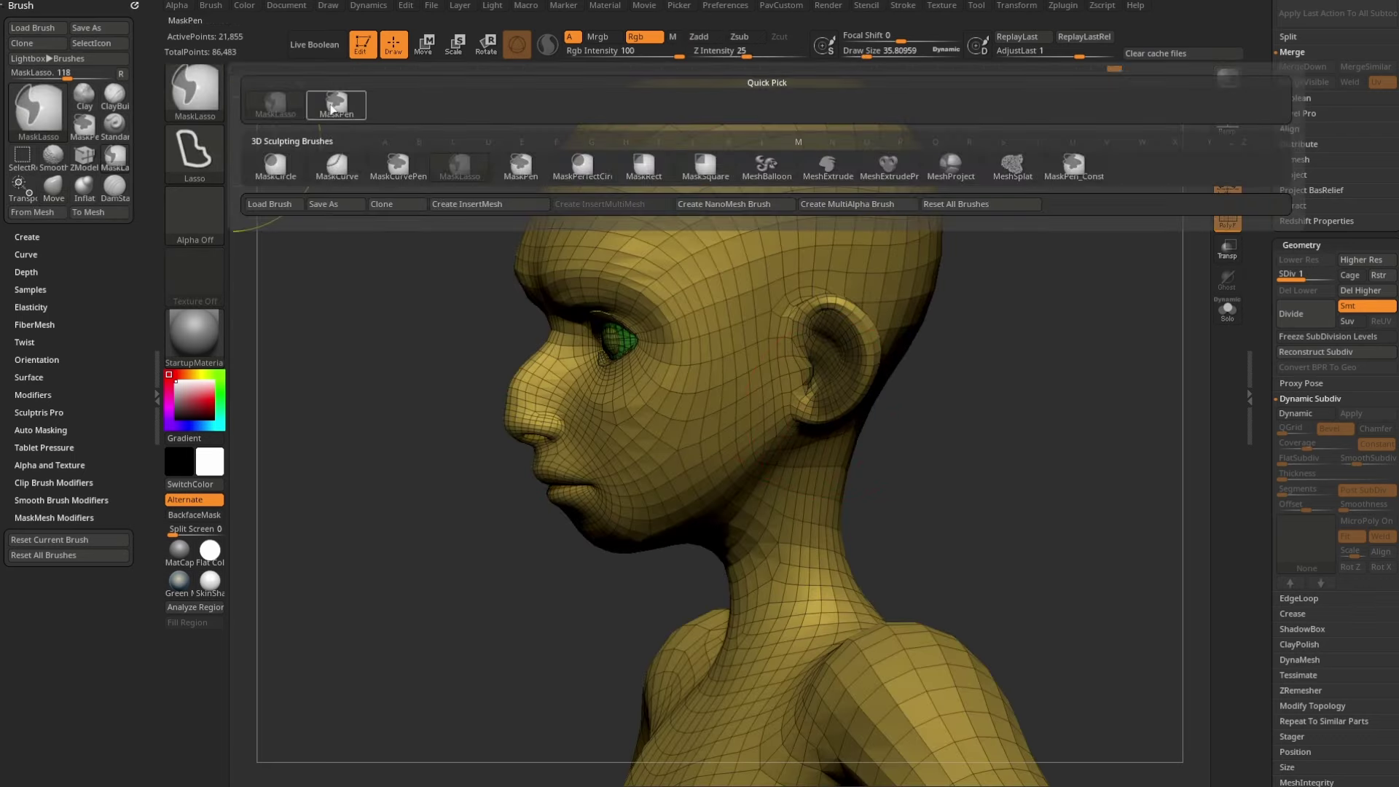
pyautogui.click(331, 109)
pyautogui.keyDown('shift'); pyautogui.moveTo(1020, 321); pyautogui.dragTo(1056, 318); pyautogui.keyUp('shift')
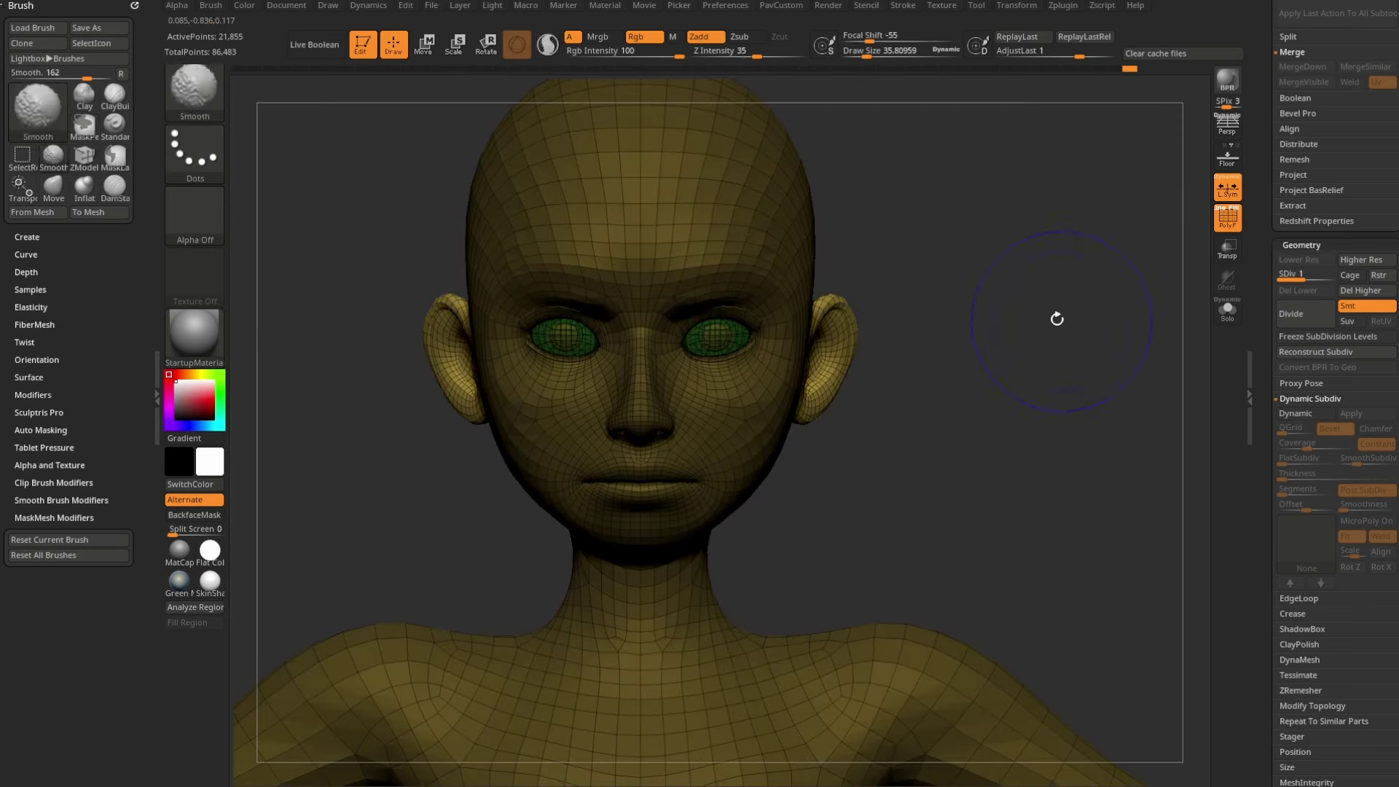
# Step: Enlarge both ears and move them outward with the Gizmo, and clear the mask
pyautogui.press('w')
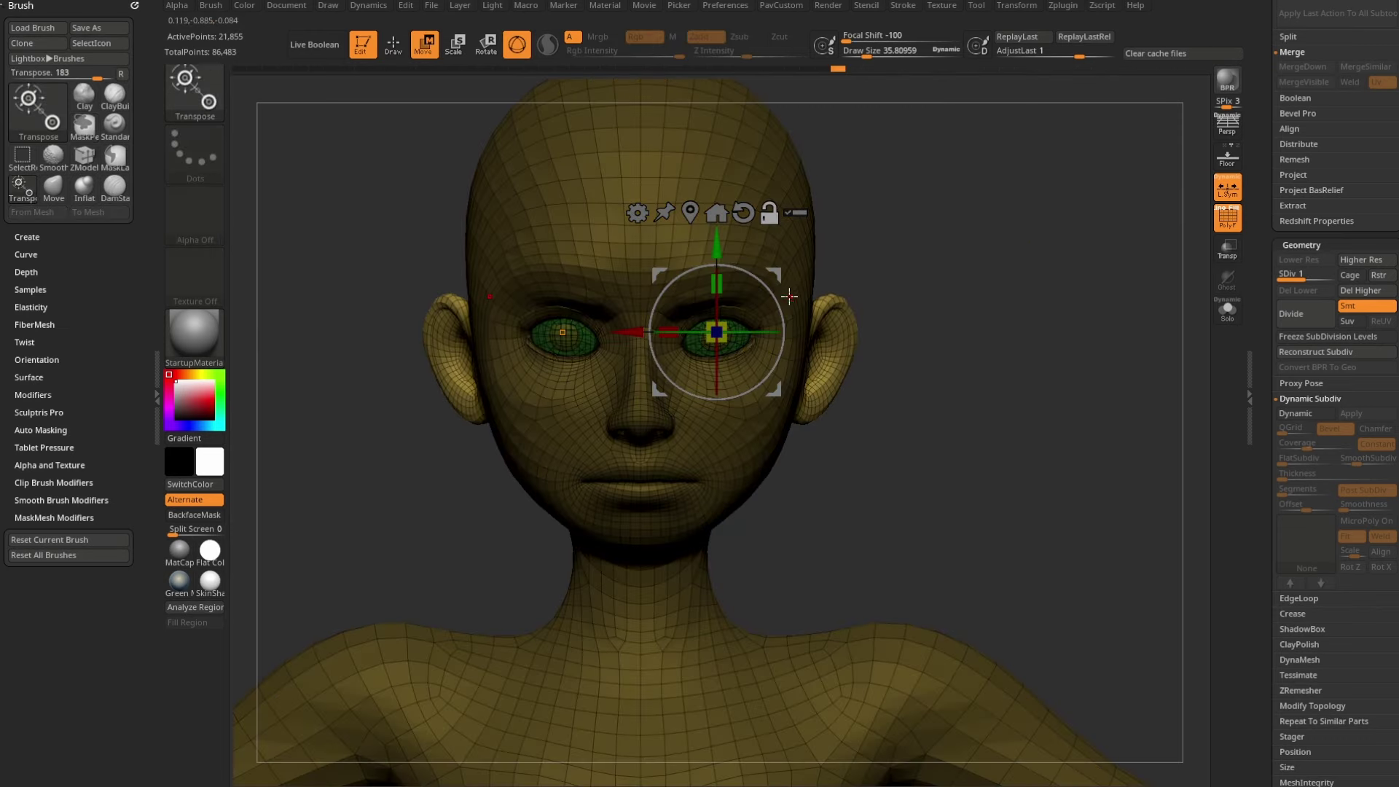
pyautogui.keyDown('shift'); pyautogui.moveTo(789, 296); pyautogui.dragTo(1017, 312); pyautogui.keyUp('shift')
pyautogui.moveTo(963, 368); pyautogui.dragTo(1074, 328)
pyautogui.moveTo(612, 517); pyautogui.dragTo(687, 514)
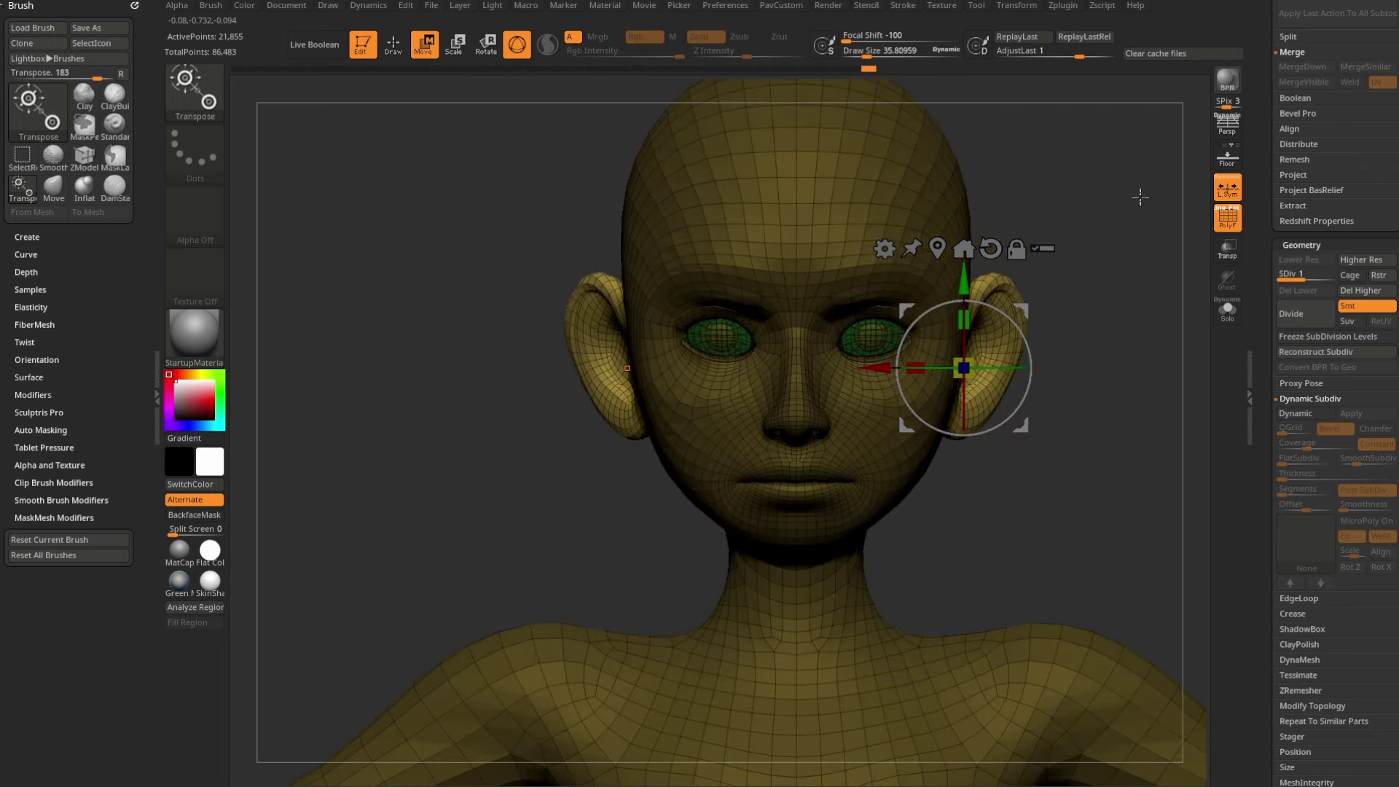
pyautogui.keyDown('ctrl'); pyautogui.moveTo(1139, 196); pyautogui.dragTo(1016, 249); pyautogui.keyUp('ctrl')
# Step: Pull the ears into a pointed, elf-like shape with the Move brush and smooth them
pyautogui.keyDown('alt'); pyautogui.moveTo(1137, 263); pyautogui.dragTo(924, 303); pyautogui.keyUp('alt')
pyautogui.press('q')
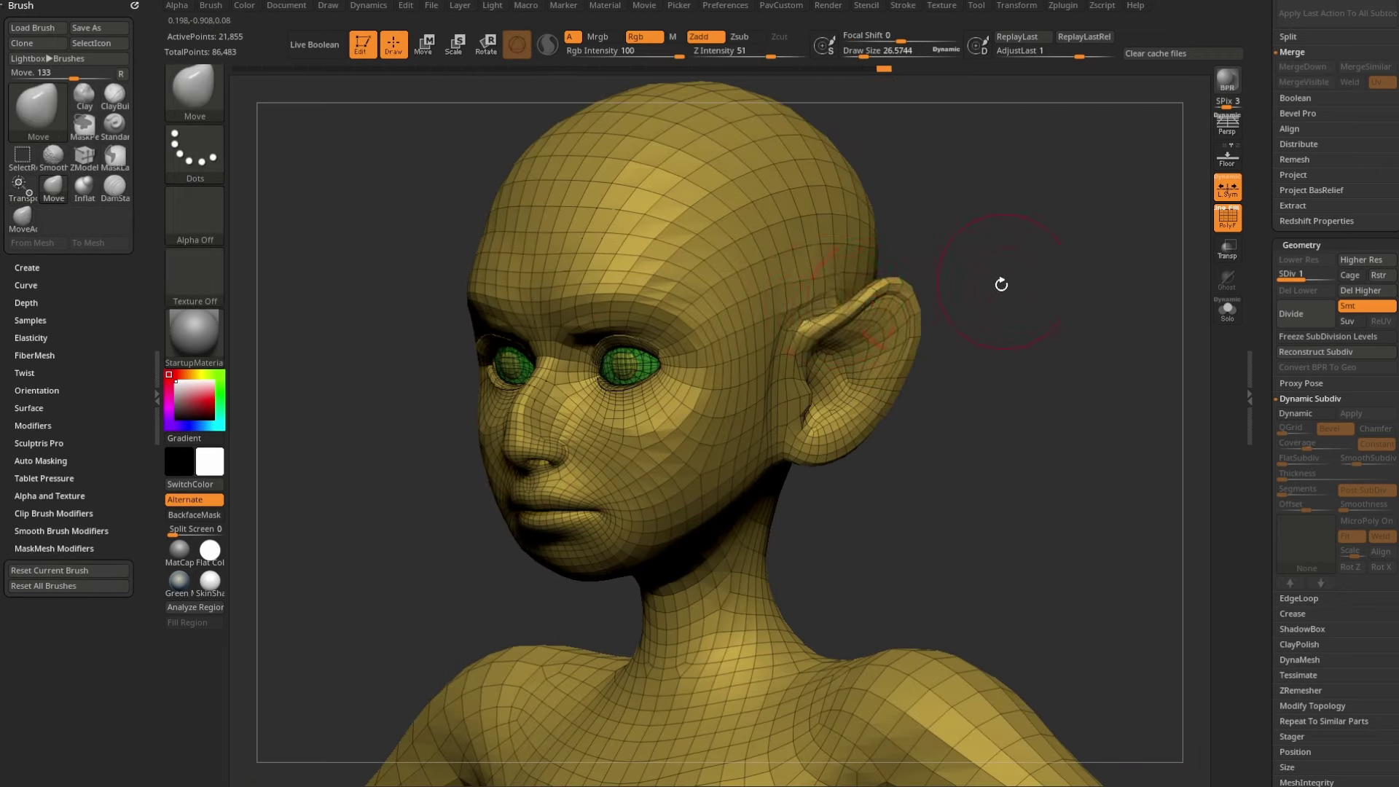
pyautogui.moveTo(1000, 284)
pyautogui.mouseDown()
pyautogui.moveTo(896, 299)
pyautogui.moveTo(962, 408)
pyautogui.moveTo(862, 269)
pyautogui.mouseUp()
pyautogui.press('shift')
pyautogui.moveTo(660, 353)
pyautogui.keyDown('alt'); pyautogui.mouseDown()
pyautogui.moveTo(592, 412)
pyautogui.moveTo(934, 366)
pyautogui.mouseUp(); pyautogui.keyUp('alt')
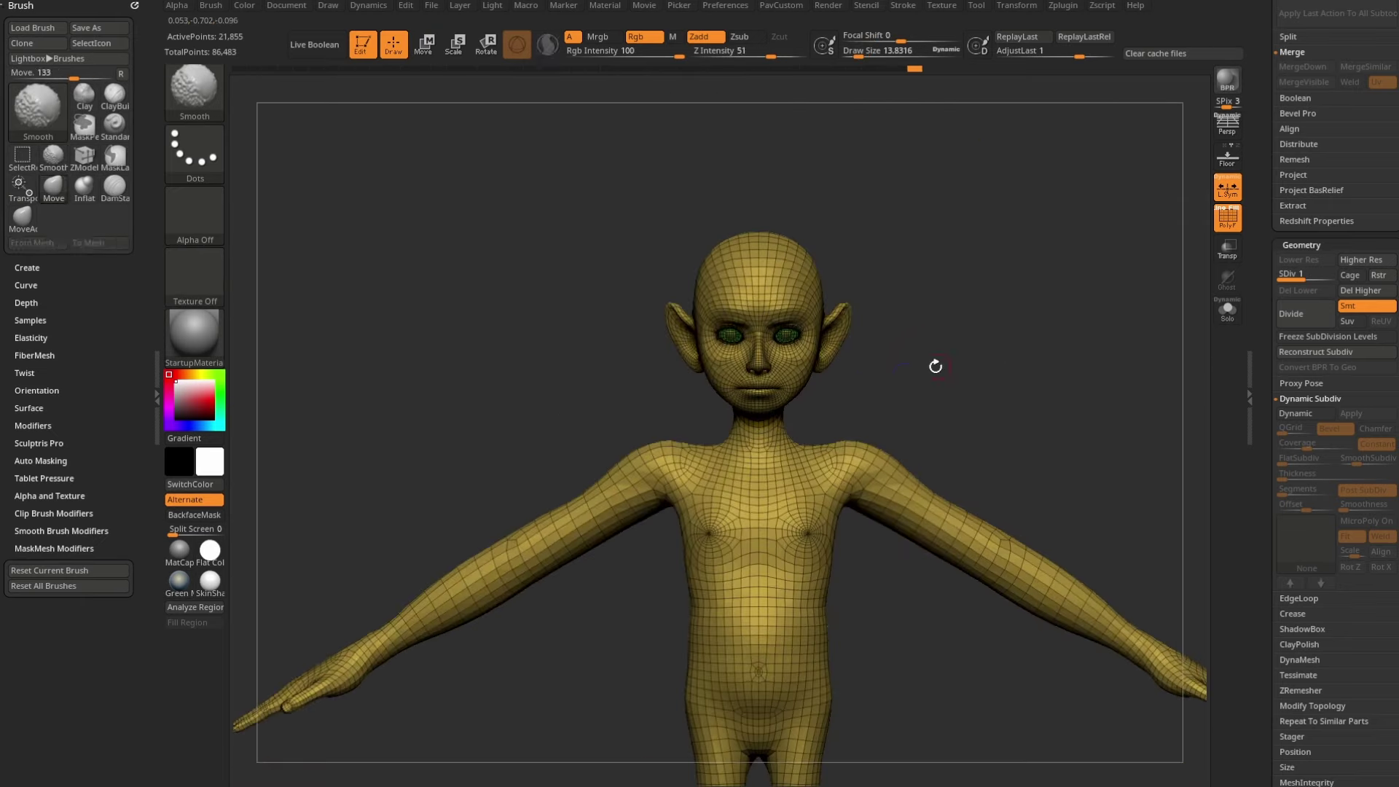
# Step: Hide the polyframe to examine the head and full body, and show it again
pyautogui.keyDown('alt'); pyautogui.moveTo(1051, 382); pyautogui.dragTo(1042, 367); pyautogui.keyUp('alt')
pyautogui.click(1227, 217)
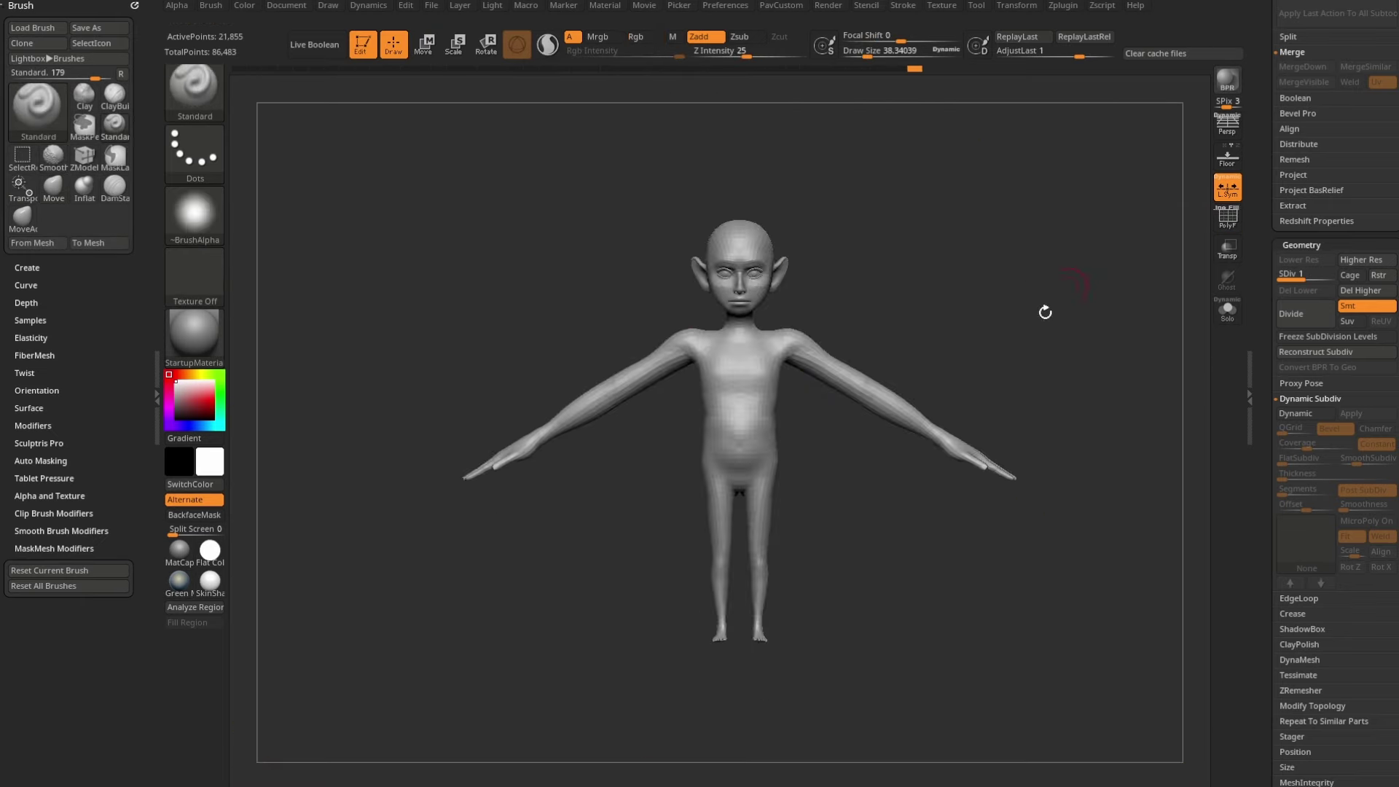
pyautogui.keyDown('alt'); pyautogui.moveTo(1046, 311); pyautogui.dragTo(972, 302); pyautogui.keyUp('alt')
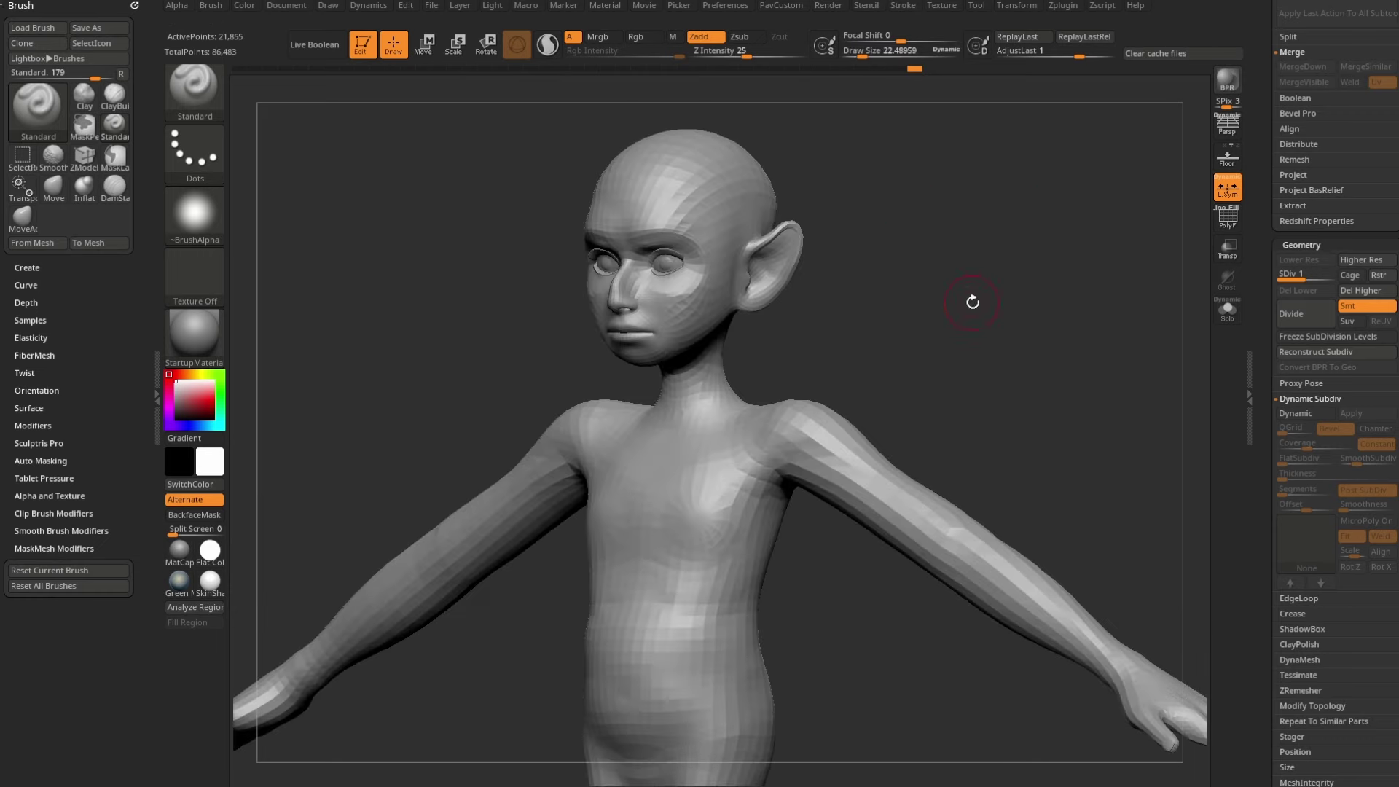
pyautogui.click(1227, 218)
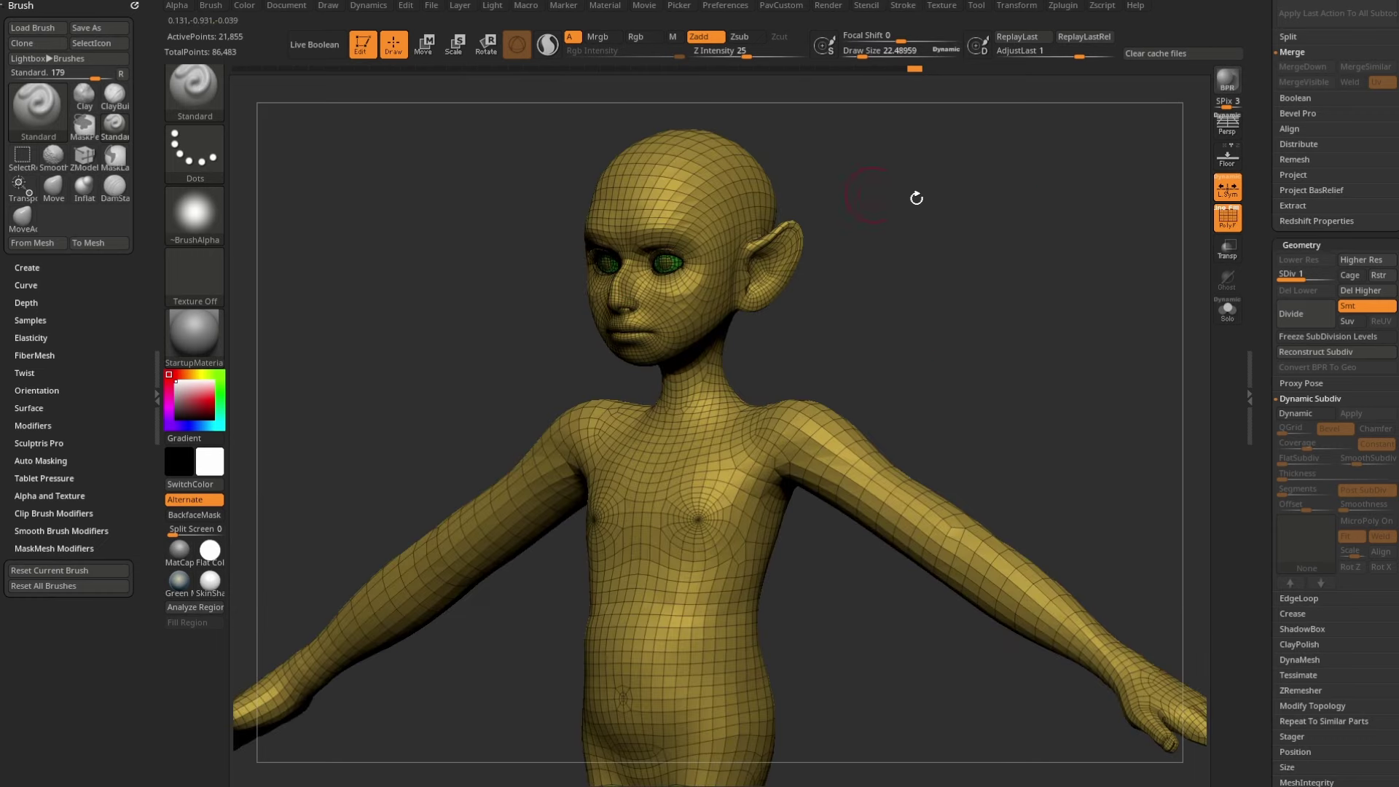
pyautogui.moveTo(916, 198); pyautogui.dragTo(974, 323)
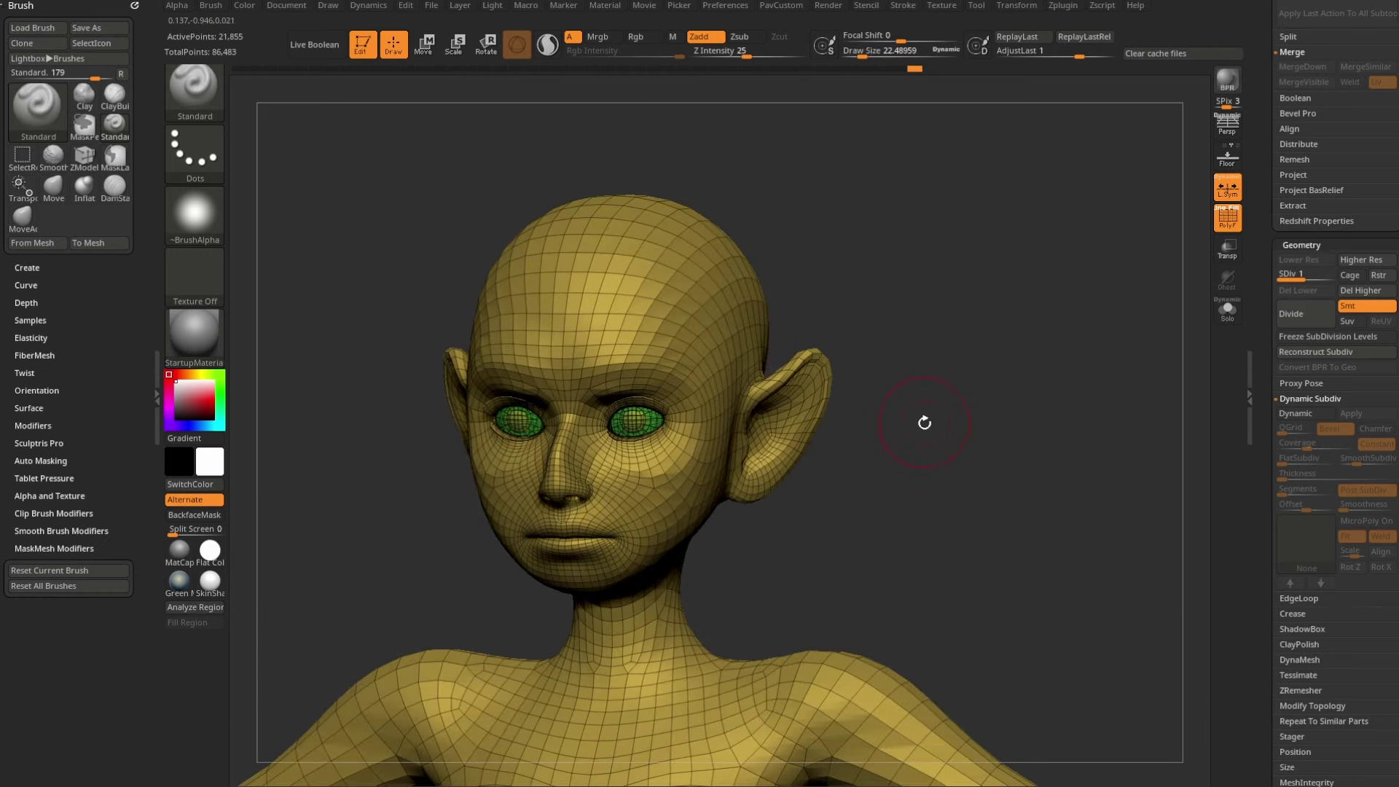
# Step: Check the lowest subdivision level, the tool's Export option and the ImportExport preferences
pyautogui.scroll(3, 1311, 408)
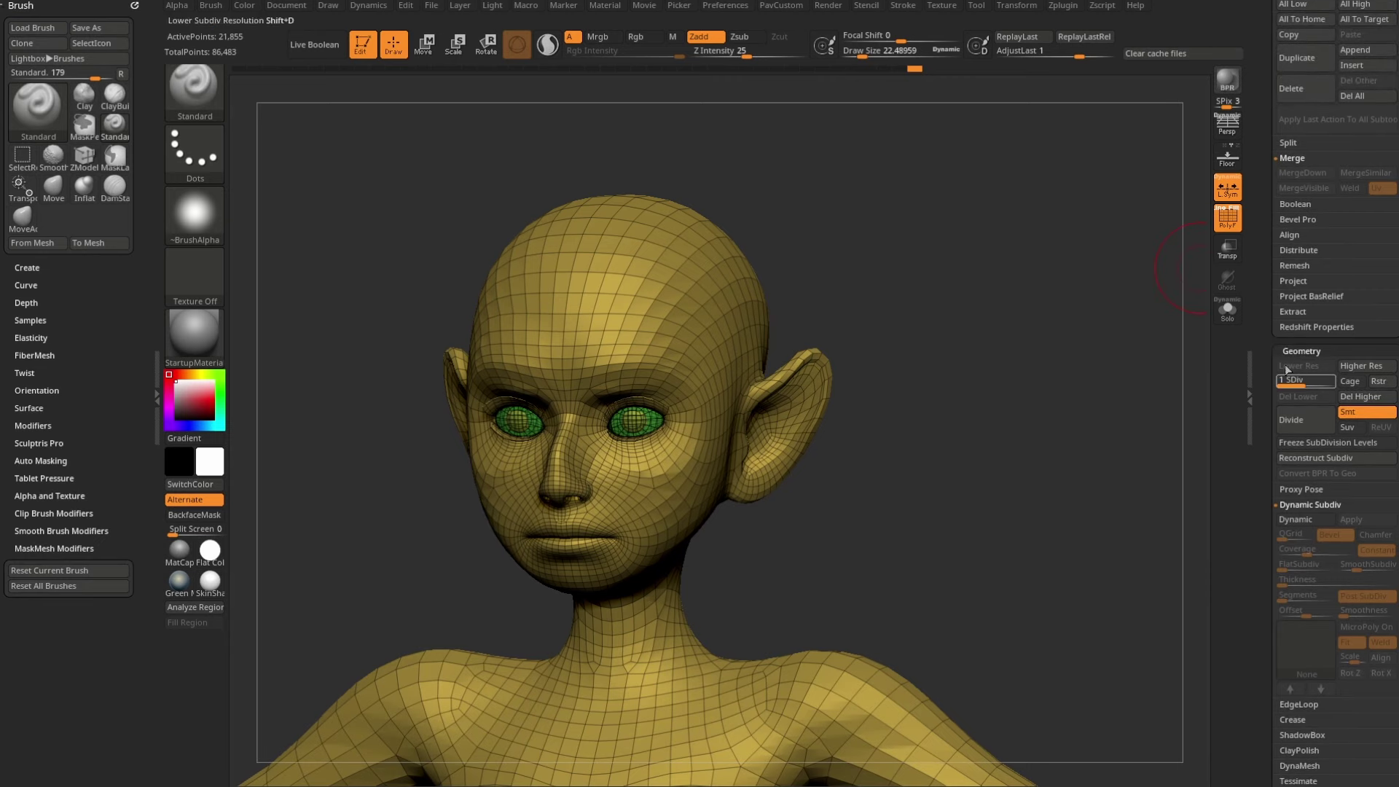
pyautogui.moveTo(1287, 371); pyautogui.dragTo(1282, 610)
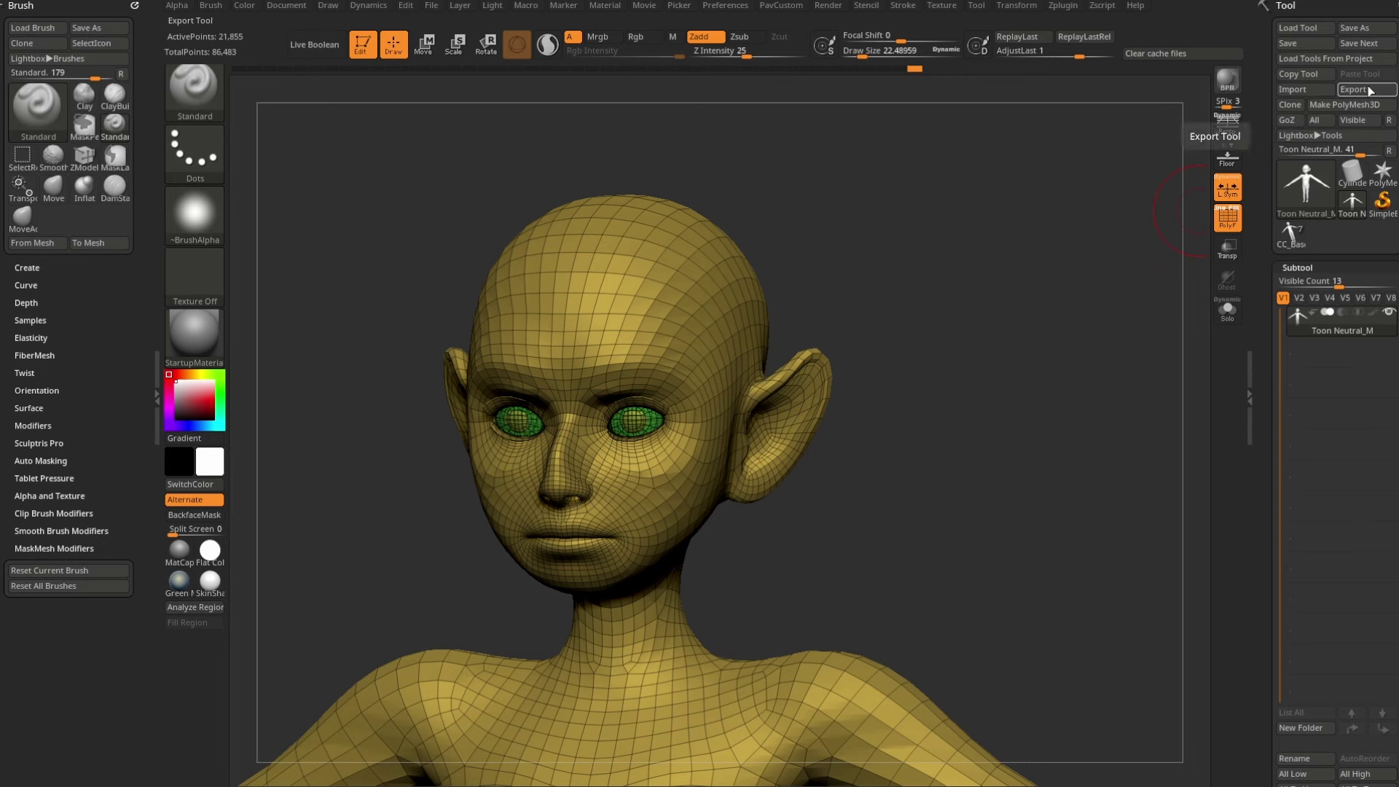
pyautogui.click(725, 7)
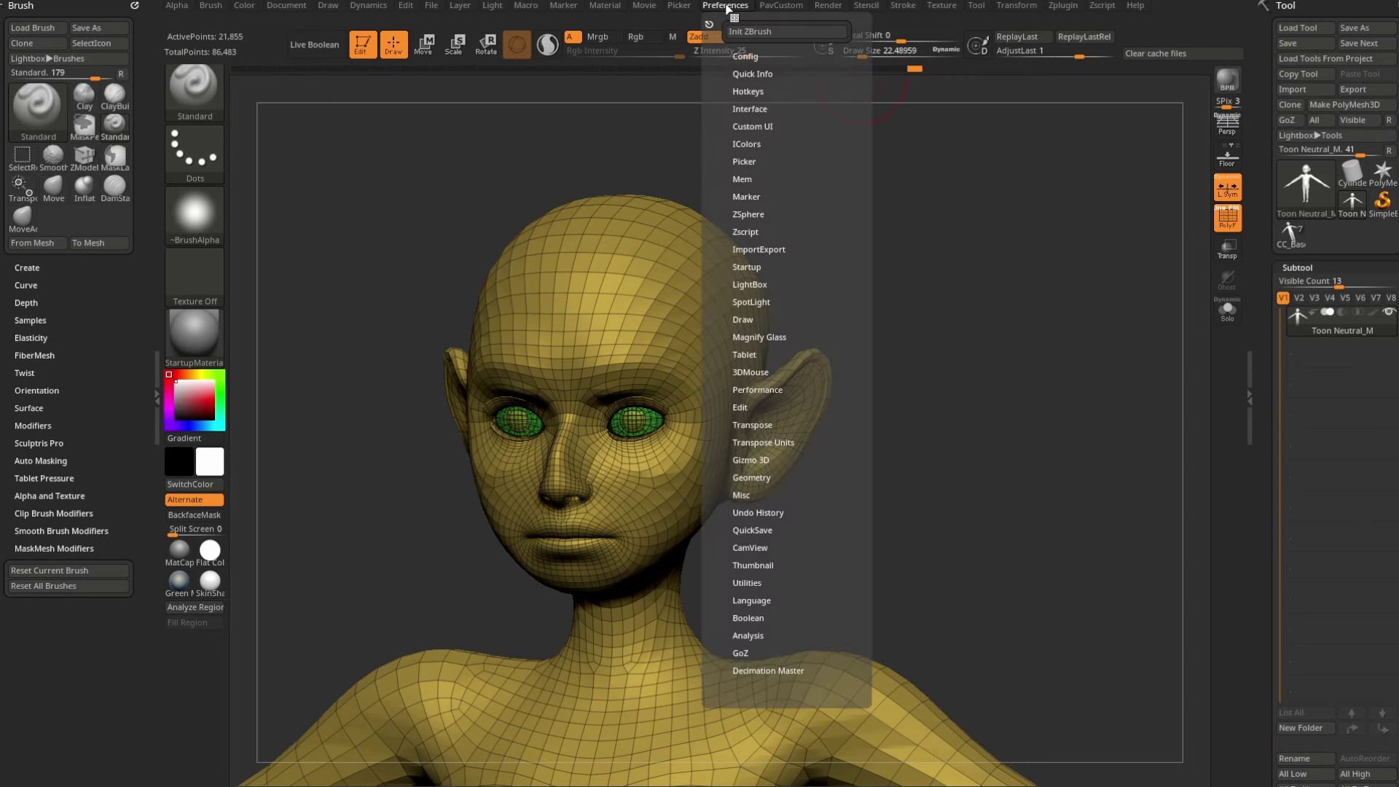
pyautogui.press('shift')
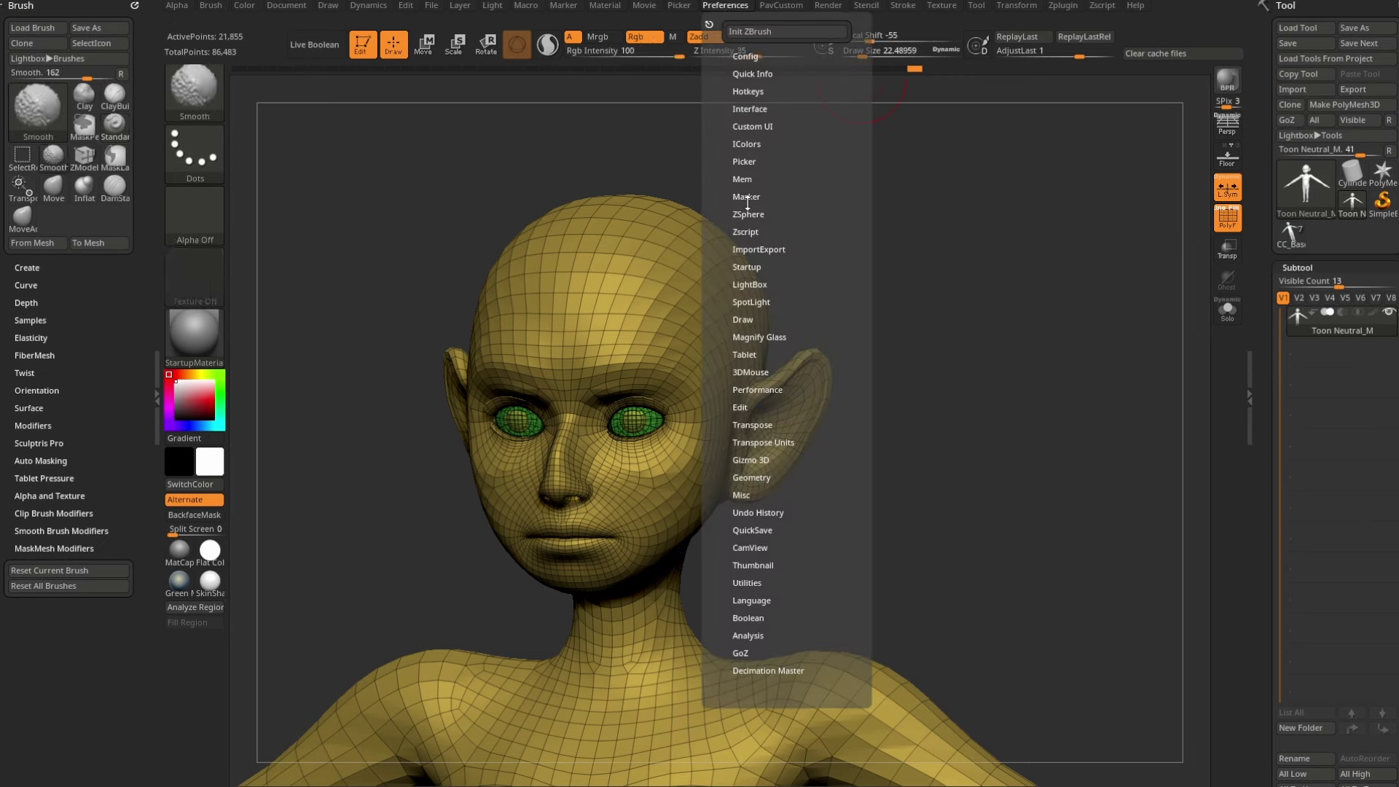
pyautogui.click(758, 249)
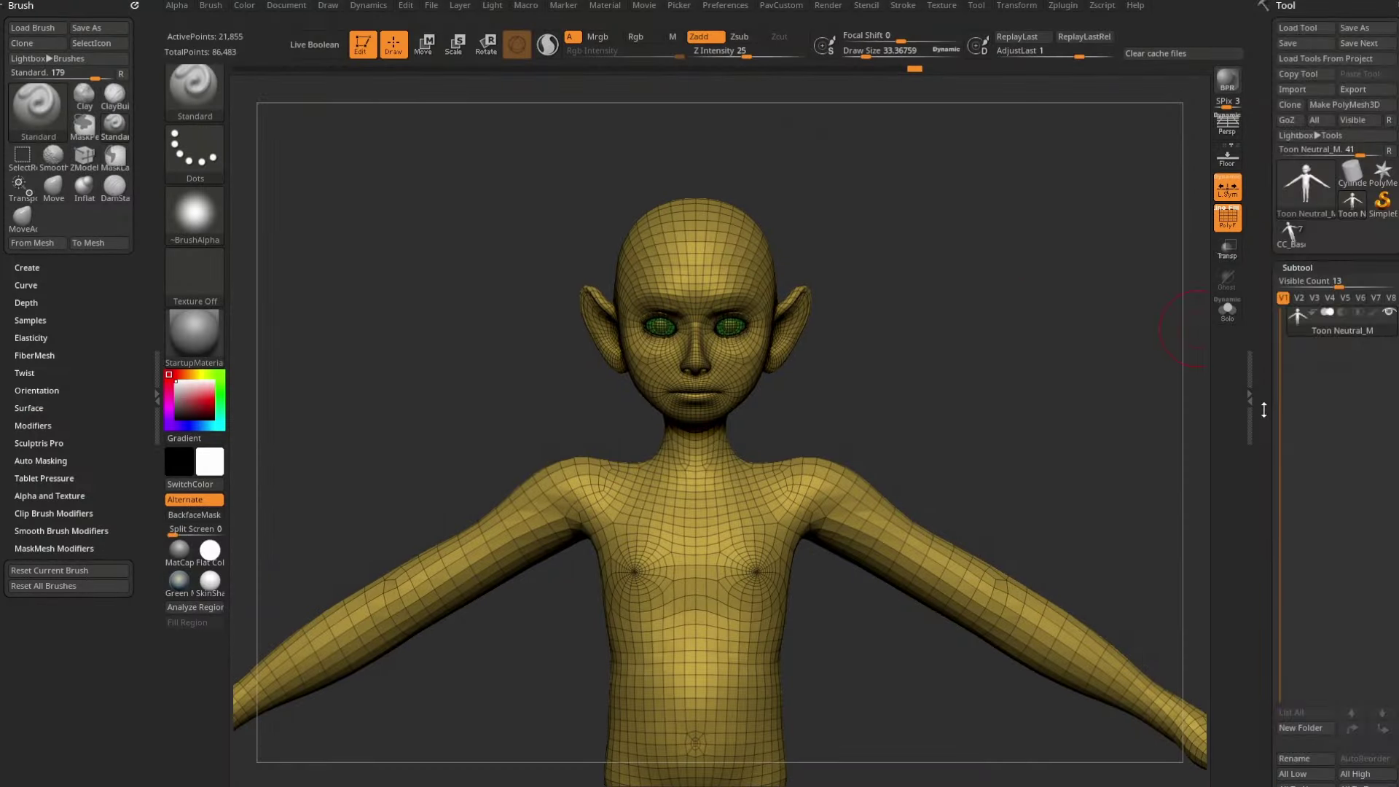
# Step: Divide the mesh into new polygroups with Auto Groups With UV
pyautogui.moveTo(1264, 410); pyautogui.dragTo(1278, 225)
pyautogui.click(1304, 410)
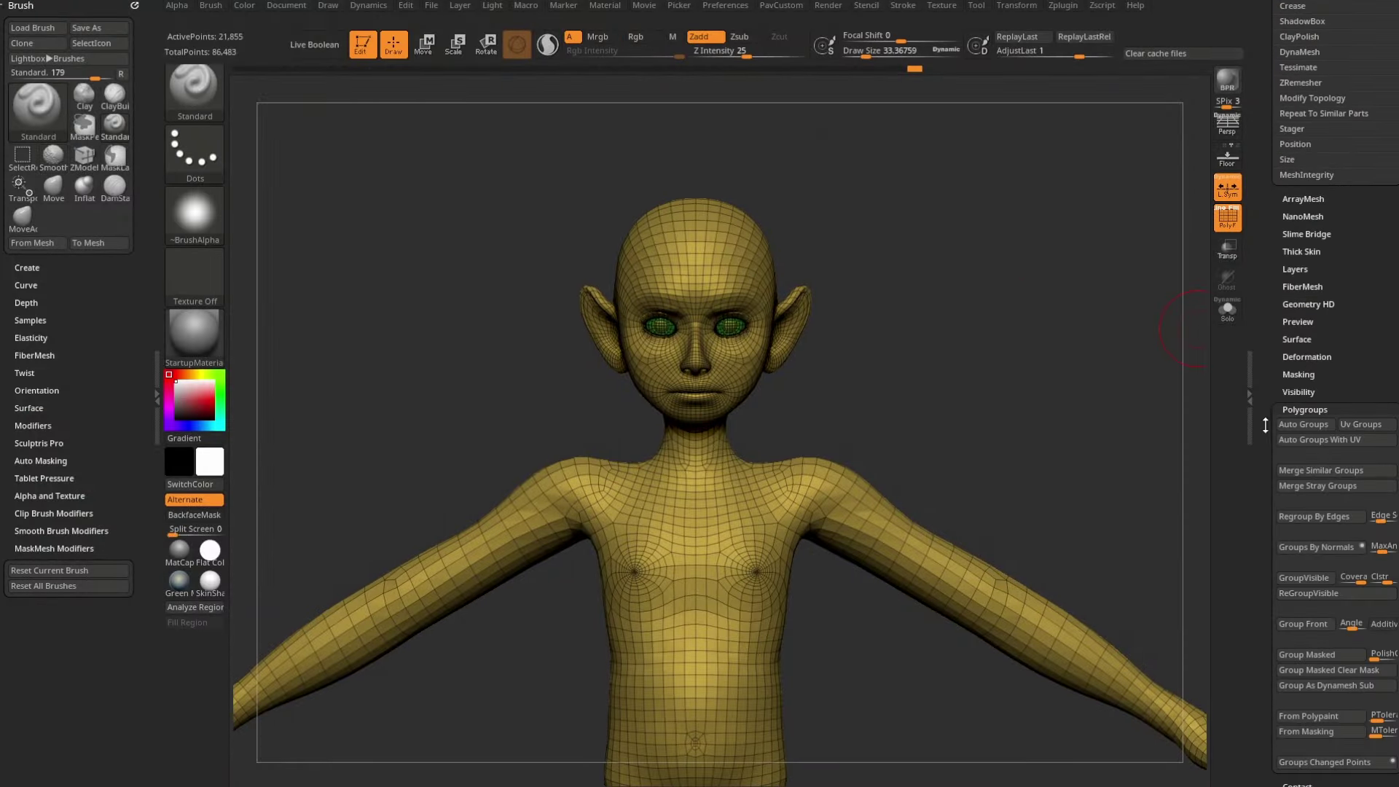
pyautogui.moveTo(1265, 426); pyautogui.dragTo(1268, 363)
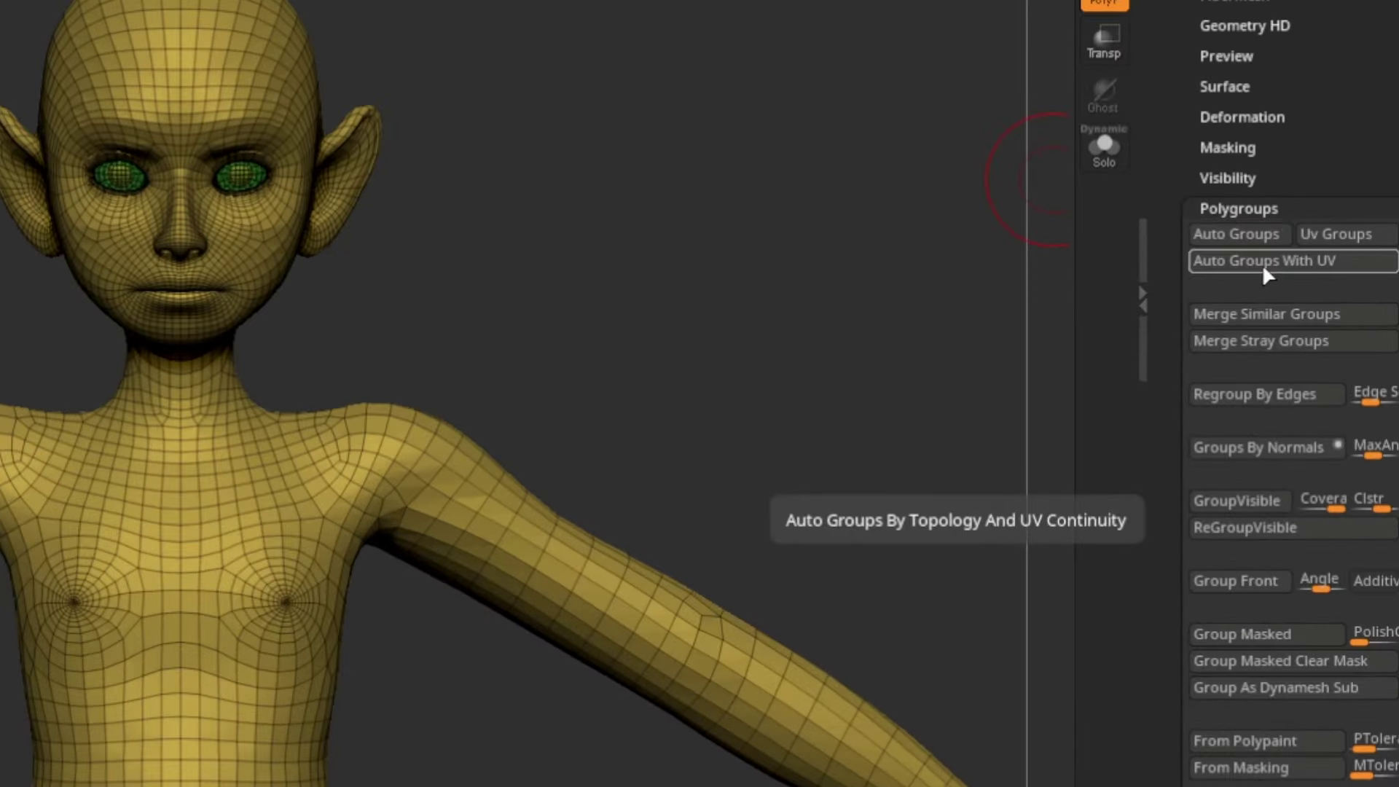
pyautogui.click(1281, 300)
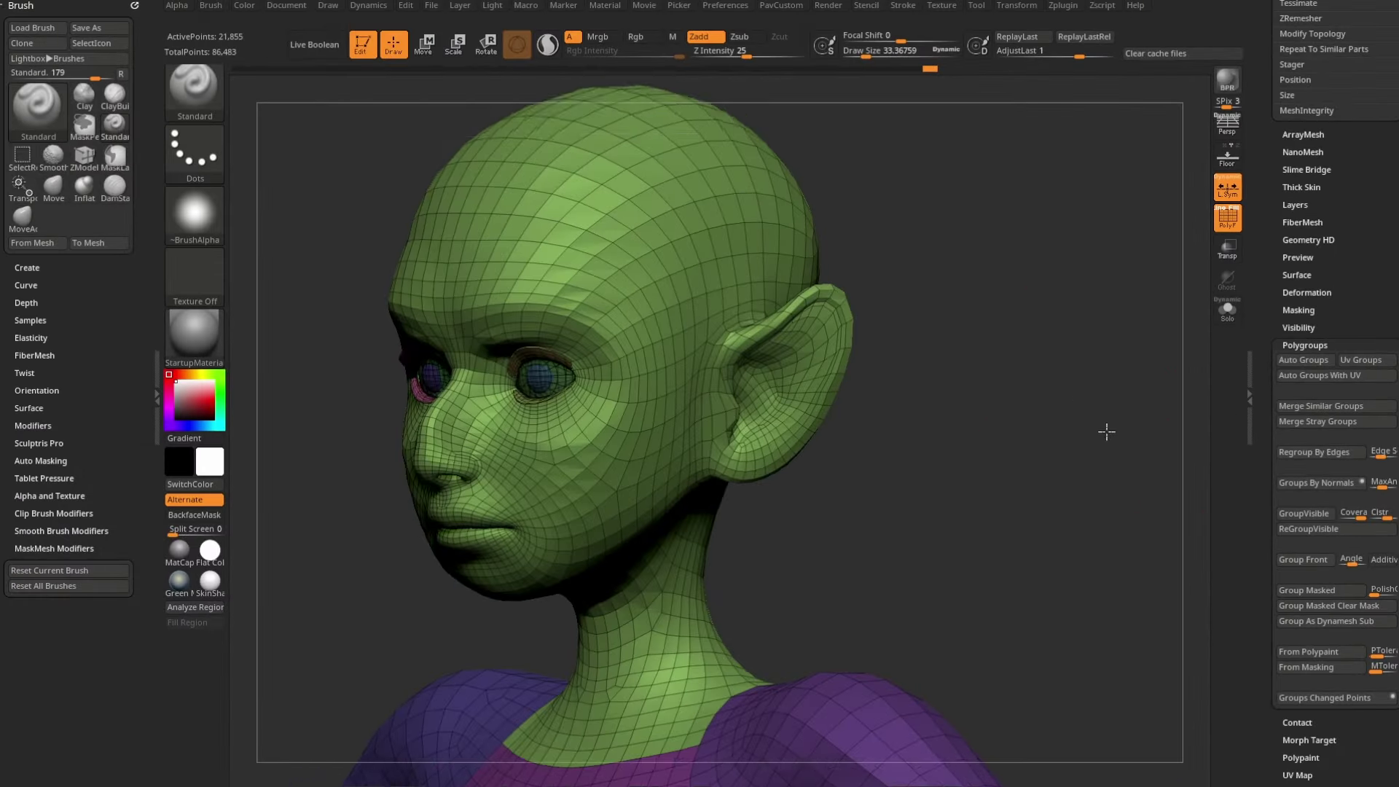
# Step: Hide the individual upper and lower eyelash polygroups around the eyes to examine the new grouping
pyautogui.hotkey('ctrl', 'shift')
pyautogui.keyDown('ctrl'); pyautogui.keyDown('shift'); pyautogui.click(624, 384); pyautogui.keyUp('shift'); pyautogui.keyUp('ctrl')
pyautogui.keyDown('ctrl'); pyautogui.keyDown('shift'); pyautogui.click(959, 297); pyautogui.keyUp('shift'); pyautogui.keyUp('ctrl')
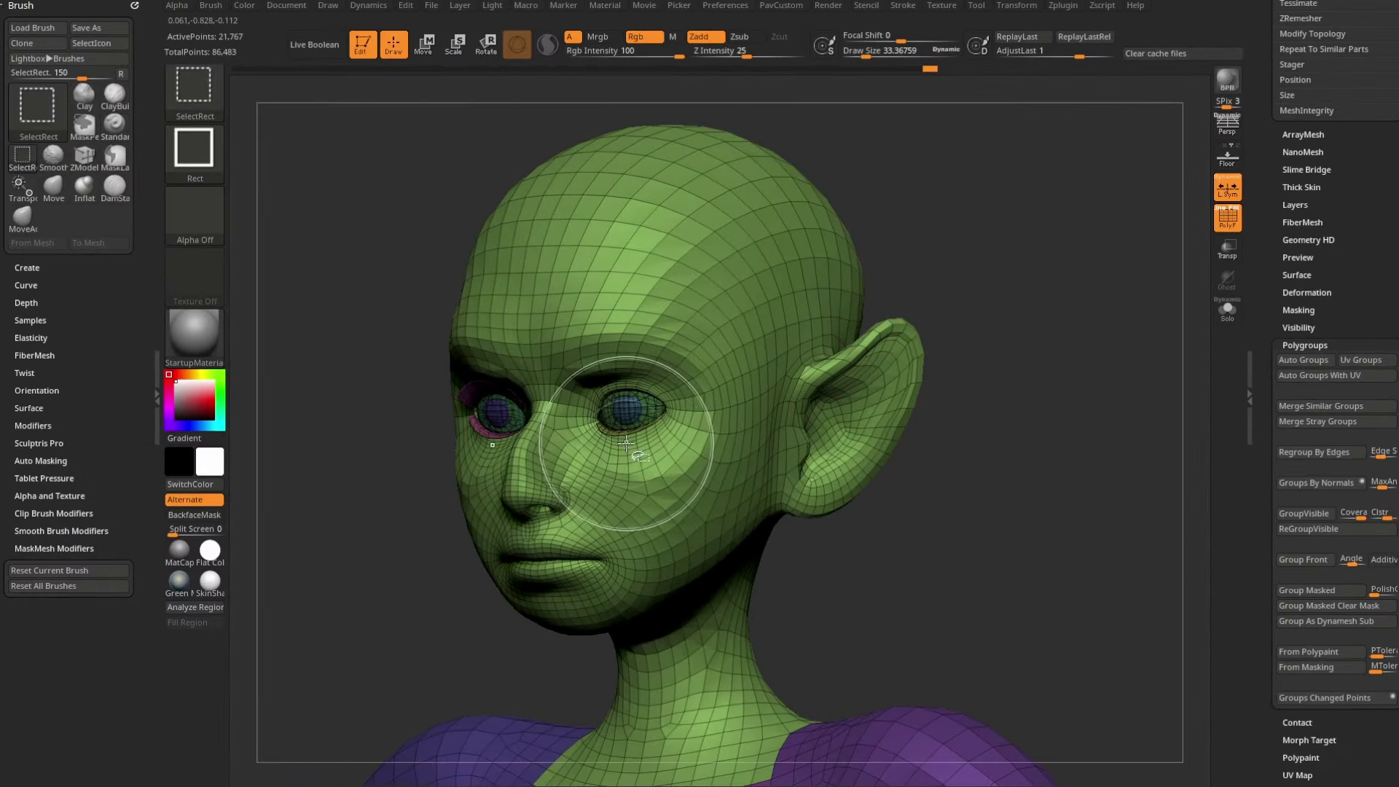
pyautogui.keyDown('ctrl'); pyautogui.keyDown('shift'); pyautogui.click(611, 429); pyautogui.keyUp('shift'); pyautogui.keyUp('ctrl')
pyautogui.keyDown('ctrl'); pyautogui.keyDown('shift'); pyautogui.click(477, 432); pyautogui.keyUp('shift'); pyautogui.keyUp('ctrl')
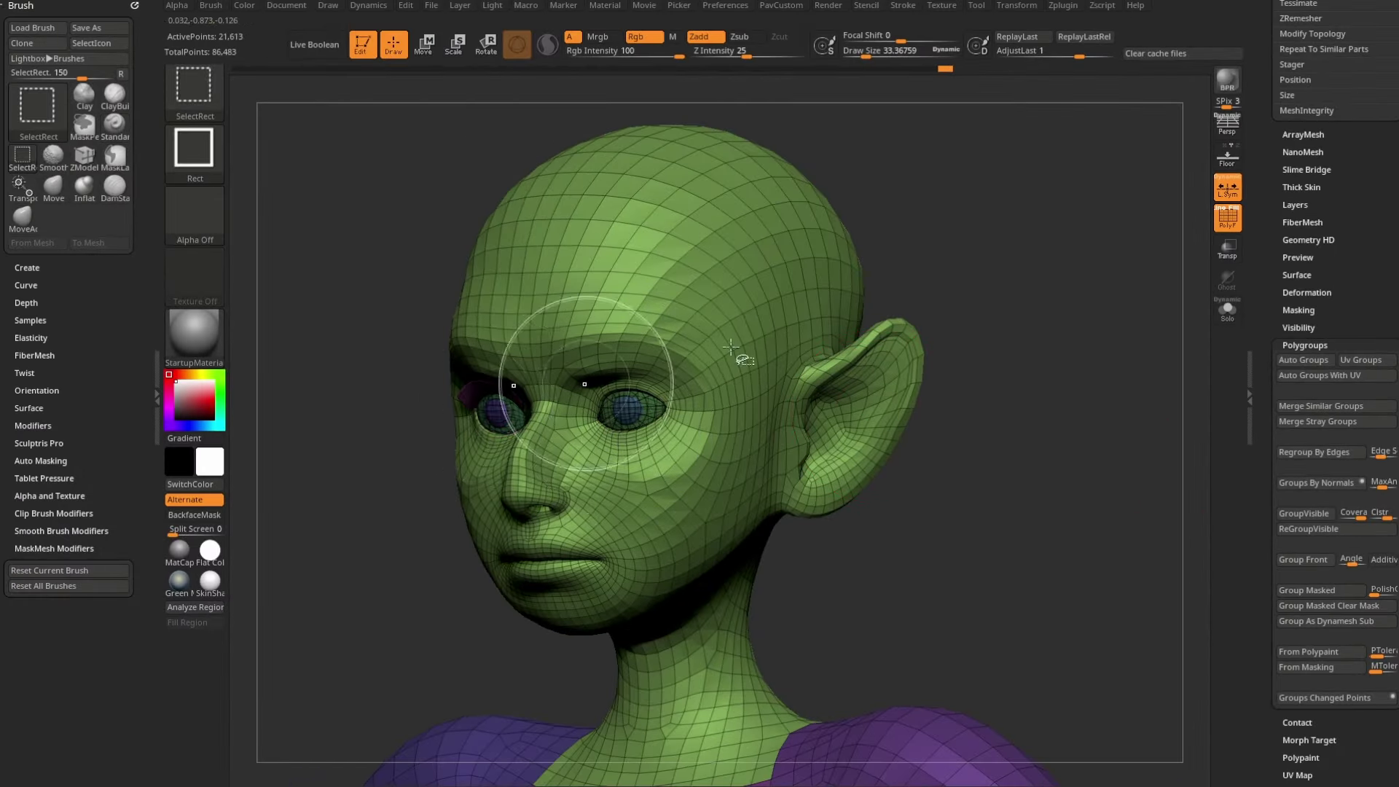
pyautogui.keyDown('ctrl'); pyautogui.keyDown('shift'); pyautogui.click(629, 370); pyautogui.keyUp('shift'); pyautogui.keyUp('ctrl')
# Step: Isolate the head polygroup, invert the visibility to examine the eye and teeth parts, and restore the full mesh
pyautogui.keyDown('ctrl'); pyautogui.keyDown('shift'); pyautogui.click(698, 286); pyautogui.keyUp('shift'); pyautogui.keyUp('ctrl')
pyautogui.keyDown('ctrl'); pyautogui.keyDown('shift'); pyautogui.click(719, 310); pyautogui.keyUp('shift'); pyautogui.keyUp('ctrl')
pyautogui.moveTo(963, 207)
pyautogui.keyDown('ctrl'); pyautogui.keyDown('shift'); pyautogui.mouseDown()
pyautogui.moveTo(1021, 331)
pyautogui.moveTo(1018, 360)
pyautogui.moveTo(865, 437)
pyautogui.moveTo(921, 470)
pyautogui.moveTo(1117, 390)
pyautogui.moveTo(1092, 477)
pyautogui.mouseUp(); pyautogui.keyUp('shift'); pyautogui.keyUp('ctrl')
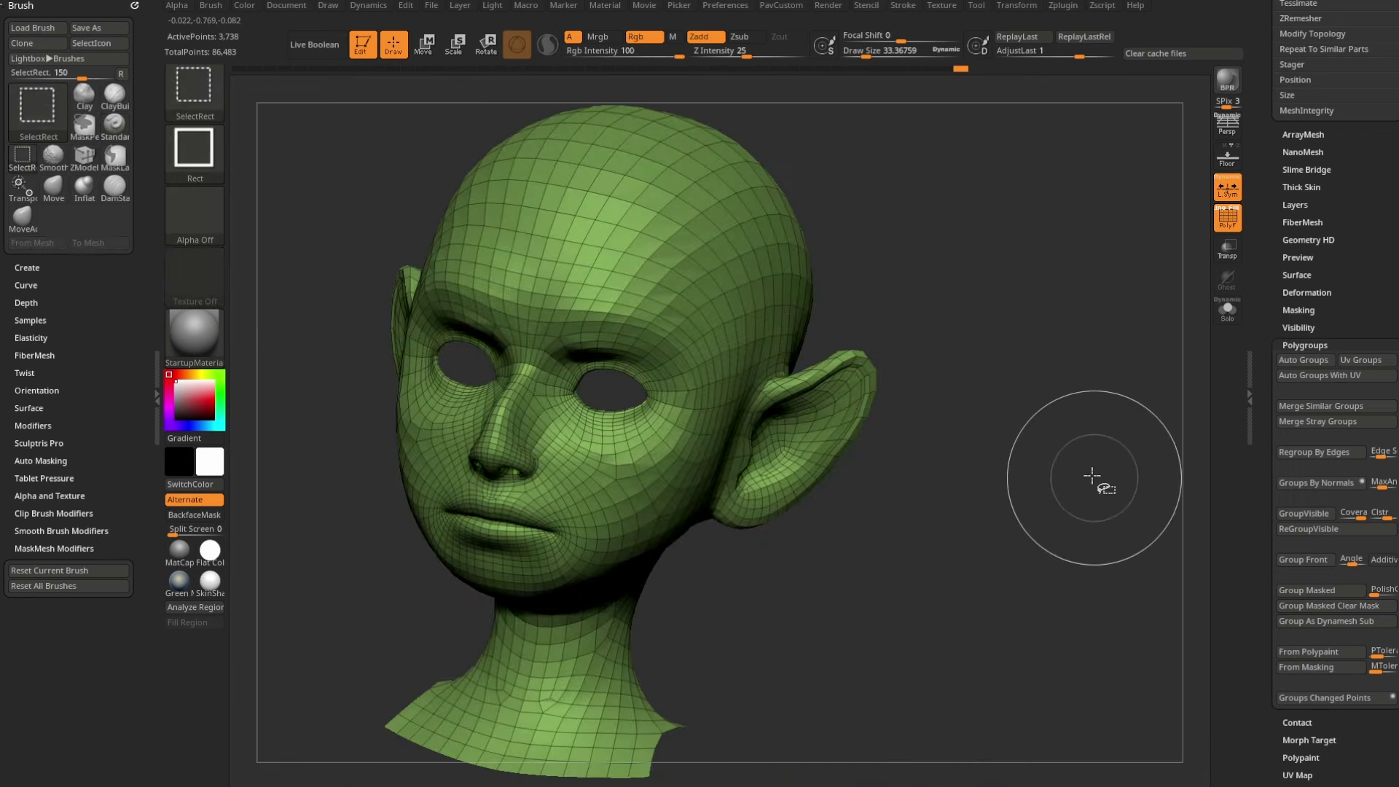
pyautogui.keyDown('ctrl'); pyautogui.keyDown('shift'); pyautogui.click(1092, 477); pyautogui.keyUp('shift'); pyautogui.keyUp('ctrl')
pyautogui.moveTo(1039, 384); pyautogui.dragTo(1093, 379)
pyautogui.keyDown('ctrl'); pyautogui.keyDown('shift'); pyautogui.click(724, 295); pyautogui.keyUp('shift'); pyautogui.keyUp('ctrl')
pyautogui.keyDown('alt'); pyautogui.moveTo(880, 262); pyautogui.dragTo(833, 331); pyautogui.keyUp('alt')
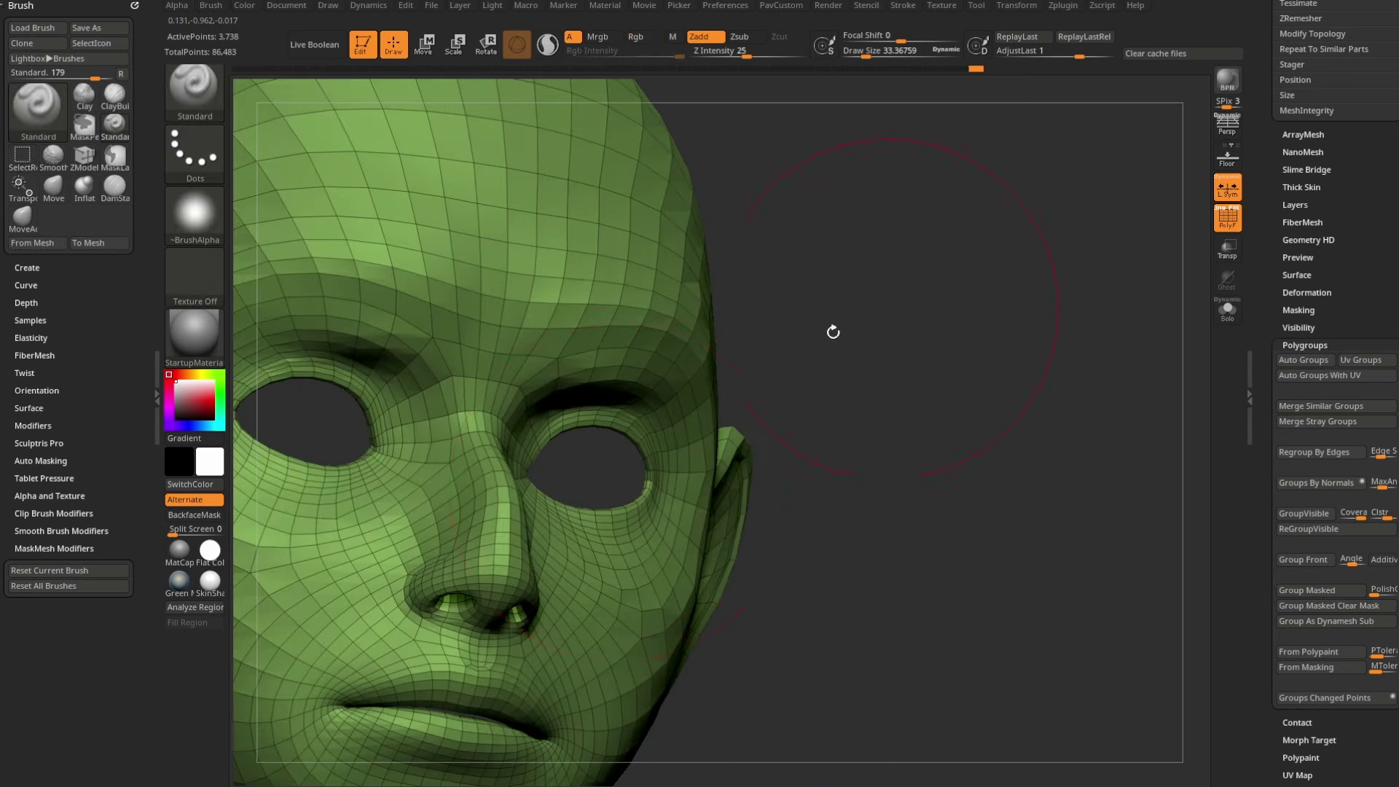
pyautogui.keyDown('ctrl'); pyautogui.keyDown('shift'); pyautogui.click(743, 408); pyautogui.keyUp('shift'); pyautogui.keyUp('ctrl')
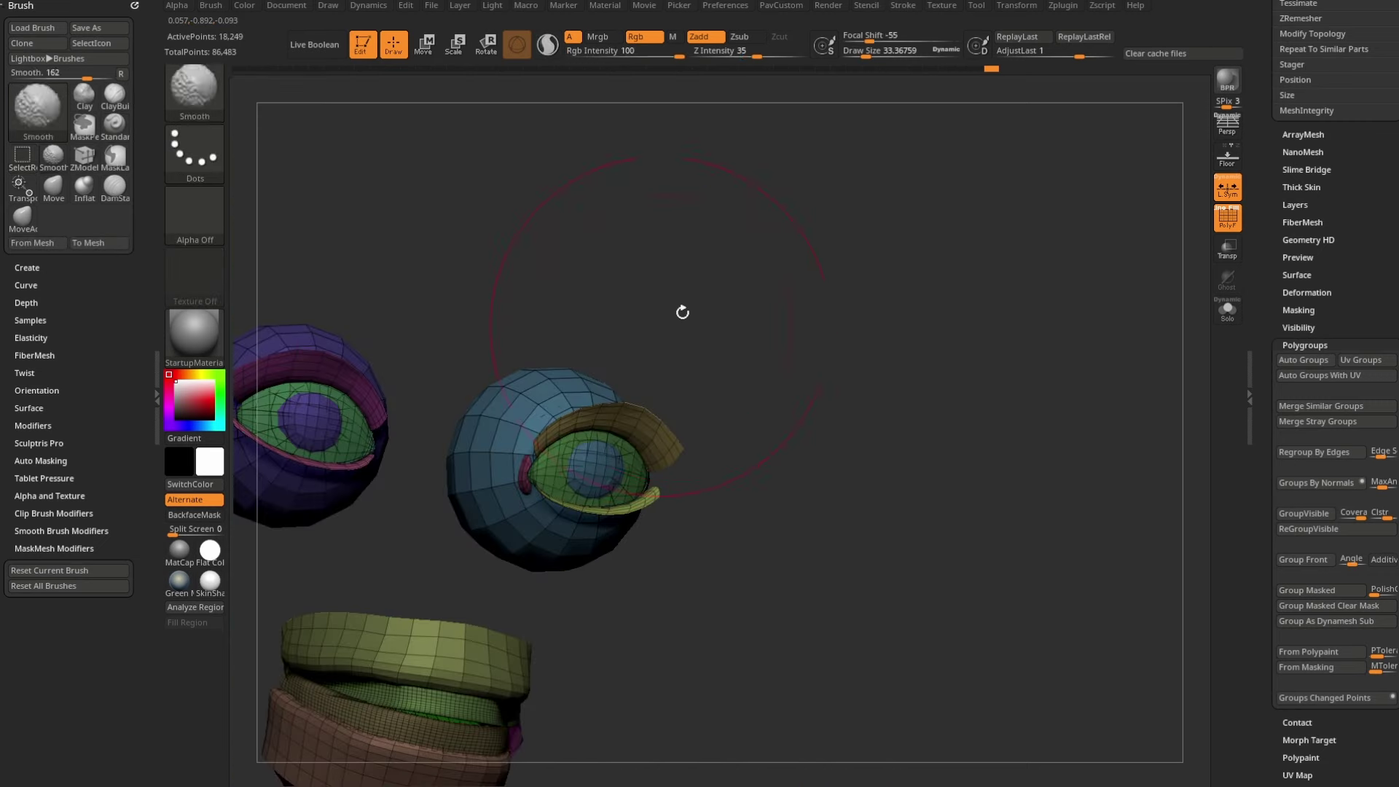
pyautogui.moveTo(681, 309)
pyautogui.mouseDown()
pyautogui.moveTo(755, 400)
pyautogui.moveTo(693, 554)
pyautogui.mouseUp()
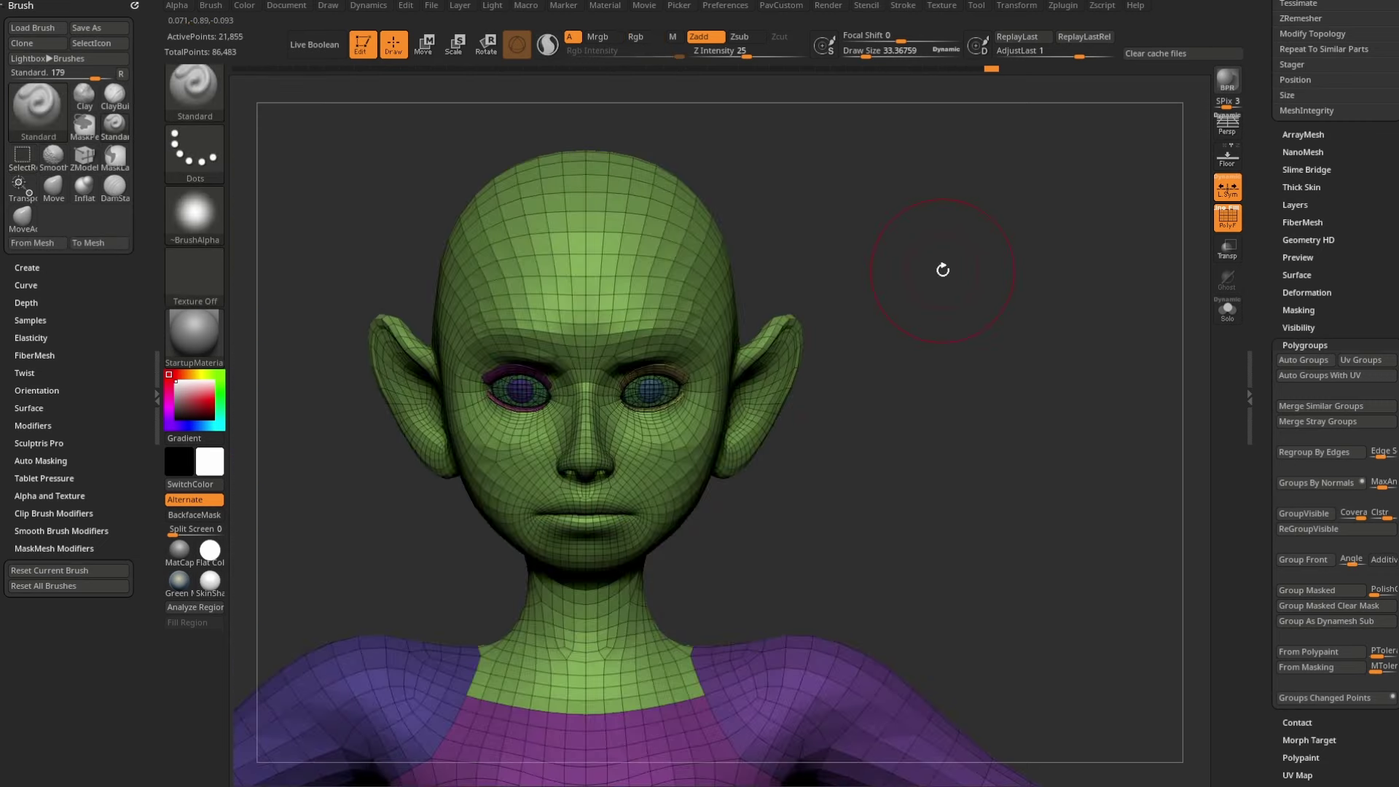
# Step: Isolate the head polygroup once more and restore the whole mesh to examine the UV-based grouping
pyautogui.keyDown('alt'); pyautogui.moveTo(976, 373); pyautogui.dragTo(987, 335); pyautogui.keyUp('alt')
pyautogui.keyDown('ctrl'); pyautogui.keyDown('shift'); pyautogui.click(600, 408); pyautogui.keyUp('shift'); pyautogui.keyUp('ctrl')
pyautogui.moveTo(408, 437); pyautogui.dragTo(577, 386)
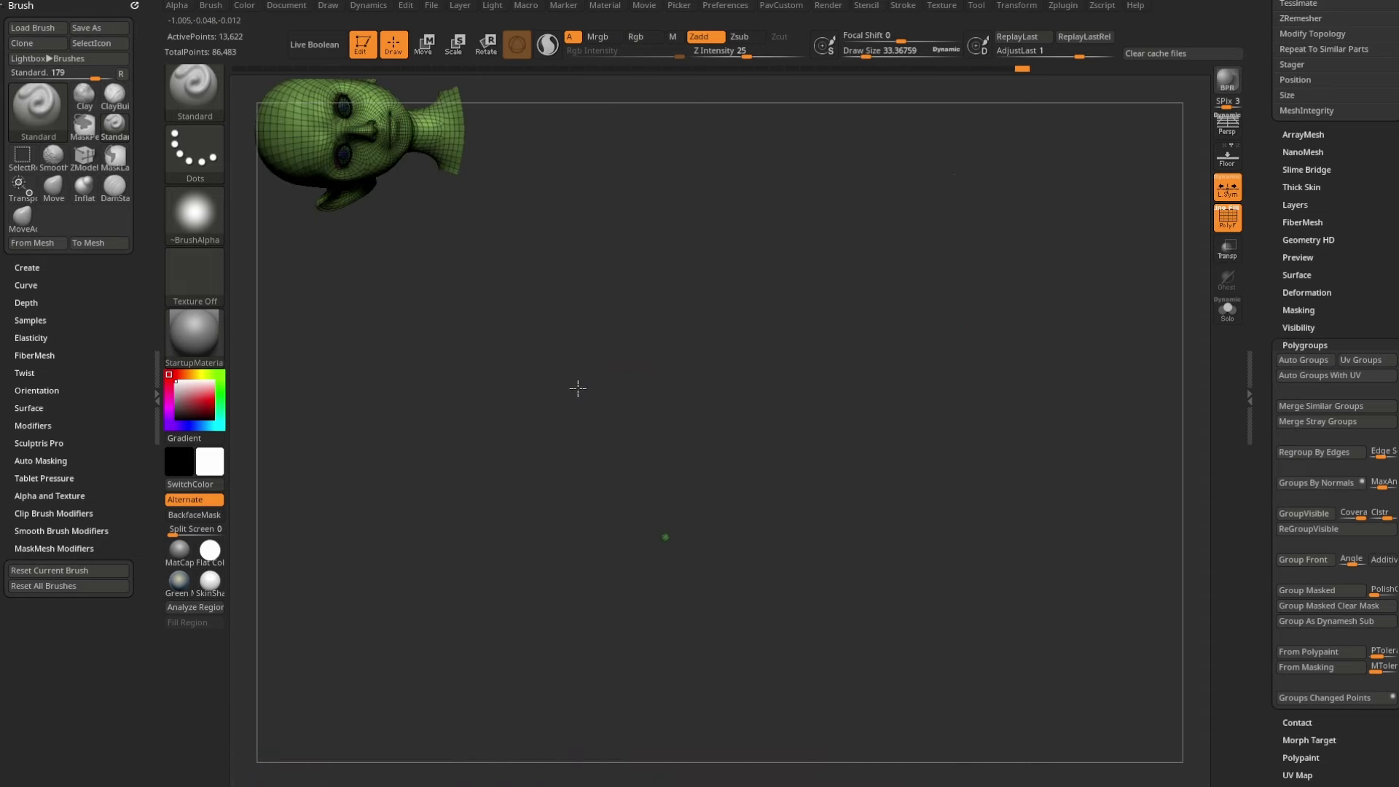
pyautogui.keyDown('ctrl'); pyautogui.keyDown('shift'); pyautogui.click(620, 358); pyautogui.keyUp('shift'); pyautogui.keyUp('ctrl')
pyautogui.moveTo(688, 324)
pyautogui.mouseDown()
pyautogui.moveTo(1037, 206)
pyautogui.moveTo(974, 330)
pyautogui.moveTo(1005, 393)
pyautogui.moveTo(1007, 318)
pyautogui.moveTo(925, 367)
pyautogui.mouseUp()
pyautogui.moveTo(960, 310); pyautogui.dragTo(1073, 262)
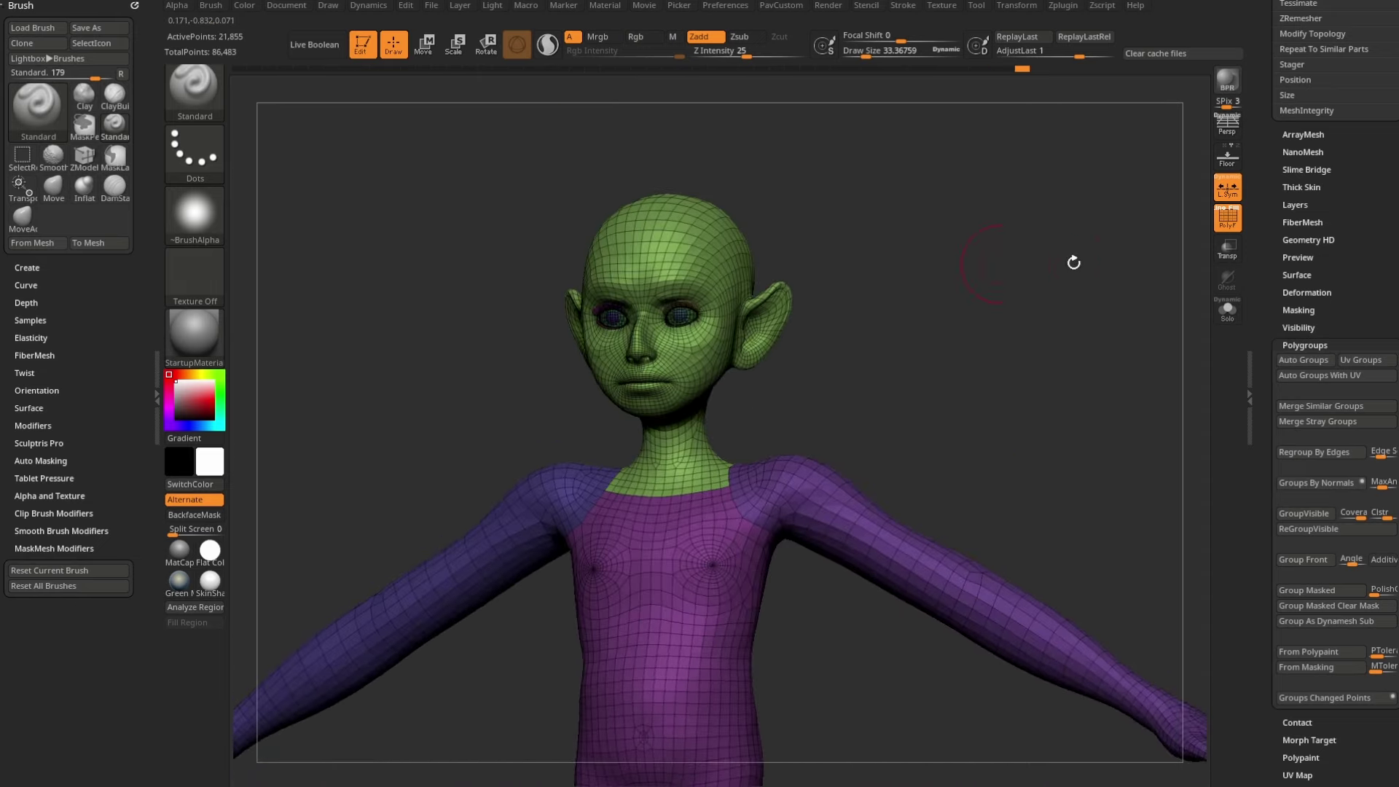
# Step: Check the Grp export option in the ImportExport preferences and frame the full body from the front
pyautogui.moveTo(1278, 219); pyautogui.dragTo(1280, 400)
pyautogui.moveTo(1261, 325); pyautogui.dragTo(1268, 466)
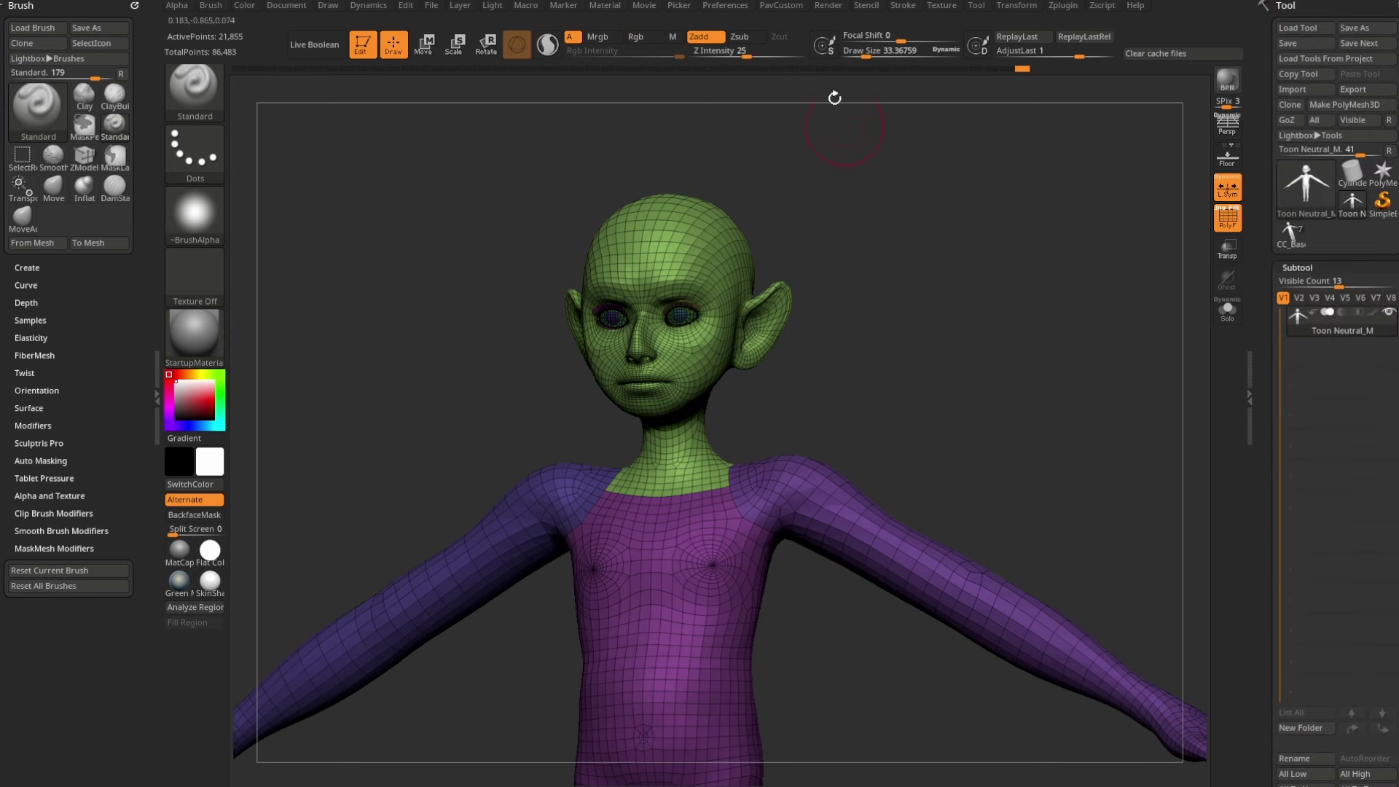
pyautogui.click(726, 6)
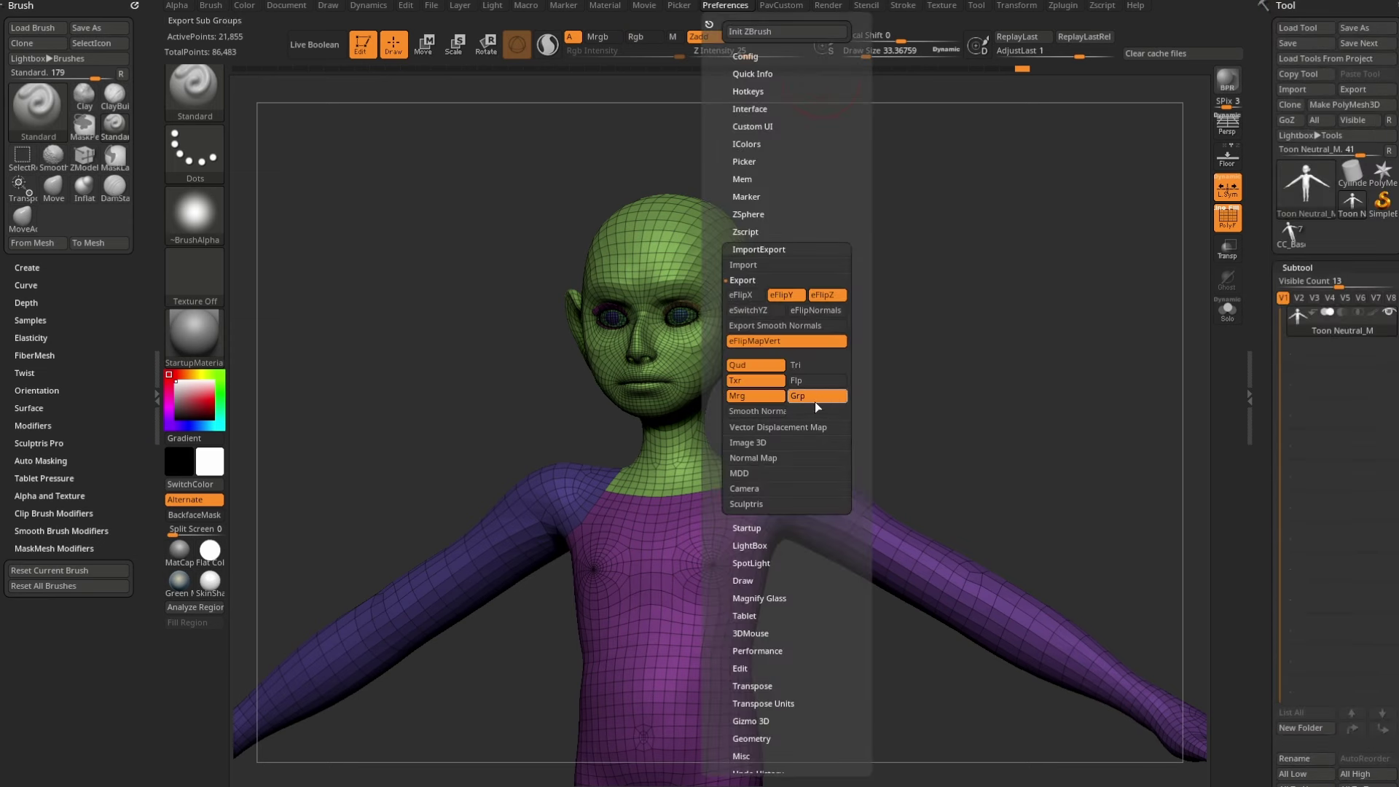
pyautogui.moveTo(1091, 354); pyautogui.dragTo(1043, 341)
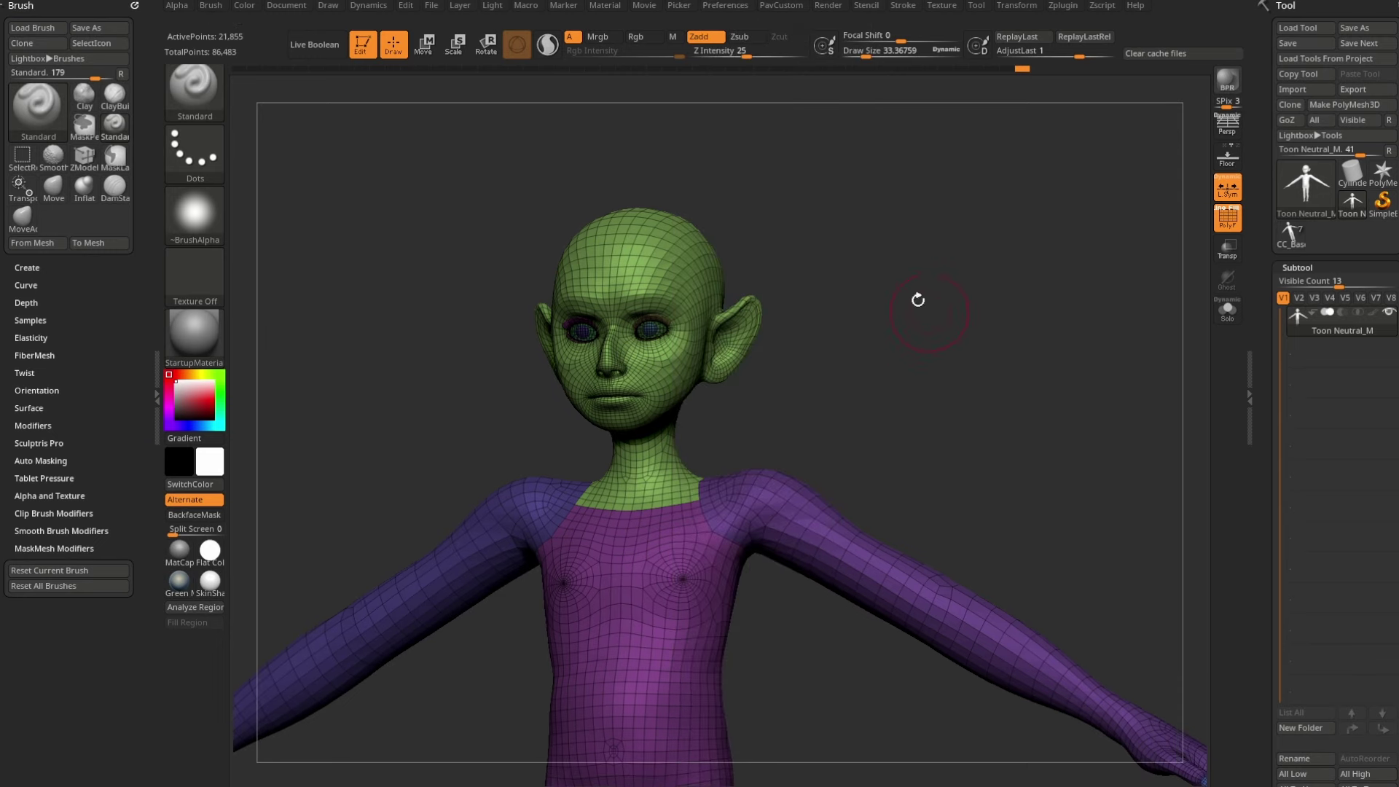
pyautogui.keyDown('shift'); pyautogui.moveTo(899, 238); pyautogui.dragTo(1039, 190); pyautogui.keyUp('shift')
pyautogui.press('f')
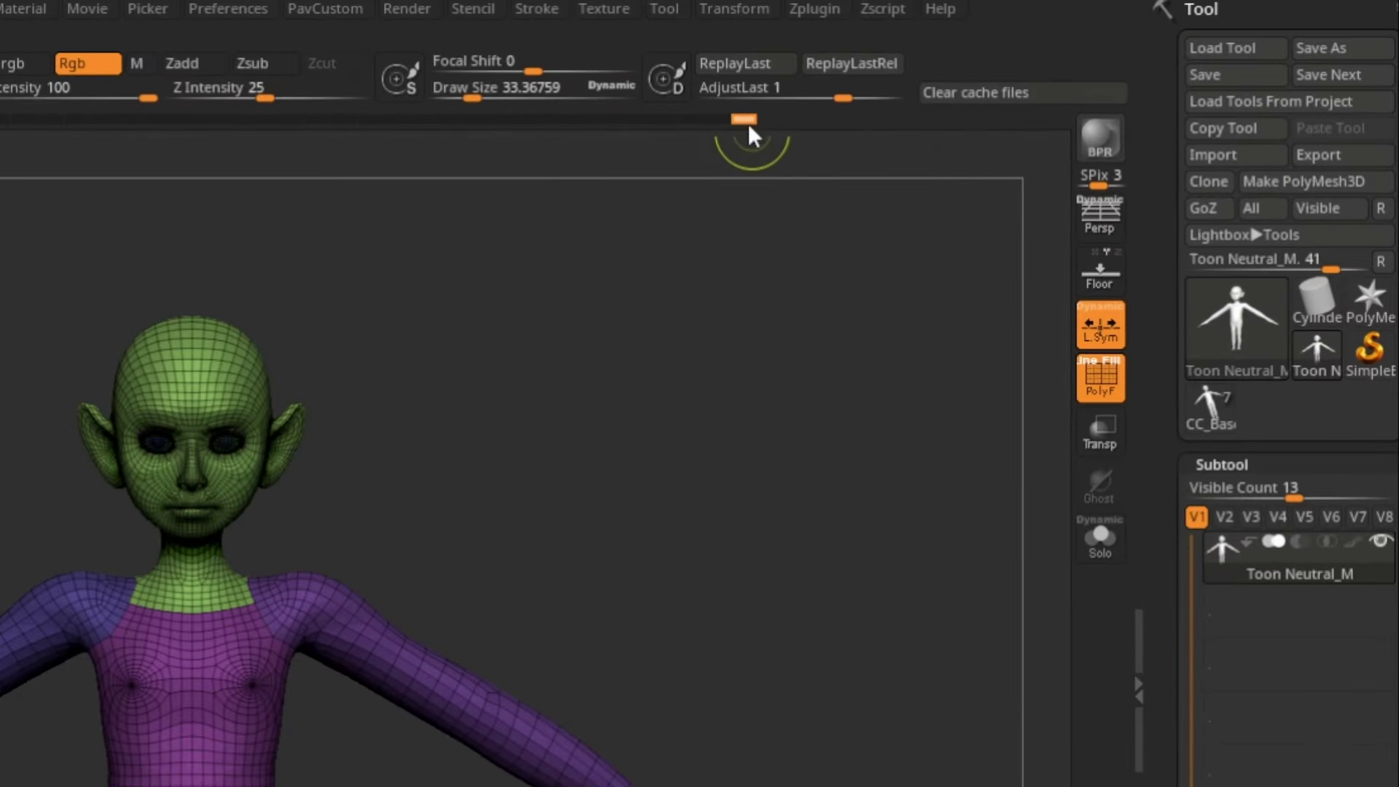
# Step: Switch from the sculpted mesh to the SimpleBrush tool and clear the canvas
pyautogui.click(1370, 348)
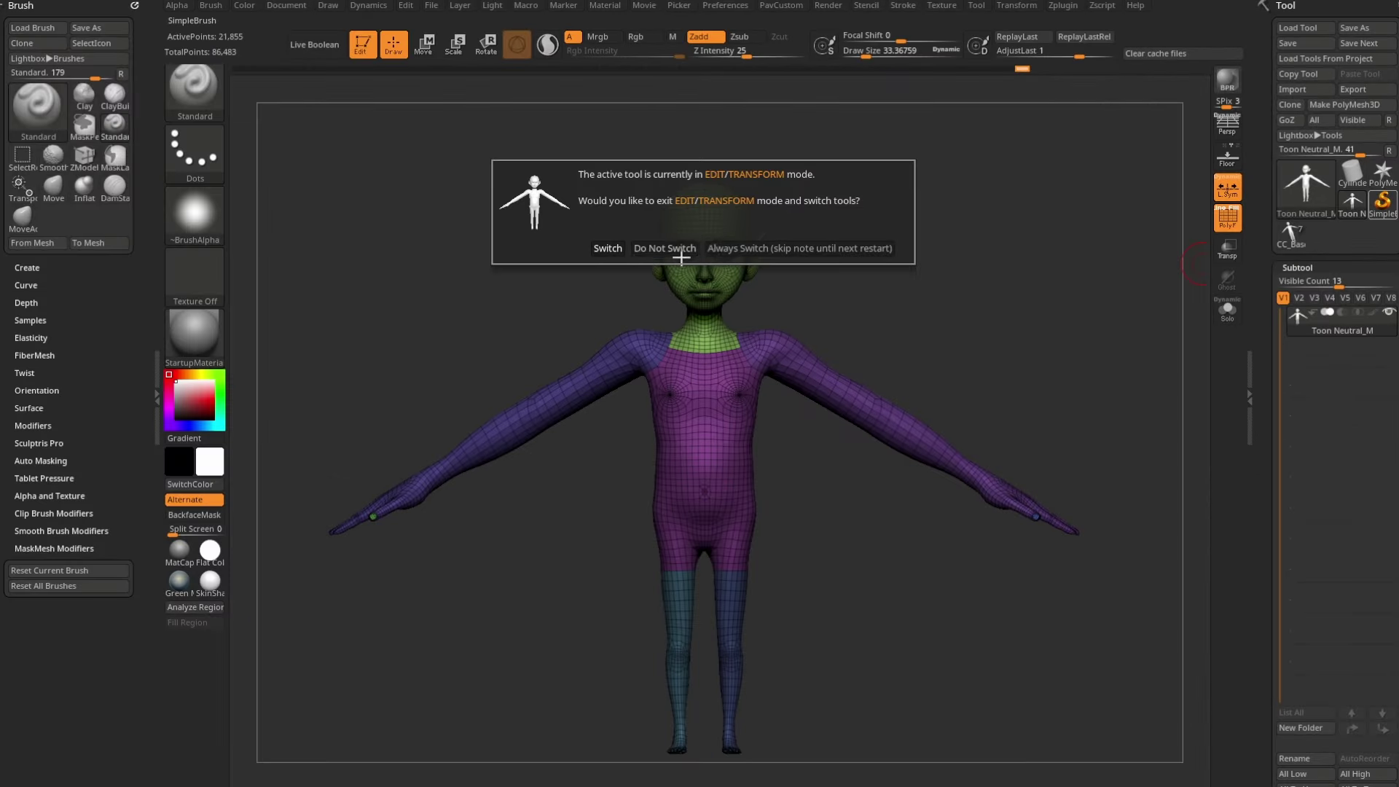
pyautogui.click(357, 430)
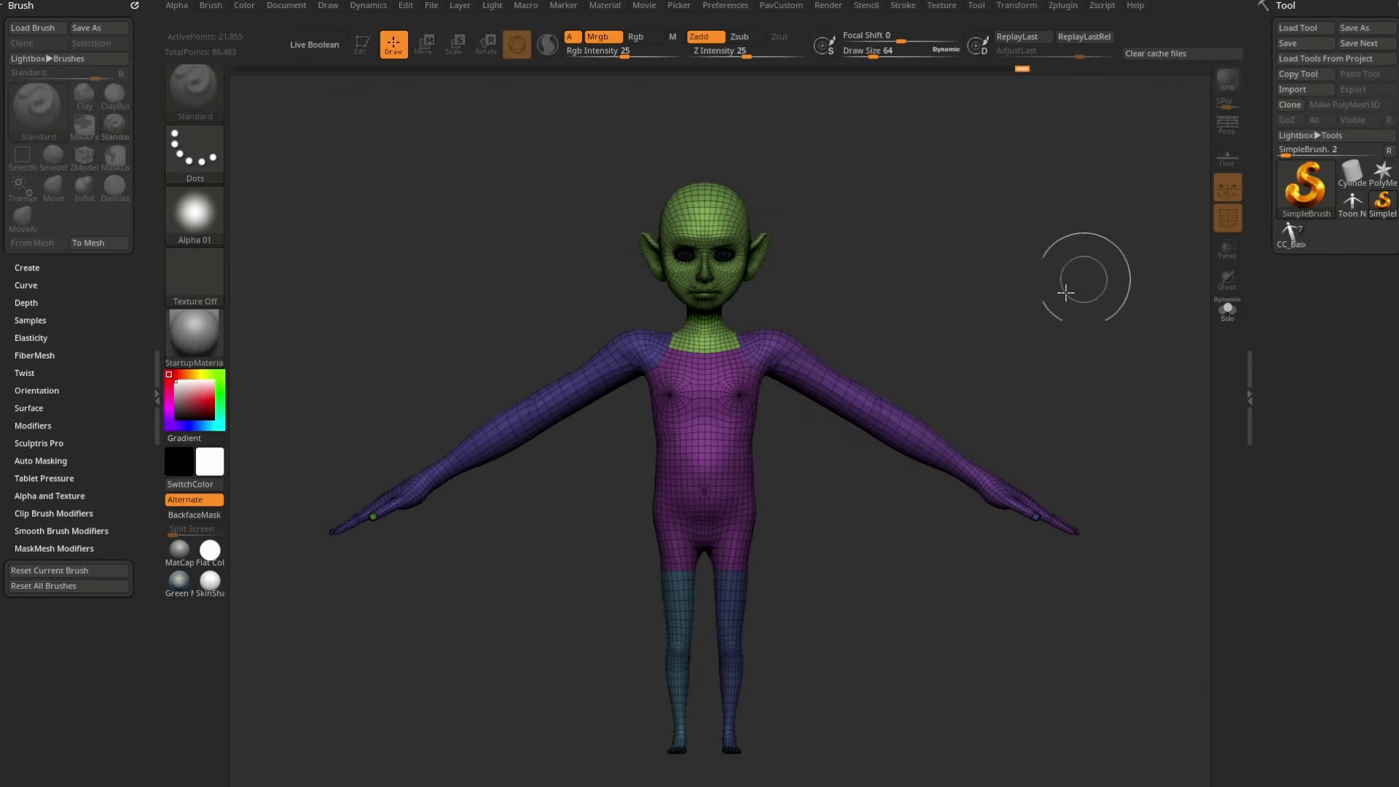
pyautogui.hotkey('ctrl', 'n')
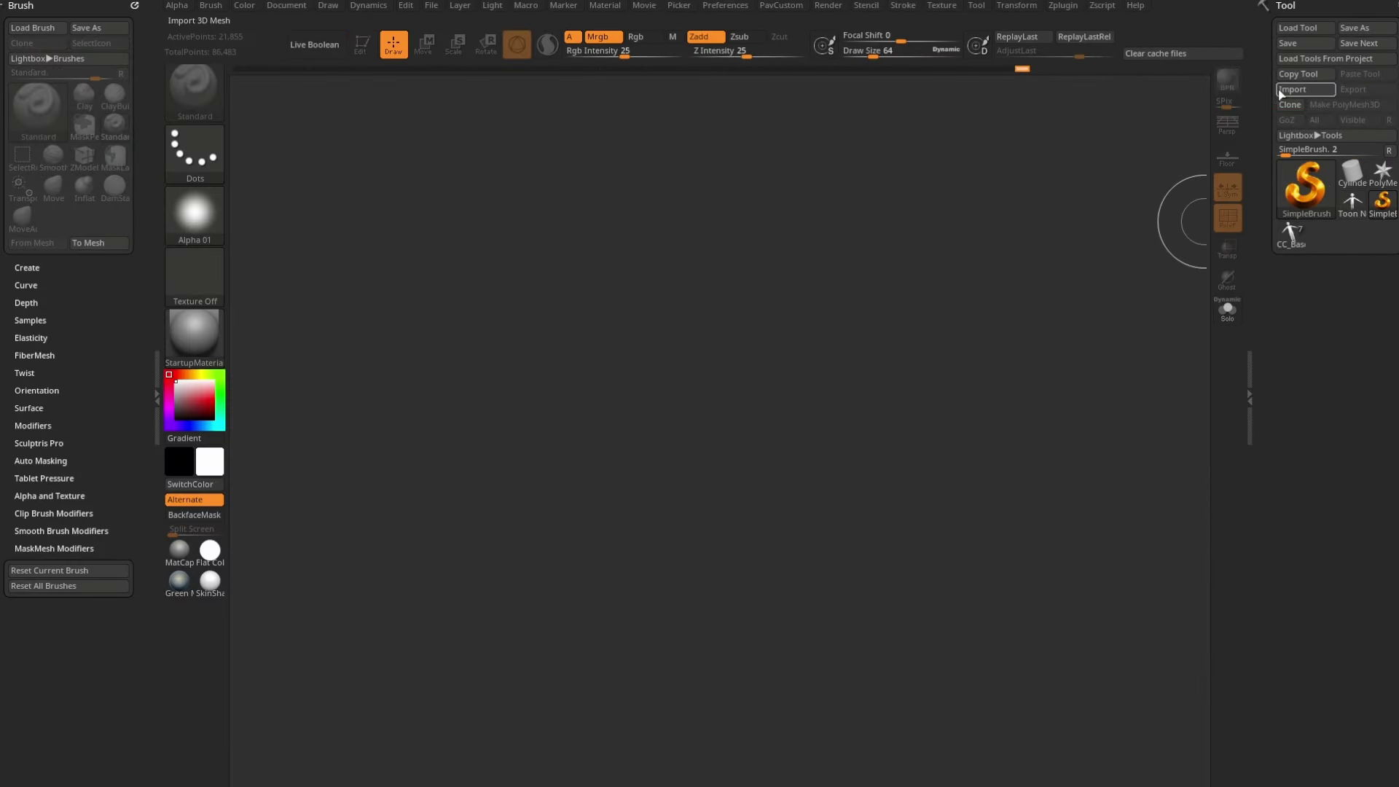
# Step: Import Toon Neutral_M.obj from the CC Character Base OBJ folder 05_Toon Neutral_M
pyautogui.click(1283, 90)
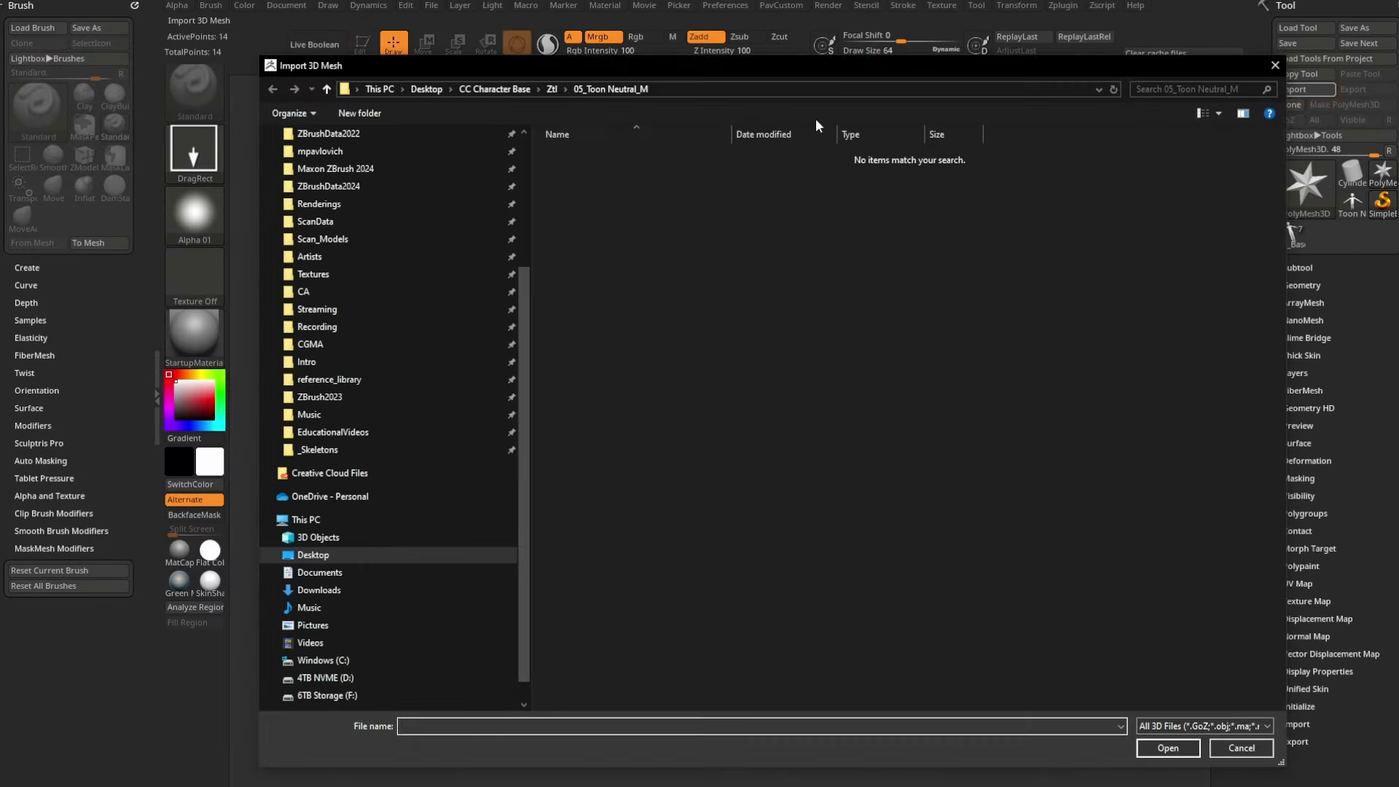
pyautogui.click(518, 89)
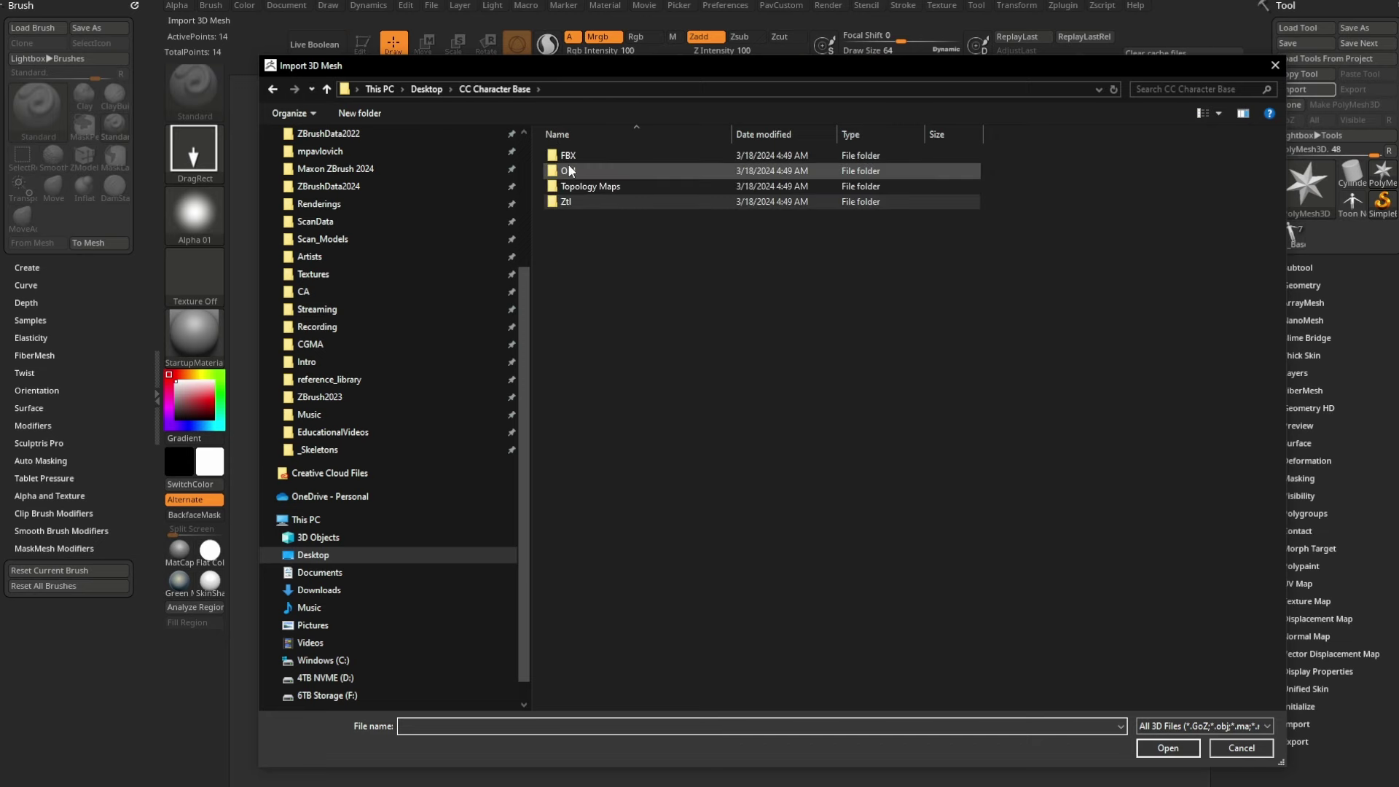
pyautogui.doubleClick(566, 156)
pyautogui.doubleClick(603, 217)
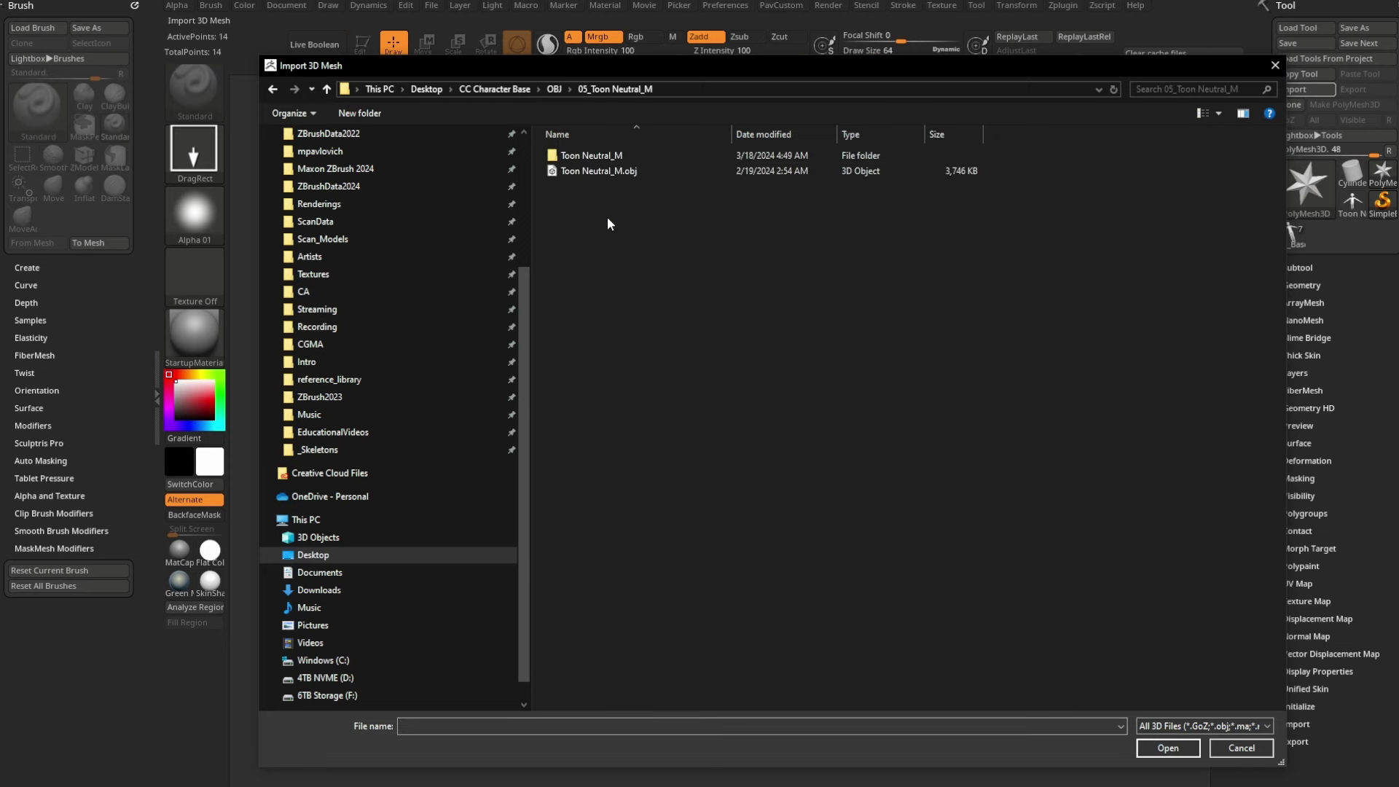
pyautogui.doubleClick(601, 172)
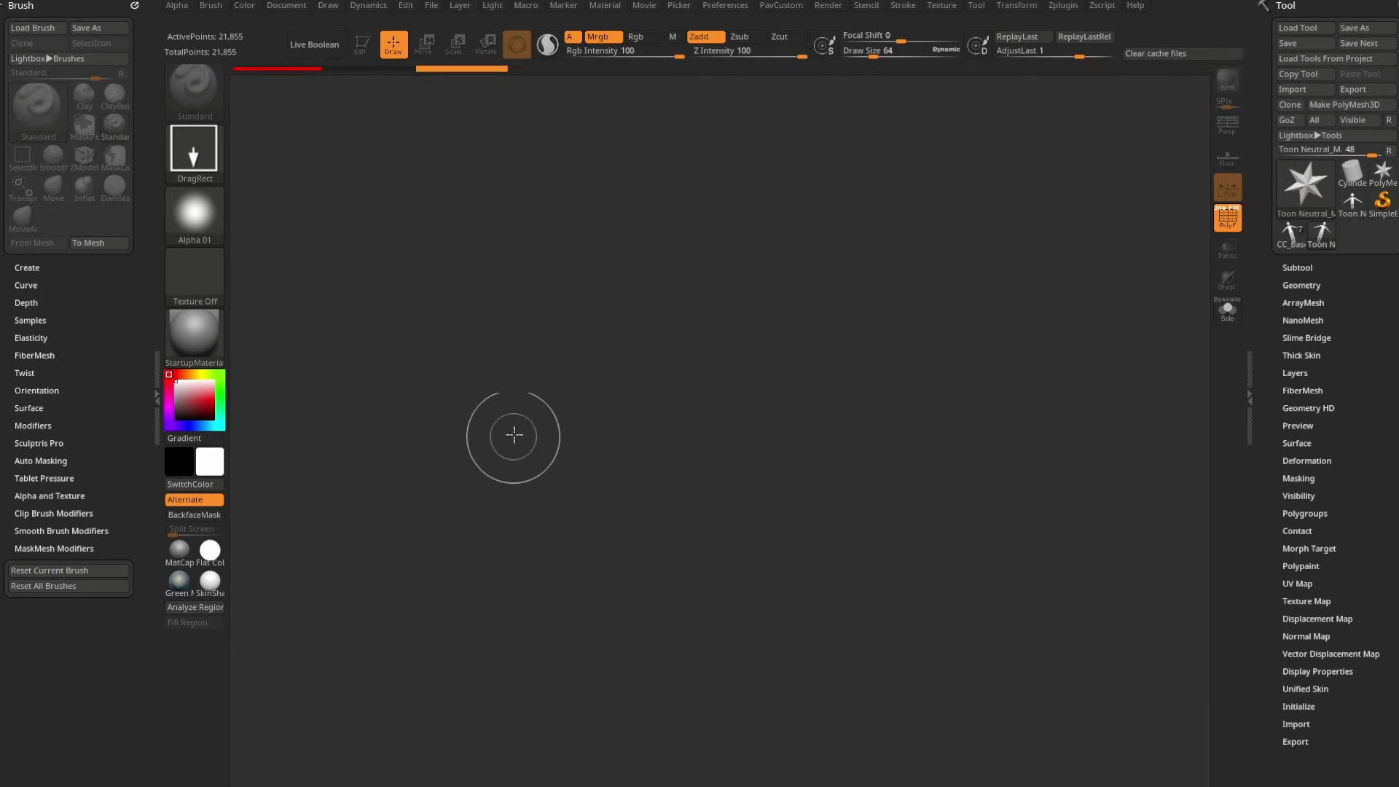
# Step: Place the imported base mesh on the canvas in Edit mode and frame the full body from the front
pyautogui.moveTo(540, 427); pyautogui.dragTo(562, 615)
pyautogui.click(362, 44)
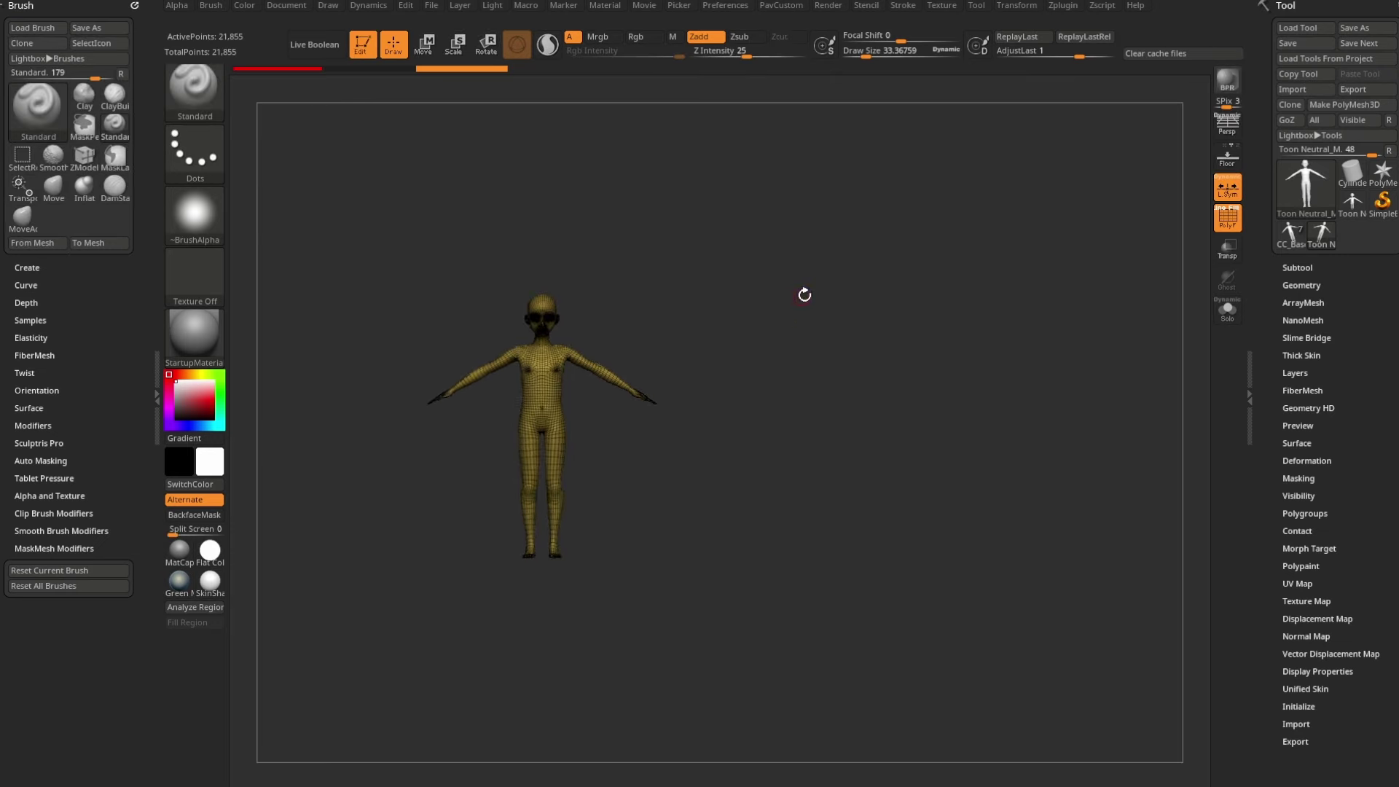
pyautogui.keyDown('alt'); pyautogui.moveTo(802, 293); pyautogui.dragTo(711, 252); pyautogui.keyUp('alt')
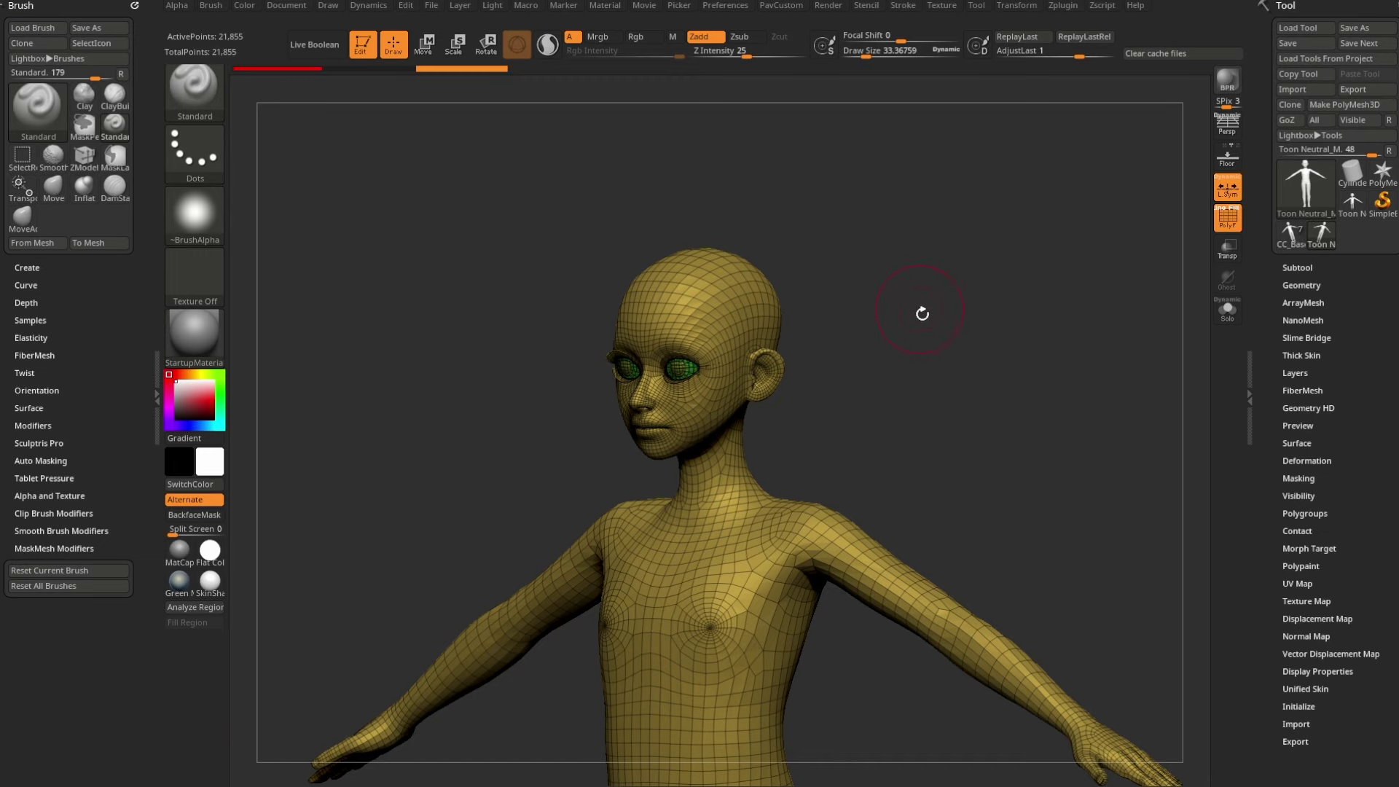
pyautogui.keyDown('shift'); pyautogui.moveTo(921, 313); pyautogui.dragTo(984, 280); pyautogui.keyUp('shift')
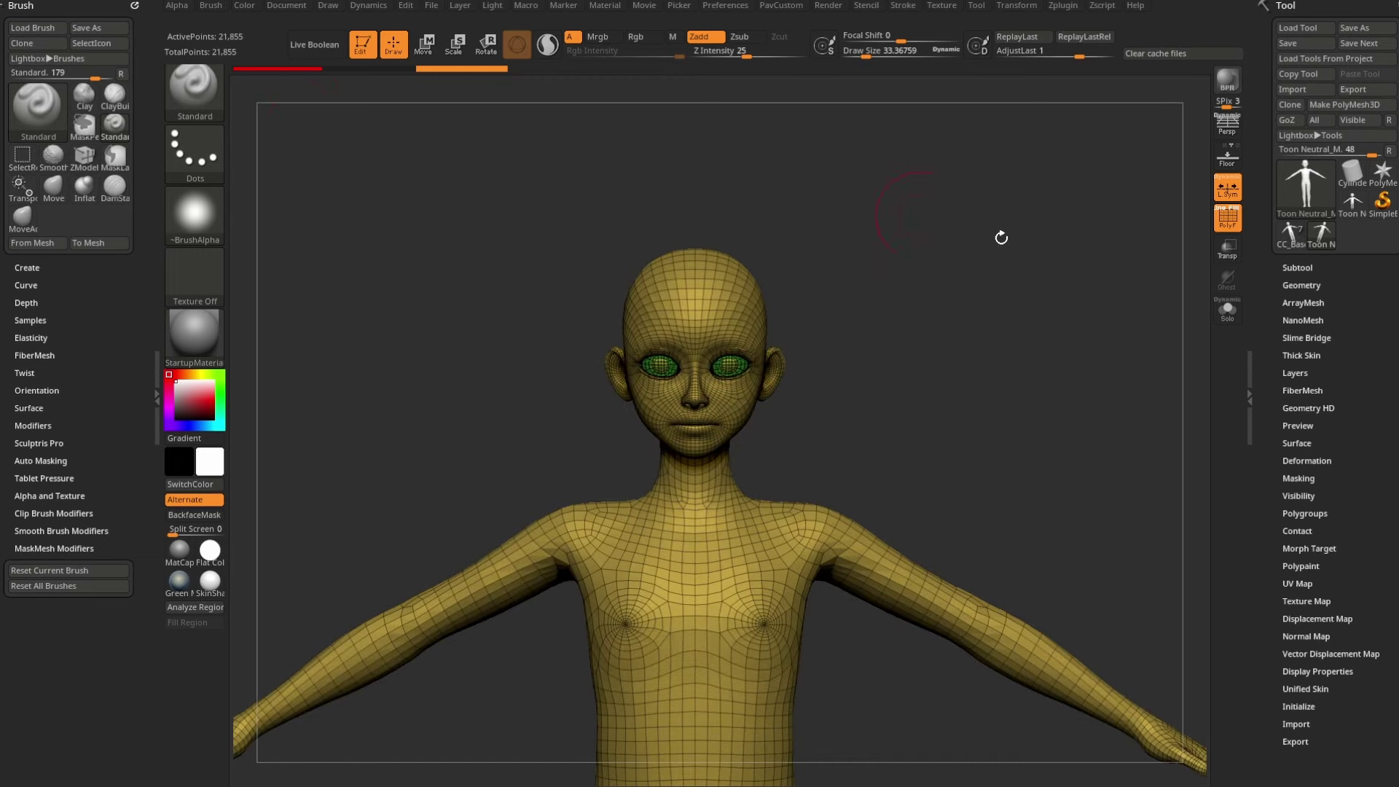
pyautogui.keyDown('alt'); pyautogui.moveTo(1054, 350); pyautogui.dragTo(986, 204); pyautogui.keyUp('alt')
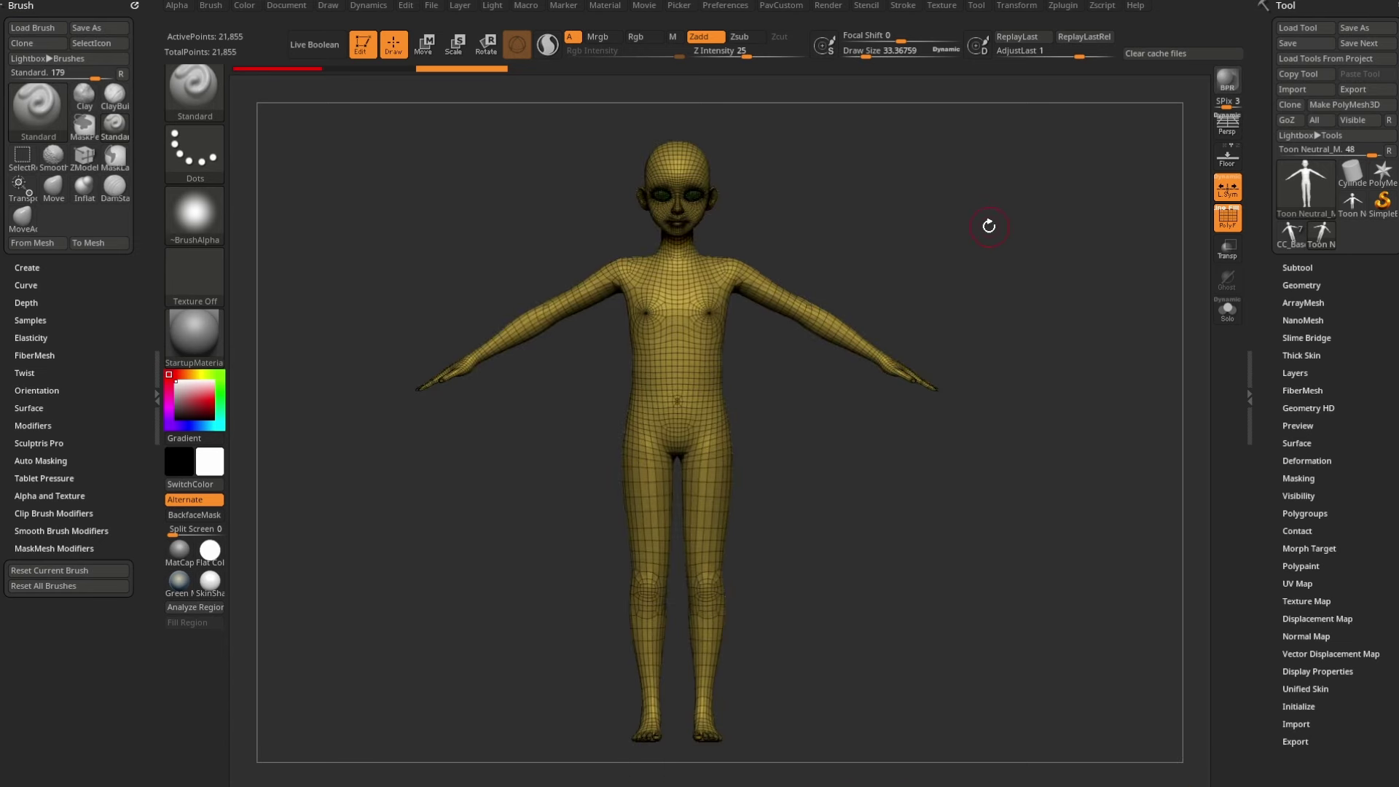
# Step: Choose the Morph brush and set its draw size to 1000
pyautogui.press('b')
pyautogui.press('m')
pyautogui.press('g')
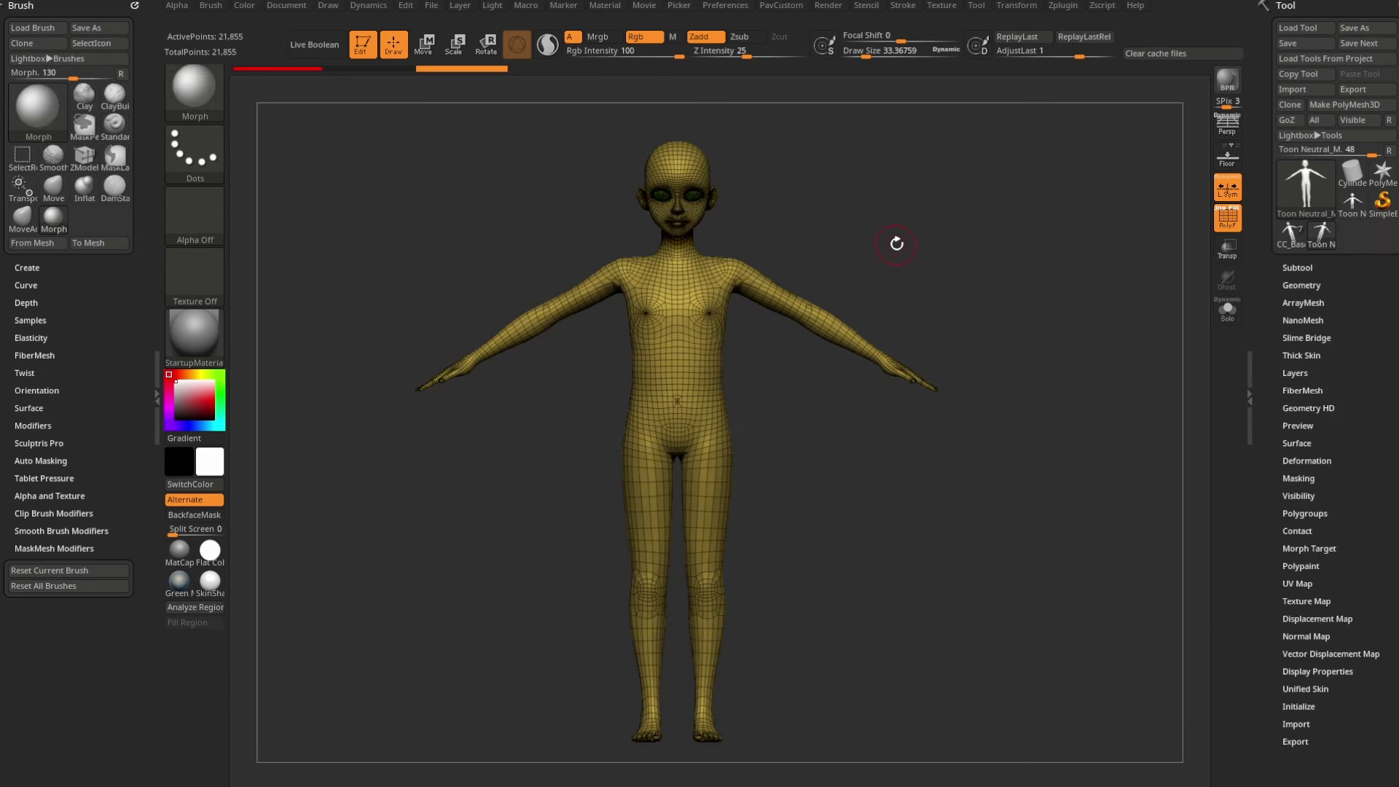
pyautogui.press('s')
pyautogui.moveTo(896, 243); pyautogui.dragTo(1002, 240)
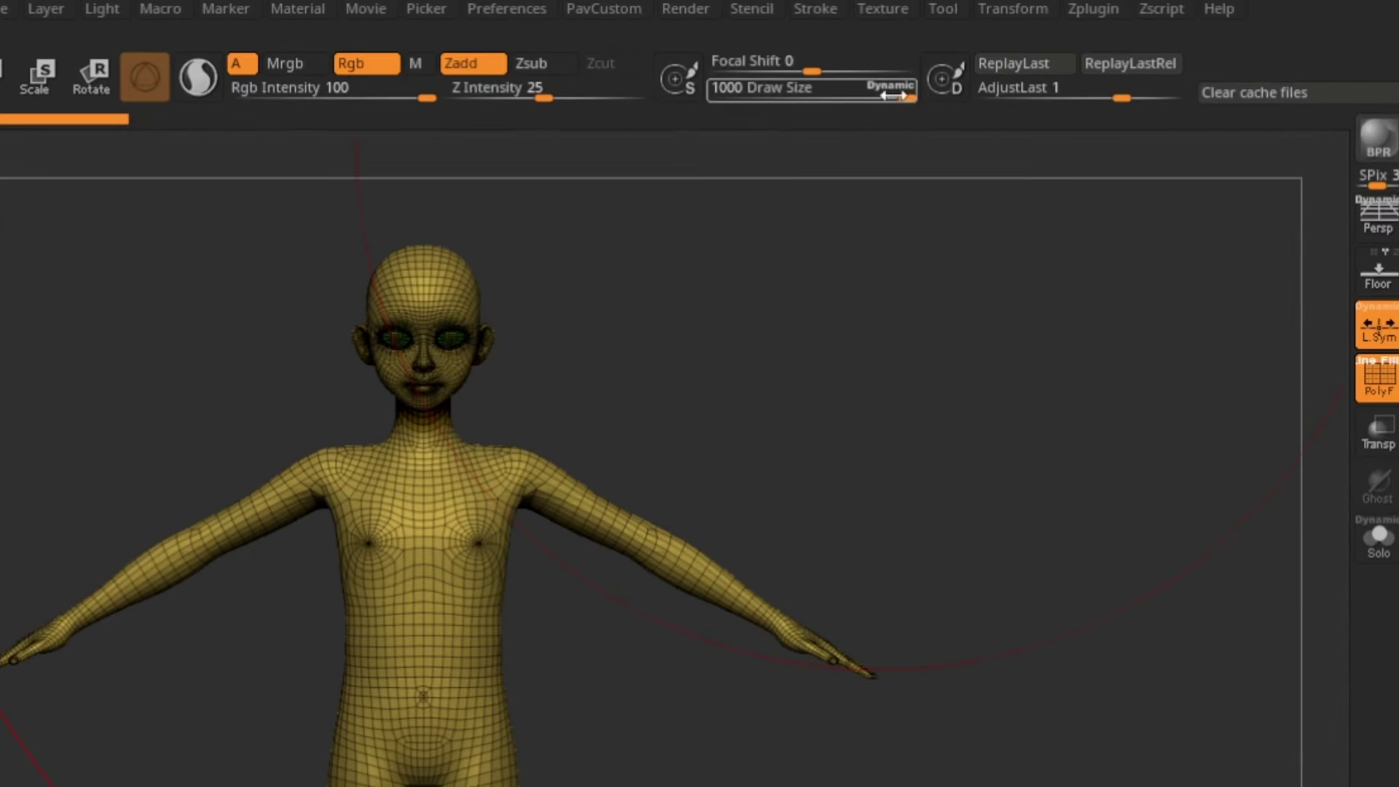
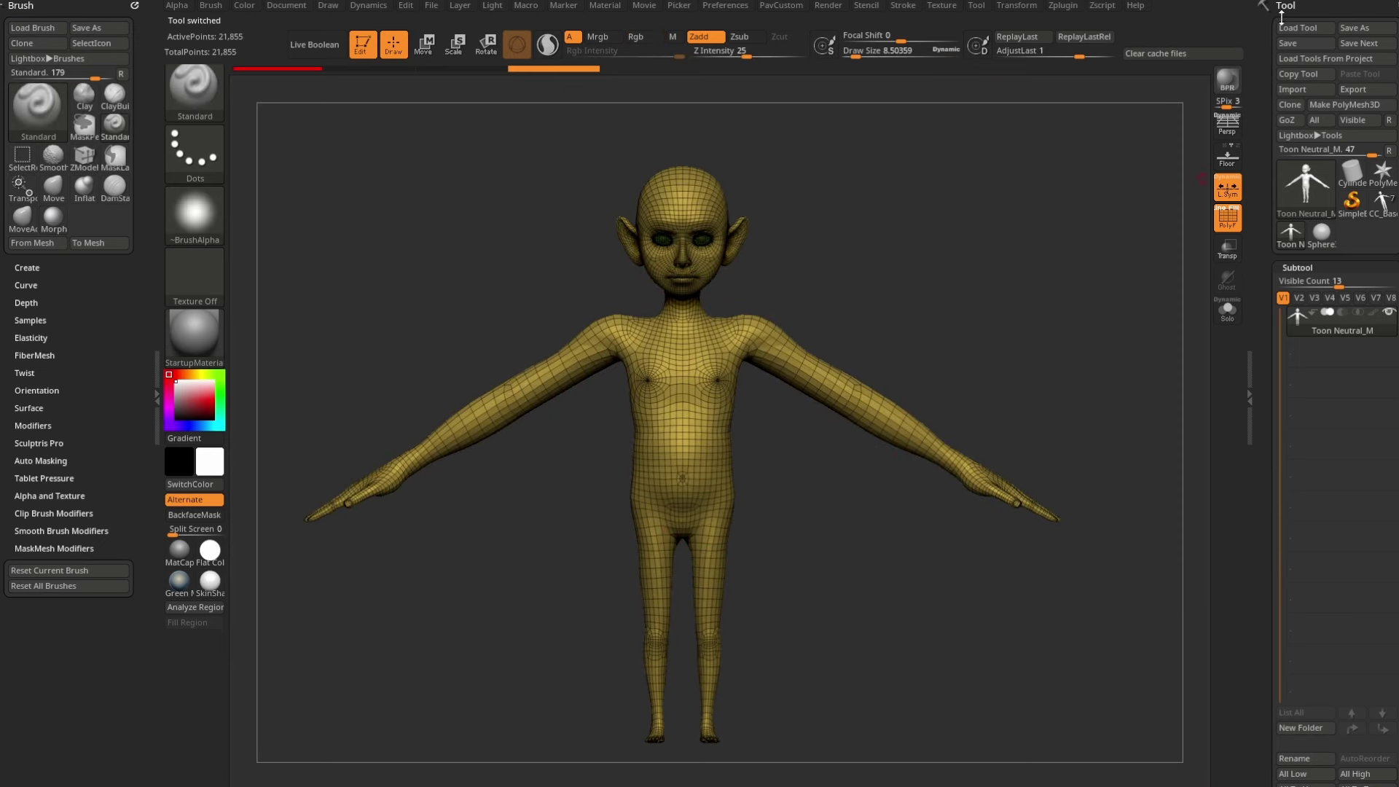
# Step: Export the elf-eared mesh as Toon Neutral_M_Mutant in OBJ format to the 05_Toon Neutral_M folder
pyautogui.click(1353, 89)
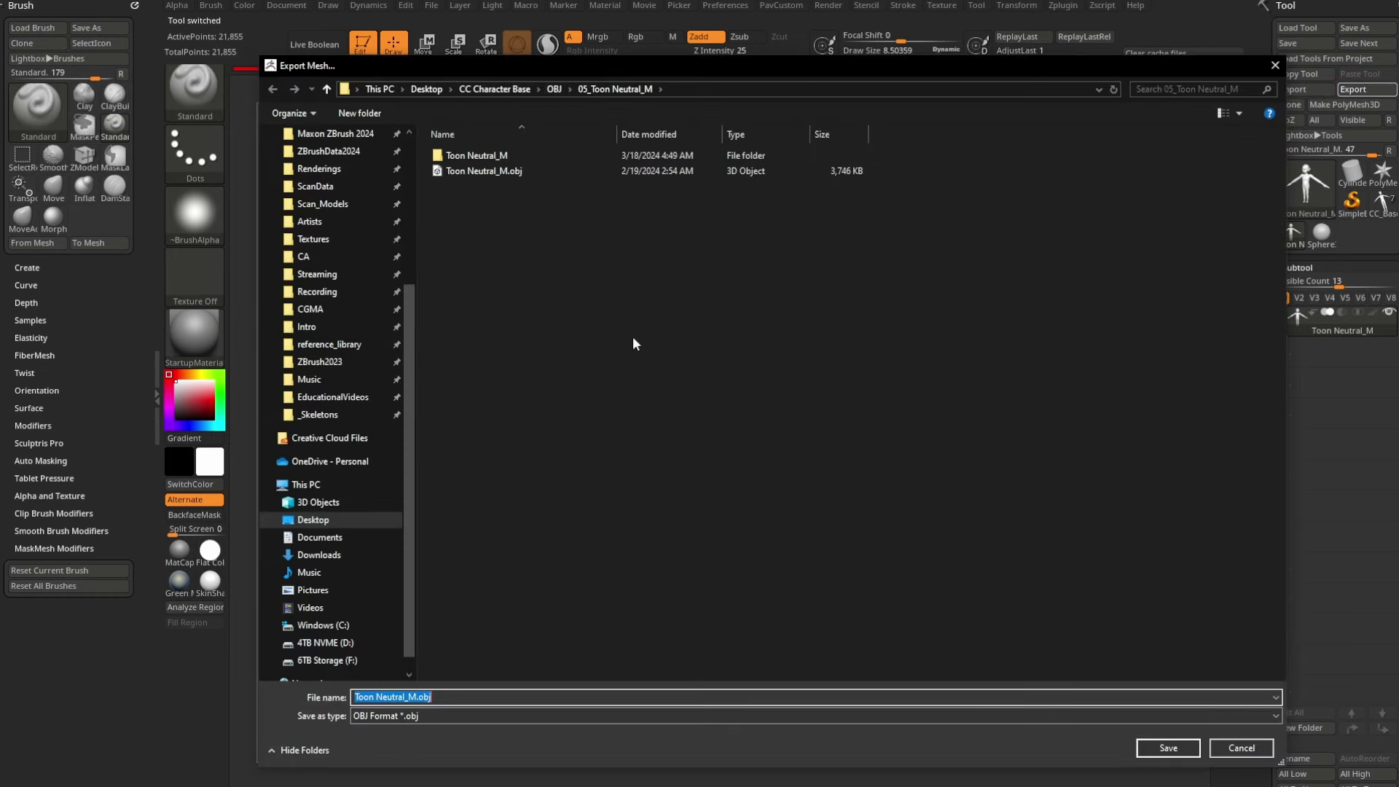
pyautogui.click(472, 174)
pyautogui.click(425, 697)
pyautogui.click(426, 698)
pyautogui.hotkey('shift', 'End')
pyautogui.write('_')
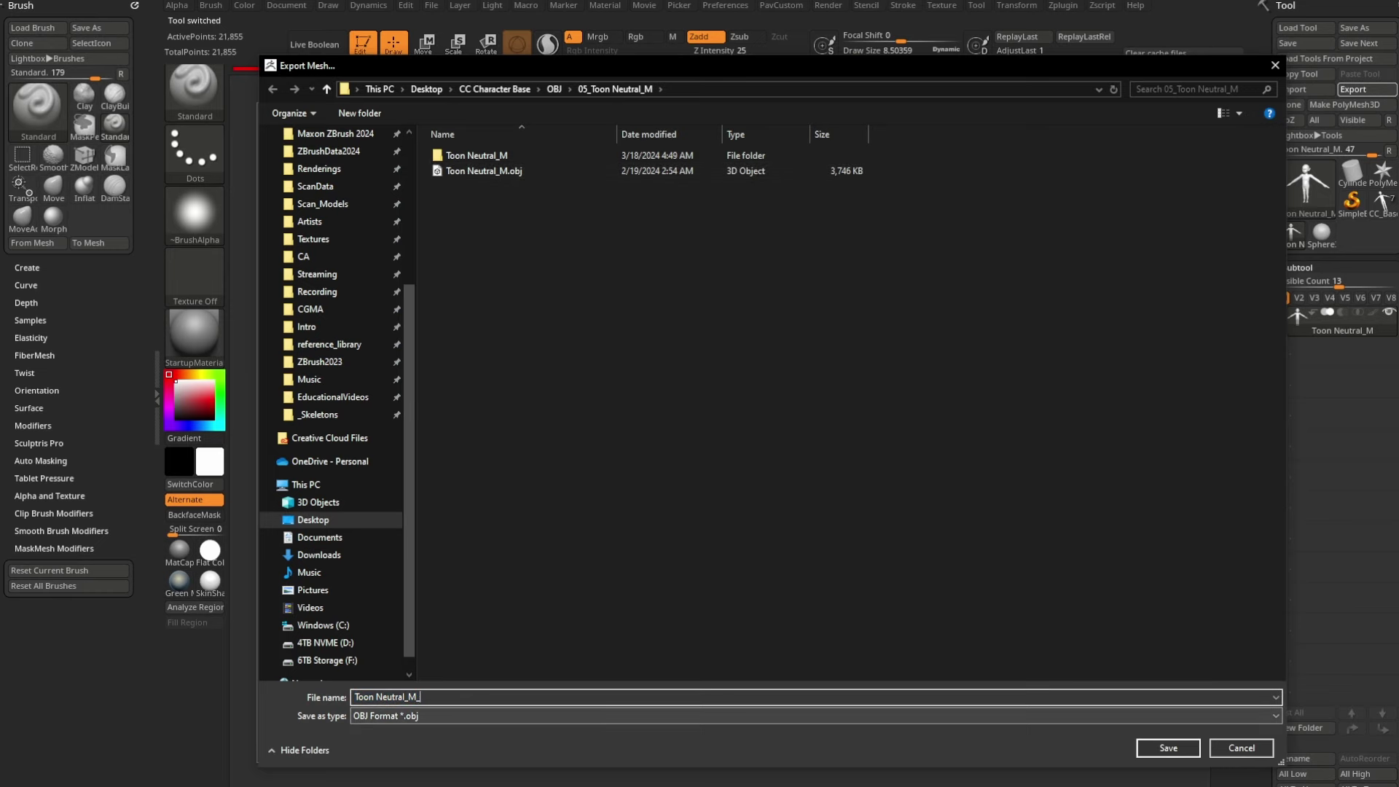
pyautogui.write('Mutant')
pyautogui.press('Return')
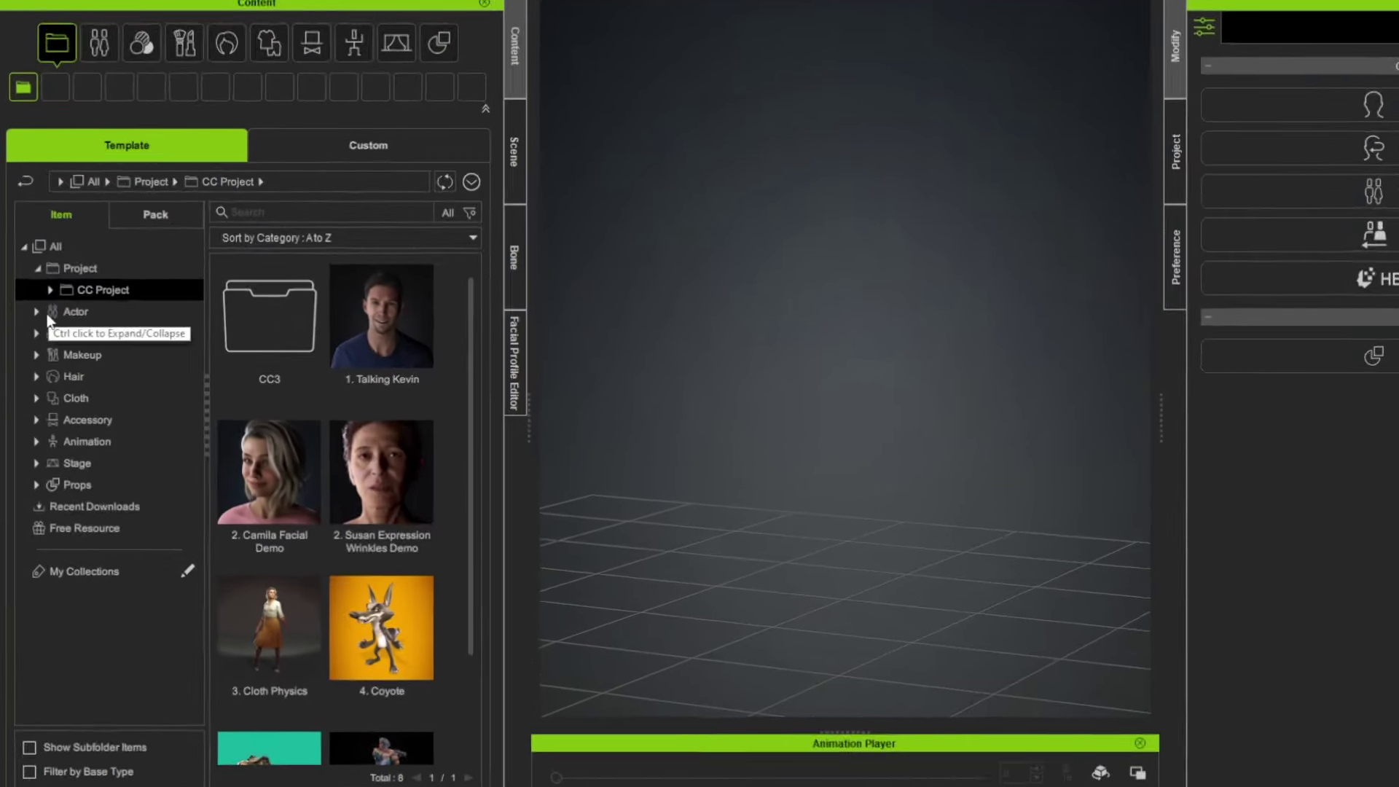
# Step: Switch to Character Creator and load the Toon Neutral_M character from the Base actor content
pyautogui.click(46, 313)
pyautogui.click(49, 333)
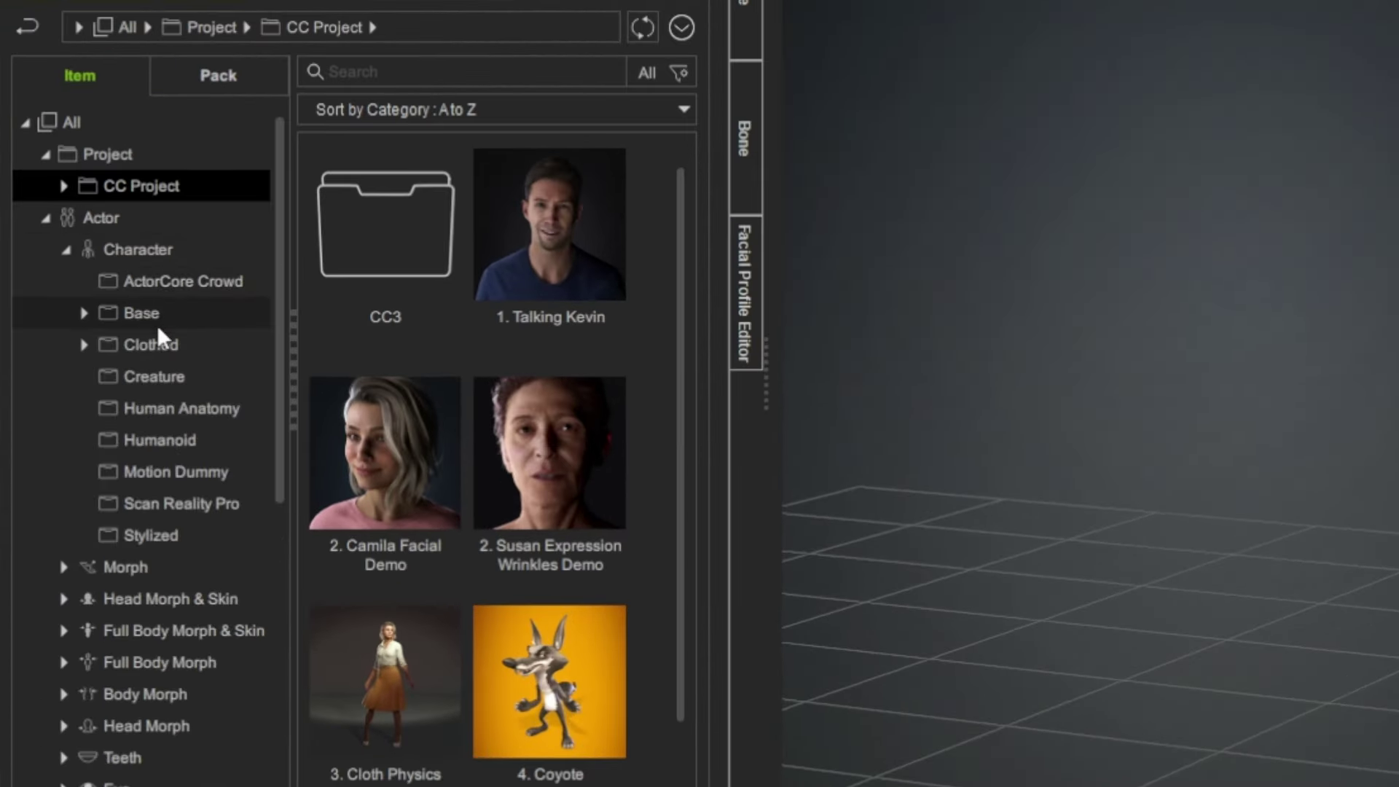
pyautogui.click(156, 325)
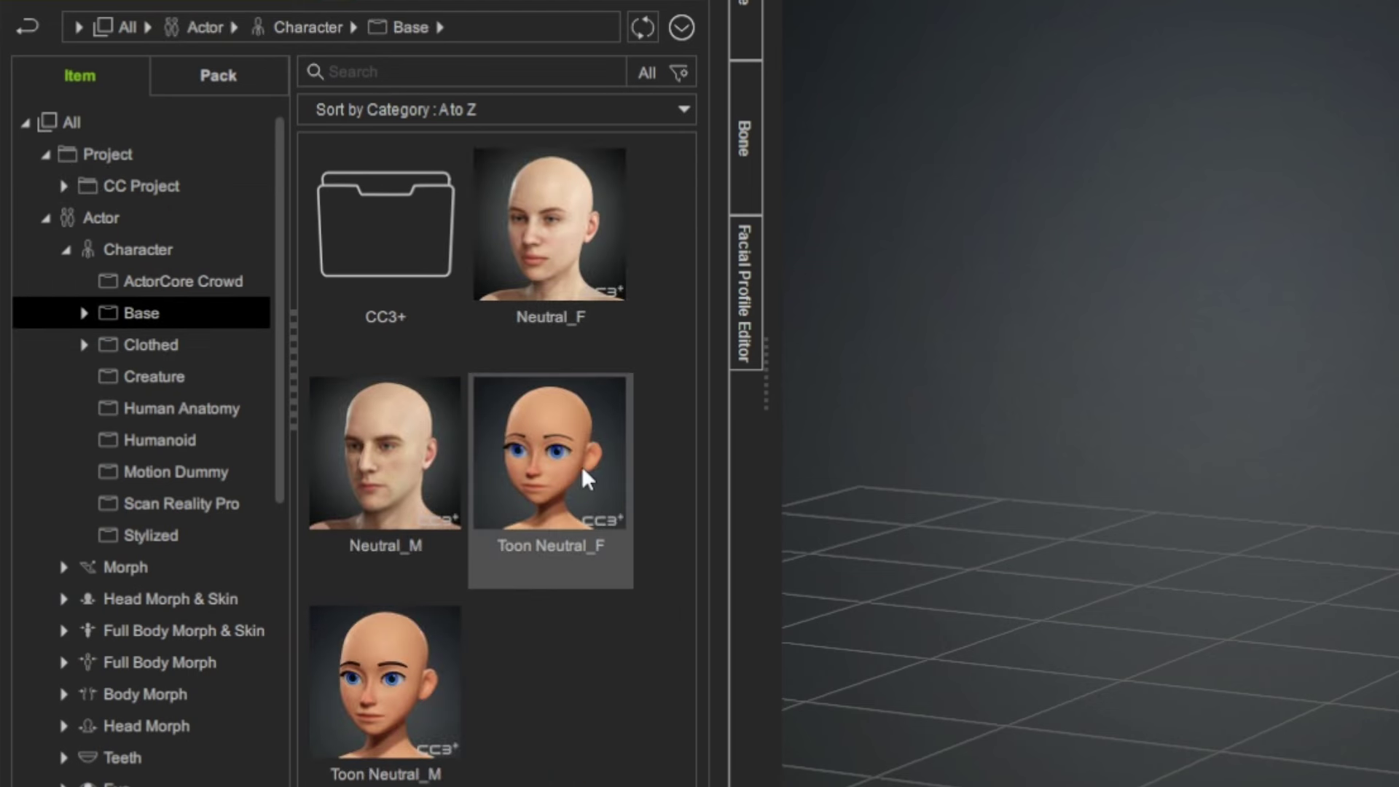
pyautogui.doubleClick(393, 685)
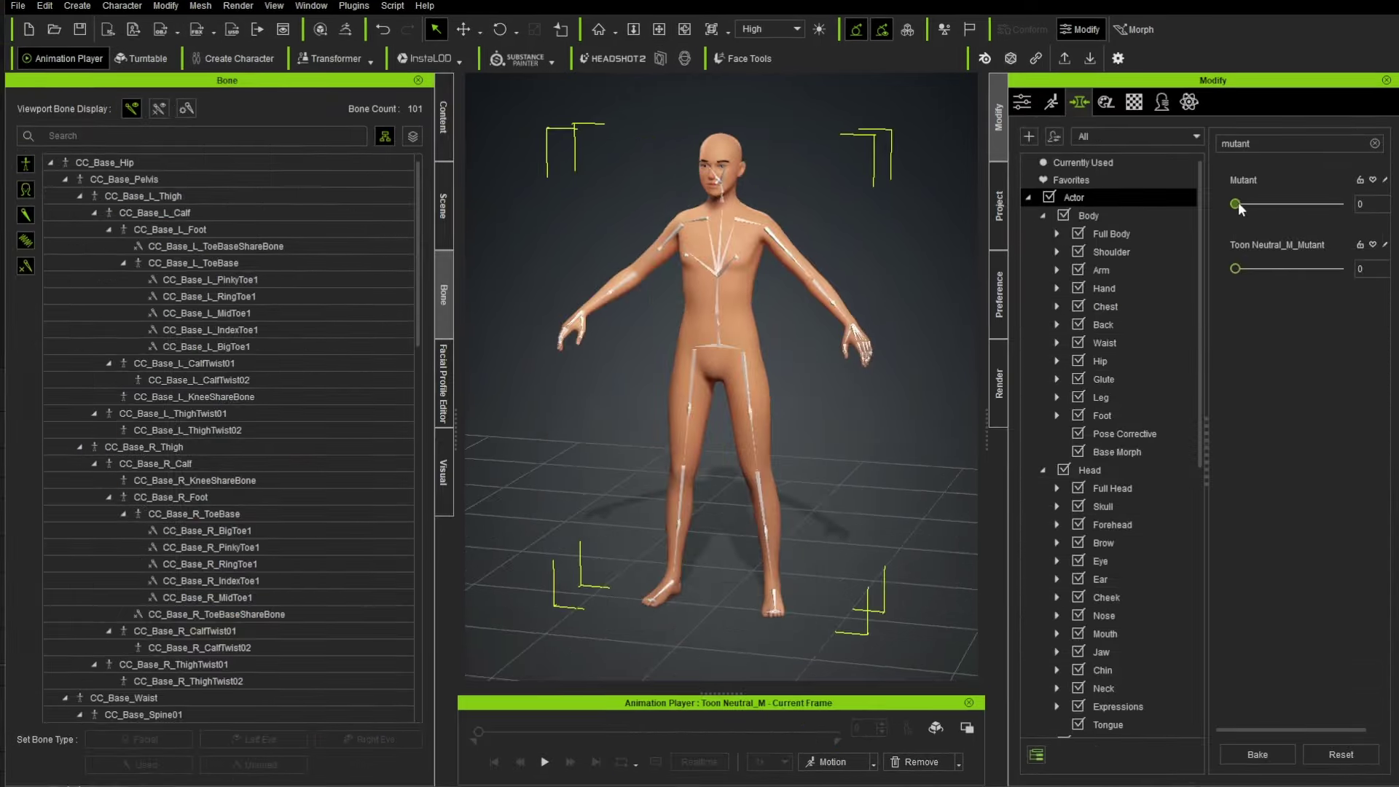
# Step: Preview the Mutant morph on the character by raising its slider
pyautogui.moveTo(1238, 202); pyautogui.dragTo(1357, 212)
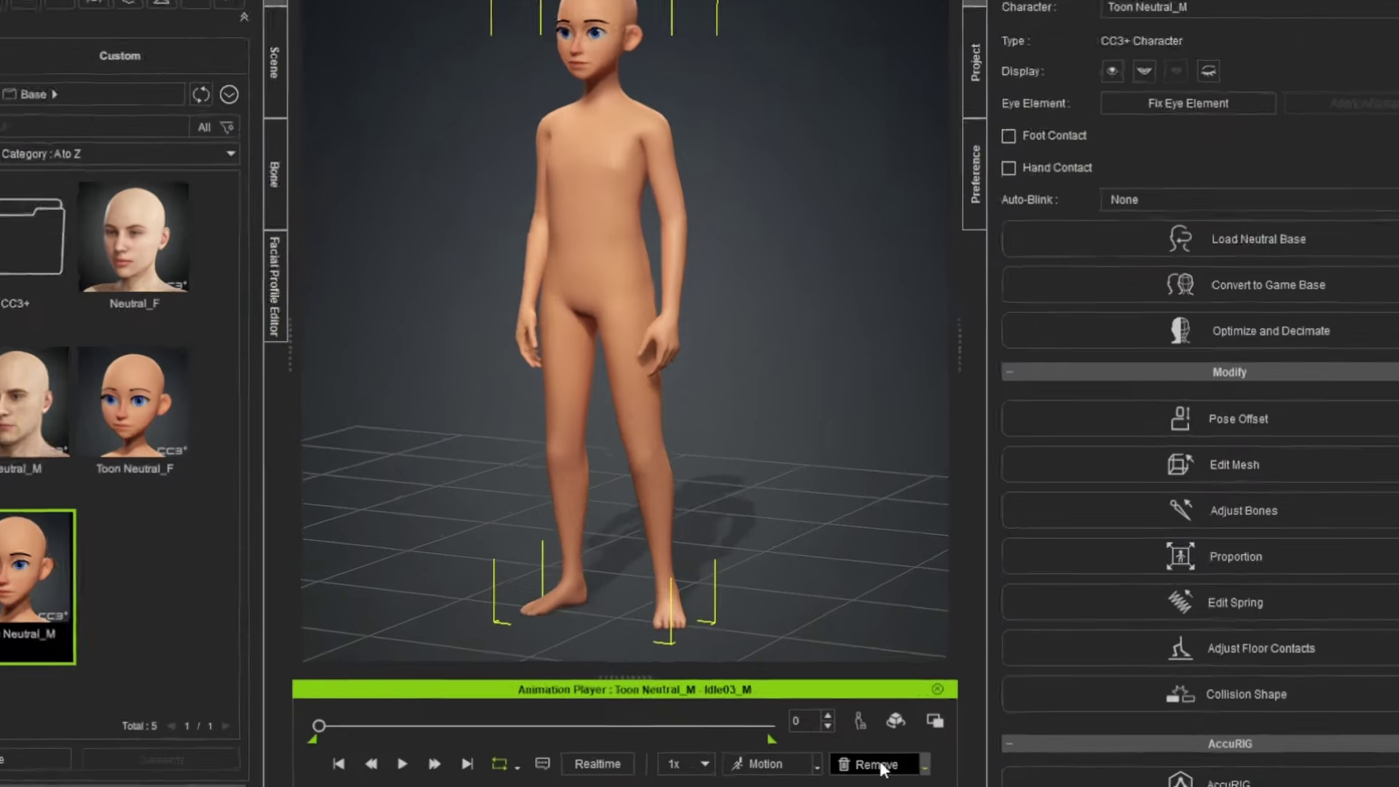
# Step: Restore the Toon Neutral_M character's bind pose in place of its idle animation
pyautogui.click(881, 768)
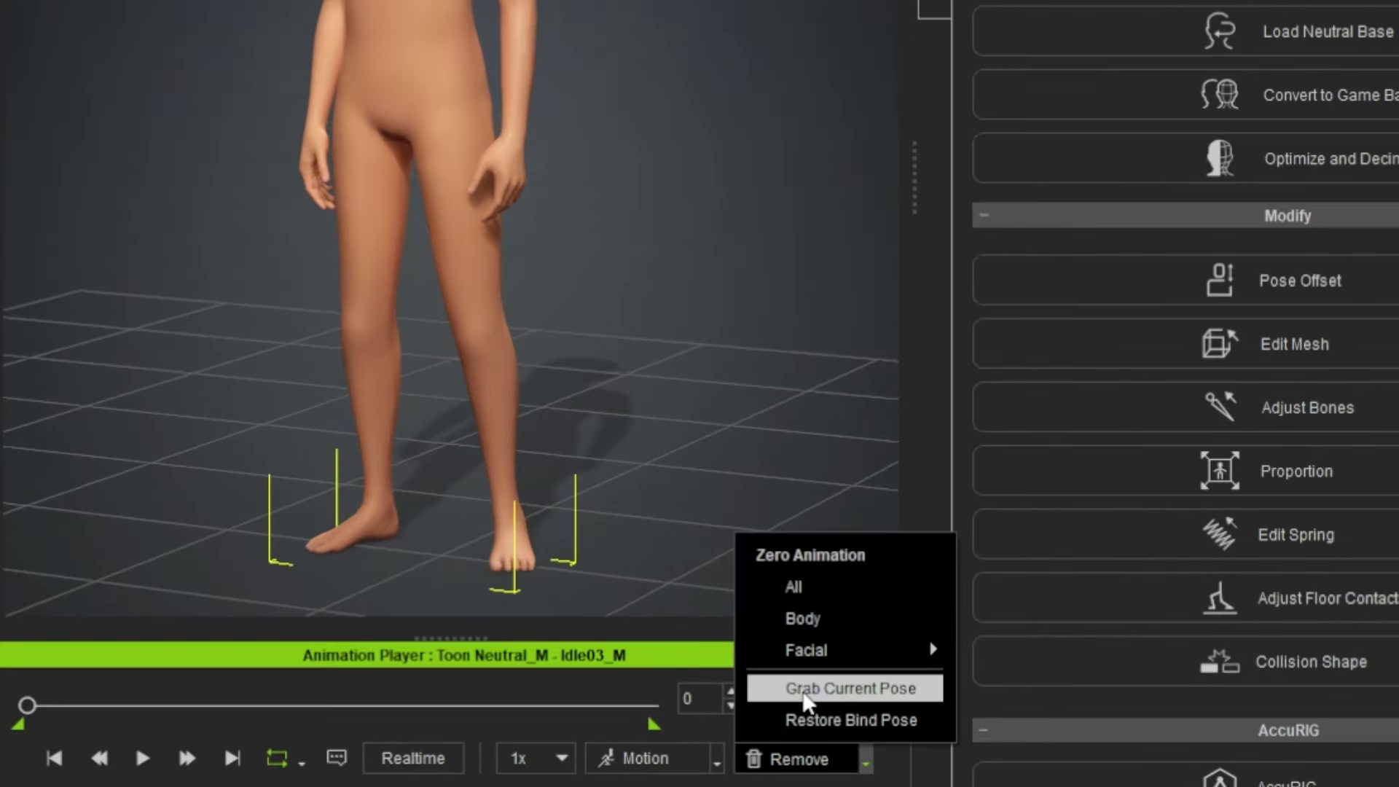
pyautogui.click(878, 730)
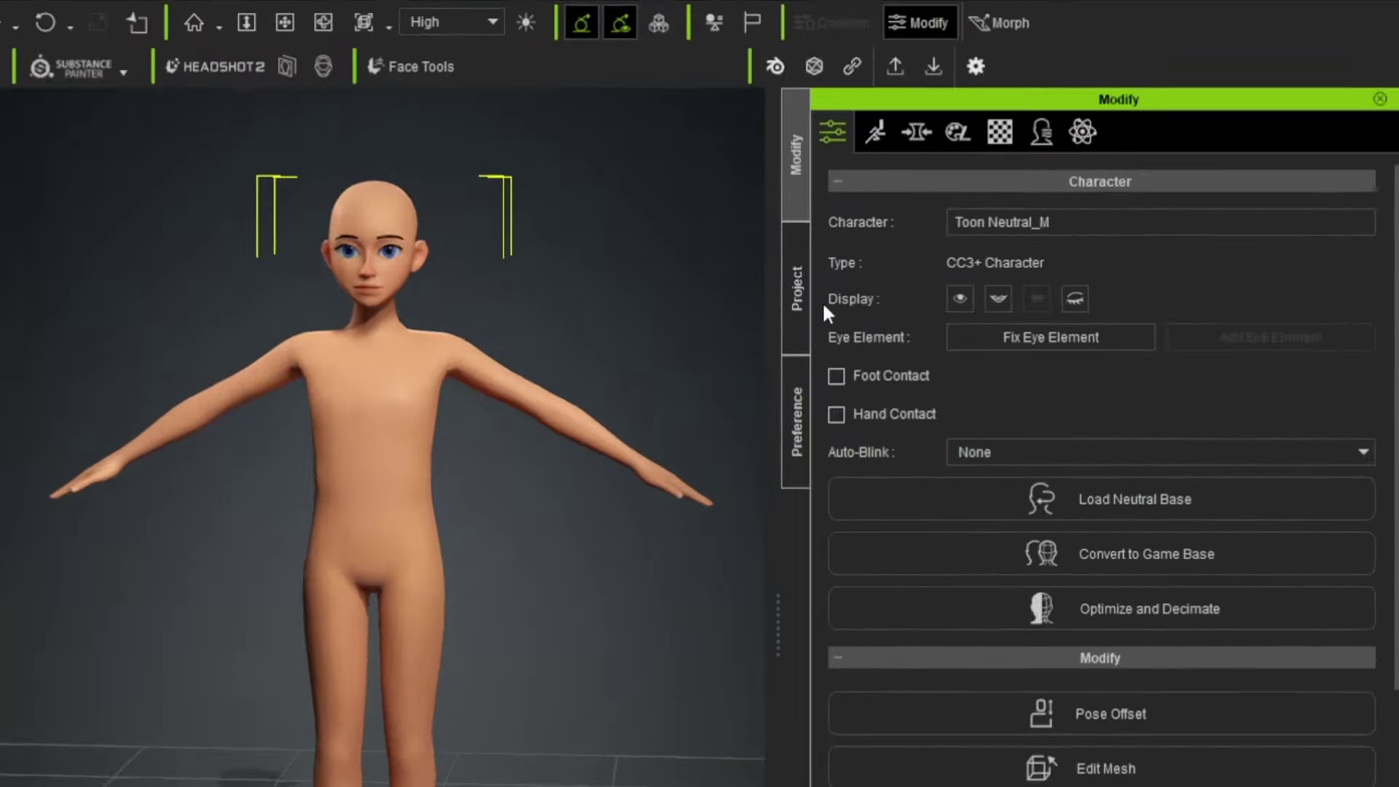
# Step: Start a new morph slider named Mutant in the Body category
pyautogui.click(1073, 102)
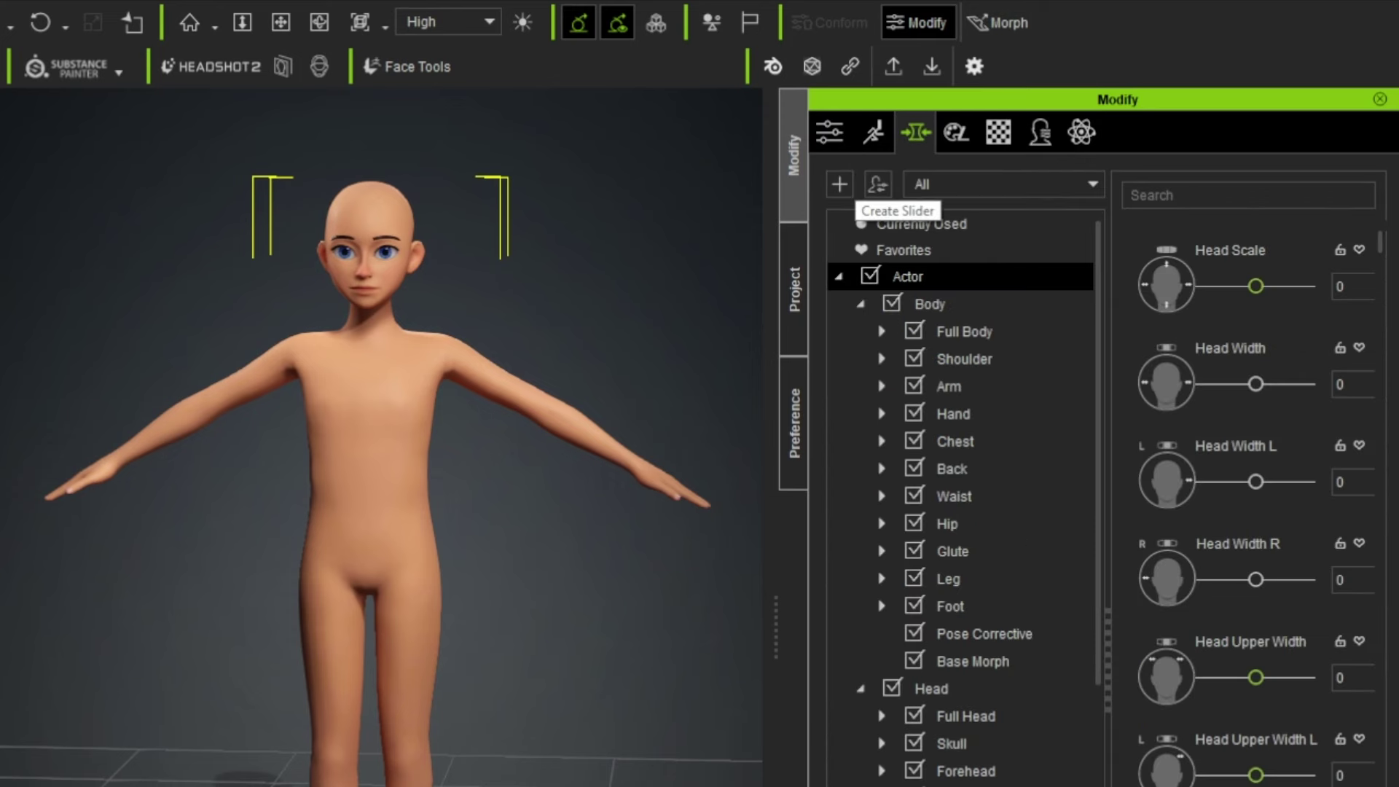
pyautogui.click(840, 184)
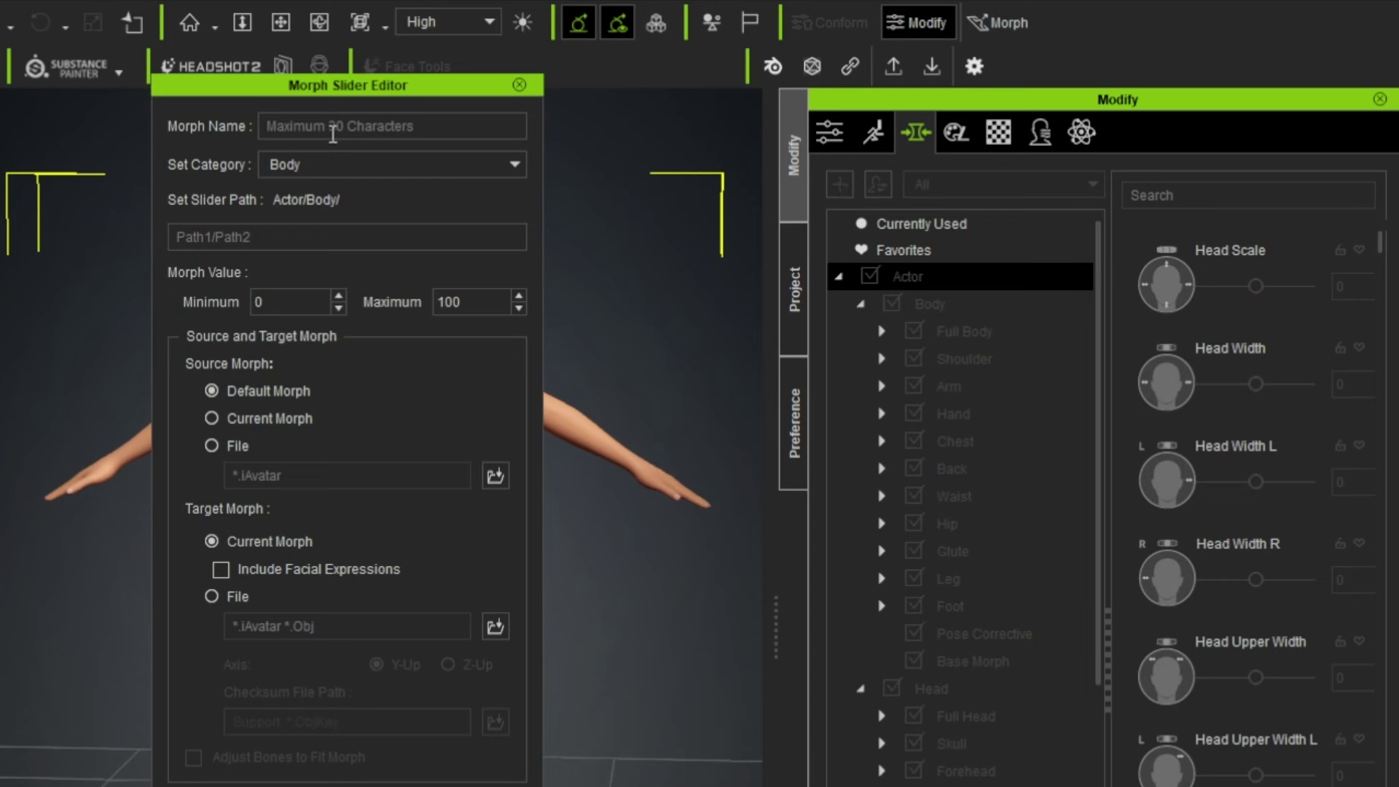
pyautogui.write('Mutant')
# Step: Set the target morph source to File and load Toon Neutral_M_Mutant.obj
pyautogui.click(234, 595)
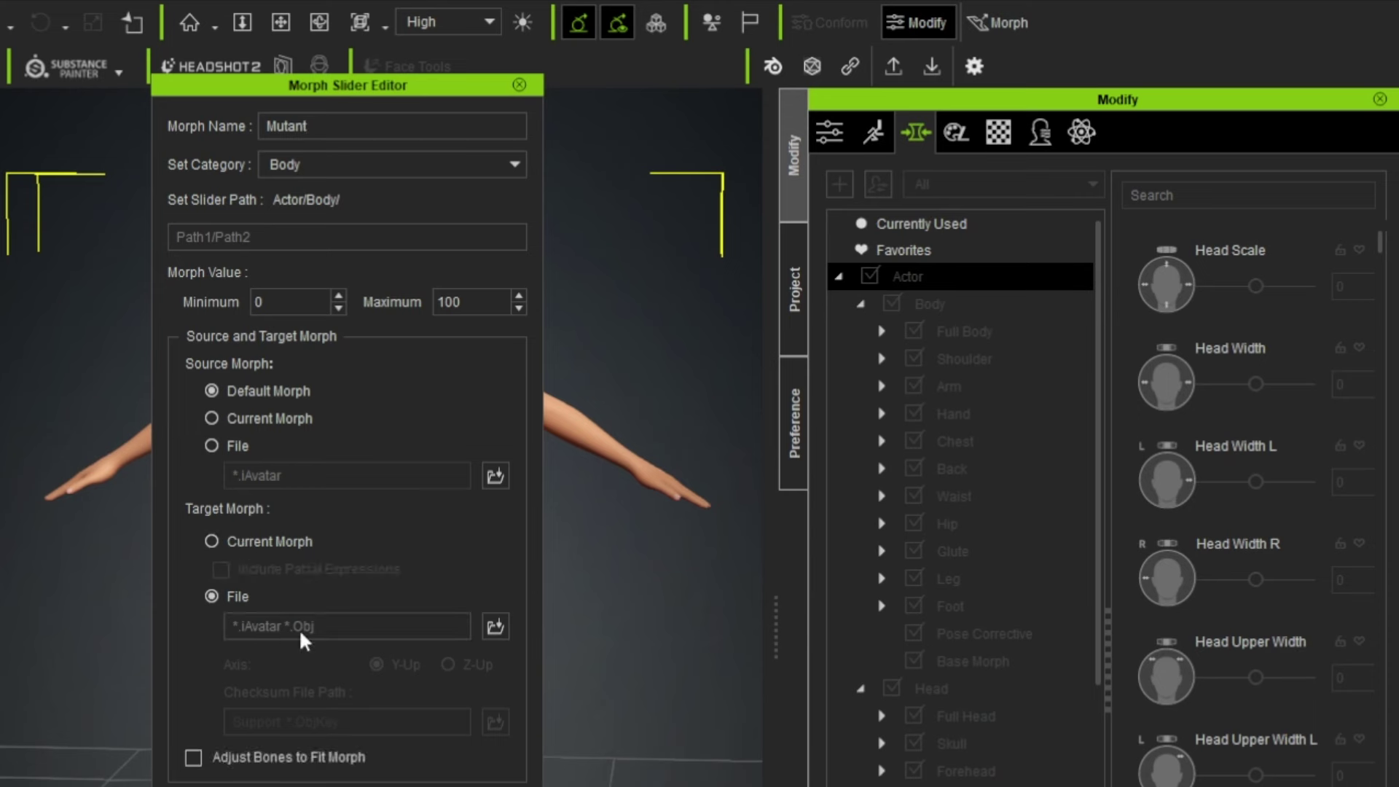
pyautogui.click(496, 626)
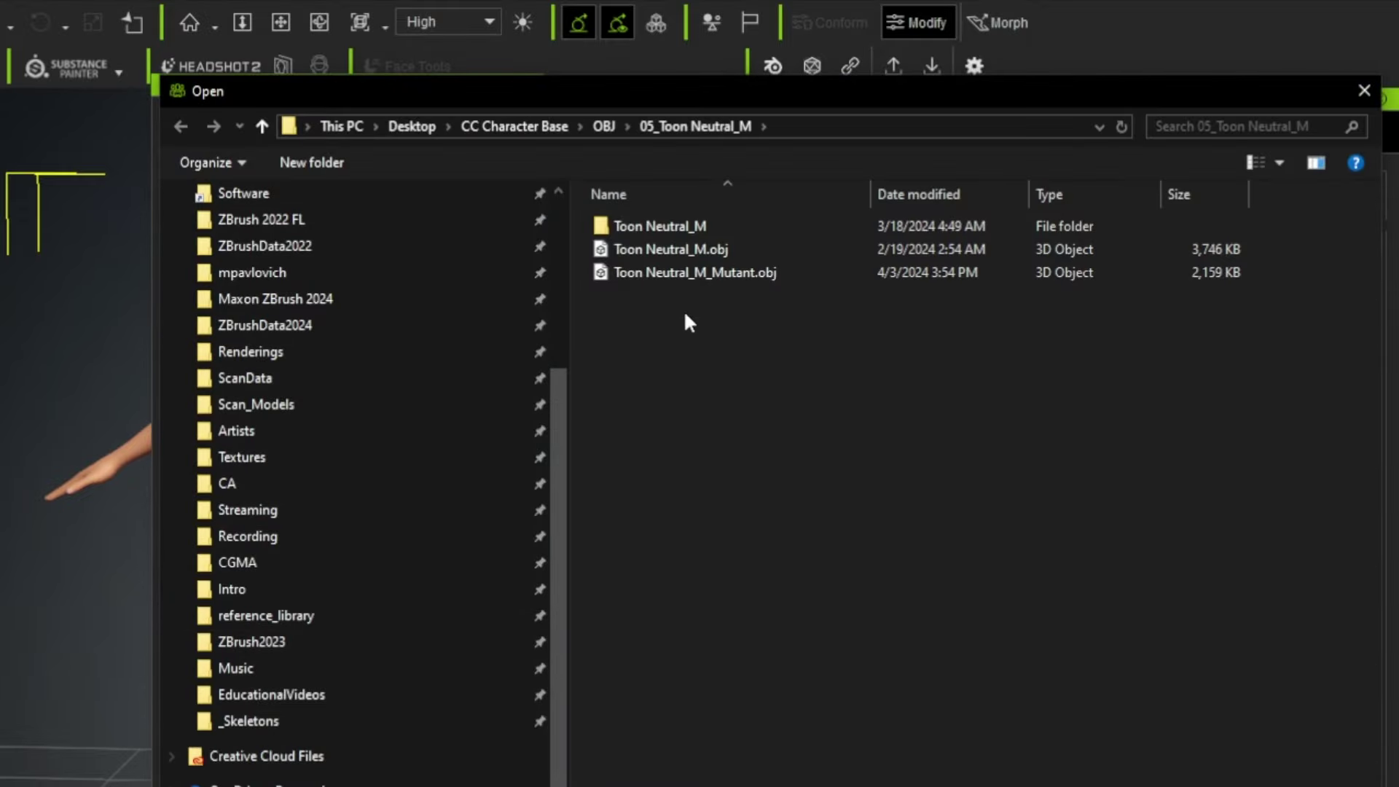
pyautogui.doubleClick(740, 273)
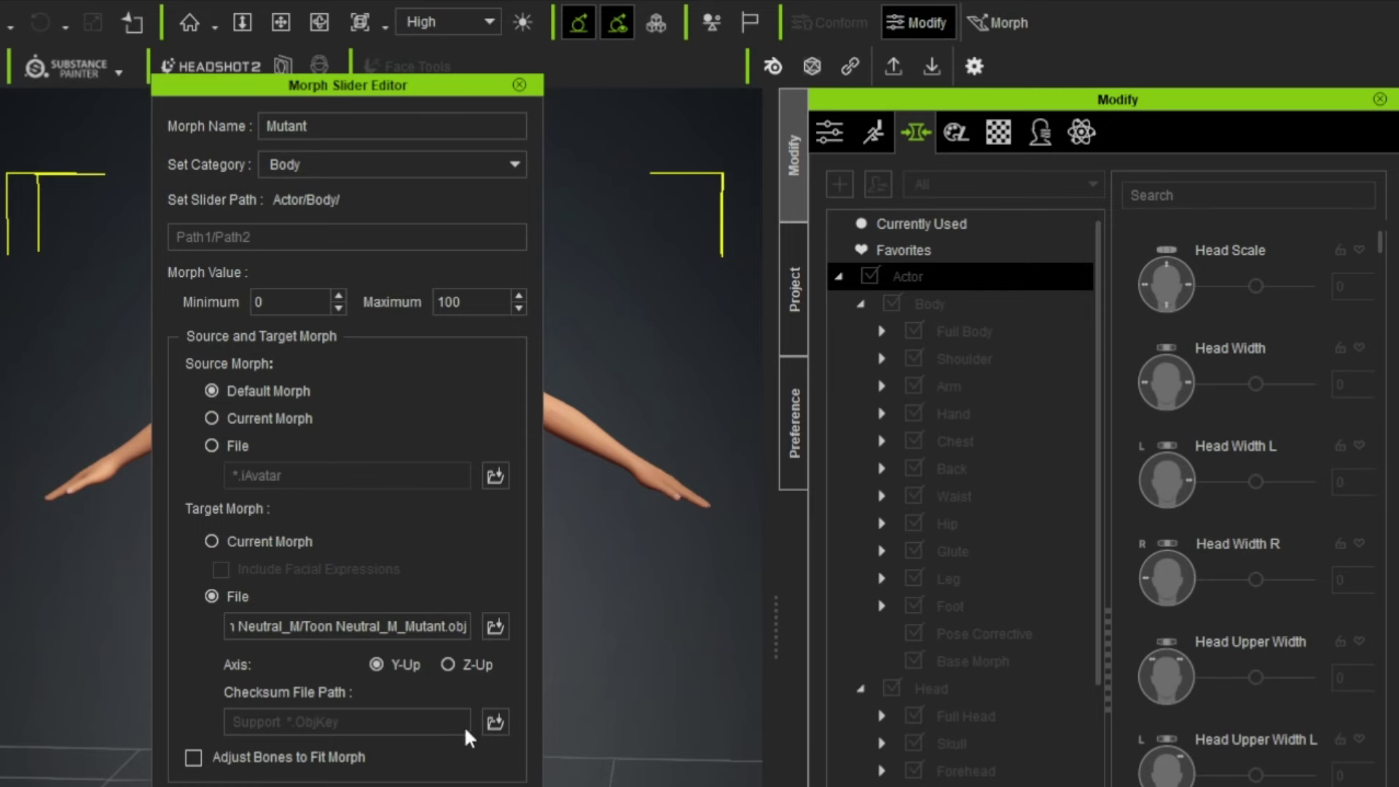
# Step: Load Toon Neutral_M.ObjKey as the checksum file, enable Adjust Bones to Fit Morph, and create the Mutant slider
pyautogui.click(496, 722)
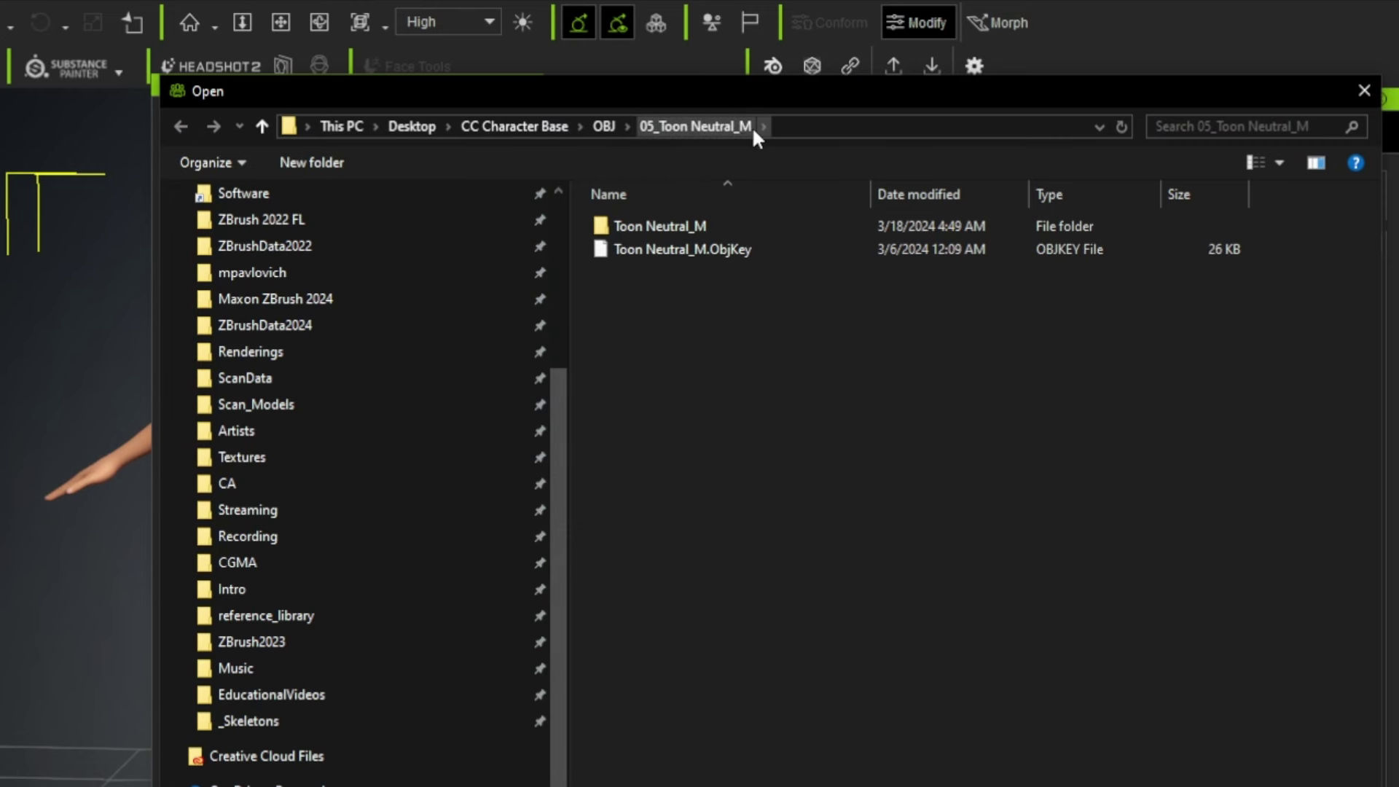
pyautogui.doubleClick(727, 251)
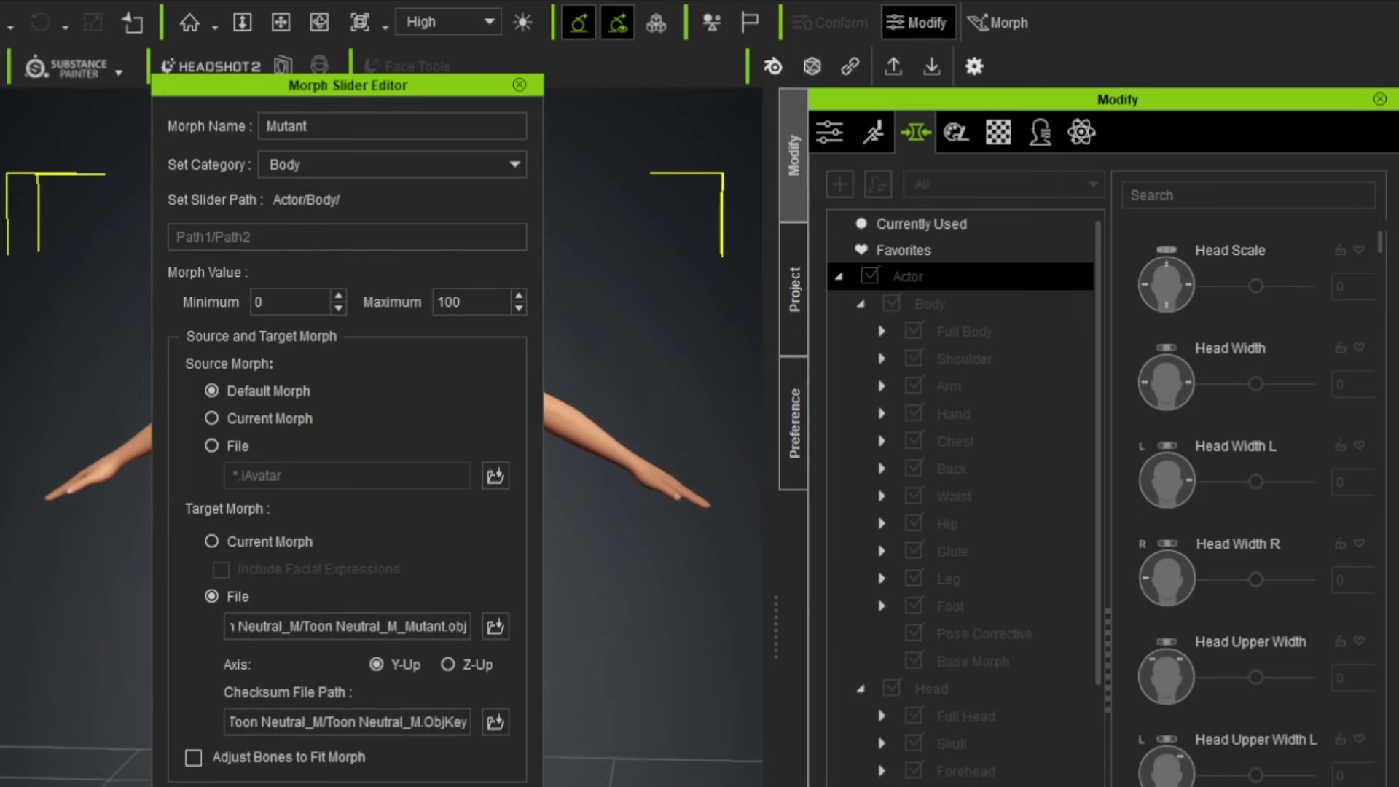
pyautogui.click(194, 758)
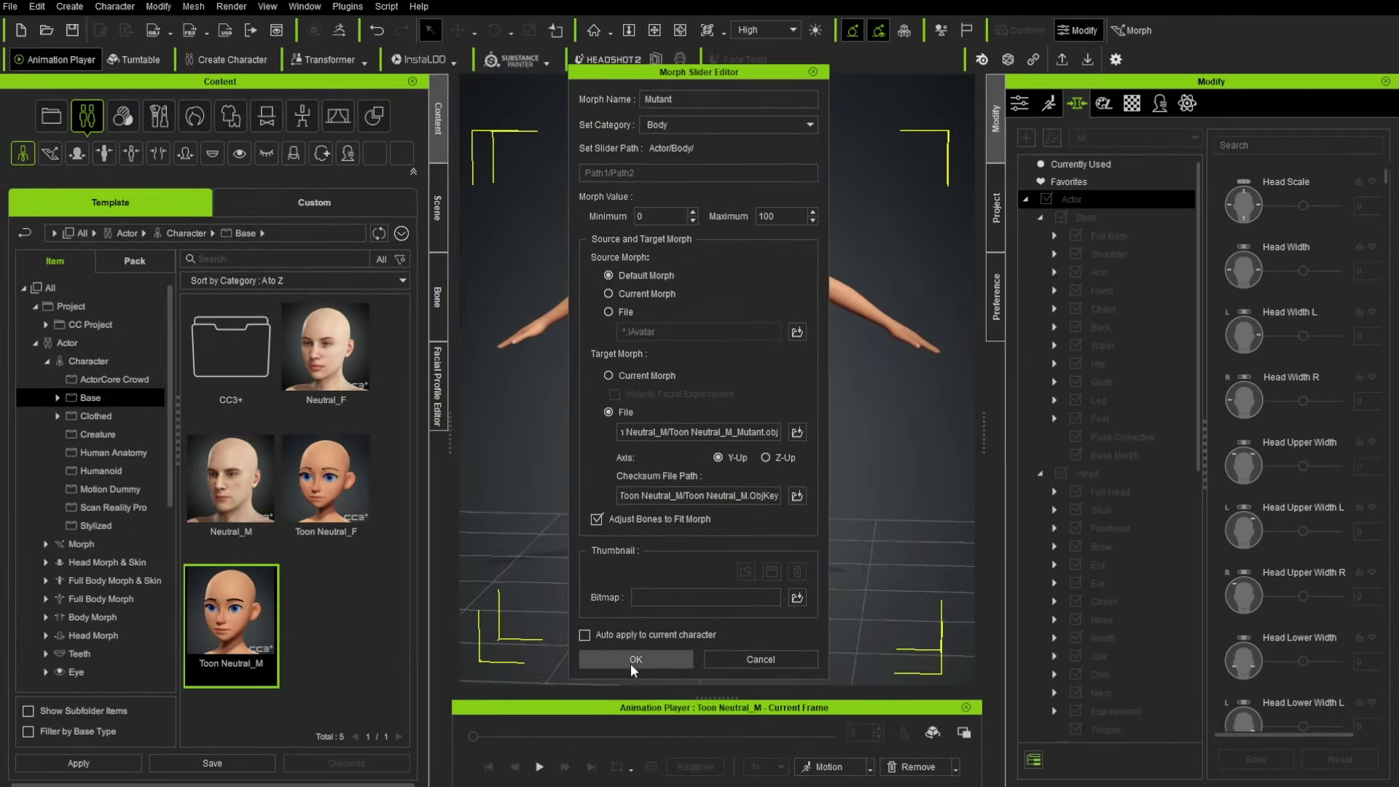
pyautogui.click(633, 661)
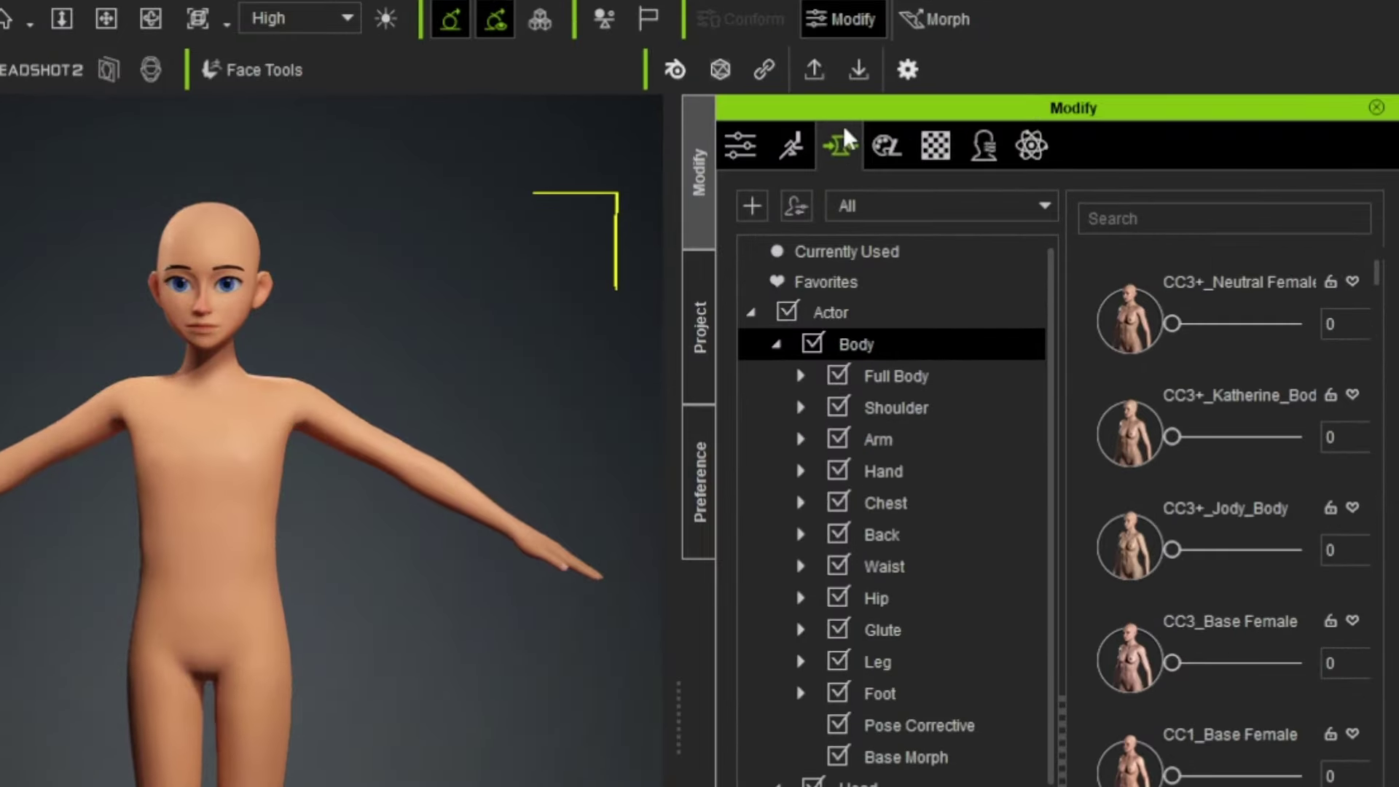
# Step: Set both currently used Toon Neutral Male morphs, head and body, to 0
pyautogui.click(875, 255)
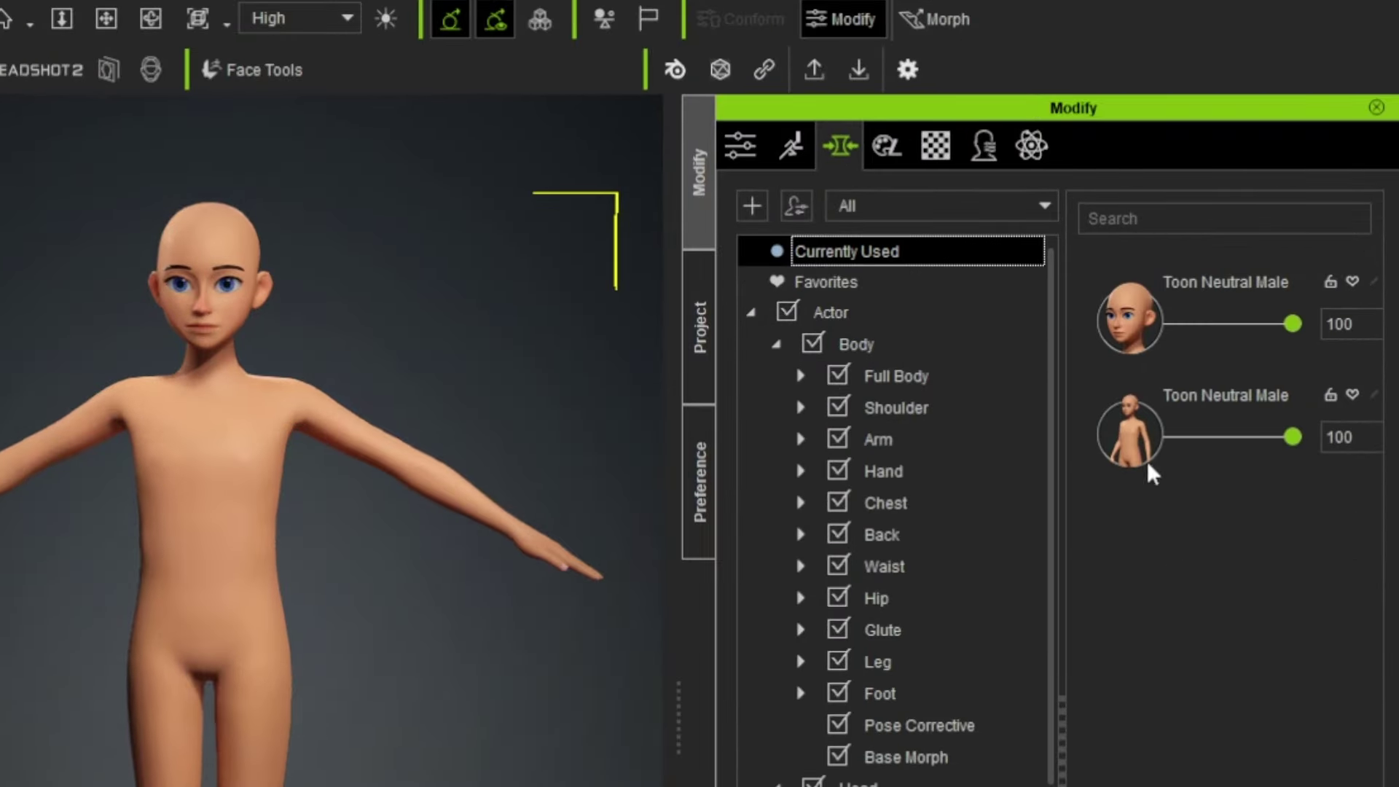
pyautogui.moveTo(1292, 323); pyautogui.dragTo(1135, 336)
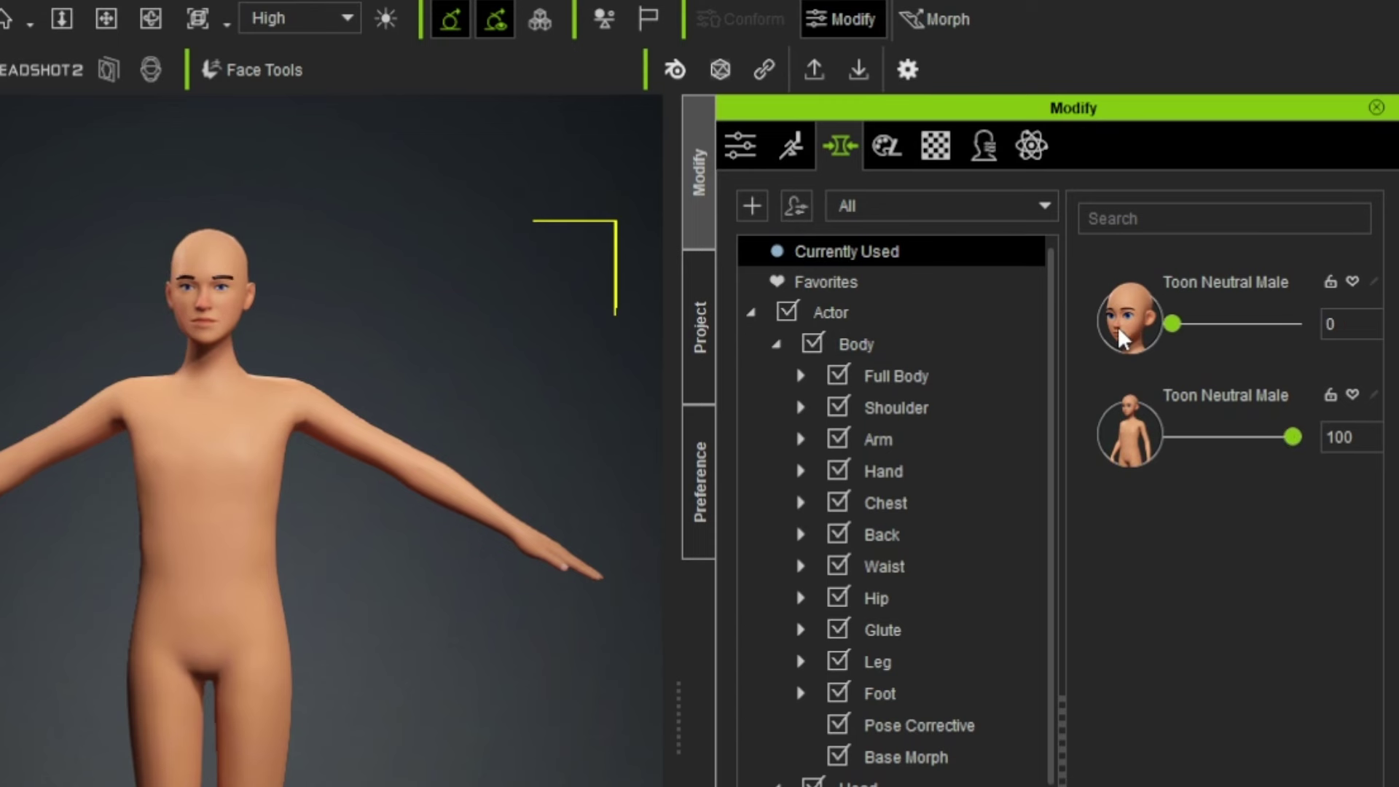
pyautogui.moveTo(1292, 437); pyautogui.dragTo(1152, 451)
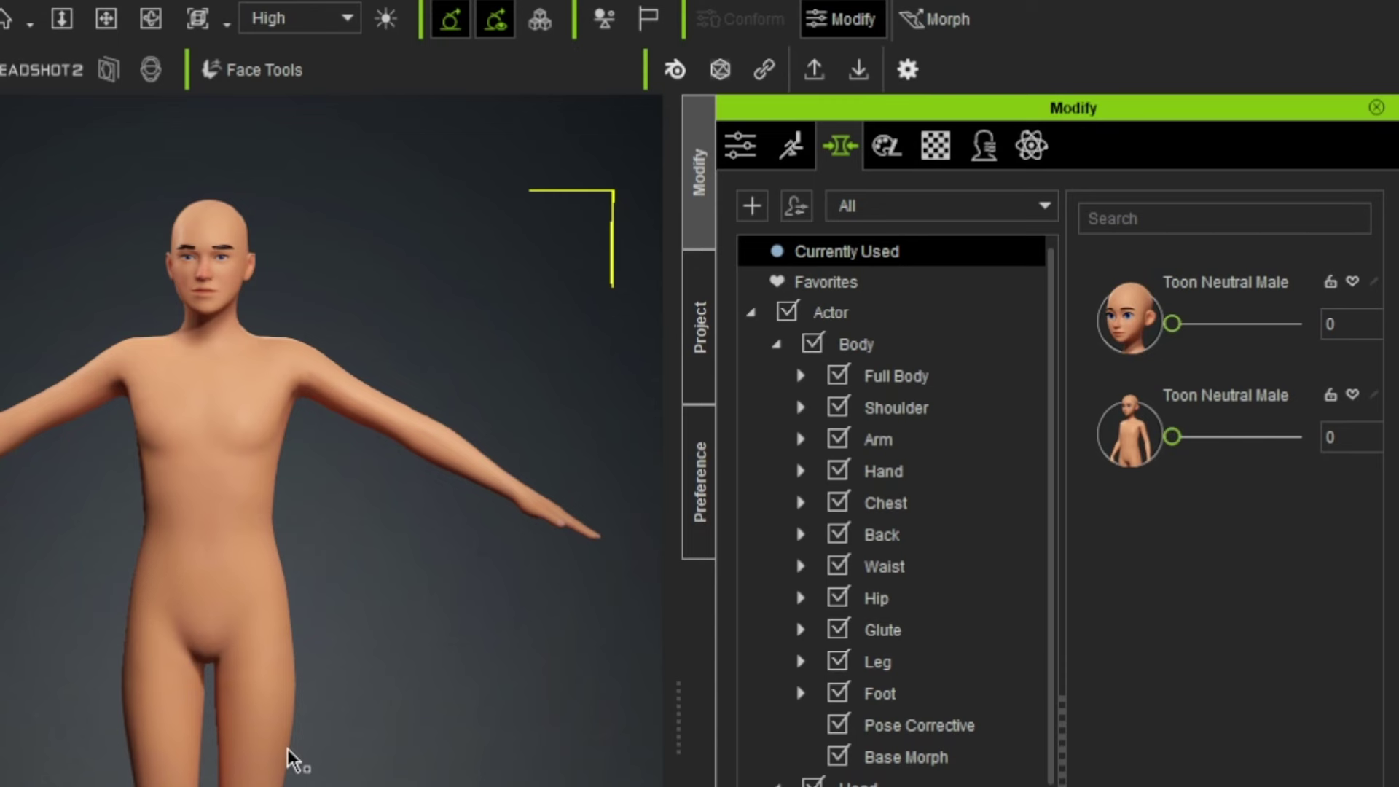
# Step: Search all Actor morphs for "mutant" and raise the Mutant slider to 100
pyautogui.click(863, 315)
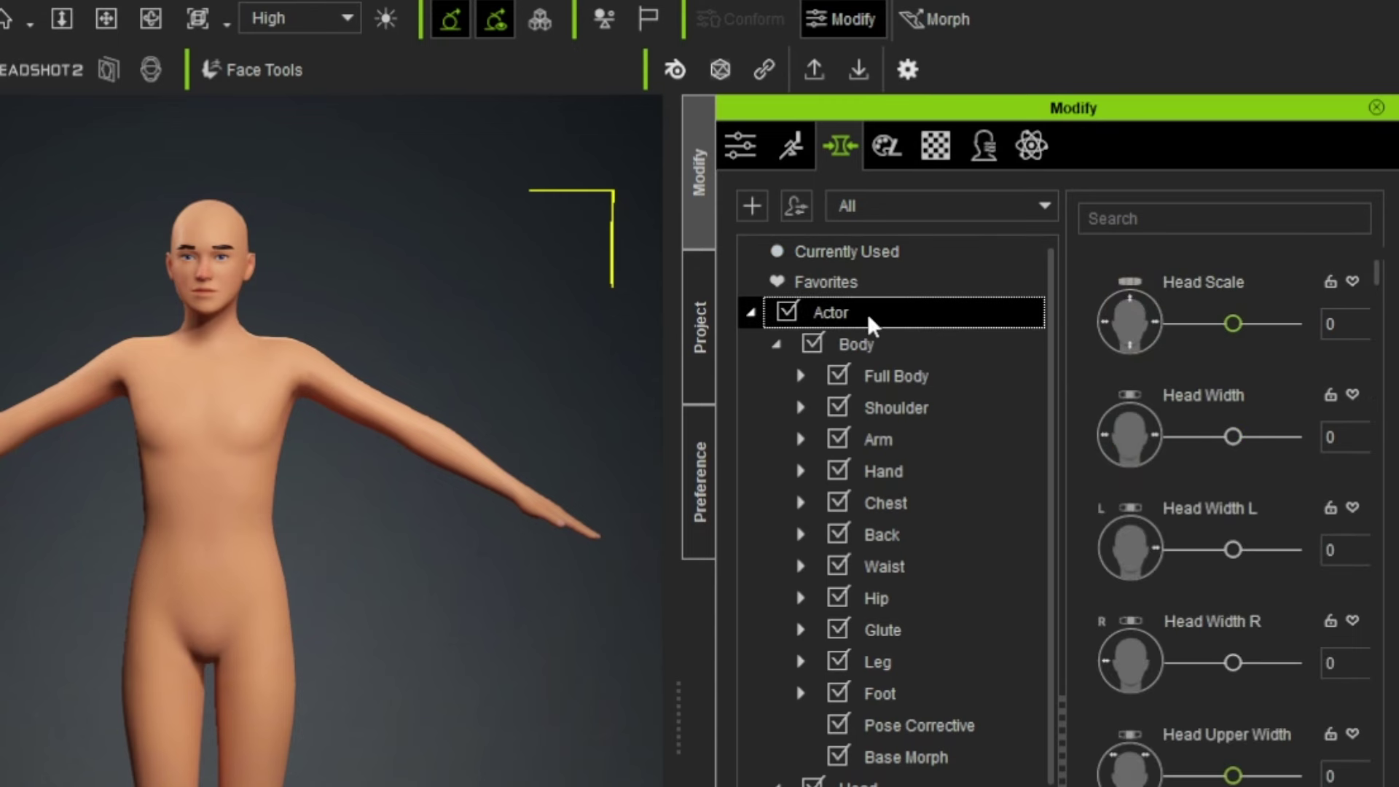
pyautogui.click(1179, 218)
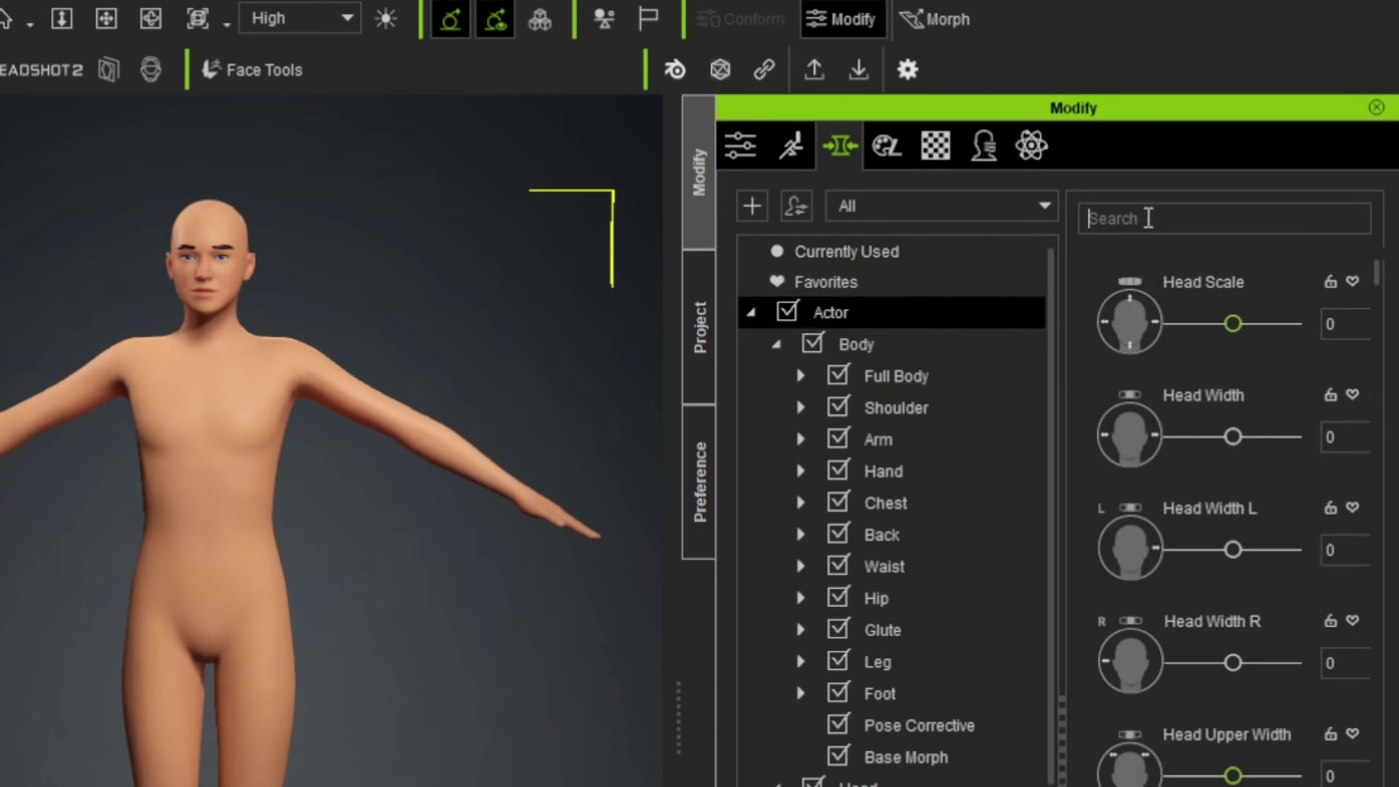
pyautogui.write('mutant')
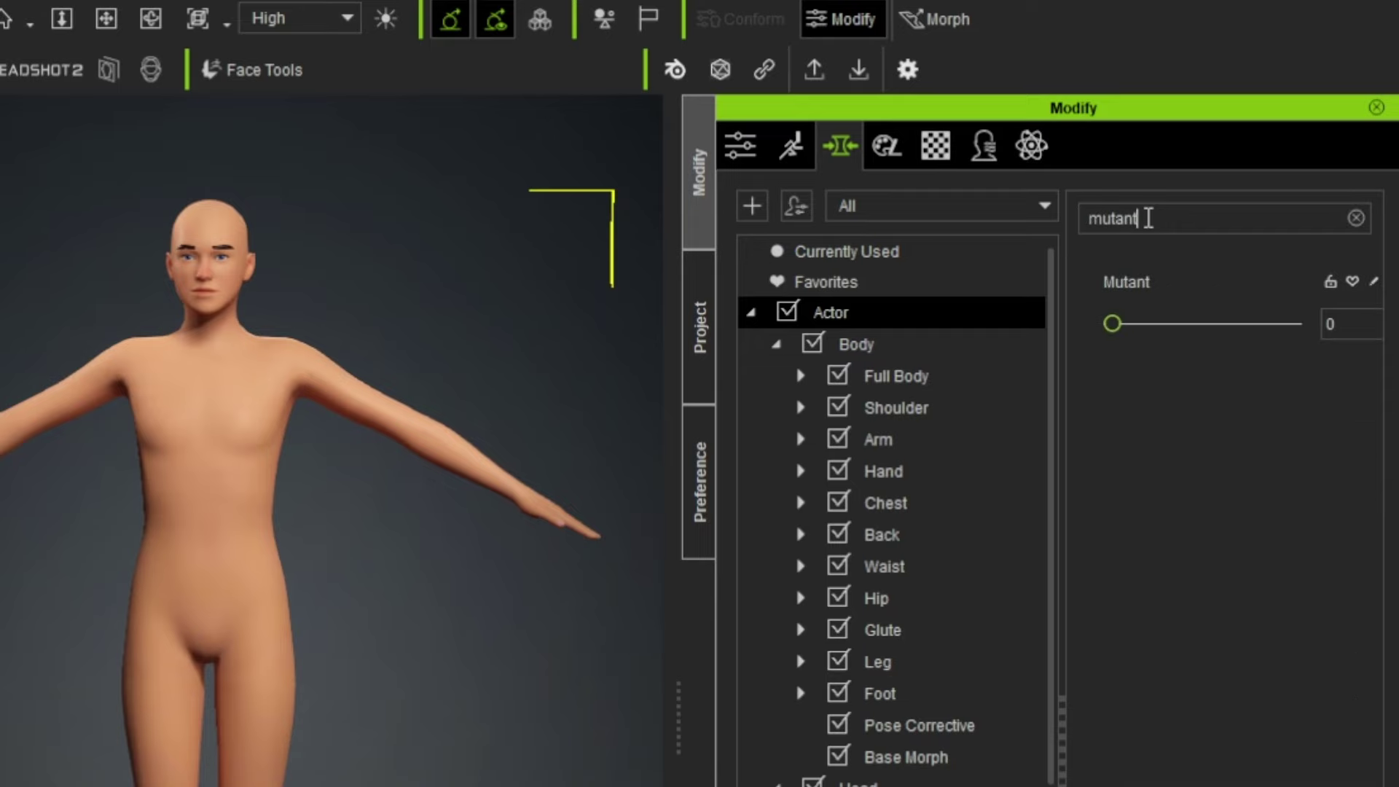
pyautogui.moveTo(1114, 323); pyautogui.dragTo(1318, 338)
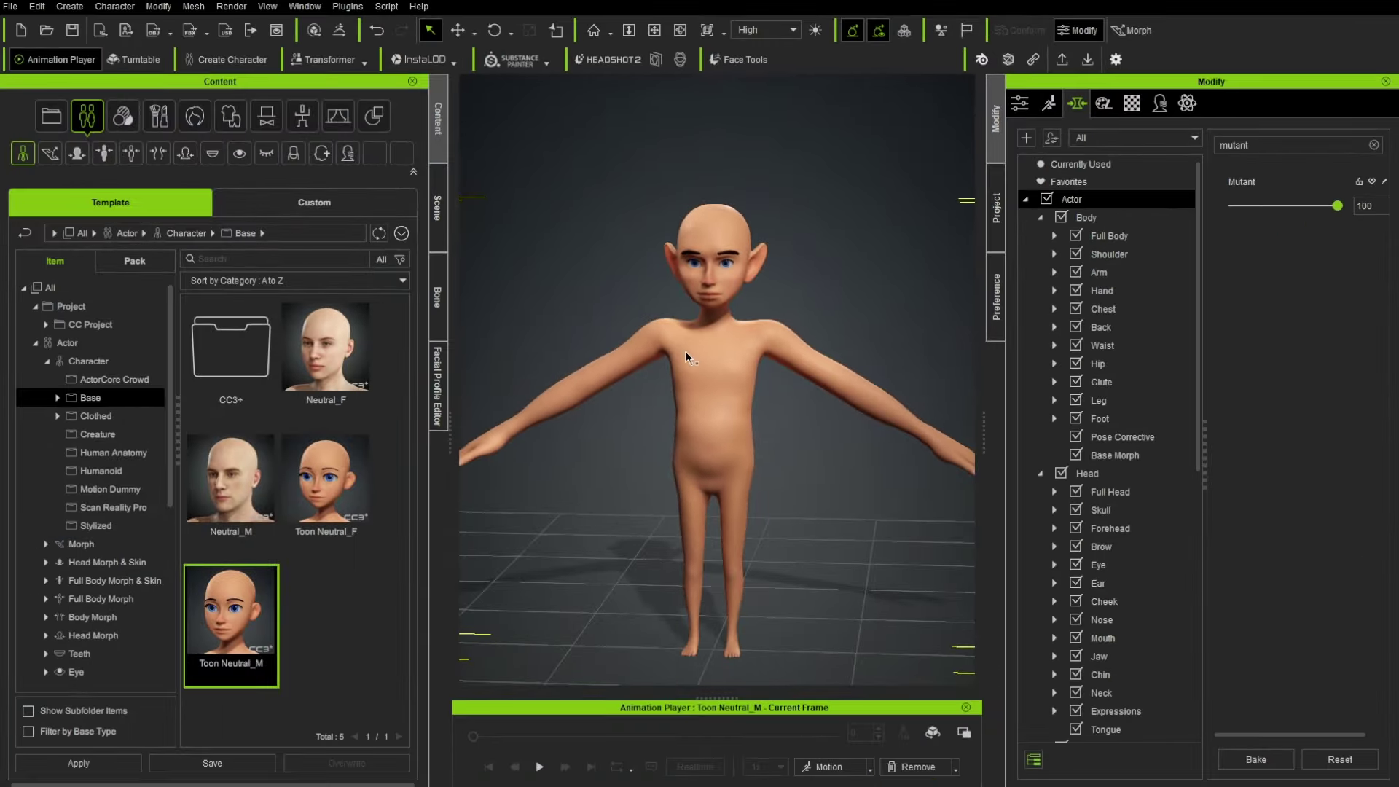
pyautogui.moveTo(813, 353); pyautogui.dragTo(761, 414, button='right')
pyautogui.moveTo(761, 414); pyautogui.dragTo(777, 377, button='middle')
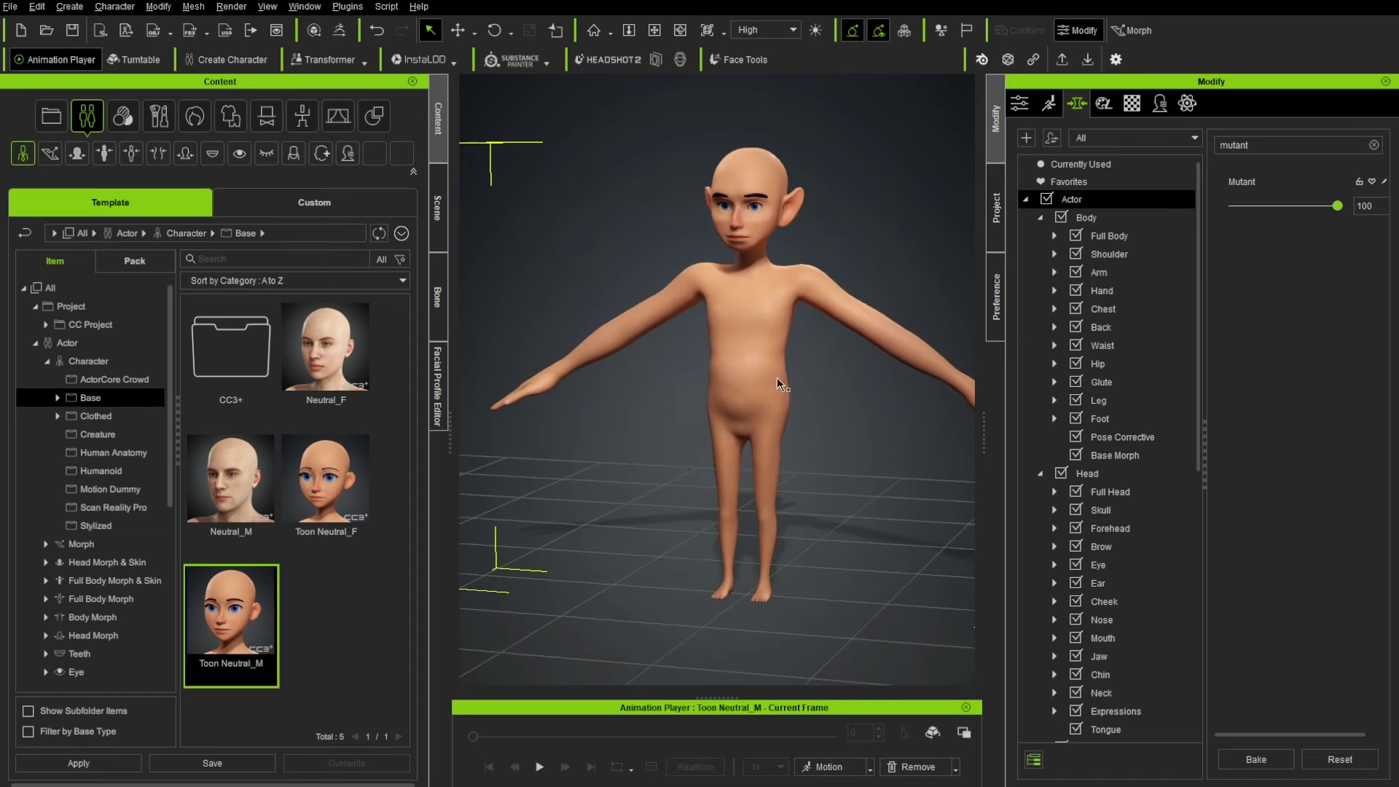
pyautogui.scroll(3, 745, 325)
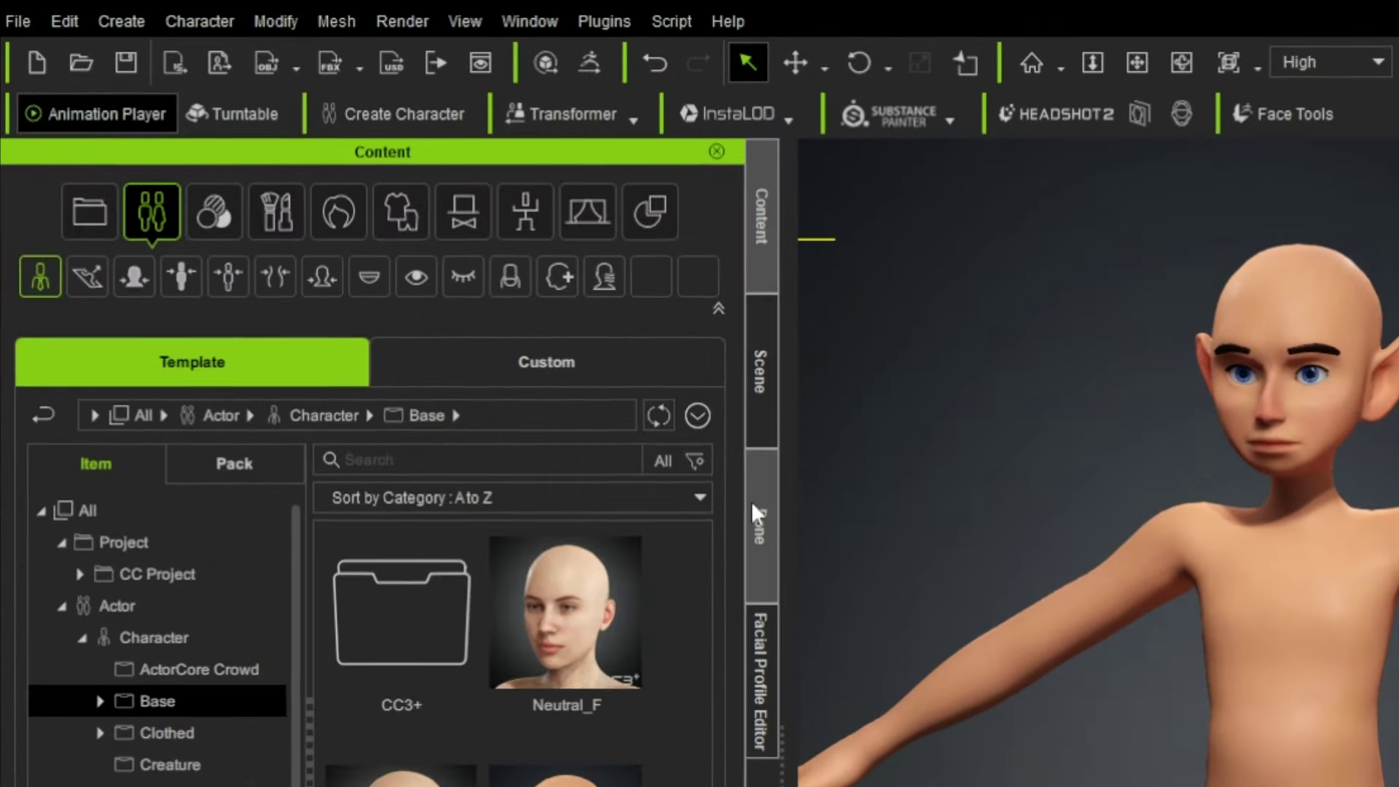
# Step: Display the bones in the viewport and examine how the skeleton fits the morphed body from several angles
pyautogui.click(444, 297)
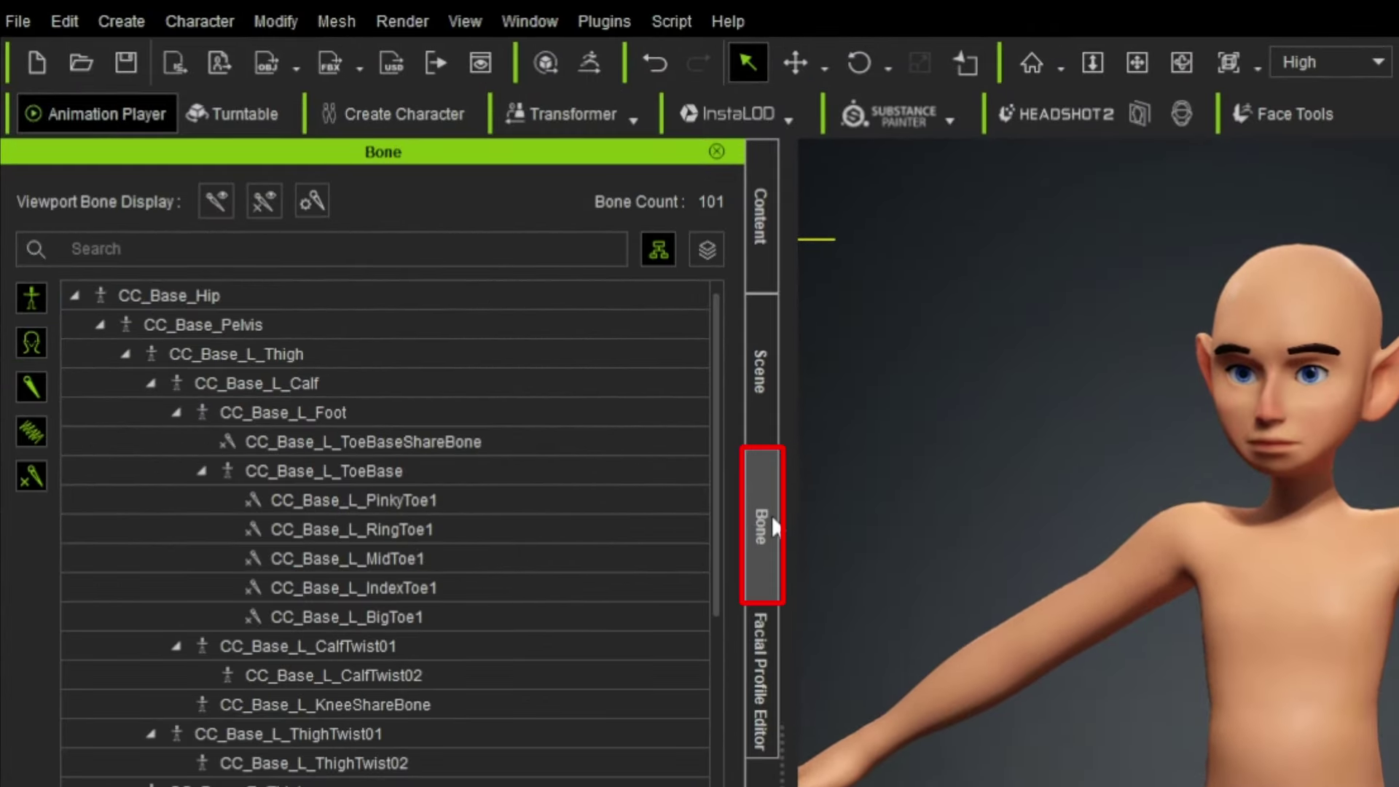
pyautogui.click(554, 23)
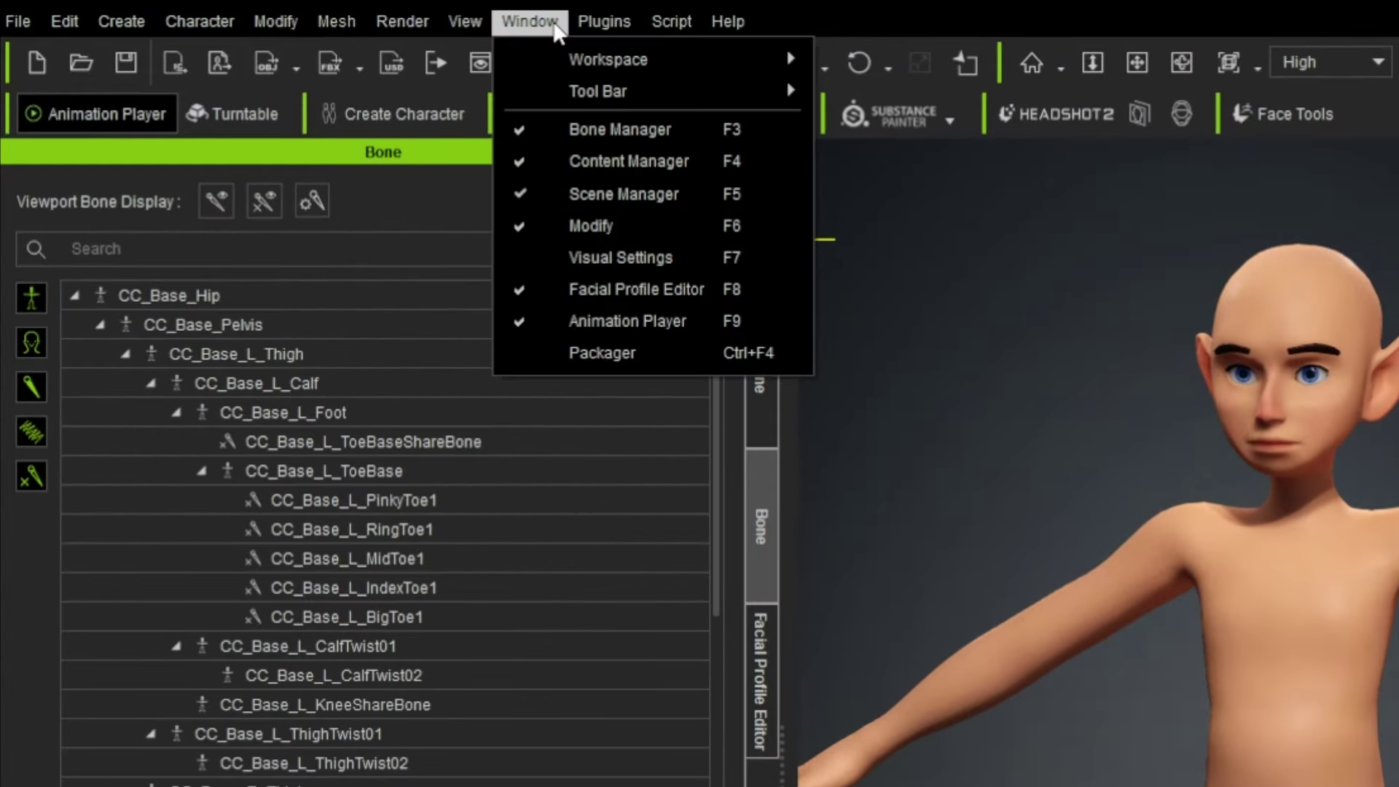
pyautogui.click(541, 29)
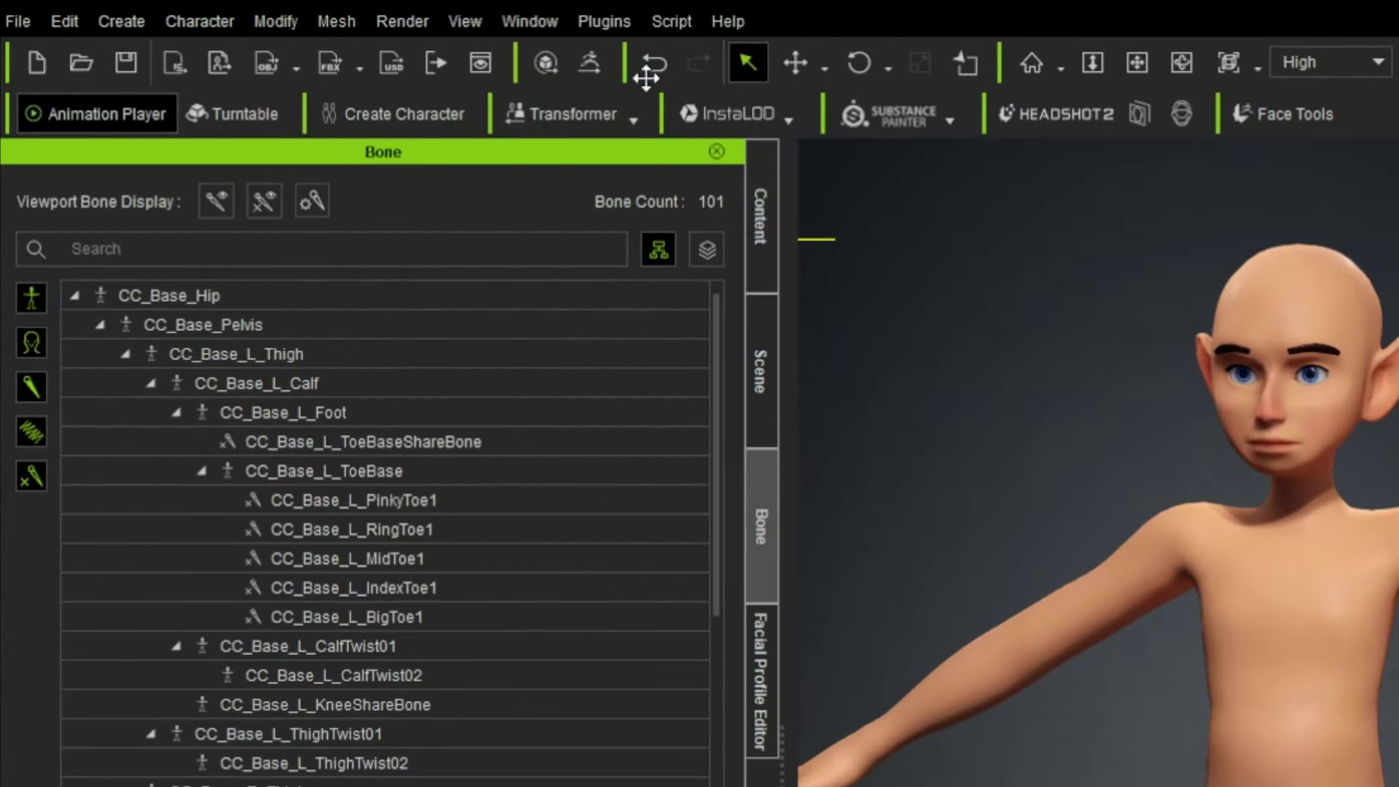
pyautogui.click(216, 200)
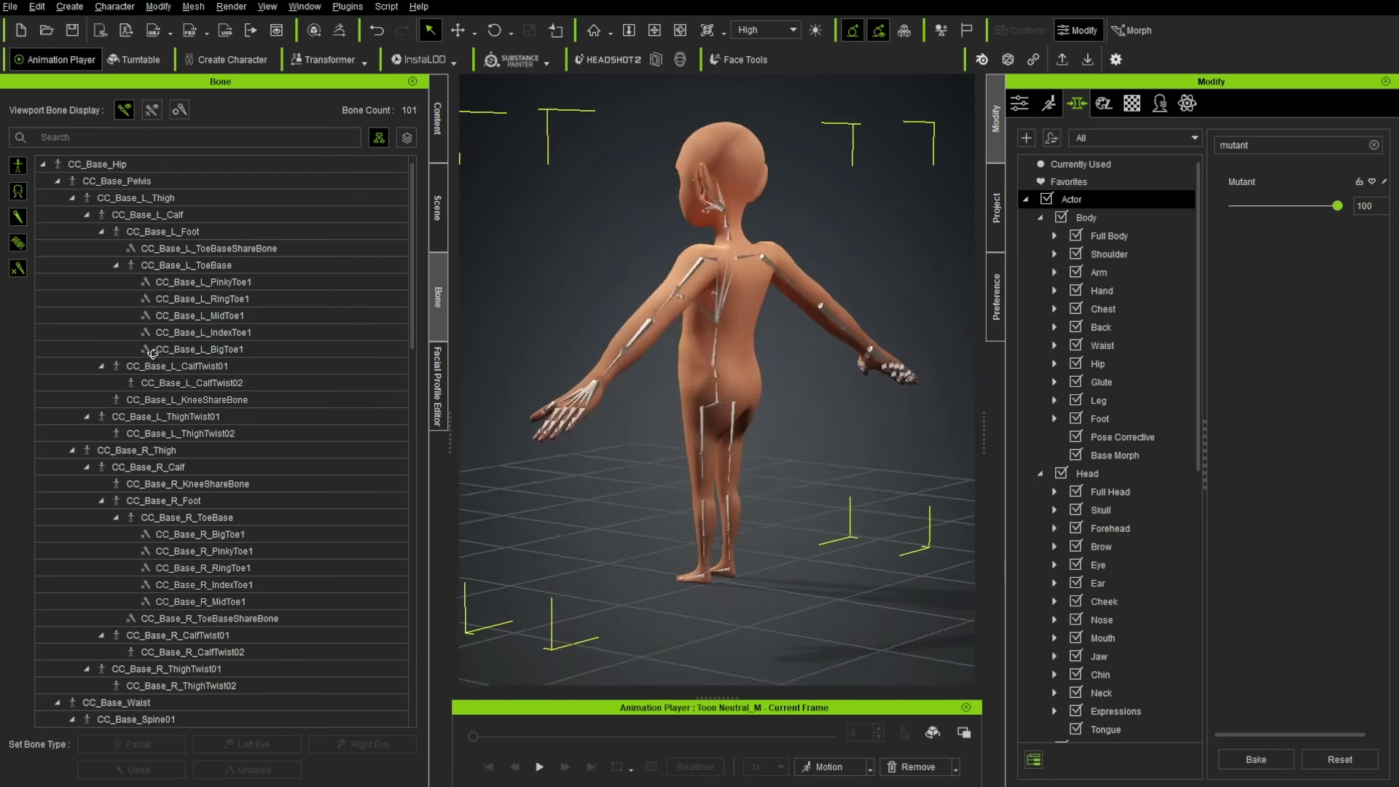
pyautogui.moveTo(932, 348); pyautogui.dragTo(792, 271, button='right')
pyautogui.scroll(-2, 800, 428)
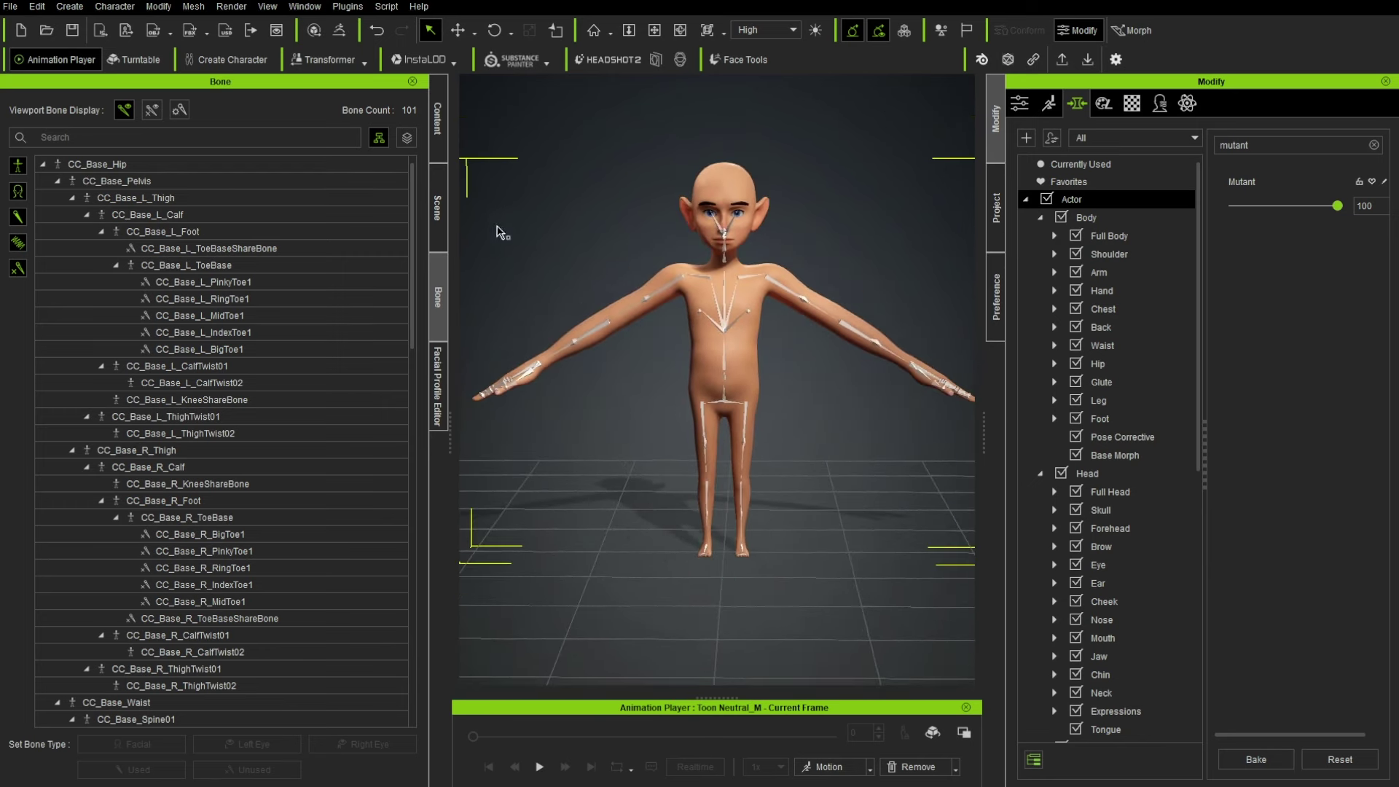
# Step: Hide the viewport bones and return to the base character content library
pyautogui.click(437, 121)
pyautogui.click(438, 297)
pyautogui.click(124, 110)
pyautogui.click(438, 120)
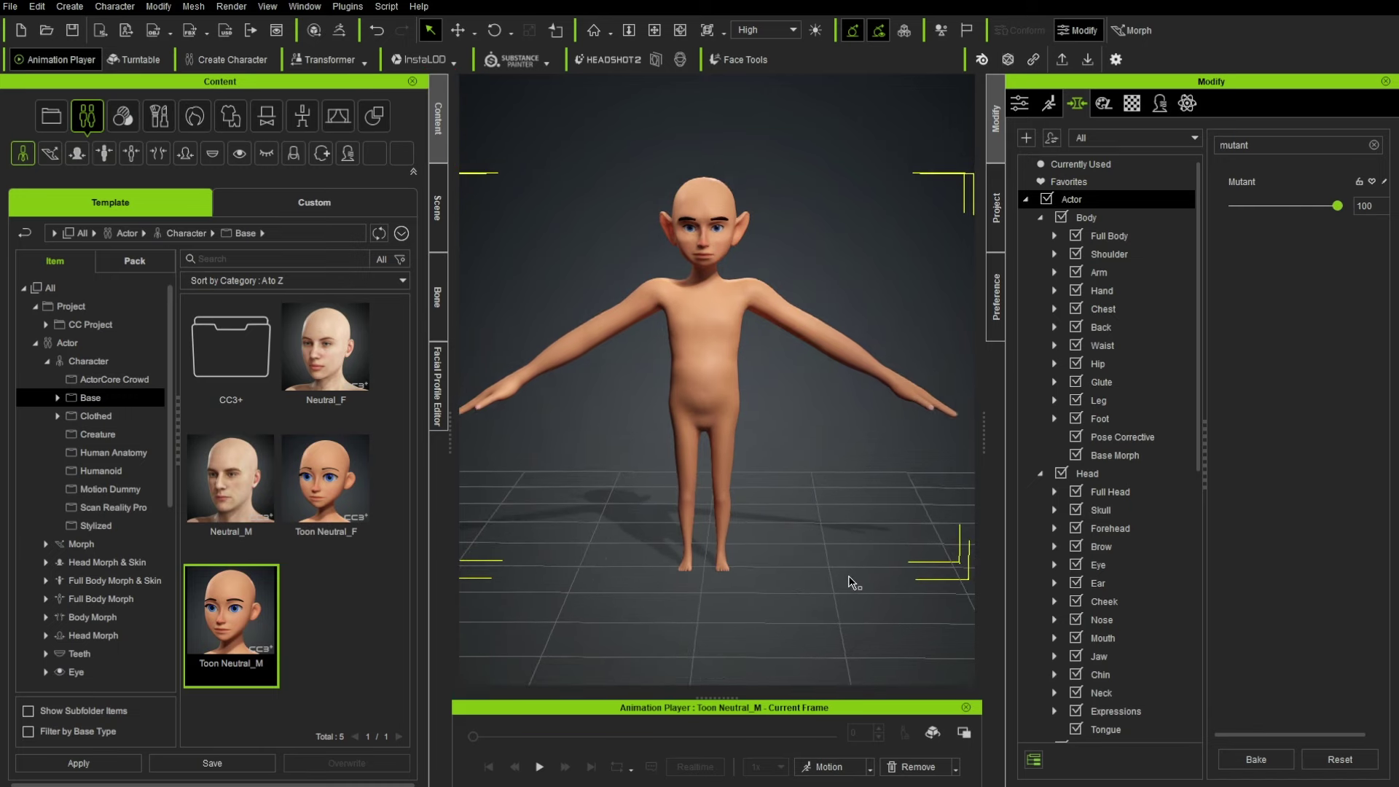
# Step: Apply the SpinAround_F soft physics motion to the character and play it to check the deformation
pyautogui.click(832, 763)
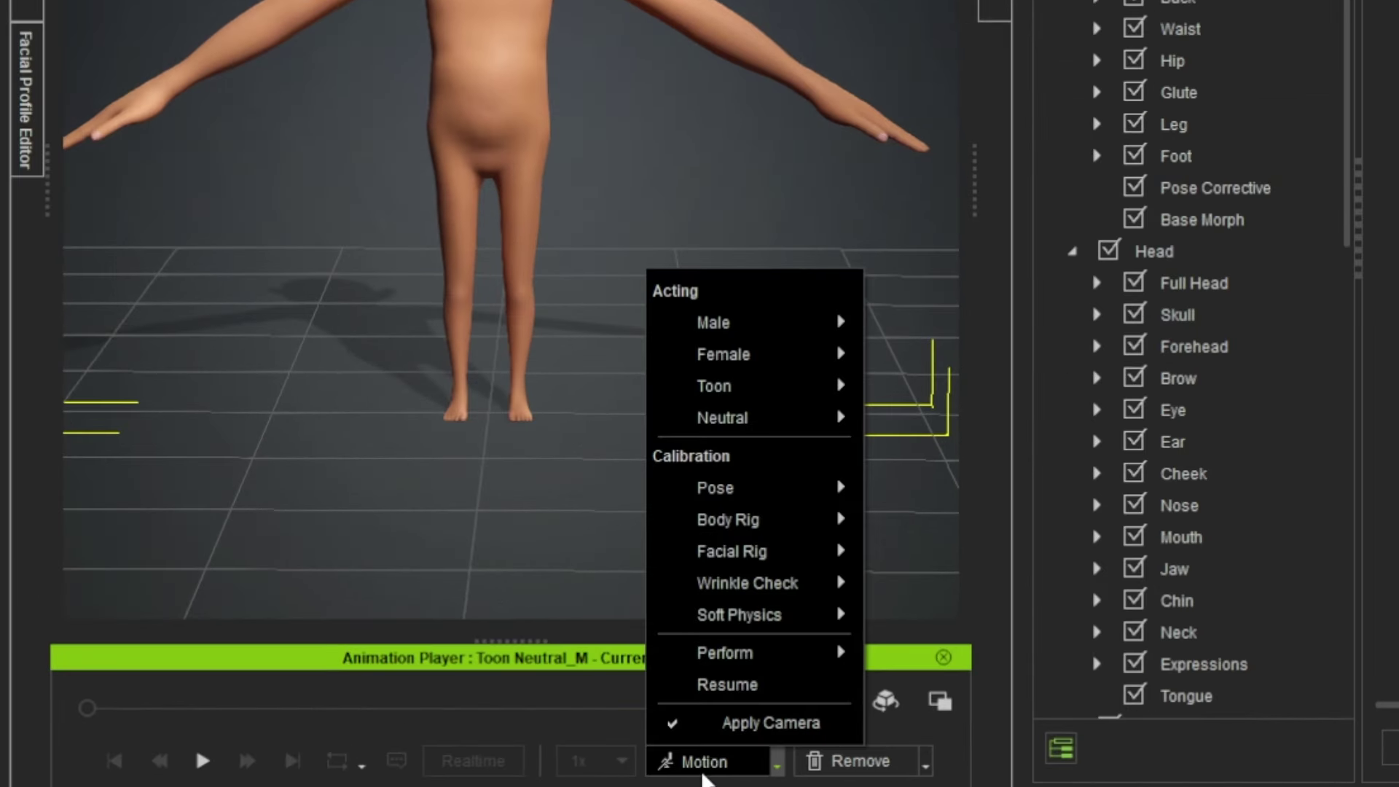
pyautogui.moveTo(714, 619)
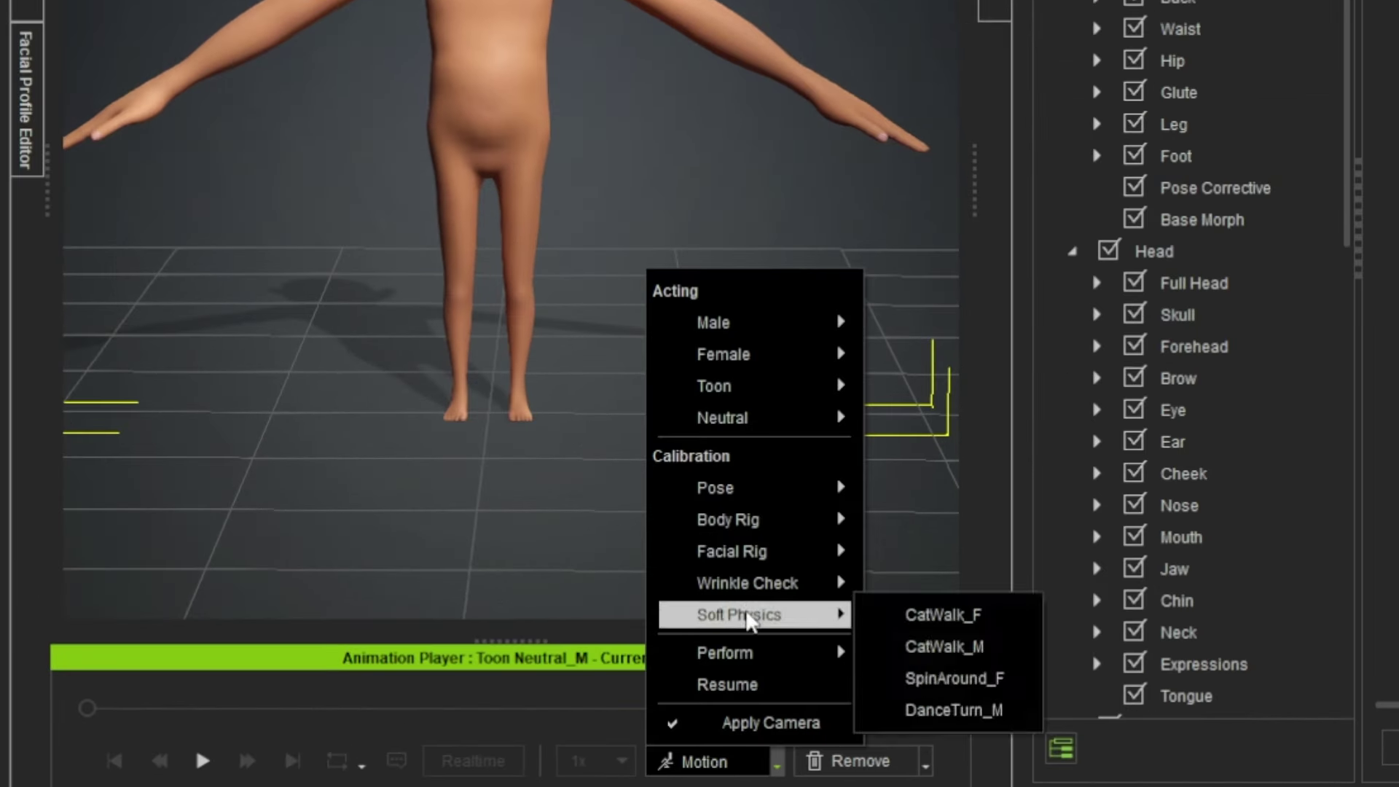
pyautogui.click(947, 678)
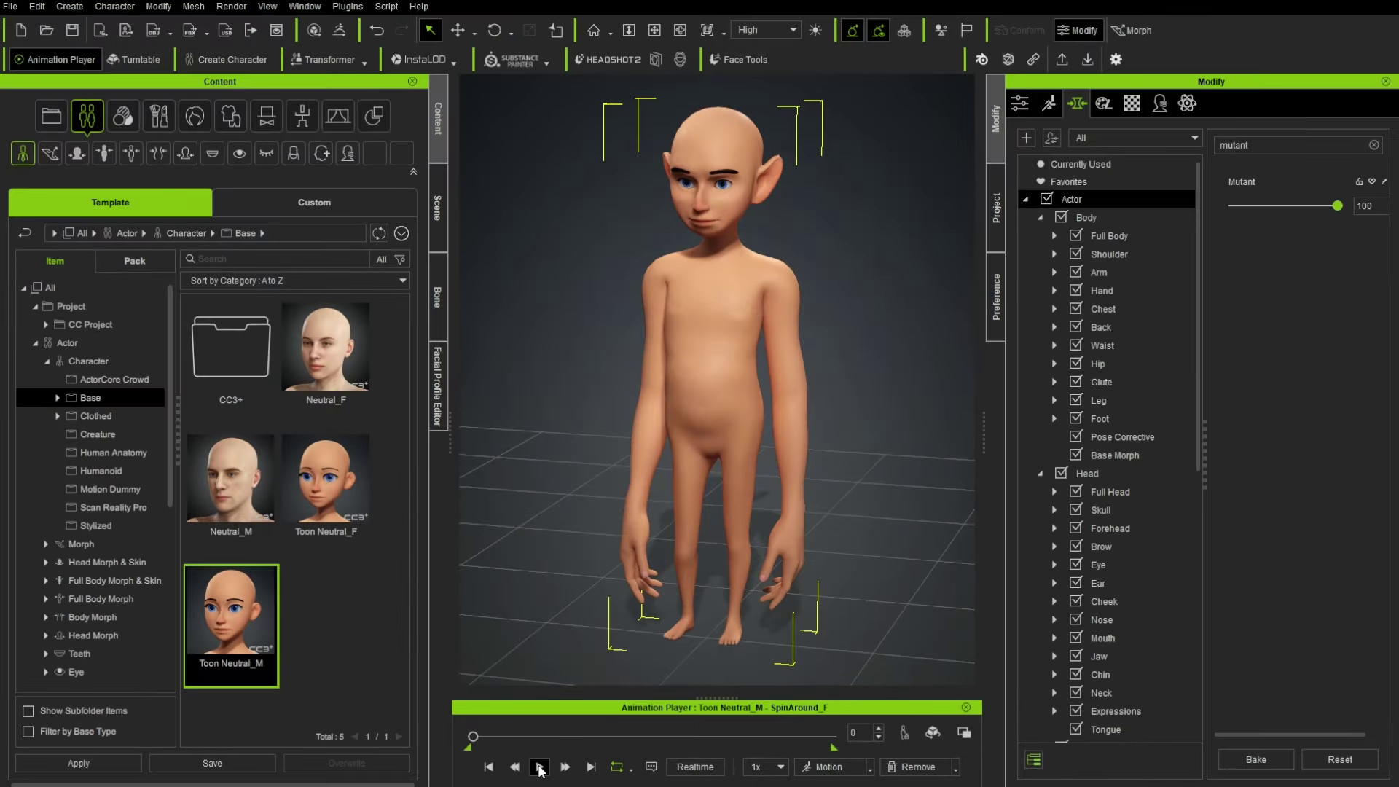
pyautogui.click(540, 767)
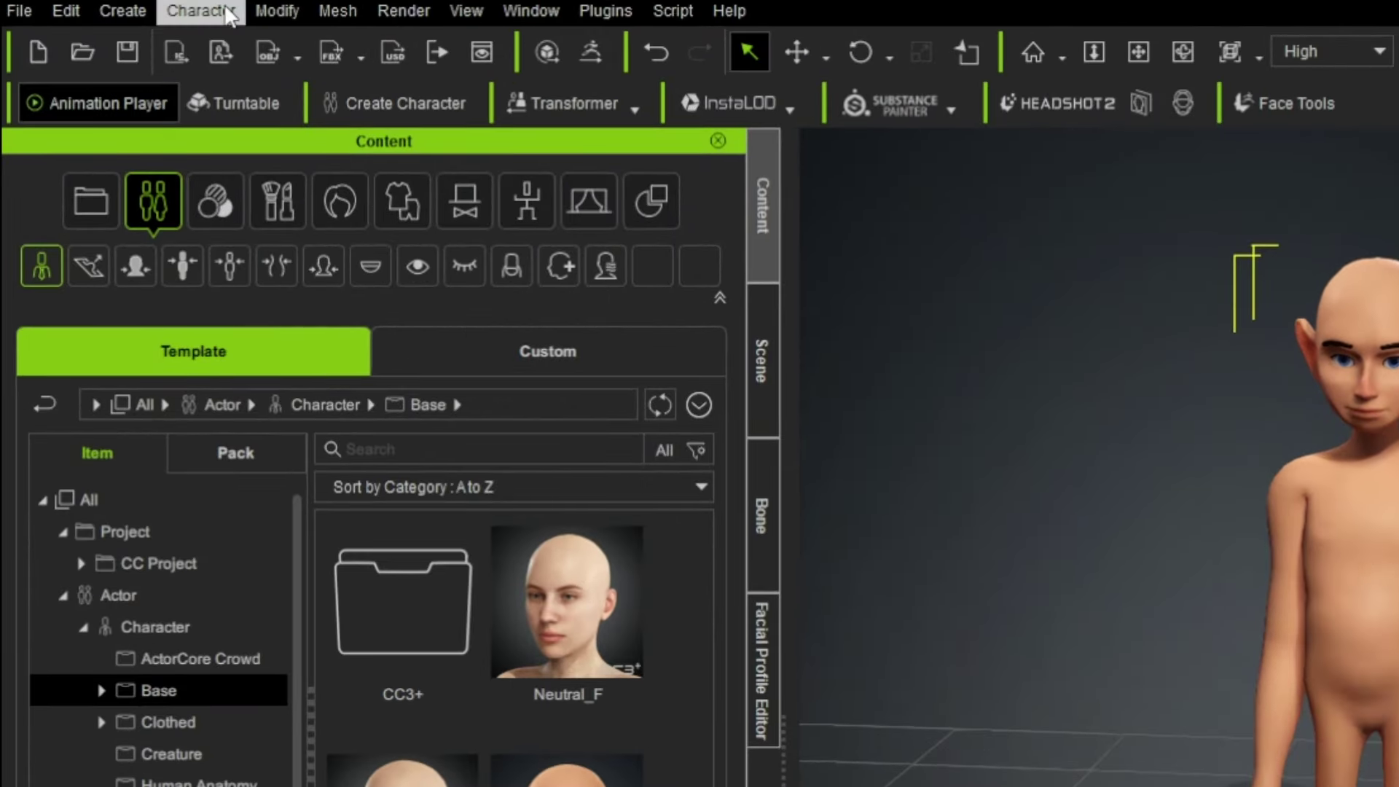
# Step: Run Correct Eyeblink on the morphed character
pyautogui.click(125, 7)
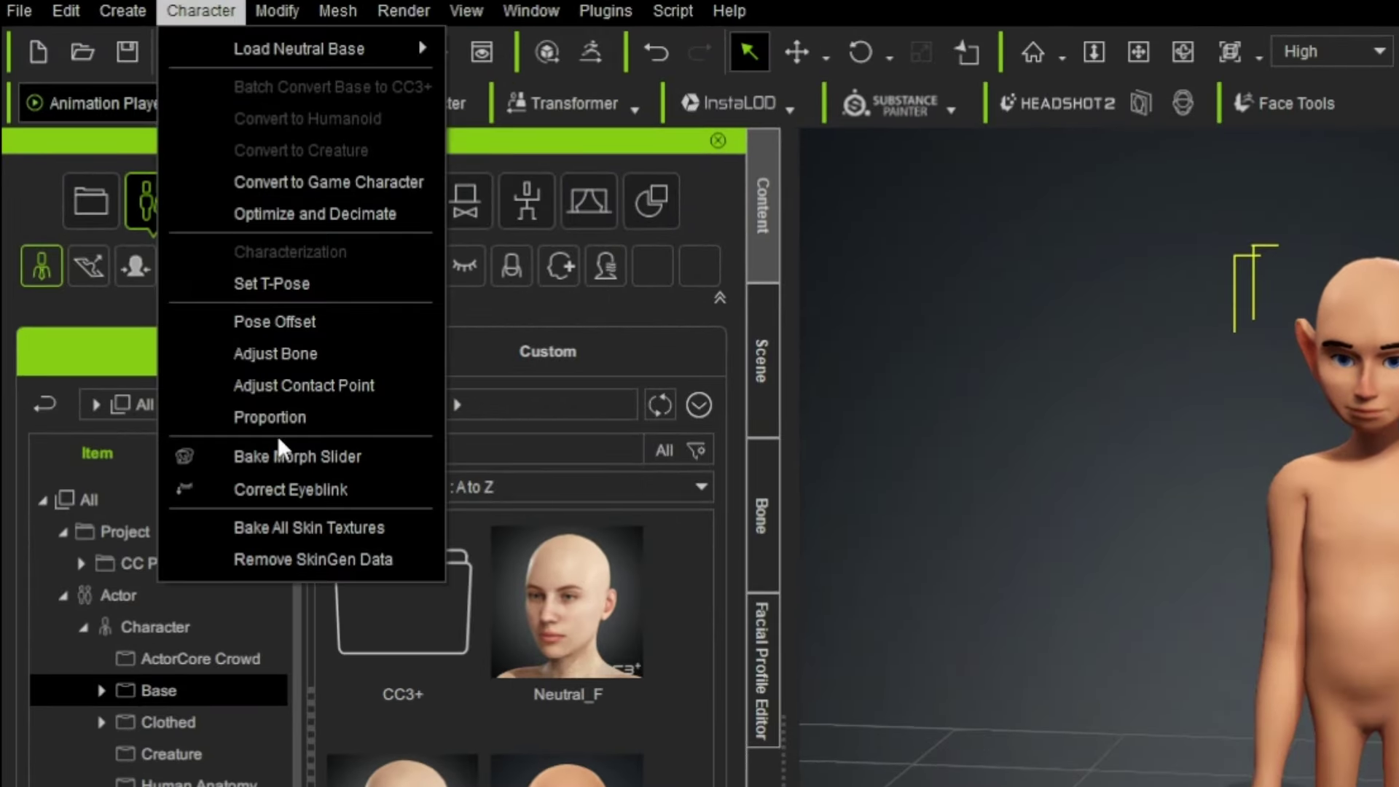
pyautogui.click(277, 490)
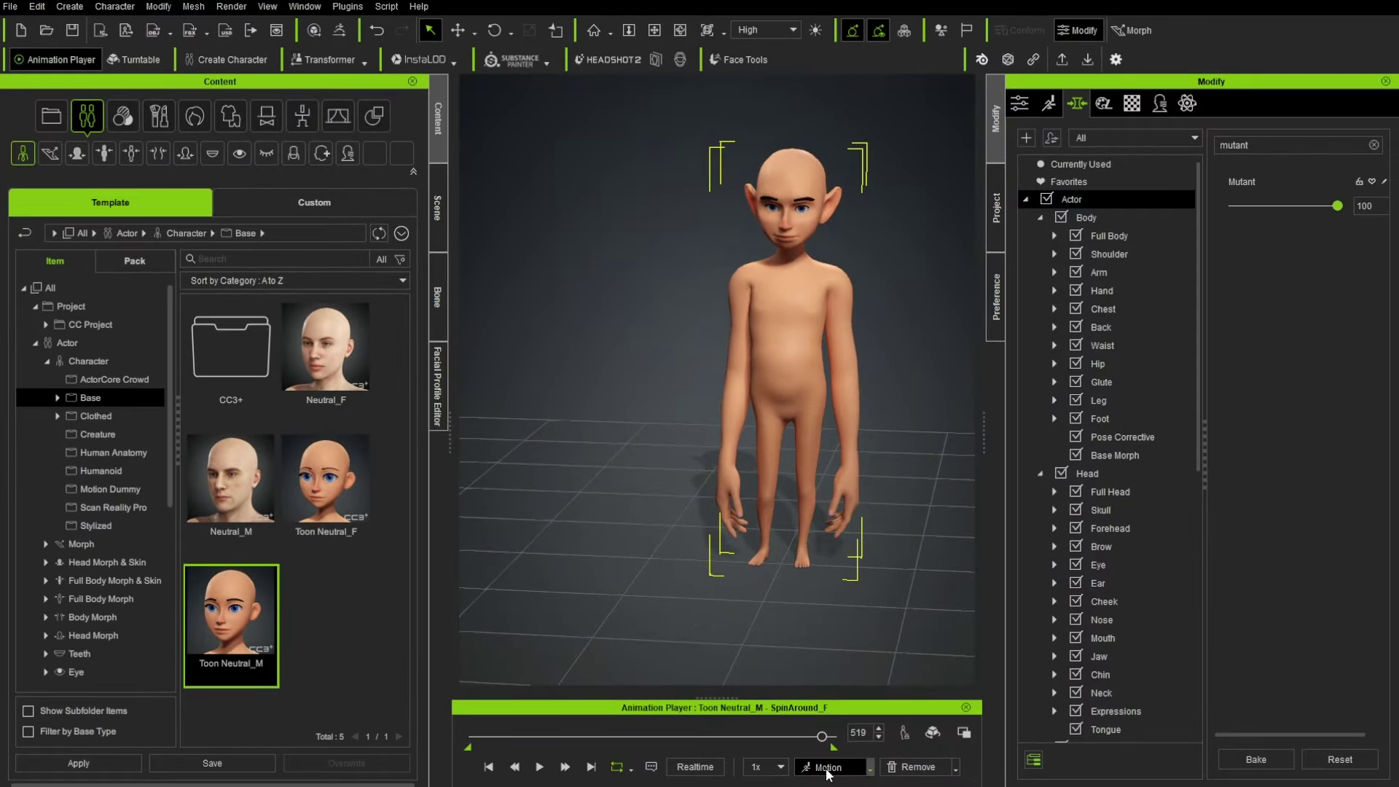
# Step: Apply the male Walk_M motion, watch the character walk from another angle, and pause the playback
pyautogui.click(844, 764)
pyautogui.moveTo(895, 517)
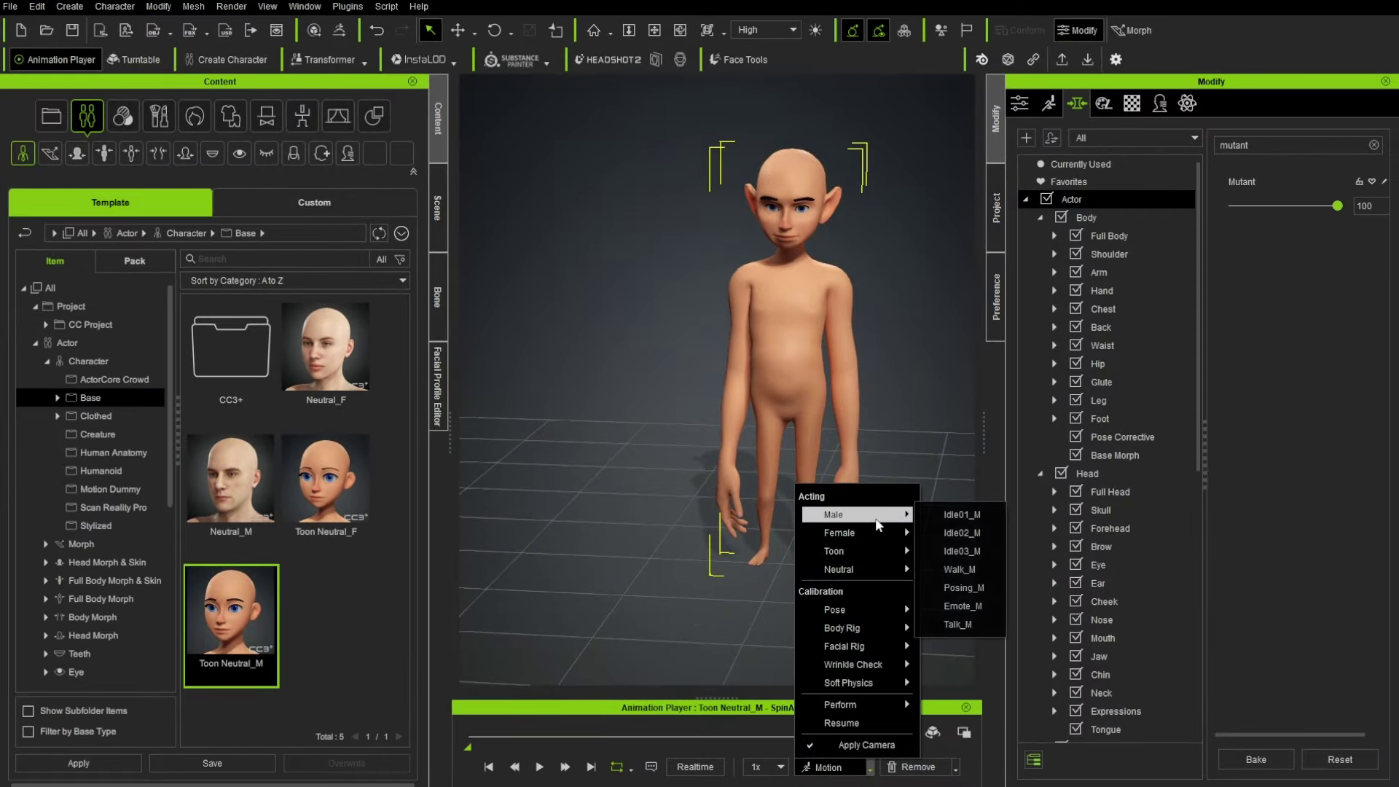
pyautogui.click(945, 590)
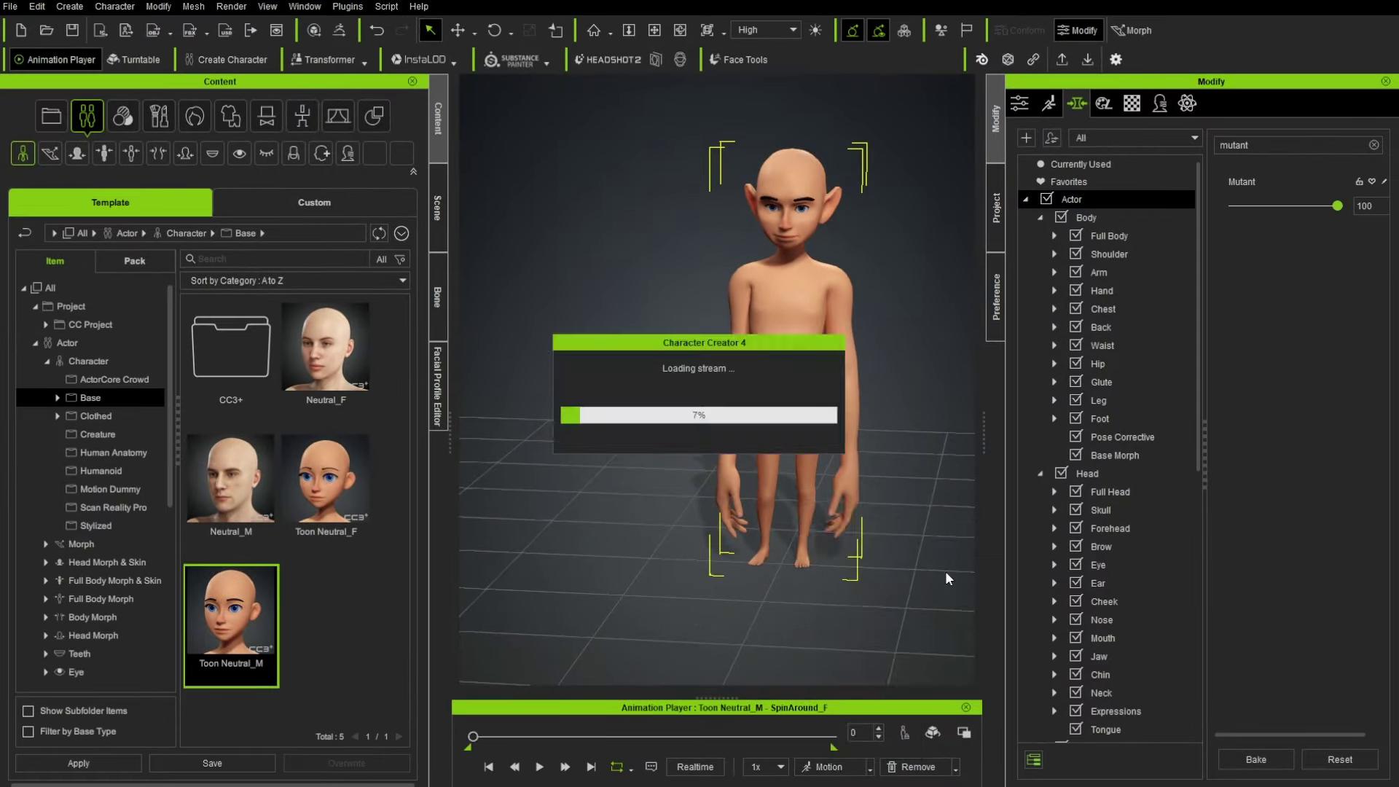
pyautogui.click(540, 767)
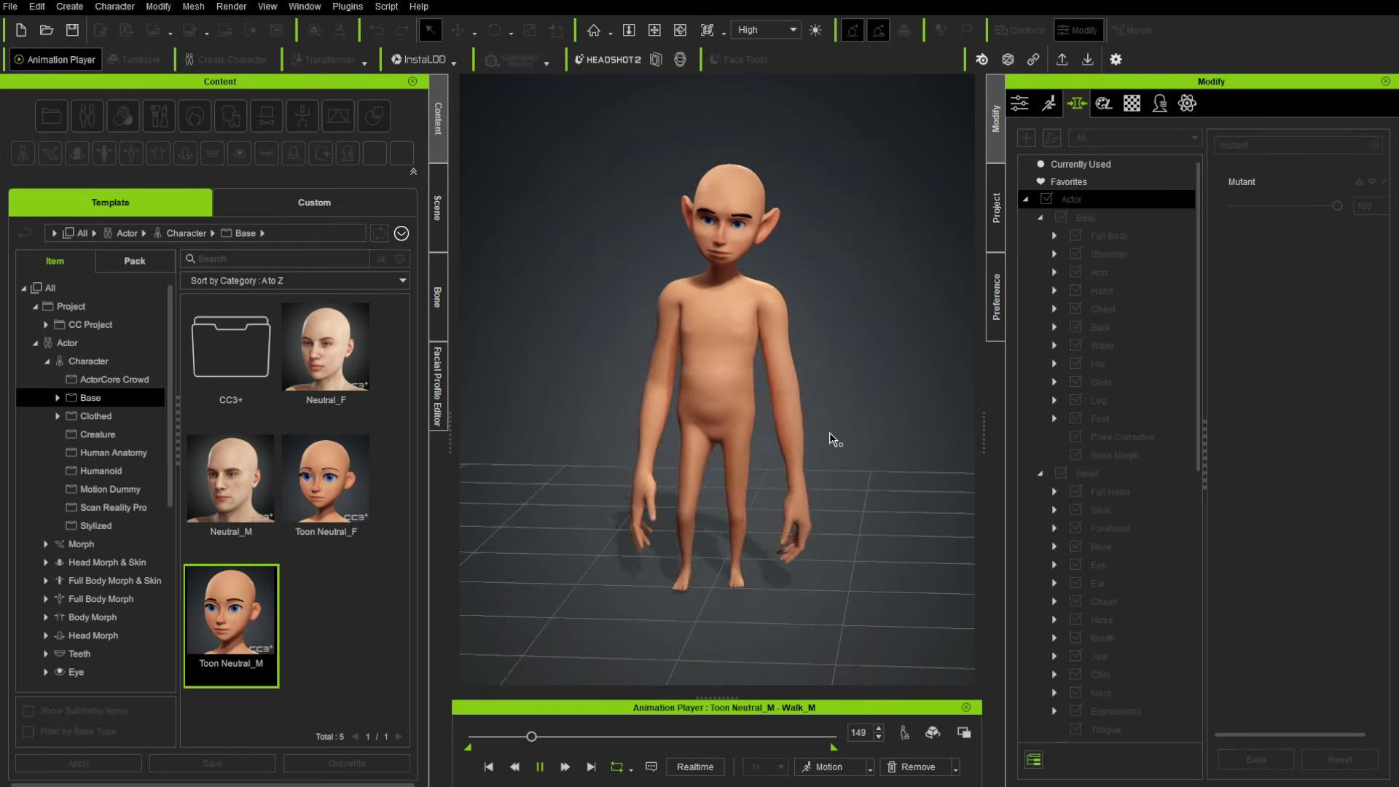
pyautogui.moveTo(893, 437); pyautogui.dragTo(754, 465, button='right')
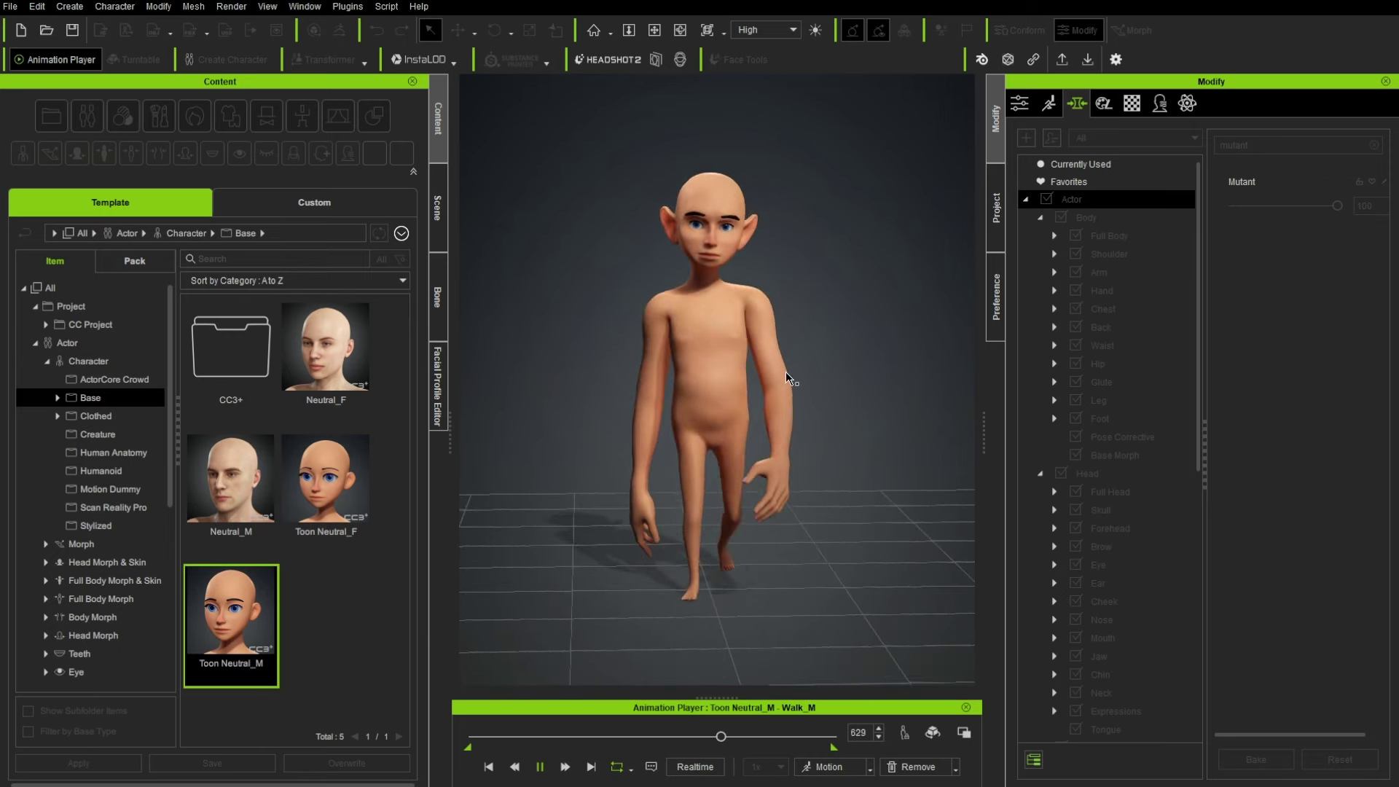
pyautogui.click(540, 766)
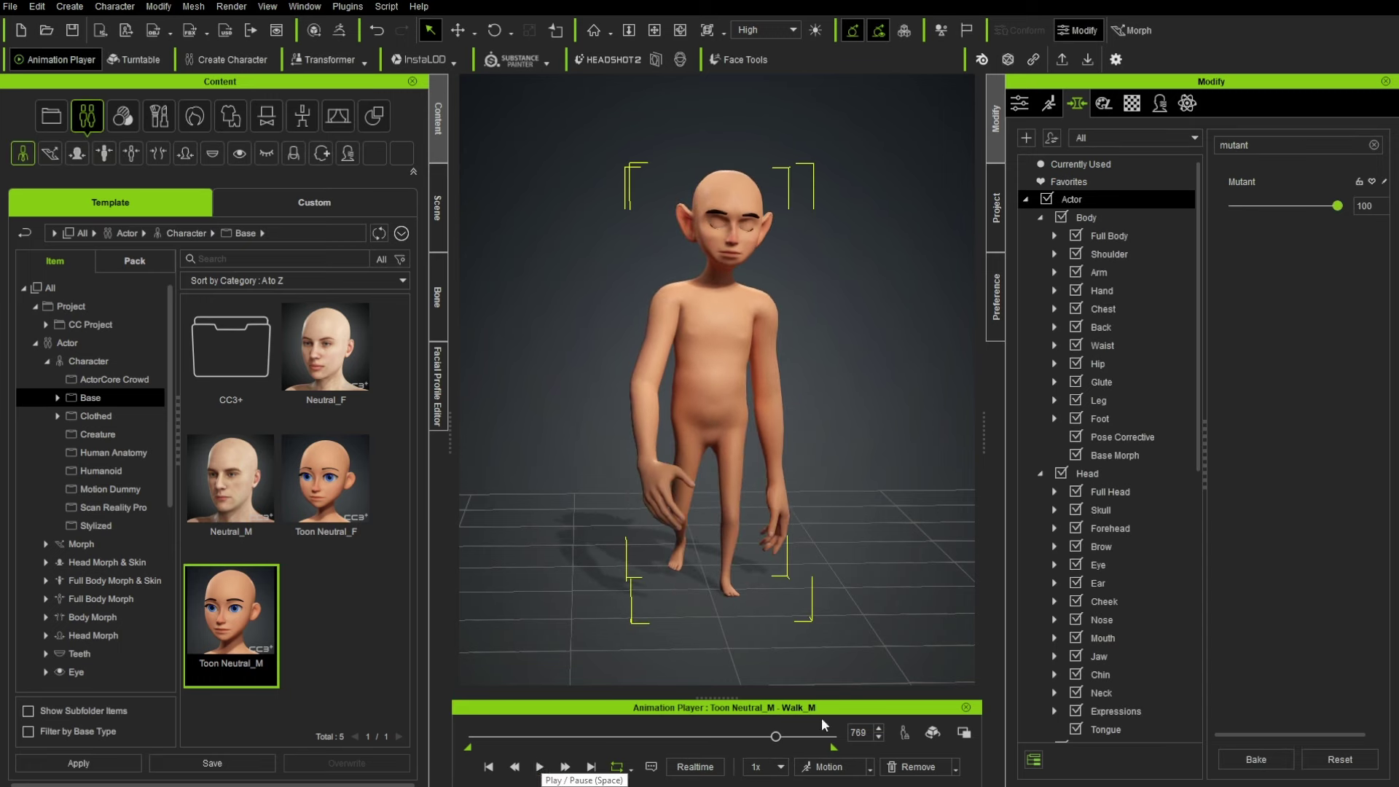
# Step: Put the character into the A-Pose calibration pose in place of the walk motion
pyautogui.click(832, 769)
pyautogui.moveTo(849, 615)
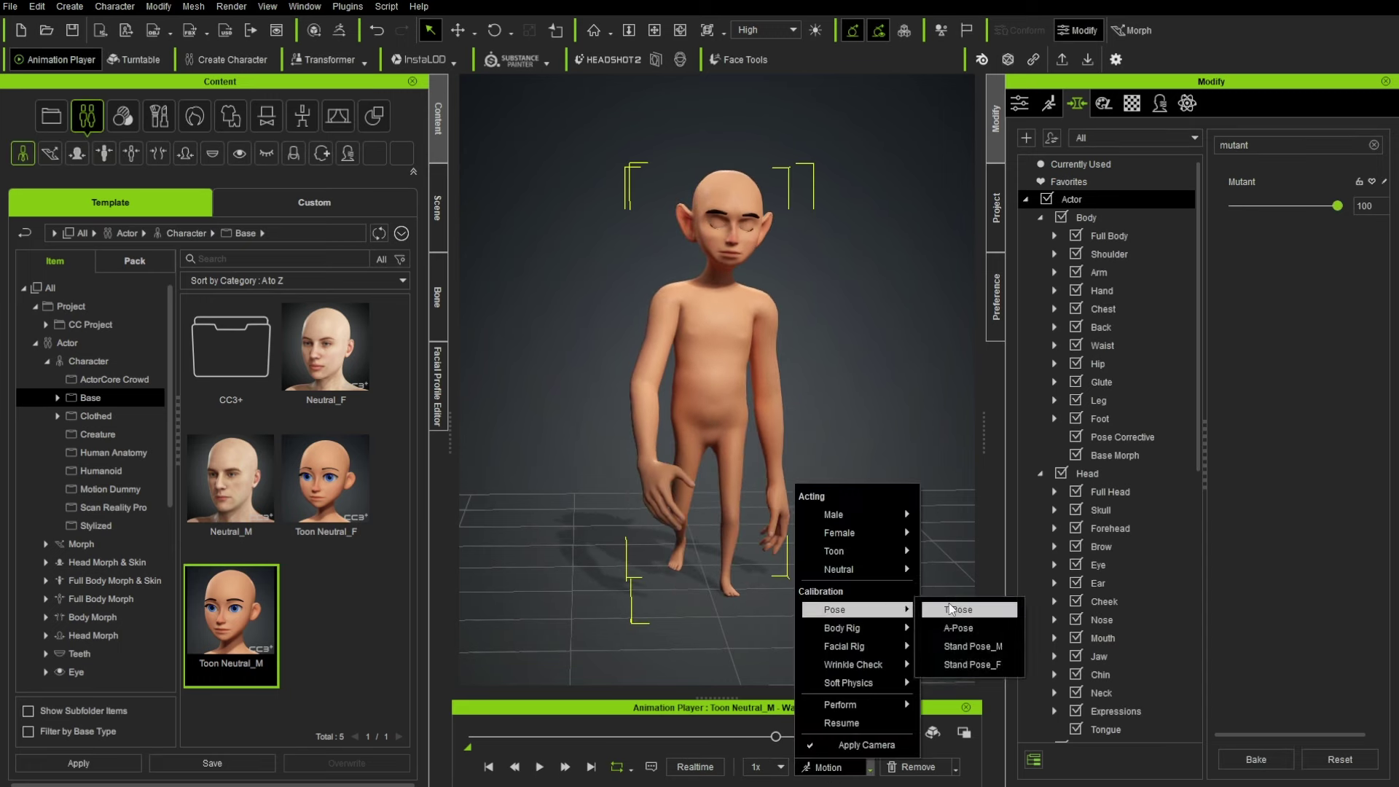
pyautogui.click(955, 623)
pyautogui.moveTo(720, 406); pyautogui.dragTo(765, 391, button='right')
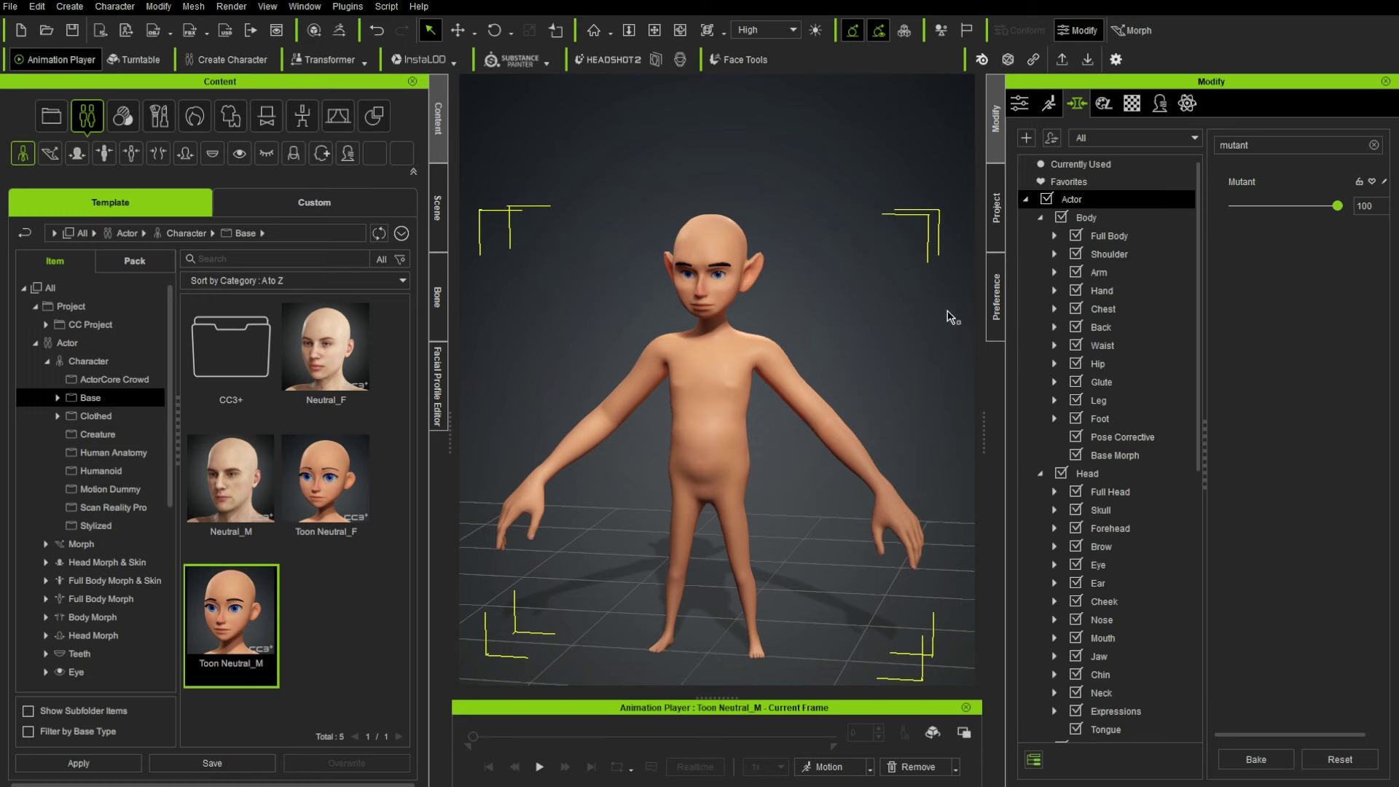
# Step: Look through the character's attribute and modification options and return to its morph sliders
pyautogui.click(1020, 104)
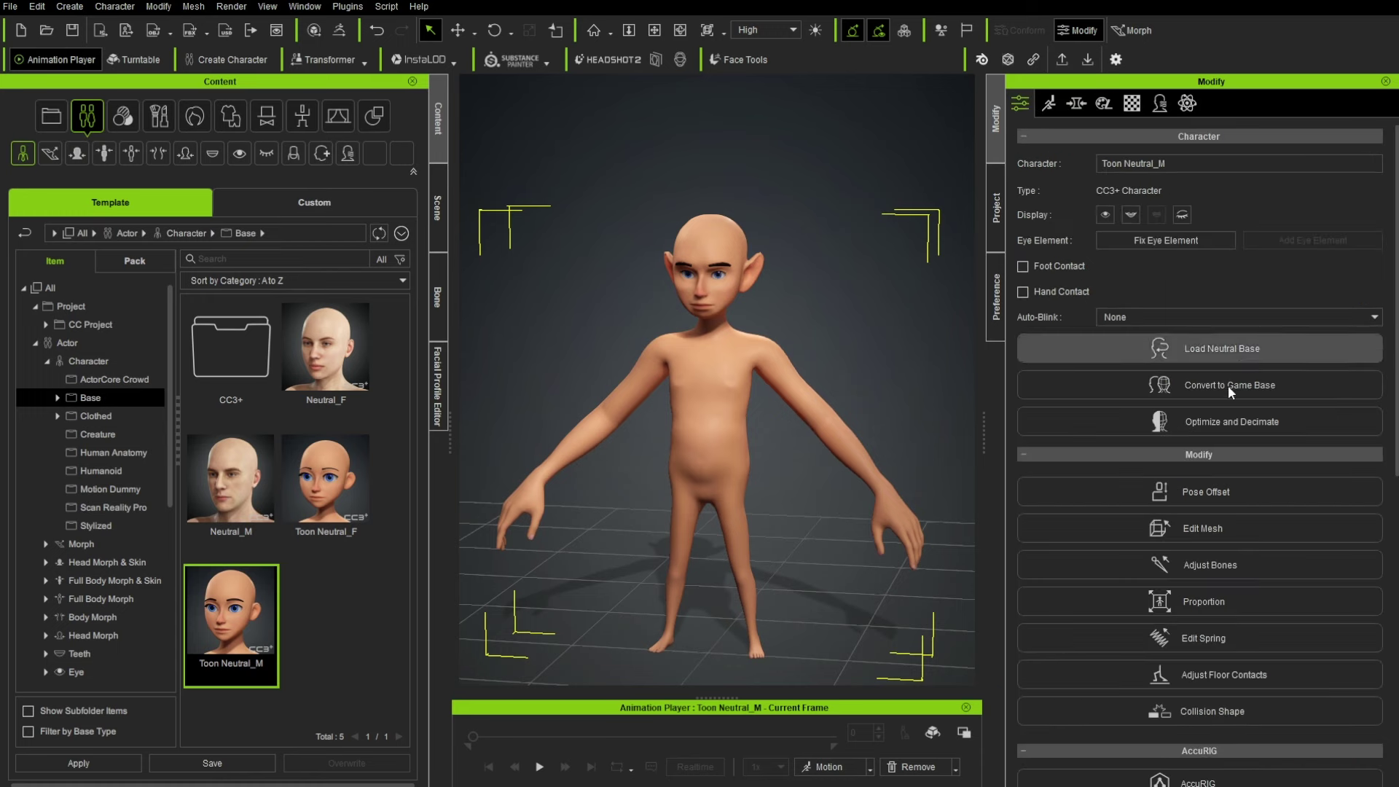
pyautogui.scroll(-3, 1217, 570)
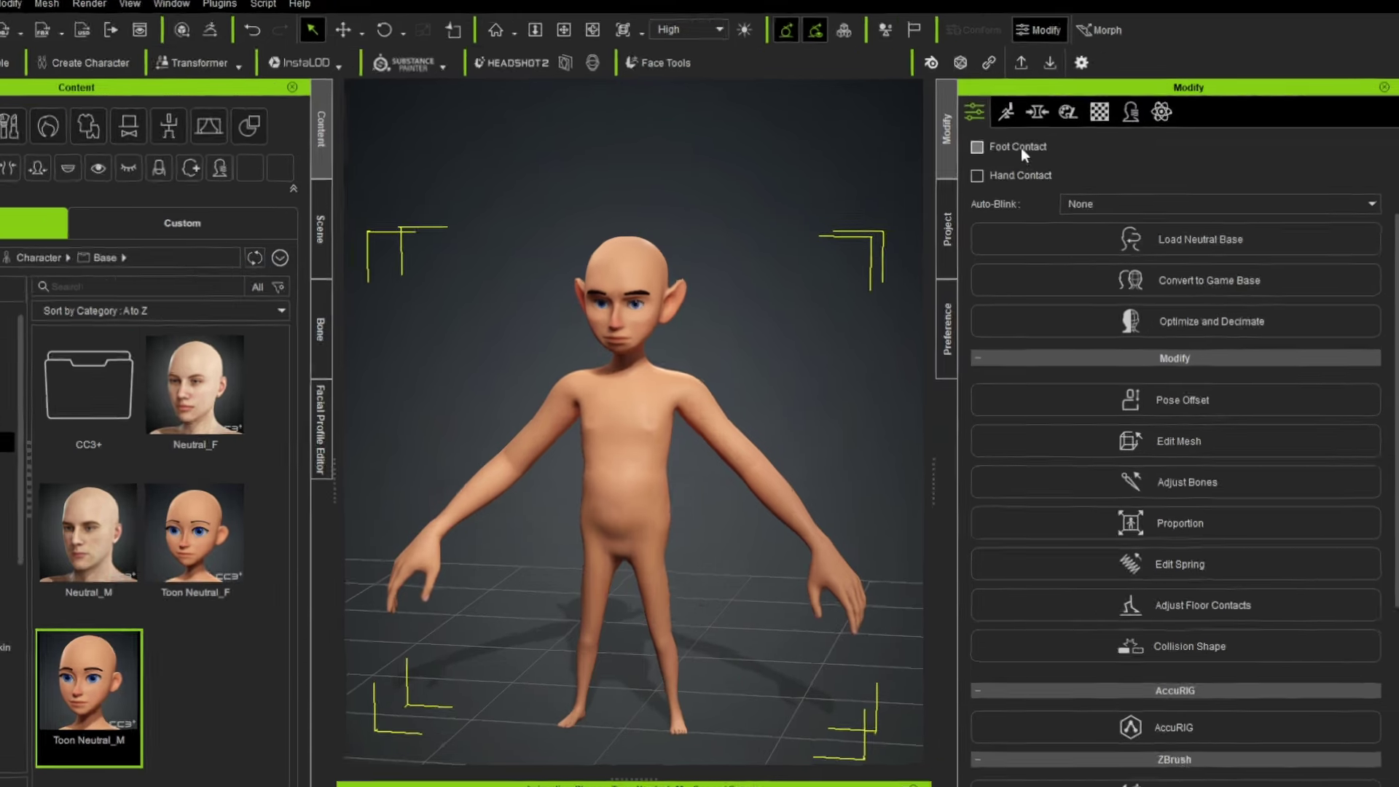
pyautogui.click(1036, 111)
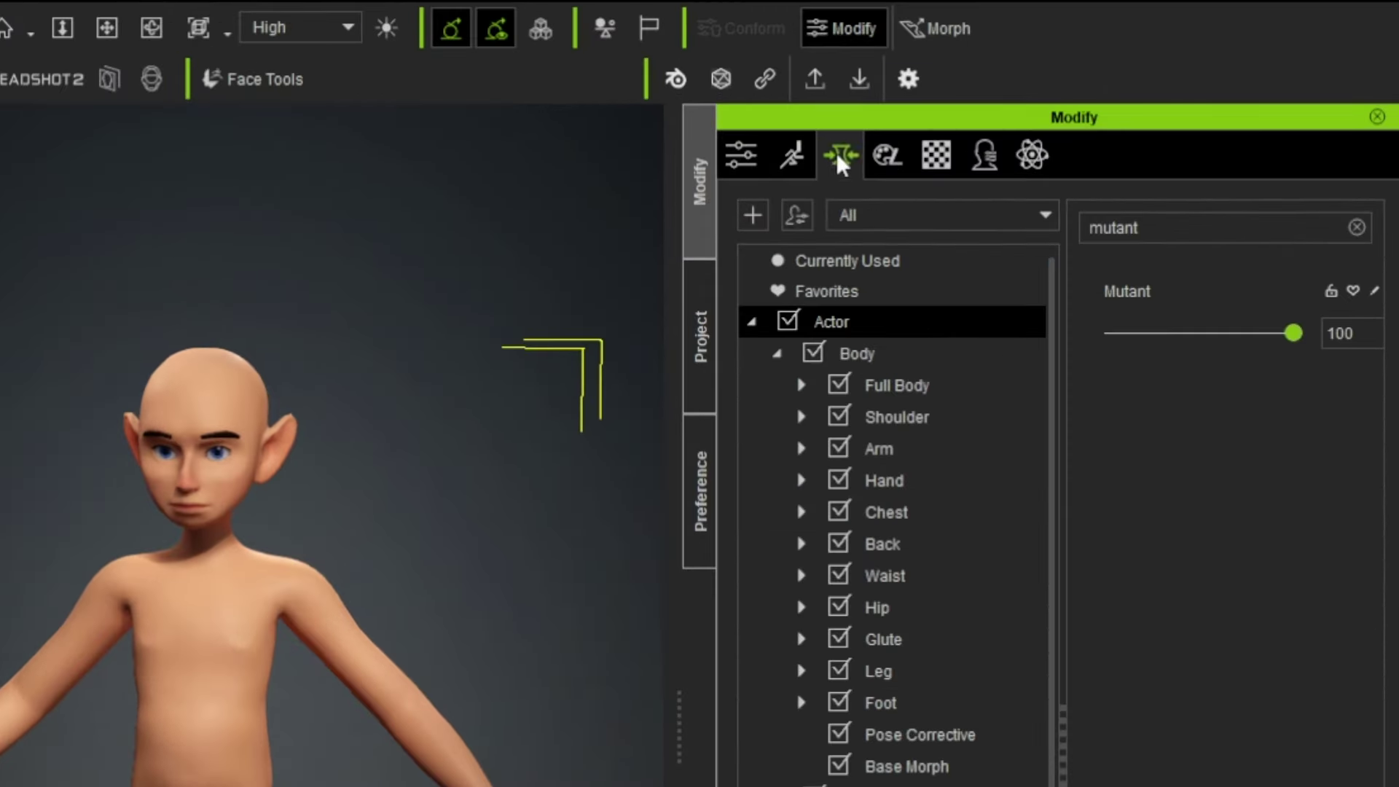
# Step: Clear the mutant filter and look through the Full Body, Arm and Full Head morph sliders
pyautogui.click(1356, 227)
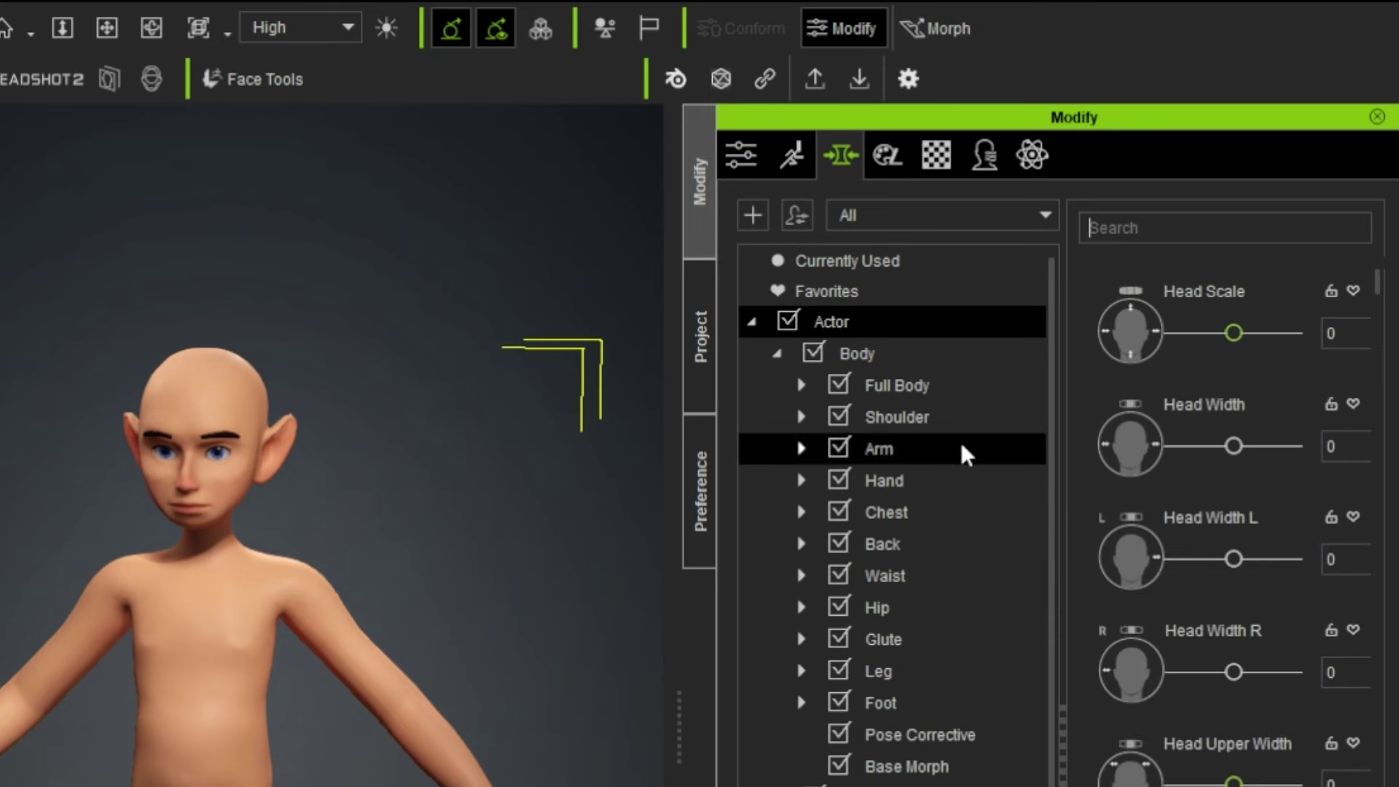
pyautogui.click(898, 391)
pyautogui.scroll(-3, 1133, 740)
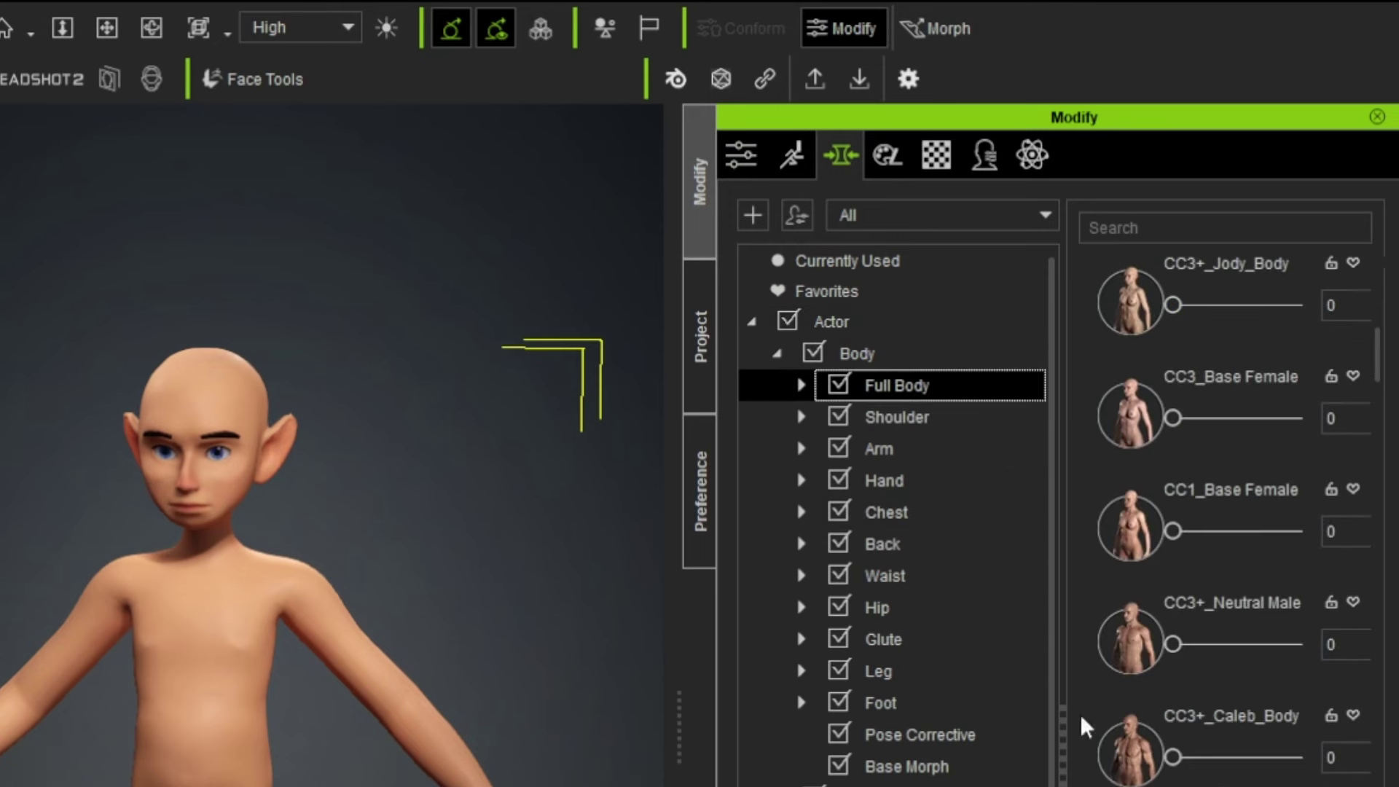
pyautogui.click(906, 455)
pyautogui.moveTo(1180, 447)
pyautogui.mouseDown()
pyautogui.moveTo(1270, 459)
pyautogui.moveTo(1172, 447)
pyautogui.mouseUp()
pyautogui.scroll(-4, 911, 627)
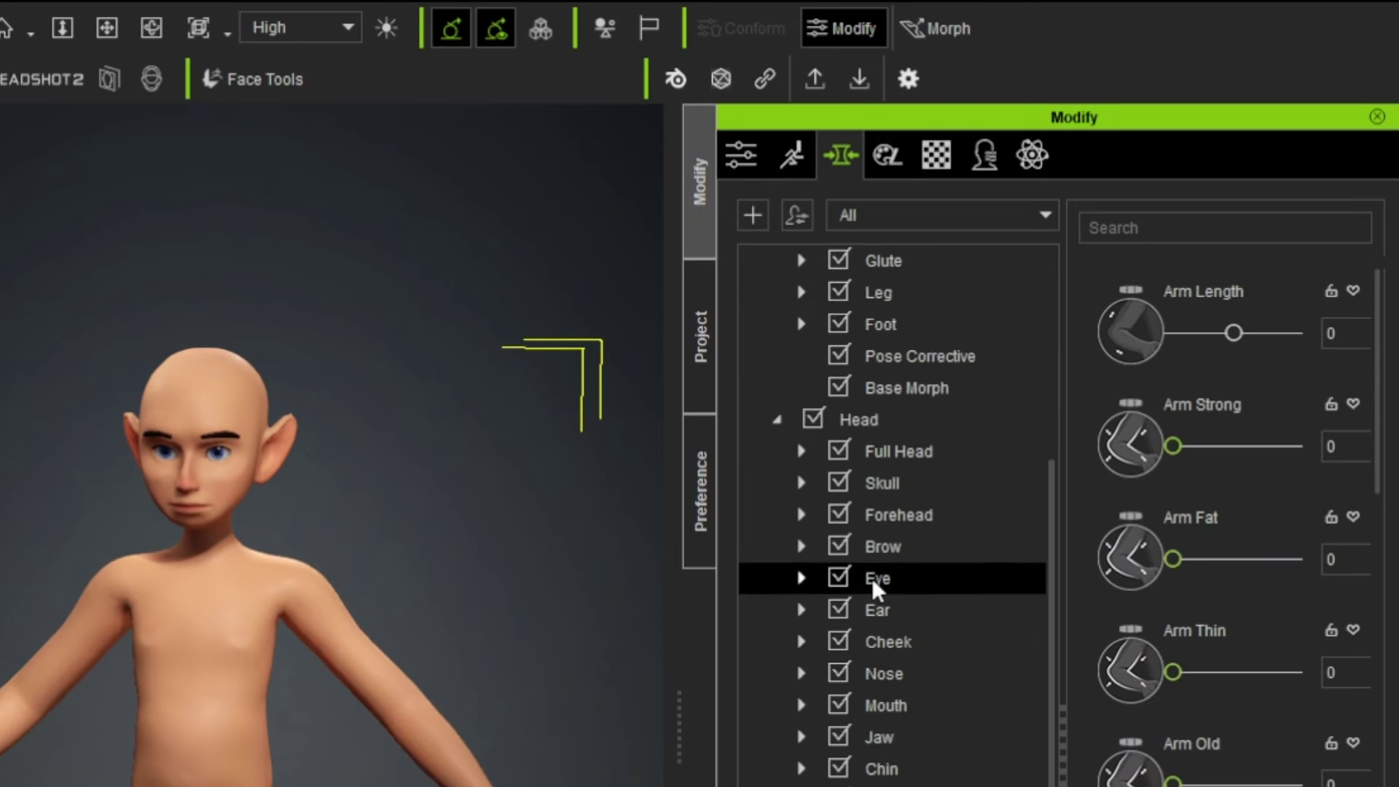
pyautogui.scroll(1, 874, 583)
pyautogui.click(867, 548)
pyautogui.scroll(-4, 1194, 762)
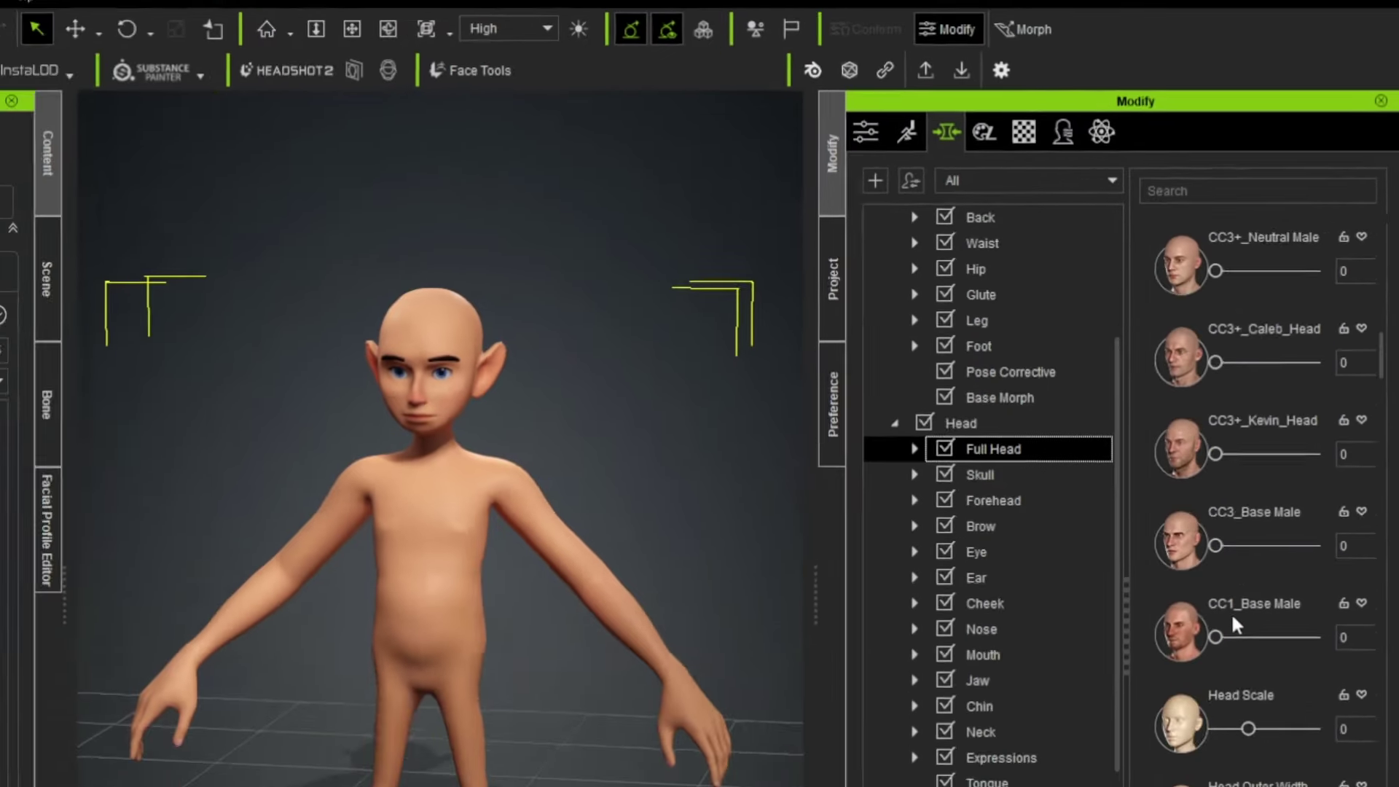
pyautogui.scroll(-3, 1198, 763)
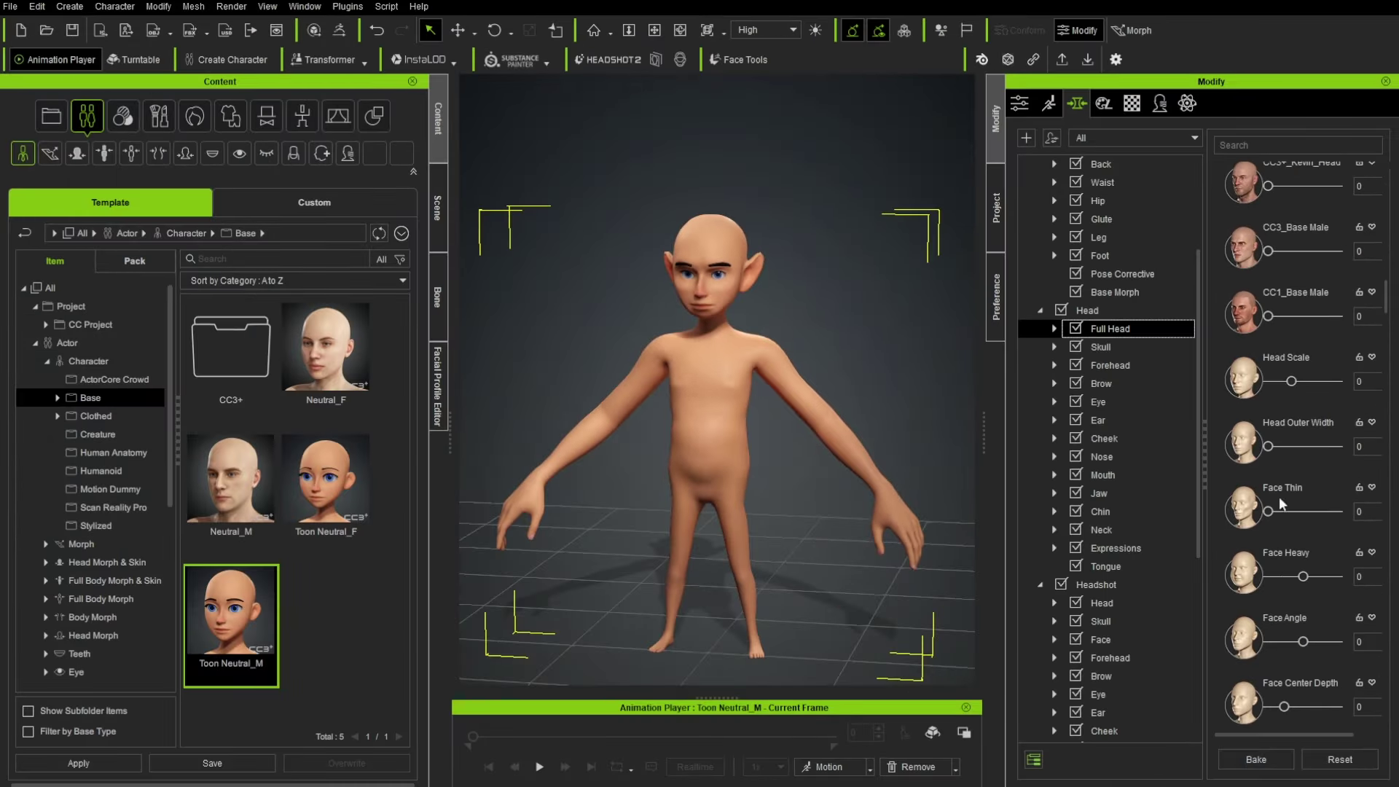
# Step: Try the Full Head morph Face Heavy at -100 and return it to 0
pyautogui.scroll(-2, 1286, 521)
pyautogui.moveTo(1301, 464)
pyautogui.mouseDown()
pyautogui.moveTo(1347, 463)
pyautogui.moveTo(1303, 470)
pyautogui.mouseUp()
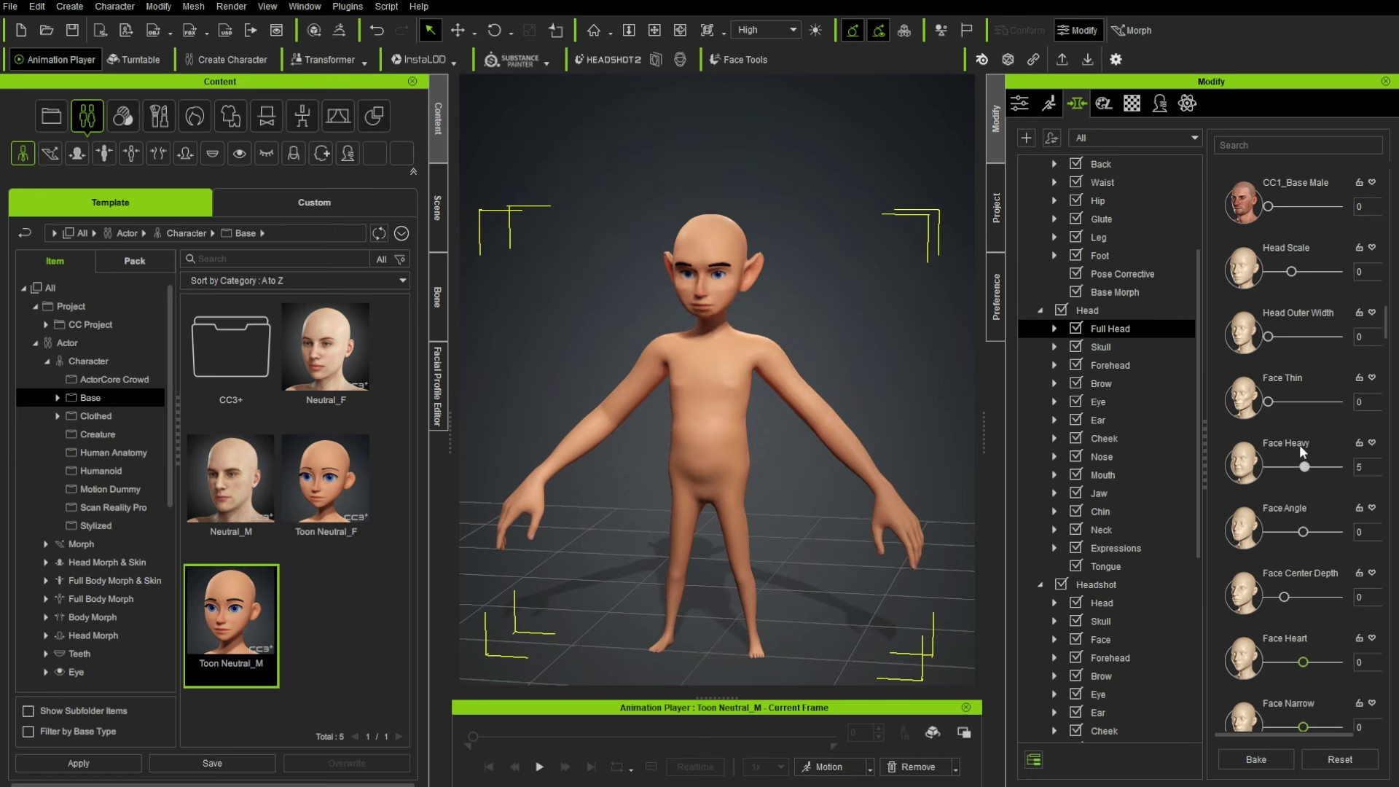
pyautogui.doubleClick(1300, 445)
pyautogui.press('Home')
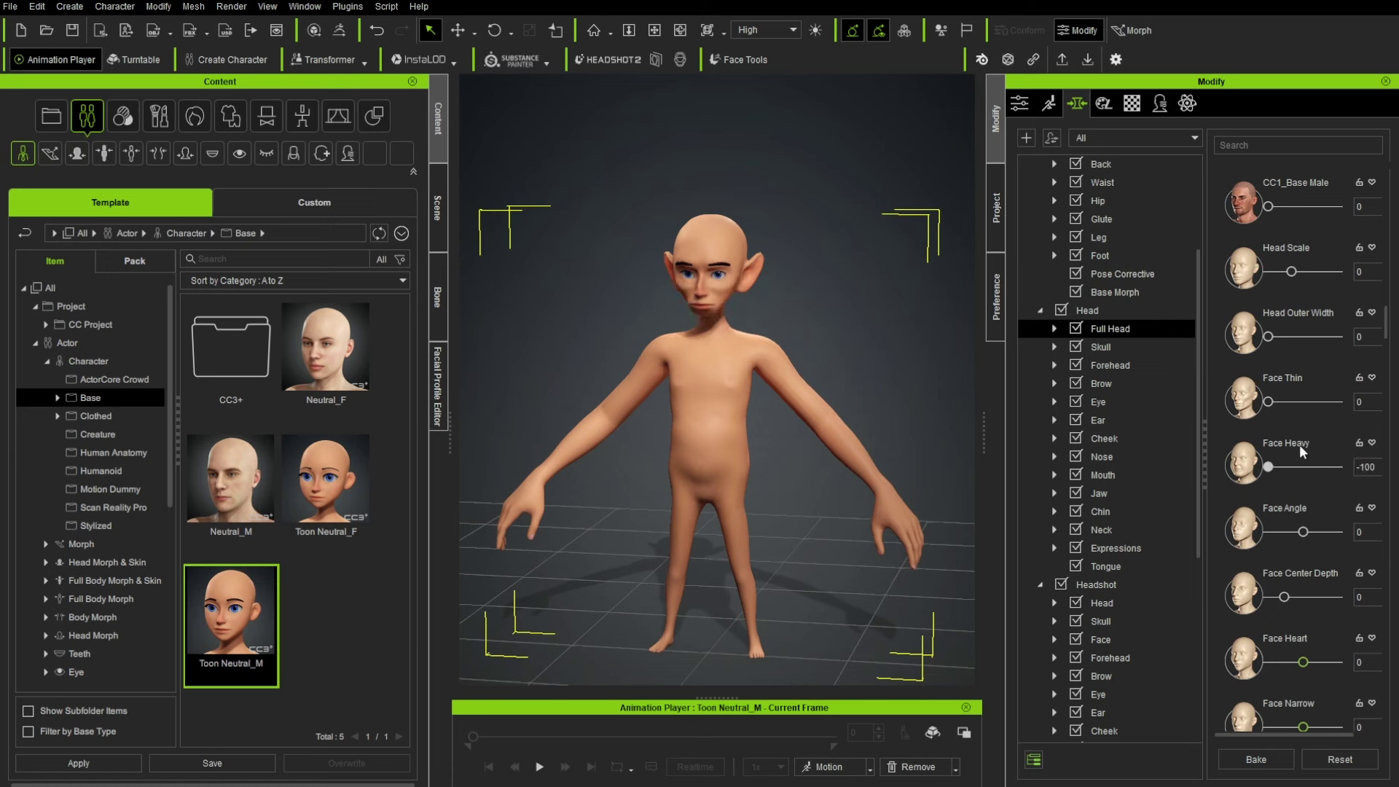
pyautogui.scroll(-5, 1300, 444)
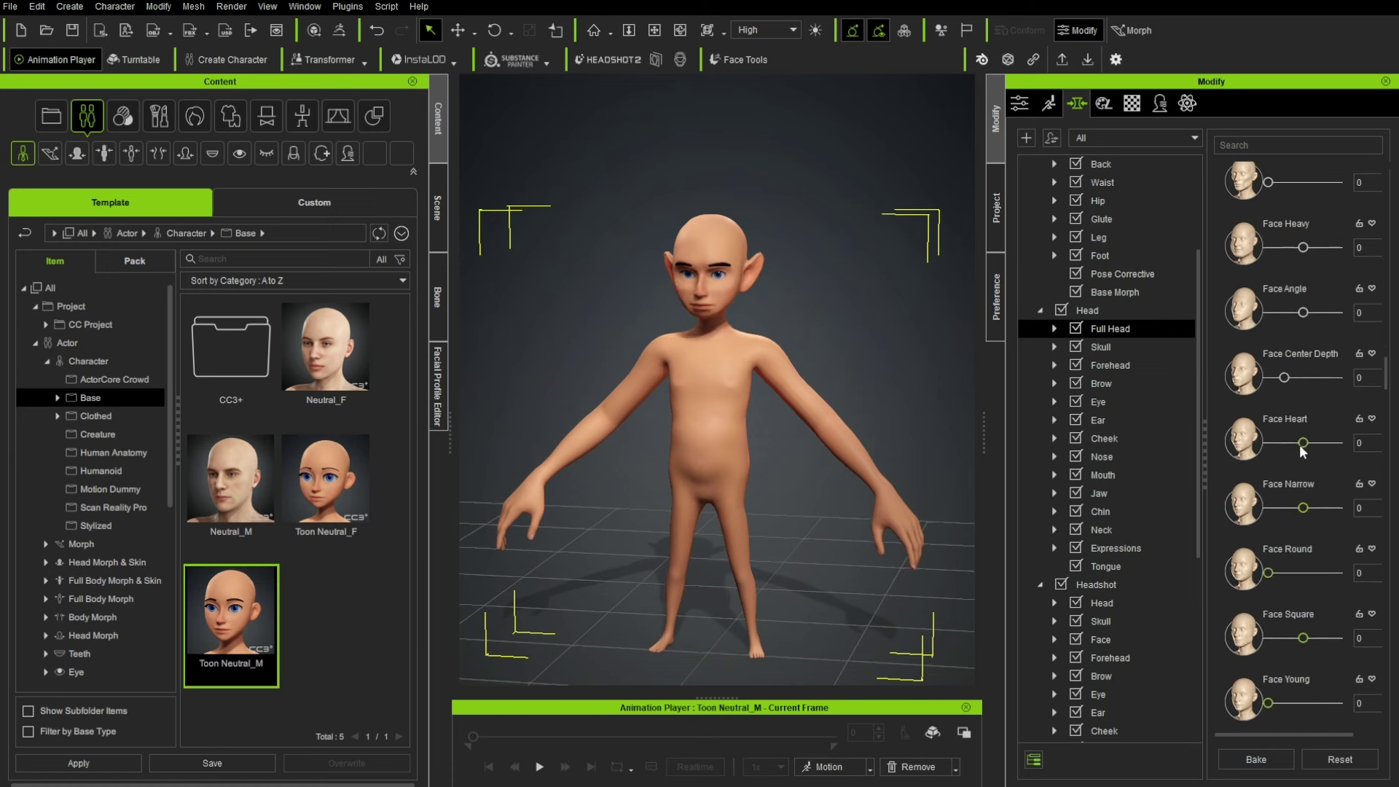
# Step: Look through the Nose morph sliders with the character's head in close-up from the side
pyautogui.click(1115, 458)
pyautogui.moveTo(845, 302); pyautogui.dragTo(621, 298, button='right')
pyautogui.scroll(5, 622, 115)
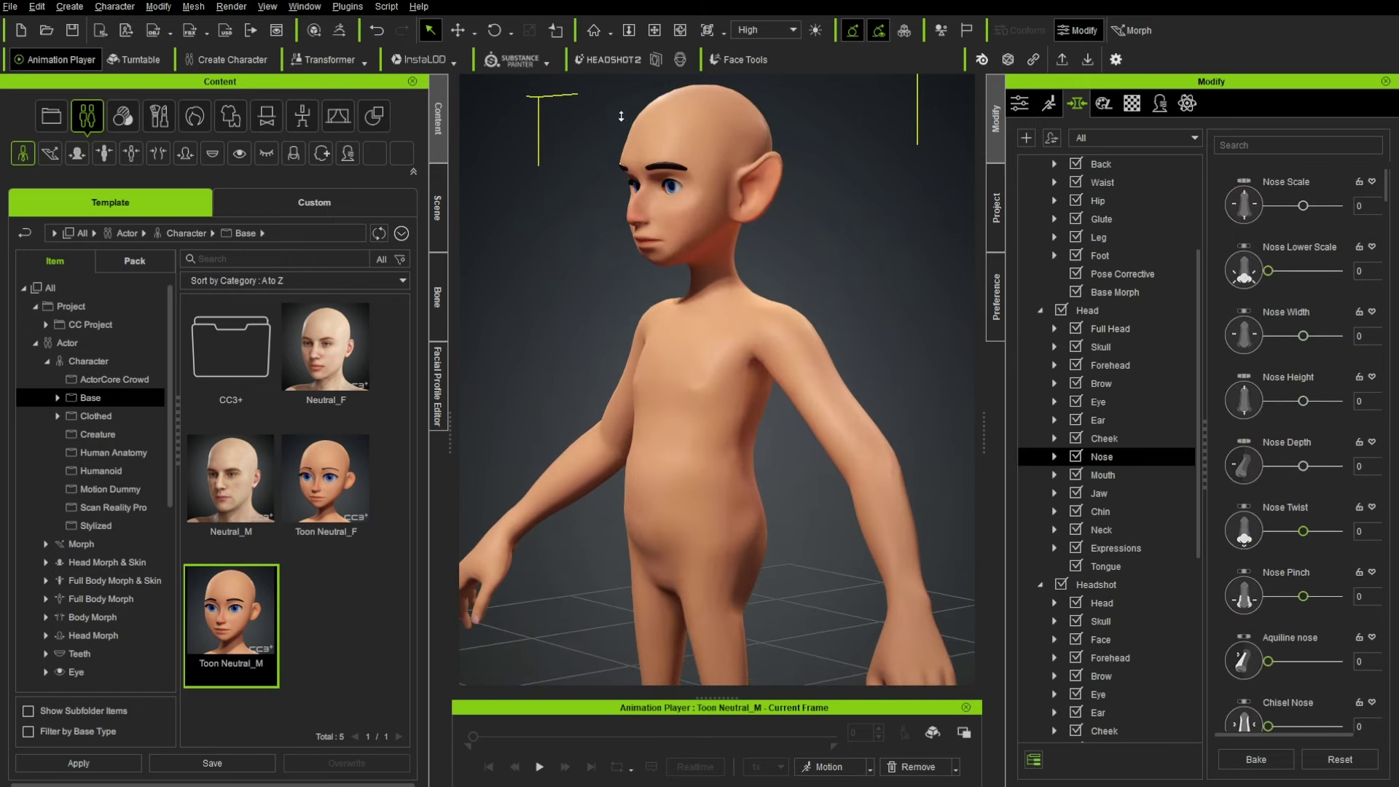
pyautogui.moveTo(871, 271); pyautogui.dragTo(924, 468, button='middle')
pyautogui.scroll(-10, 1310, 365)
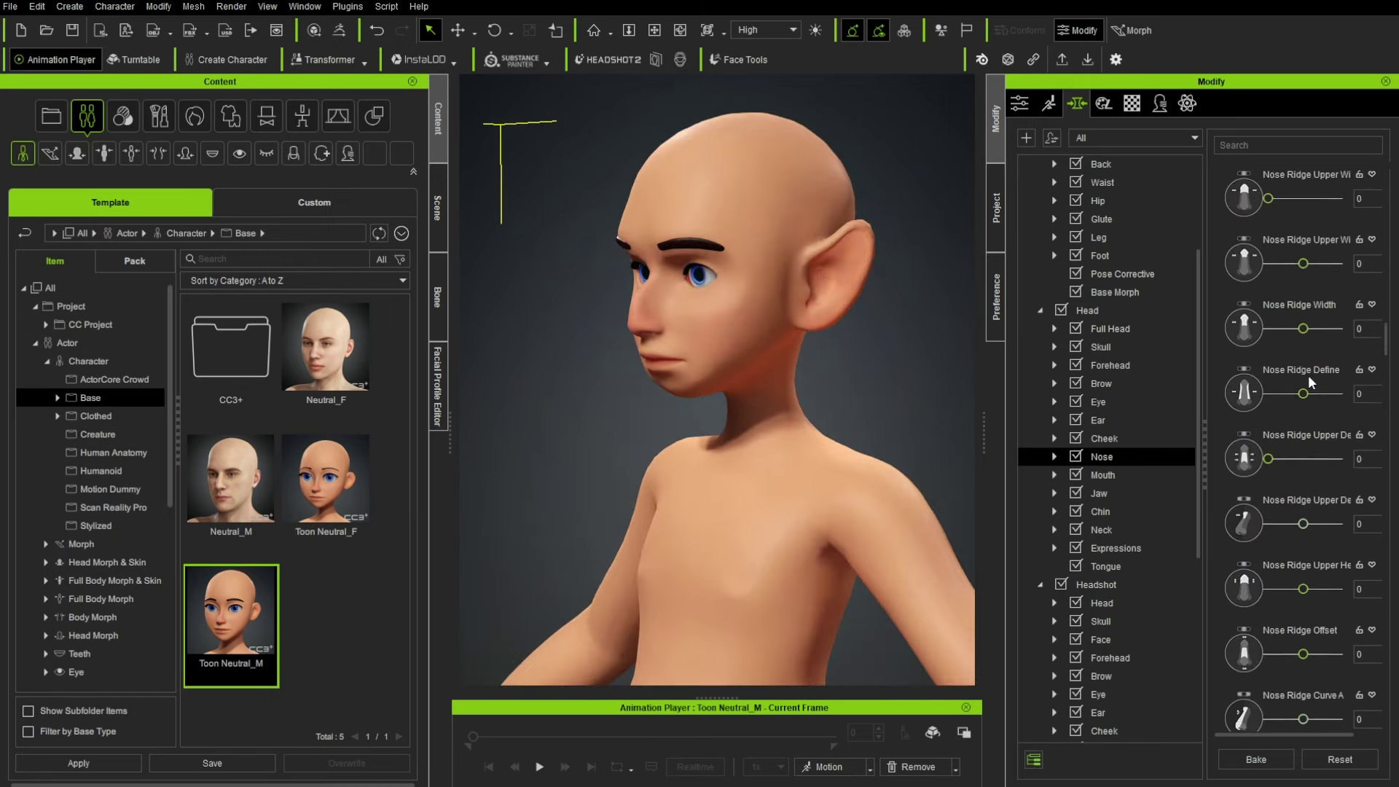
pyautogui.moveTo(703, 334); pyautogui.dragTo(850, 327, button='right')
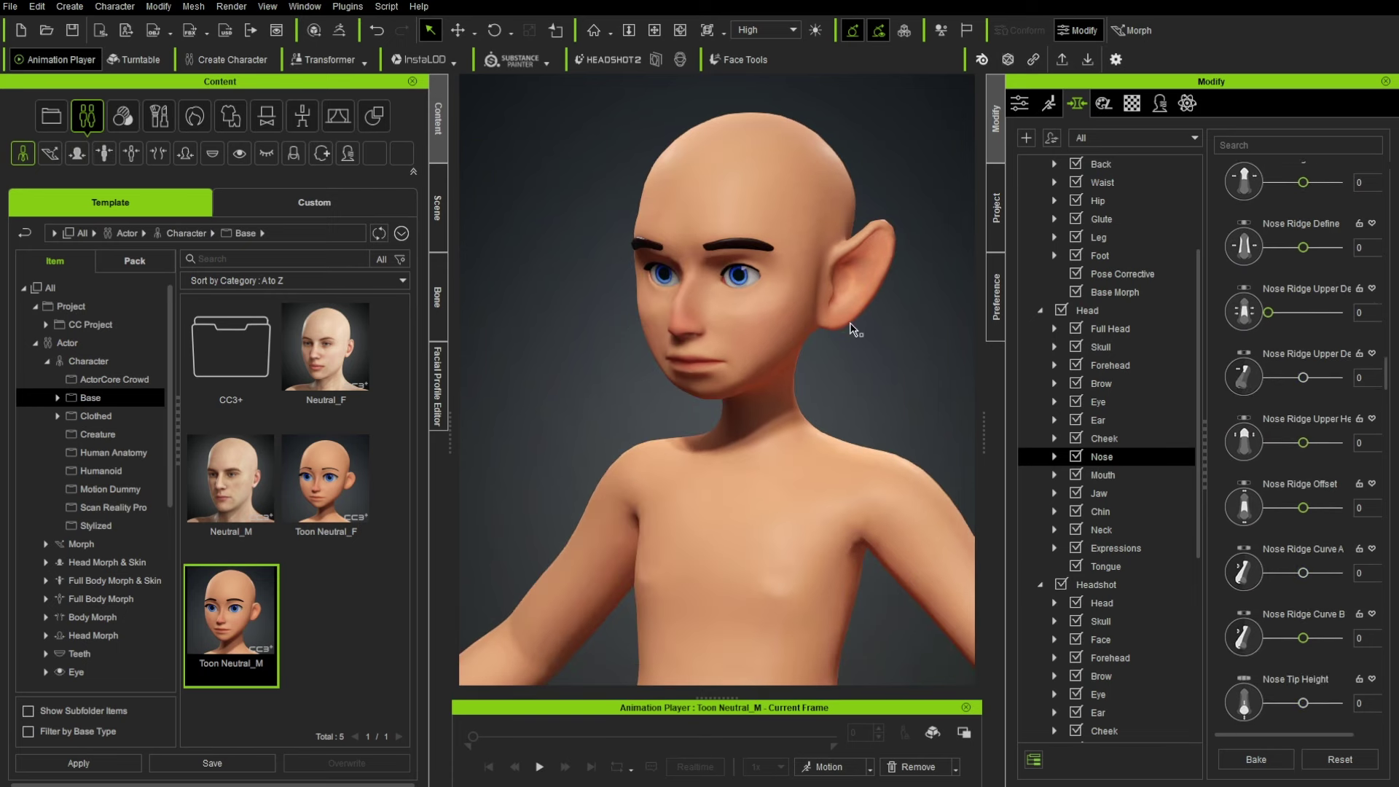
# Step: Turn on direct morph editing in the viewport and push the ears outward to an Ear Angle Out of about 48
pyautogui.click(1132, 30)
pyautogui.moveTo(754, 328); pyautogui.dragTo(871, 281, button='right')
pyautogui.click(871, 280)
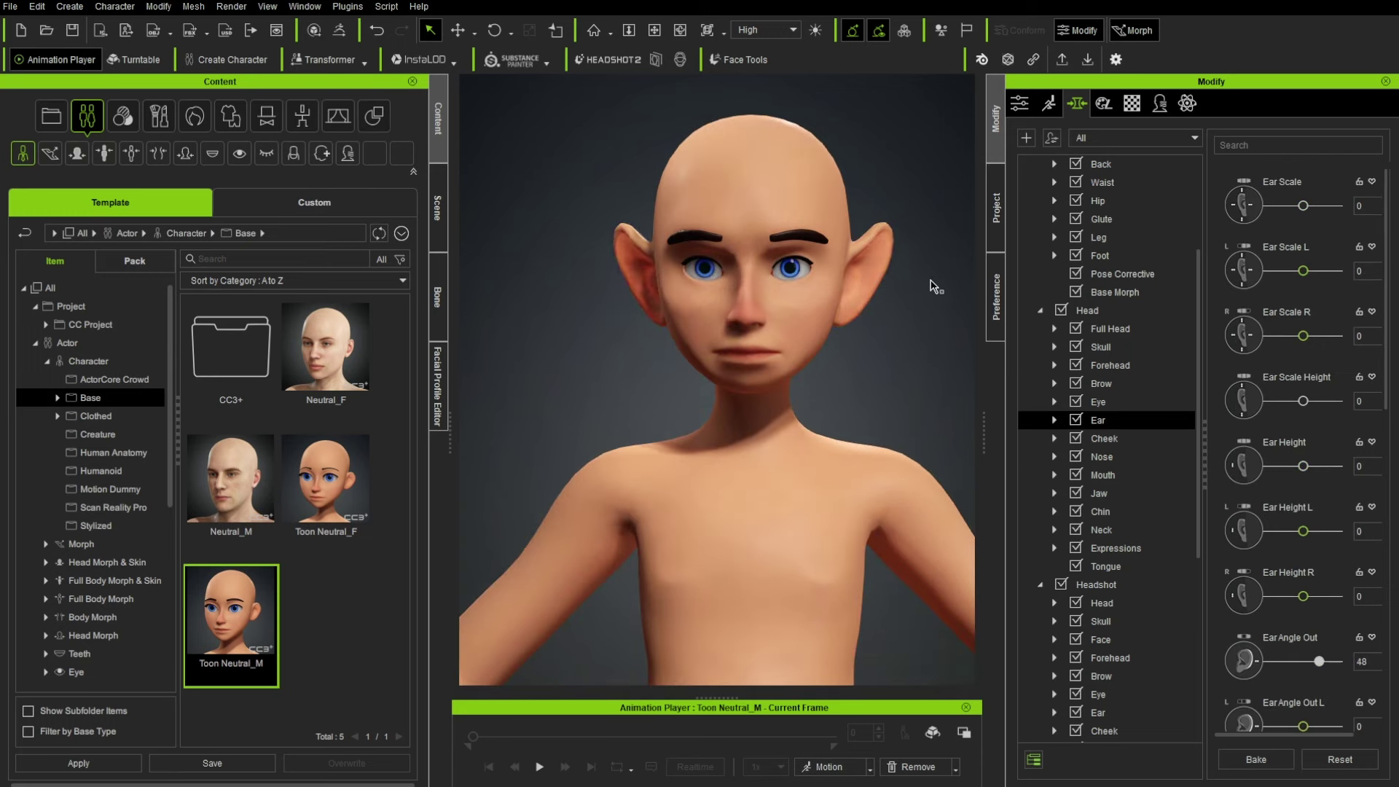
pyautogui.moveTo(771, 169); pyautogui.dragTo(766, 139, button='right')
pyautogui.click(766, 131)
# Step: Reshape the legs and chest directly on the body to Thigh Scale 100 and Chest Height about 34
pyautogui.moveTo(824, 440); pyautogui.dragTo(745, 290, button='middle')
pyautogui.scroll(-4, 811, 452)
pyautogui.moveTo(811, 453); pyautogui.dragTo(831, 455, button='right')
pyautogui.click(775, 309)
pyautogui.moveTo(778, 313); pyautogui.dragTo(677, 437, button='right')
pyautogui.click(593, 384)
pyautogui.click(693, 502)
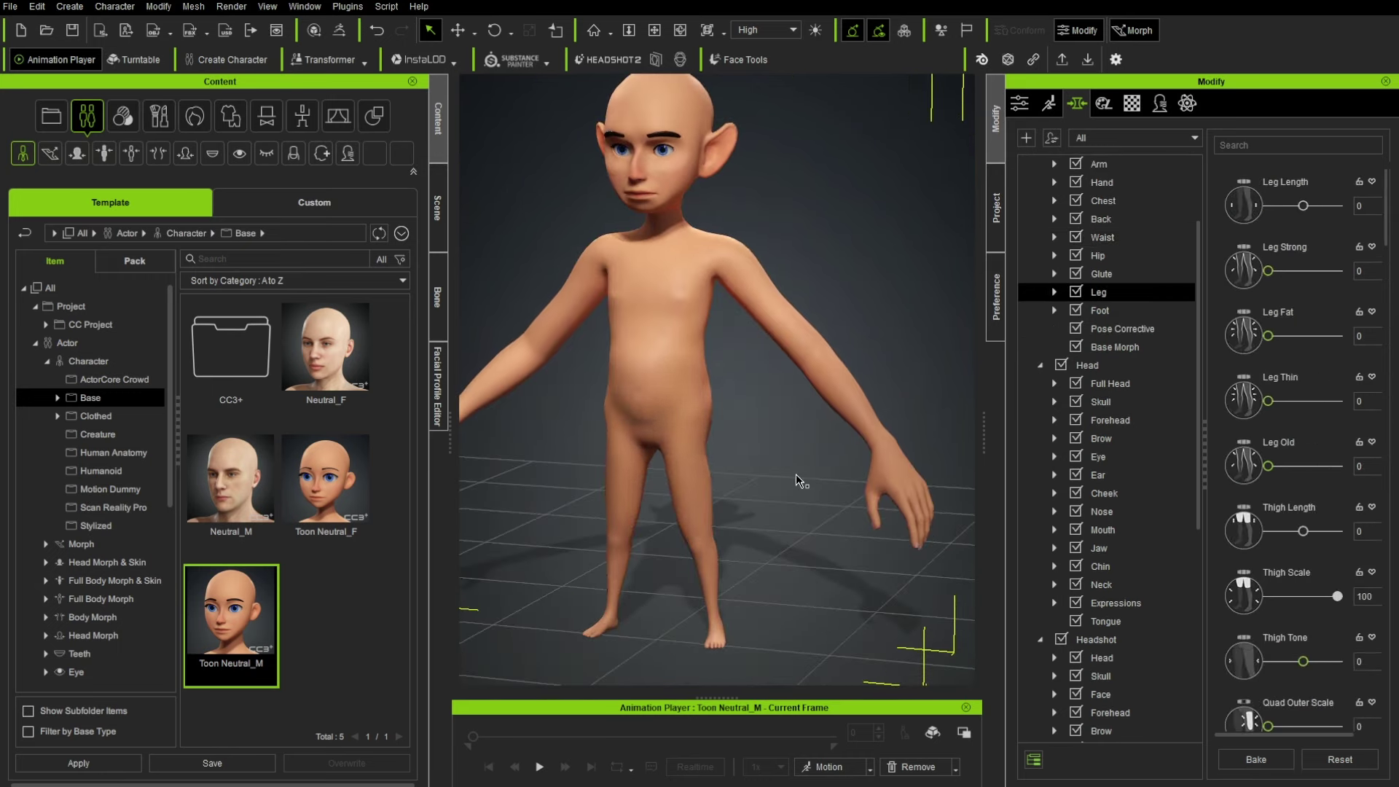
pyautogui.moveTo(678, 324); pyautogui.dragTo(677, 304)
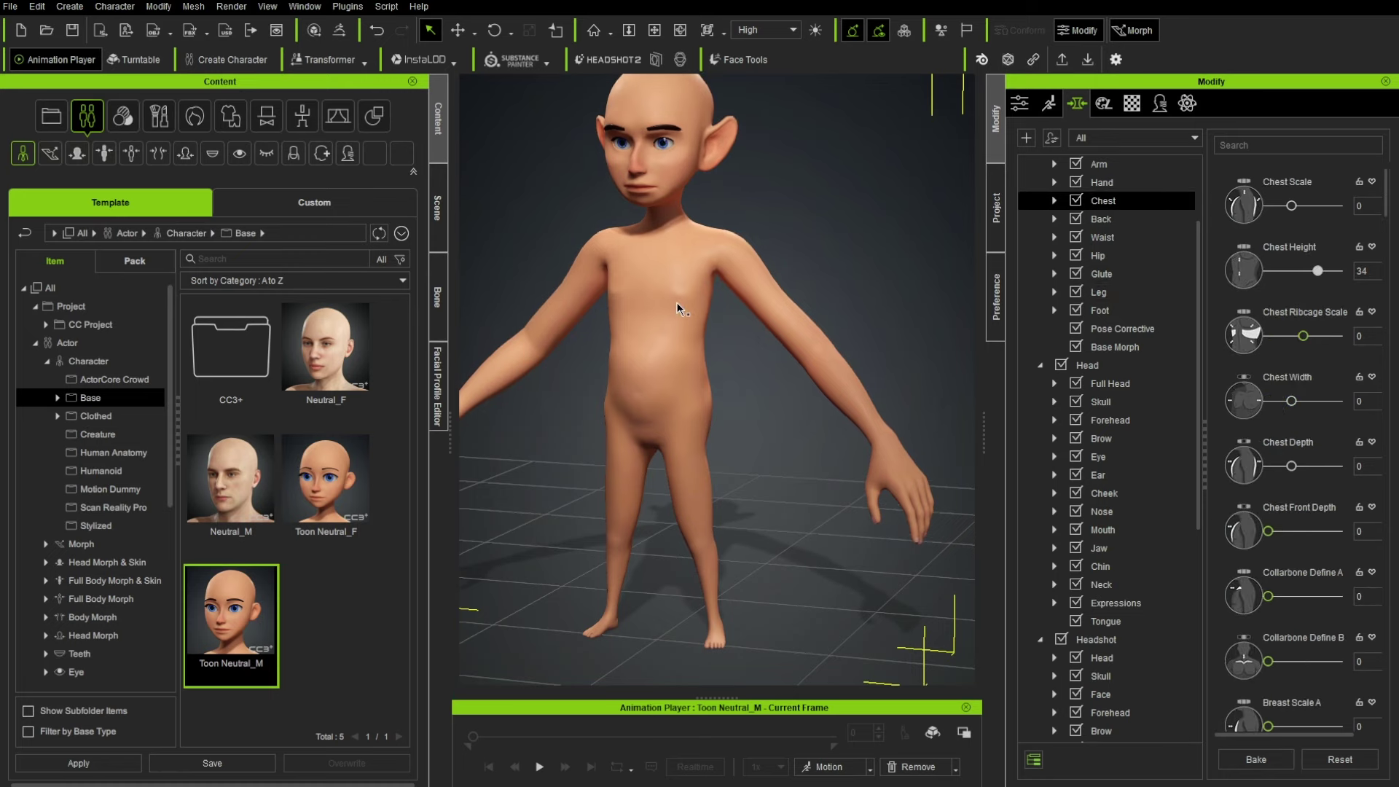
# Step: Reshape the feet directly on the body to a Foot Upper Scale of about 47
pyautogui.moveTo(706, 267); pyautogui.dragTo(739, 367, button='middle')
pyautogui.moveTo(739, 368); pyautogui.dragTo(915, 443, button='right')
pyautogui.moveTo(915, 443); pyautogui.dragTo(740, 329, button='middle')
pyautogui.moveTo(766, 430); pyautogui.dragTo(795, 459)
pyautogui.moveTo(728, 466); pyautogui.dragTo(706, 415, button='right')
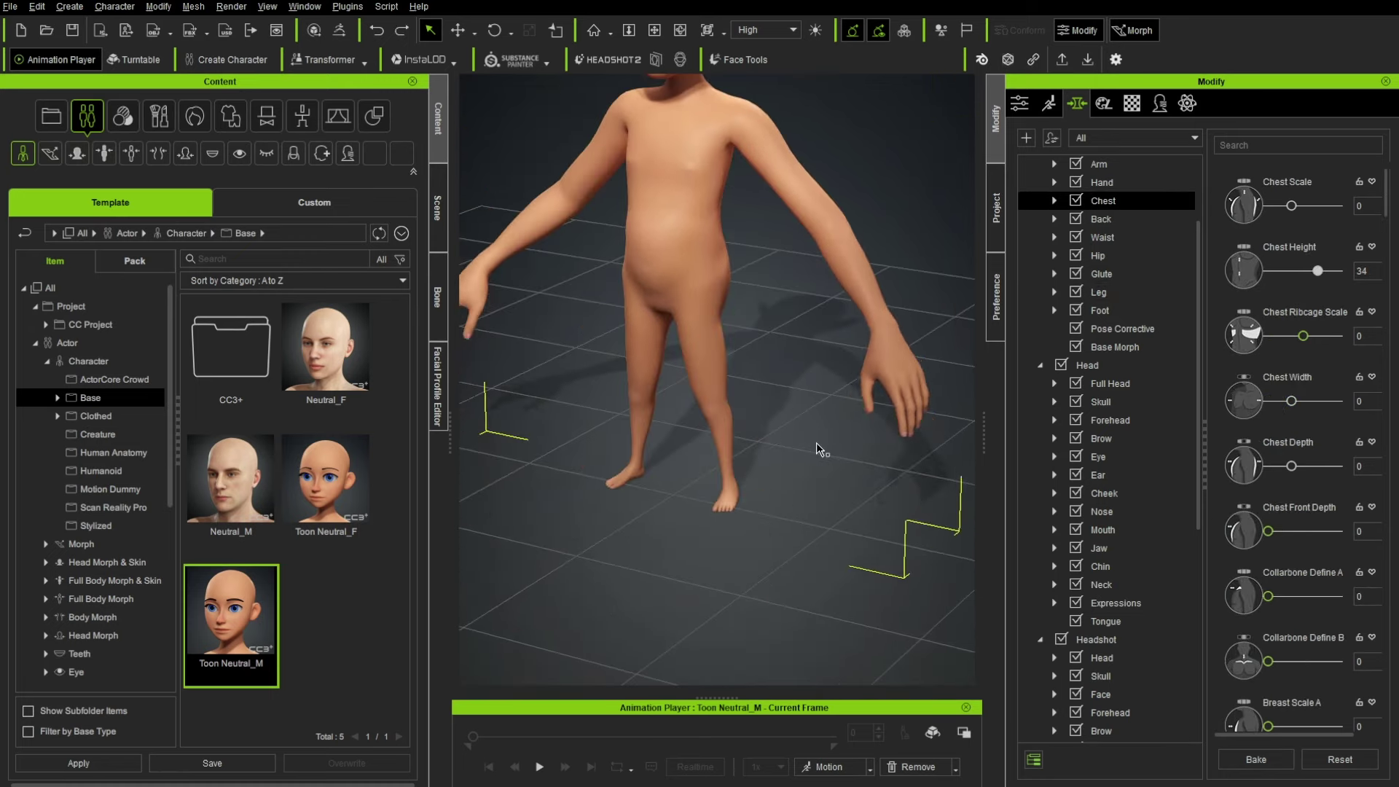
pyautogui.moveTo(701, 507); pyautogui.dragTo(673, 517)
pyautogui.moveTo(727, 522); pyautogui.dragTo(698, 506, button='right')
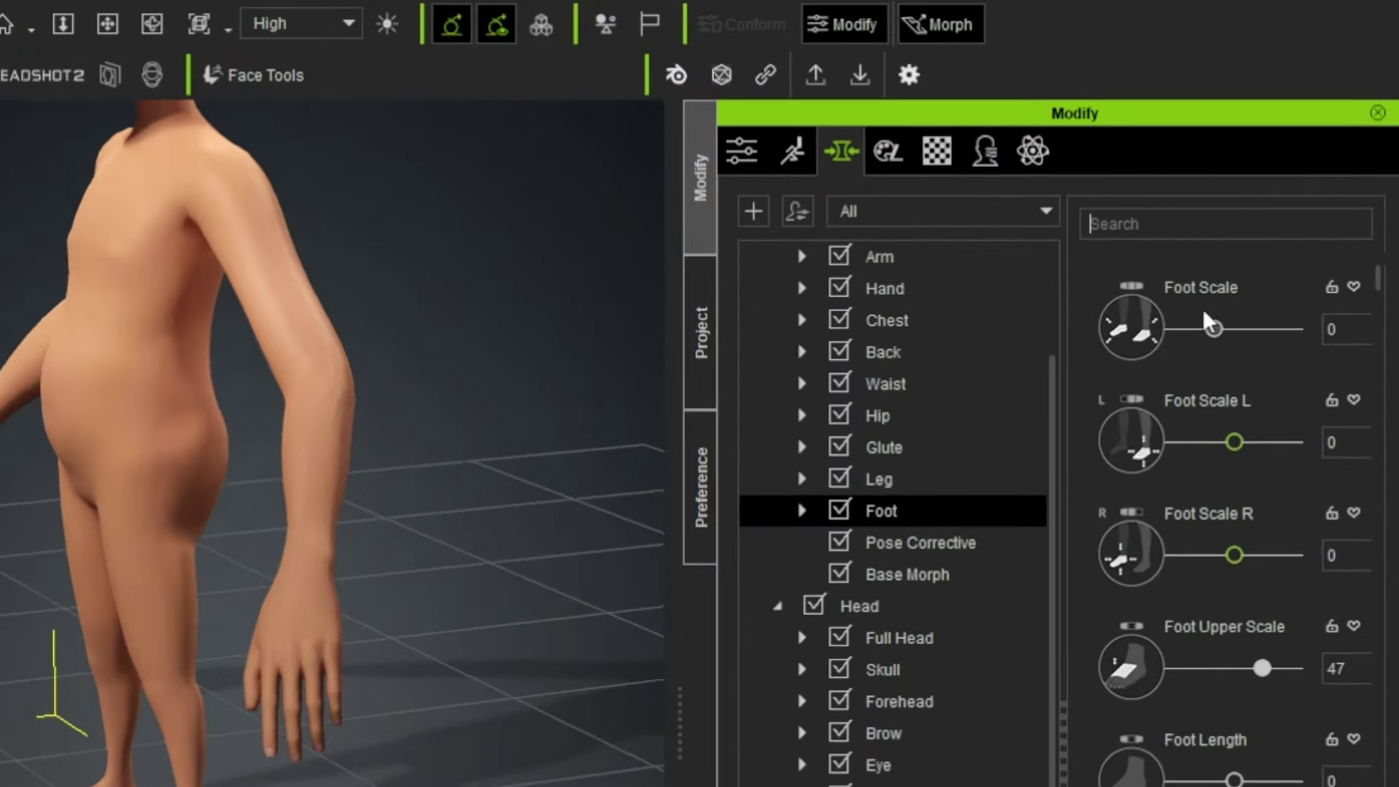
# Step: Enlarge the feet, trying a Foot Scale of 300 and settling on 200
pyautogui.moveTo(1211, 328); pyautogui.dragTo(1246, 330)
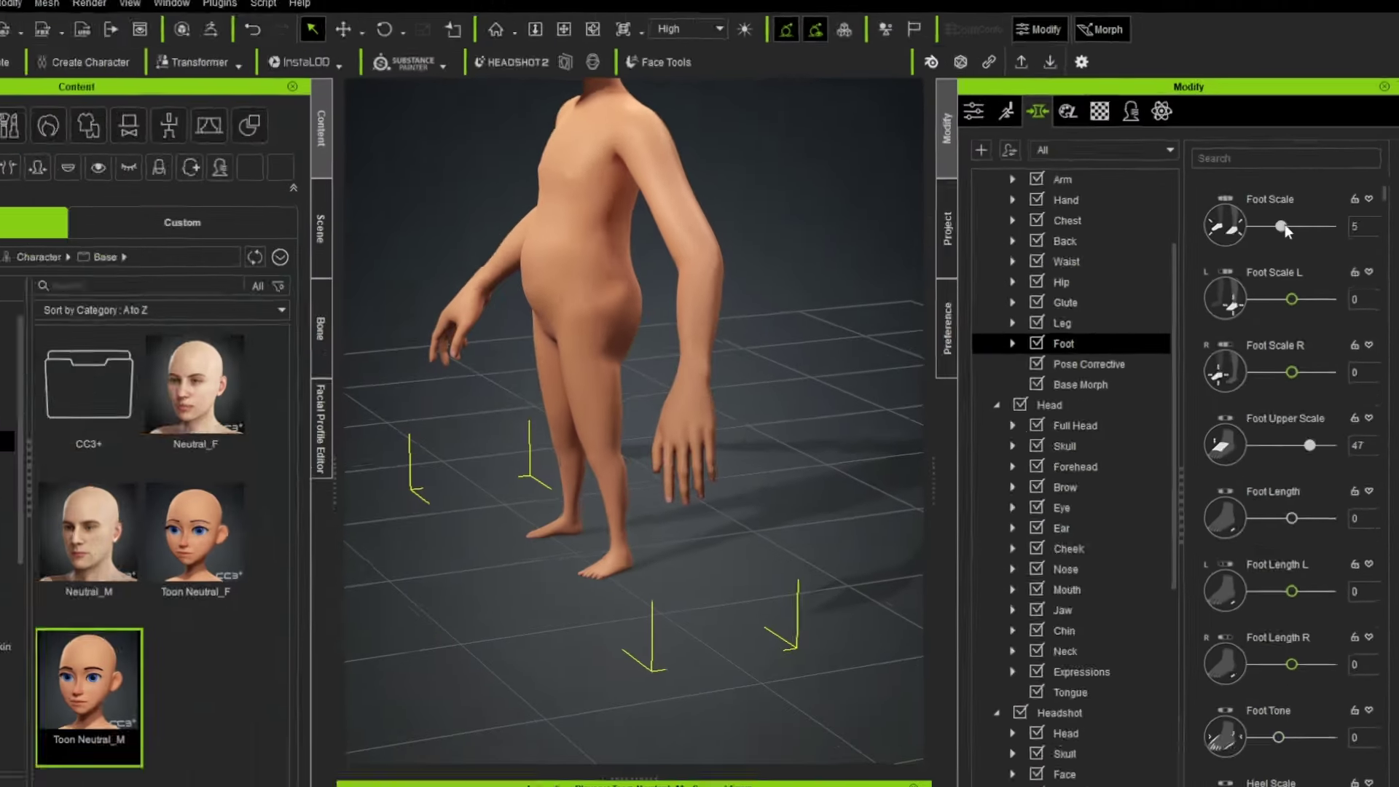
pyautogui.moveTo(1310, 206); pyautogui.dragTo(1346, 211)
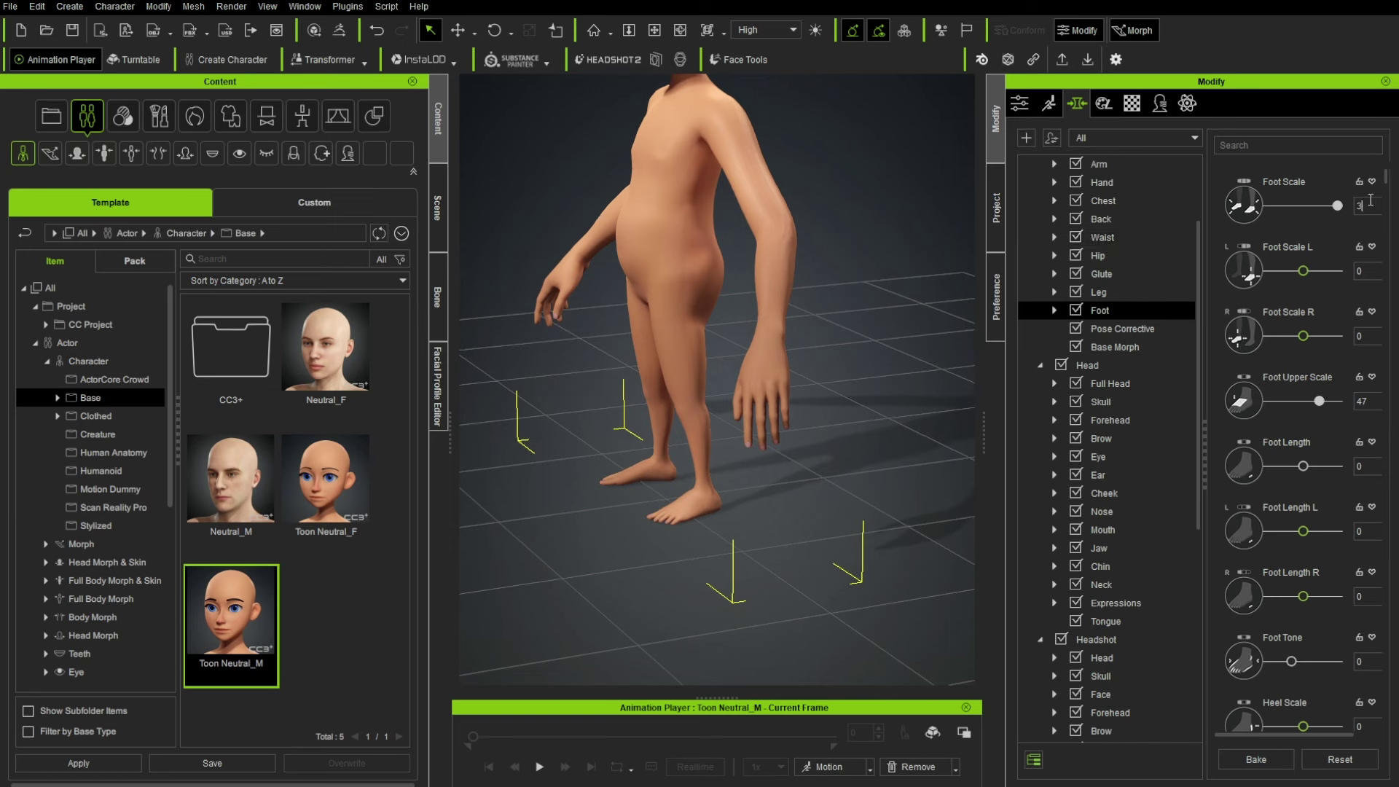
pyautogui.press('Return')
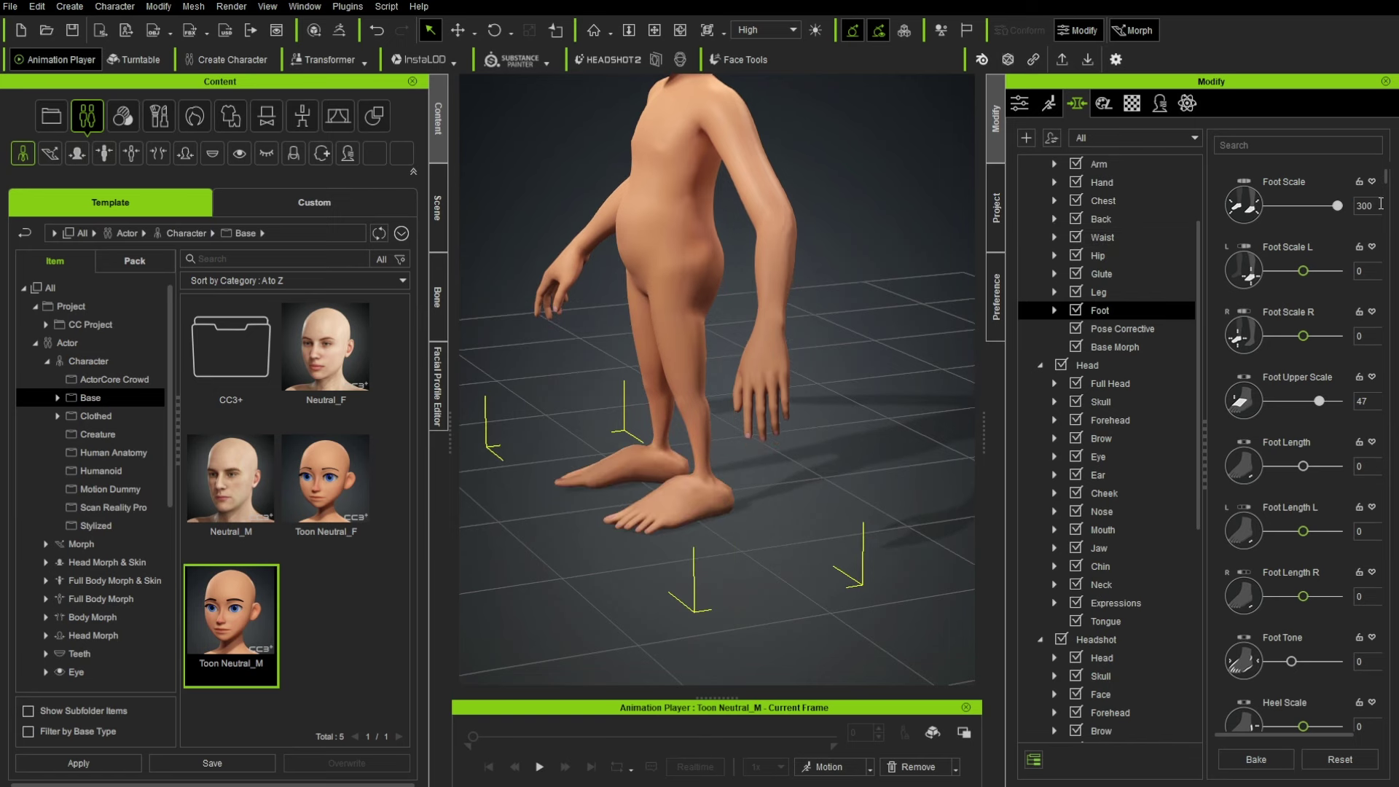
pyautogui.moveTo(623, 301); pyautogui.dragTo(587, 333, button='middle')
pyautogui.scroll(-3, 587, 333)
pyautogui.moveTo(729, 386); pyautogui.dragTo(907, 342, button='right')
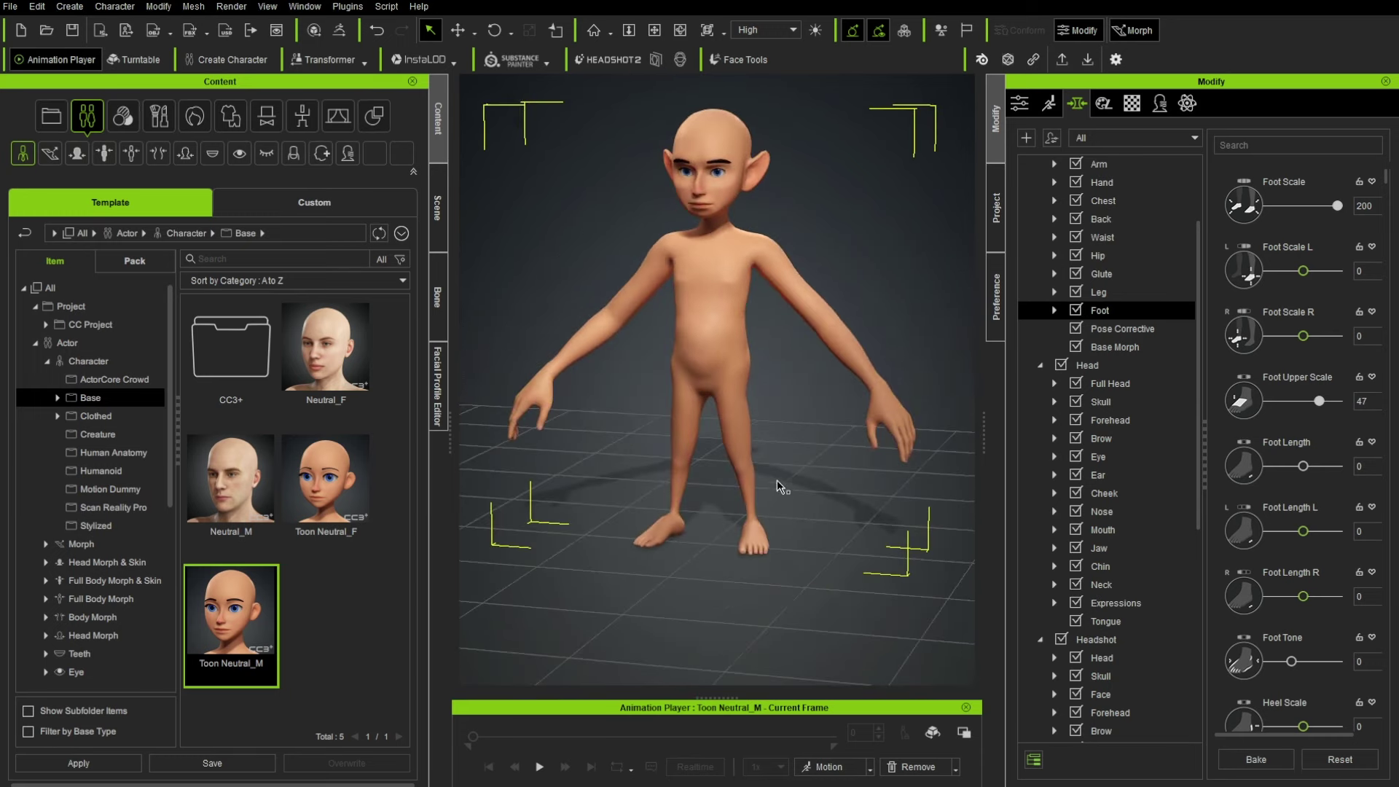
pyautogui.moveTo(749, 462); pyautogui.dragTo(460, 346, button='right')
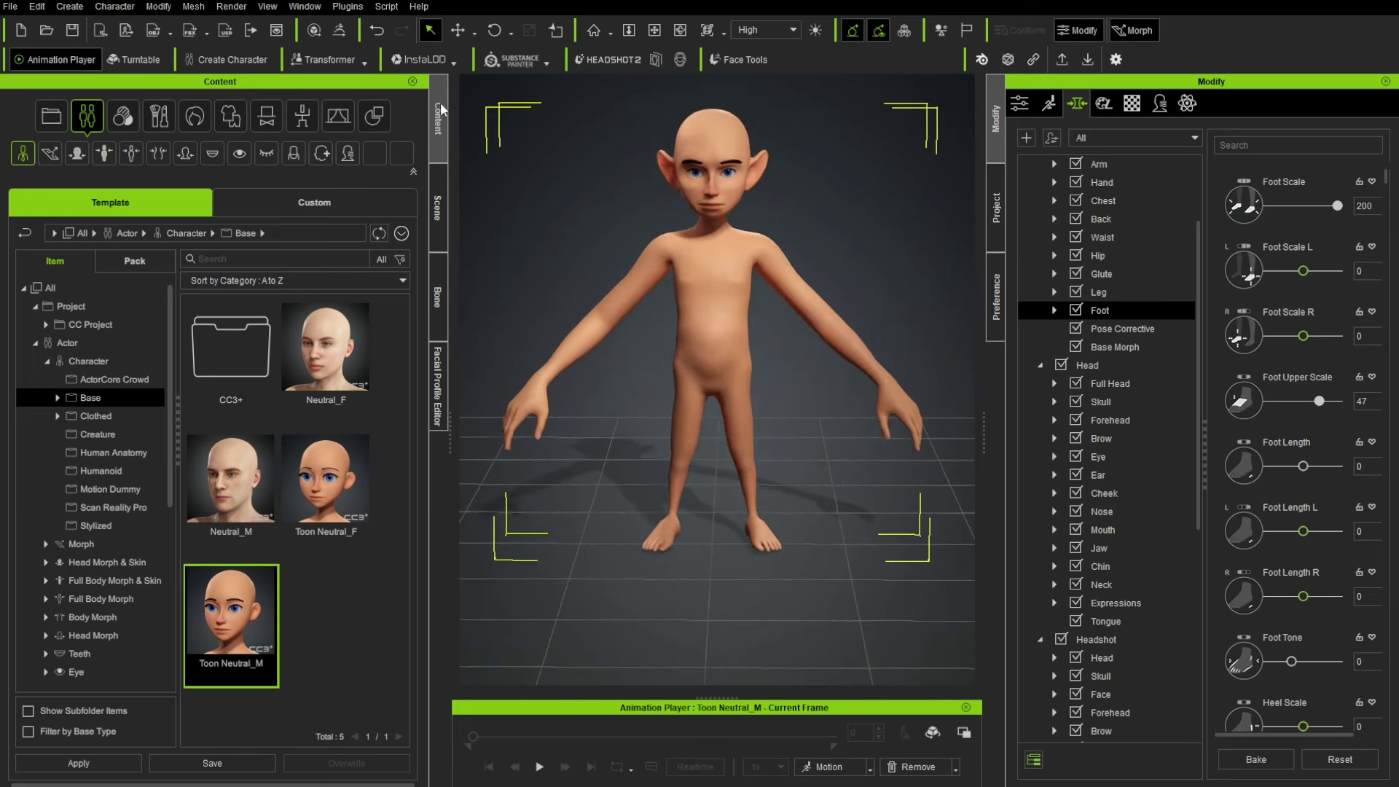
# Step: Look through the Shirts category of the Cloth library
pyautogui.click(36, 343)
pyautogui.click(35, 416)
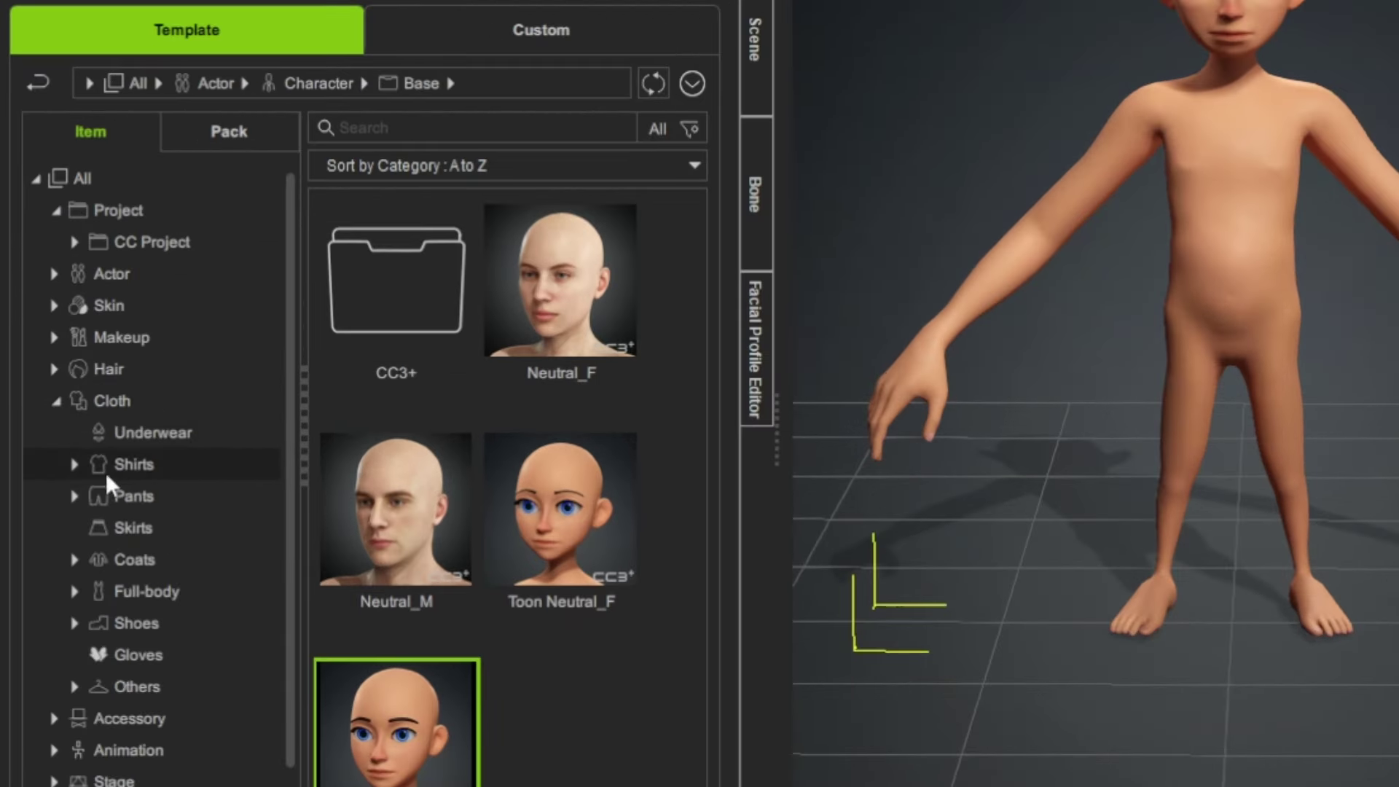
pyautogui.click(125, 465)
pyautogui.click(74, 464)
pyautogui.click(539, 375)
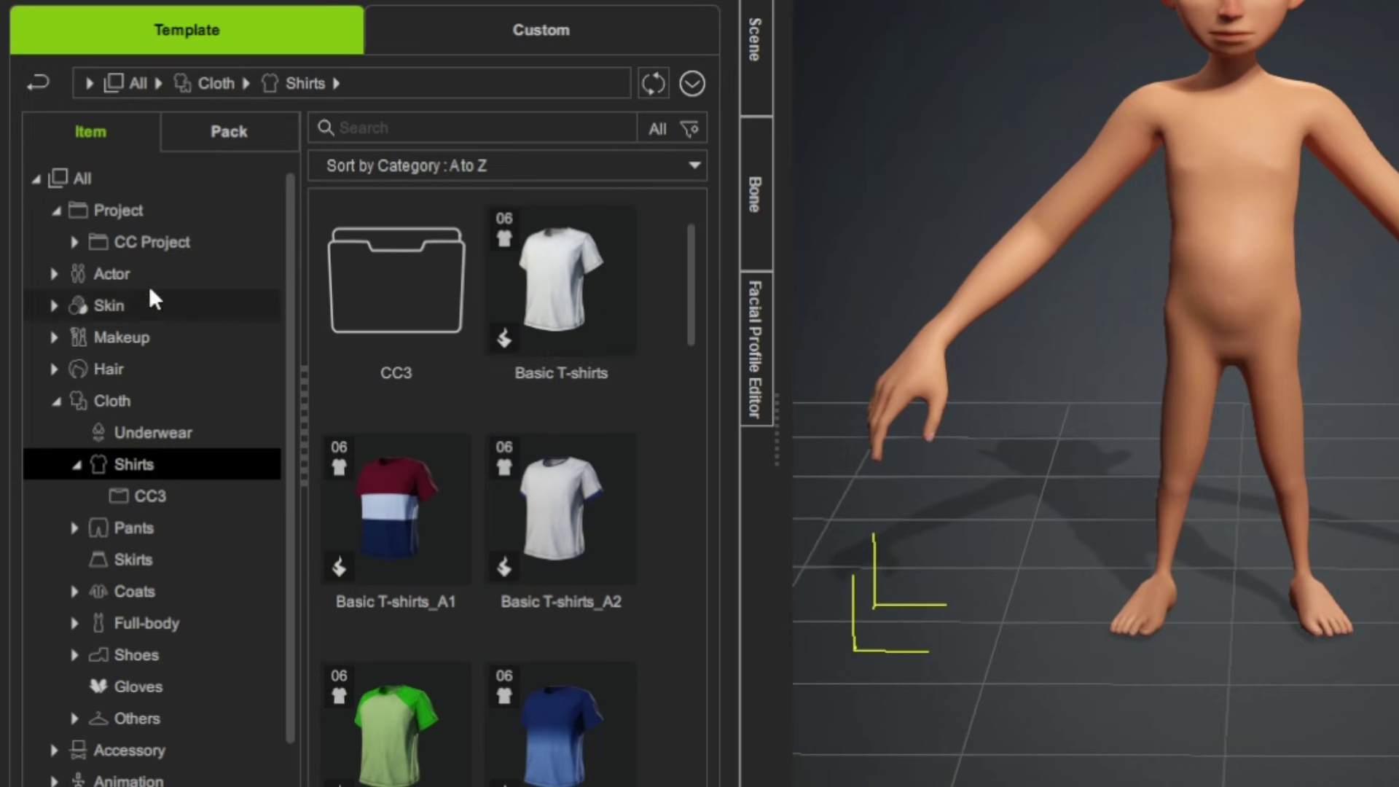
# Step: Dress the character in the clothed CC4 Kevin outfit with Replace Outfit Only (Keep Character), without saving the project
pyautogui.click(54, 273)
pyautogui.click(111, 306)
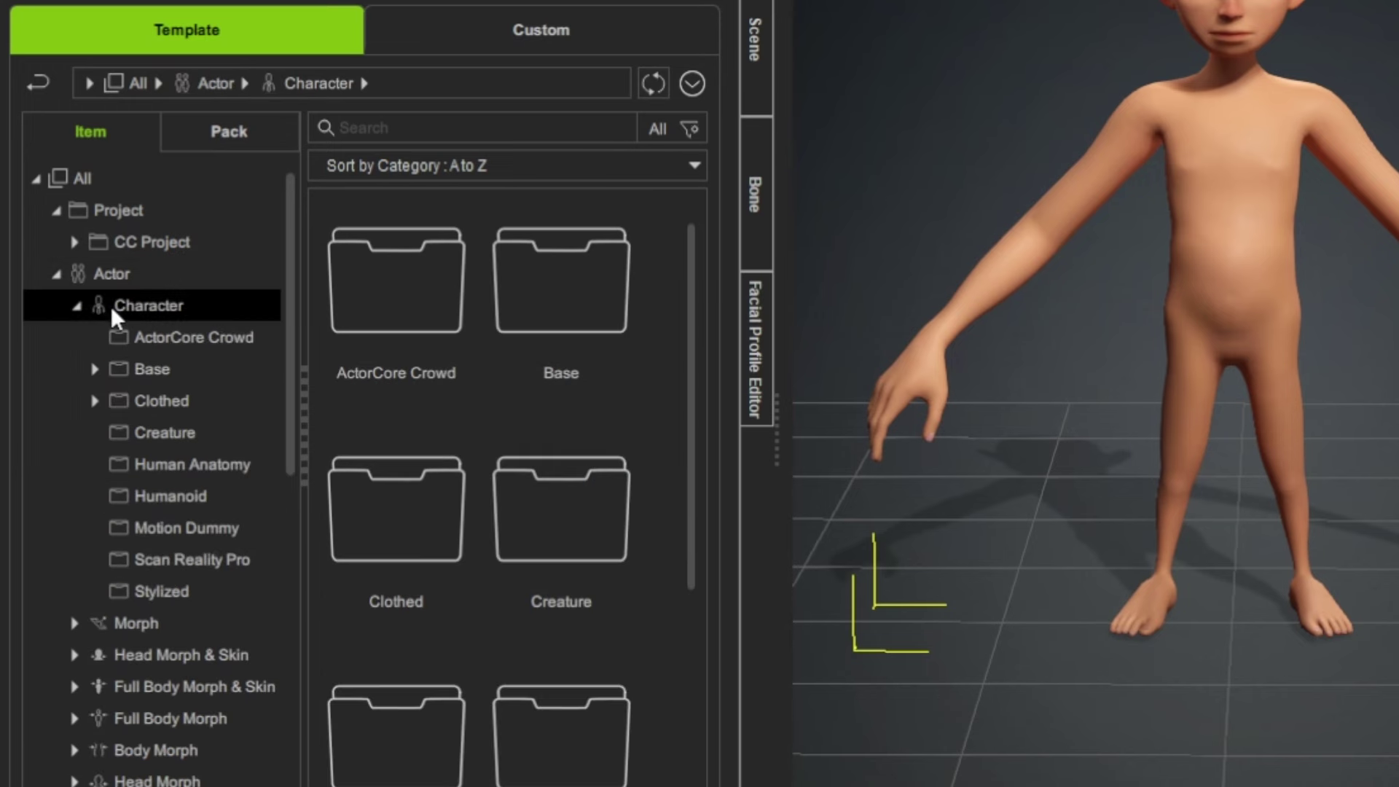
pyautogui.click(160, 401)
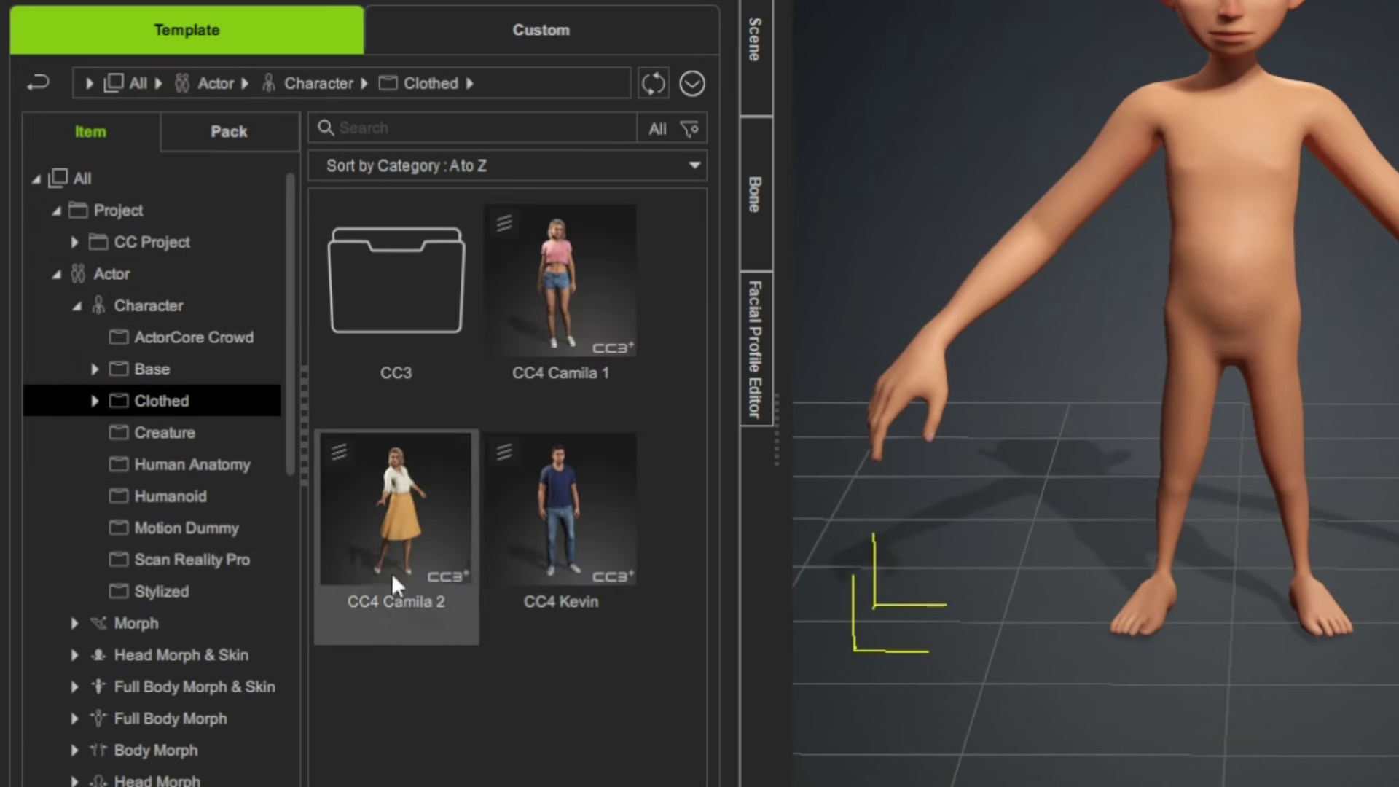
pyautogui.doubleClick(558, 495)
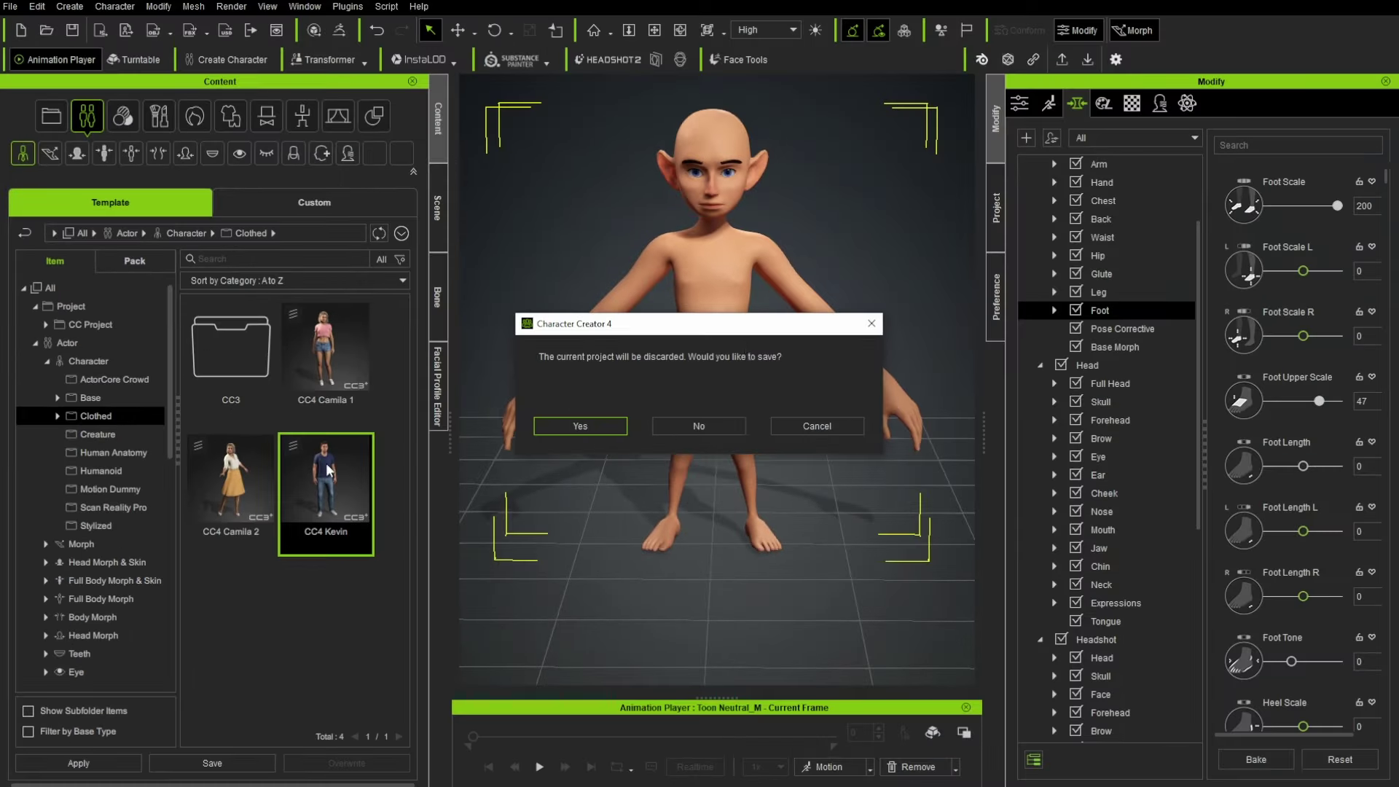
pyautogui.click(665, 427)
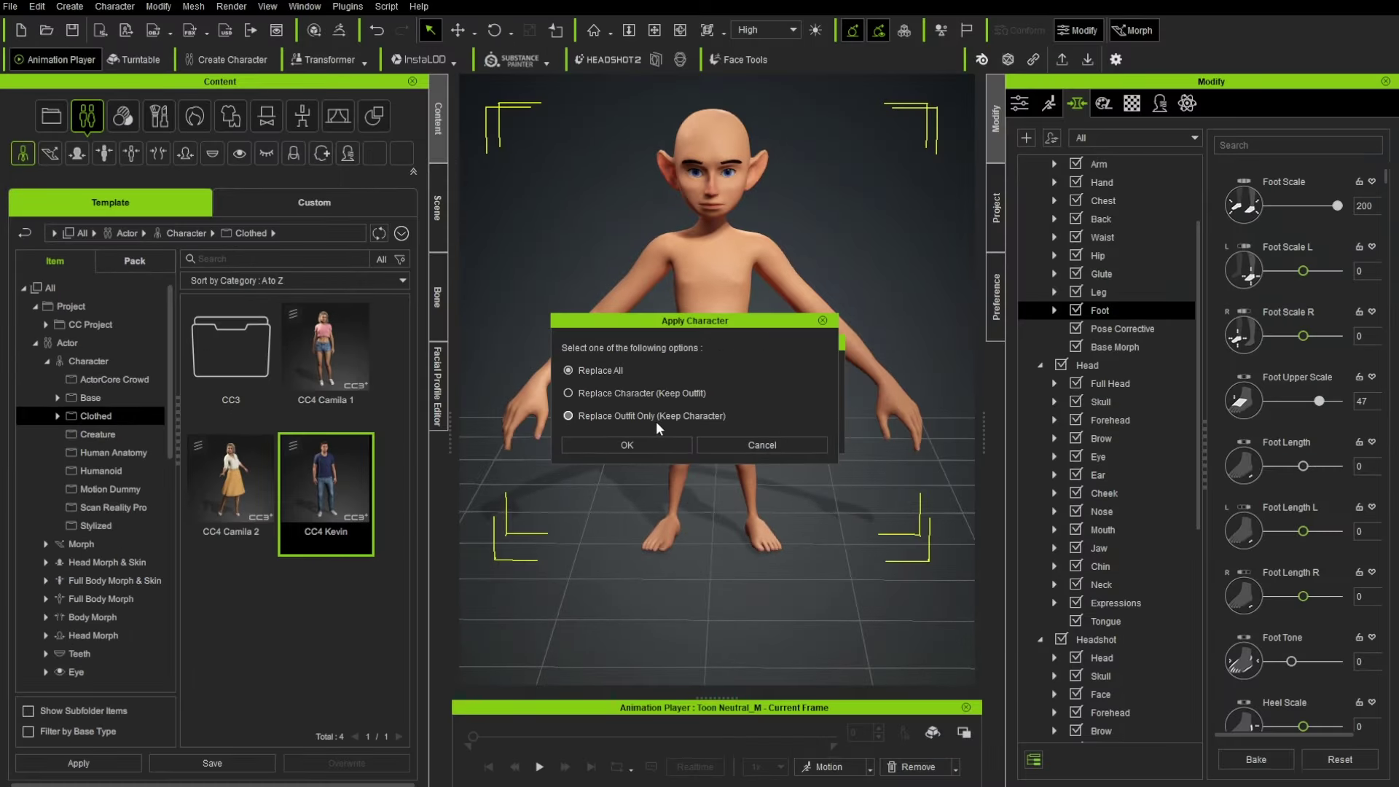
pyautogui.click(639, 441)
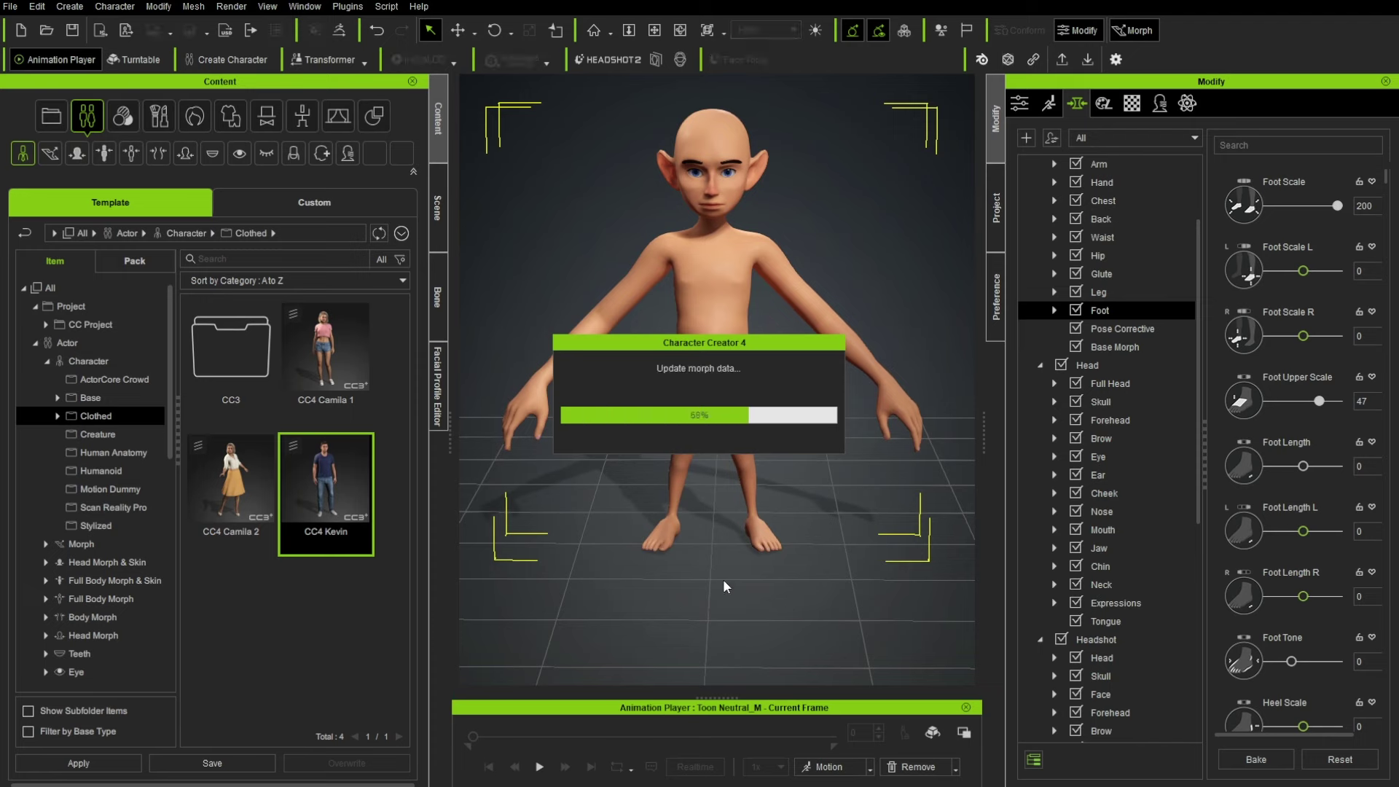
pyautogui.moveTo(872, 570); pyautogui.dragTo(877, 541, button='right')
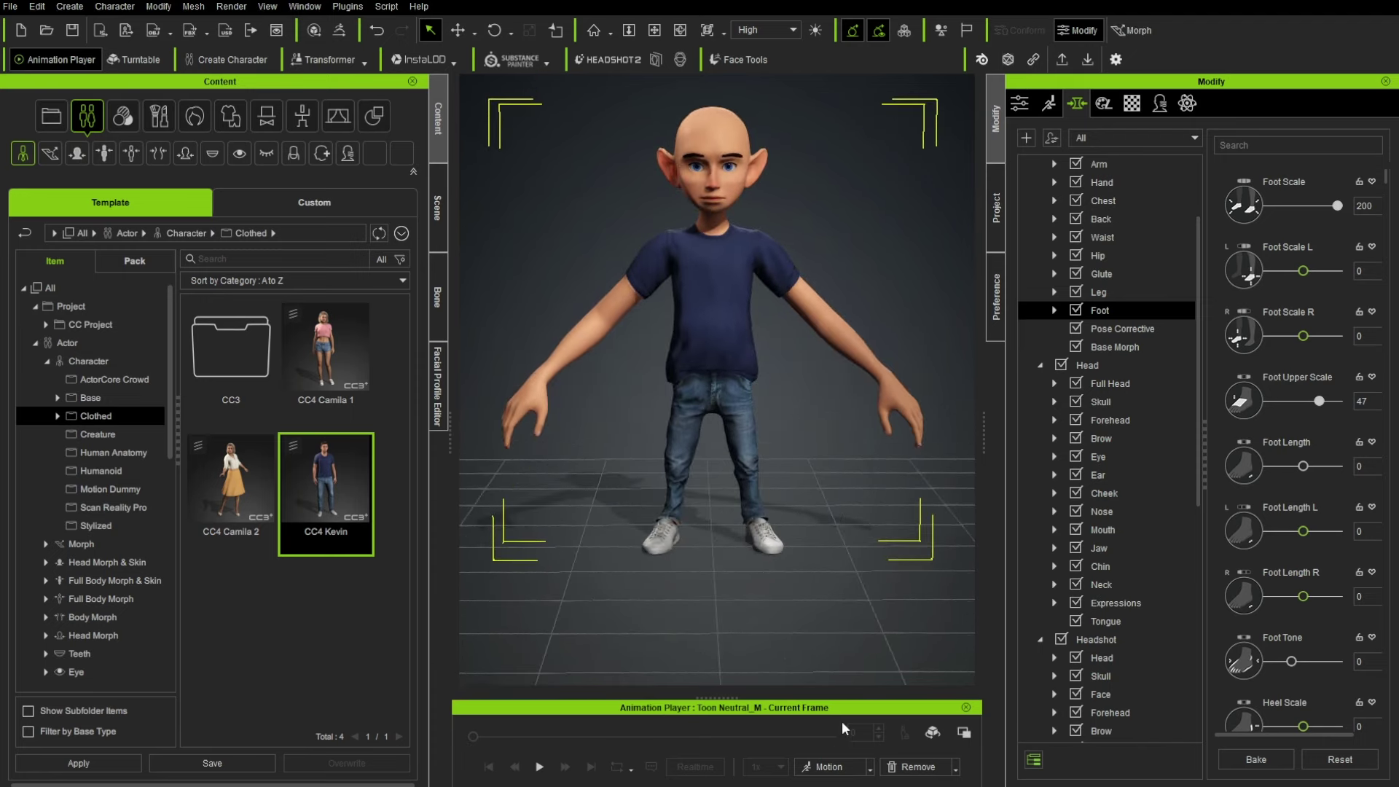
# Step: Apply the Saloon Door In motion from the Human Male Perform set to the dressed character and play it
pyautogui.click(35, 342)
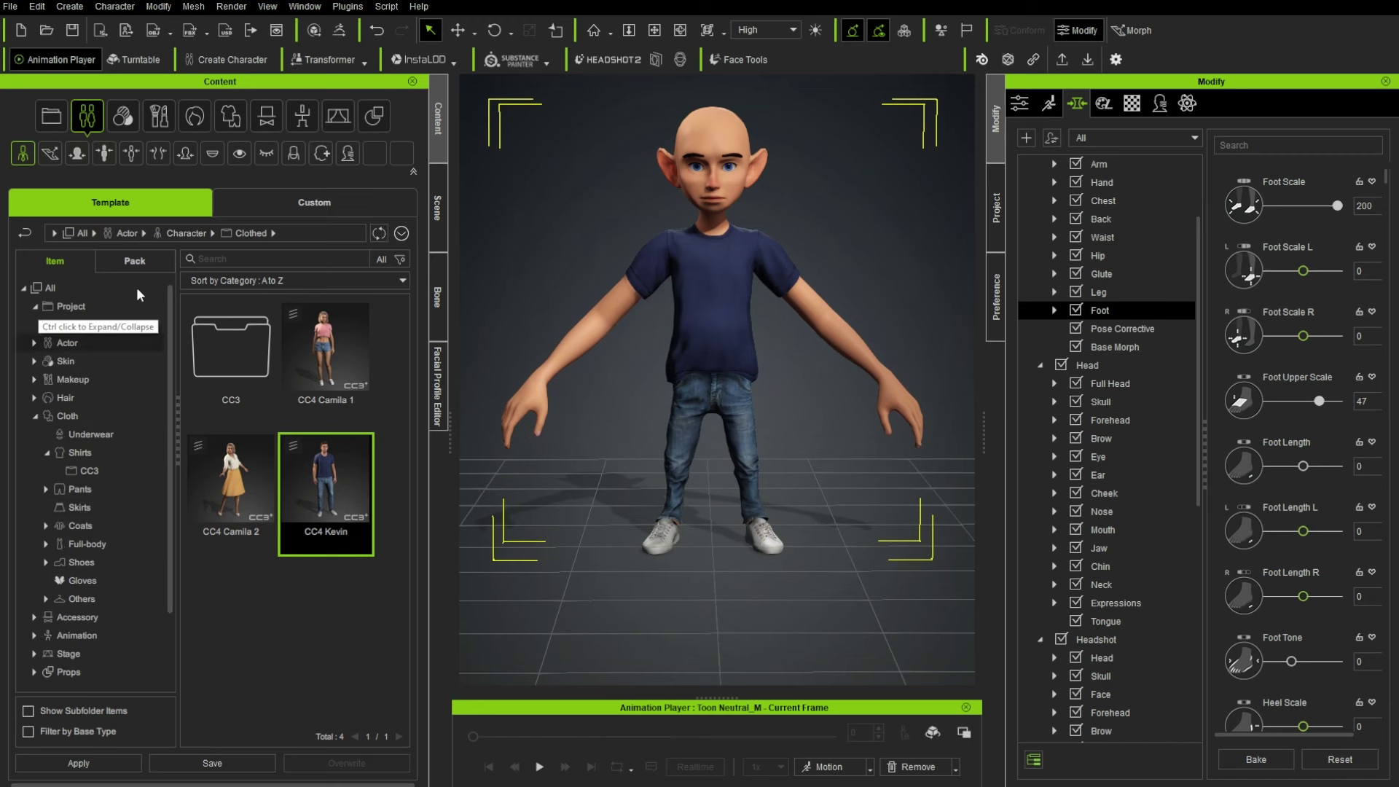
pyautogui.scroll(-1, 75, 549)
pyautogui.click(39, 602)
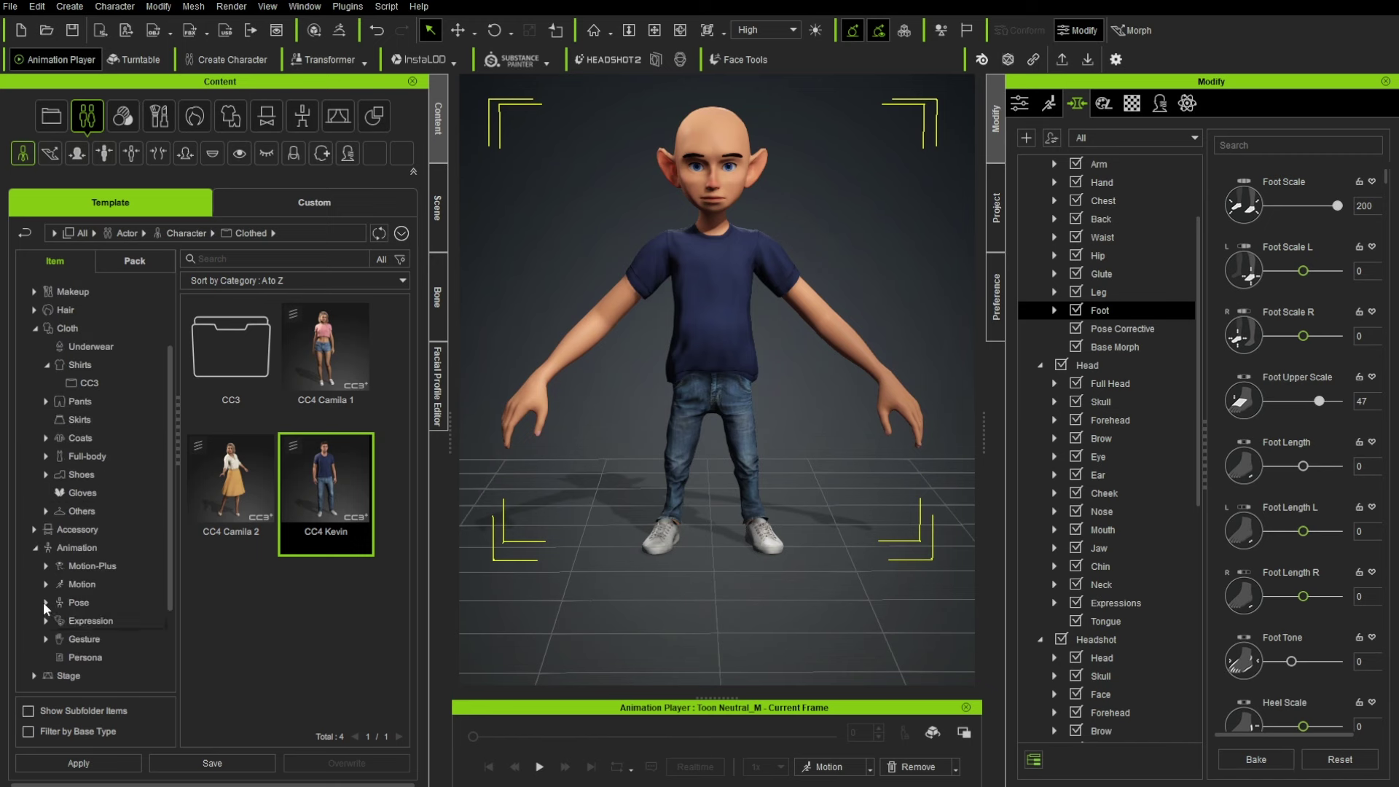
pyautogui.click(45, 584)
pyautogui.scroll(-1, 149, 605)
pyautogui.click(110, 558)
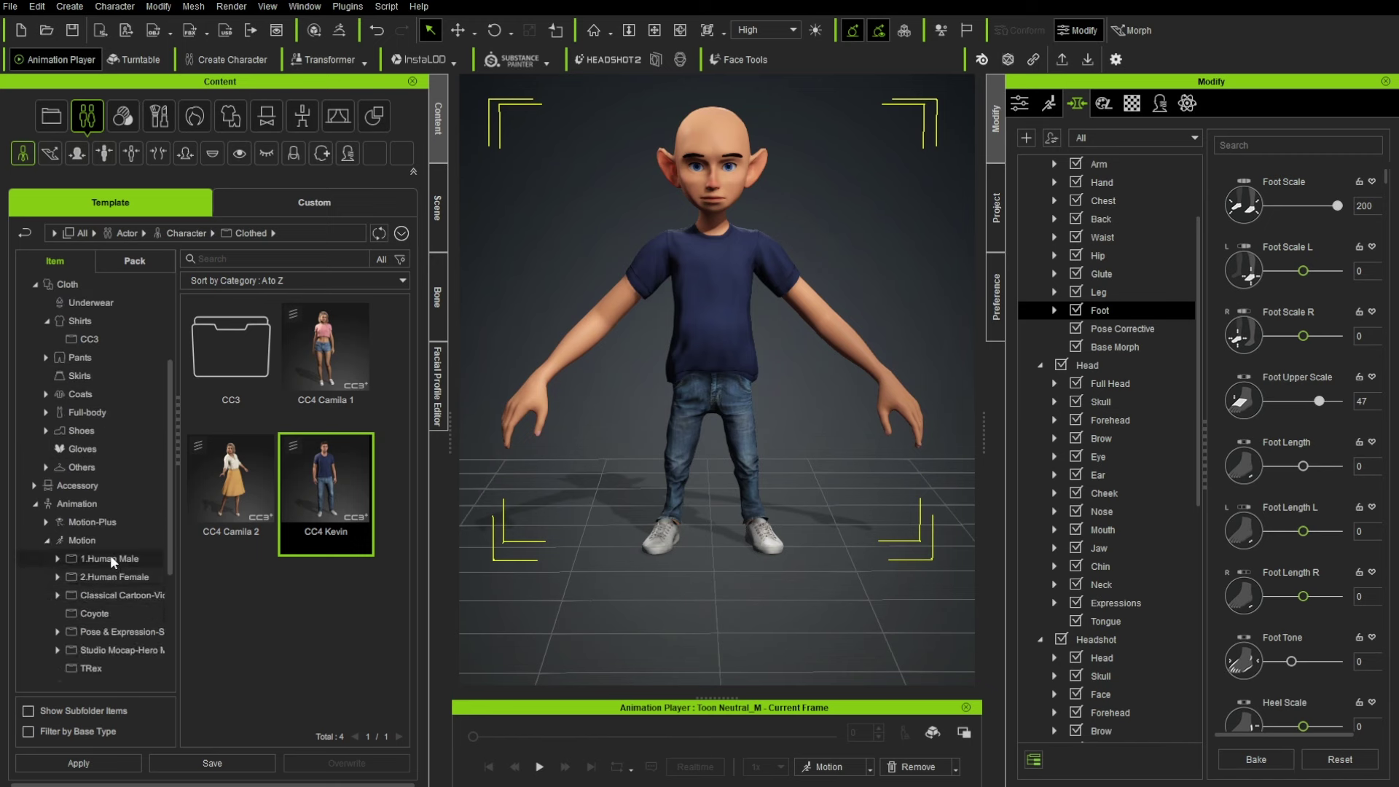
pyautogui.doubleClick(239, 485)
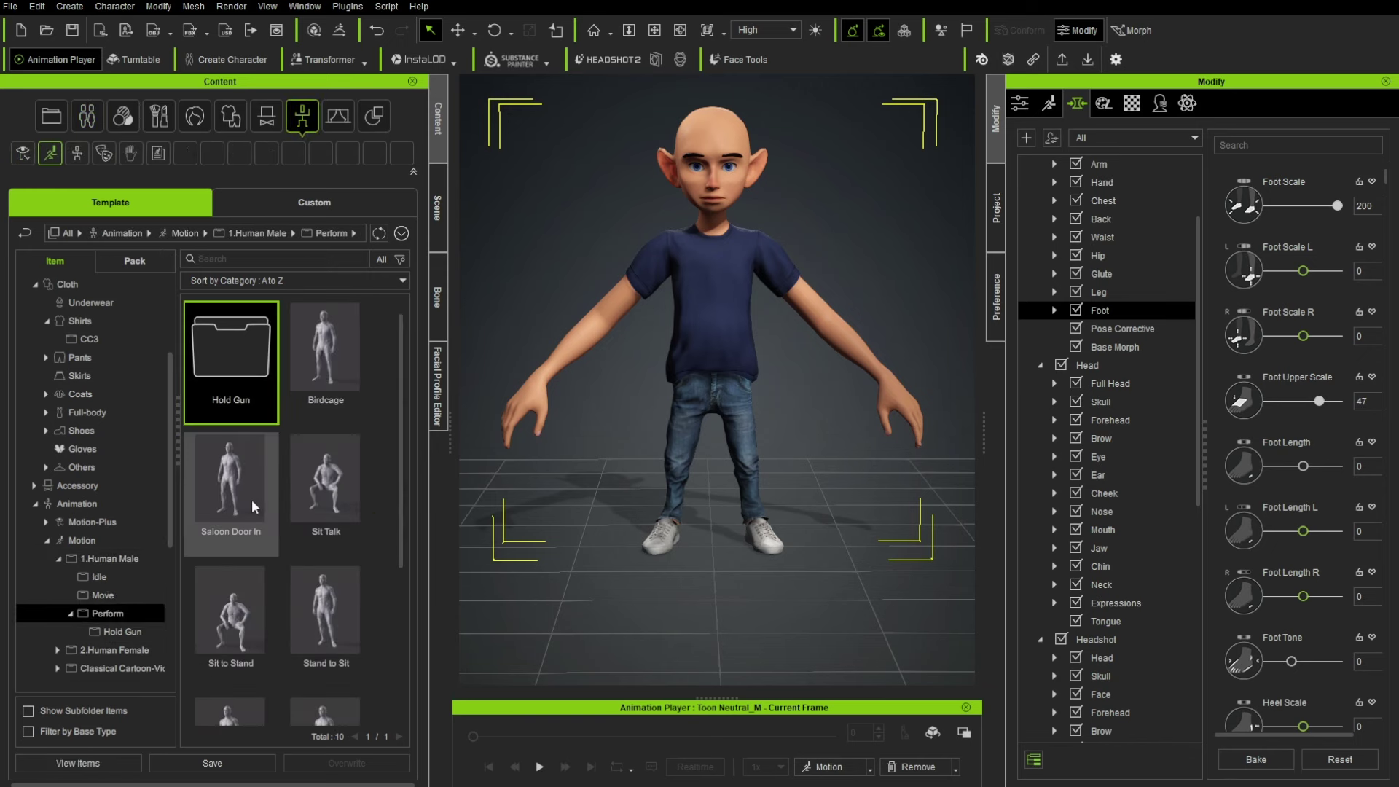
pyautogui.doubleClick(251, 493)
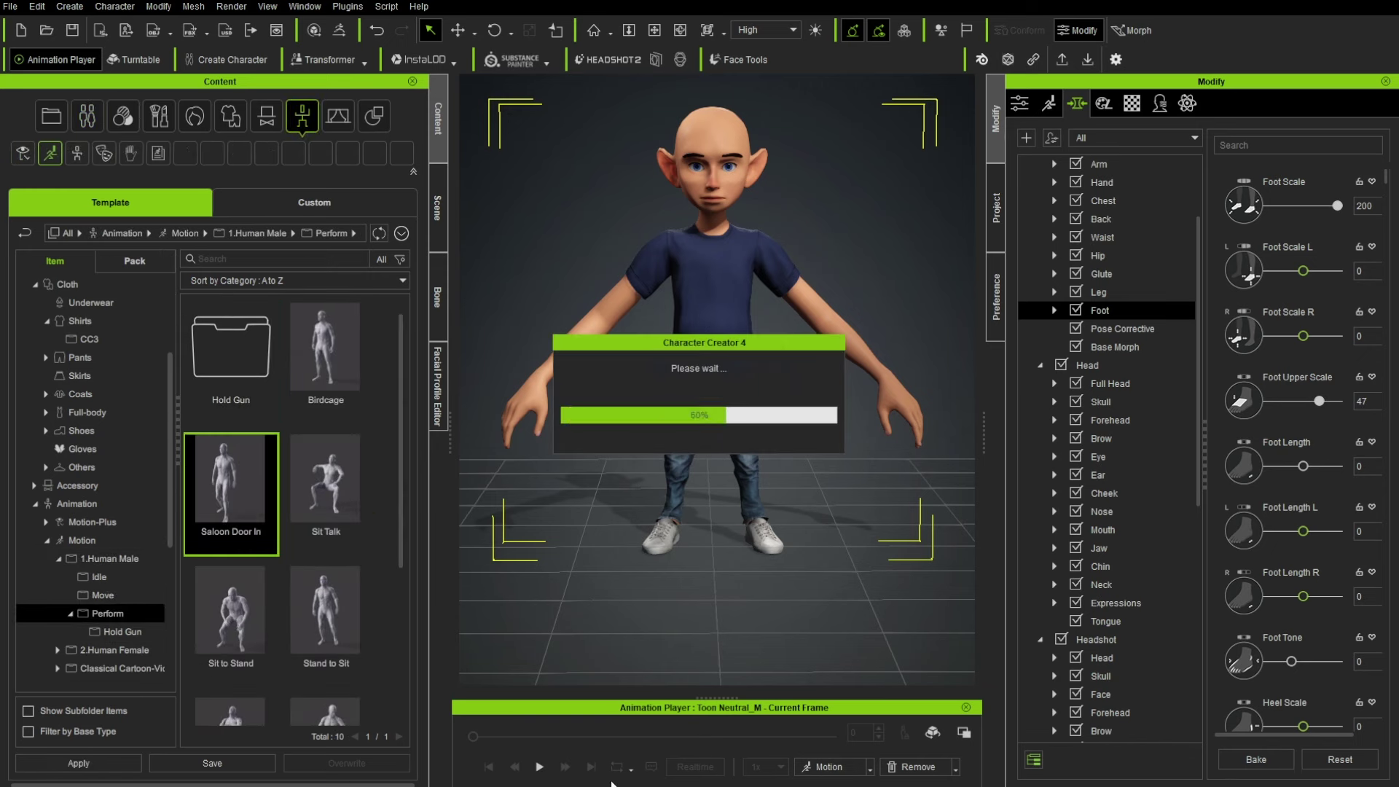
pyautogui.click(539, 767)
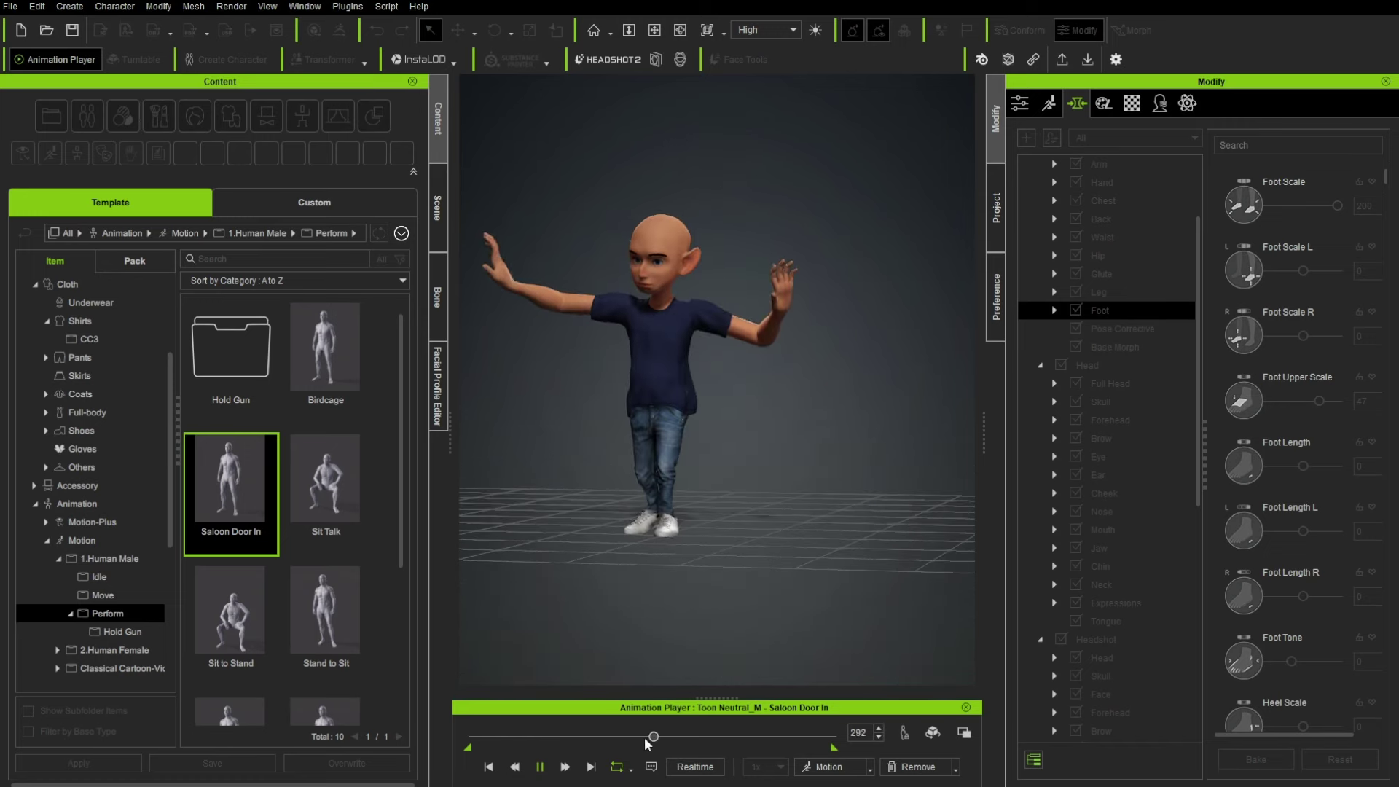
# Step: Pause the motion and open the HairStyle category of the Hair library
pyautogui.click(540, 767)
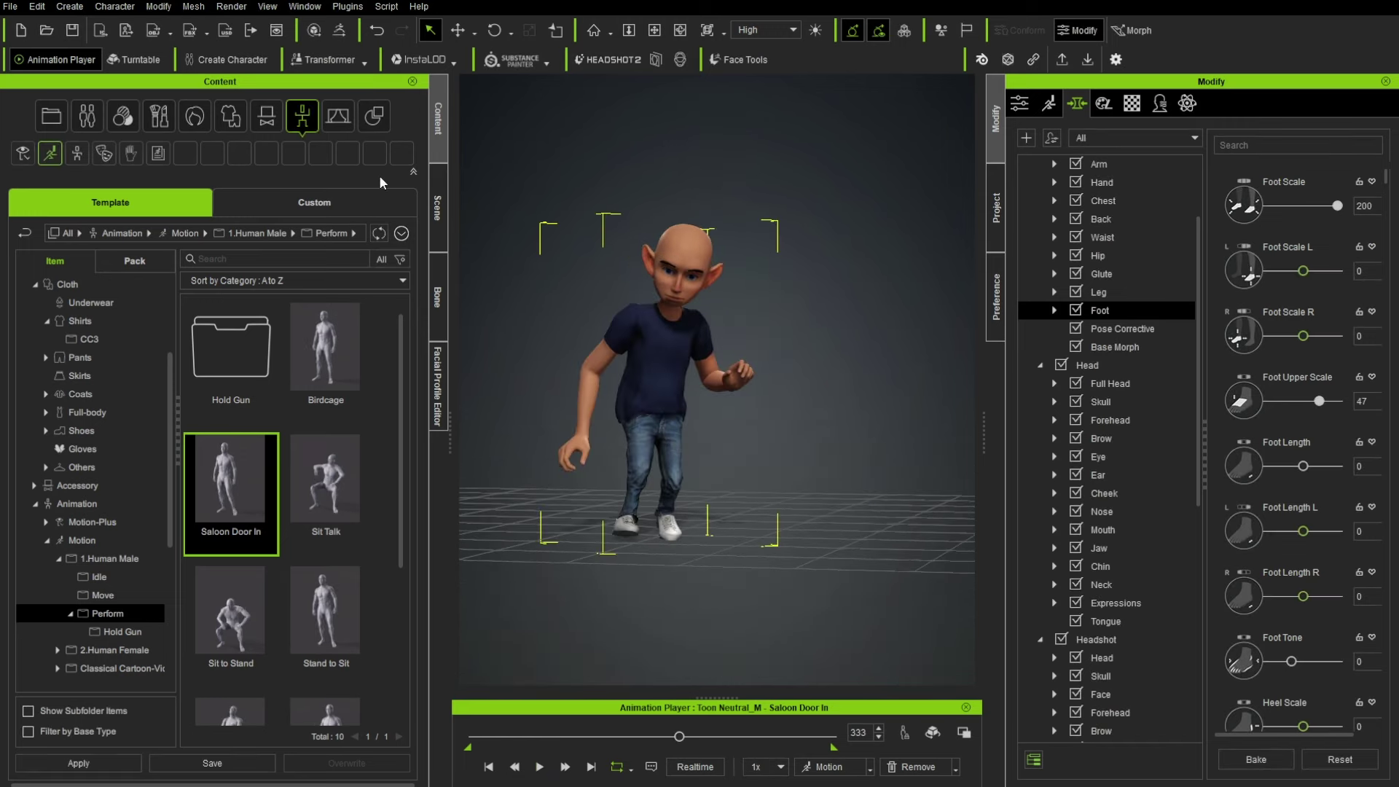
pyautogui.click(34, 503)
pyautogui.click(35, 342)
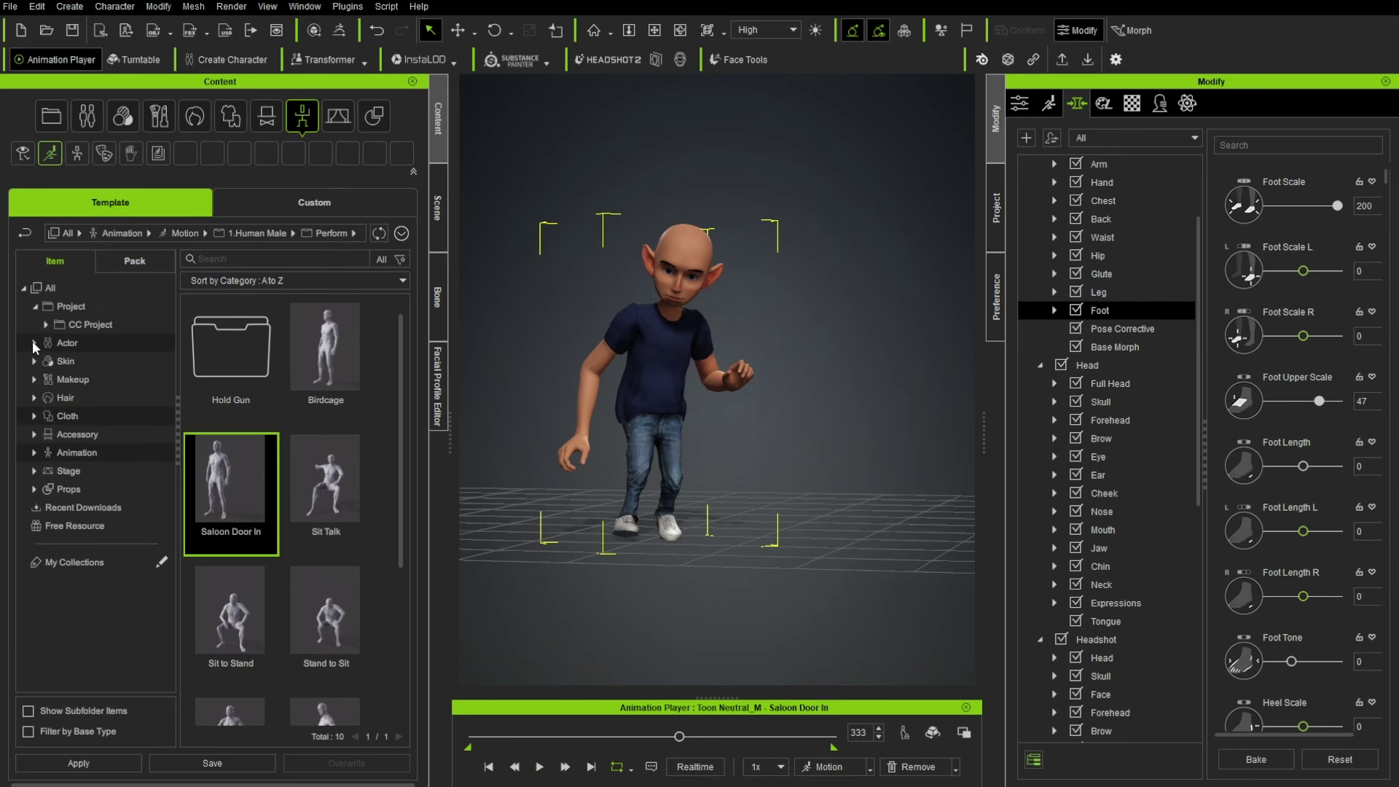
pyautogui.click(77, 399)
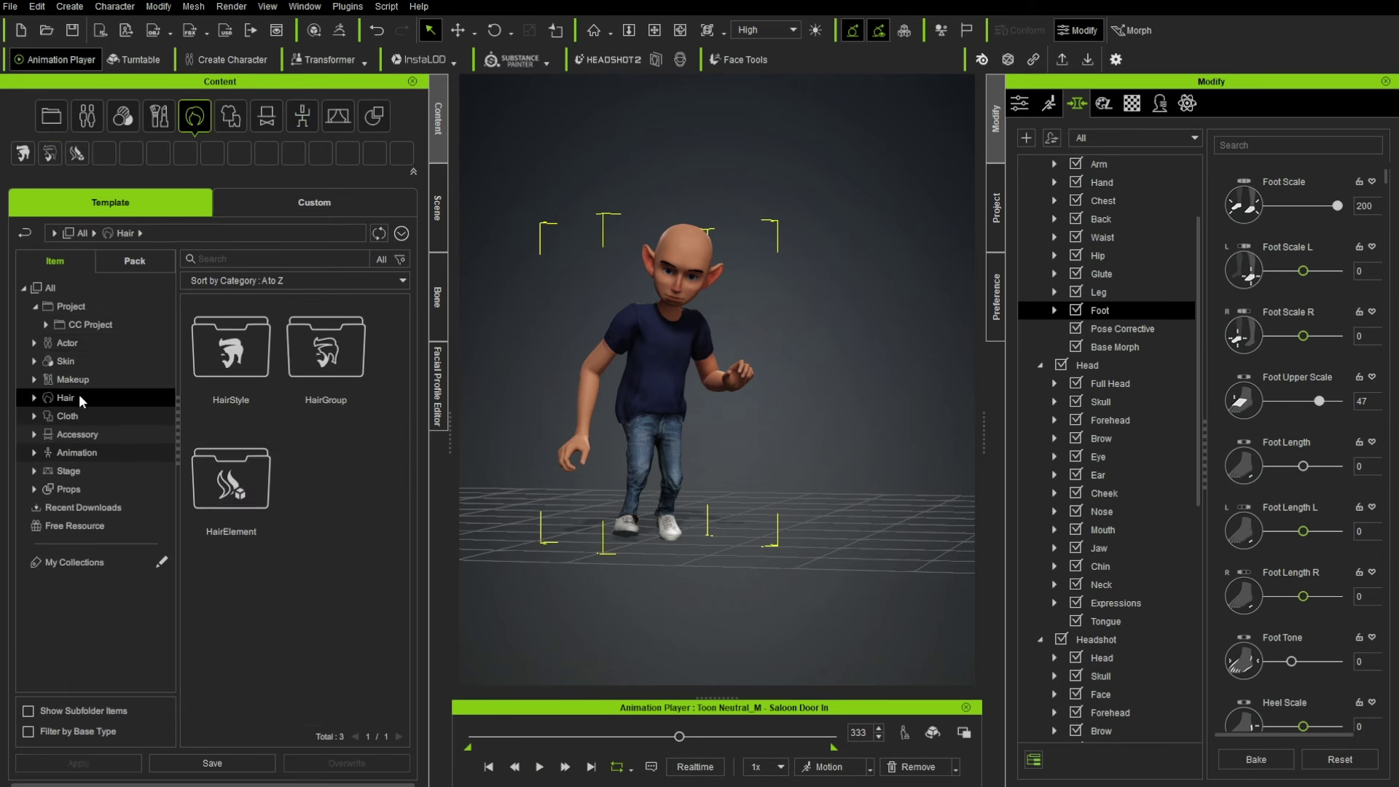
pyautogui.click(88, 116)
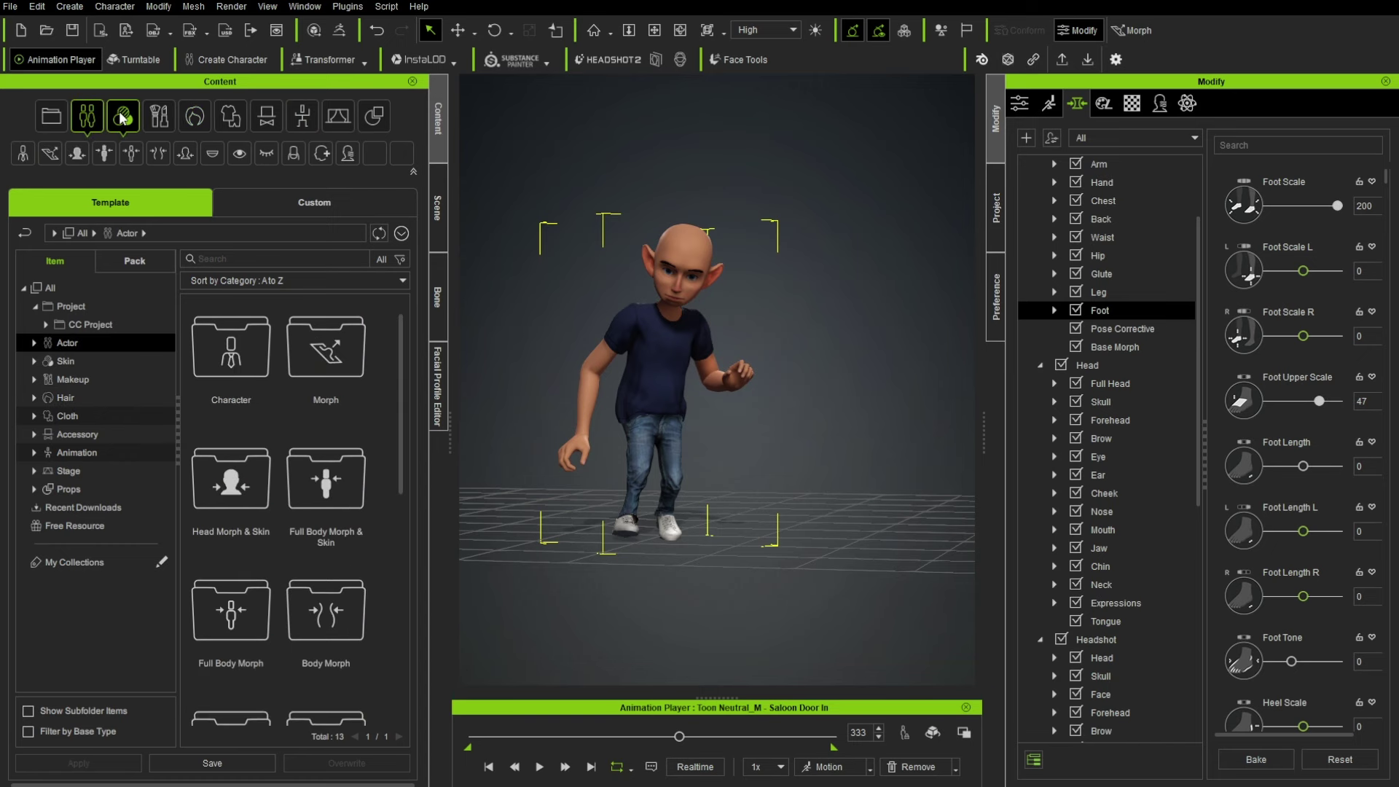
pyautogui.click(197, 119)
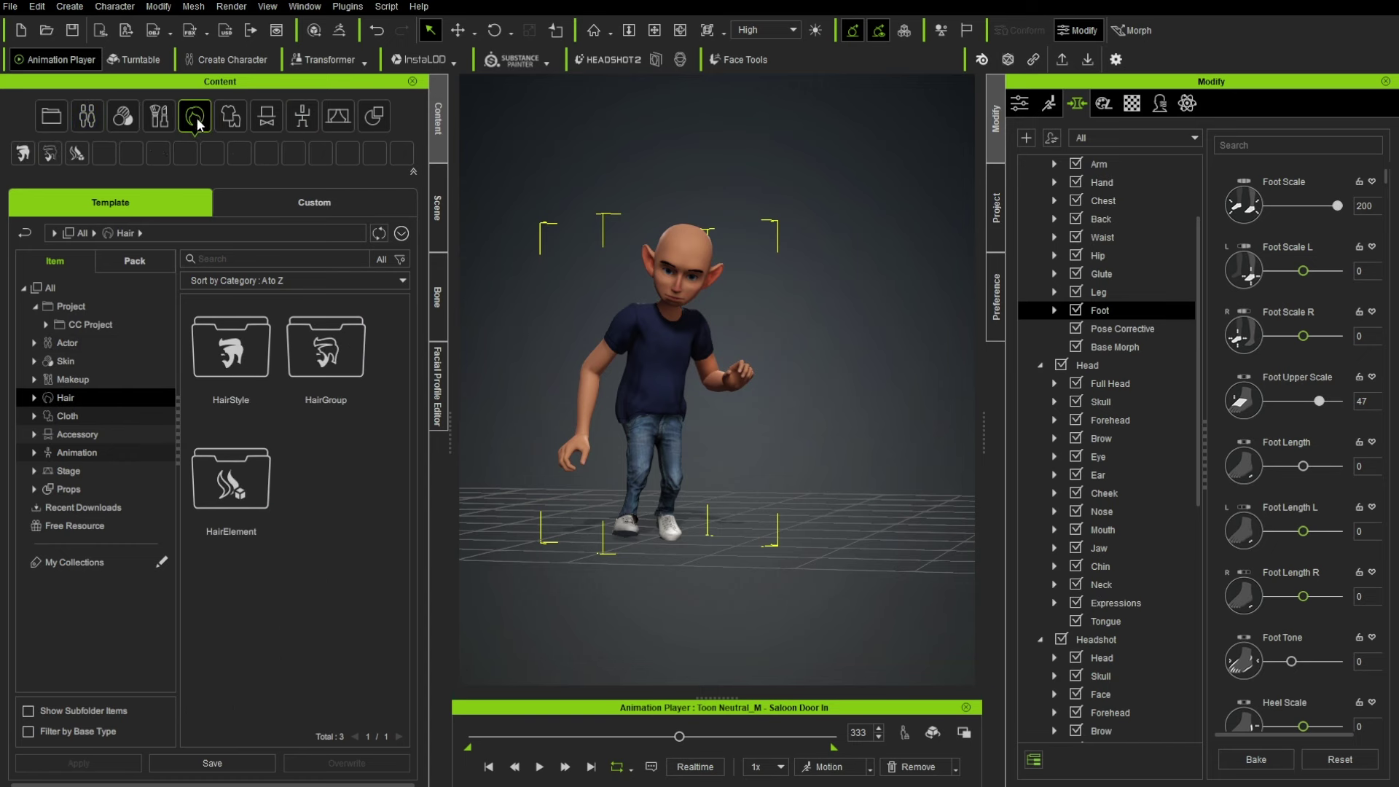
pyautogui.click(24, 157)
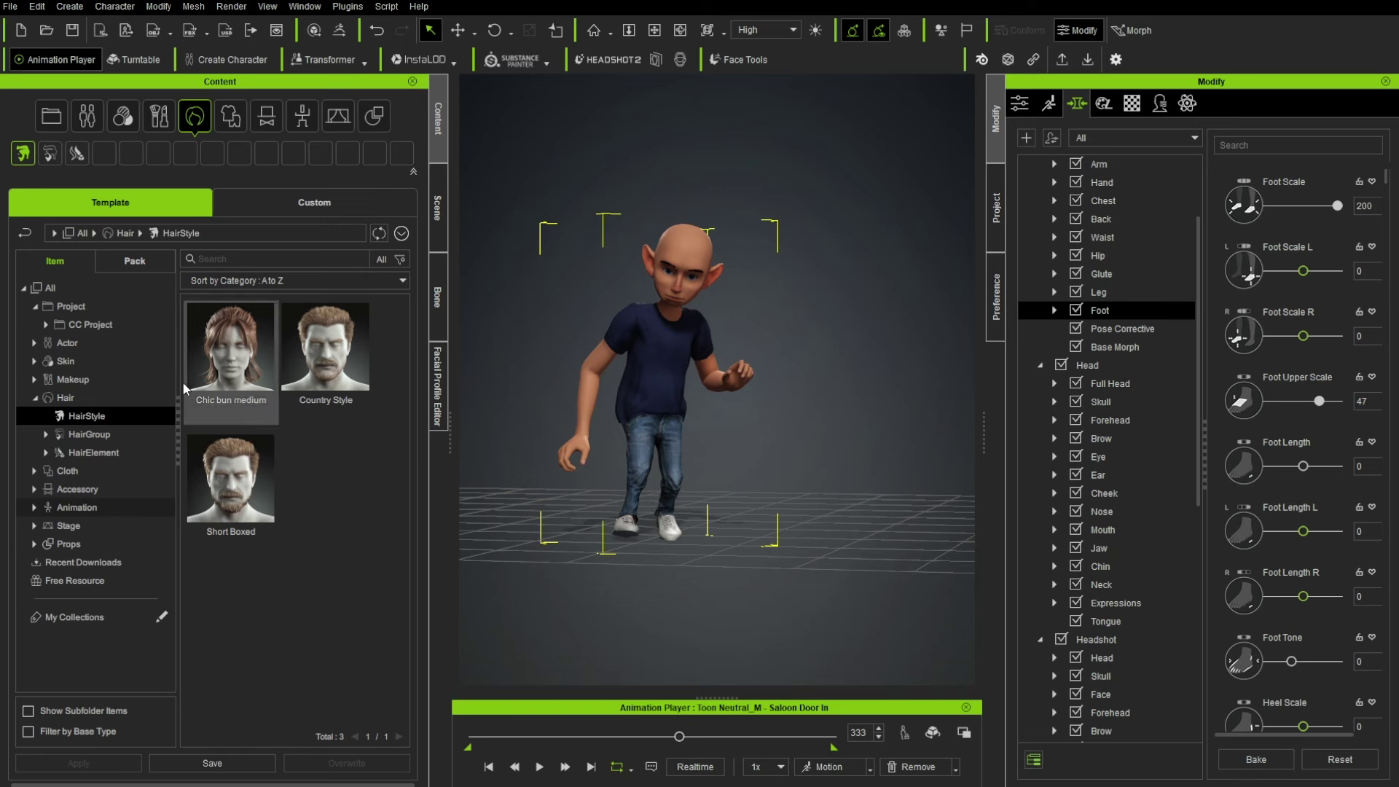
# Step: Try the Short blowback hair from the HairGroup Hair category on the character and check it from the front
pyautogui.click(46, 434)
pyautogui.click(89, 488)
pyautogui.click(105, 508)
pyautogui.click(98, 487)
pyautogui.doubleClick(325, 481)
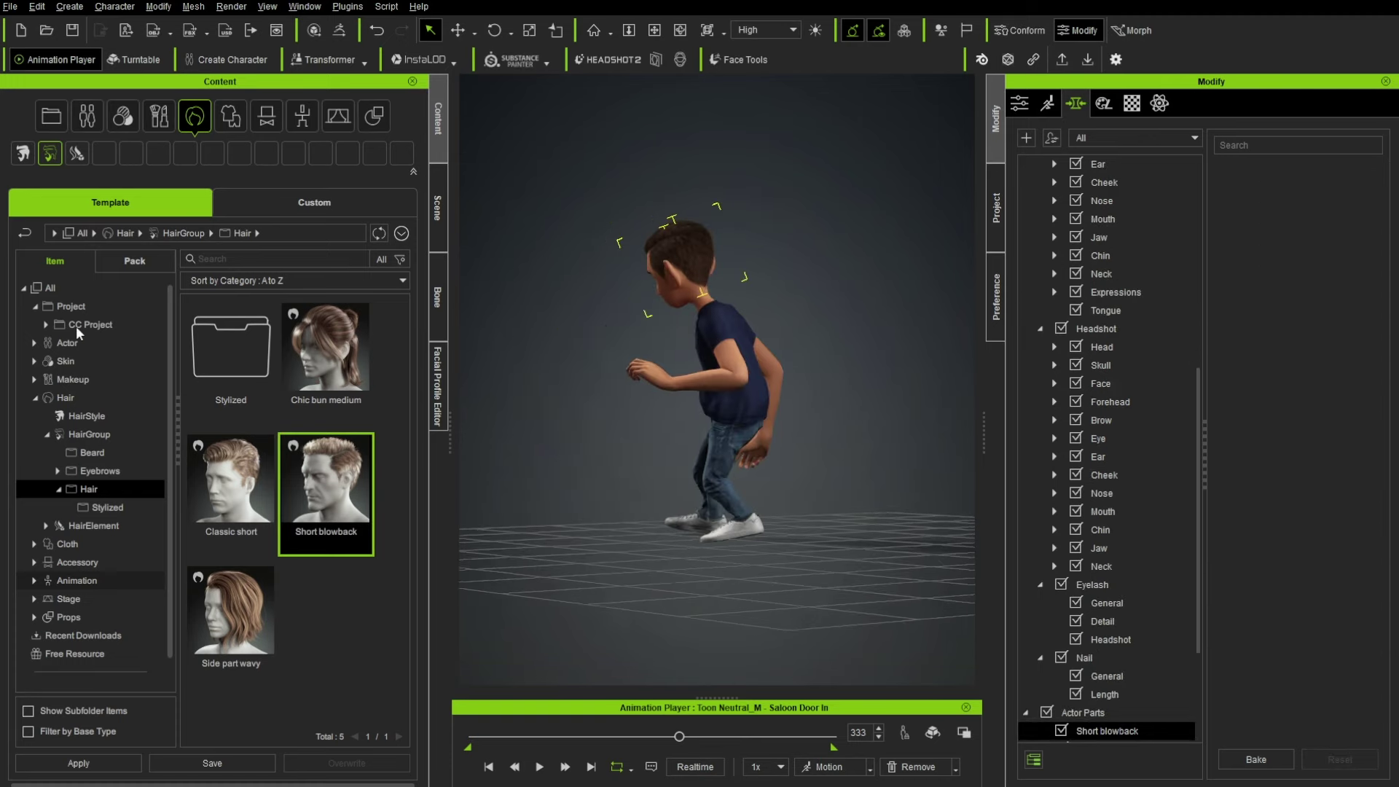
pyautogui.moveTo(553, 351); pyautogui.dragTo(693, 349, button='right')
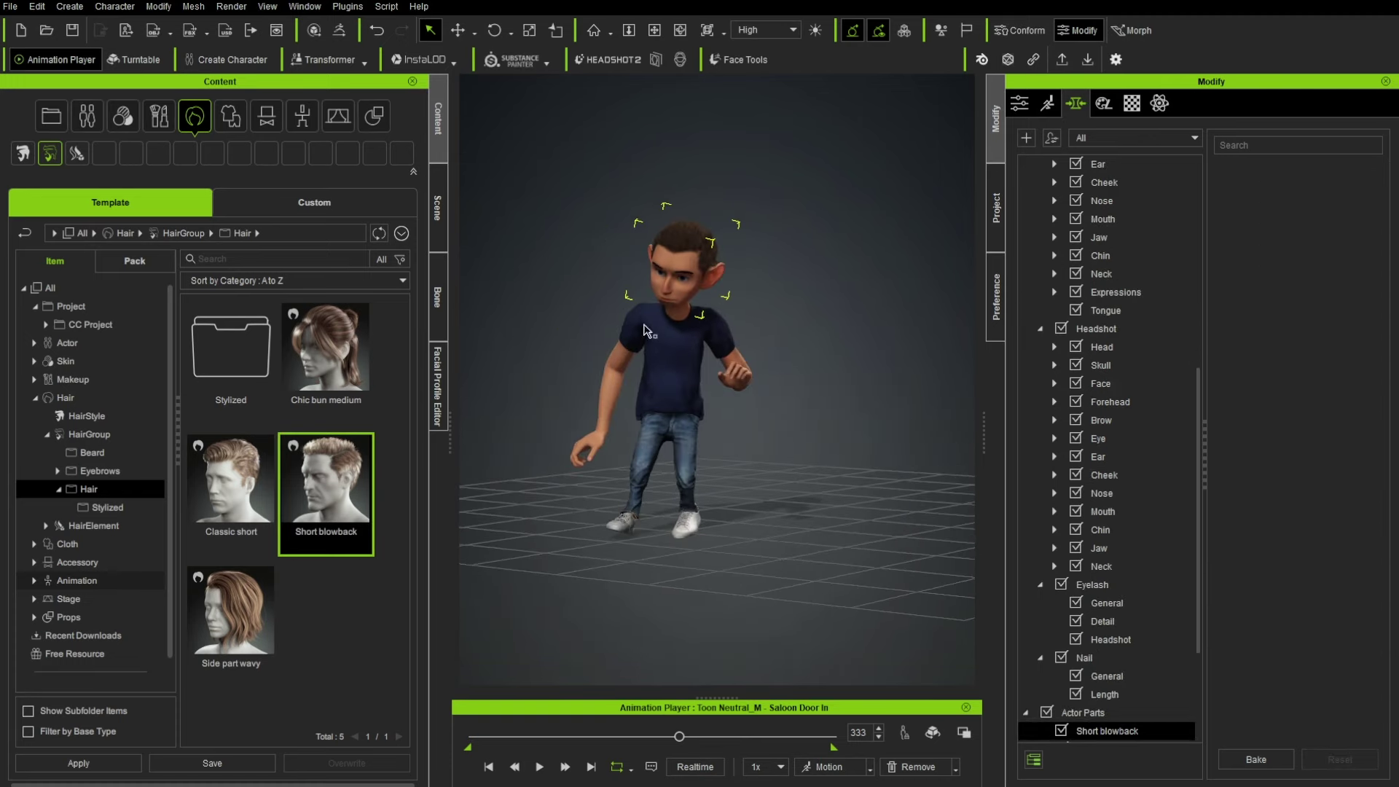
# Step: Apply the Eddy hair from the Stylized hair group to the character and check its fit
pyautogui.click(109, 507)
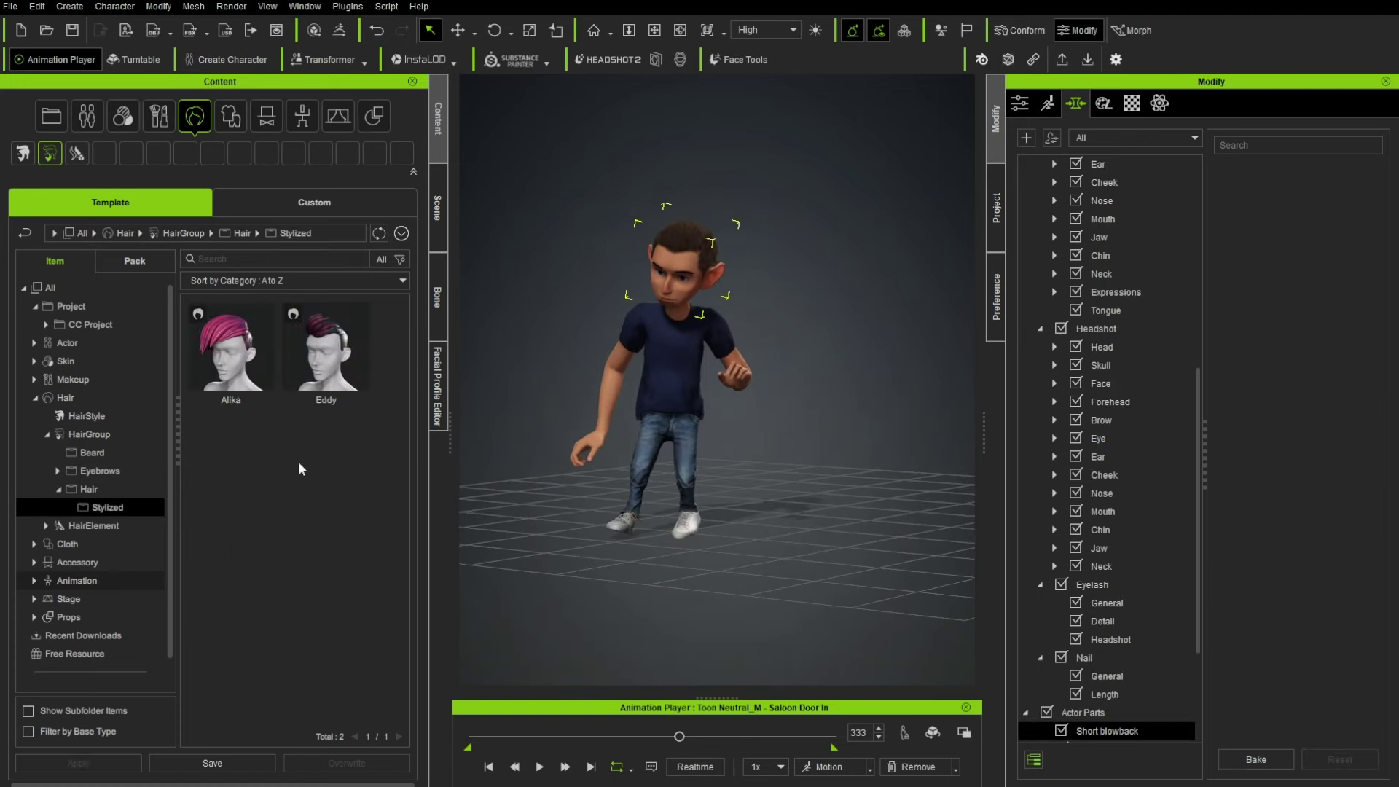
pyautogui.doubleClick(326, 350)
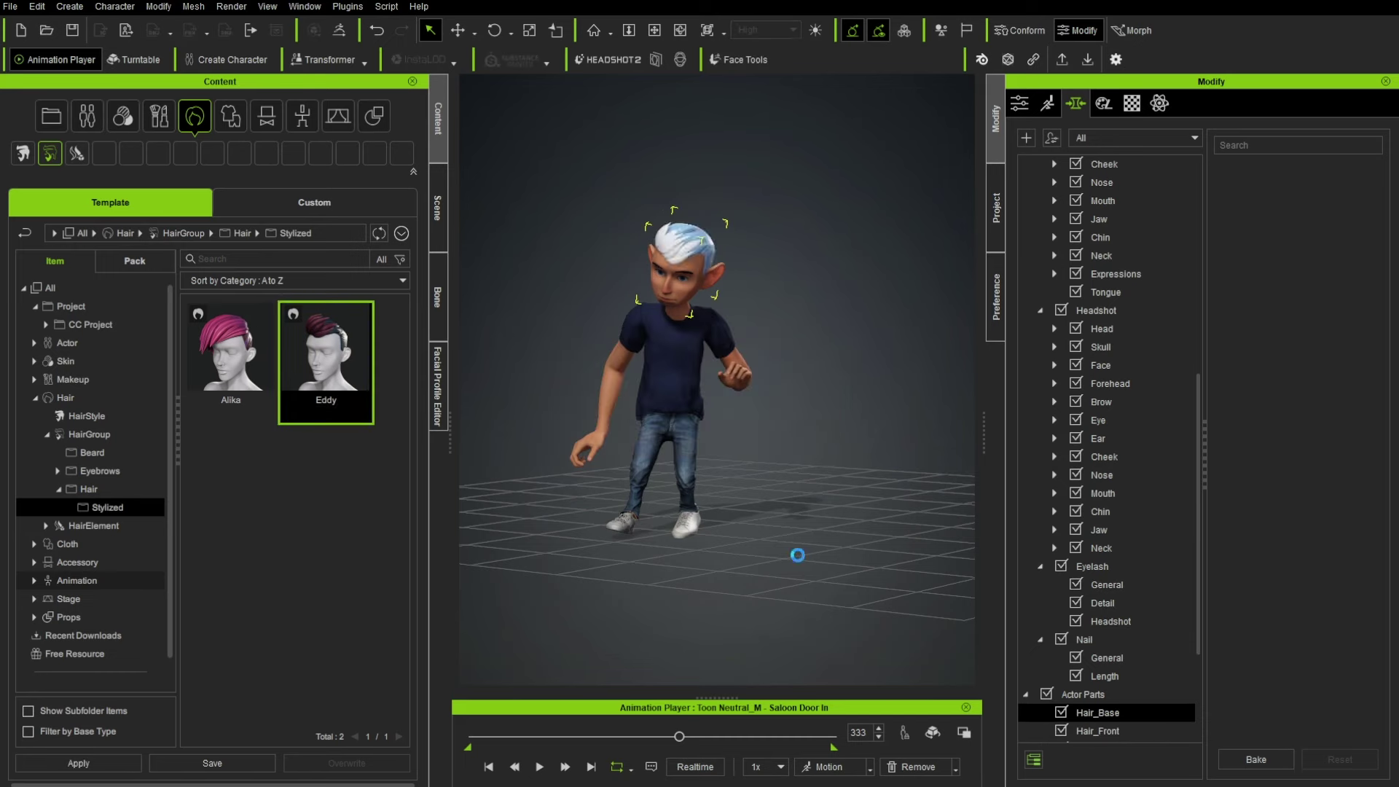
pyautogui.moveTo(1293, 422); pyautogui.dragTo(467, 418, button='right')
pyautogui.moveTo(969, 377); pyautogui.dragTo(857, 418, button='right')
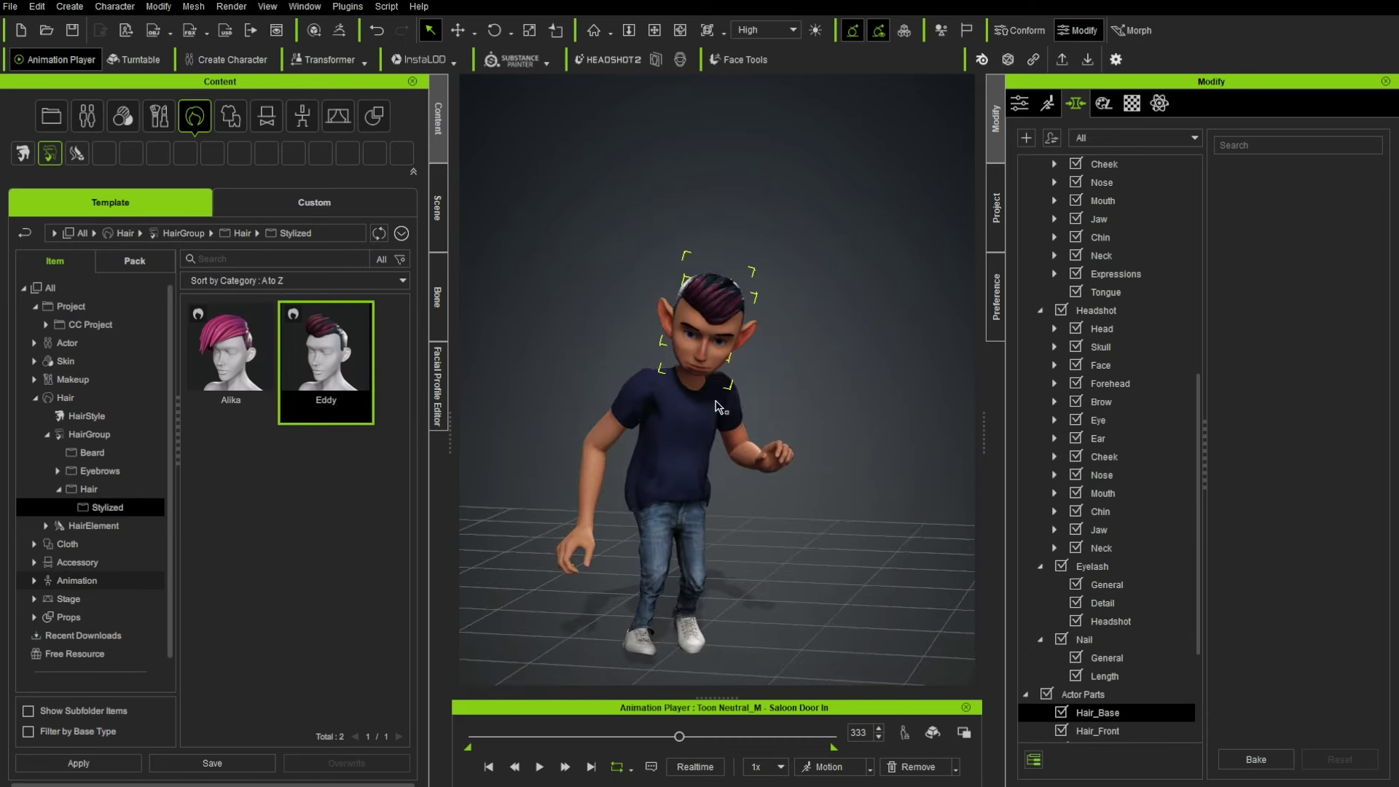
pyautogui.moveTo(778, 381); pyautogui.dragTo(824, 393, button='right')
# Step: Adjust the pose with Edit Pose in IK mode, moving the right hand and left shoulder and repositioning the right hand's fingers
pyautogui.click(1029, 104)
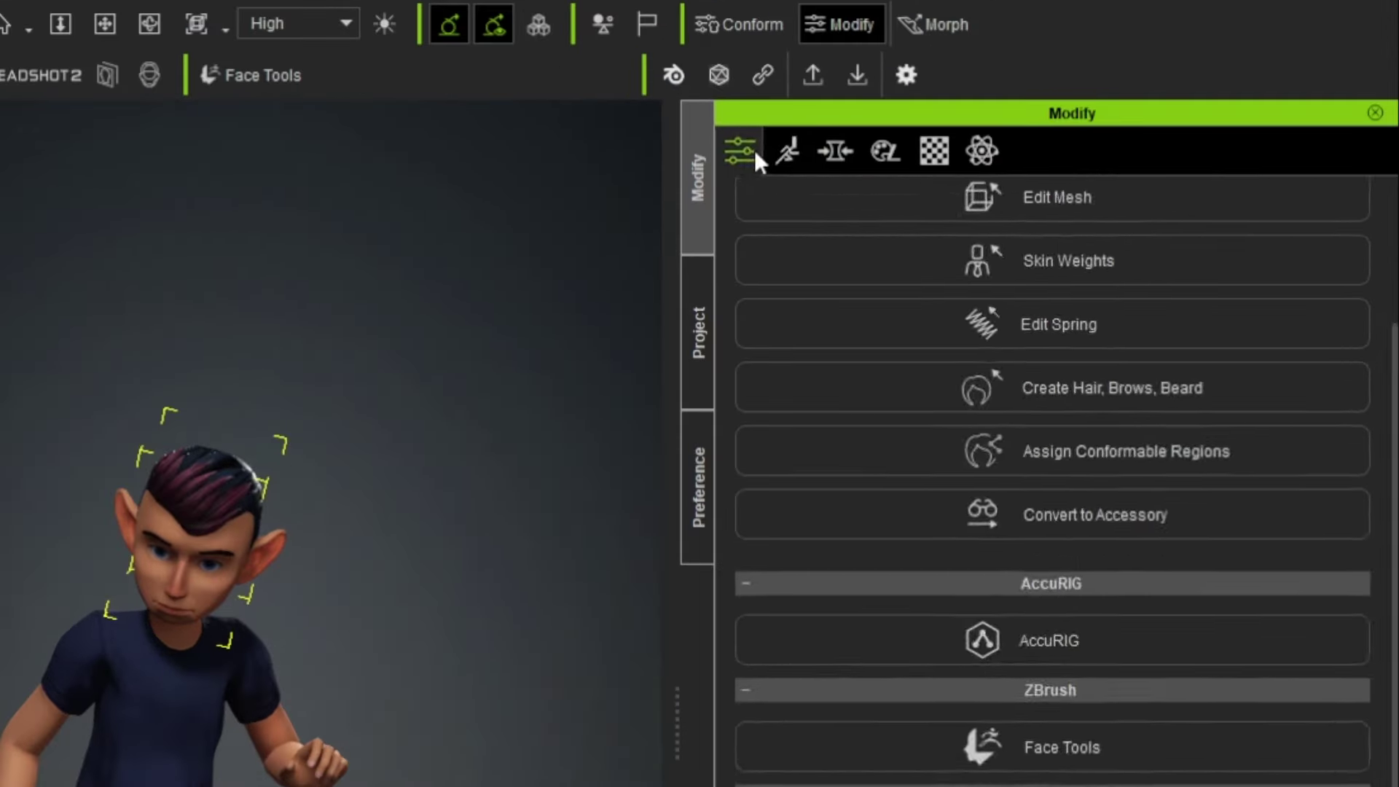
pyautogui.click(1049, 101)
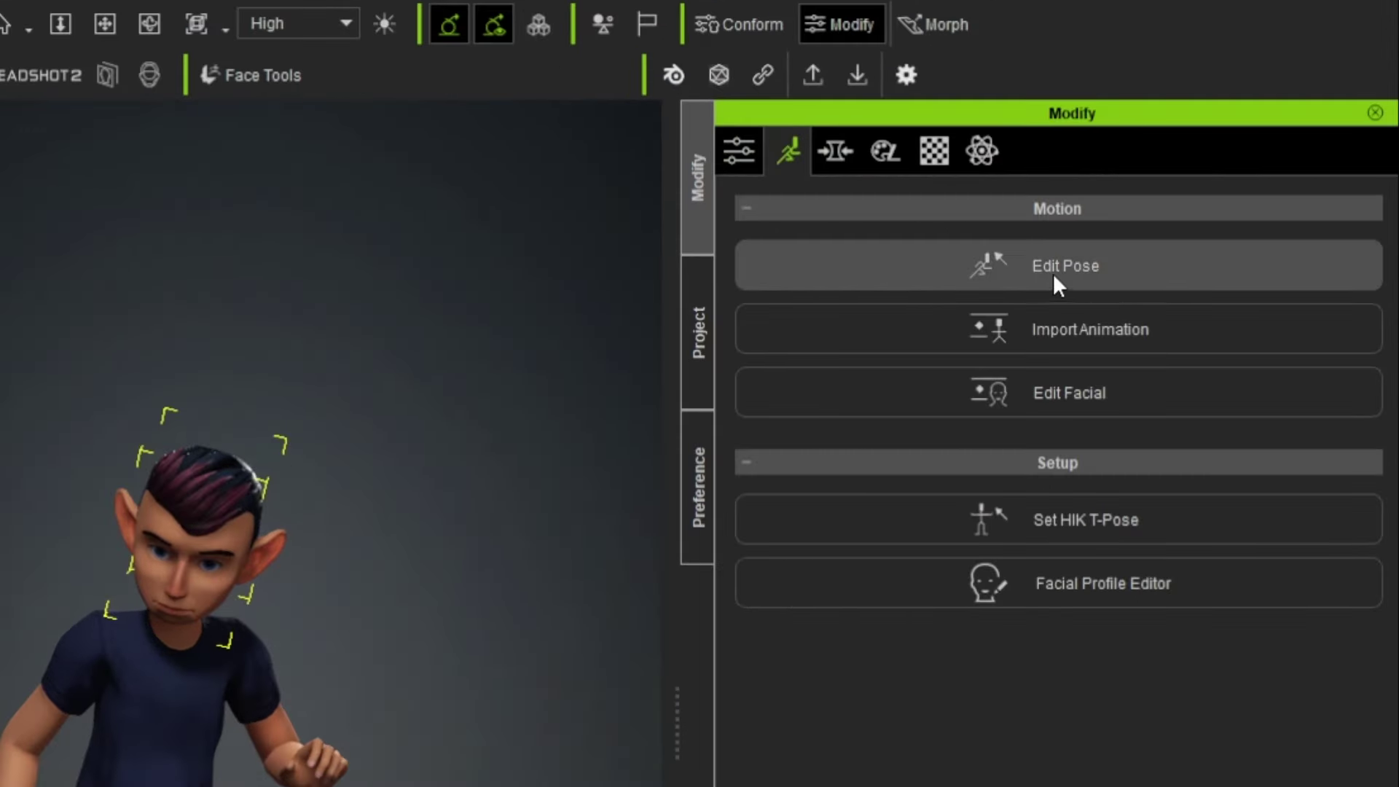
pyautogui.click(1054, 275)
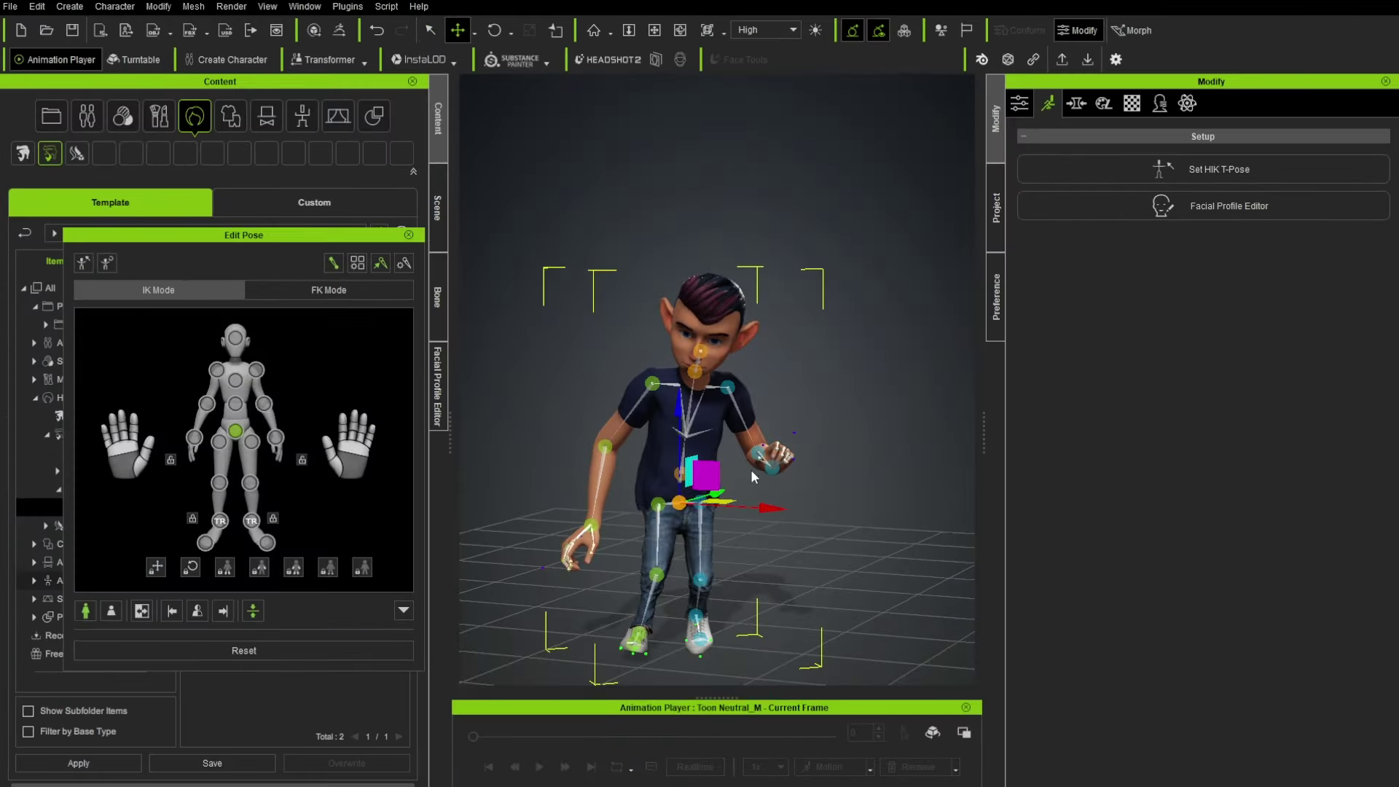
pyautogui.moveTo(753, 477); pyautogui.dragTo(555, 502, button='right')
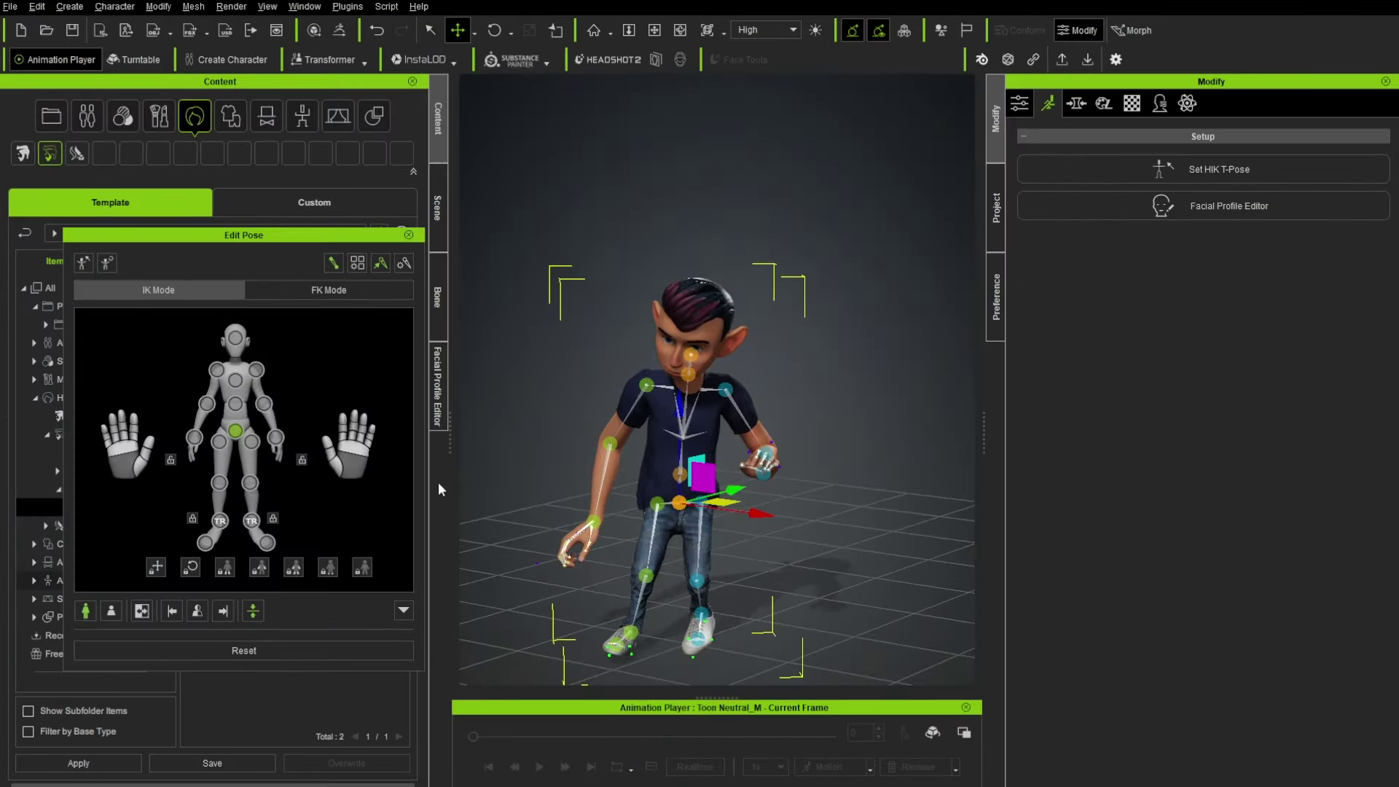
pyautogui.click(193, 438)
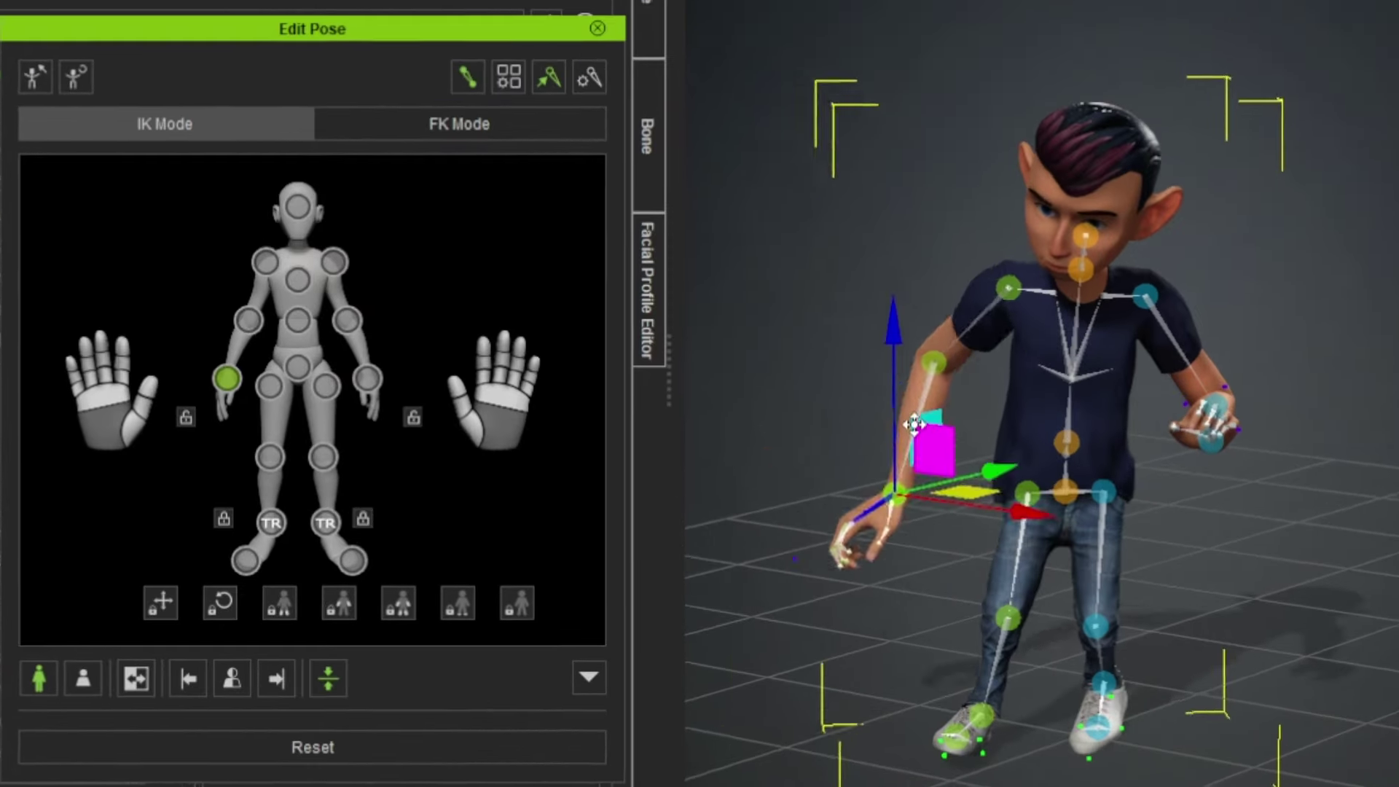
pyautogui.moveTo(898, 408); pyautogui.dragTo(941, 408)
pyautogui.click(1151, 297)
pyautogui.moveTo(1190, 249)
pyautogui.mouseDown()
pyautogui.moveTo(1205, 298)
pyautogui.moveTo(1181, 231)
pyautogui.moveTo(1202, 243)
pyautogui.mouseUp()
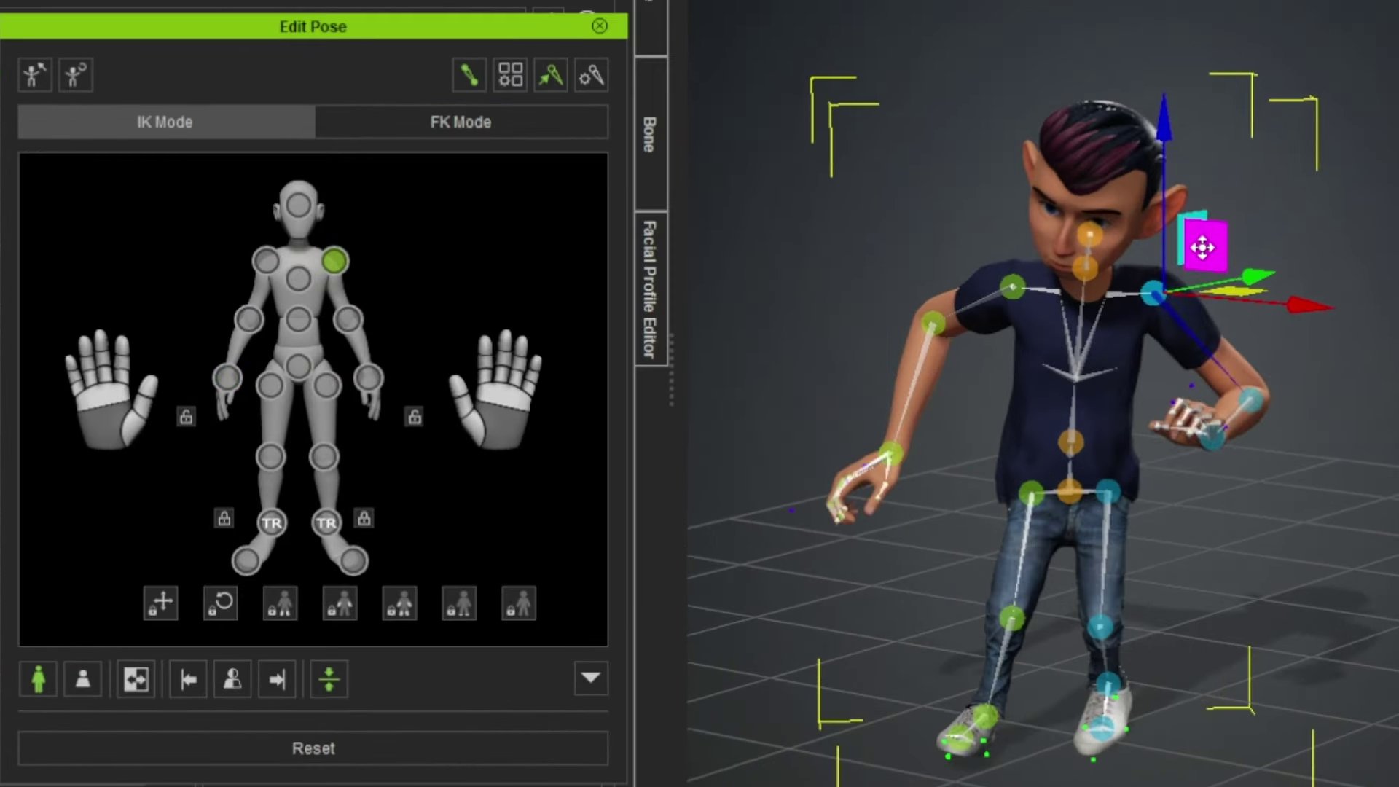
pyautogui.click(98, 397)
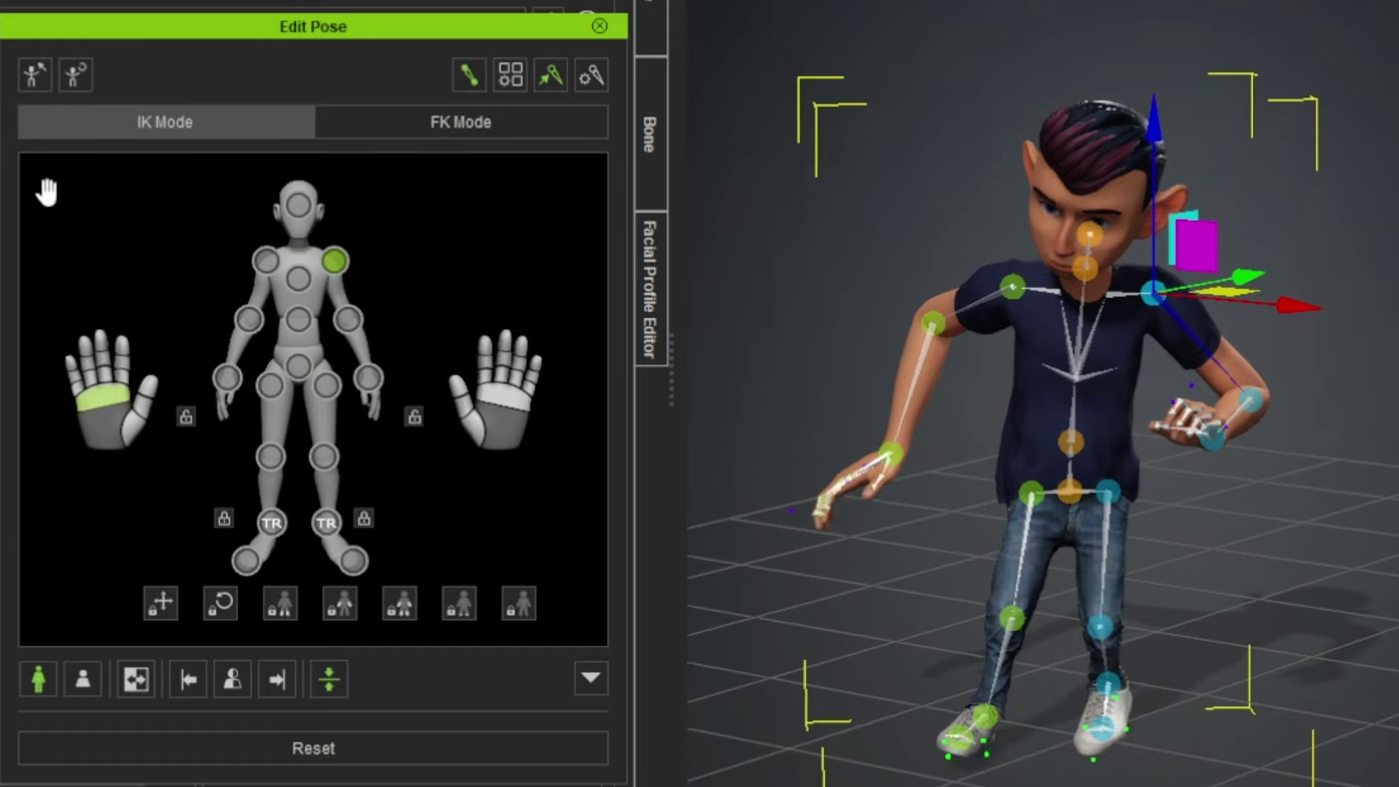
pyautogui.click(598, 26)
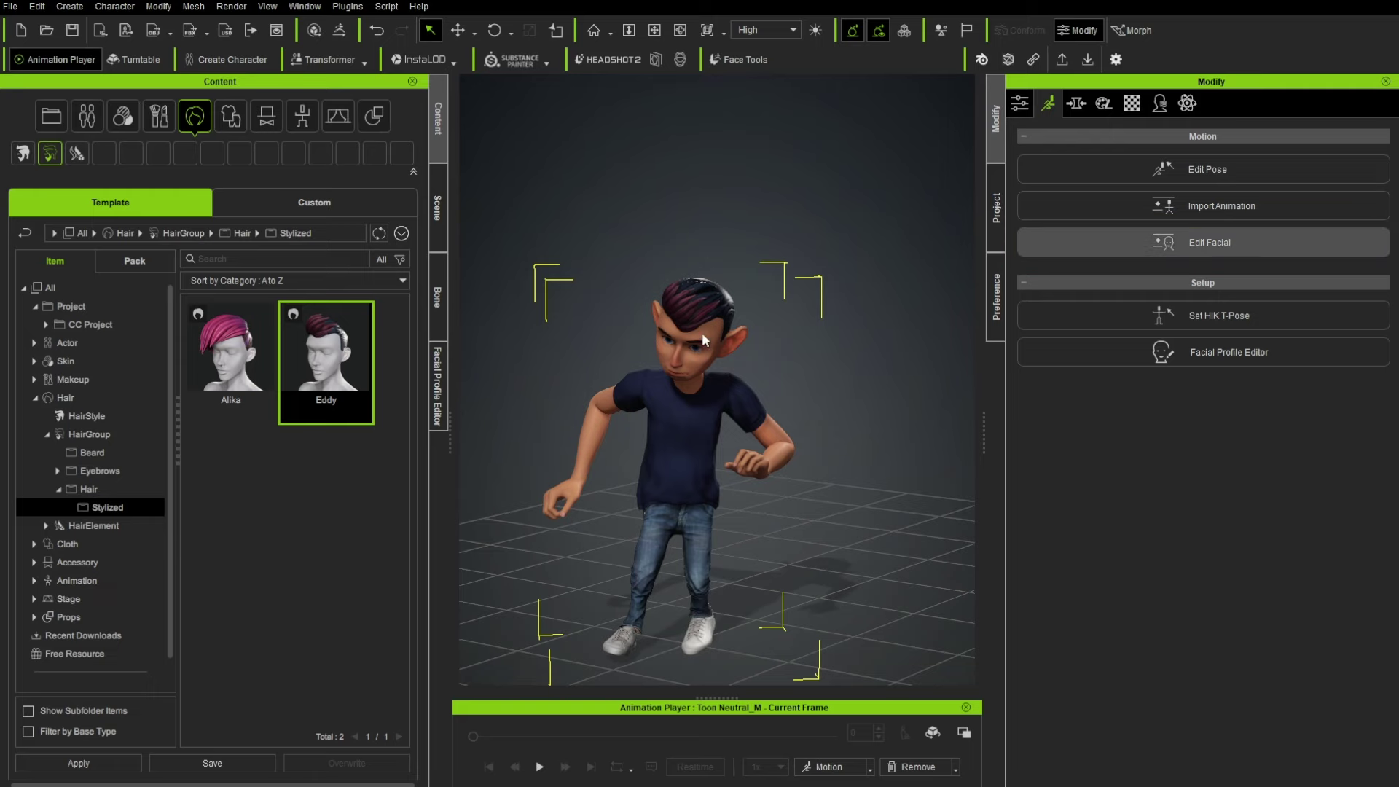
# Step: Use the Edit Facial muscle controls to open the character's jaw and turn the eyes sideways
pyautogui.click(1203, 241)
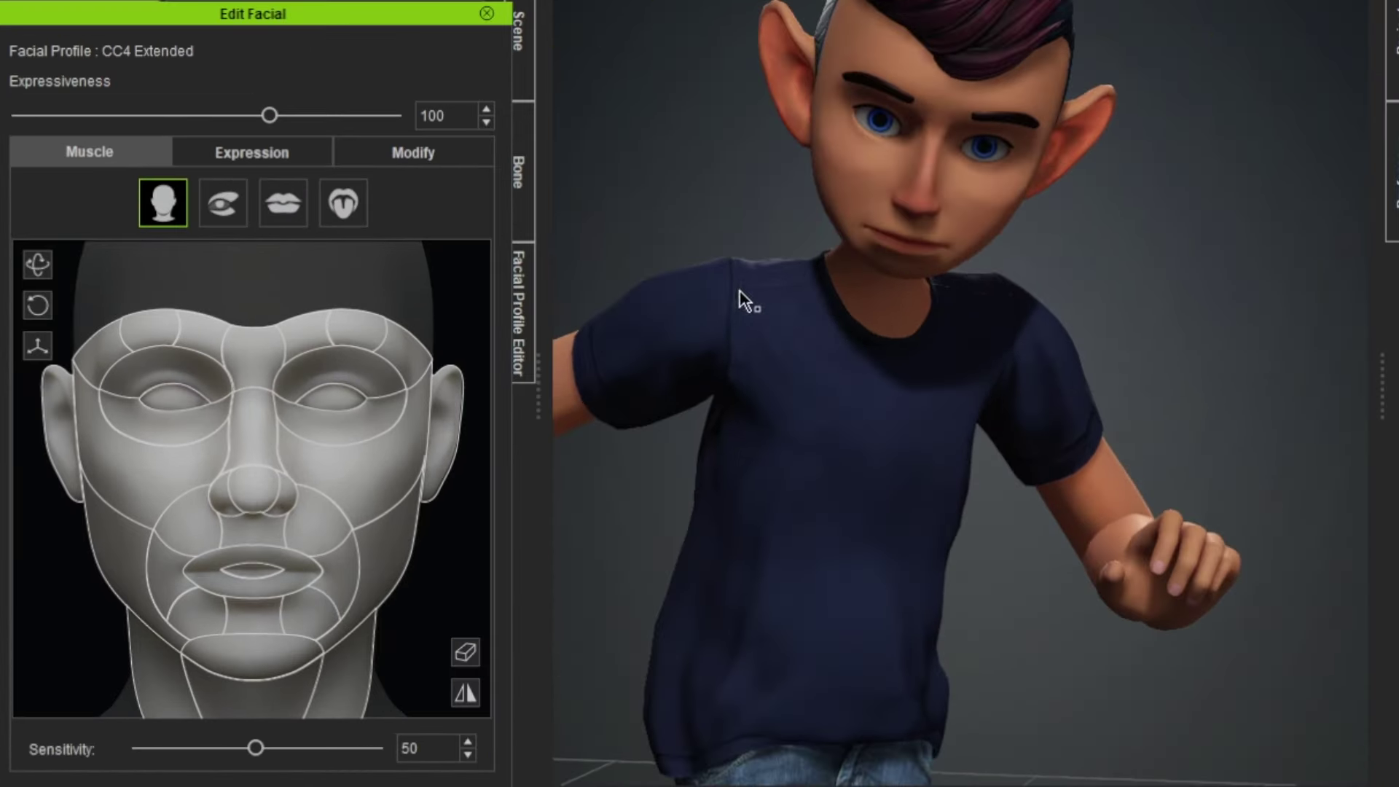
pyautogui.click(269, 151)
pyautogui.click(126, 151)
pyautogui.moveTo(249, 656); pyautogui.dragTo(274, 737)
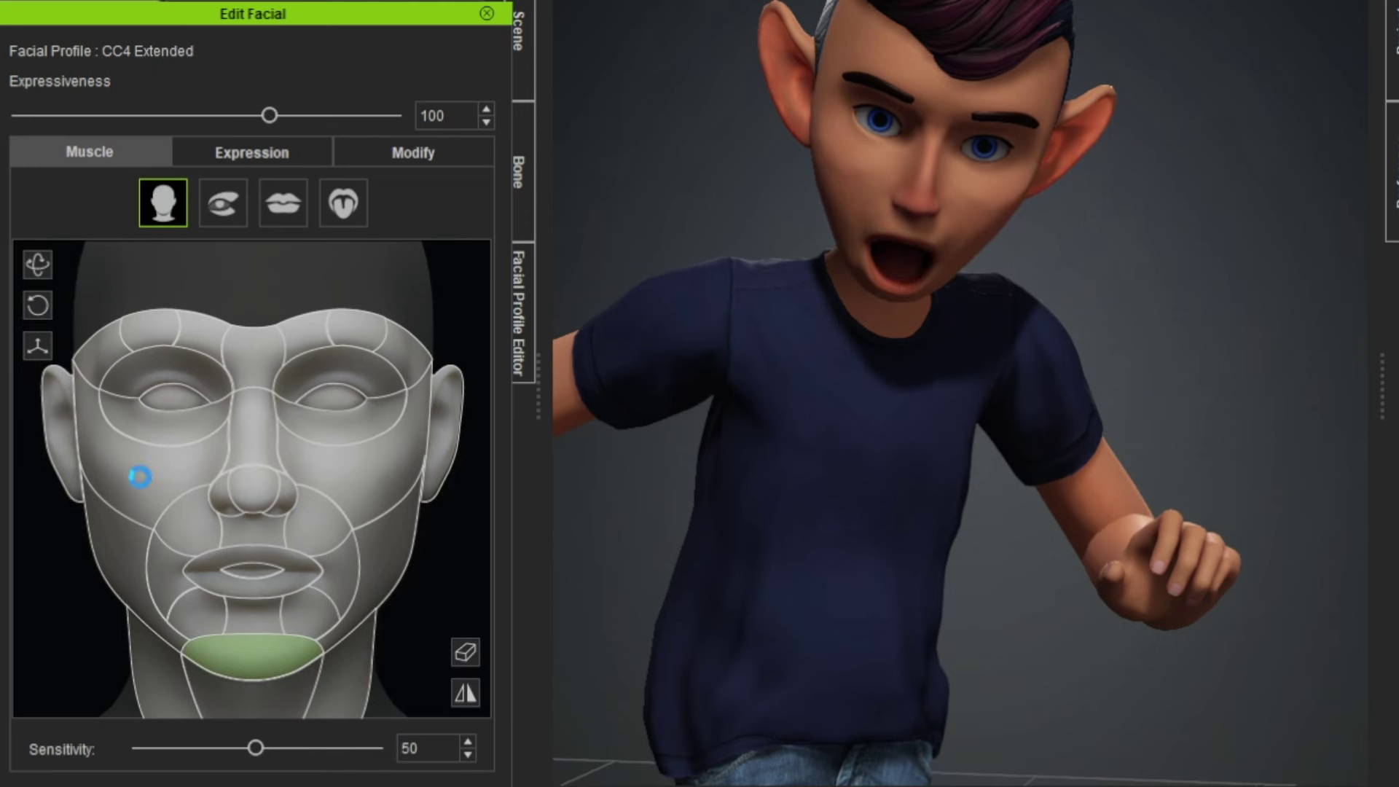
pyautogui.moveTo(329, 392); pyautogui.dragTo(151, 349)
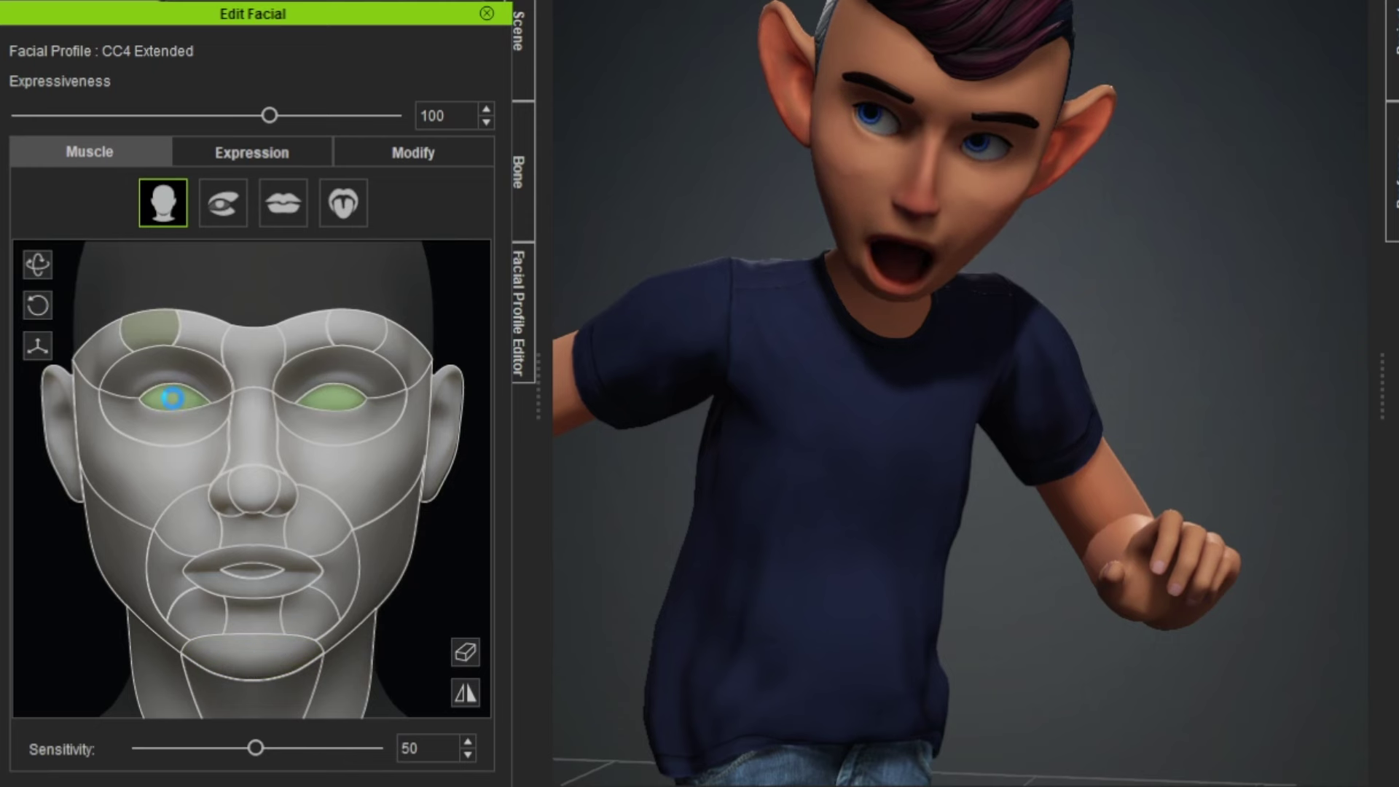
# Step: Test the D5_Happy preset and the D4_Angry preset from the 03-Angry style on the character's face
pyautogui.click(260, 160)
pyautogui.scroll(-5, 204, 437)
pyautogui.click(283, 703)
pyautogui.click(378, 192)
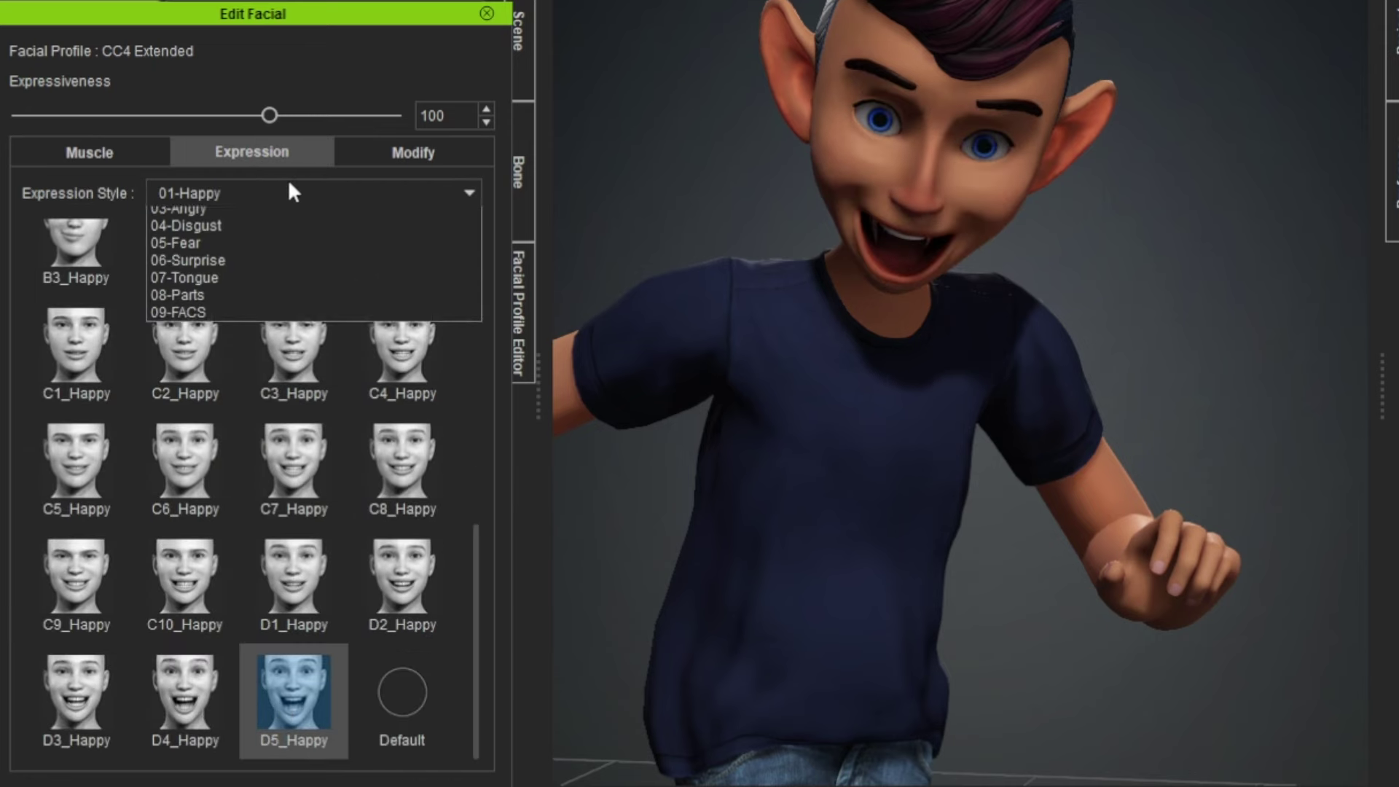
pyautogui.click(216, 251)
pyautogui.click(294, 692)
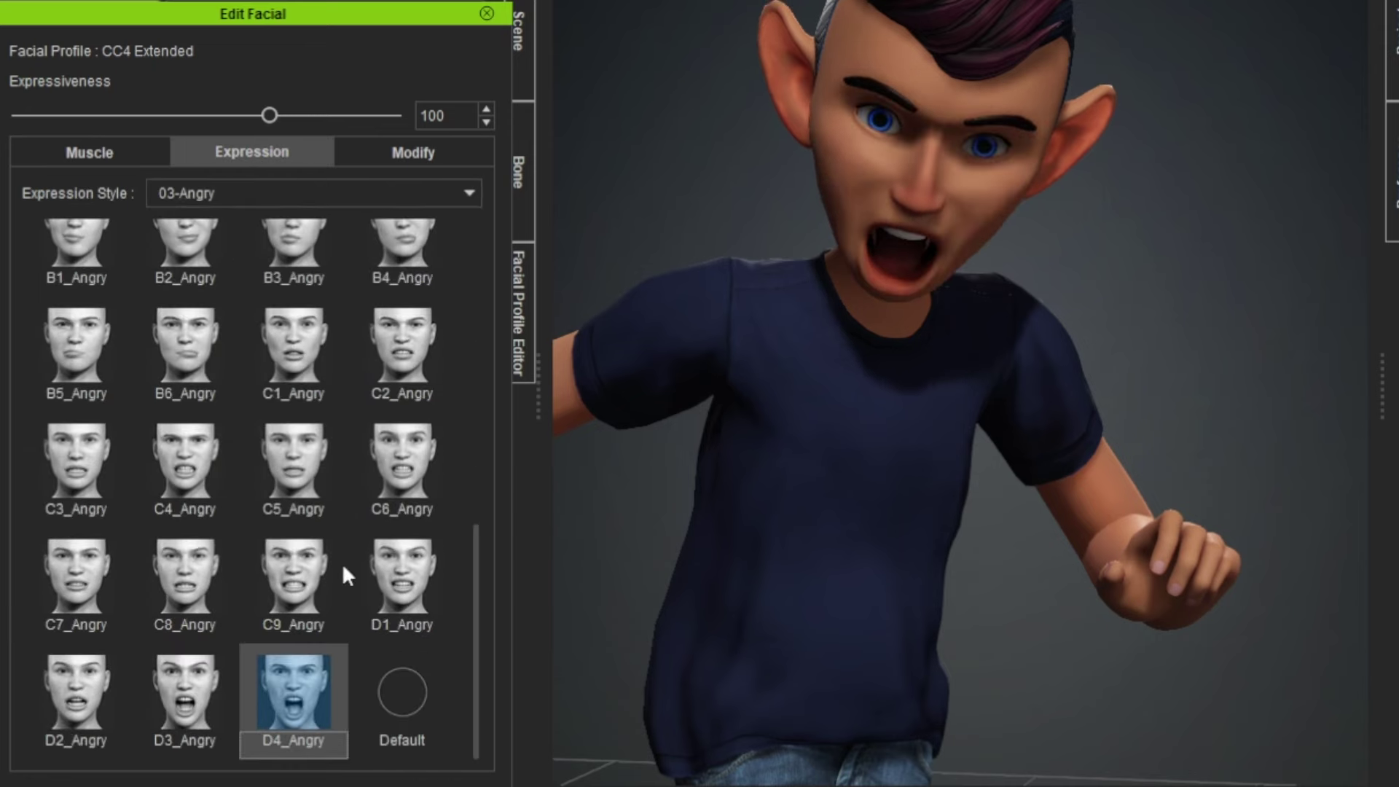
# Step: Apply the D2_Fear facial expression preset from the 05-Fear style to the character
pyautogui.click(269, 193)
pyautogui.click(227, 278)
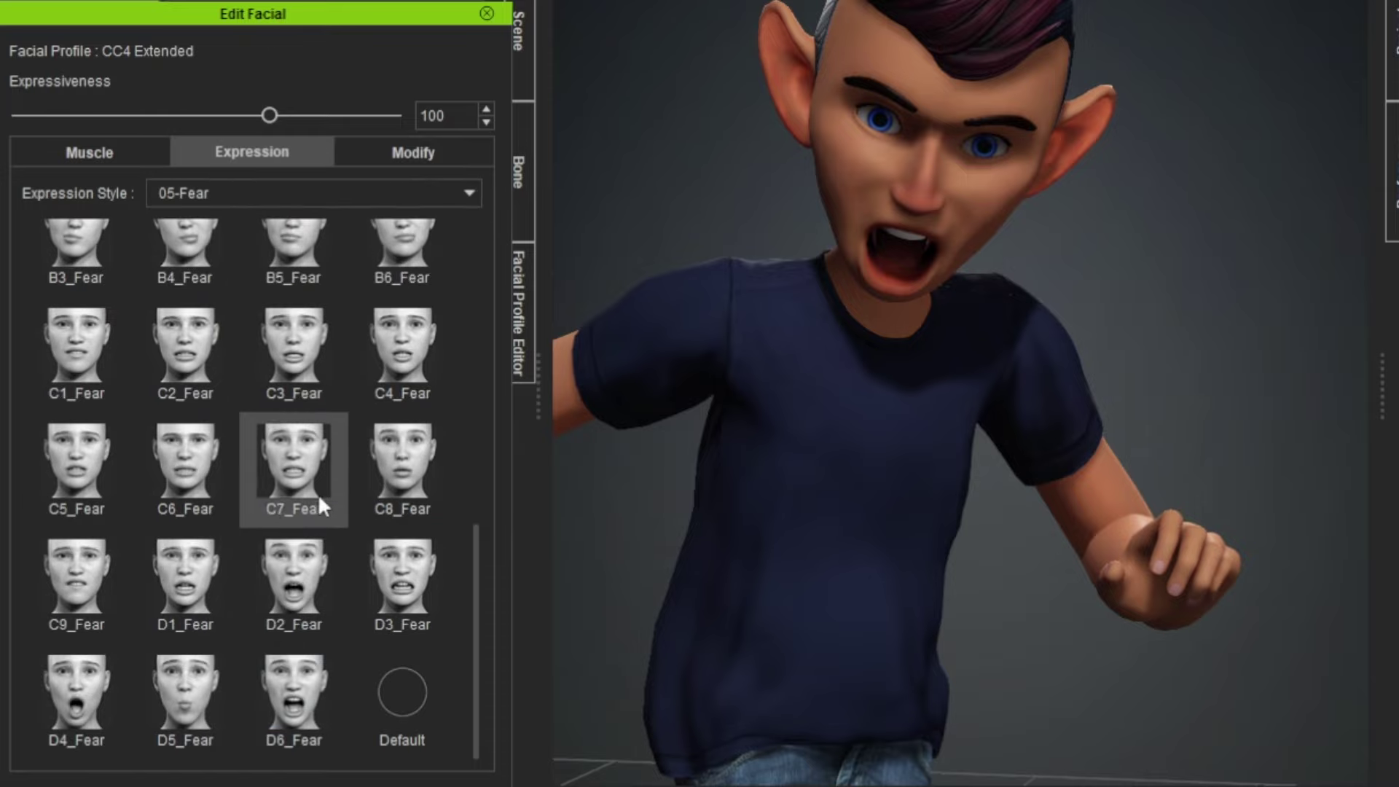
pyautogui.click(300, 586)
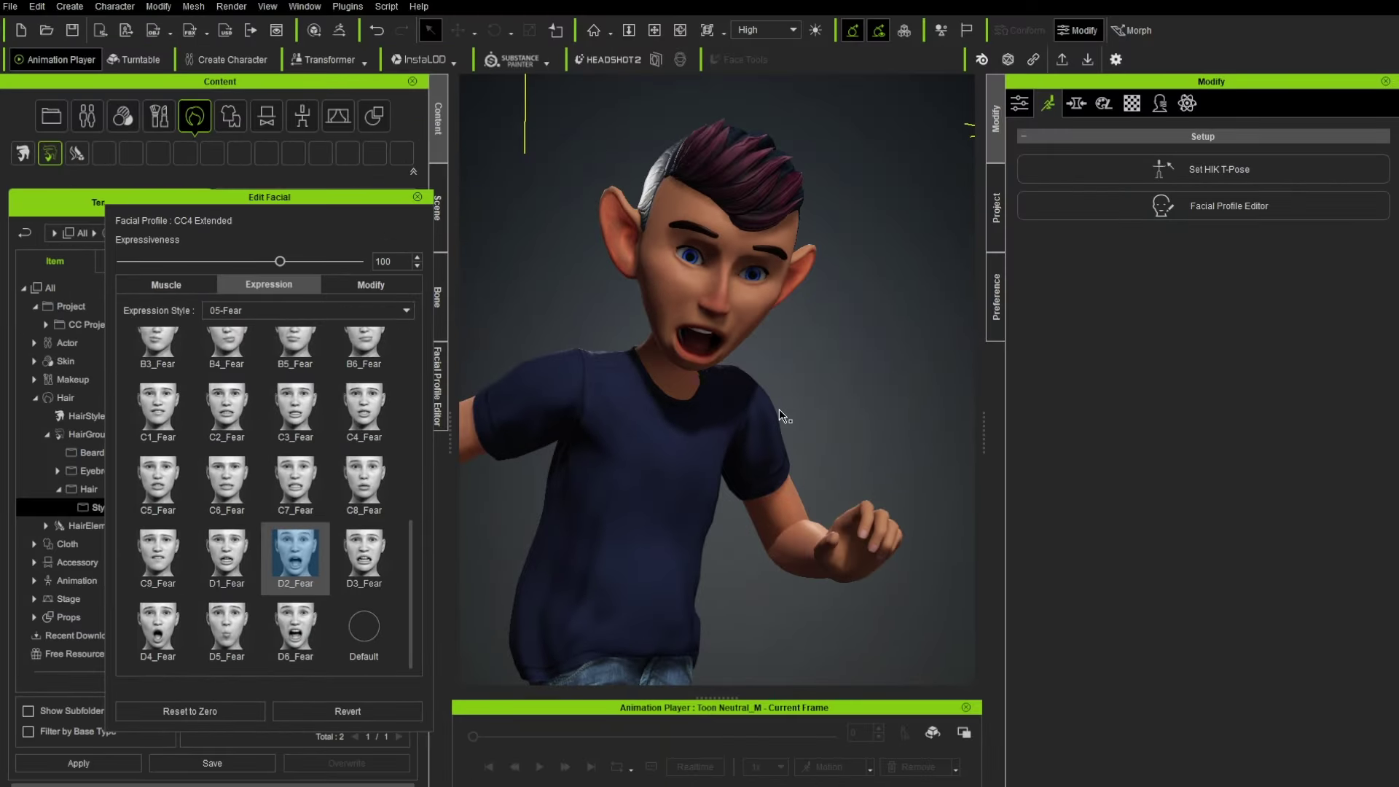
pyautogui.scroll(-4, 752, 315)
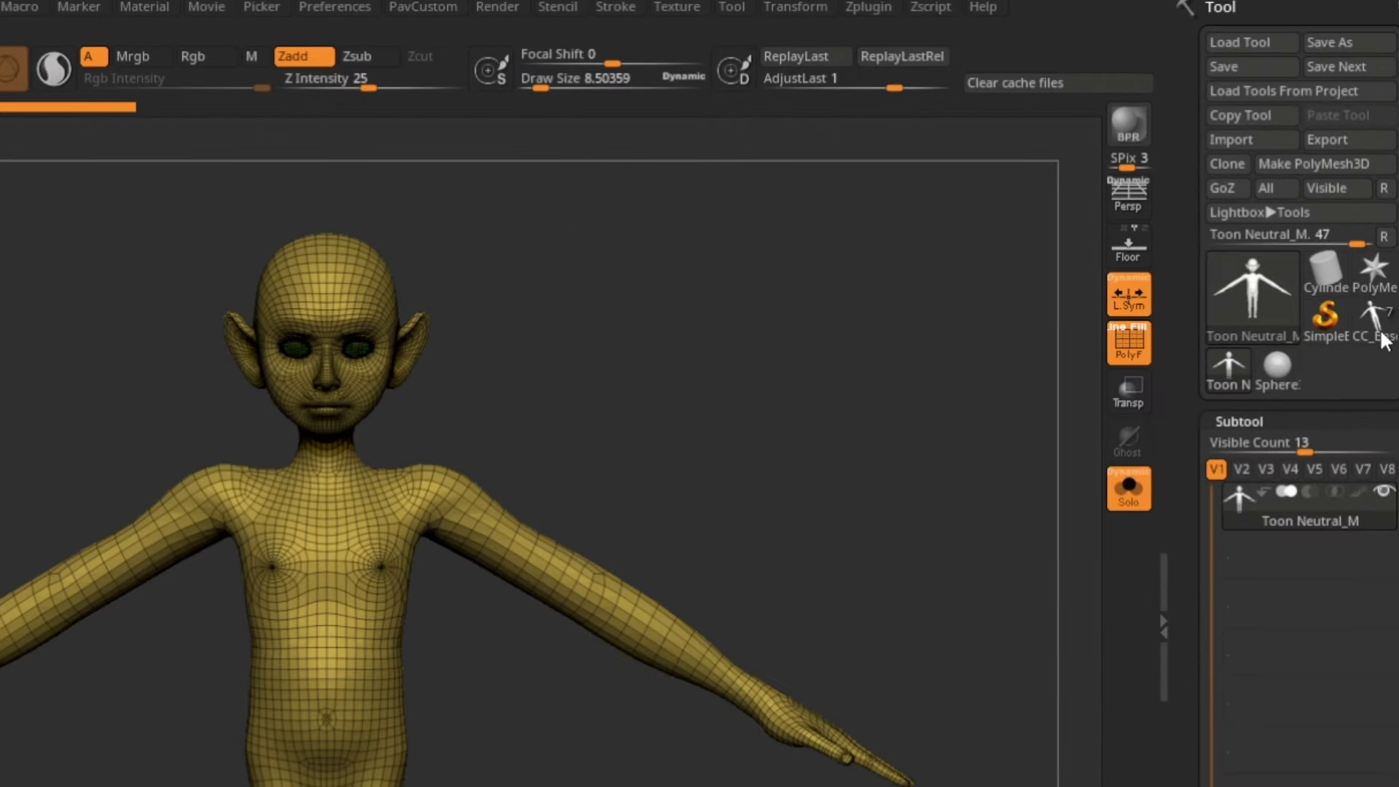
# Step: Switch to ZBrush, make the CC_Base_Body tool active and inspect its head, arm and torso polygroups
pyautogui.click(1379, 211)
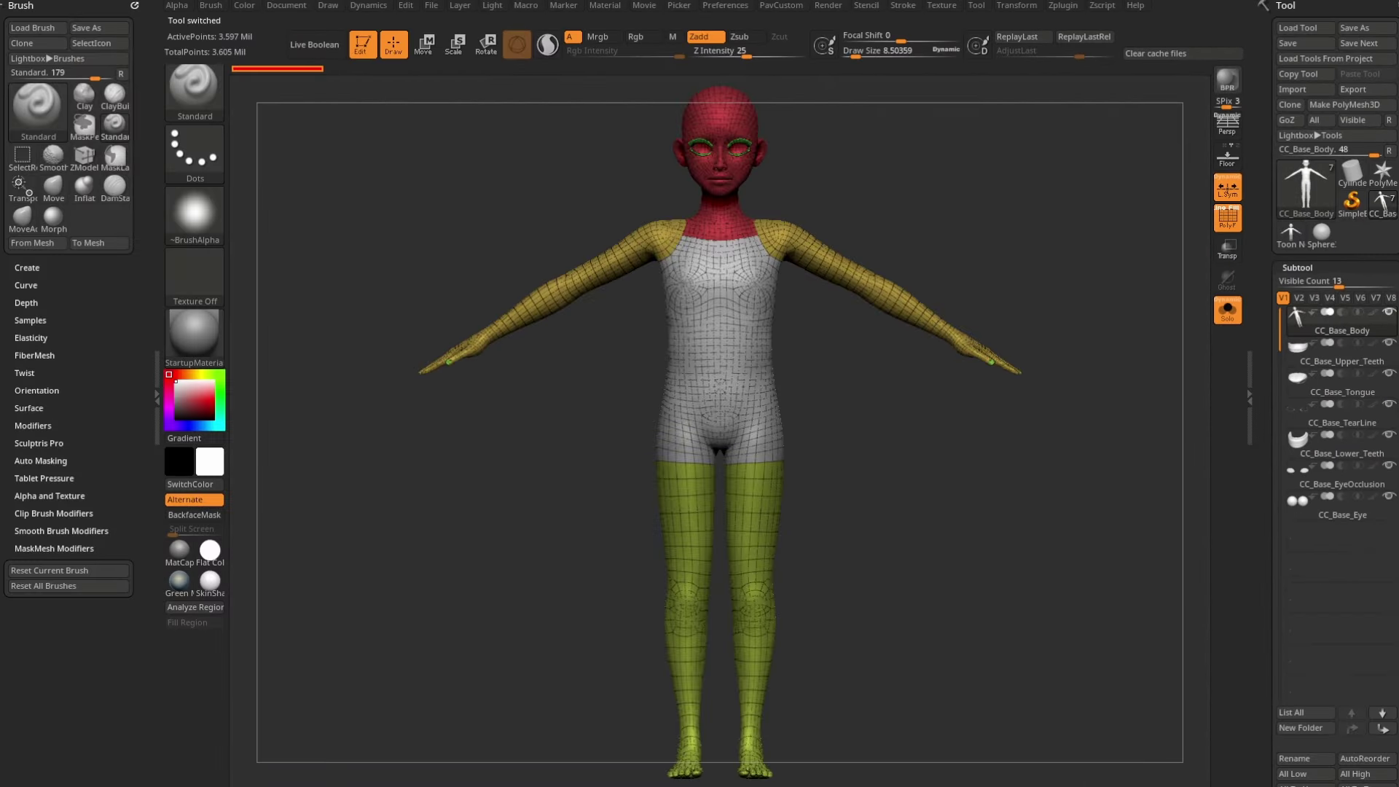
pyautogui.moveTo(971, 156); pyautogui.dragTo(1057, 145)
pyautogui.keyDown('alt'); pyautogui.moveTo(1057, 146); pyautogui.dragTo(1021, 265); pyautogui.keyUp('alt')
pyautogui.keyDown('ctrl'); pyautogui.keyDown('shift'); pyautogui.click(639, 309); pyautogui.keyUp('shift'); pyautogui.keyUp('ctrl')
pyautogui.keyDown('ctrl'); pyautogui.keyDown('shift'); pyautogui.click(805, 233); pyautogui.keyUp('shift'); pyautogui.keyUp('ctrl')
pyautogui.moveTo(758, 232); pyautogui.dragTo(696, 247)
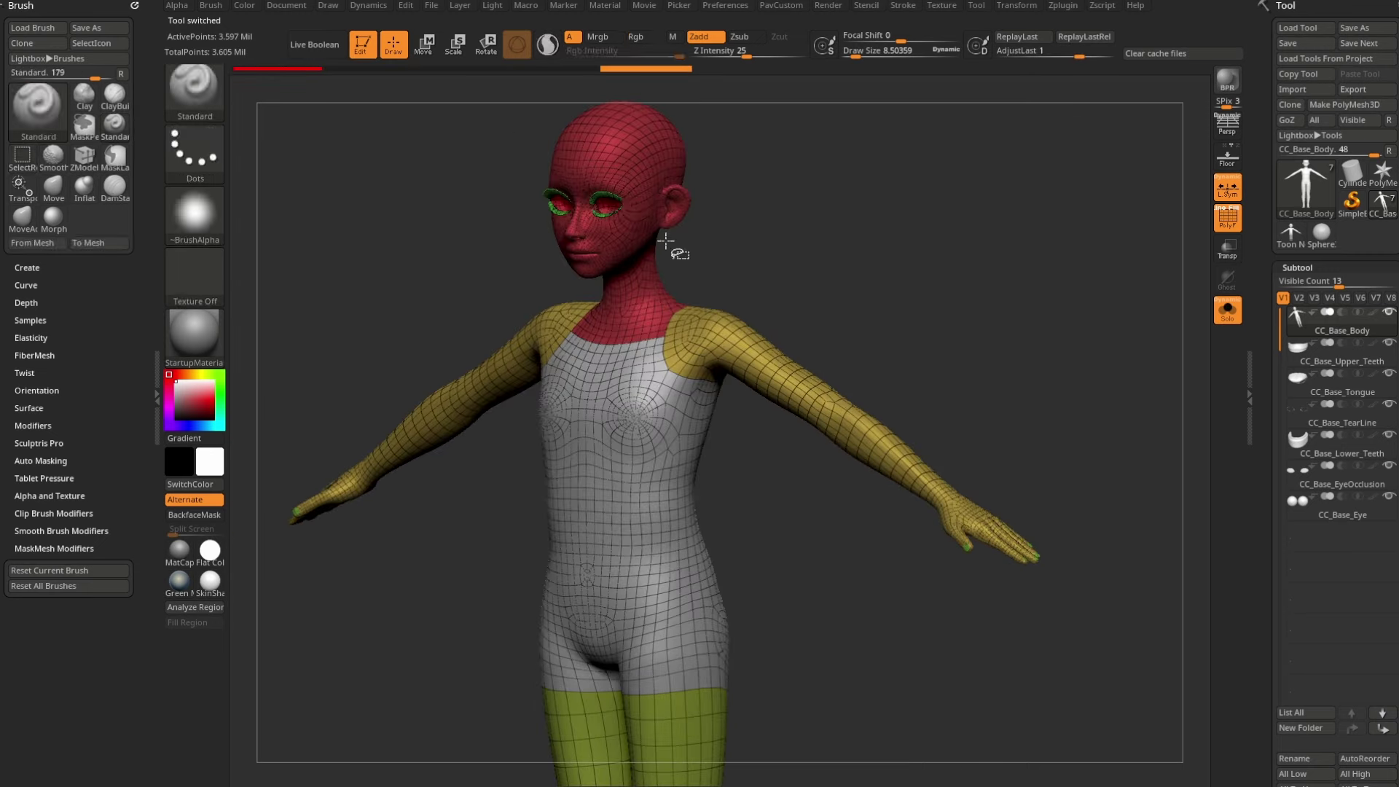
pyautogui.keyDown('ctrl'); pyautogui.keyDown('shift'); pyautogui.click(773, 383); pyautogui.keyUp('shift'); pyautogui.keyUp('ctrl')
pyautogui.keyDown('ctrl'); pyautogui.keyDown('shift'); pyautogui.click(779, 324); pyautogui.keyUp('shift'); pyautogui.keyUp('ctrl')
pyautogui.moveTo(998, 303); pyautogui.dragTo(1115, 319)
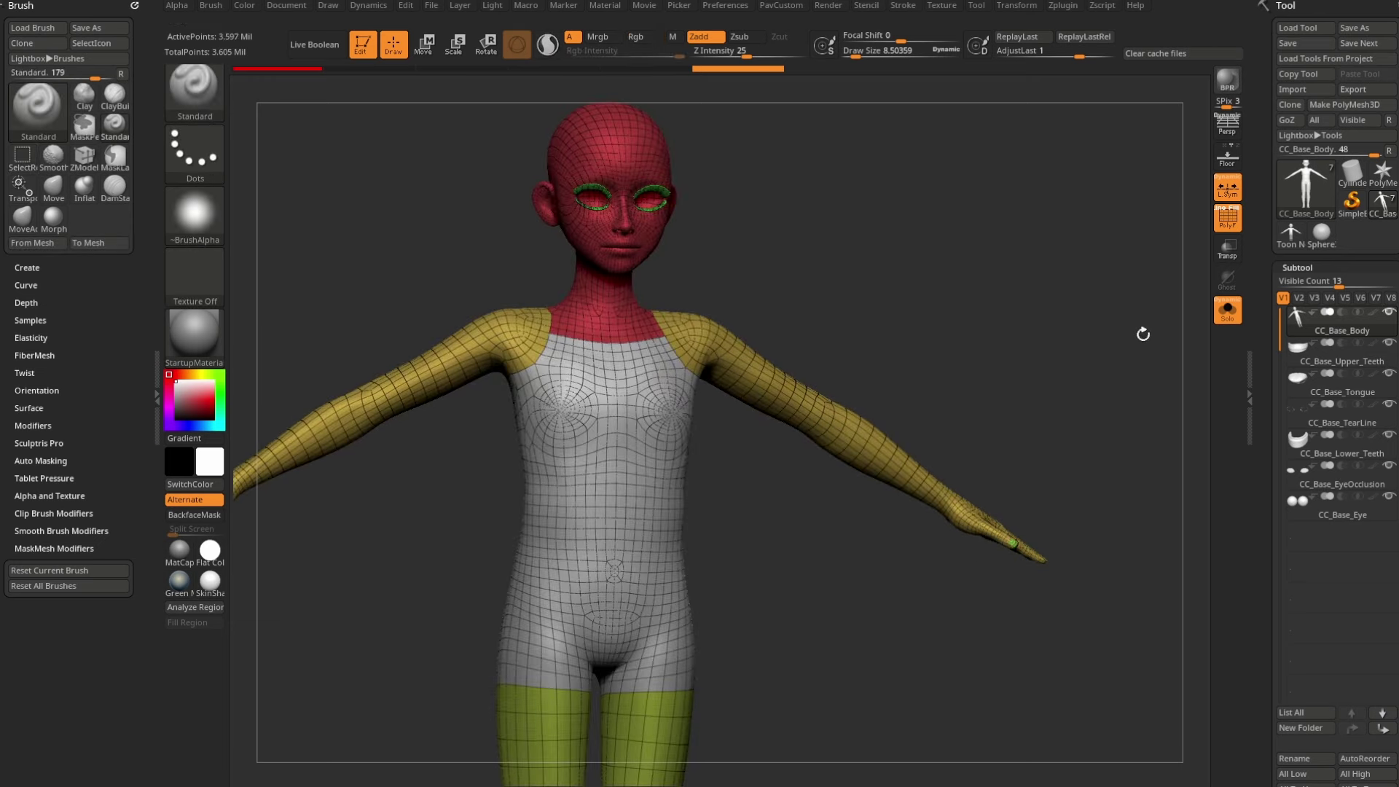
# Step: Examine the CC_Base_Body mesh's subdivision levels and its list of subtools
pyautogui.moveTo(1271, 379); pyautogui.dragTo(1270, 172)
pyautogui.moveTo(1323, 332)
pyautogui.mouseDown()
pyautogui.moveTo(1282, 335)
pyautogui.moveTo(1334, 329)
pyautogui.mouseUp()
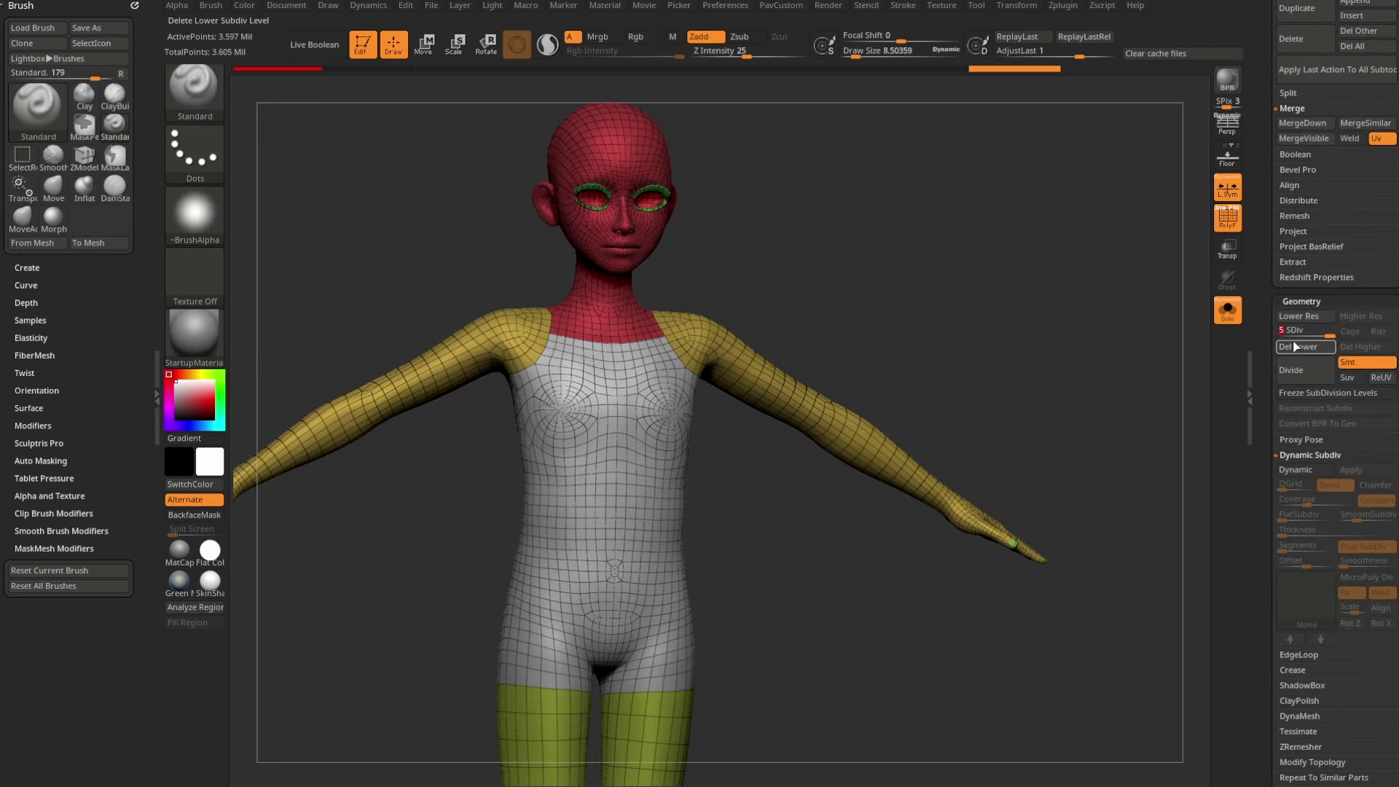
pyautogui.moveTo(1270, 219); pyautogui.dragTo(1270, 510)
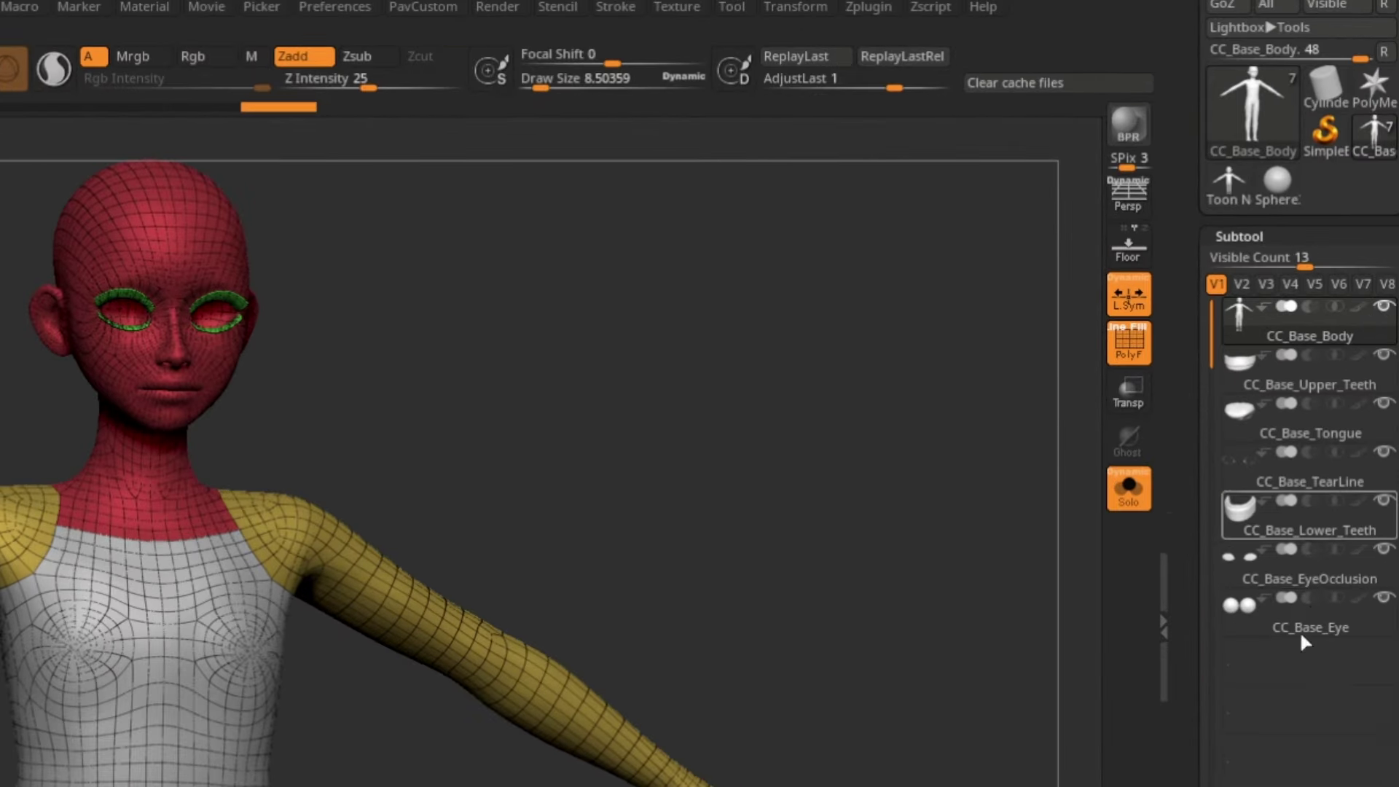
# Step: Inspect the upper teeth, tongue, tear line, lower teeth and eye subtools one by one in Solo view
pyautogui.click(1317, 376)
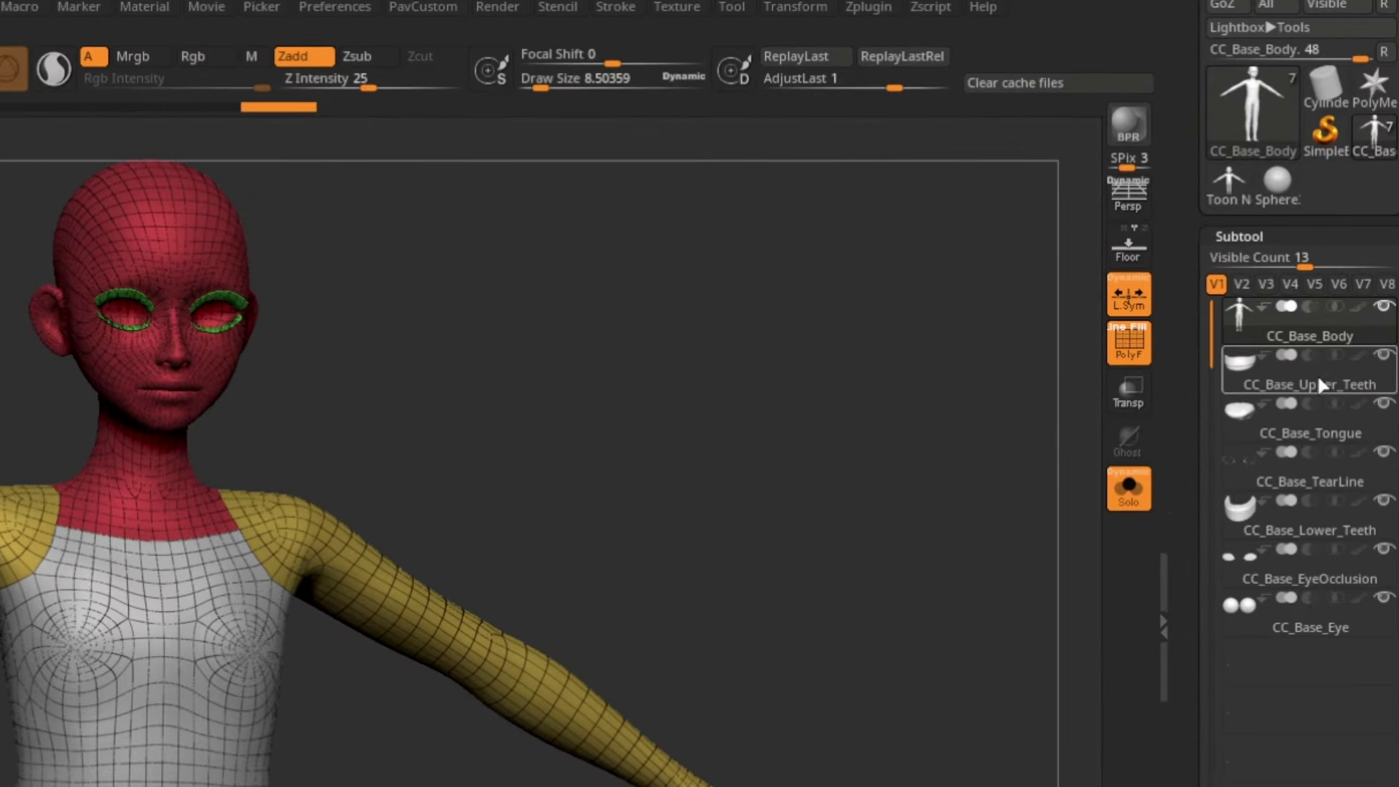
pyautogui.click(1320, 429)
pyautogui.click(1322, 481)
pyautogui.click(1325, 523)
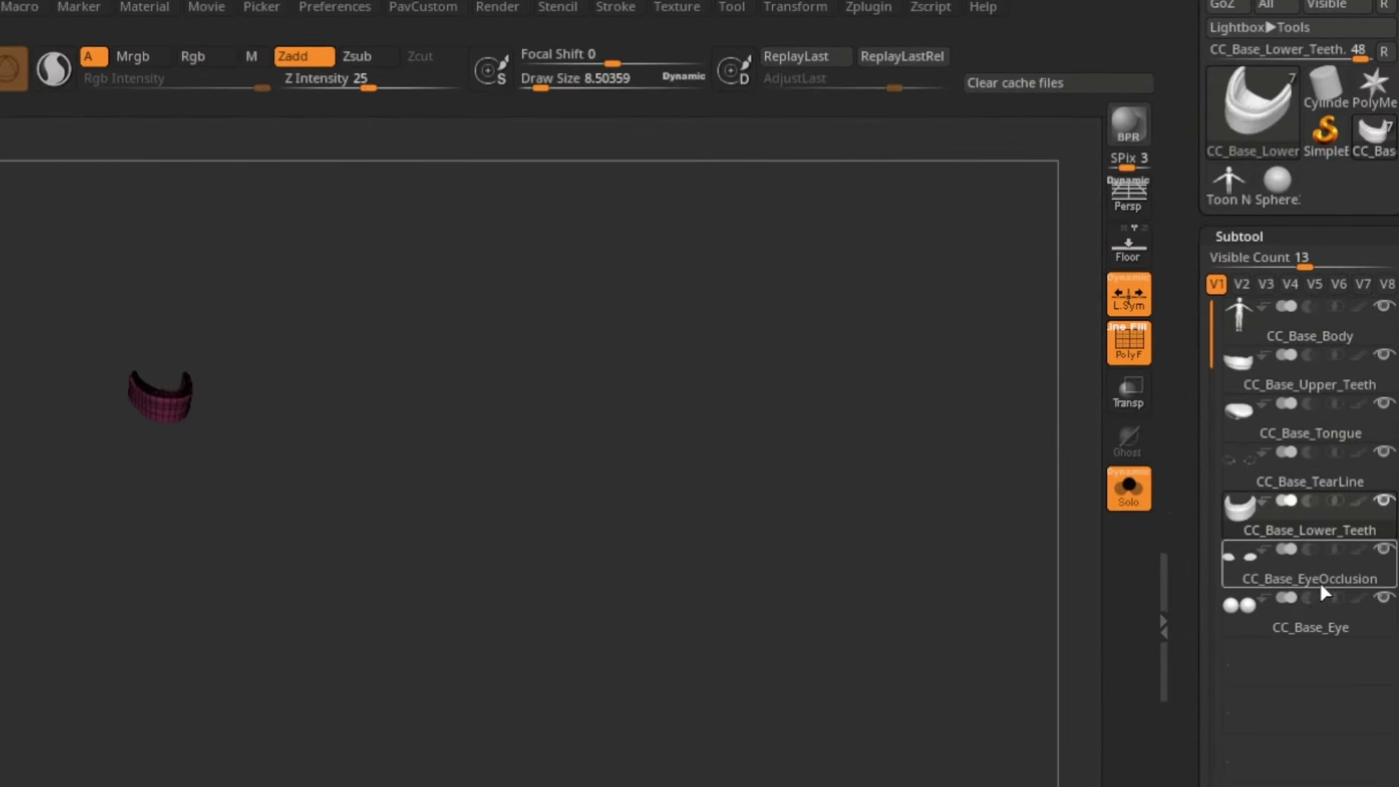
pyautogui.click(1310, 615)
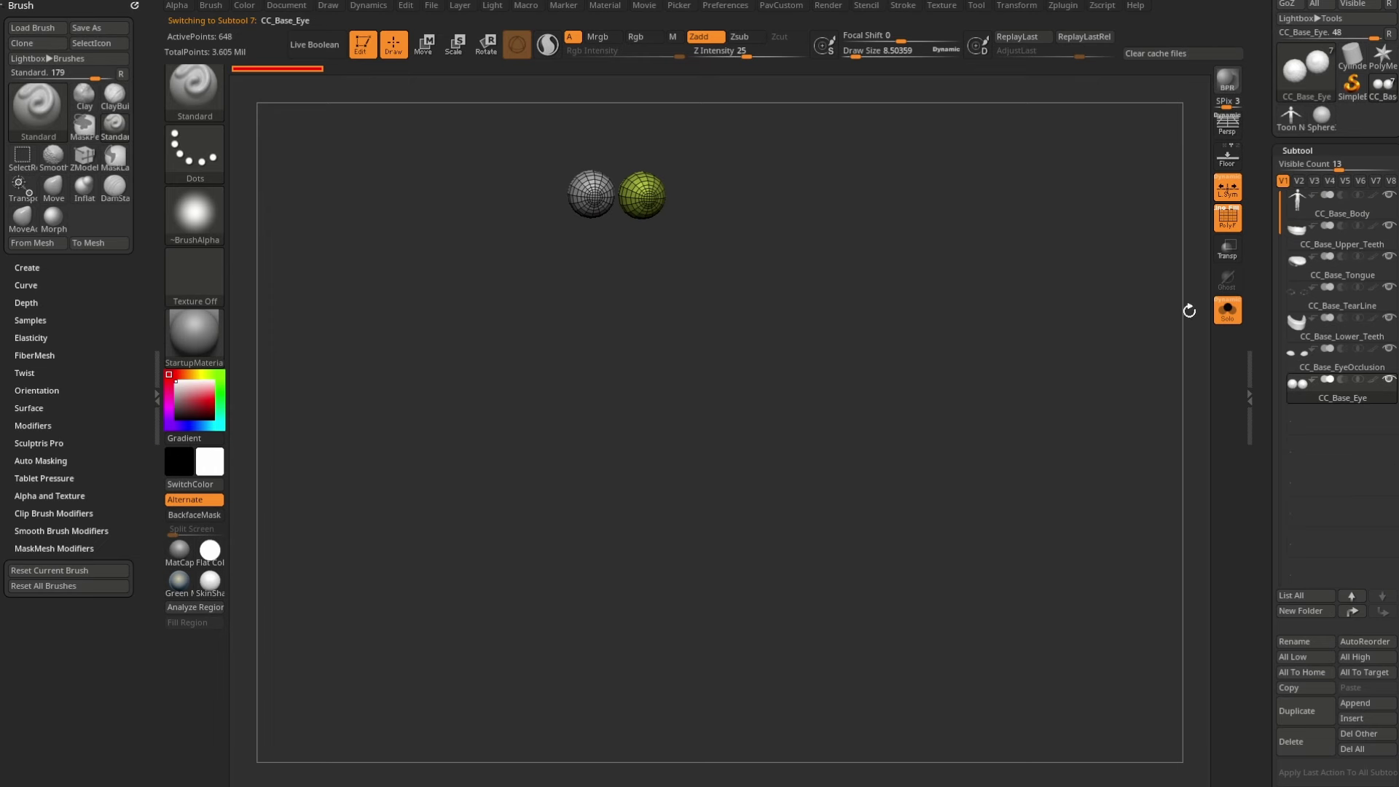
# Step: Turn off Solo and the polyframe display to show the full character, and make CC_Base_Body the active subtool
pyautogui.click(1226, 310)
pyautogui.moveTo(1020, 311); pyautogui.dragTo(1027, 381)
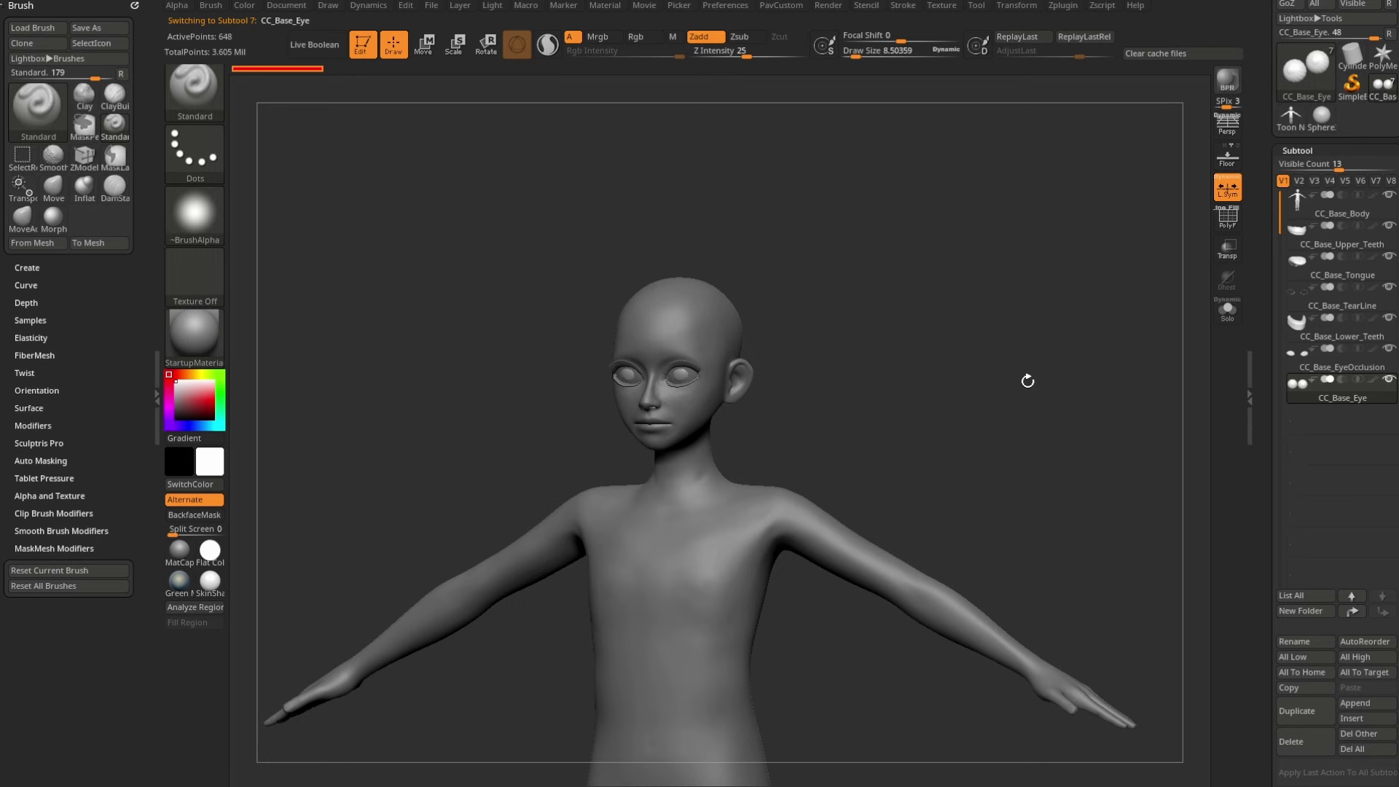
pyautogui.scroll(-2, 1337, 156)
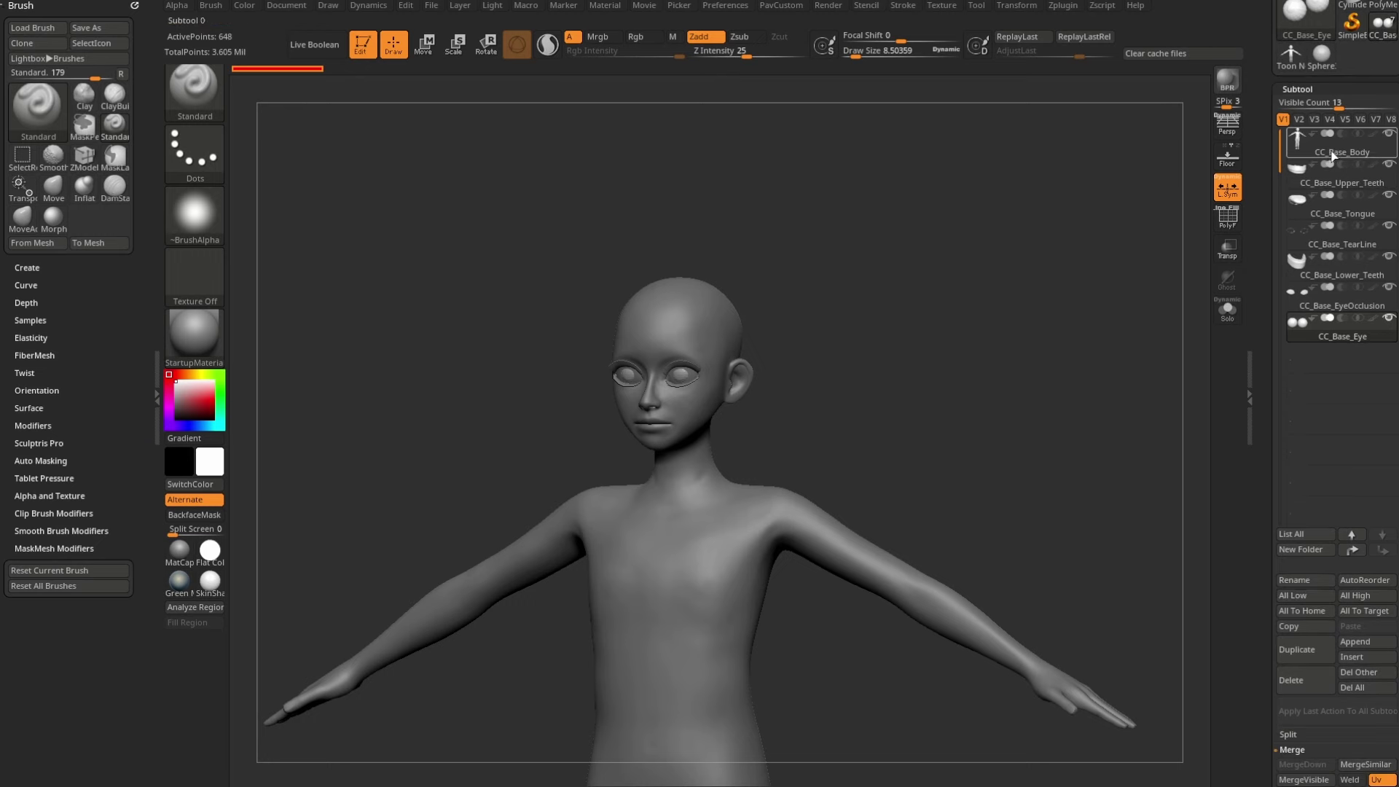
pyautogui.click(1337, 156)
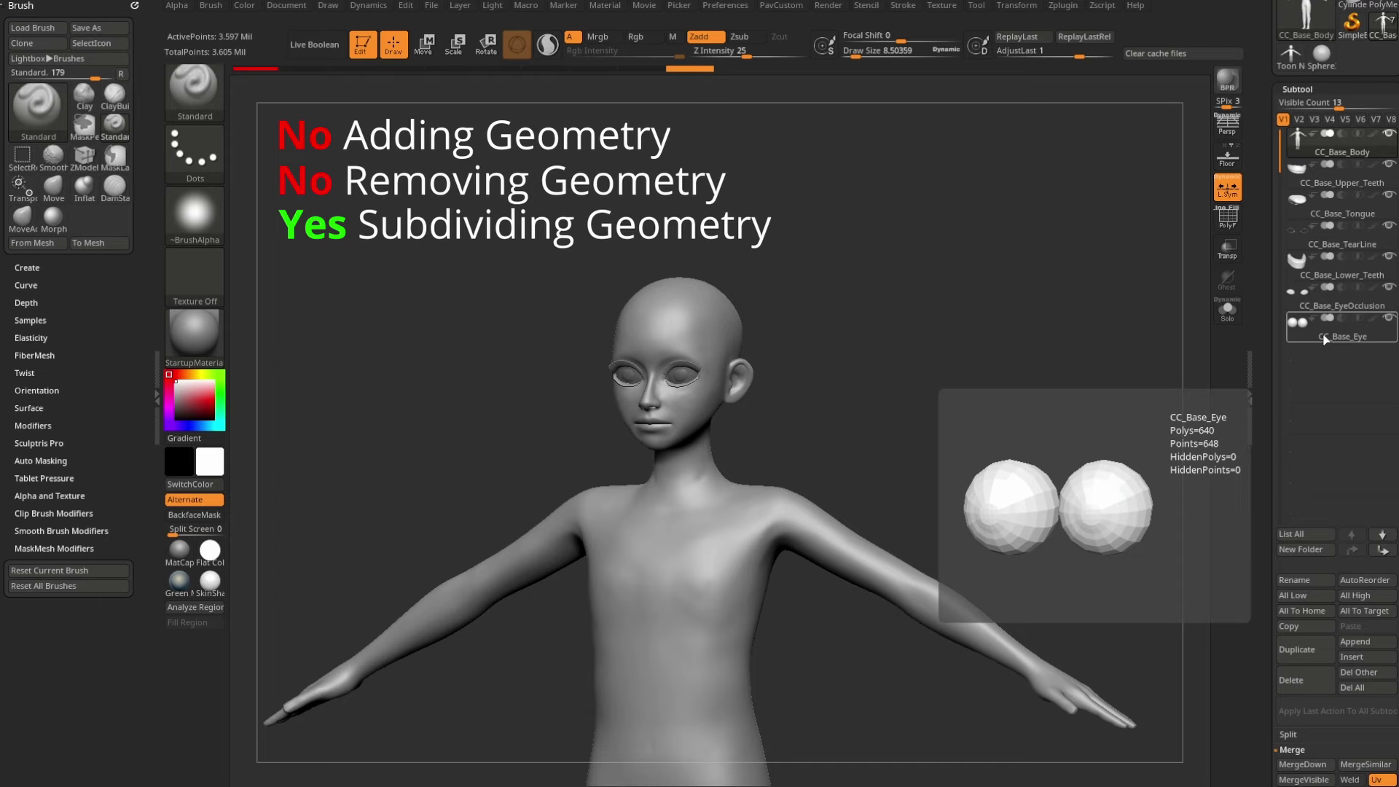
# Step: Load the male base ZTool from the 03_Neutral_M folder inside CC Character Base > Ztl
pyautogui.moveTo(1258, 250); pyautogui.dragTo(1243, 379)
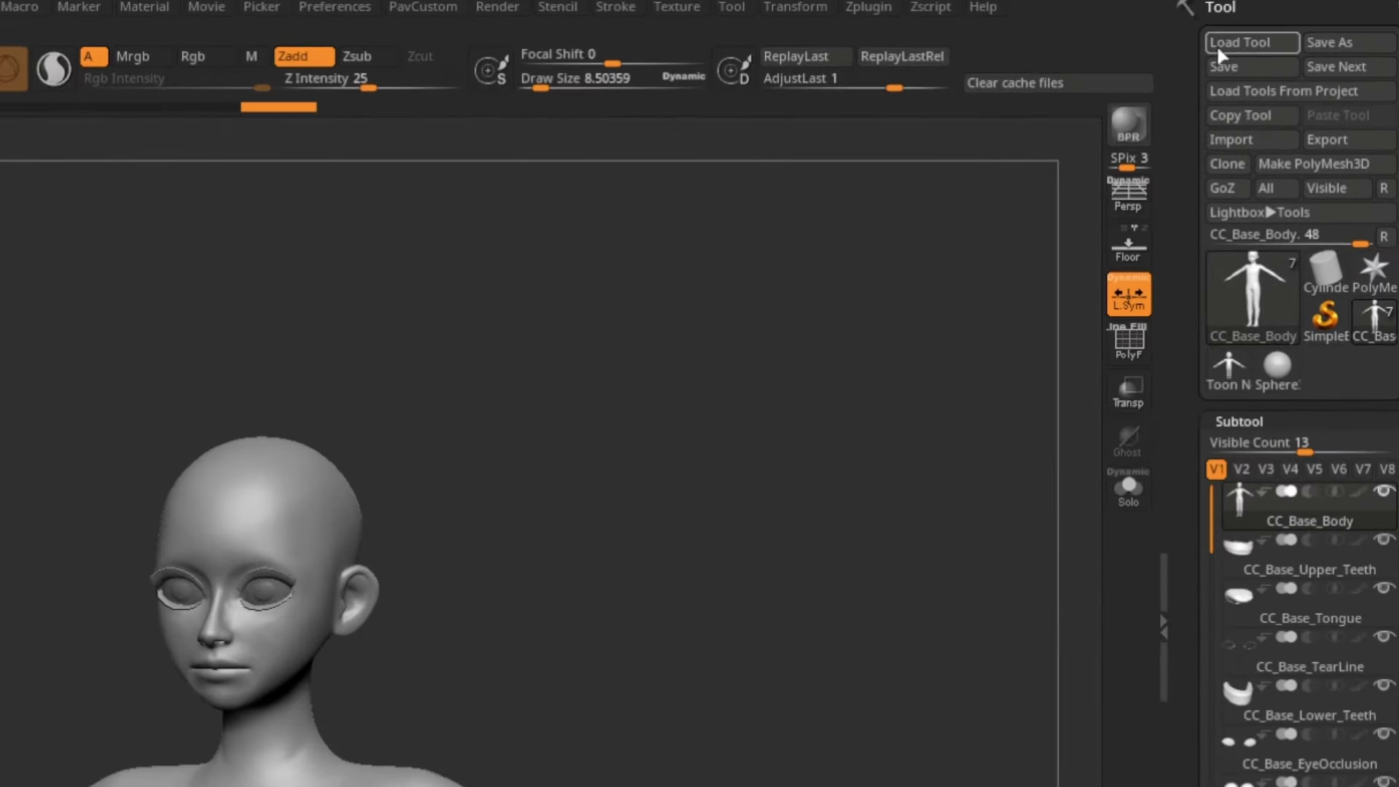
pyautogui.click(1287, 28)
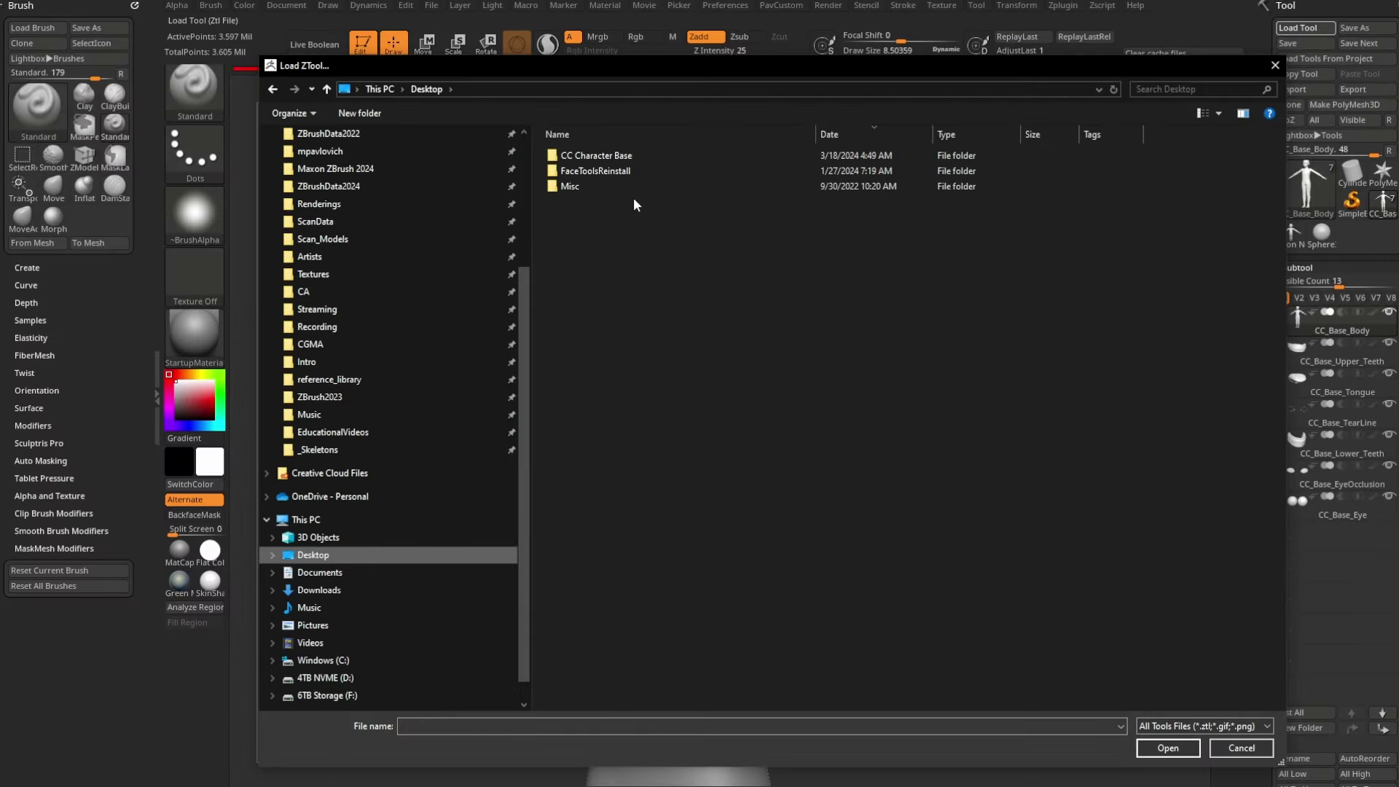
pyautogui.doubleClick(645, 155)
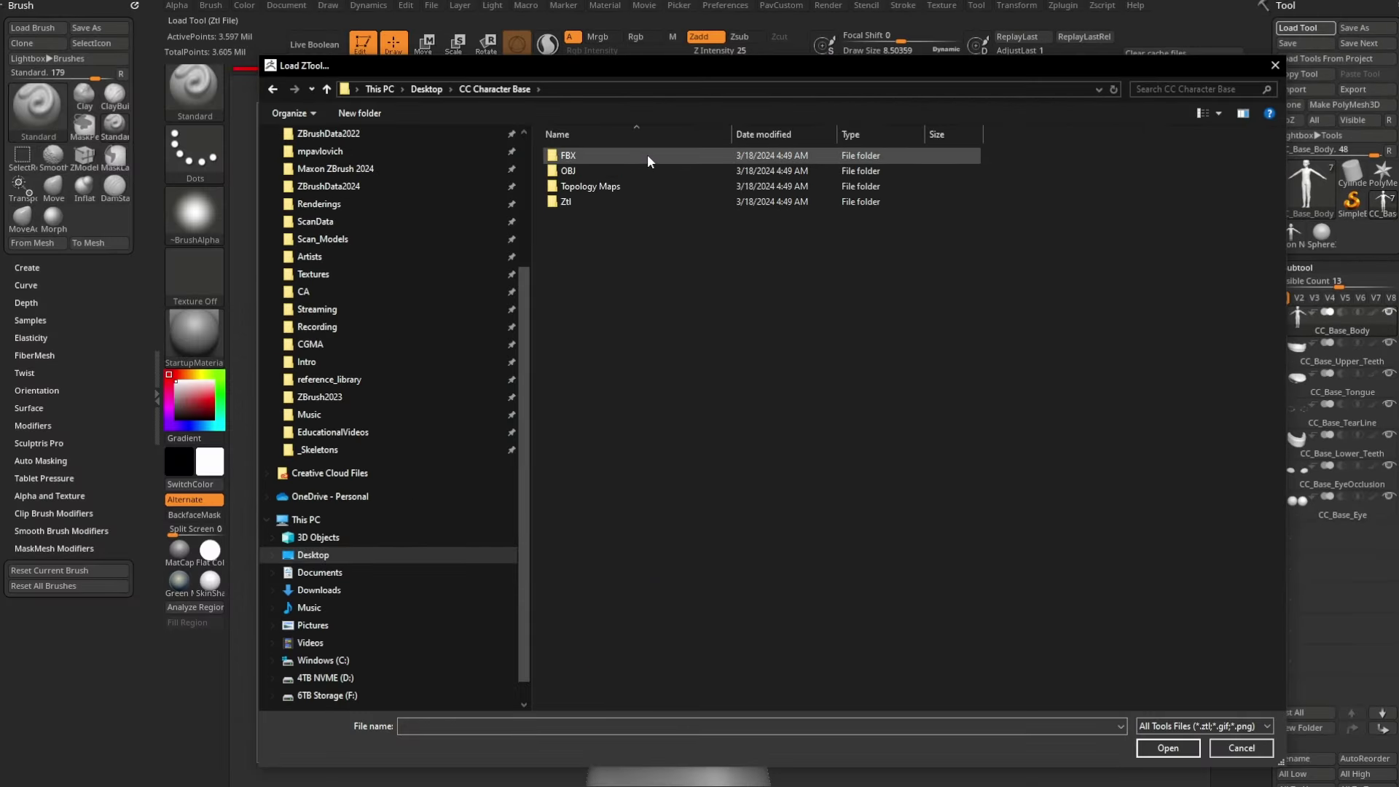
pyautogui.doubleClick(587, 199)
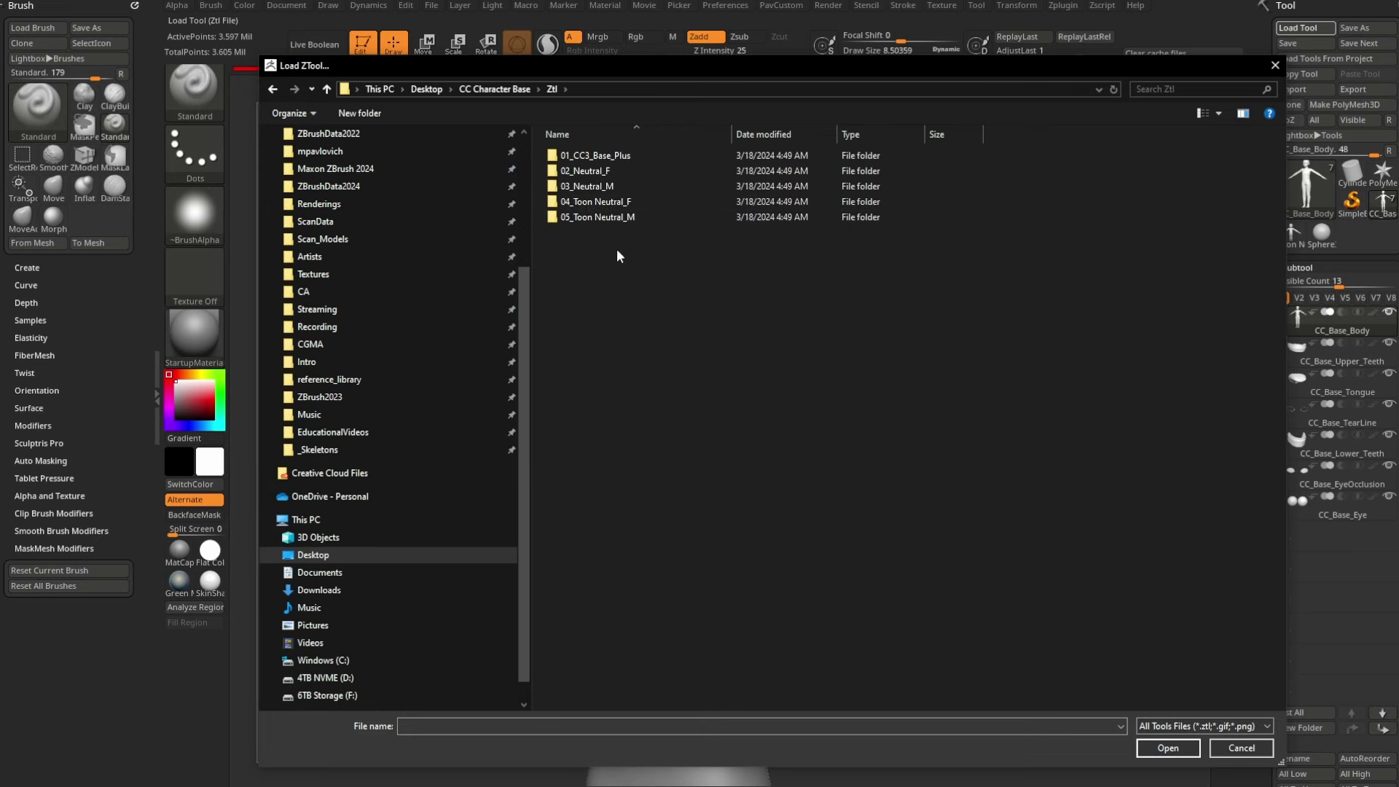
pyautogui.doubleClick(587, 186)
pyautogui.doubleClick(602, 156)
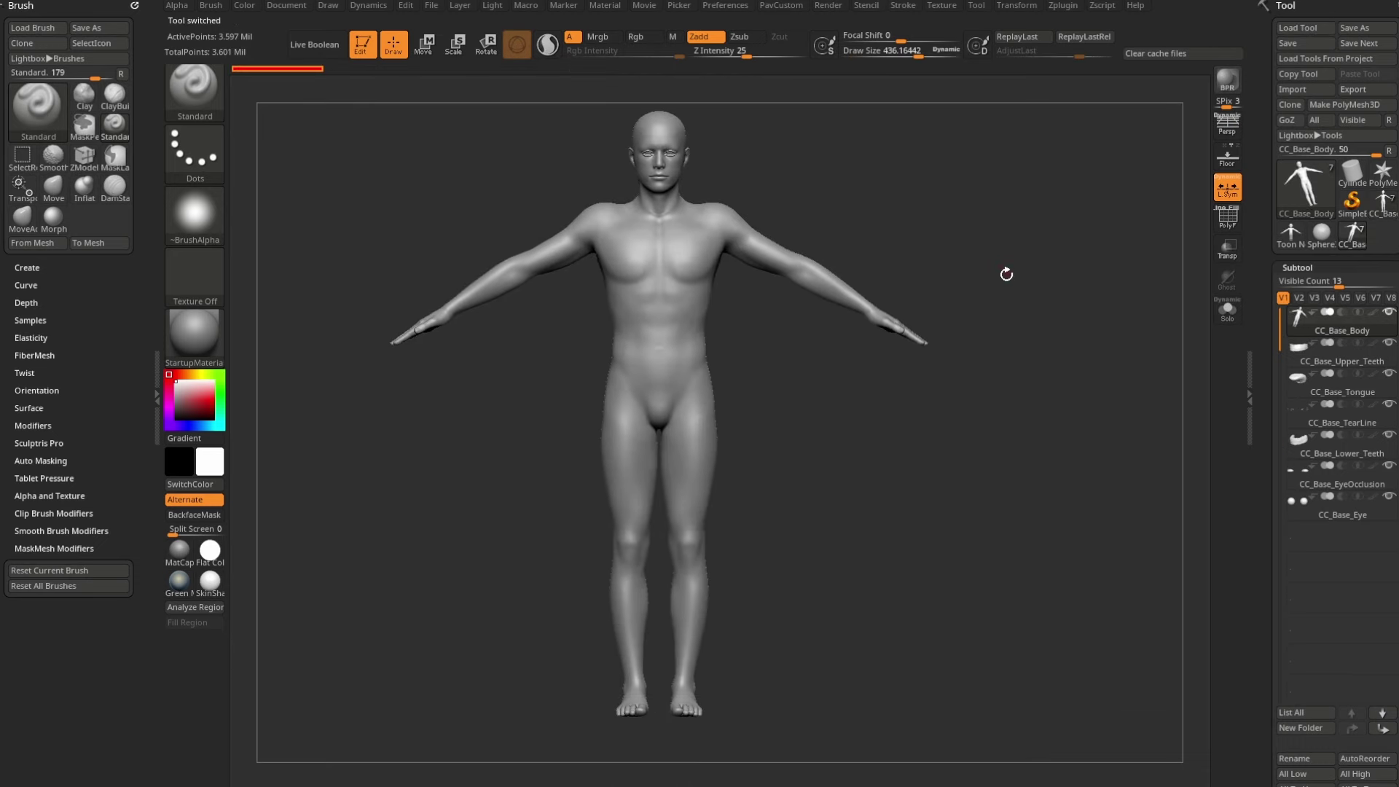
# Step: View the Character Creator Pipeline playlist on YouTube in the browser and return to ZBrush
pyautogui.moveTo(1398, 387); pyautogui.dragTo(1145, 51)
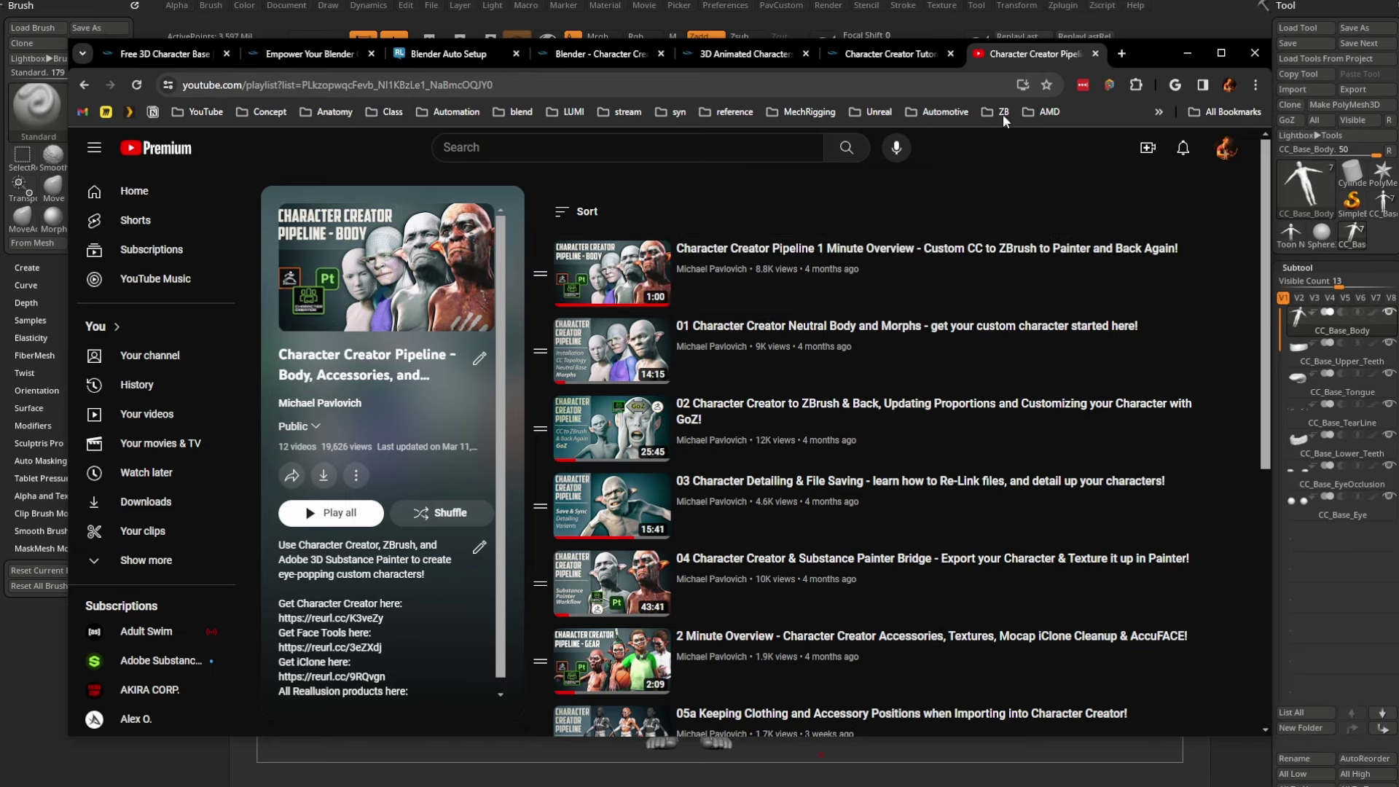
pyautogui.click(1186, 53)
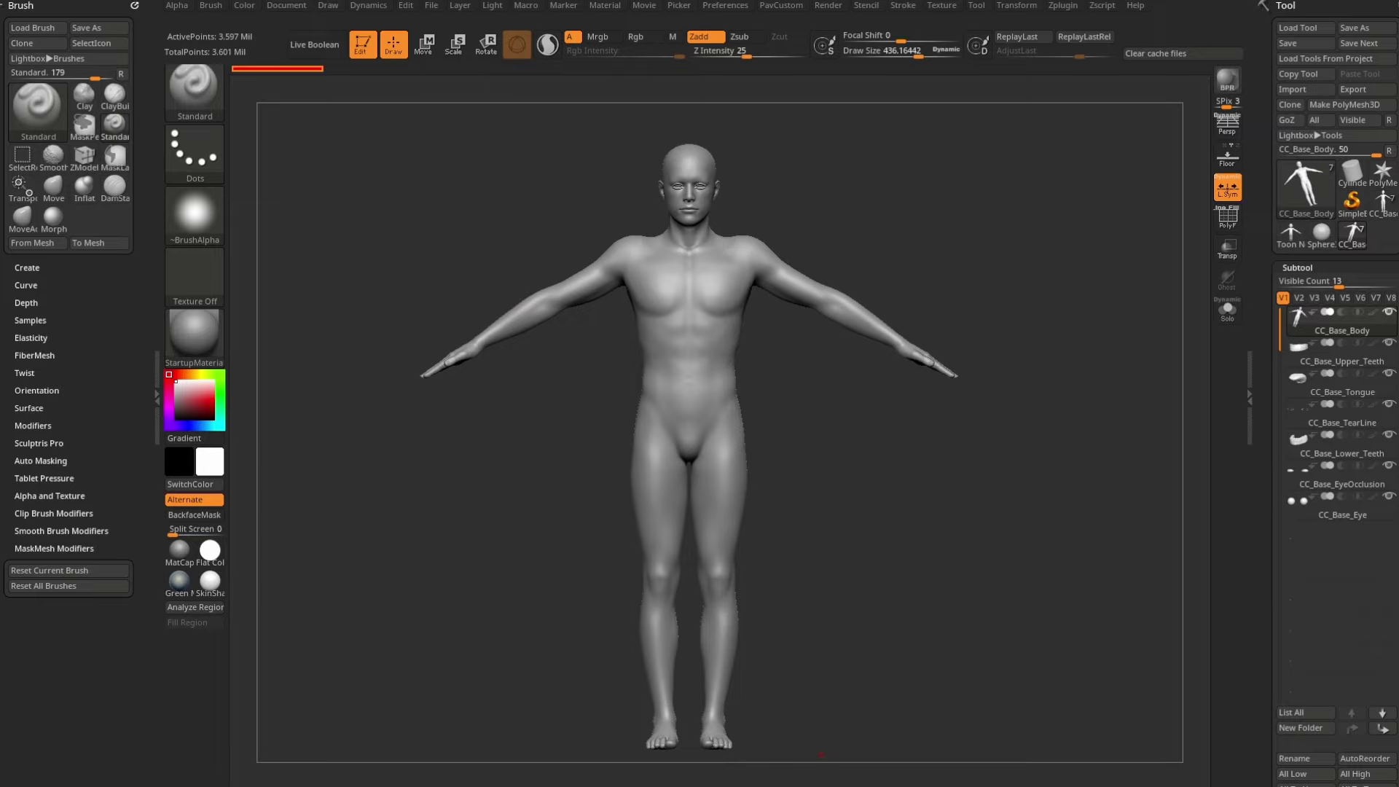
pyautogui.hotkey('alt', 'Tab')
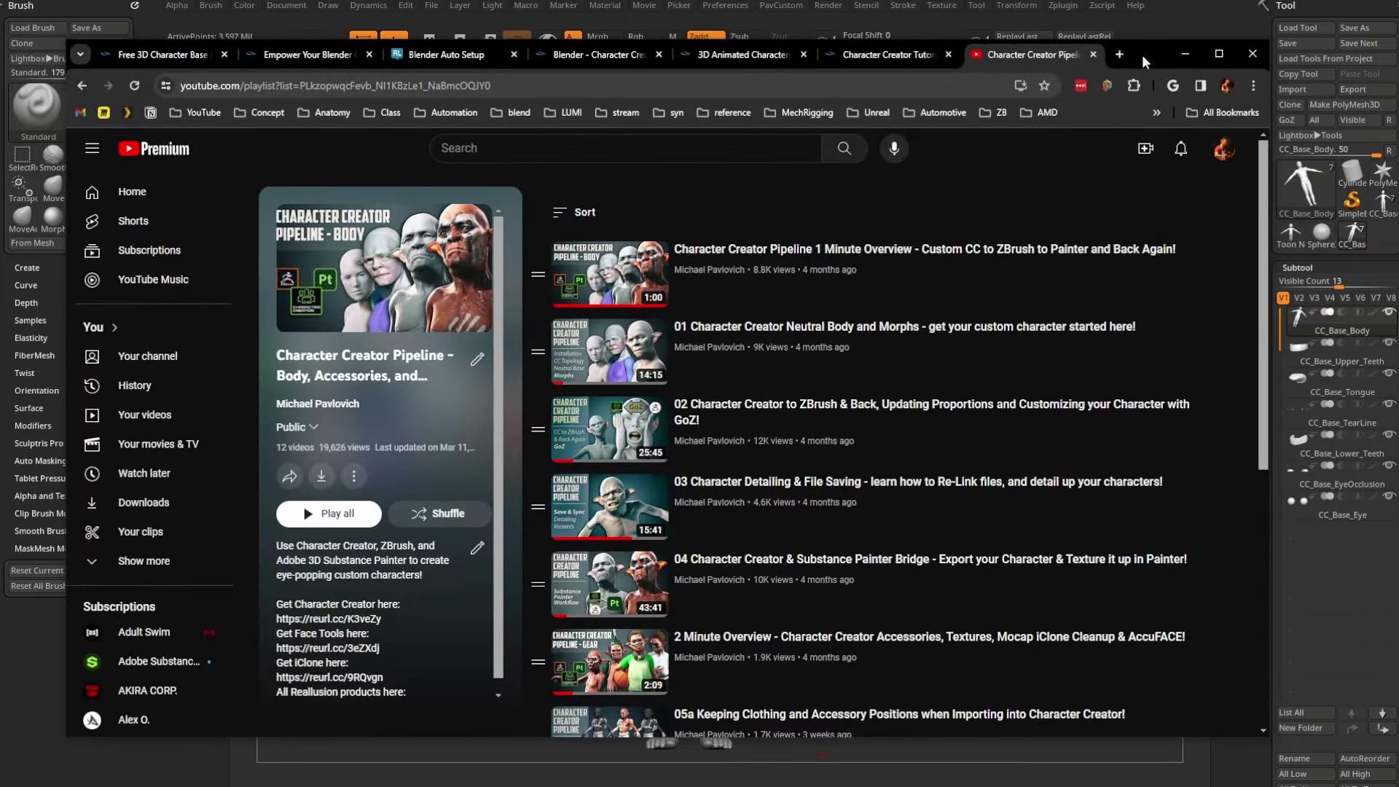
pyautogui.click(1185, 53)
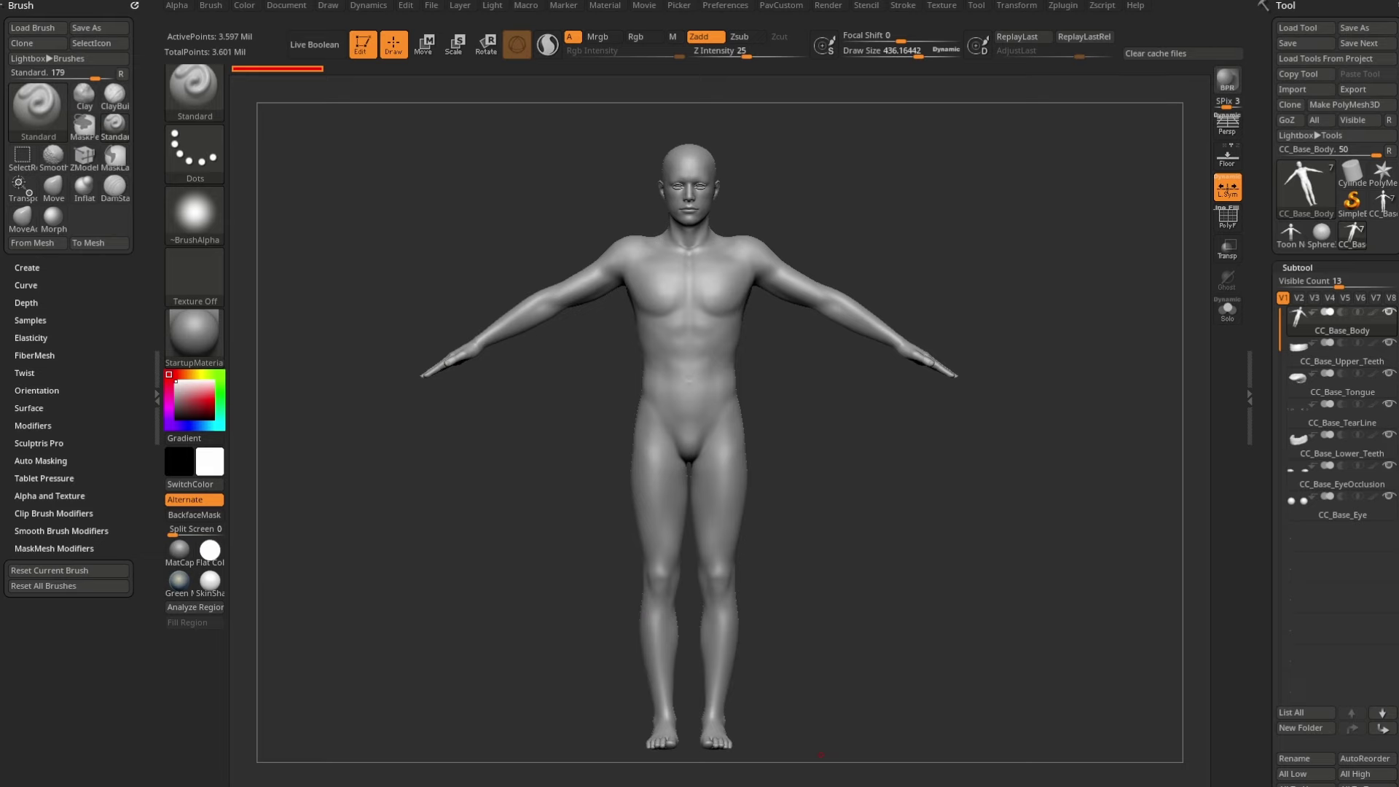
# Step: Search the YouTube channel for "anatomy", look through the videos found and return to ZBrush
pyautogui.hotkey('alt', 'Tab')
pyautogui.click(723, 493)
pyautogui.write('anatomy')
pyautogui.press('Return')
pyautogui.scroll(-4, 568, 562)
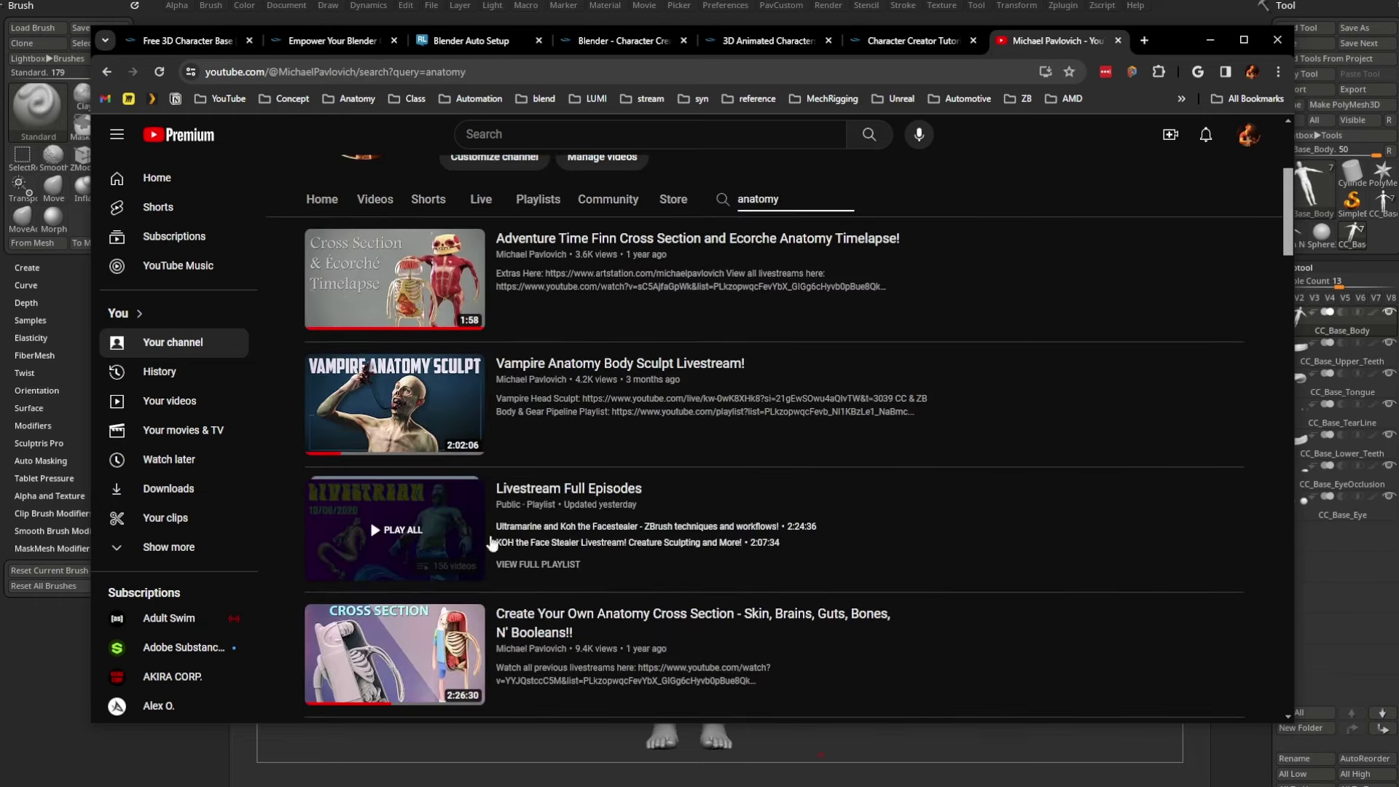
pyautogui.scroll(-2, 510, 313)
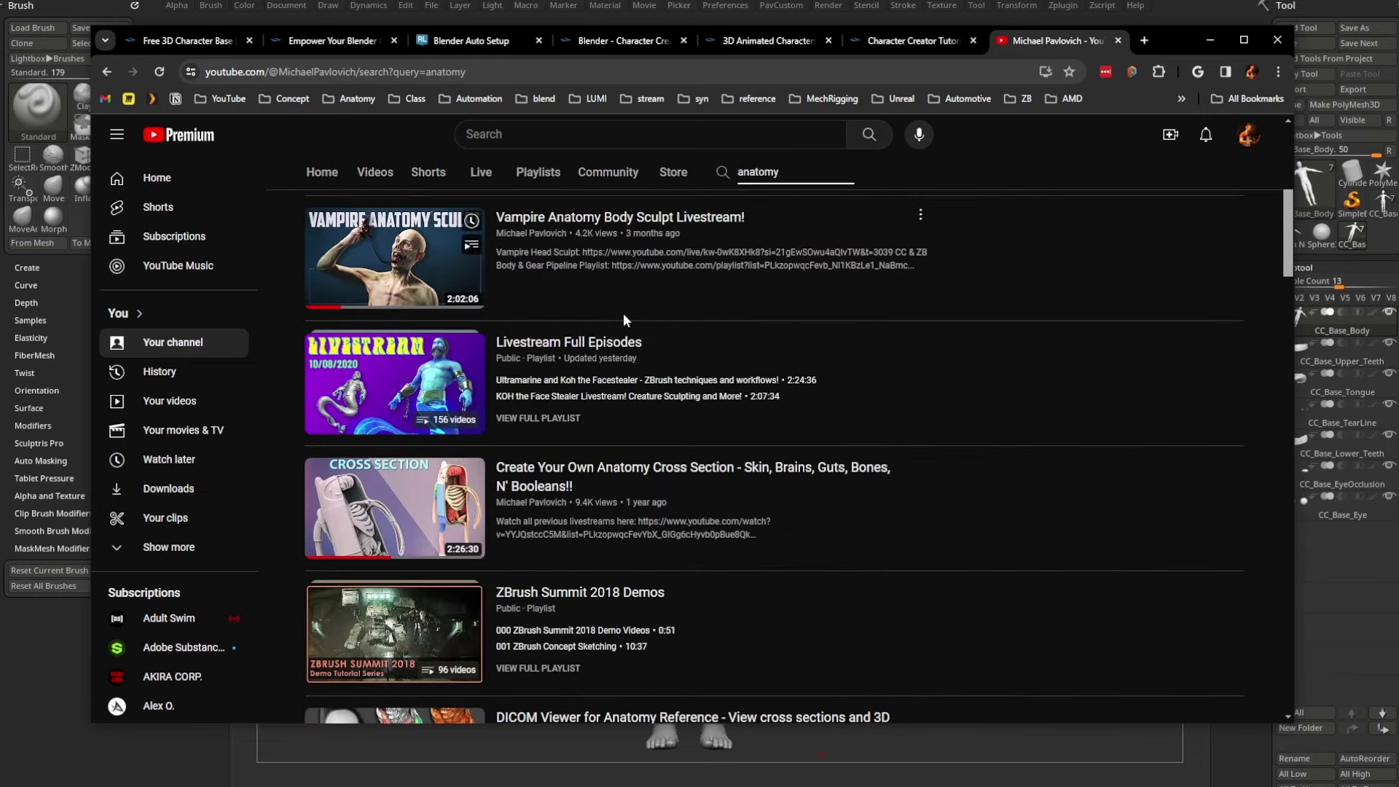
pyautogui.scroll(2, 582, 308)
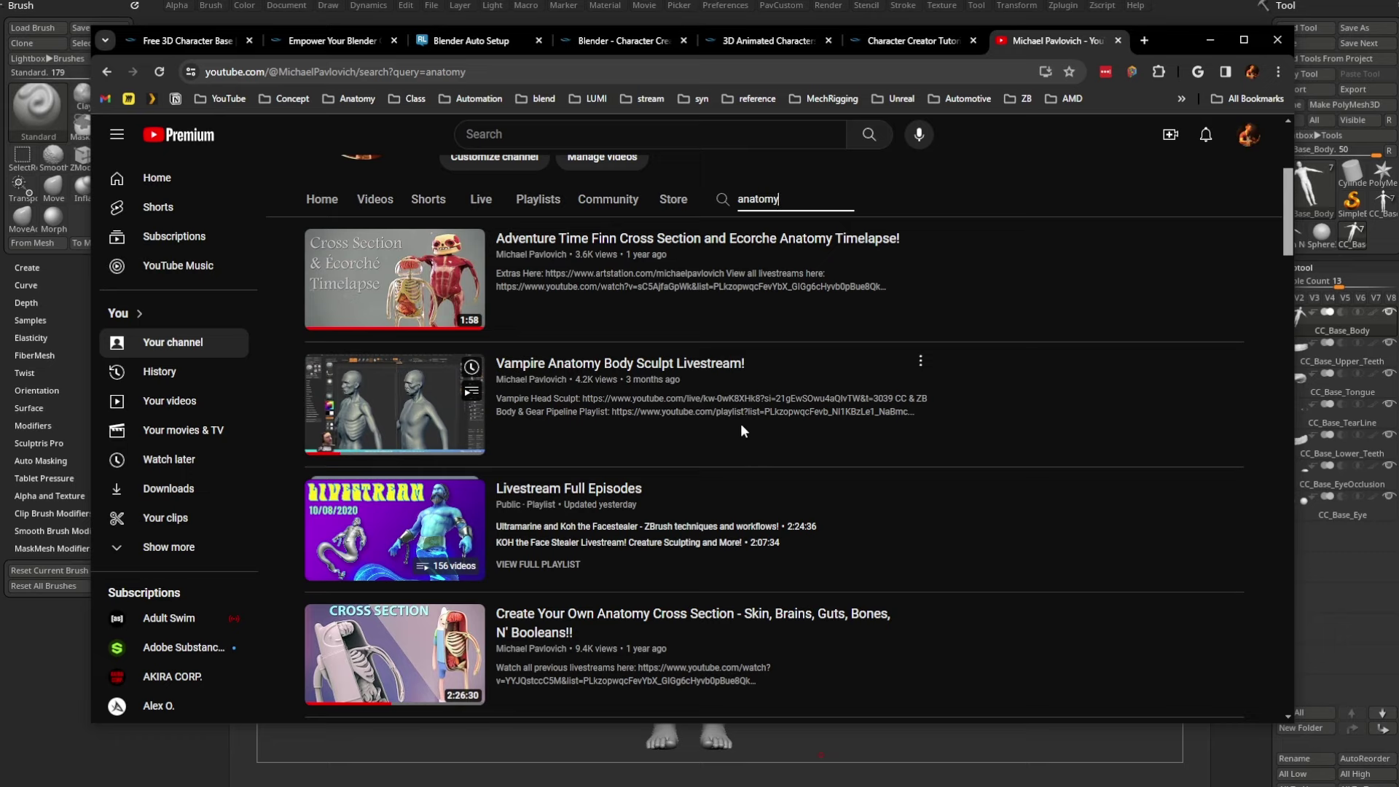
pyautogui.click(1209, 40)
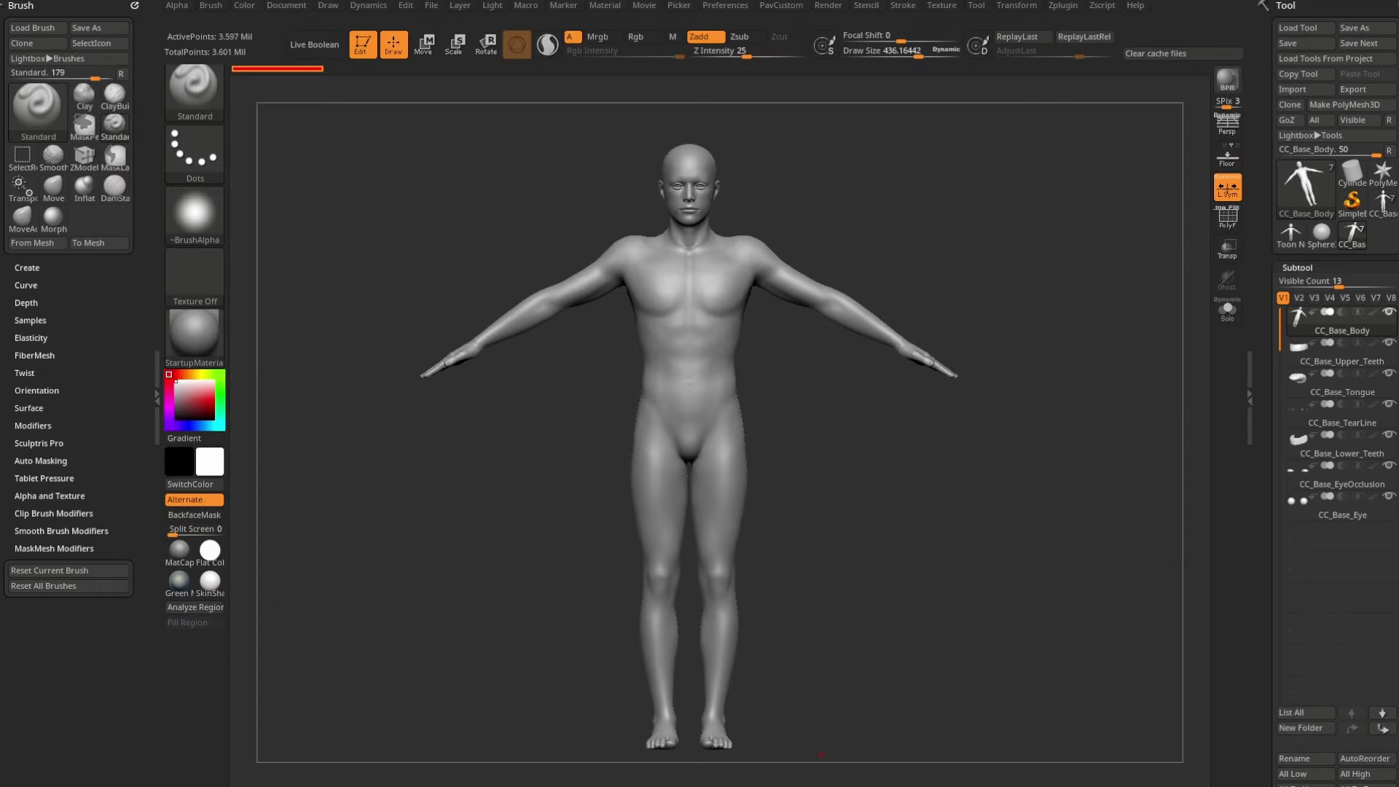
# Step: Drop the male body mesh to subdivision level 1 in its Geometry settings
pyautogui.moveTo(953, 190); pyautogui.dragTo(867, 211)
pyautogui.moveTo(1266, 305); pyautogui.dragTo(1268, 90)
pyautogui.moveTo(1273, 312); pyautogui.dragTo(1240, 310)
pyautogui.moveTo(951, 259); pyautogui.dragTo(543, 421)
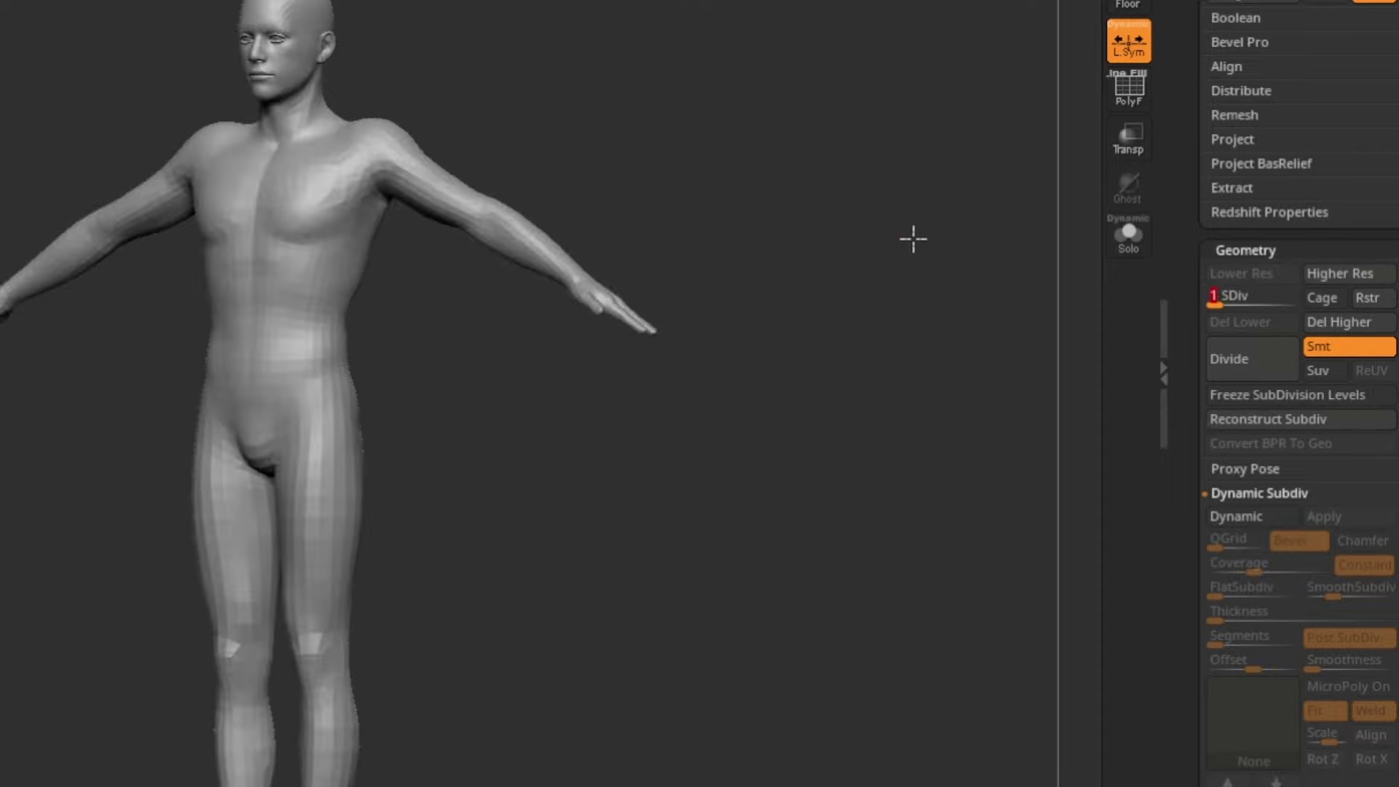
pyautogui.moveTo(457, 420); pyautogui.dragTo(371, 421)
pyautogui.keyDown('alt'); pyautogui.moveTo(794, 408); pyautogui.dragTo(708, 209); pyautogui.keyUp('alt')
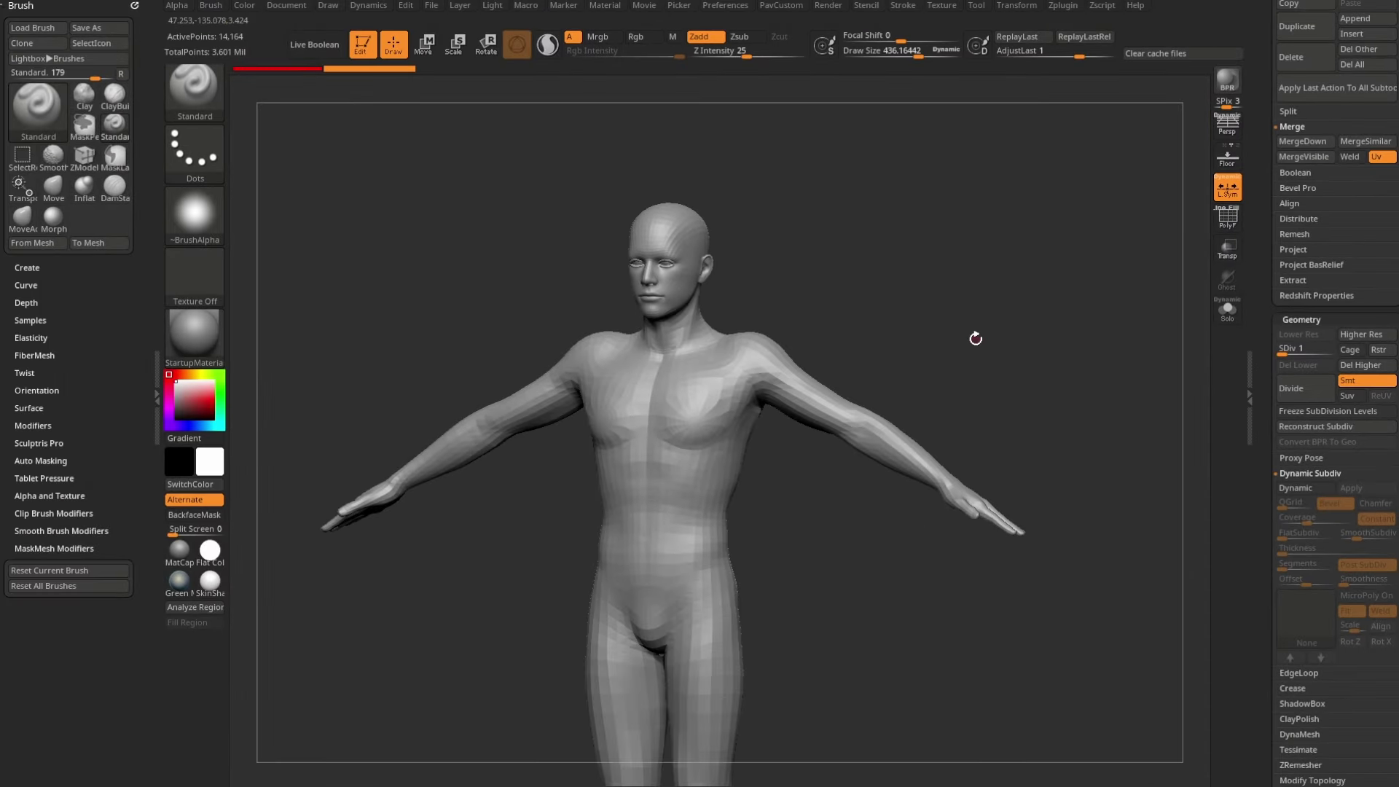
# Step: Select the Inflat brush, disable its dynamic draw size and set the draw size to about 46
pyautogui.press('b')
pyautogui.press('i')
pyautogui.press('n')
pyautogui.moveTo(976, 338)
pyautogui.mouseDown()
pyautogui.moveTo(993, 337)
pyautogui.moveTo(990, 440)
pyautogui.moveTo(978, 240)
pyautogui.mouseUp()
pyautogui.press('s')
pyautogui.moveTo(748, 378); pyautogui.dragTo(811, 374)
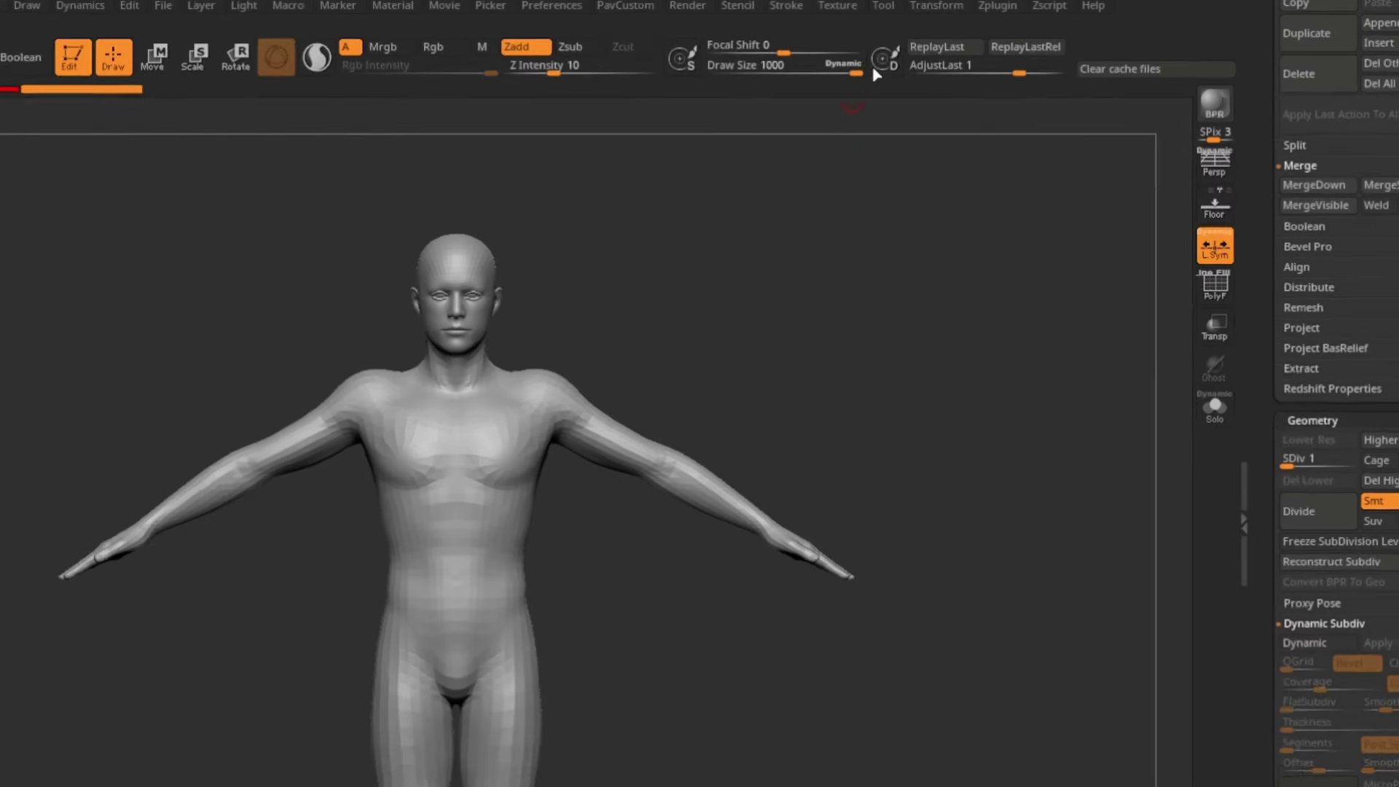
pyautogui.click(763, 87)
pyautogui.press('s')
pyautogui.moveTo(585, 463); pyautogui.dragTo(430, 465)
pyautogui.keyDown('alt'); pyautogui.moveTo(686, 471); pyautogui.dragTo(672, 383); pyautogui.keyUp('alt')
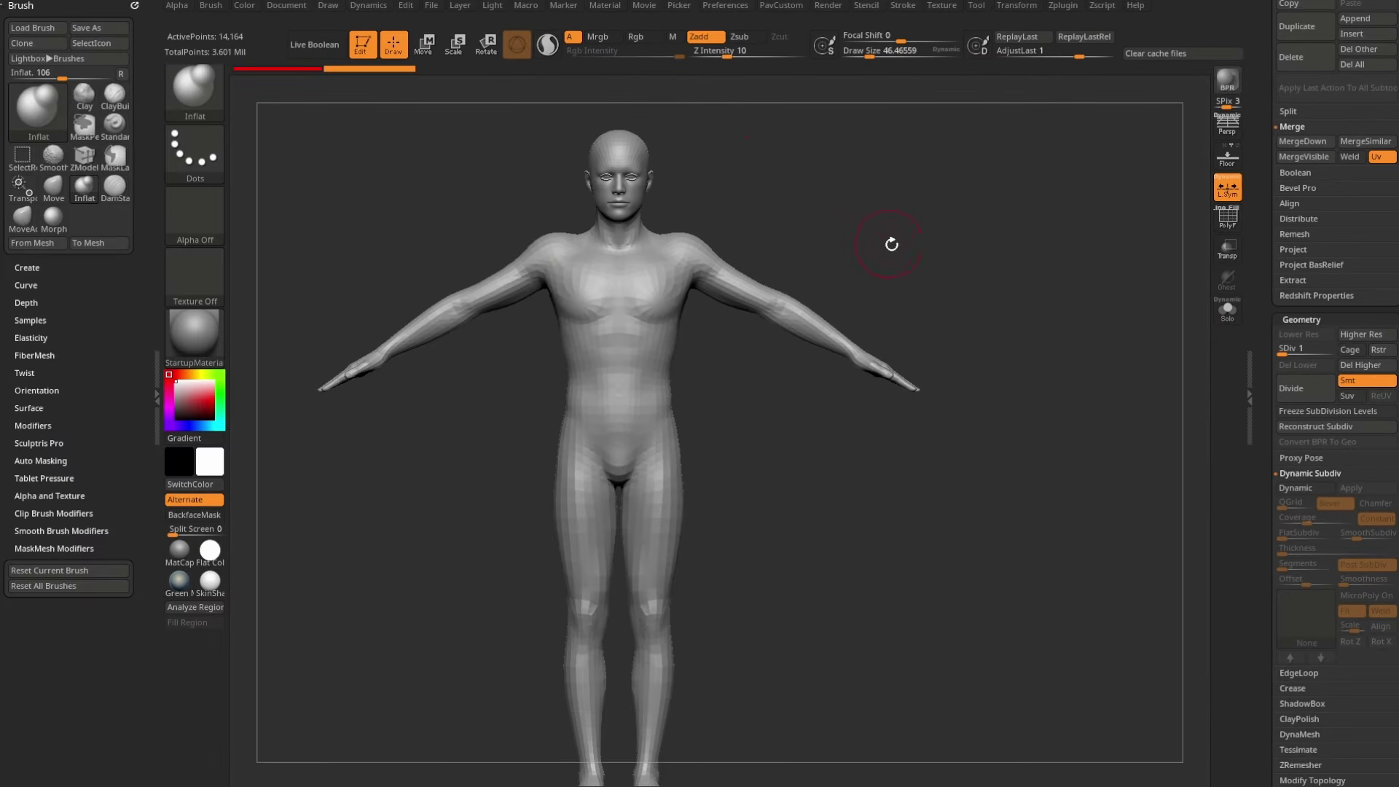
# Step: Inflate the body's shoulders, arms and legs symmetrically with a draw size of about 126
pyautogui.moveTo(891, 244); pyautogui.dragTo(849, 251)
pyautogui.press('s')
pyautogui.moveTo(706, 325)
pyautogui.mouseDown()
pyautogui.moveTo(722, 325)
pyautogui.moveTo(728, 390)
pyautogui.moveTo(750, 405)
pyautogui.mouseUp()
pyautogui.moveTo(665, 332); pyautogui.dragTo(708, 365)
pyautogui.moveTo(860, 268); pyautogui.dragTo(936, 259)
pyautogui.keyDown('alt'); pyautogui.moveTo(736, 598); pyautogui.dragTo(725, 400); pyautogui.keyUp('alt')
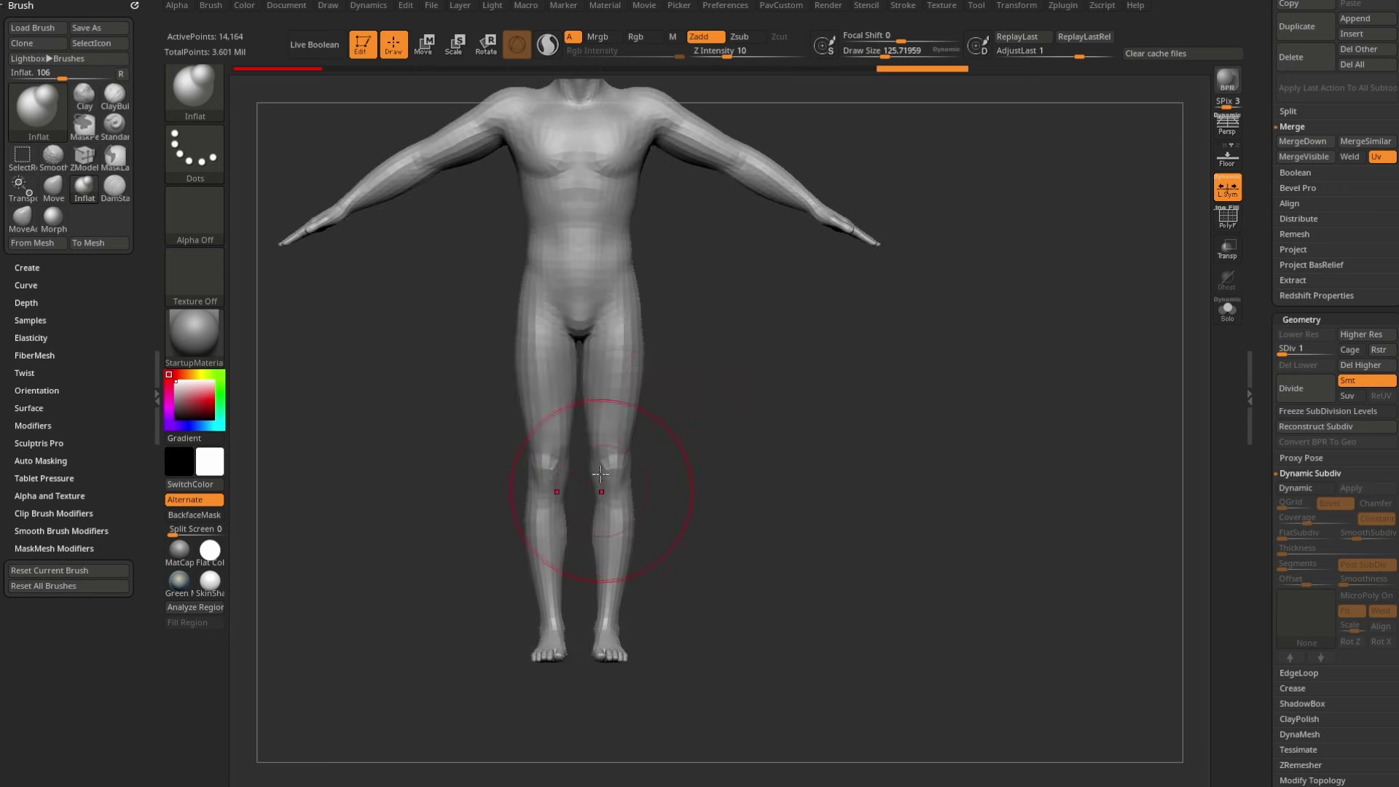
pyautogui.keyDown('alt'); pyautogui.moveTo(841, 449); pyautogui.dragTo(844, 668); pyautogui.keyUp('alt')
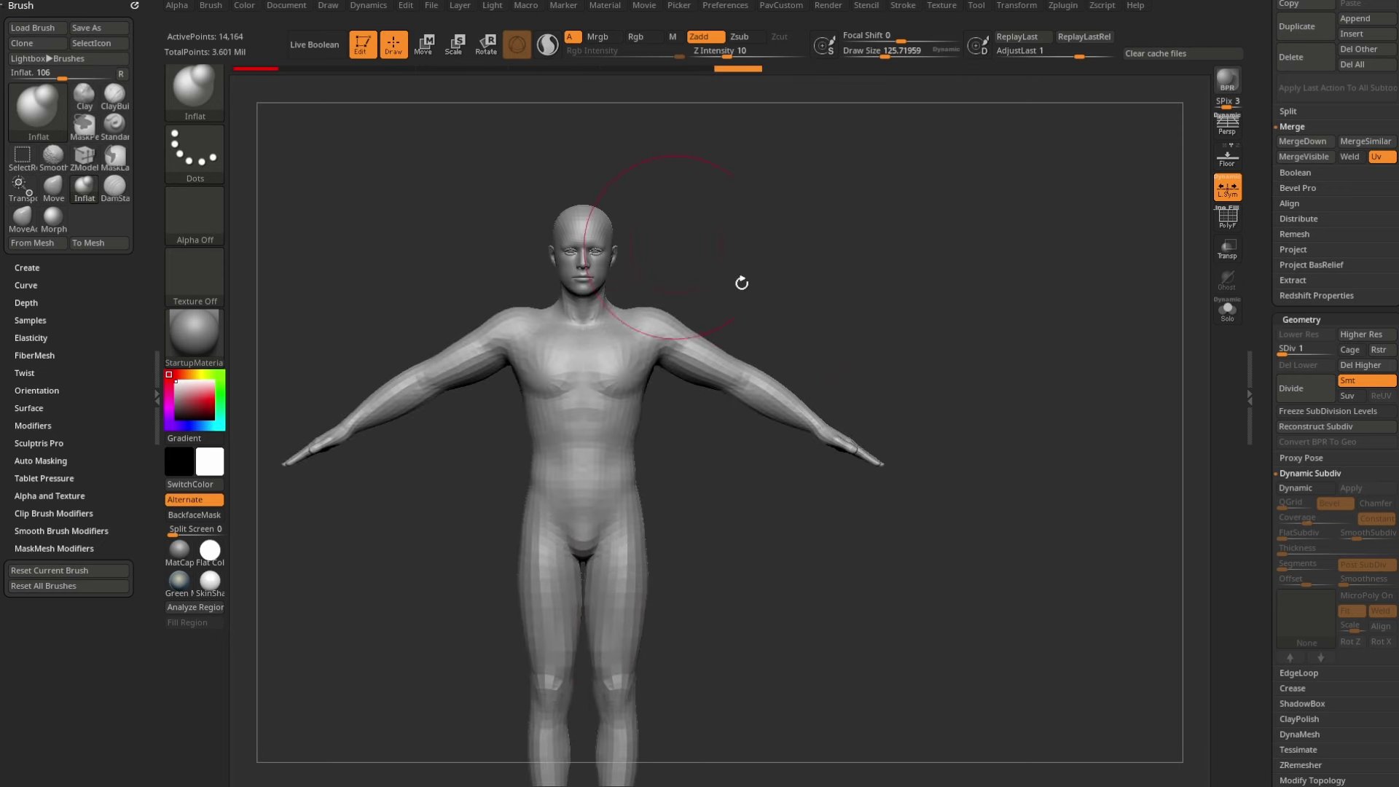
pyautogui.moveTo(728, 247); pyautogui.dragTo(692, 291)
pyautogui.moveTo(838, 349)
pyautogui.mouseDown()
pyautogui.moveTo(803, 356)
pyautogui.moveTo(853, 306)
pyautogui.mouseUp()
# Step: Adjust the proportions of the shoulders and upper torso with the Move brush
pyautogui.press('s')
pyautogui.press('b')
pyautogui.press('m')
pyautogui.press('v')
pyautogui.moveTo(582, 368)
pyautogui.mouseDown()
pyautogui.moveTo(536, 412)
pyautogui.moveTo(537, 459)
pyautogui.mouseUp()
pyautogui.moveTo(710, 383)
pyautogui.mouseDown()
pyautogui.moveTo(808, 362)
pyautogui.moveTo(610, 352)
pyautogui.moveTo(1095, 327)
pyautogui.mouseUp()
pyautogui.moveTo(863, 429)
pyautogui.mouseDown()
pyautogui.moveTo(999, 313)
pyautogui.moveTo(913, 359)
pyautogui.mouseUp()
# Step: Select the Standard brush and raise the body mesh to subdivision level 2
pyautogui.press('b')
pyautogui.press('s')
pyautogui.press('t')
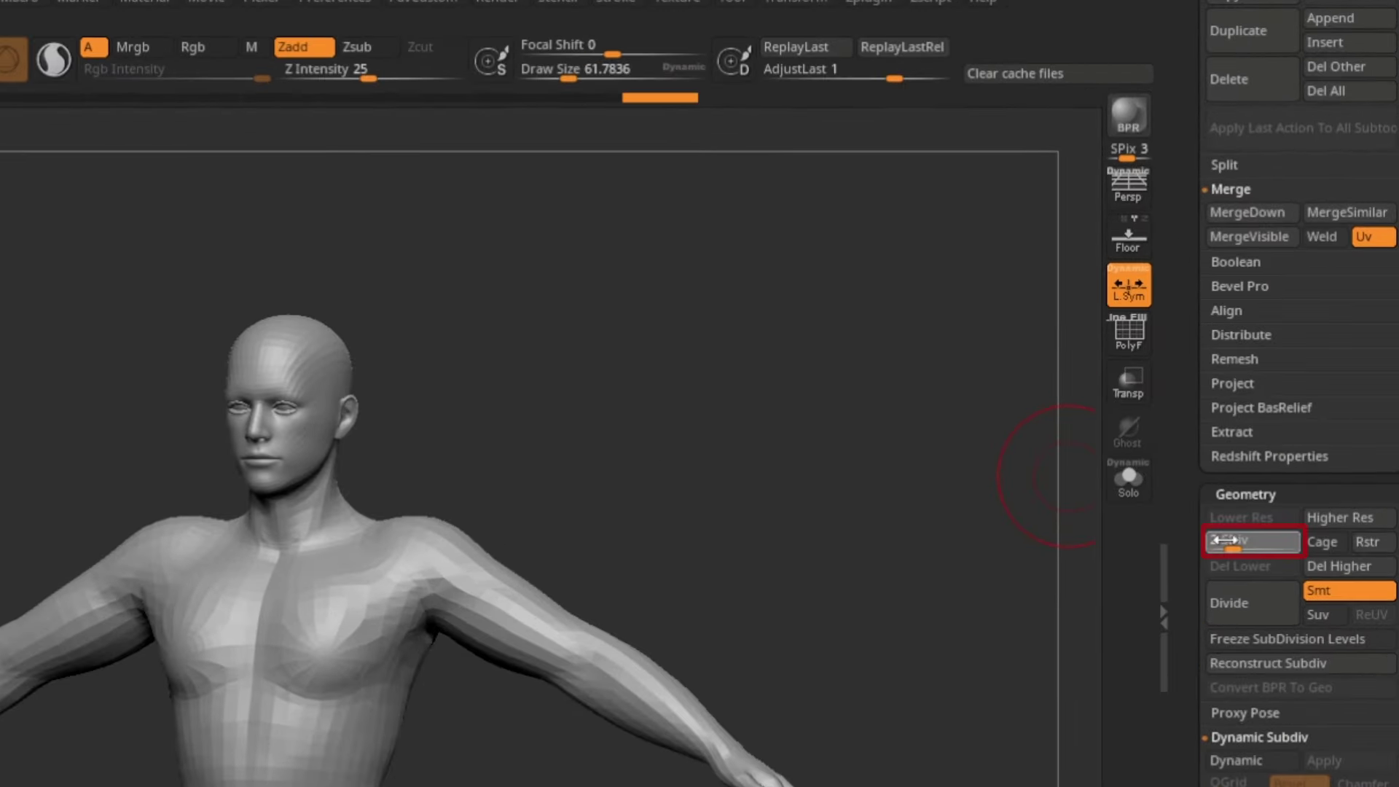
pyautogui.press('d')
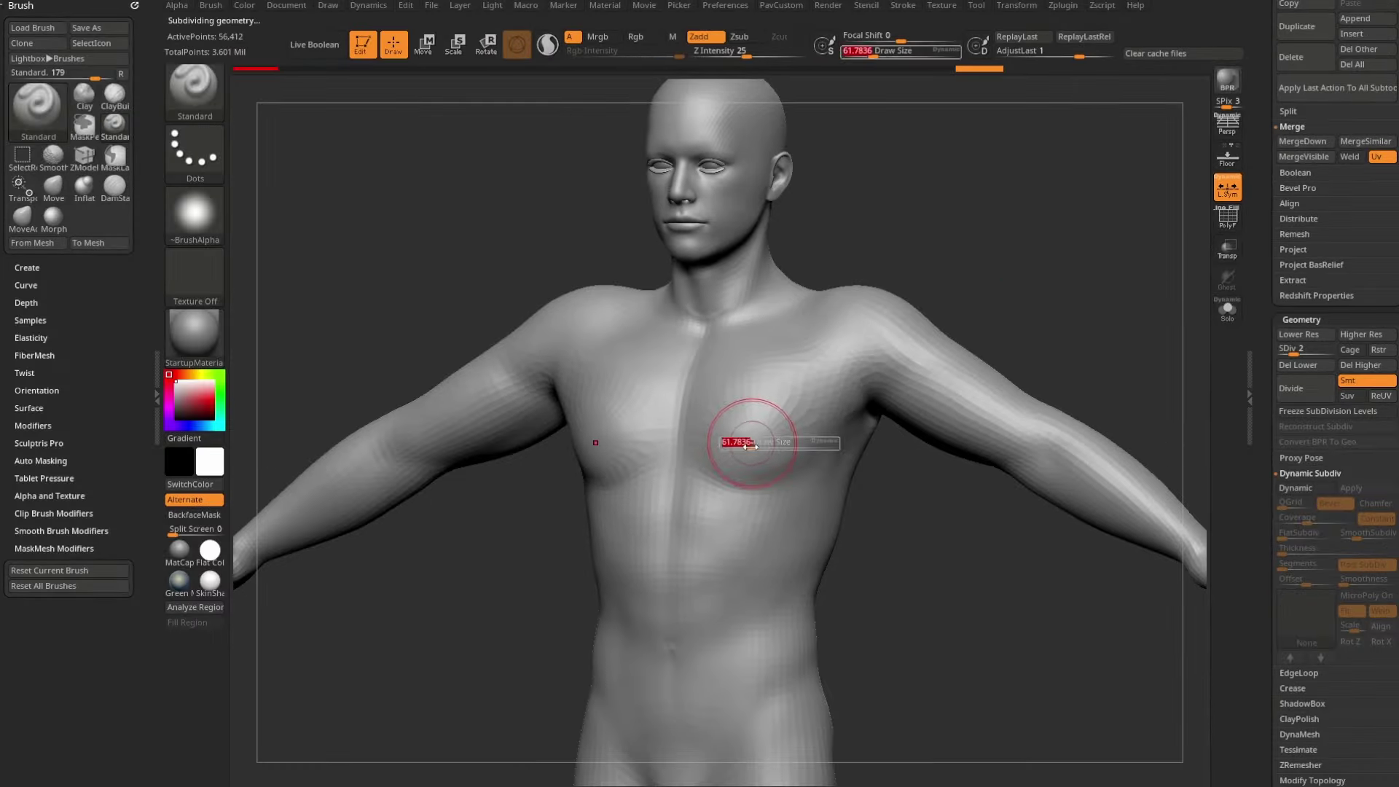
# Step: Sculpt the lower chest edges, ribs and abdominal muscles symmetrically with a draw size of about 27
pyautogui.moveTo(744, 472); pyautogui.dragTo(809, 463)
pyautogui.moveTo(874, 474)
pyautogui.mouseDown()
pyautogui.moveTo(809, 469)
pyautogui.moveTo(832, 472)
pyautogui.mouseUp()
pyautogui.moveTo(911, 512); pyautogui.dragTo(816, 495)
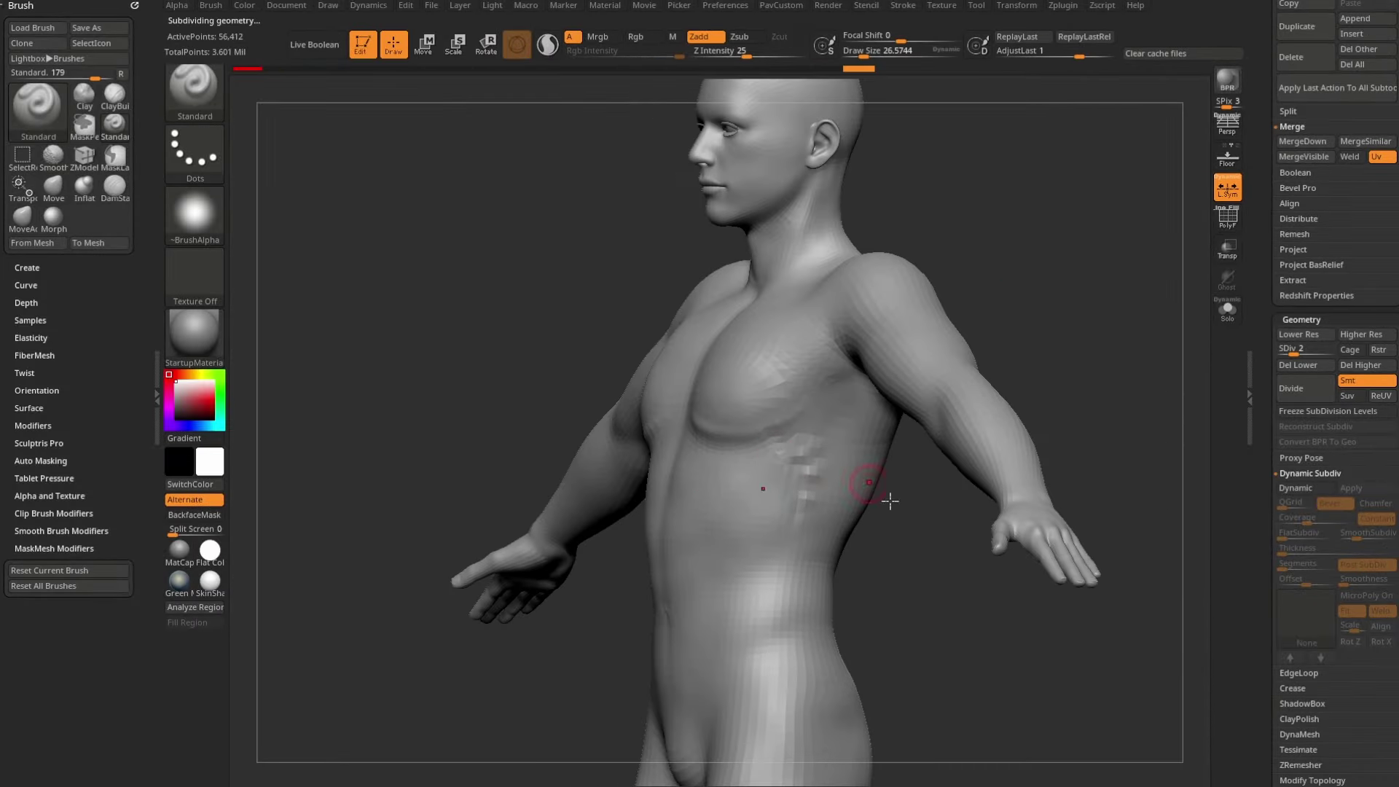
pyautogui.moveTo(874, 487); pyautogui.dragTo(774, 462, button='right')
pyautogui.moveTo(734, 553); pyautogui.dragTo(643, 539, button='right')
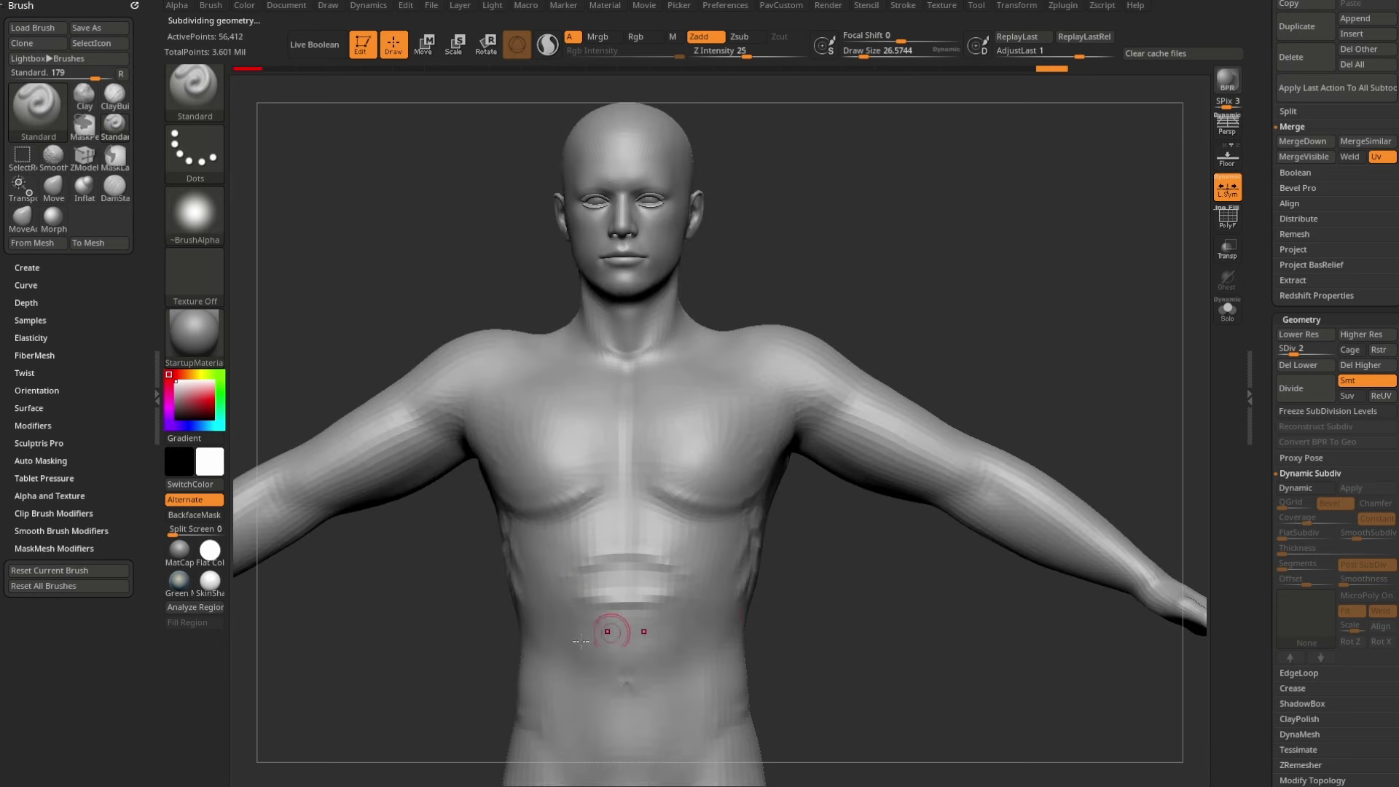
pyautogui.keyDown('ctrl'); pyautogui.moveTo(974, 319); pyautogui.dragTo(1047, 265, button='right'); pyautogui.keyUp('ctrl')
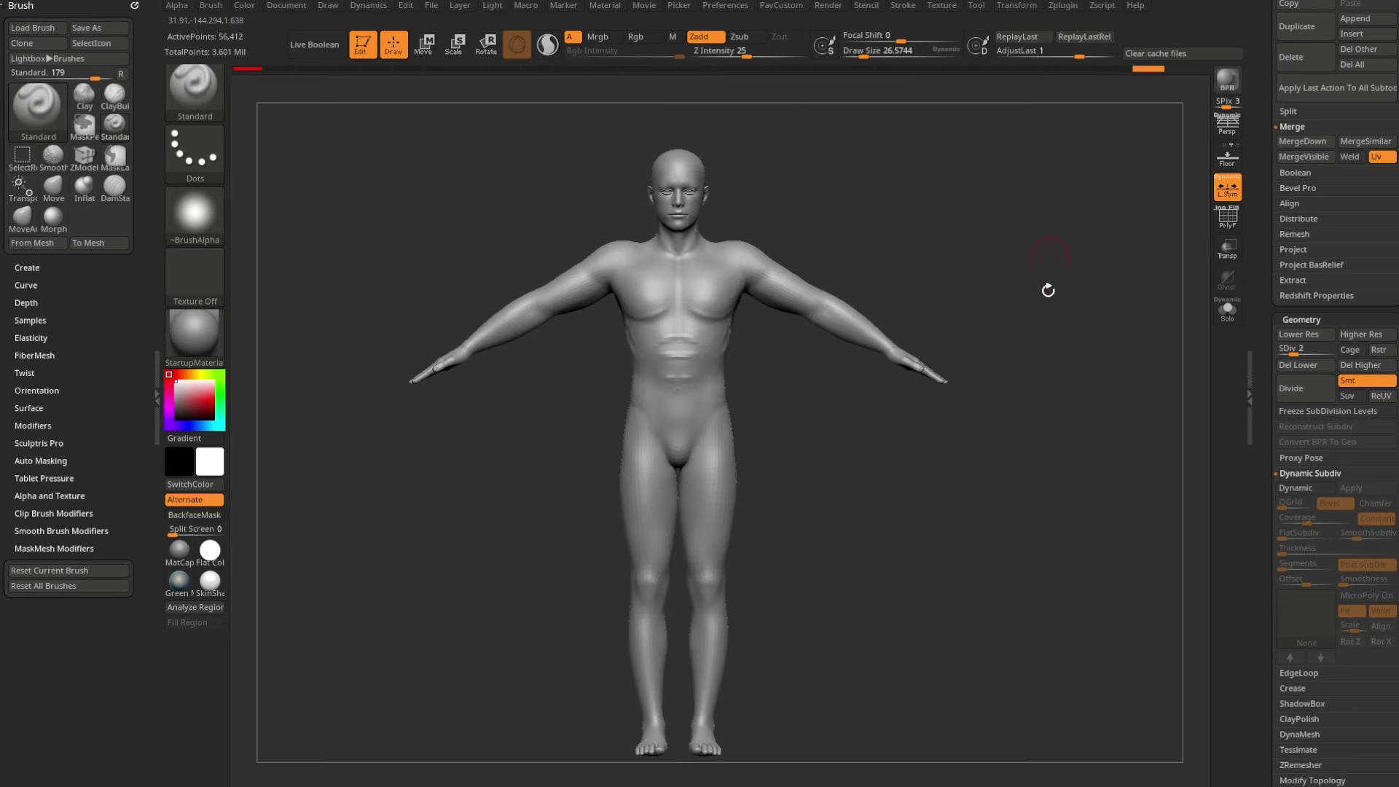
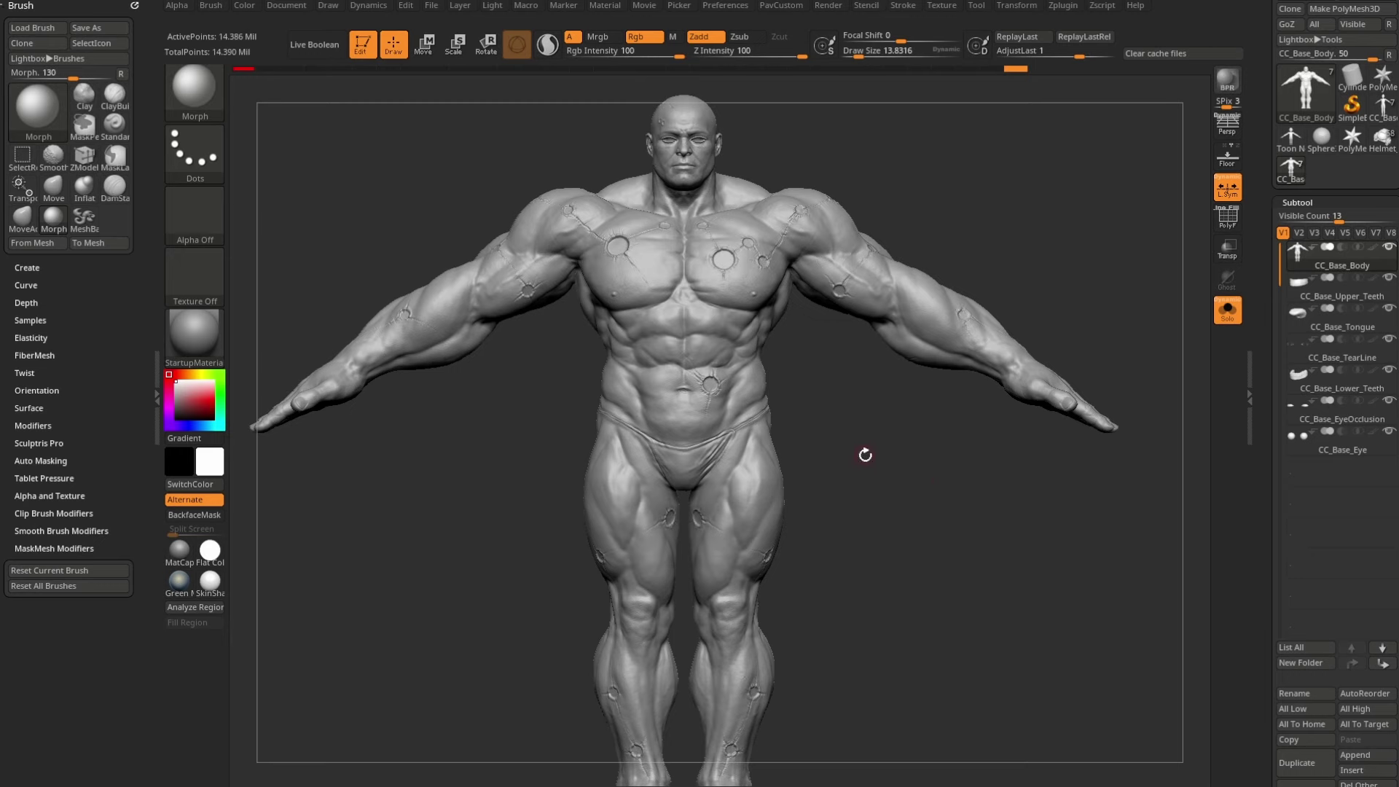
# Step: Paint the stored skin colours over the muscular body with the HistoryRecall brush and switch the material to SkinShade4
pyautogui.moveTo(702, 295)
pyautogui.mouseDown()
pyautogui.moveTo(645, 278)
pyautogui.moveTo(636, 255)
pyautogui.mouseUp()
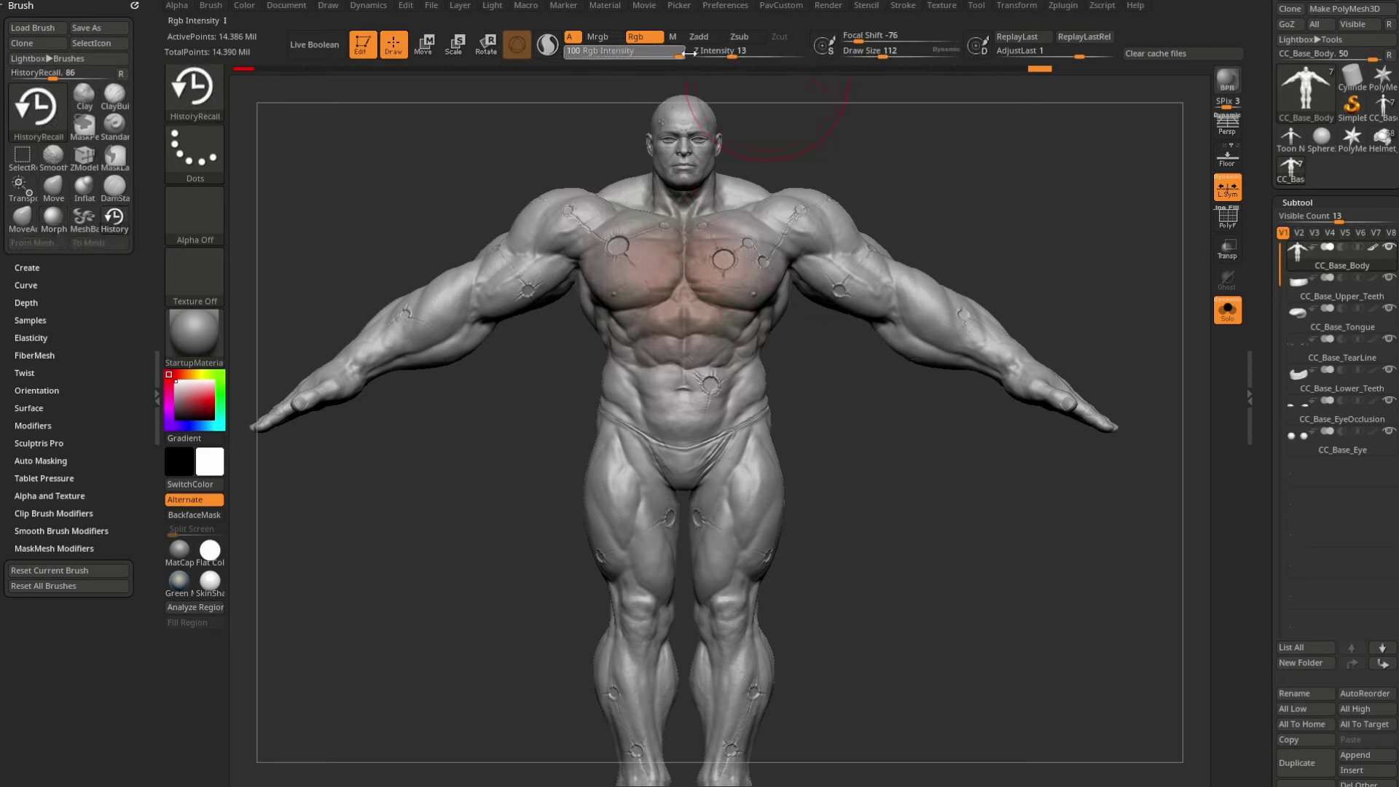
pyautogui.moveTo(710, 291)
pyautogui.mouseDown()
pyautogui.moveTo(710, 328)
pyautogui.moveTo(670, 164)
pyautogui.moveTo(689, 481)
pyautogui.moveTo(656, 386)
pyautogui.mouseUp()
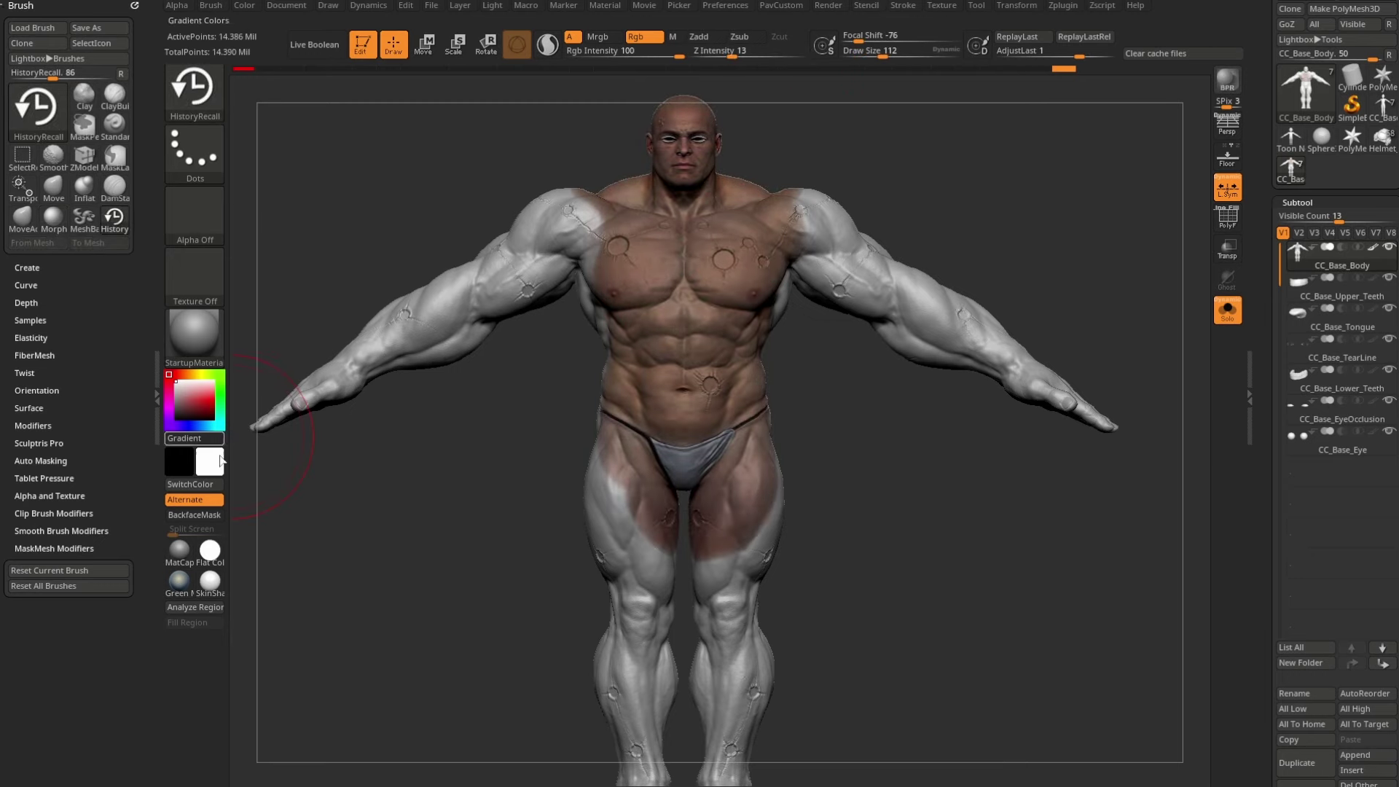
pyautogui.click(210, 582)
pyautogui.moveTo(728, 281)
pyautogui.mouseDown()
pyautogui.moveTo(758, 277)
pyautogui.moveTo(888, 339)
pyautogui.moveTo(979, 422)
pyautogui.mouseUp()
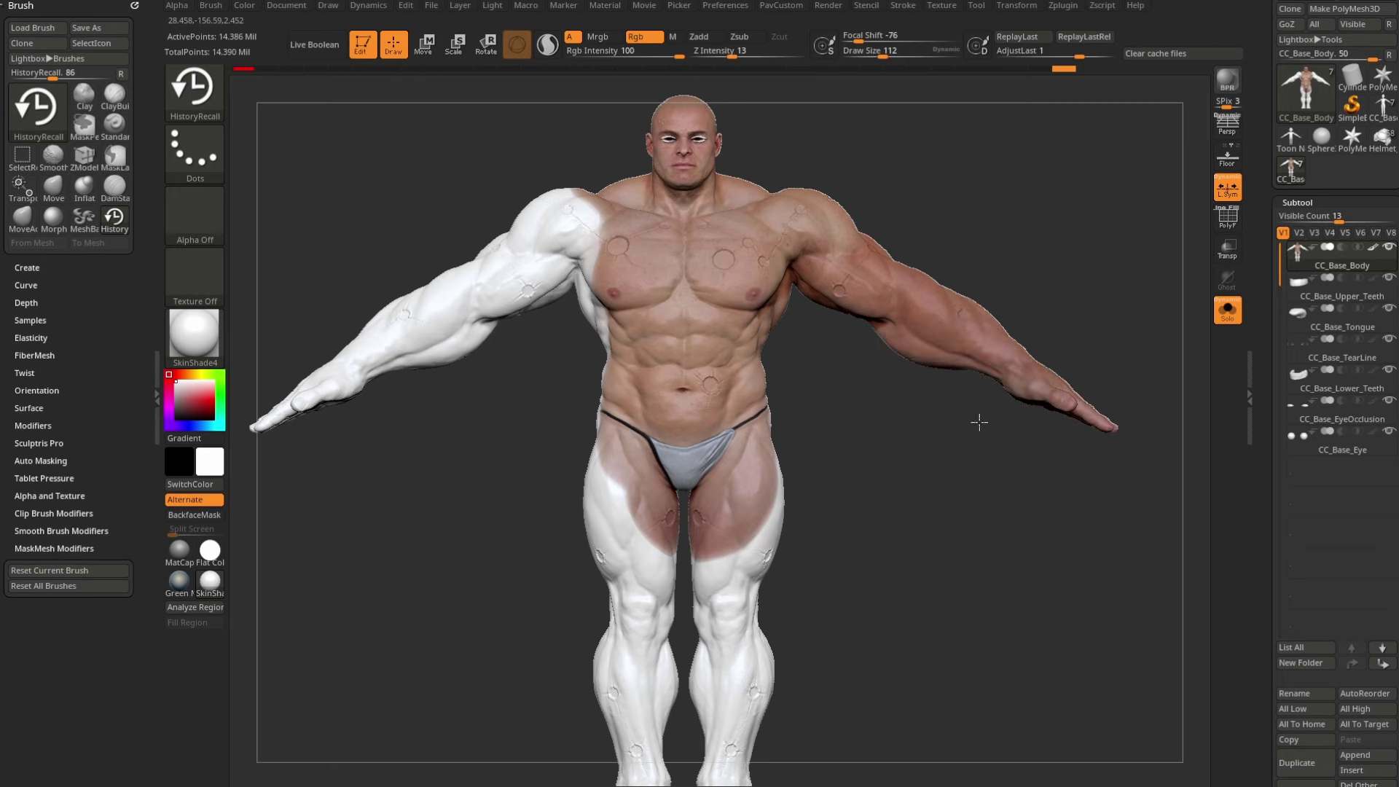
pyautogui.moveTo(612, 422)
pyautogui.mouseDown()
pyautogui.moveTo(637, 627)
pyautogui.moveTo(750, 510)
pyautogui.mouseUp()
pyautogui.keyDown('ctrl'); pyautogui.moveTo(831, 532); pyautogui.dragTo(820, 459, button='right'); pyautogui.keyUp('ctrl')
pyautogui.moveTo(761, 451); pyautogui.dragTo(711, 528)
pyautogui.moveTo(539, 306); pyautogui.dragTo(641, 218)
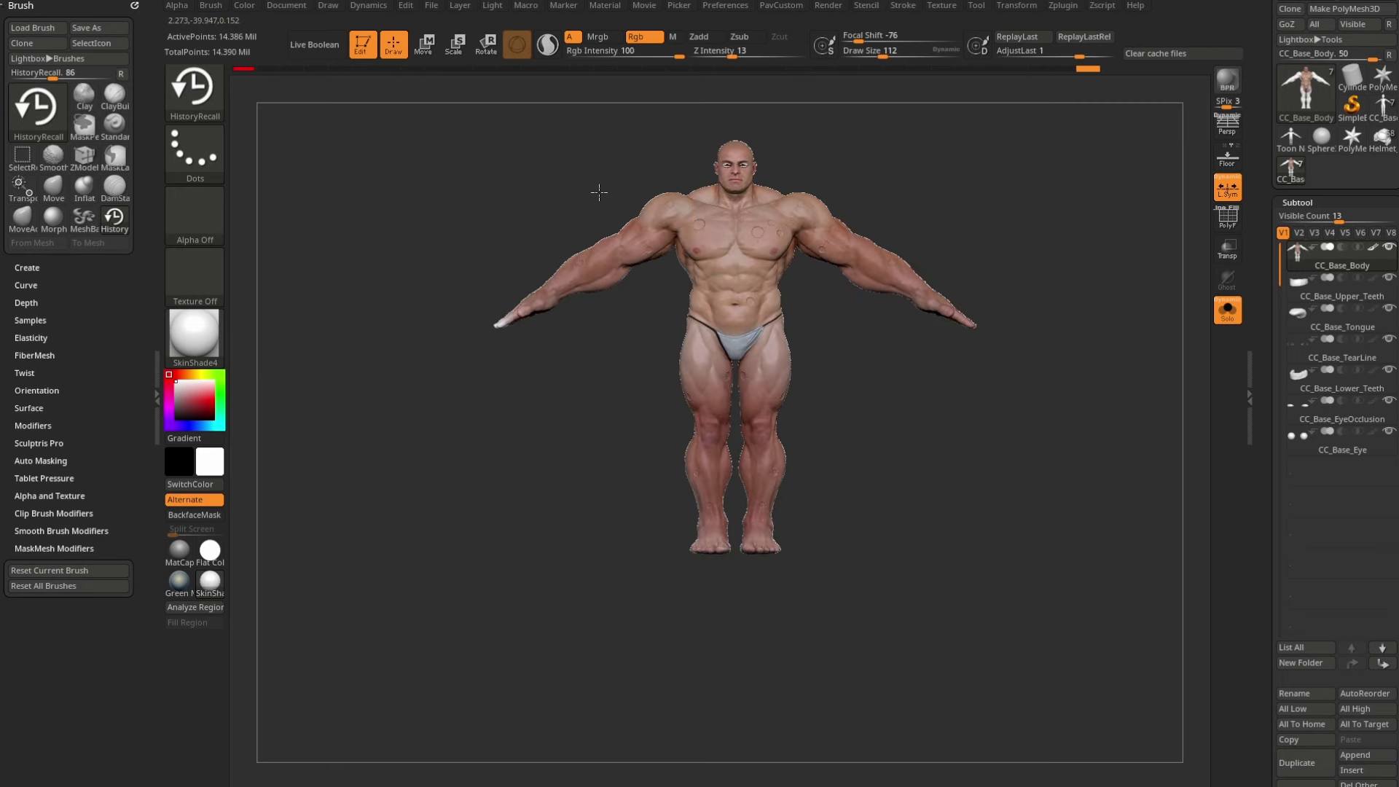
# Step: Paint red colour symmetrically over the character's cheeks with the Standard brush at a draw size of about 46
pyautogui.moveTo(510, 273)
pyautogui.mouseDown()
pyautogui.moveTo(624, 369)
pyautogui.moveTo(940, 328)
pyautogui.mouseUp()
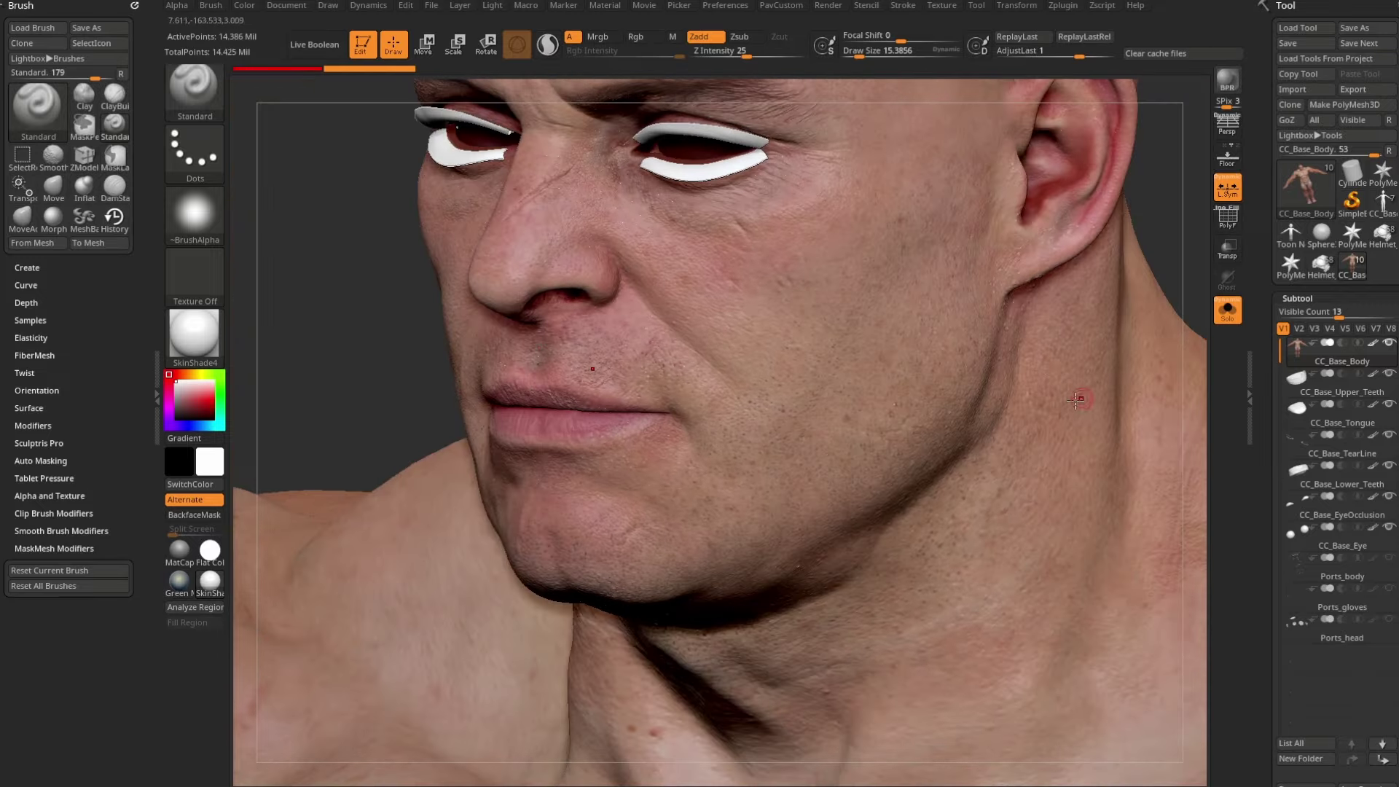
pyautogui.press('s')
pyautogui.moveTo(903, 406)
pyautogui.mouseDown()
pyautogui.moveTo(937, 406)
pyautogui.moveTo(822, 400)
pyautogui.mouseUp()
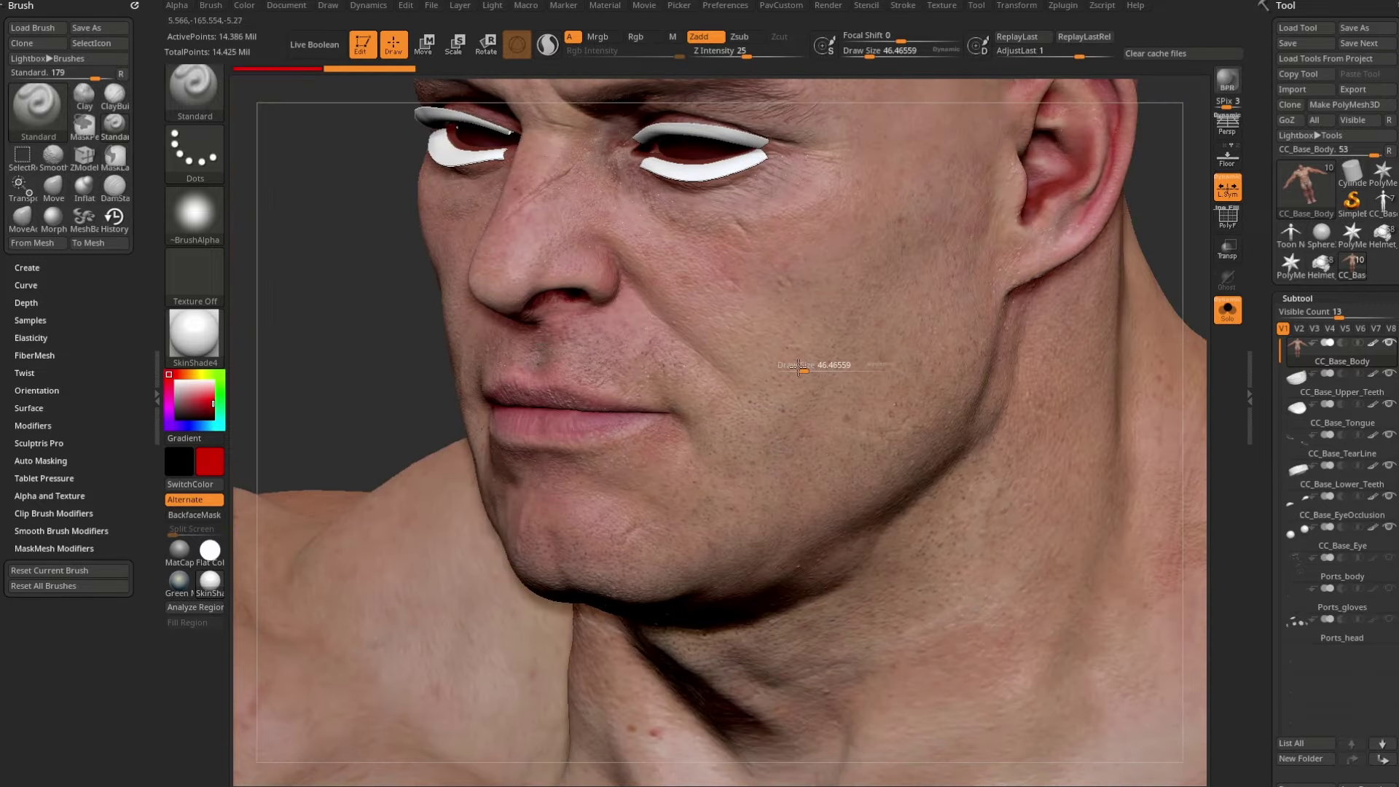
pyautogui.moveTo(805, 255)
pyautogui.mouseDown()
pyautogui.moveTo(747, 408)
pyautogui.moveTo(838, 343)
pyautogui.moveTo(779, 339)
pyautogui.mouseUp()
pyautogui.keyDown('alt'); pyautogui.moveTo(402, 383); pyautogui.dragTo(379, 240); pyautogui.keyUp('alt')
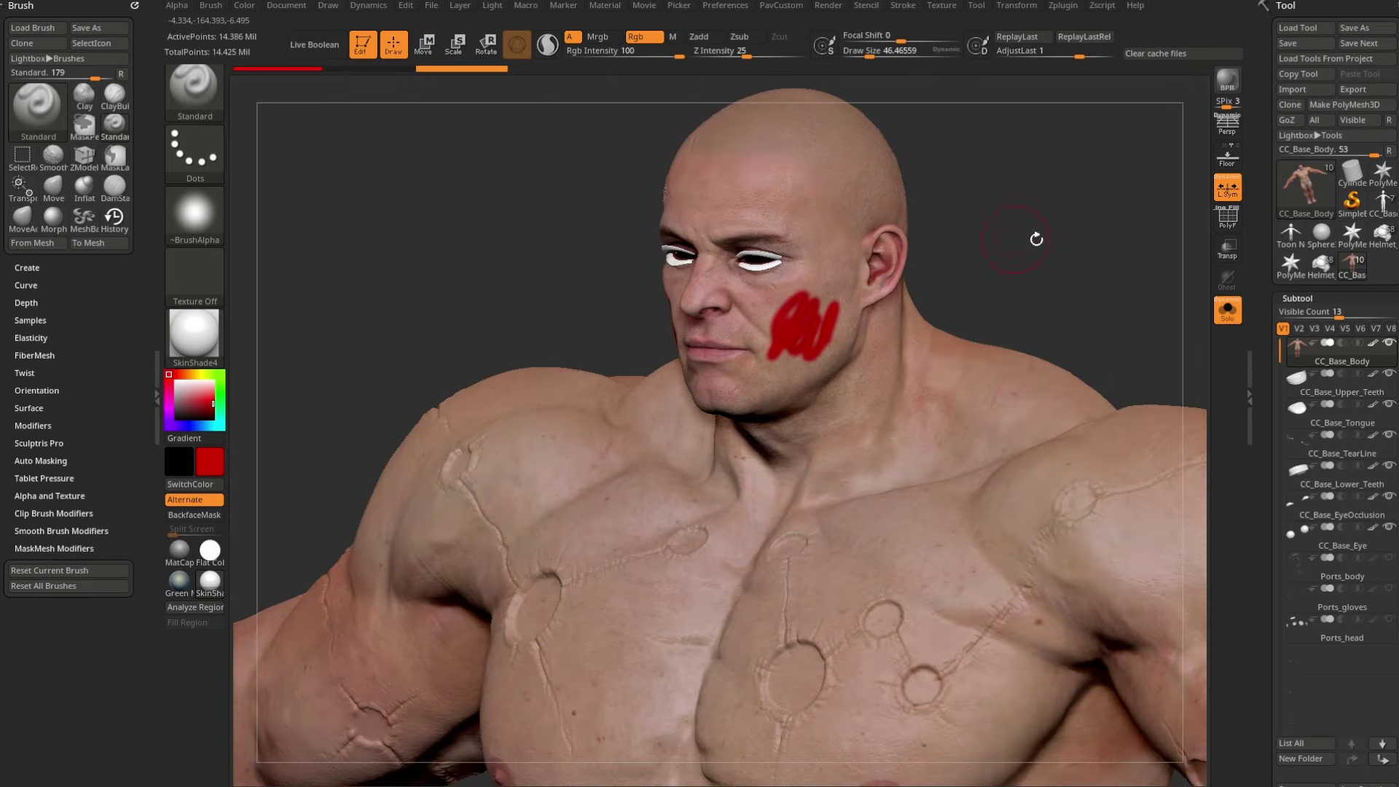
pyautogui.keyDown('alt'); pyautogui.moveTo(1036, 237); pyautogui.dragTo(947, 274); pyautogui.keyUp('alt')
# Step: Inspect the body's base mesh at subdivision level 1 with its painted colour turned off
pyautogui.moveTo(1275, 366); pyautogui.dragTo(1244, 212)
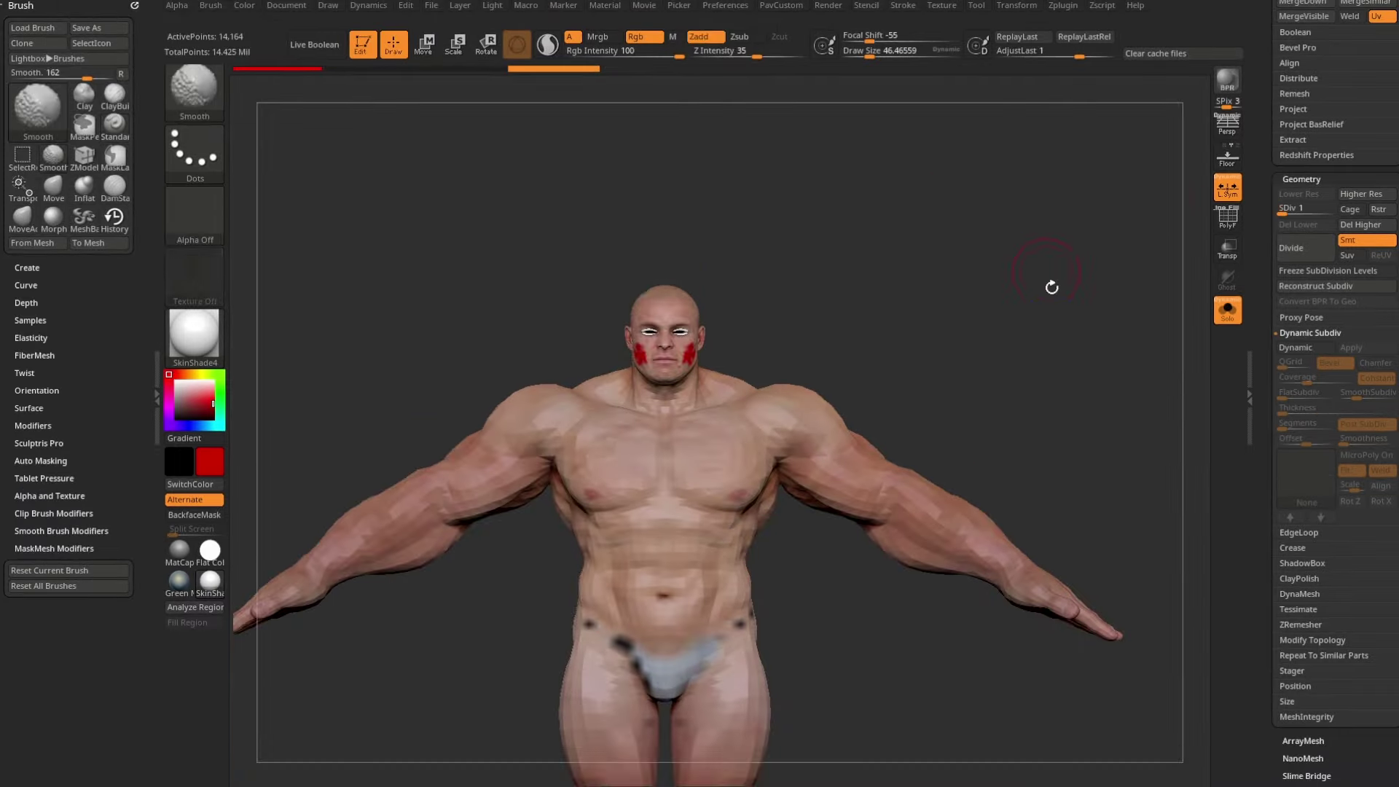
pyautogui.moveTo(1266, 175); pyautogui.dragTo(1271, 336)
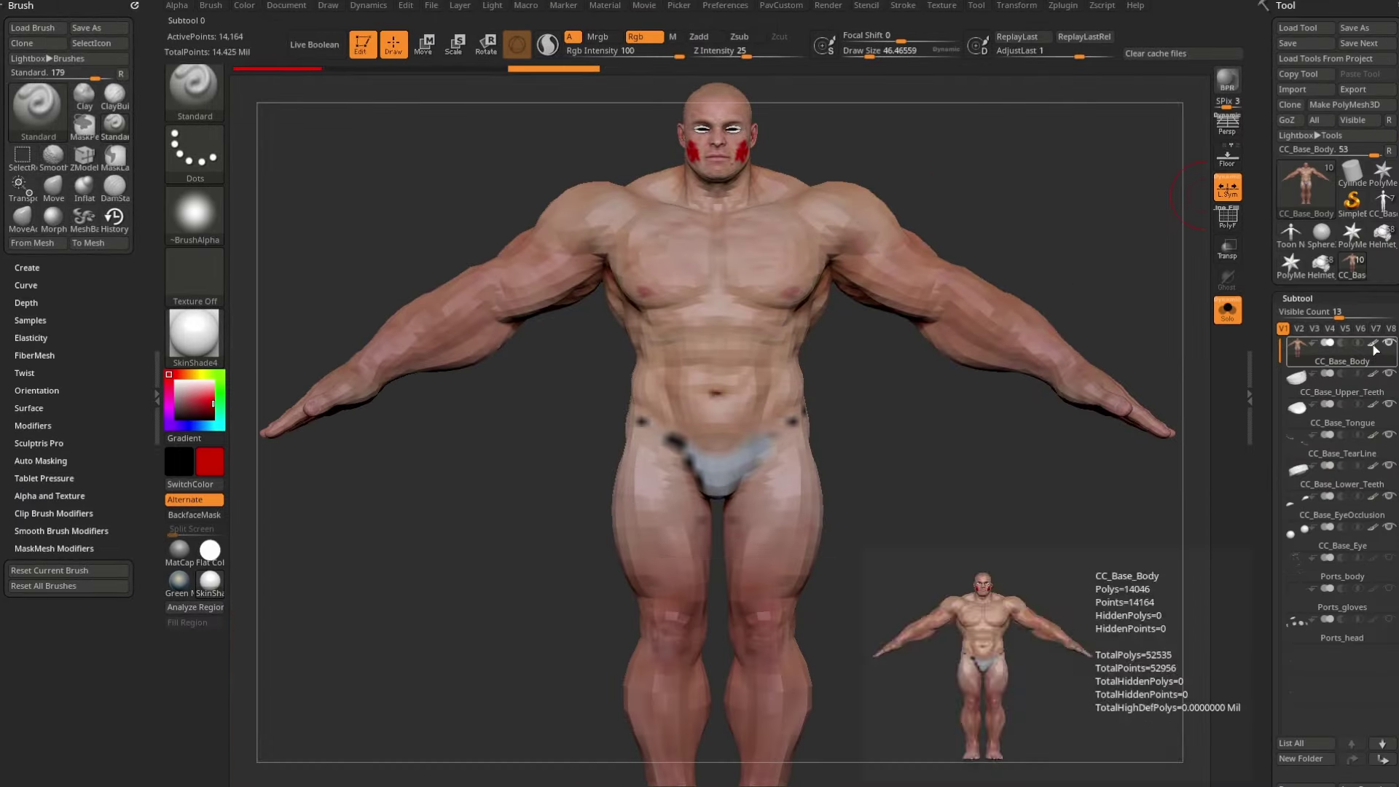
pyautogui.click(1373, 342)
pyautogui.keyDown('alt'); pyautogui.moveTo(1041, 207); pyautogui.dragTo(1067, 353); pyautogui.keyUp('alt')
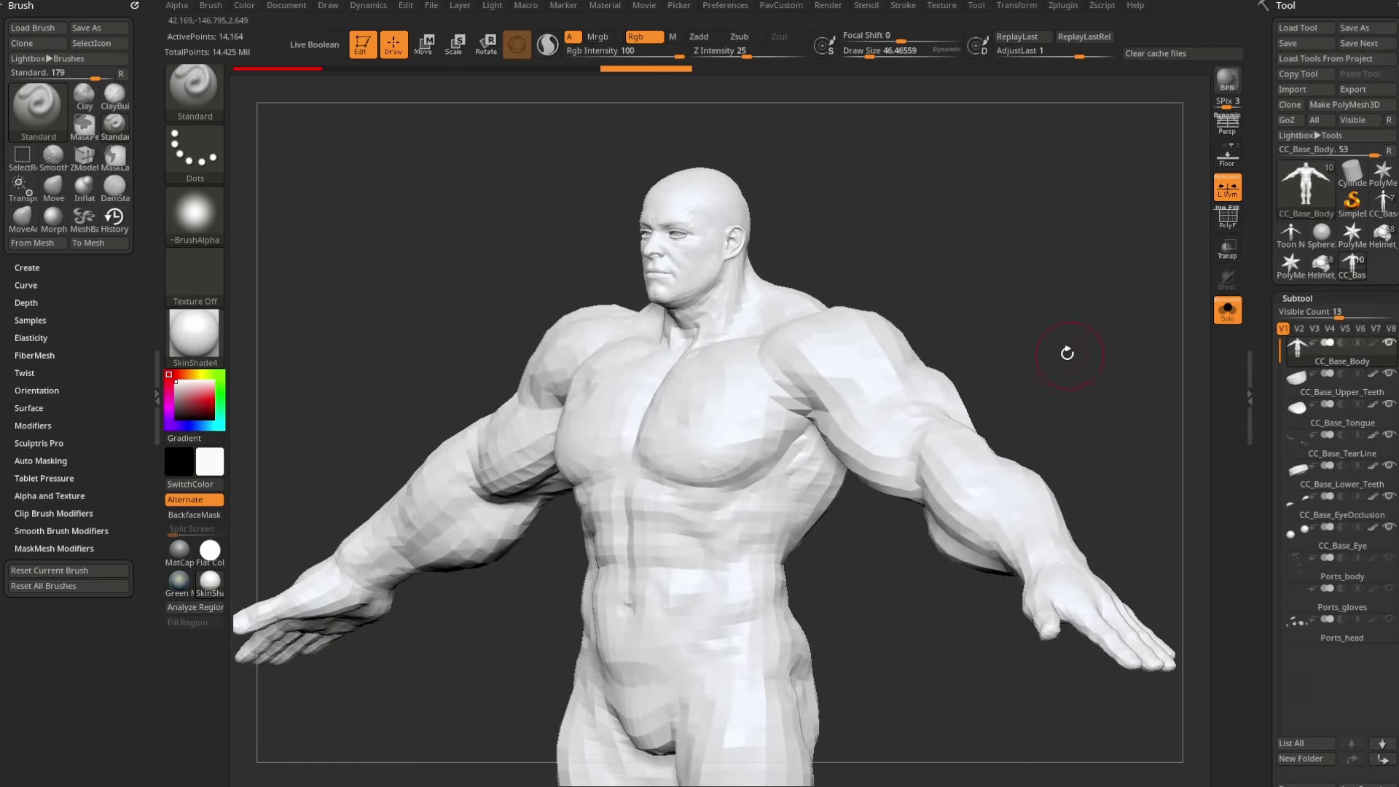
# Step: Return the body to subdivision level 6 and show its painted colour again
pyautogui.scroll(-10, 1315, 275)
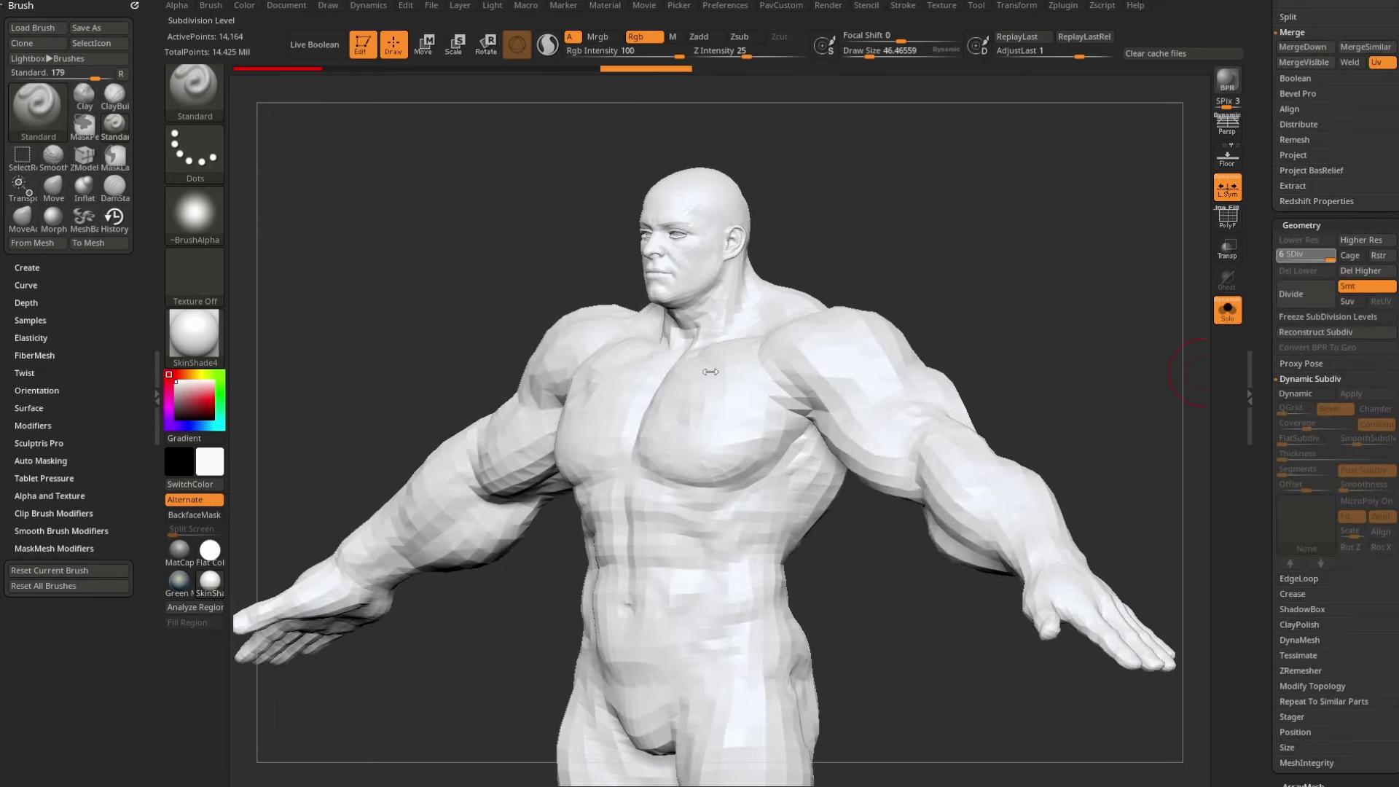
pyautogui.scroll(10, 1366, 329)
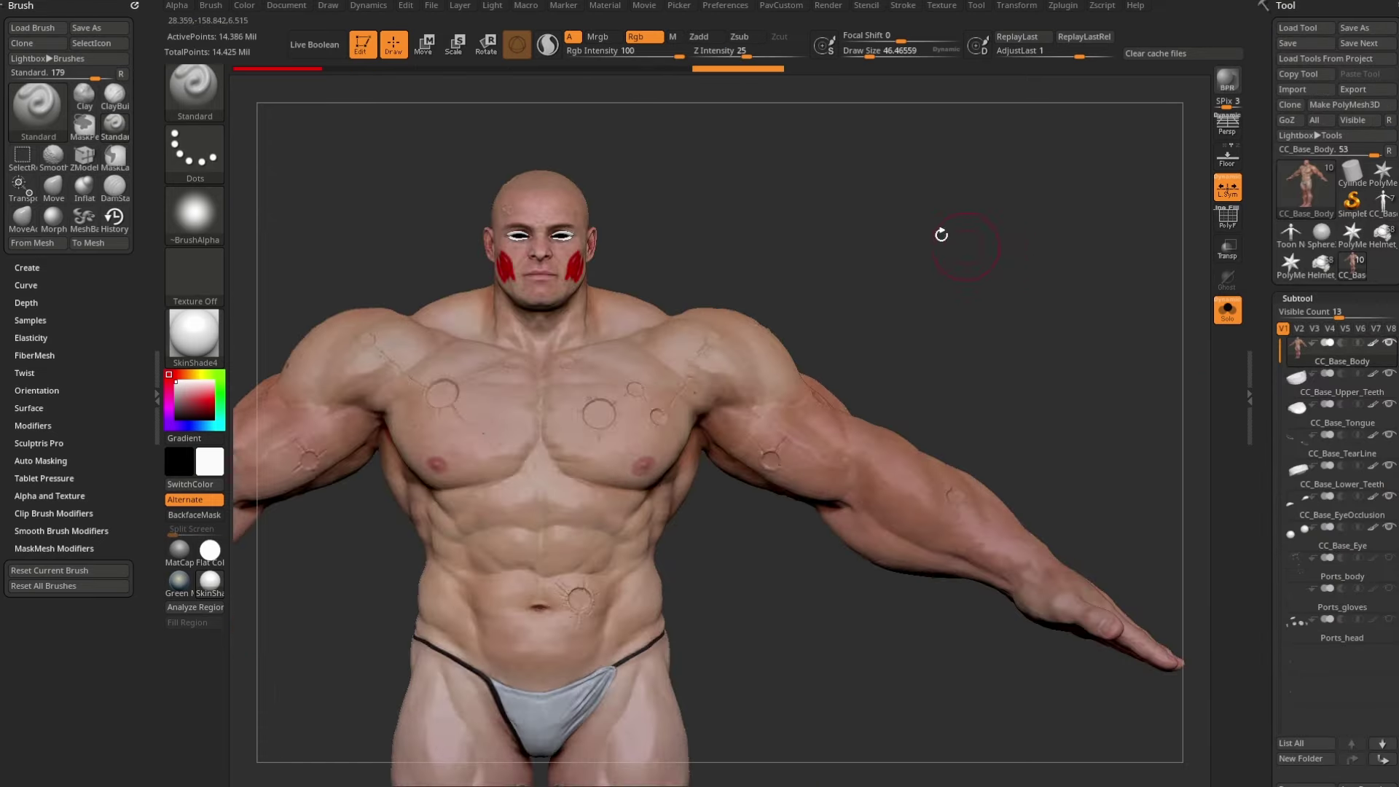
pyautogui.moveTo(936, 231); pyautogui.dragTo(1040, 284)
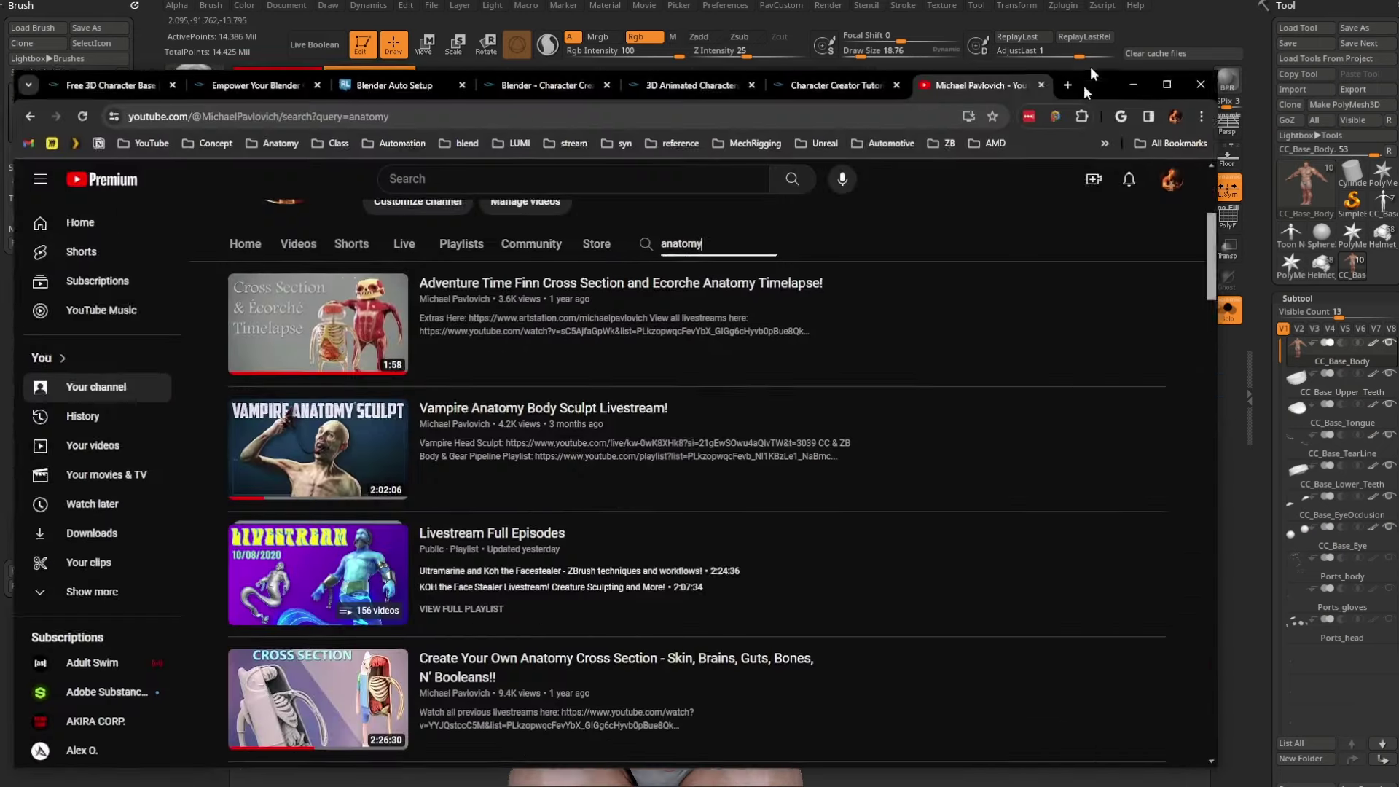
# Step: Go back from the anatomy search to the YouTube channel's home page and switch to ZBrush
pyautogui.moveTo(1083, 85); pyautogui.dragTo(1099, 46)
pyautogui.click(47, 75)
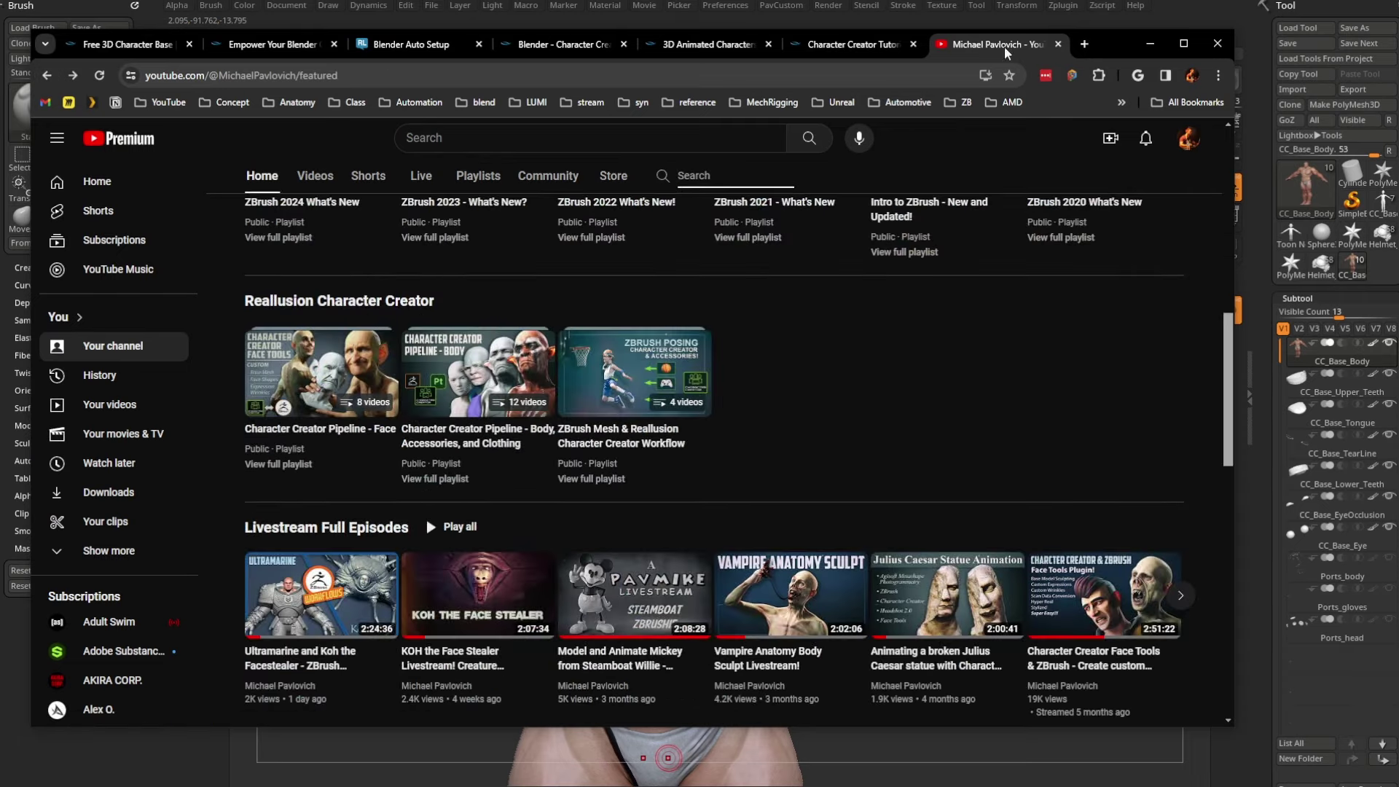
pyautogui.hotkey('alt', 'Tab')
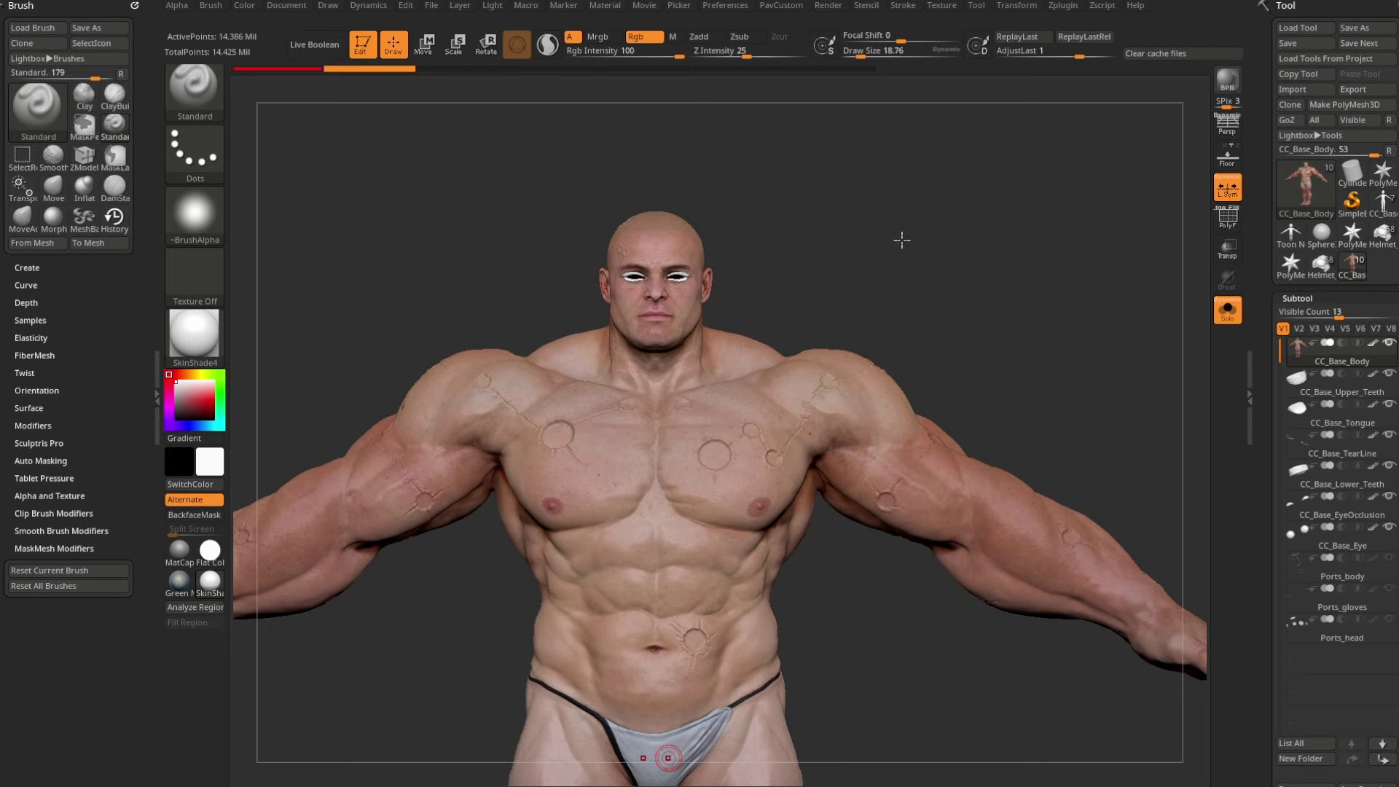
# Step: Set the draw size to about 7 and turn off Solo to show the body together with its ports
pyautogui.moveTo(985, 278); pyautogui.dragTo(819, 329)
pyautogui.moveTo(1040, 299)
pyautogui.mouseDown()
pyautogui.moveTo(947, 274)
pyautogui.moveTo(947, 301)
pyautogui.moveTo(1020, 324)
pyautogui.moveTo(1012, 200)
pyautogui.mouseUp()
pyautogui.press('s')
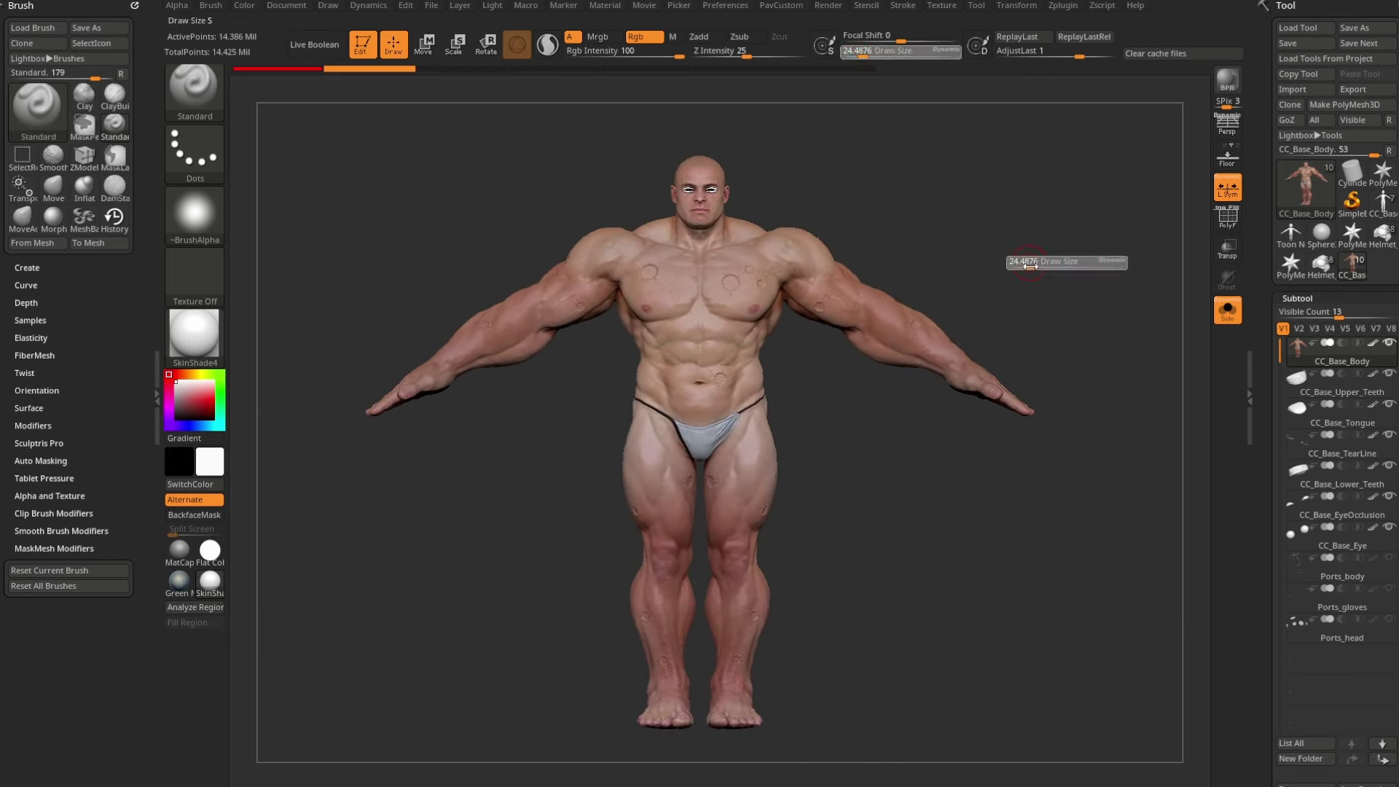
pyautogui.click(1020, 262)
pyautogui.moveTo(1035, 260)
pyautogui.keyDown('alt'); pyautogui.mouseDown()
pyautogui.moveTo(1009, 272)
pyautogui.moveTo(1033, 299)
pyautogui.mouseUp(); pyautogui.keyUp('alt')
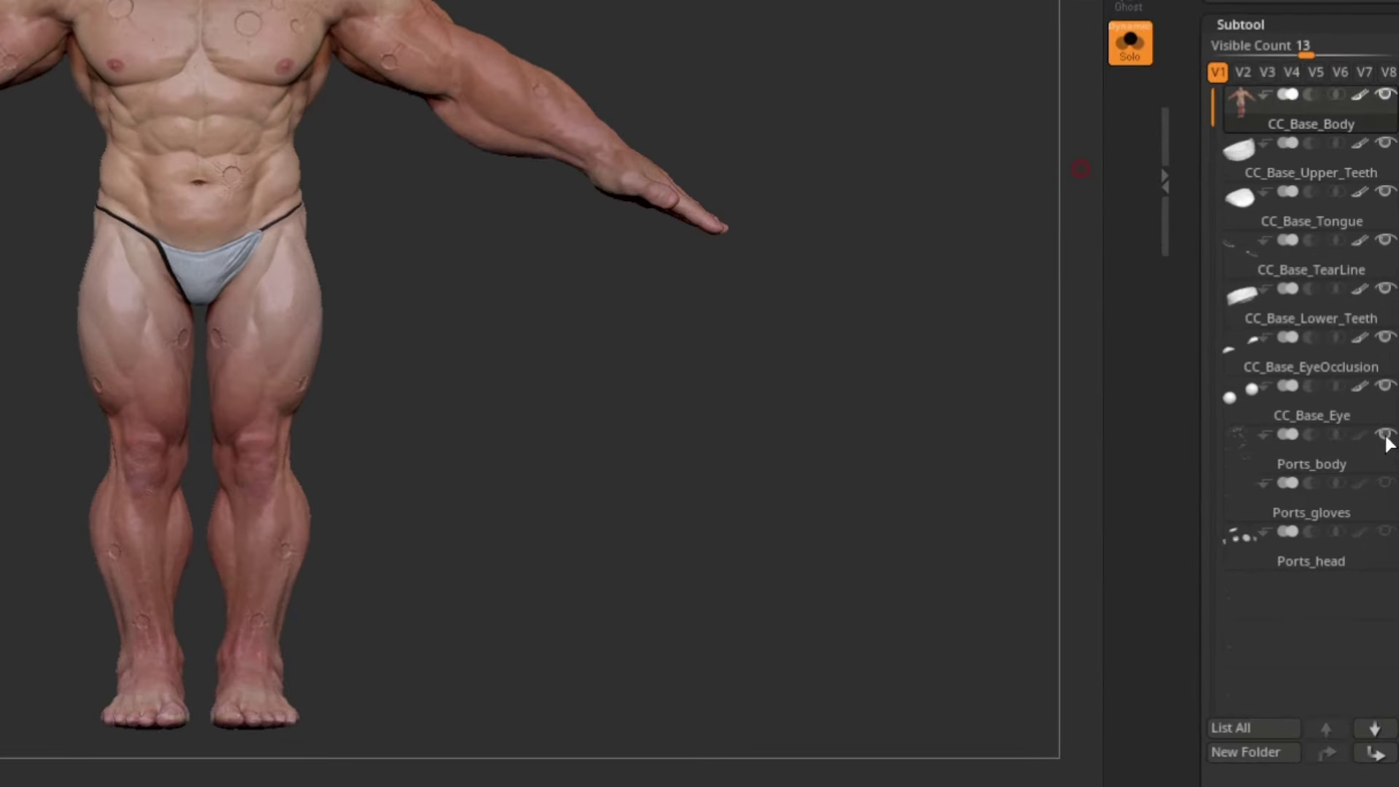
pyautogui.moveTo(969, 287); pyautogui.dragTo(1056, 313)
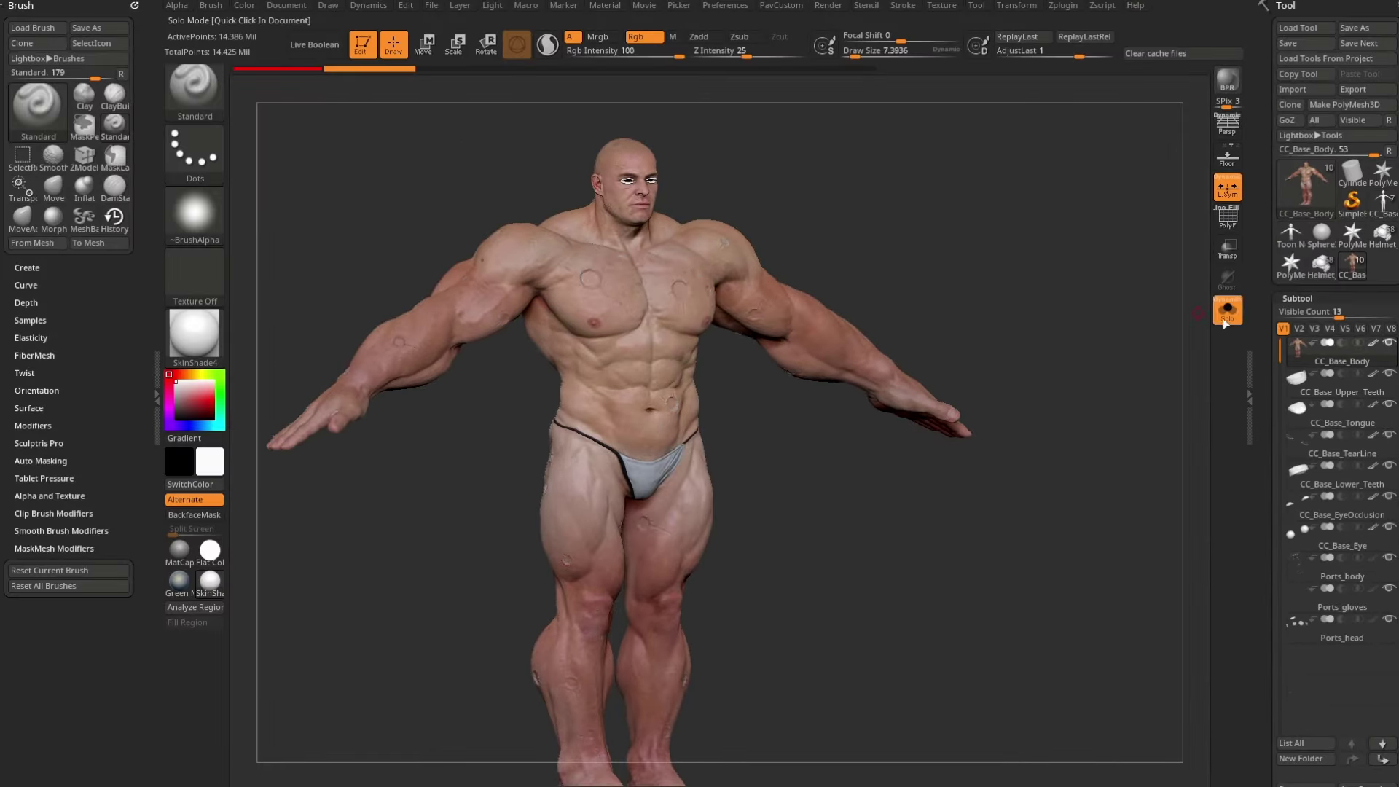
pyautogui.click(1130, 42)
pyautogui.keyDown('alt'); pyautogui.moveTo(965, 199); pyautogui.dragTo(1039, 346); pyautogui.keyUp('alt')
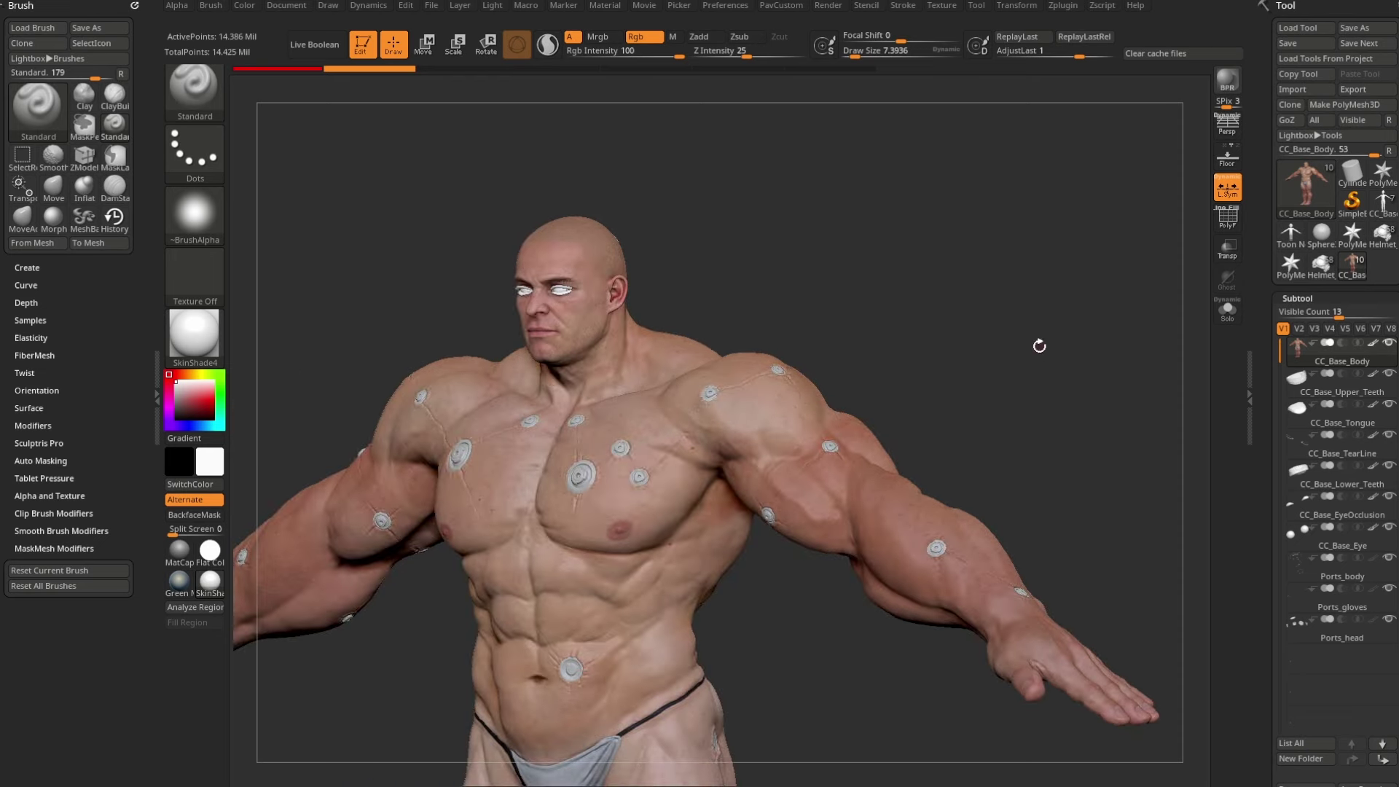
# Step: Select the CC_Base_Lower_Teeth subtool and view it on its own in Solo mode
pyautogui.moveTo(823, 344); pyautogui.dragTo(924, 340)
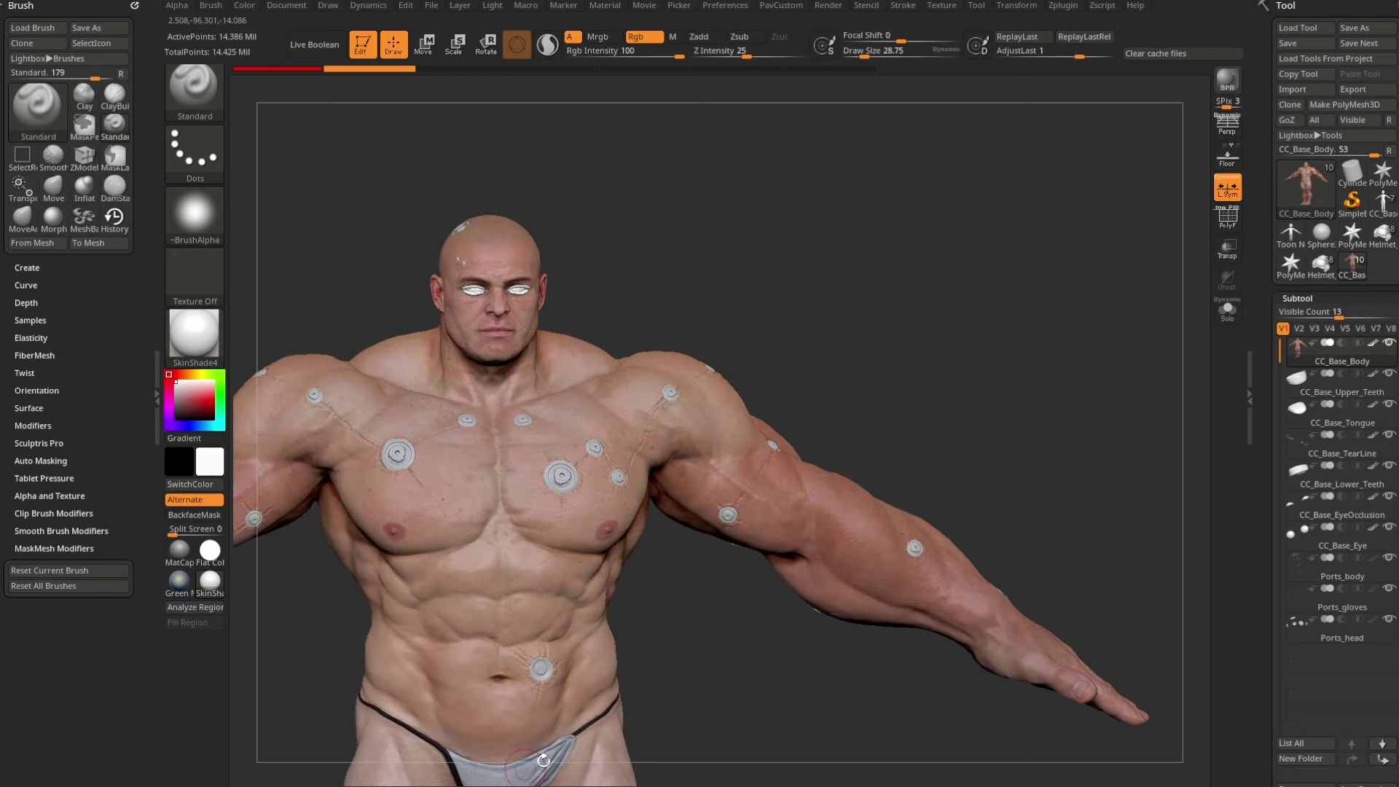
pyautogui.keyDown('alt'); pyautogui.moveTo(822, 295); pyautogui.dragTo(926, 442); pyautogui.keyUp('alt')
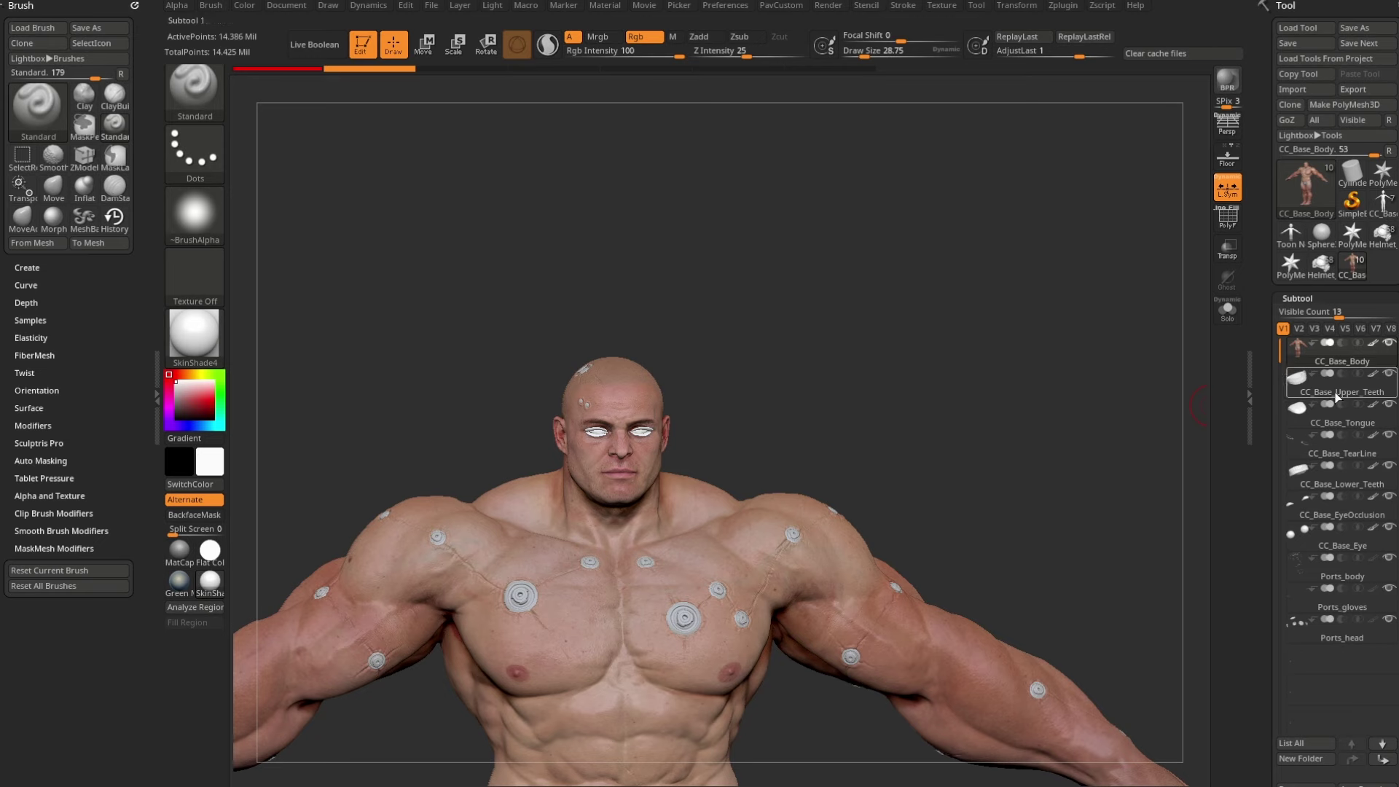
pyautogui.hotkey('alt', 'Down')
pyautogui.hotkey('alt', 'Down')
pyautogui.hotkey('alt', 'Down')
pyautogui.hotkey('alt', 'Down')
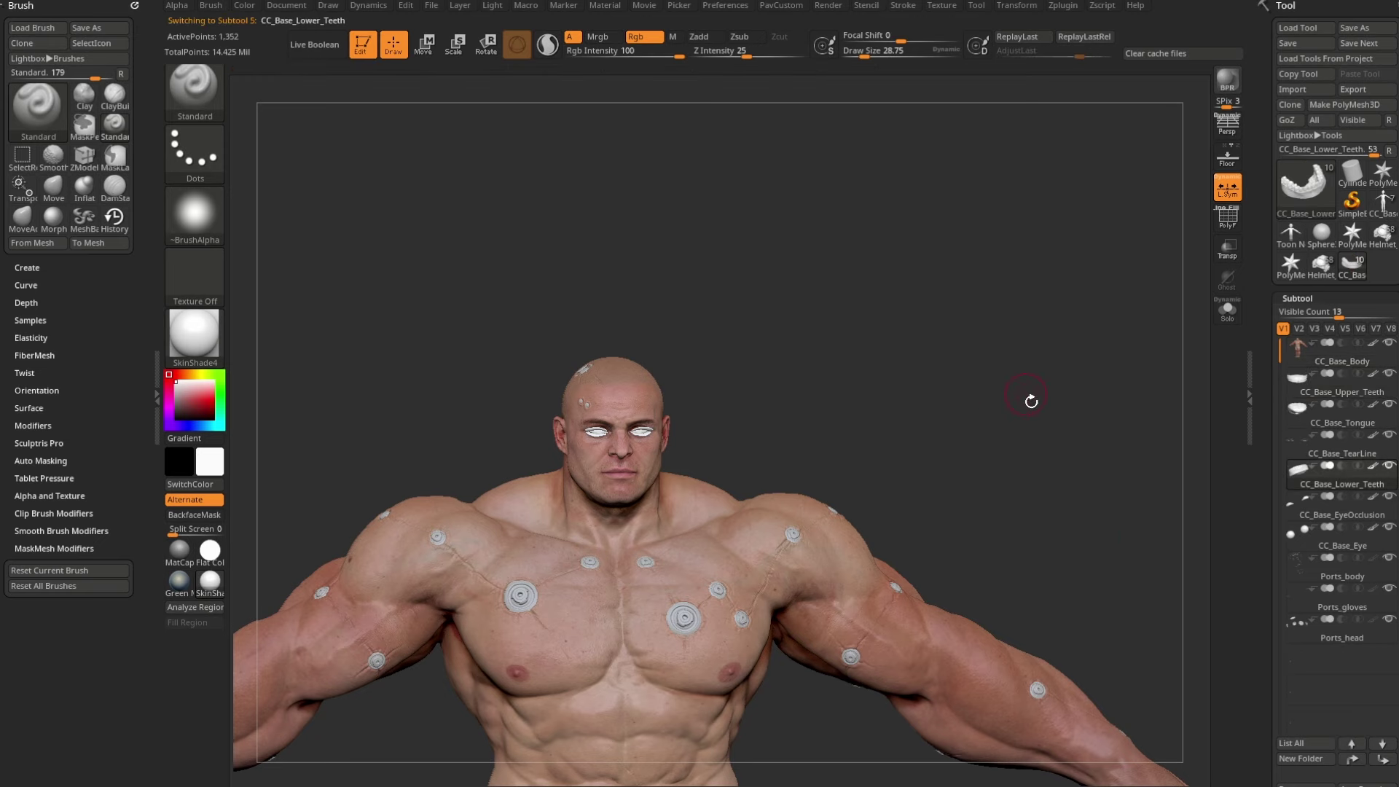
pyautogui.moveTo(1030, 400); pyautogui.dragTo(750, 347)
pyautogui.click(1227, 309)
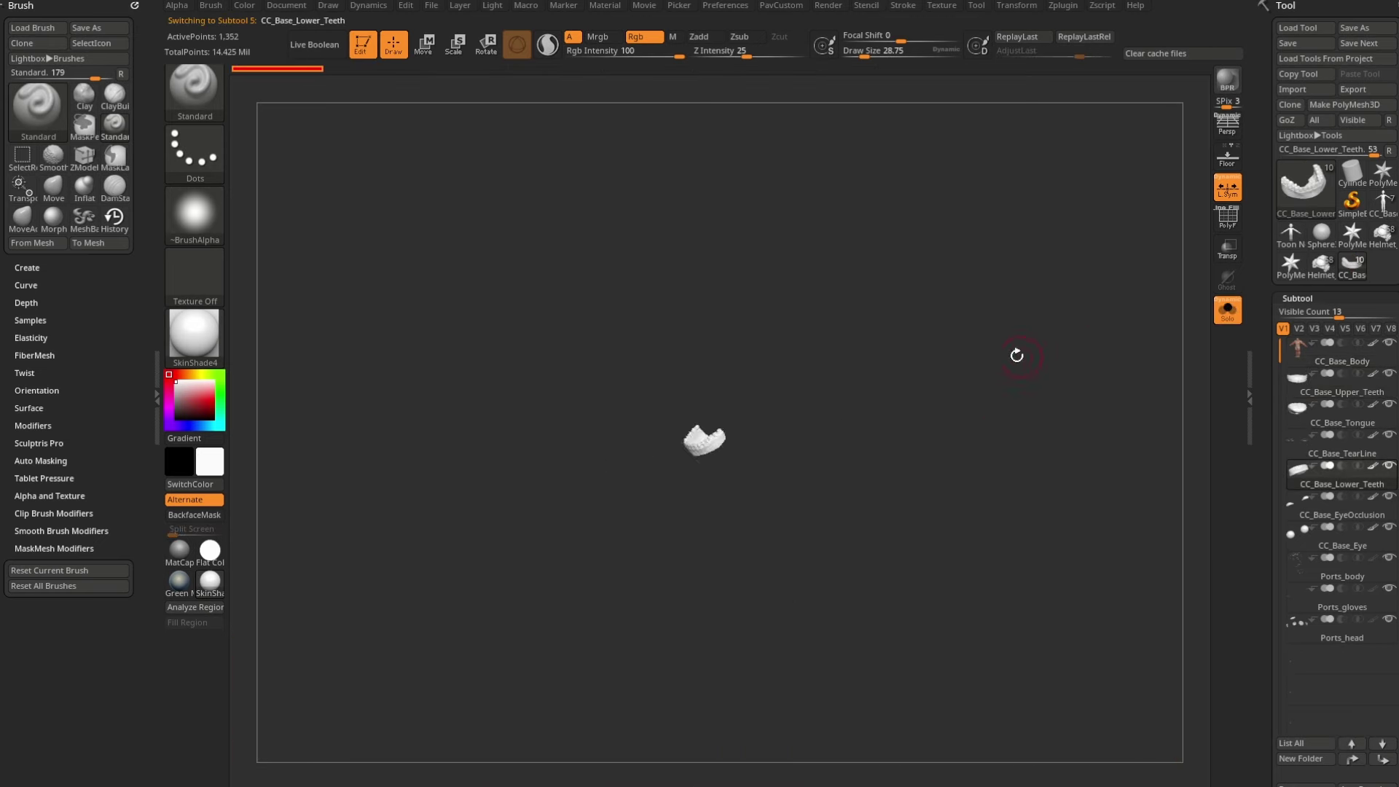
pyautogui.click(1227, 309)
# Step: Examine the lower teeth inside the head from the side and front with transparency turned on
pyautogui.click(1227, 248)
pyautogui.keyDown('shift'); pyautogui.moveTo(1143, 299); pyautogui.dragTo(1002, 334); pyautogui.keyUp('shift')
pyautogui.keyDown('alt'); pyautogui.moveTo(918, 306); pyautogui.dragTo(444, 315); pyautogui.keyUp('alt')
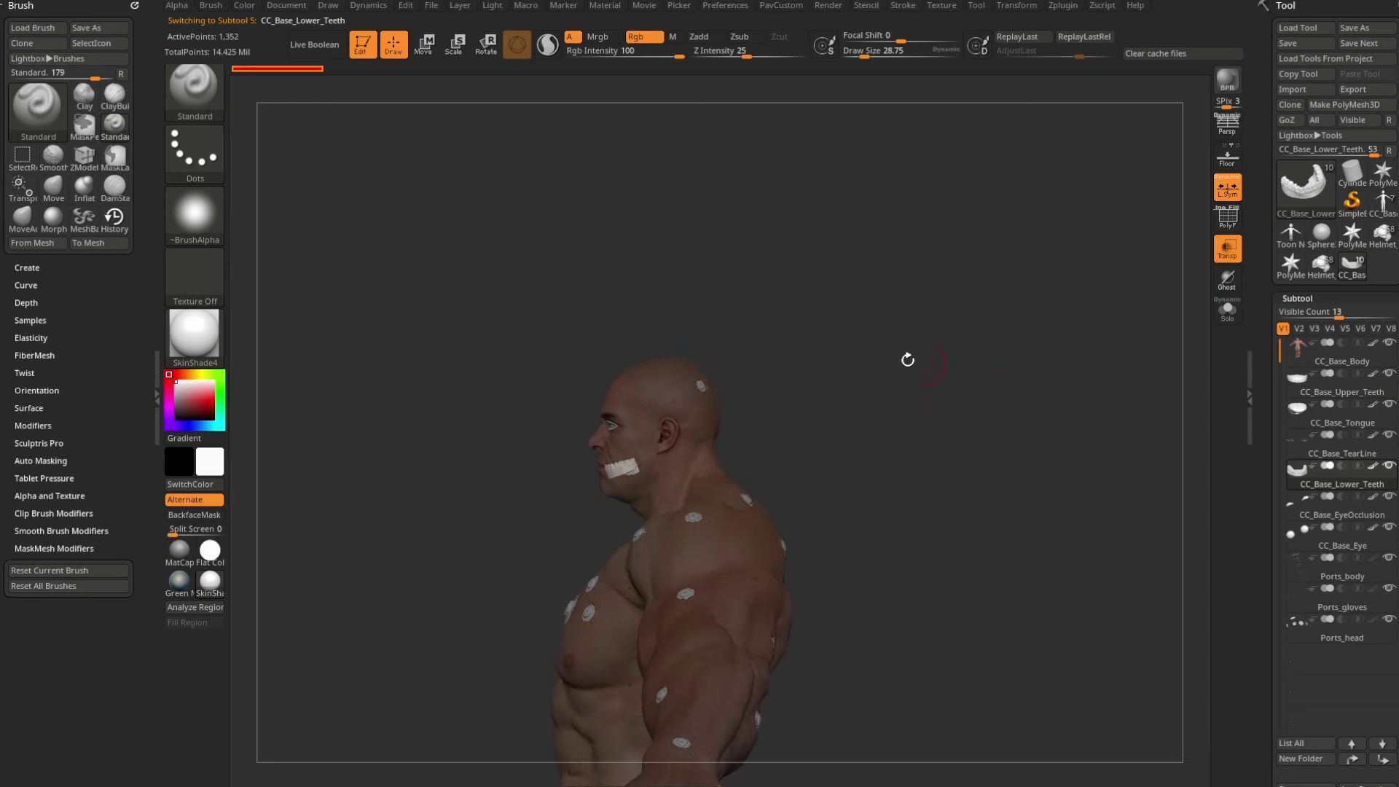
pyautogui.moveTo(907, 360); pyautogui.dragTo(1200, 435)
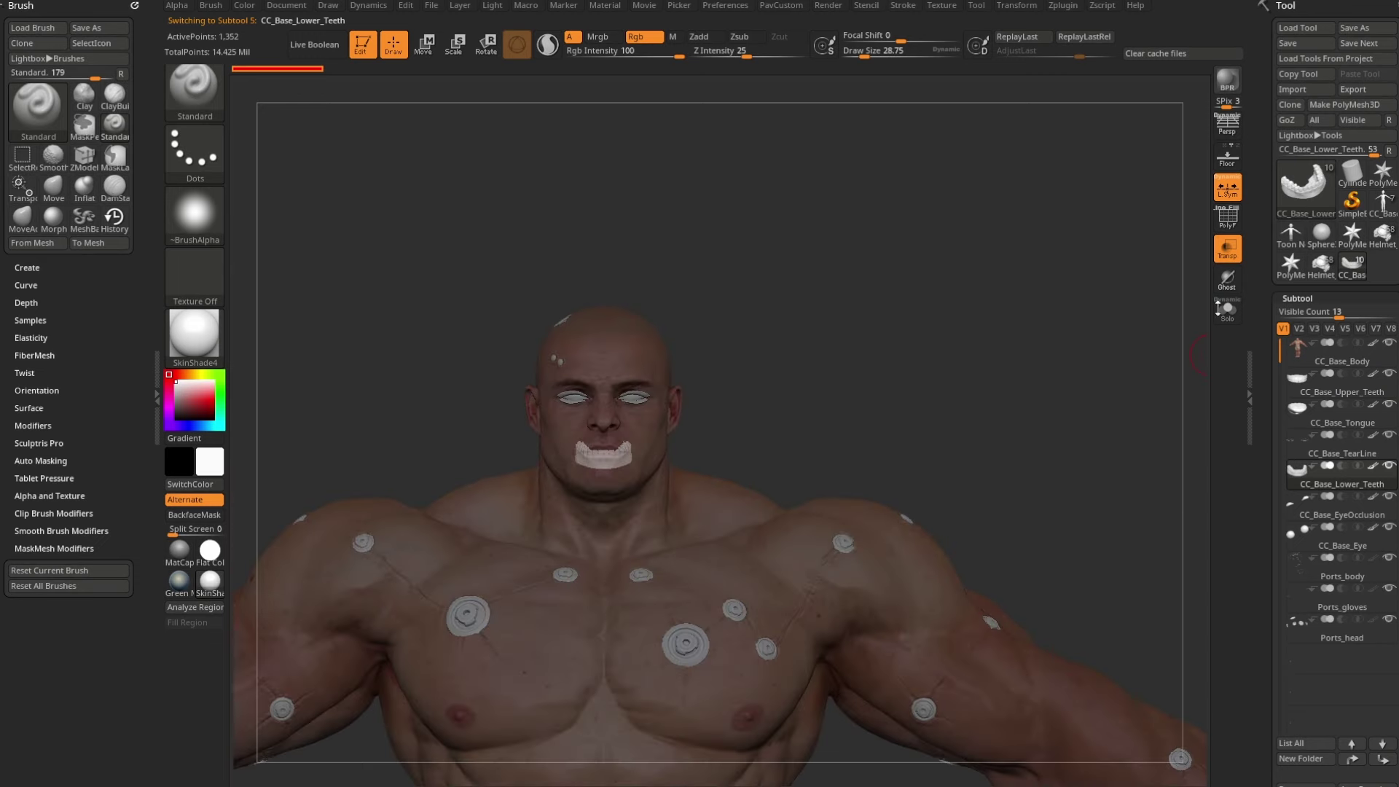
# Step: Turn off transparency and local symmetry
pyautogui.click(1228, 248)
pyautogui.click(1227, 188)
pyautogui.keyDown('alt'); pyautogui.moveTo(949, 257); pyautogui.dragTo(949, 346); pyautogui.keyUp('alt')
pyautogui.moveTo(1056, 372); pyautogui.dragTo(974, 361)
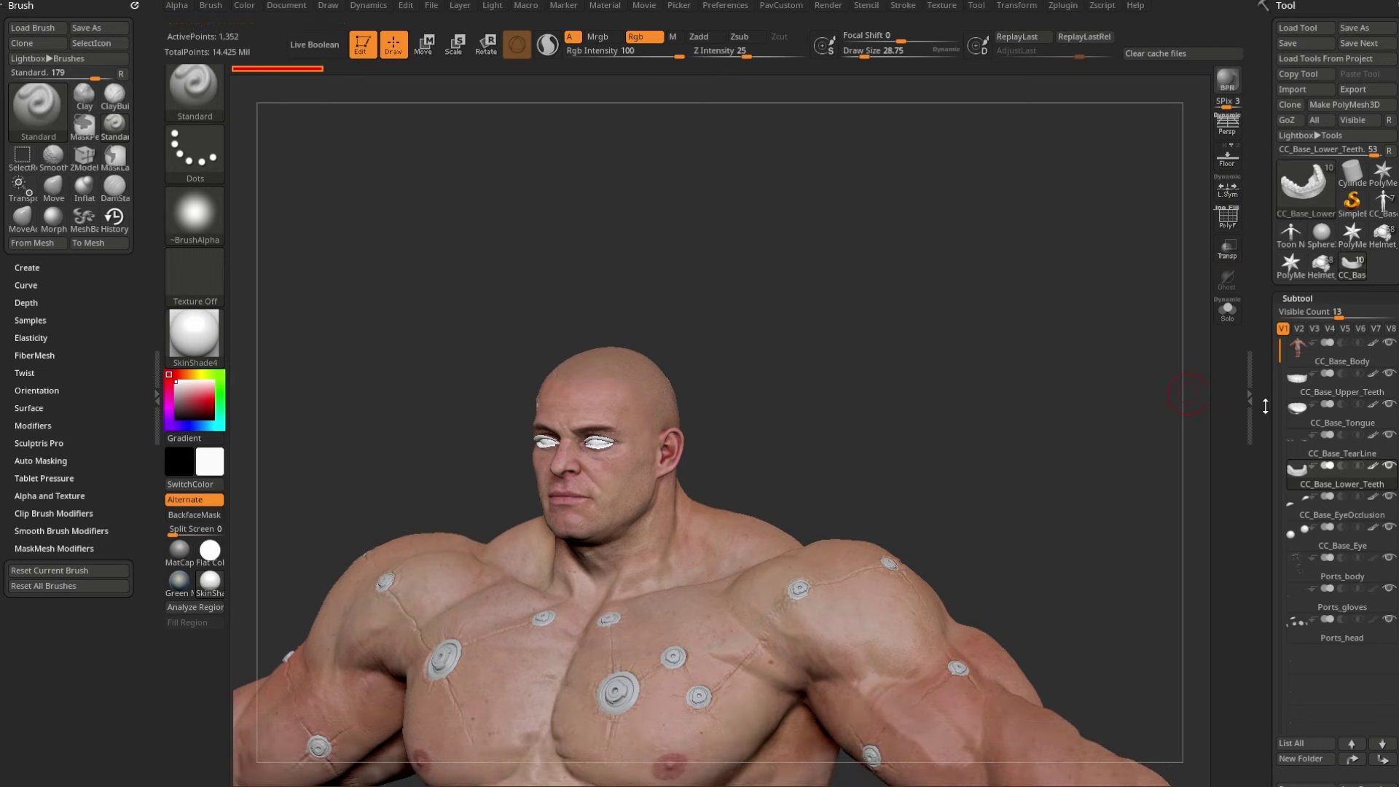
# Step: Select the CC_Base_Body subtool and turn off its painted colour
pyautogui.moveTo(1264, 398); pyautogui.dragTo(1256, 266)
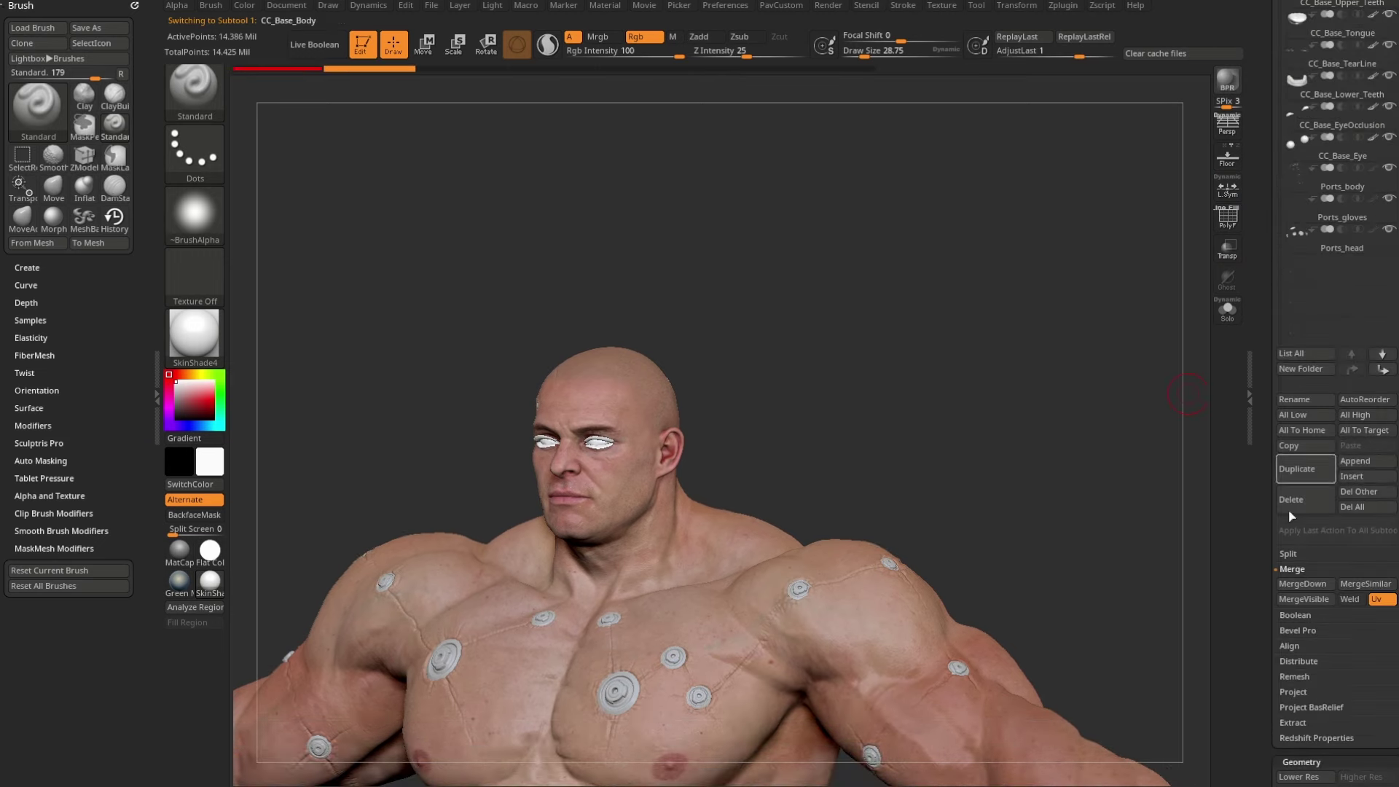
pyautogui.scroll(5, 1264, 599)
pyautogui.click(1372, 344)
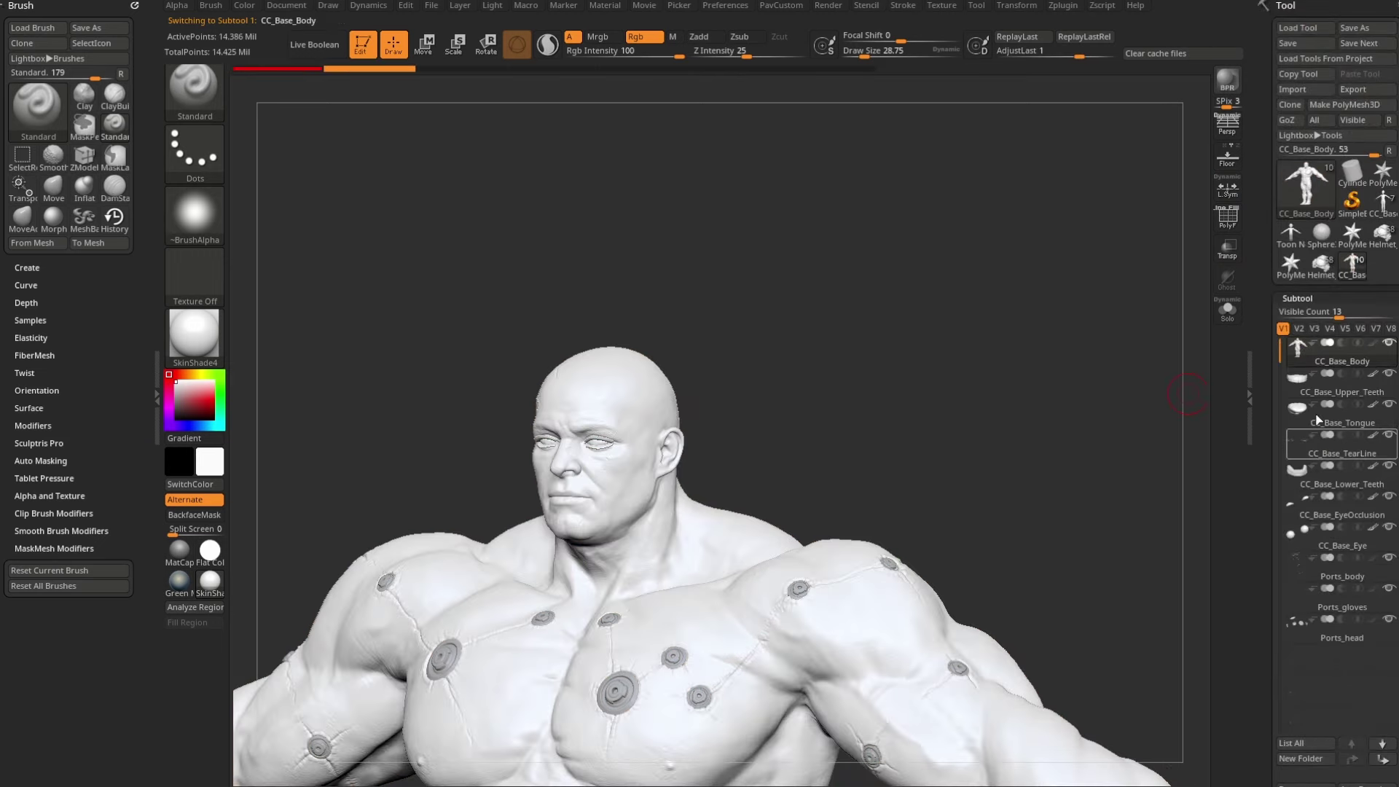
pyautogui.click(1373, 343)
pyautogui.click(1372, 343)
# Step: Switch the material to MatCap Gray and lower the body to subdivision level 1
pyautogui.moveTo(1264, 466); pyautogui.dragTo(1261, 218)
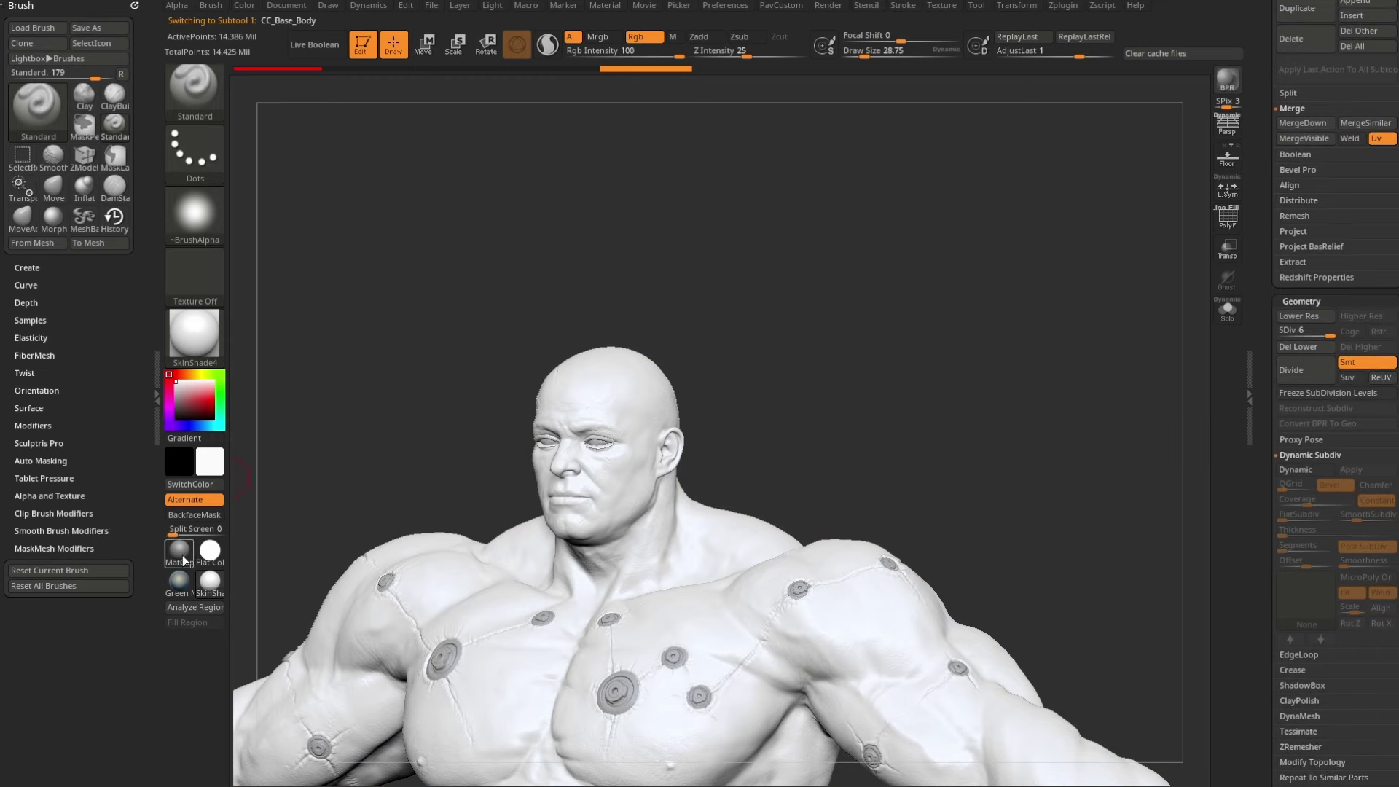
pyautogui.click(180, 551)
pyautogui.click(1276, 330)
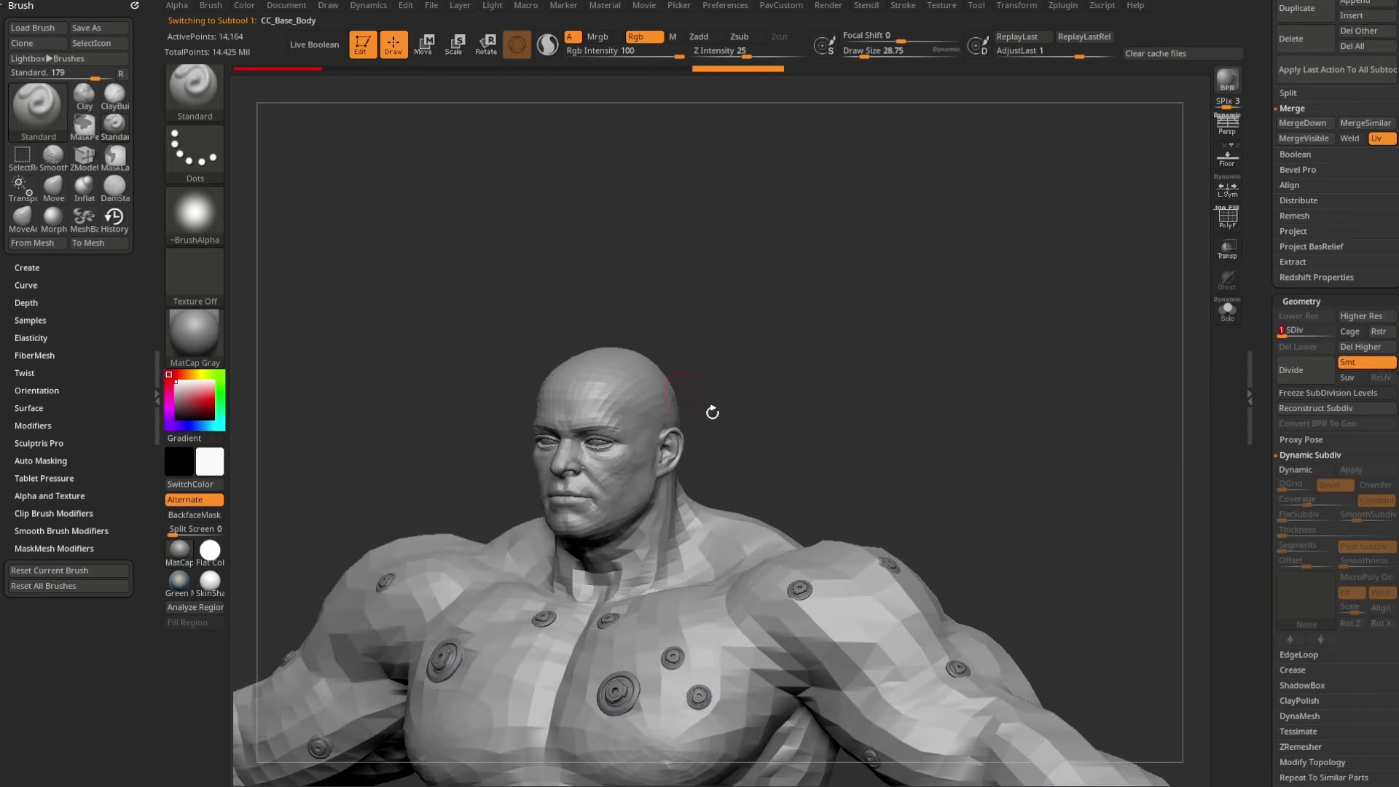
# Step: Activate the Move gizmo and set MaskLasso as the masking brush
pyautogui.moveTo(713, 412); pyautogui.dragTo(540, 337)
pyautogui.press('w')
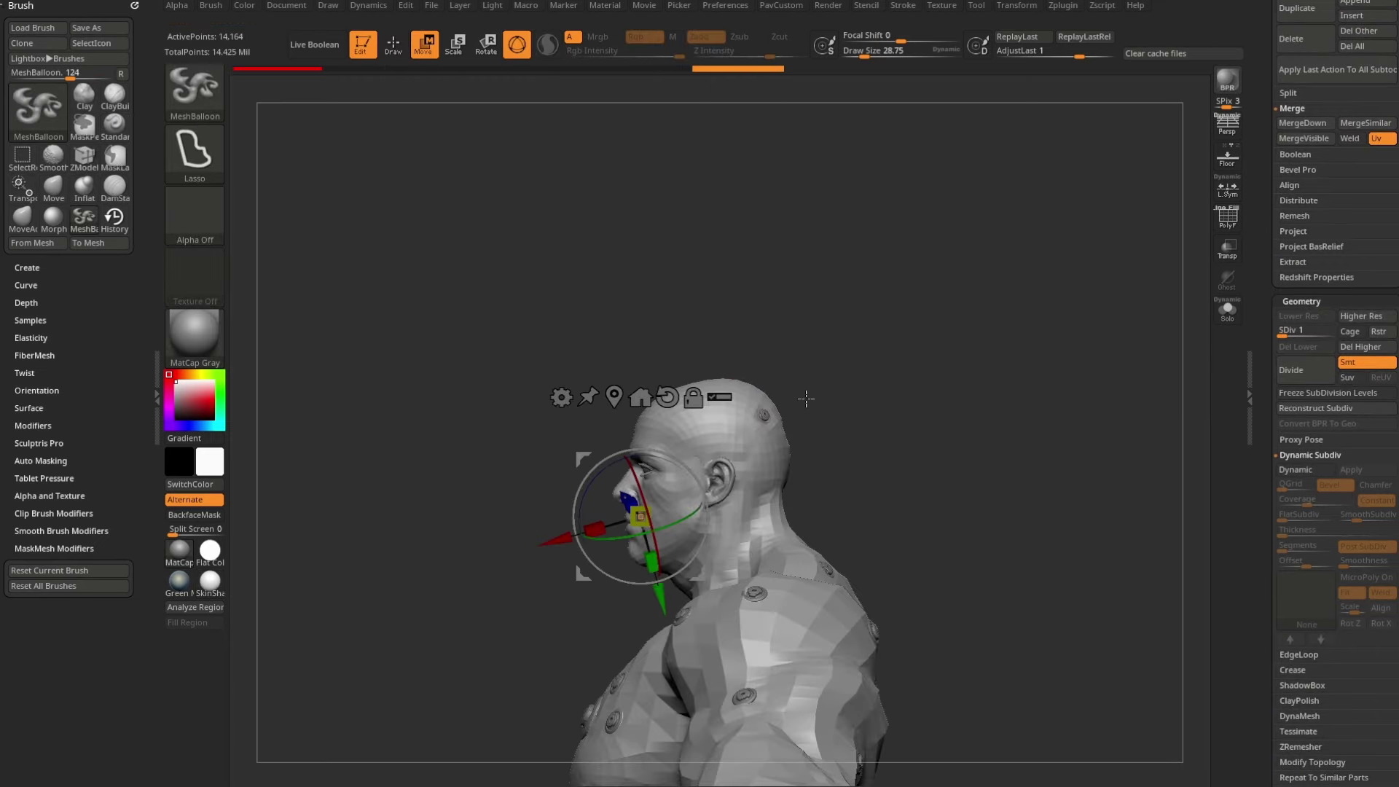
pyautogui.keyDown('ctrl'); pyautogui.click(195, 98); pyautogui.keyUp('ctrl')
pyautogui.keyDown('ctrl'); pyautogui.click(336, 105); pyautogui.keyUp('ctrl')
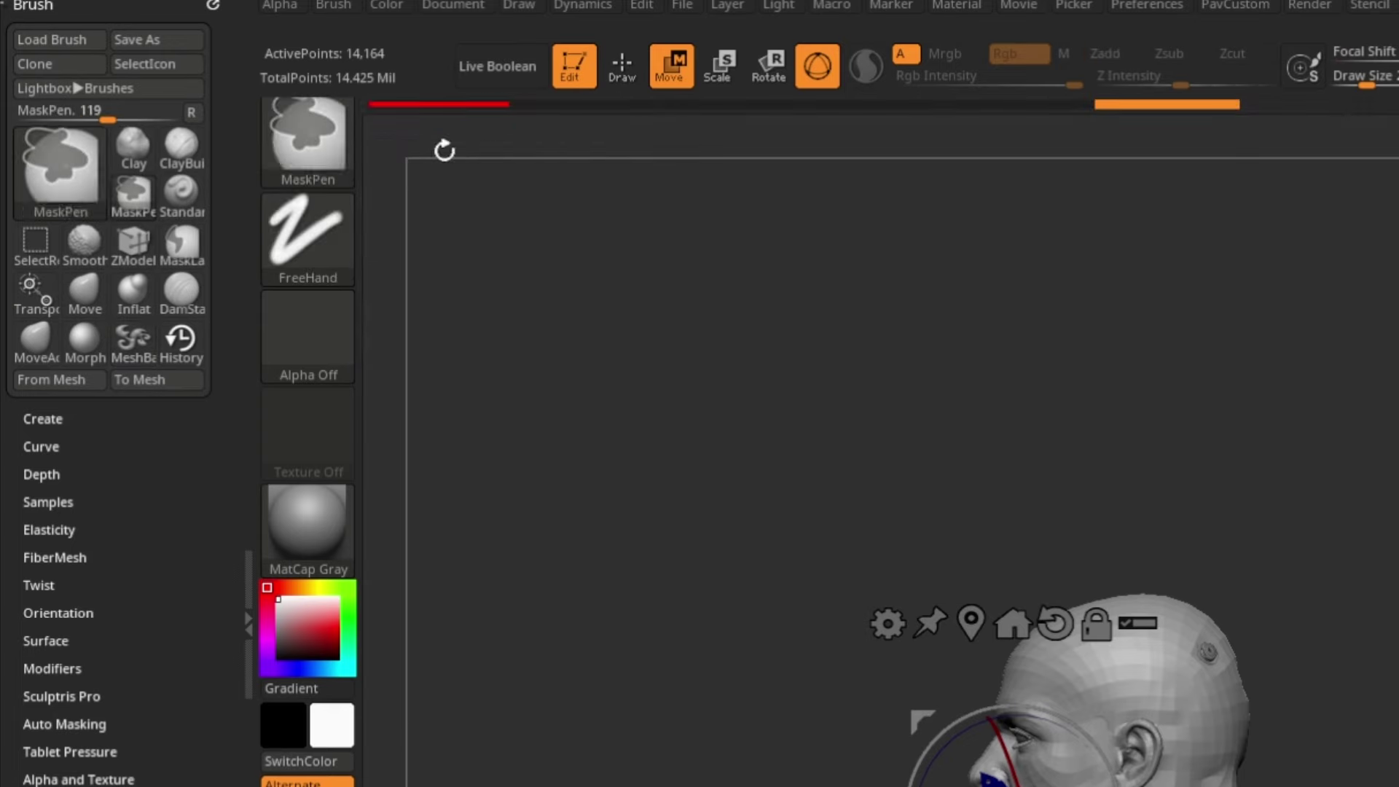
pyautogui.keyDown('ctrl'); pyautogui.click(321, 145); pyautogui.keyUp('ctrl')
pyautogui.keyDown('ctrl'); pyautogui.click(426, 169); pyautogui.keyUp('ctrl')
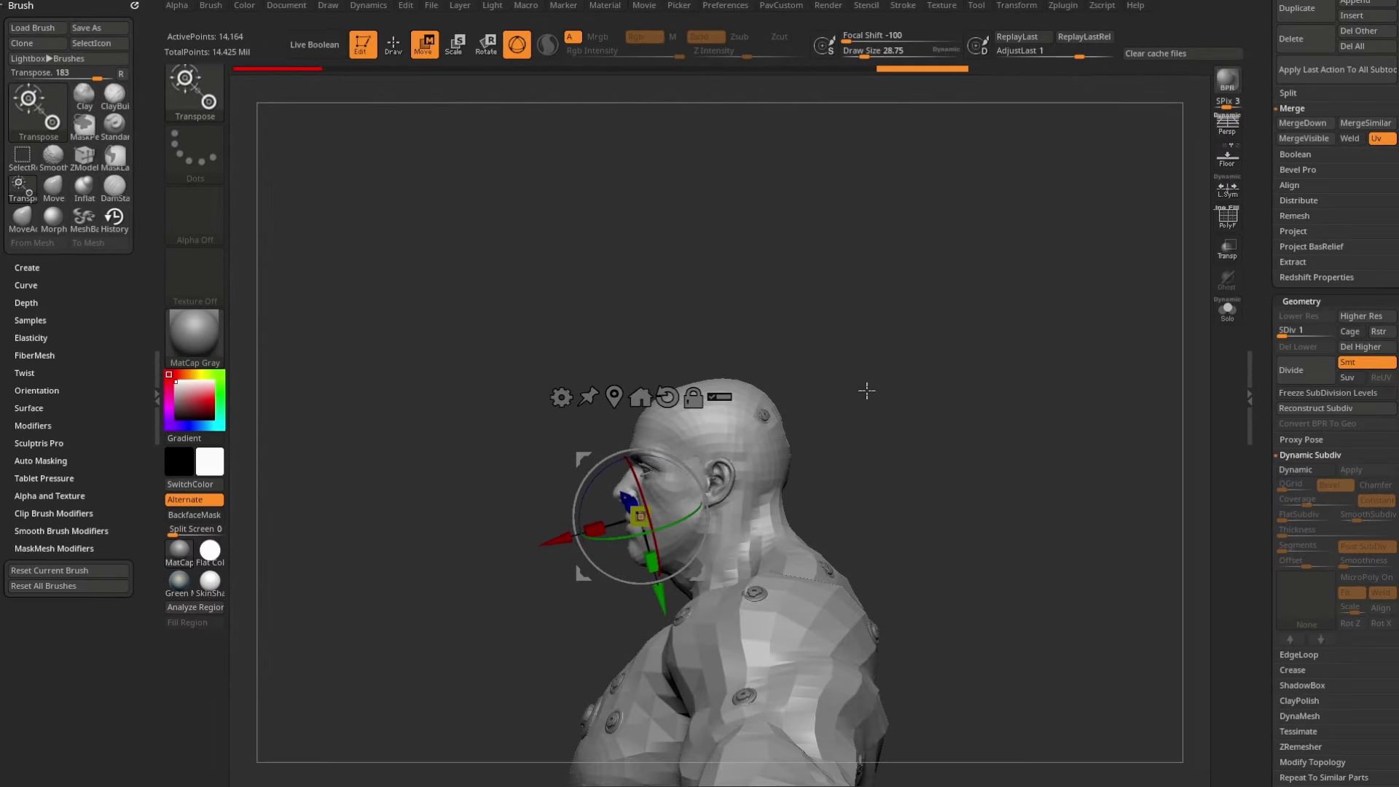
# Step: Lasso a mask over the head from the side and invert it so only the head can be transformed
pyautogui.press('ctrl')
pyautogui.moveTo(893, 387)
pyautogui.keyDown('ctrl'); pyautogui.mouseDown()
pyautogui.moveTo(562, 500)
pyautogui.moveTo(638, 624)
pyautogui.moveTo(685, 604)
pyautogui.mouseUp(); pyautogui.keyUp('ctrl')
pyautogui.keyDown('ctrl'); pyautogui.click(771, 494); pyautogui.keyUp('ctrl')
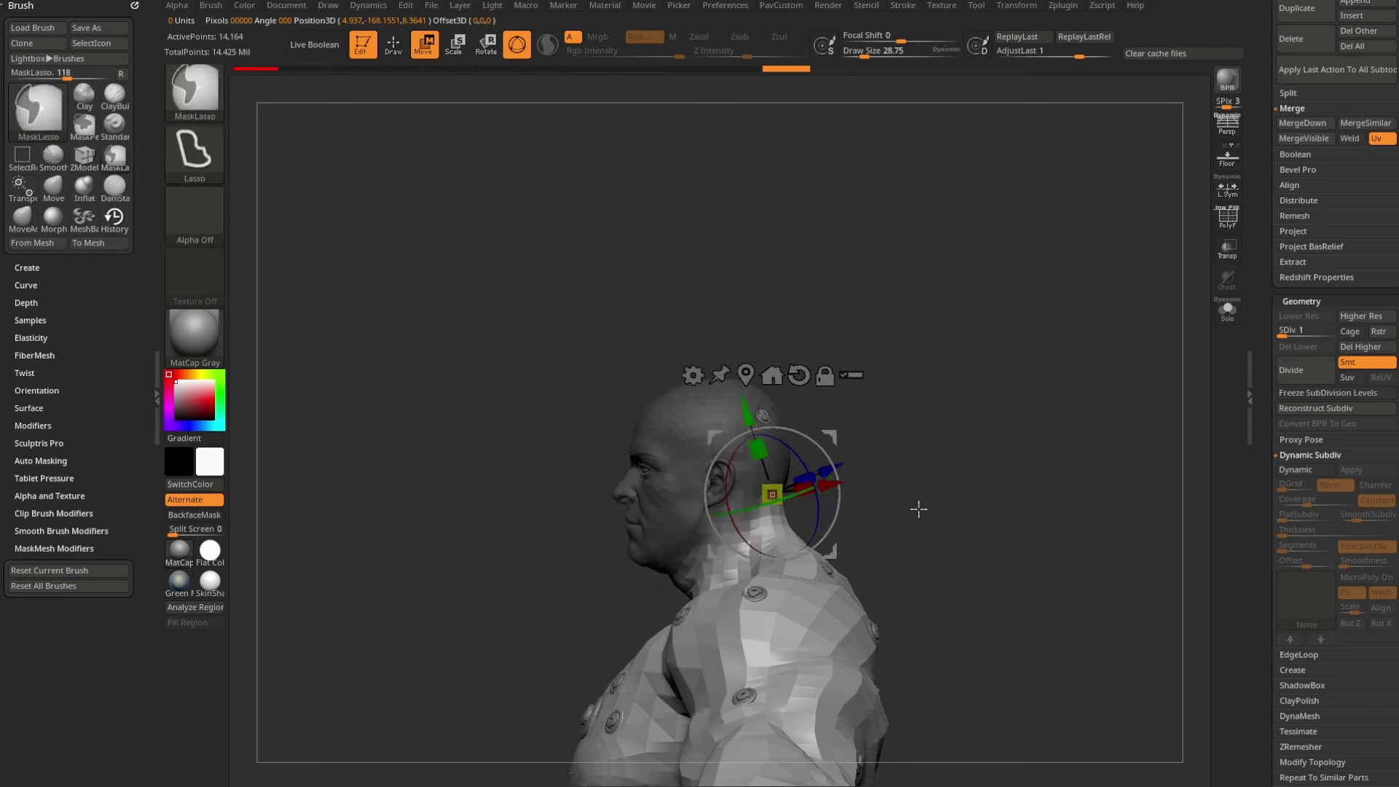
pyautogui.press('q')
pyautogui.press('w')
pyautogui.moveTo(878, 419)
pyautogui.keyDown('shift'); pyautogui.mouseDown()
pyautogui.moveTo(784, 384)
pyautogui.moveTo(899, 350)
pyautogui.mouseUp(); pyautogui.keyUp('shift')
# Step: Try to move the unmasked head straight up by about 14 units with the gizmo
pyautogui.moveTo(728, 369); pyautogui.dragTo(730, 210)
pyautogui.moveTo(890, 408); pyautogui.dragTo(996, 378)
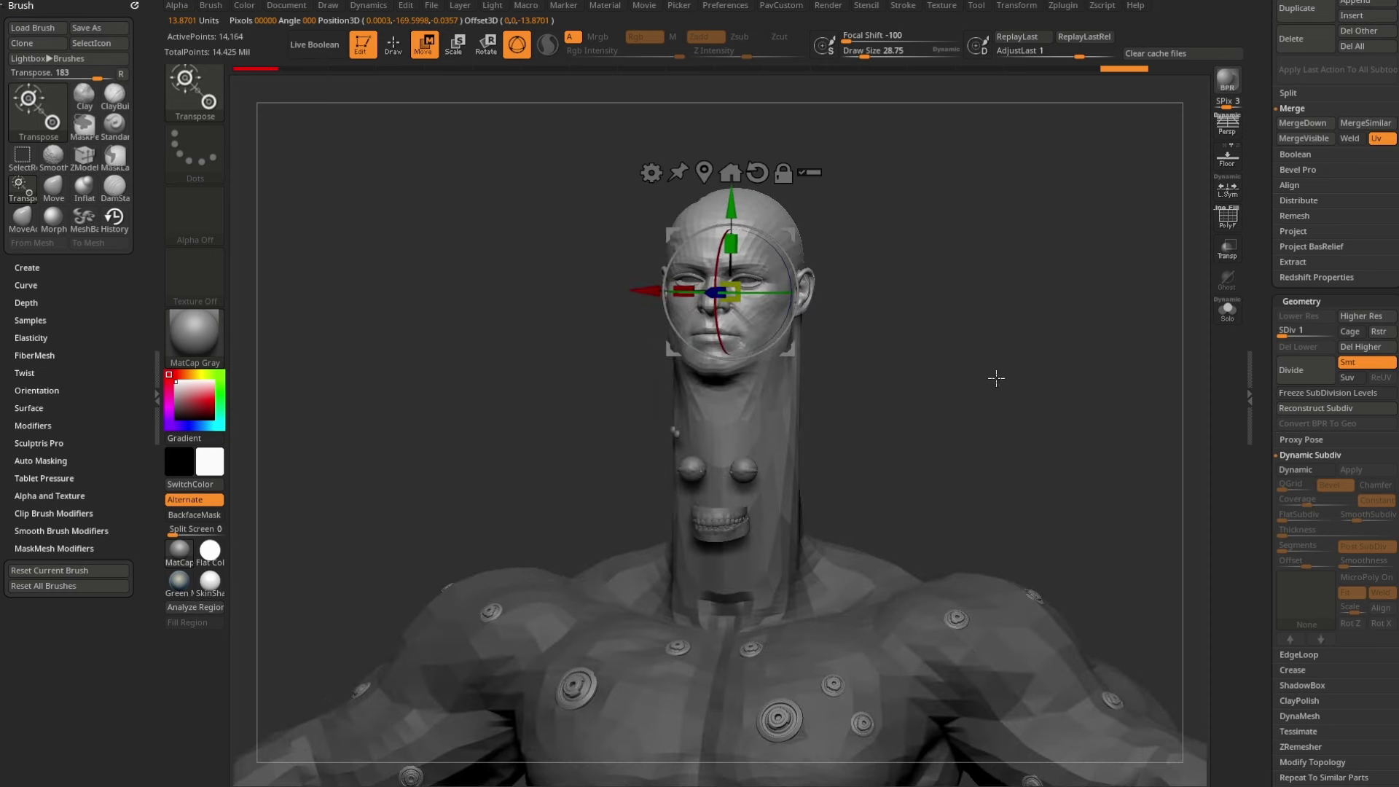
pyautogui.hotkey('ctrl', 'z')
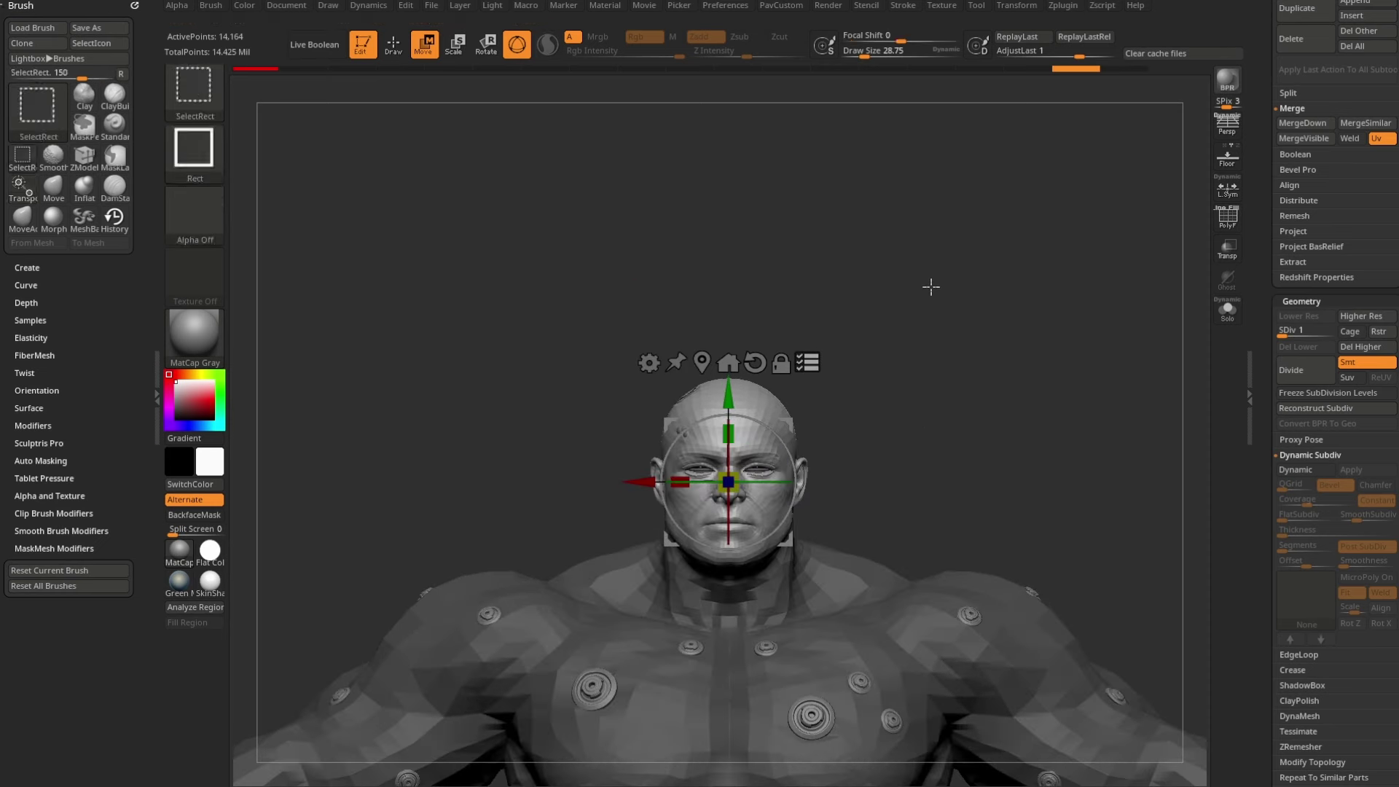
# Step: Select the head area's subtools for joint transforming and try to raise the head together with its eyes and teeth
pyautogui.moveTo(963, 275)
pyautogui.keyDown('ctrl'); pyautogui.keyDown('shift'); pyautogui.mouseDown()
pyautogui.moveTo(626, 501)
pyautogui.moveTo(601, 581)
pyautogui.mouseUp(); pyautogui.keyUp('shift'); pyautogui.keyUp('ctrl')
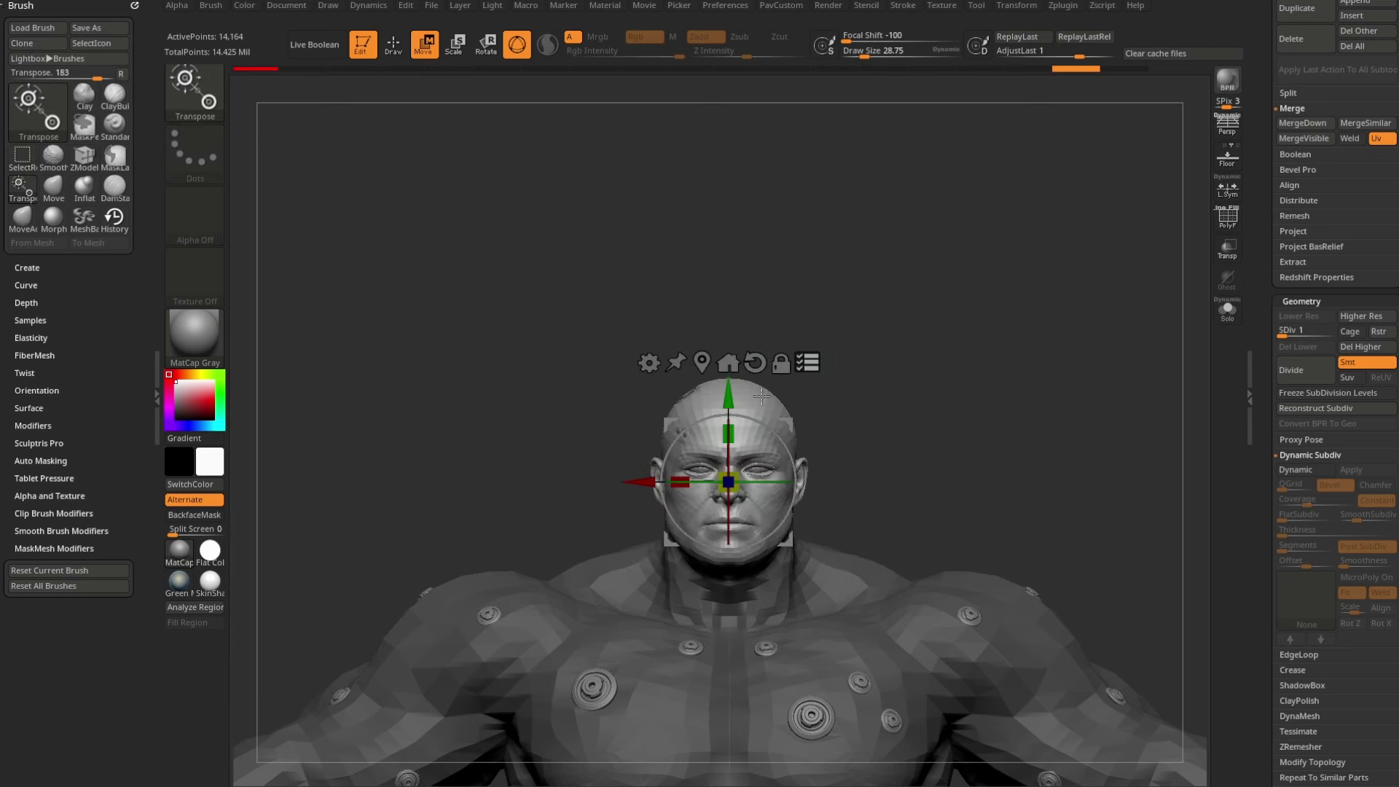
pyautogui.moveTo(729, 399)
pyautogui.mouseDown()
pyautogui.moveTo(729, 363)
pyautogui.moveTo(720, 383)
pyautogui.moveTo(685, 346)
pyautogui.mouseUp()
pyautogui.hotkey('ctrl', 'z')
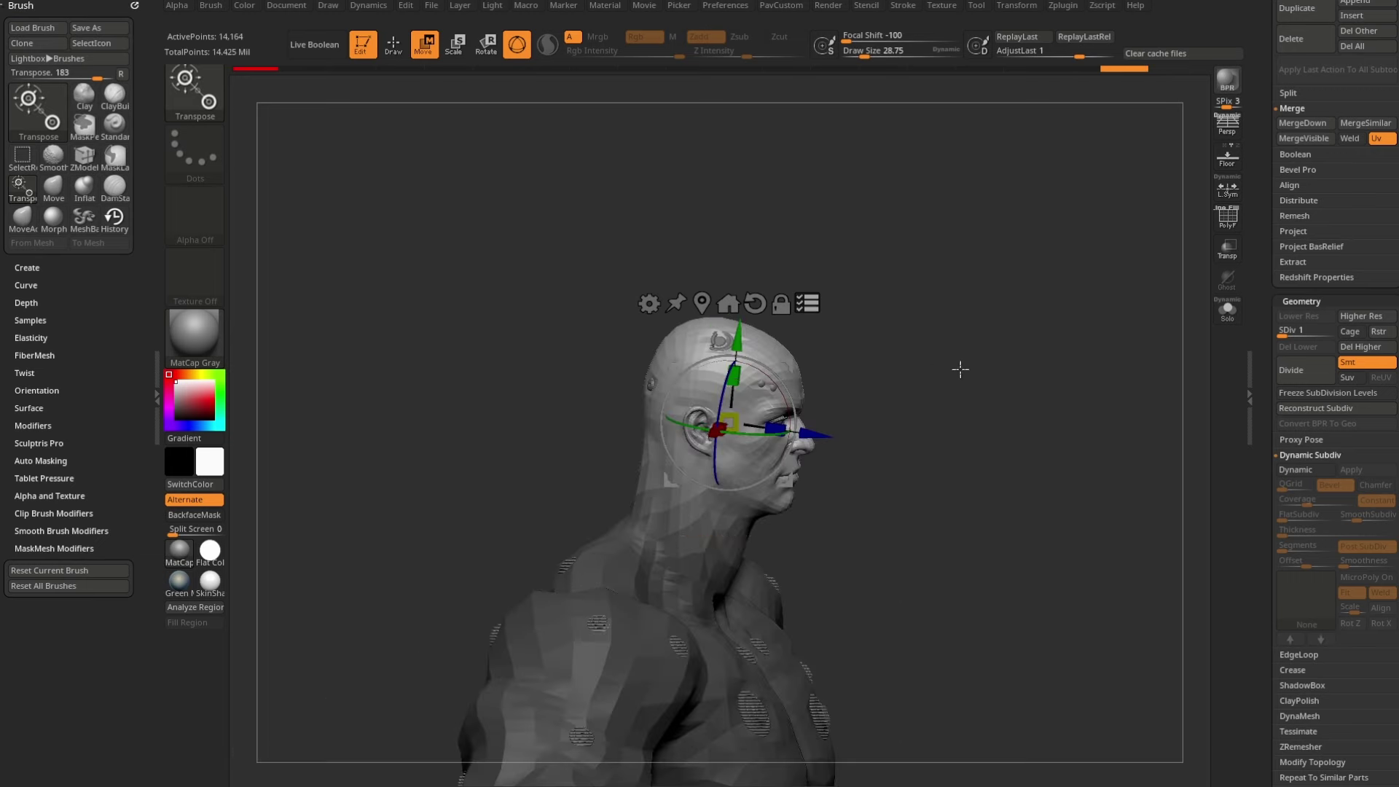
pyautogui.hotkey('ctrl', 'z')
# Step: Enlarge the head relative to the body with the gizmo, including its eyes and teeth
pyautogui.moveTo(885, 369)
pyautogui.keyDown('shift'); pyautogui.mouseDown()
pyautogui.moveTo(740, 419)
pyautogui.moveTo(939, 374)
pyautogui.moveTo(866, 382)
pyautogui.mouseUp(); pyautogui.keyUp('shift')
pyautogui.moveTo(729, 423); pyautogui.dragTo(759, 411)
pyautogui.keyDown('shift'); pyautogui.moveTo(910, 396); pyautogui.dragTo(1020, 364); pyautogui.keyUp('shift')
pyautogui.moveTo(1020, 365)
pyautogui.mouseDown()
pyautogui.moveTo(896, 362)
pyautogui.moveTo(1020, 368)
pyautogui.mouseUp()
pyautogui.keyDown('alt'); pyautogui.moveTo(924, 346); pyautogui.dragTo(939, 449); pyautogui.keyUp('alt')
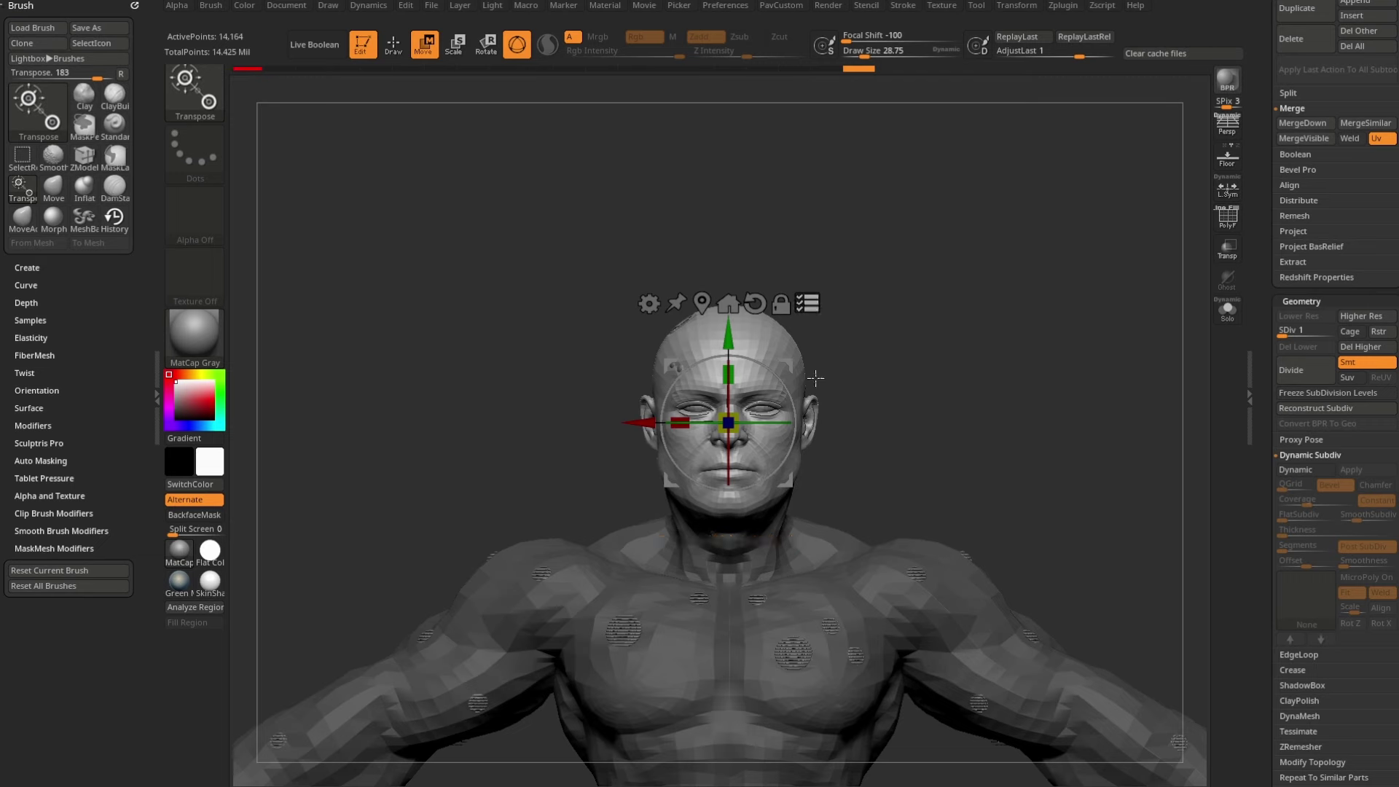
# Step: Undo the head's enlargement, raising and masking, and return to Draw mode on the whole body
pyautogui.moveTo(736, 415); pyautogui.dragTo(702, 427)
pyautogui.hotkey('ctrl', 'z')
pyautogui.hotkey('ctrl', 'z')
pyautogui.hotkey('ctrl', 'z')
pyautogui.hotkey('ctrl', 'z')
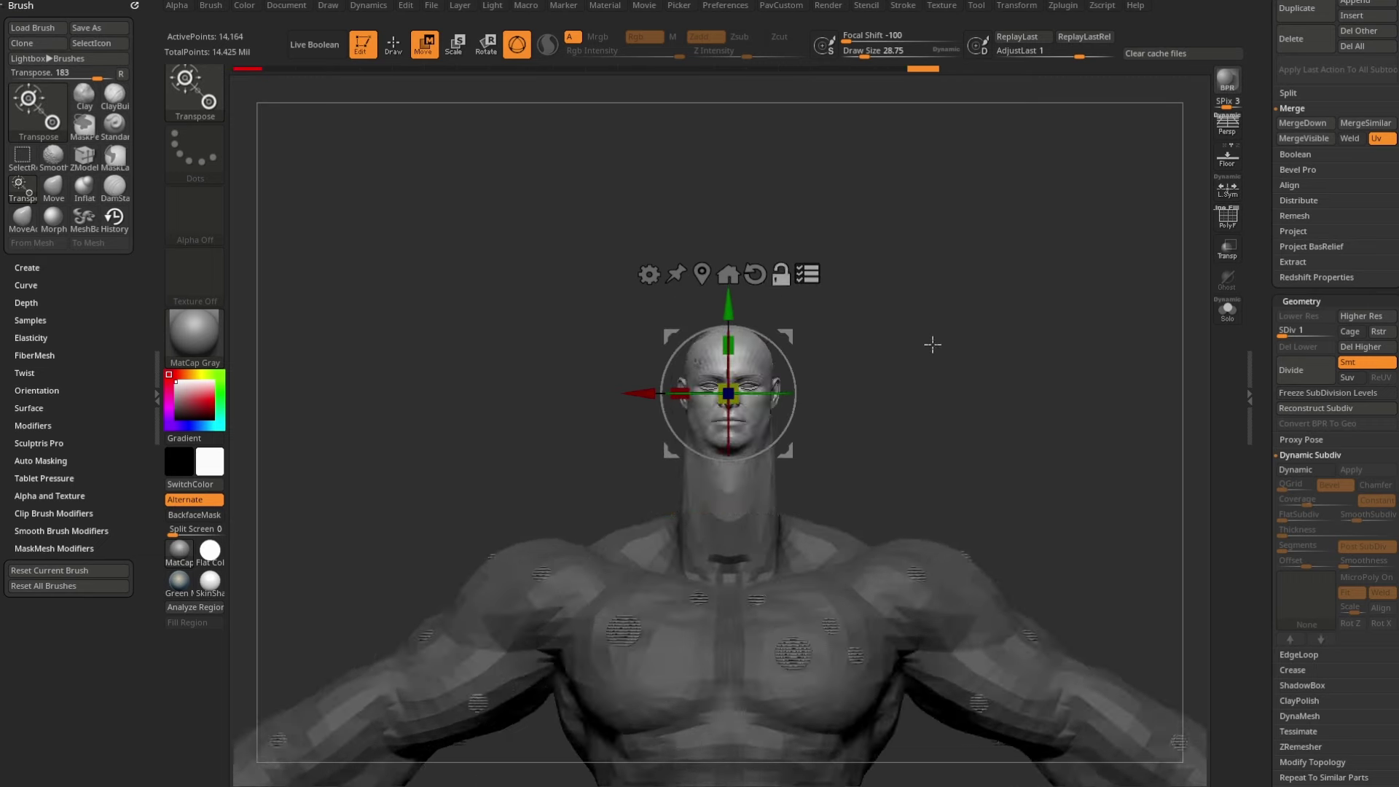
pyautogui.hotkey('ctrl', 'shift', 'z')
pyautogui.hotkey('ctrl', 'shift', 'z')
pyautogui.hotkey('ctrl', 'shift', 'z')
pyautogui.hotkey('ctrl', 'shift', 'z')
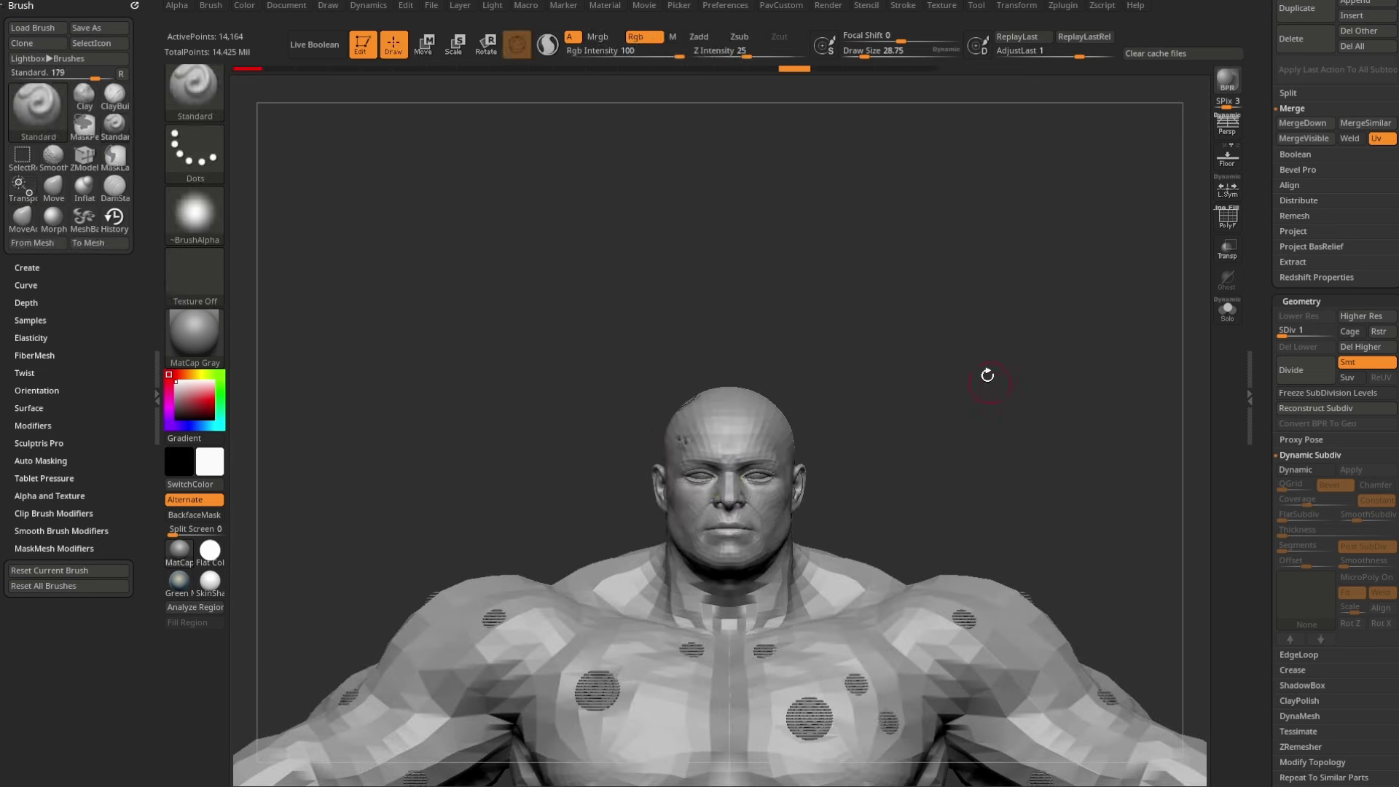
pyautogui.click(807, 368)
pyautogui.press('q')
pyautogui.moveTo(965, 394)
pyautogui.keyDown('alt'); pyautogui.mouseDown()
pyautogui.moveTo(968, 240)
pyautogui.moveTo(1033, 262)
pyautogui.moveTo(1042, 283)
pyautogui.mouseUp(); pyautogui.keyUp('alt')
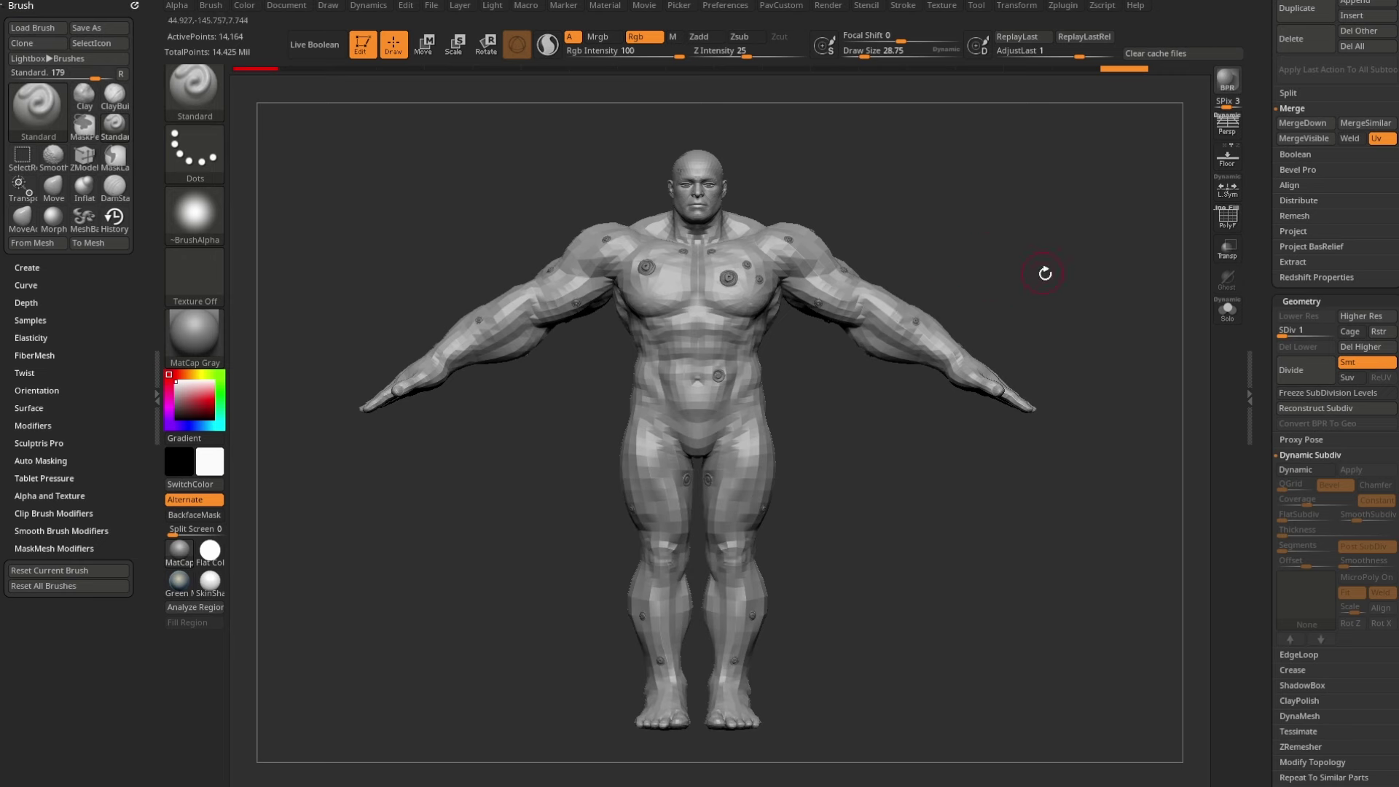
# Step: Isolate the CC_Base_Body subtool, duplicate it, and move the copy to the end of the subtool list
pyautogui.moveTo(1281, 207); pyautogui.dragTo(1286, 386)
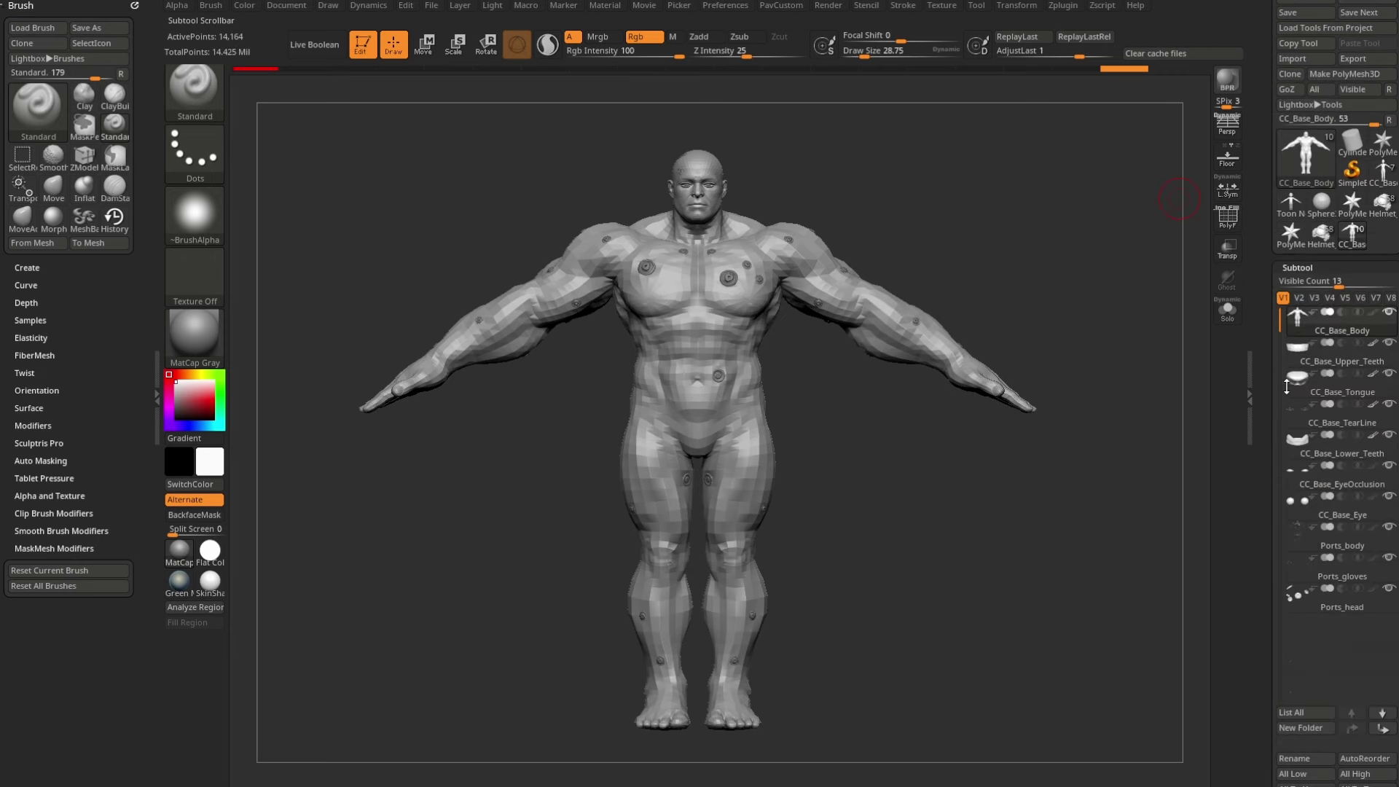
pyautogui.click(1342, 601)
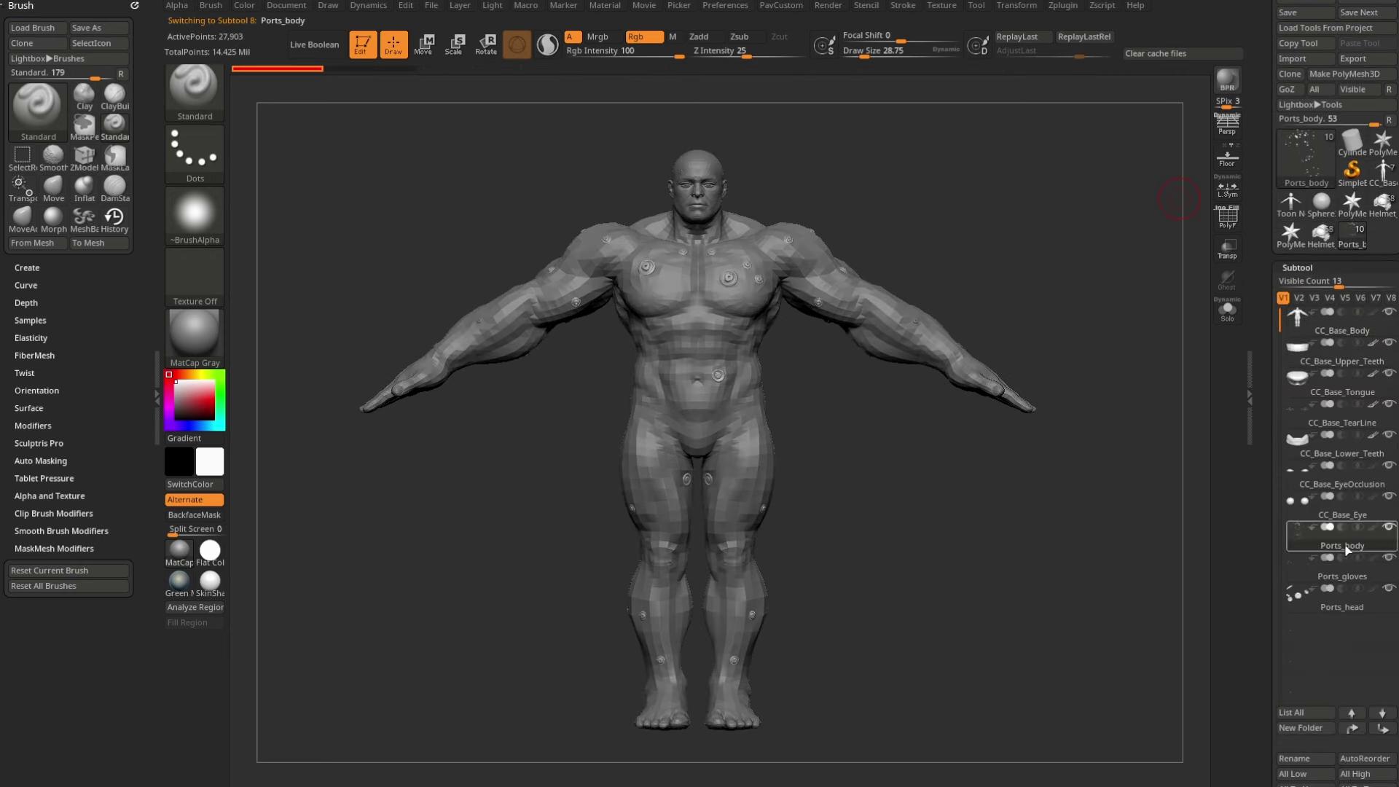
pyautogui.click(1328, 338)
pyautogui.click(1227, 311)
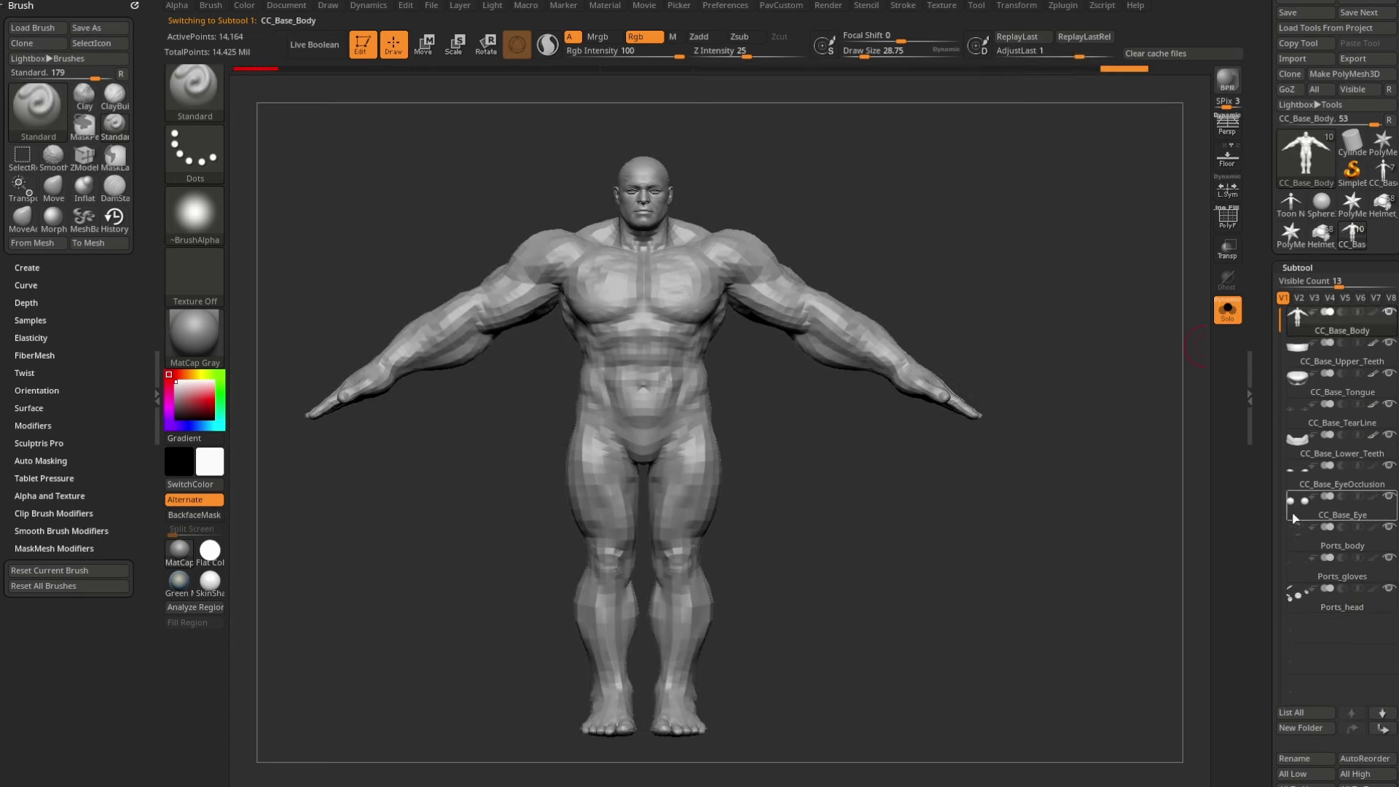
pyautogui.moveTo(1288, 579); pyautogui.dragTo(1289, 514)
pyautogui.click(1296, 759)
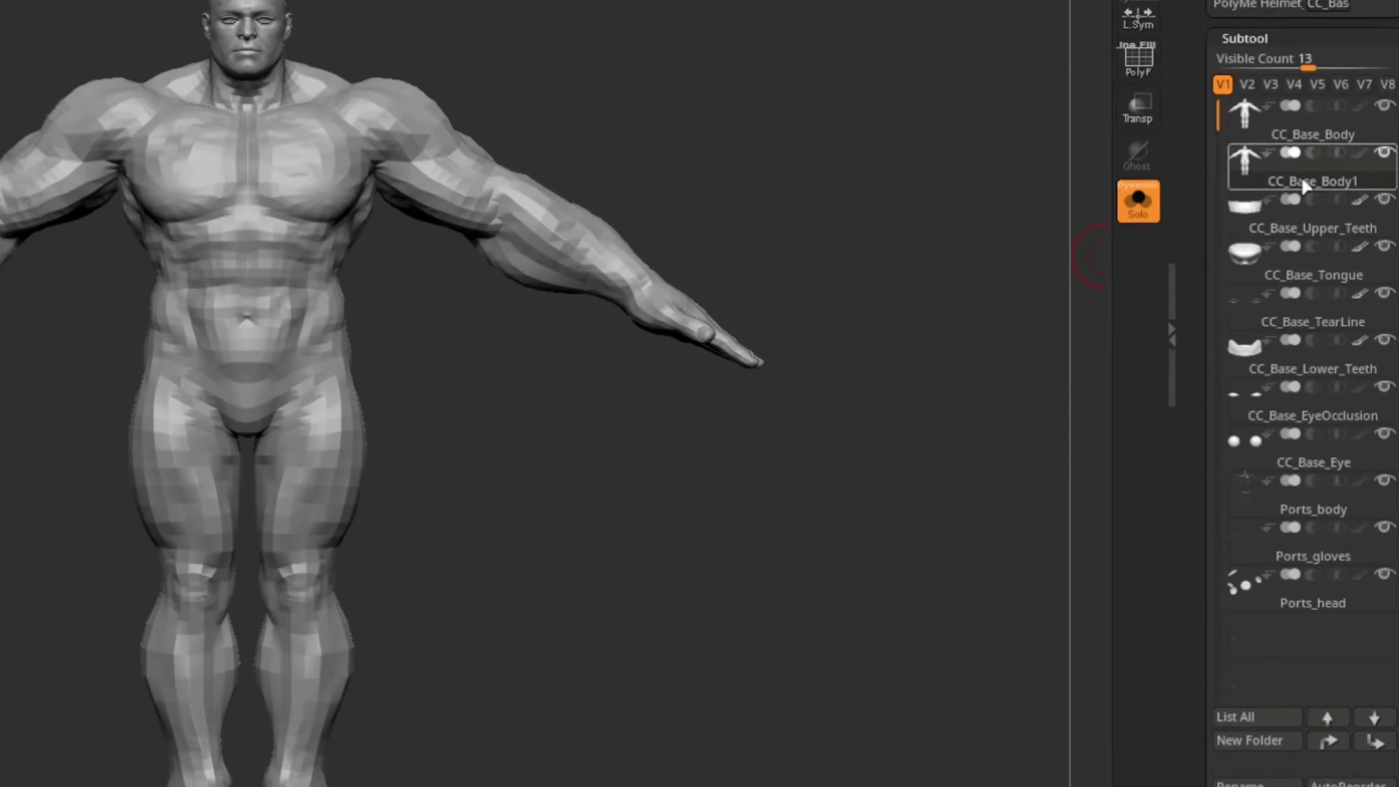
pyautogui.keyDown('shift'); pyautogui.click(1373, 750); pyautogui.keyUp('shift')
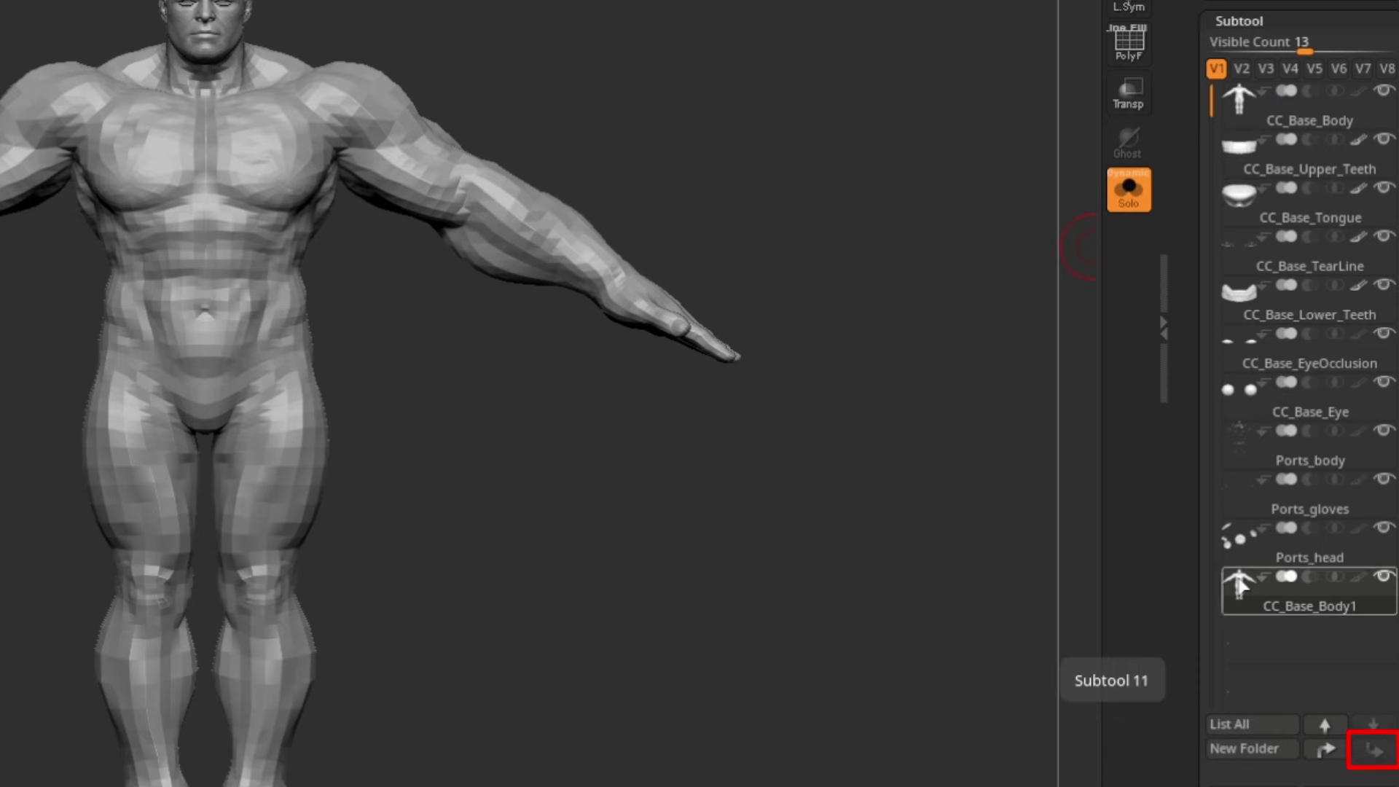
# Step: Set the duplicated body to subdivision level 3 and delete its other subdivision levels
pyautogui.scroll(-5, 1202, 677)
pyautogui.scroll(-4, 1239, 466)
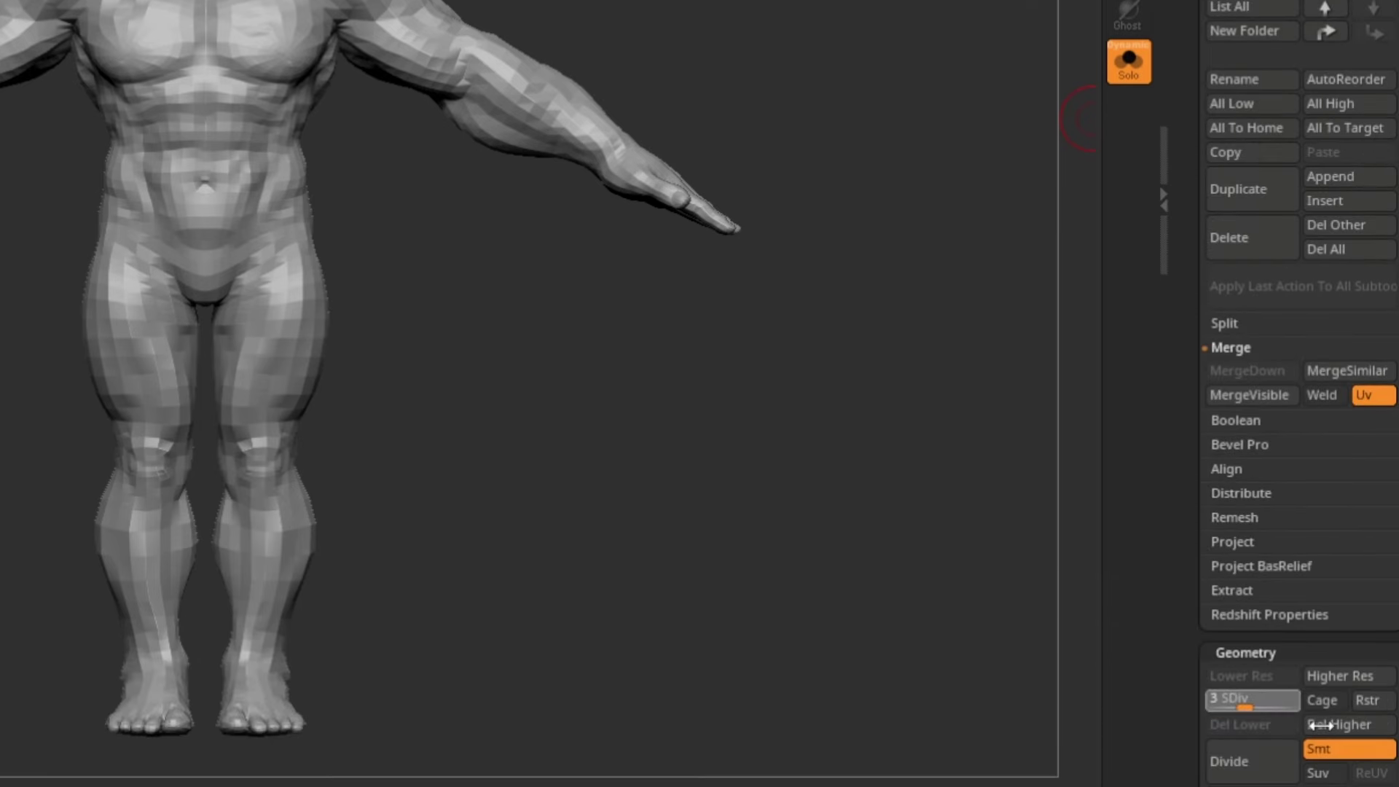
pyautogui.moveTo(1321, 726); pyautogui.dragTo(1331, 726)
pyautogui.click(1330, 726)
pyautogui.click(1276, 721)
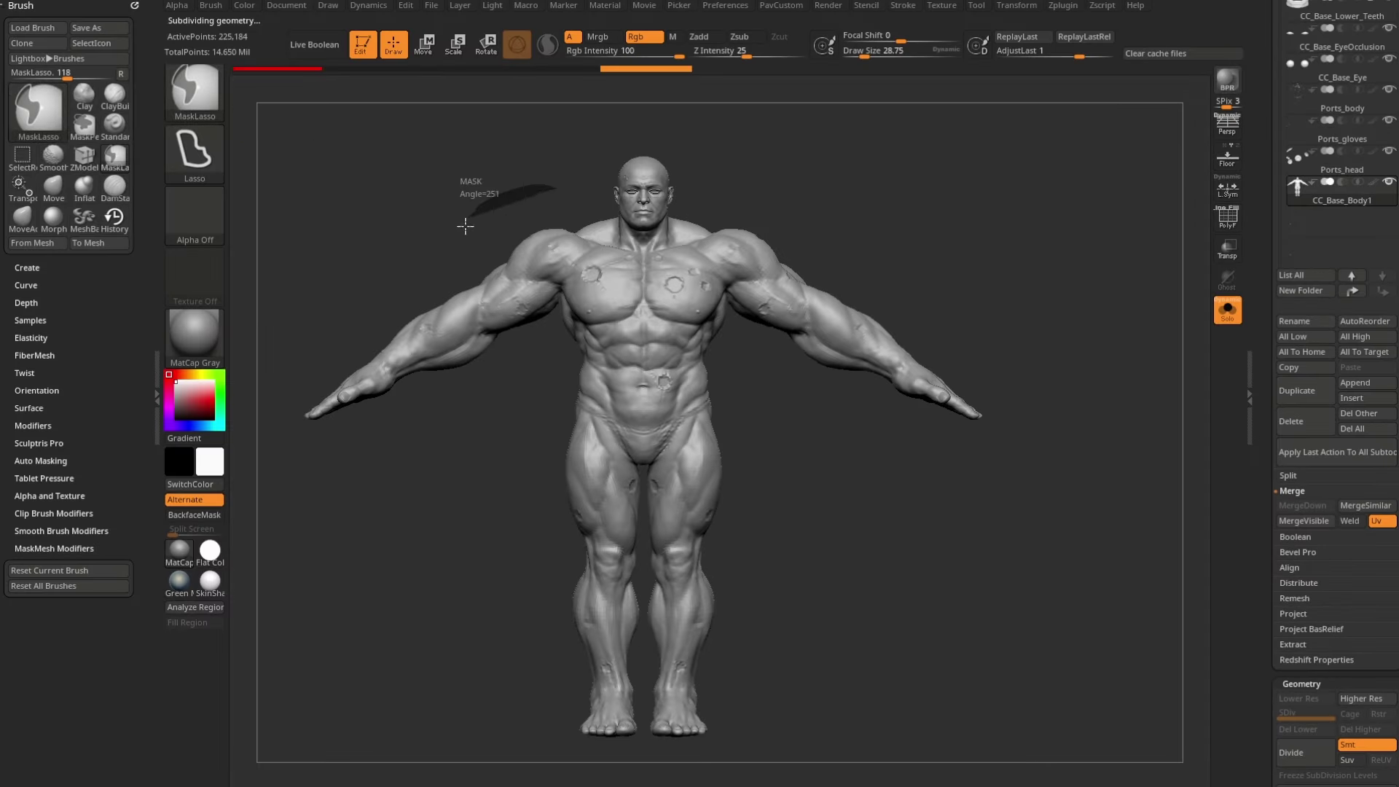
# Step: Lasso a mask over the torso and upper arms down to the waist, and turn it into a polygroup
pyautogui.moveTo(465, 226)
pyautogui.mouseDown()
pyautogui.moveTo(524, 349)
pyautogui.moveTo(693, 410)
pyautogui.moveTo(761, 315)
pyautogui.moveTo(806, 202)
pyautogui.moveTo(565, 213)
pyautogui.mouseUp()
pyautogui.moveTo(871, 208)
pyautogui.keyDown('shift'); pyautogui.mouseDown()
pyautogui.moveTo(666, 222)
pyautogui.moveTo(721, 269)
pyautogui.mouseUp(); pyautogui.keyUp('shift')
pyautogui.moveTo(837, 228); pyautogui.dragTo(904, 229)
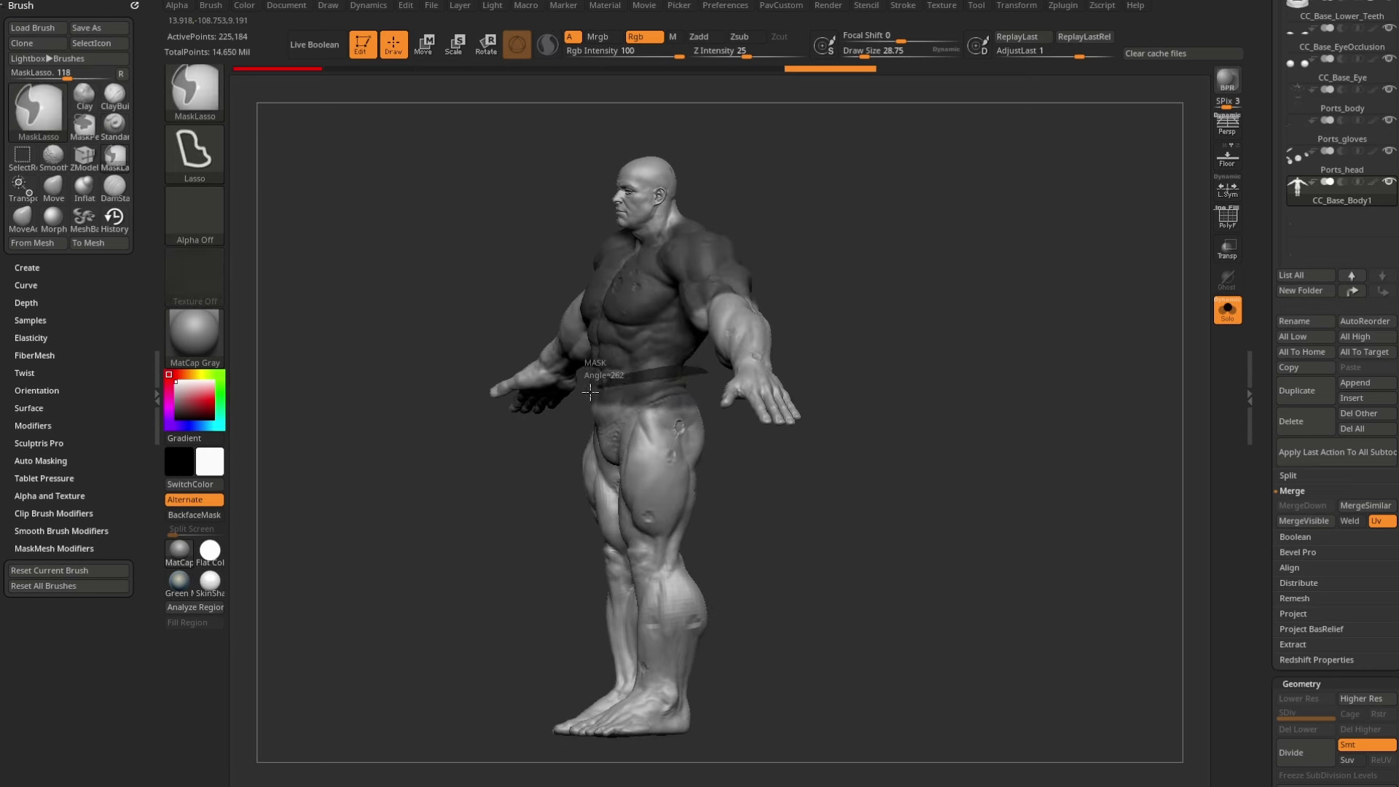
pyautogui.moveTo(581, 387)
pyautogui.keyDown('ctrl'); pyautogui.mouseDown()
pyautogui.moveTo(703, 399)
pyautogui.moveTo(611, 404)
pyautogui.moveTo(532, 477)
pyautogui.mouseUp(); pyautogui.keyUp('ctrl')
pyautogui.keyDown('shift'); pyautogui.moveTo(838, 487); pyautogui.dragTo(880, 493); pyautogui.keyUp('shift')
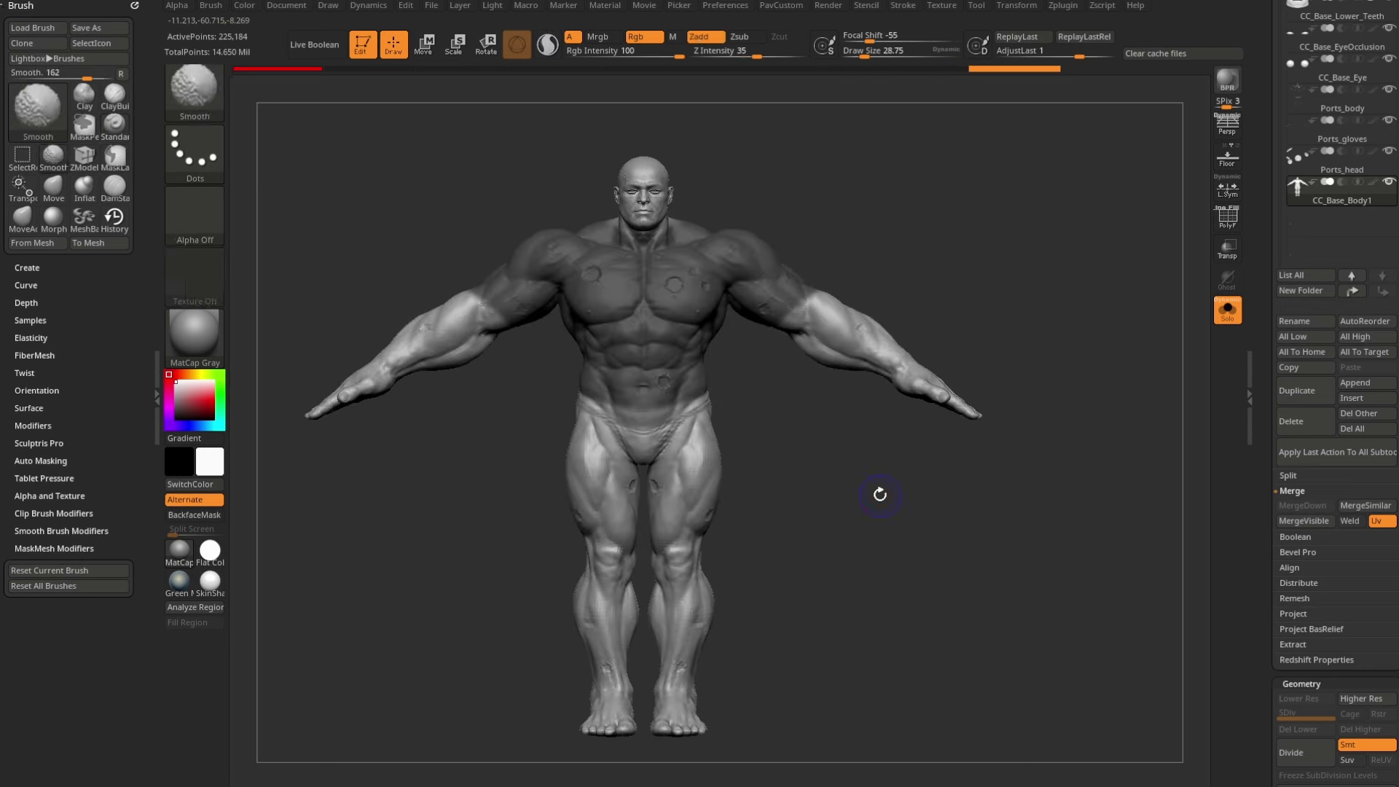
pyautogui.hotkey('shift', 'f')
pyautogui.hotkey('ctrl', 'w')
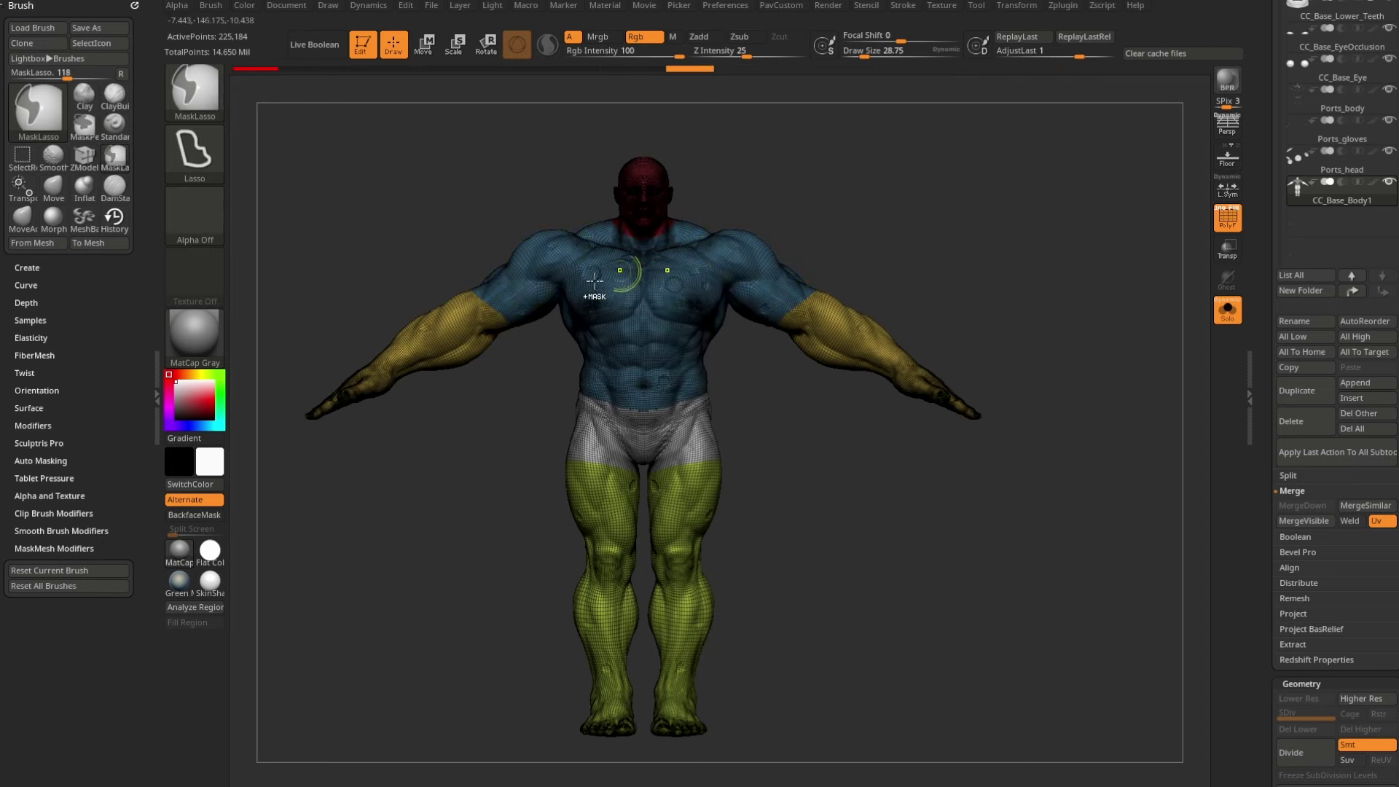
# Step: Isolate the torso polygroup and delete the hidden rest of the duplicated body
pyautogui.keyDown('ctrl'); pyautogui.keyDown('shift'); pyautogui.click(666, 291); pyautogui.keyUp('shift'); pyautogui.keyUp('ctrl')
pyautogui.press('space')
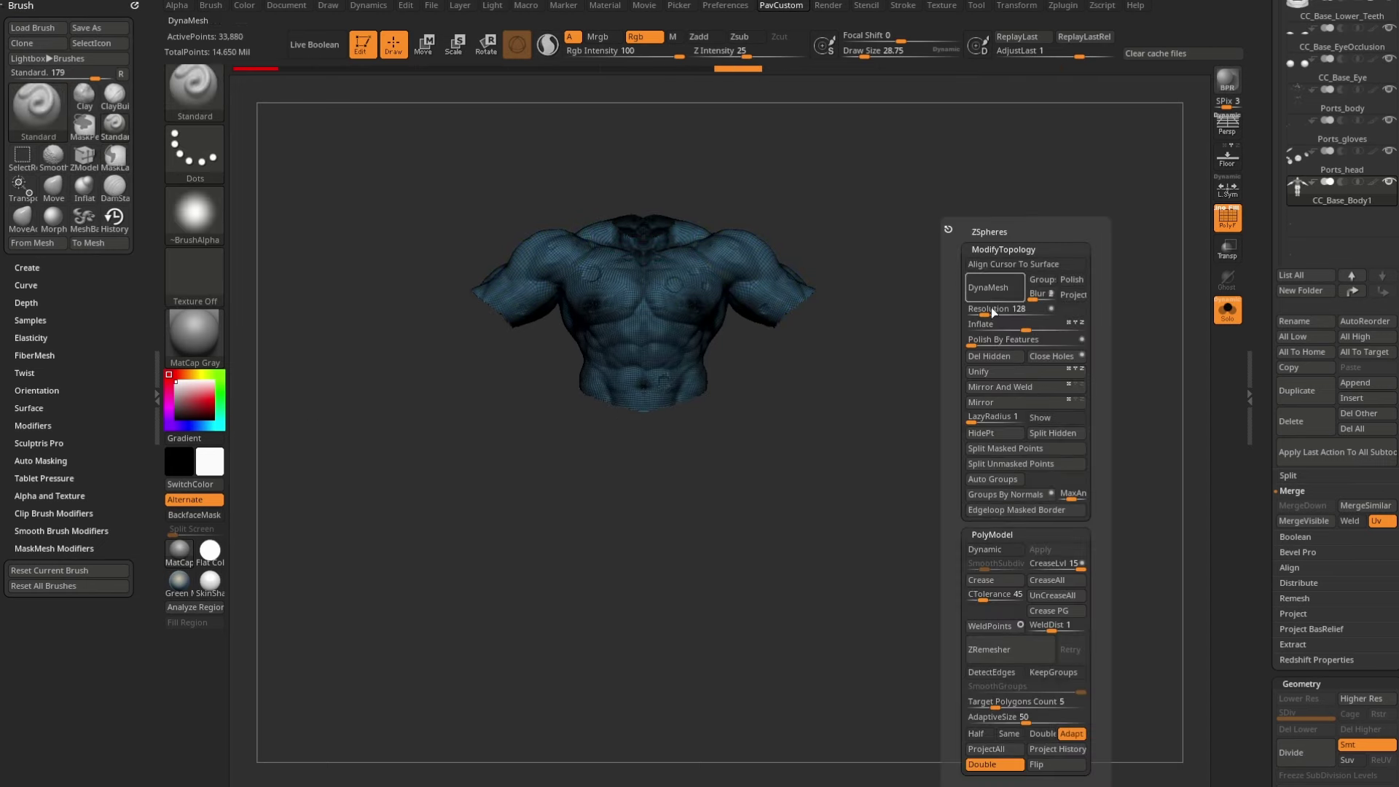
pyautogui.moveTo(944, 256)
pyautogui.mouseDown()
pyautogui.moveTo(978, 335)
pyautogui.moveTo(982, 309)
pyautogui.mouseUp()
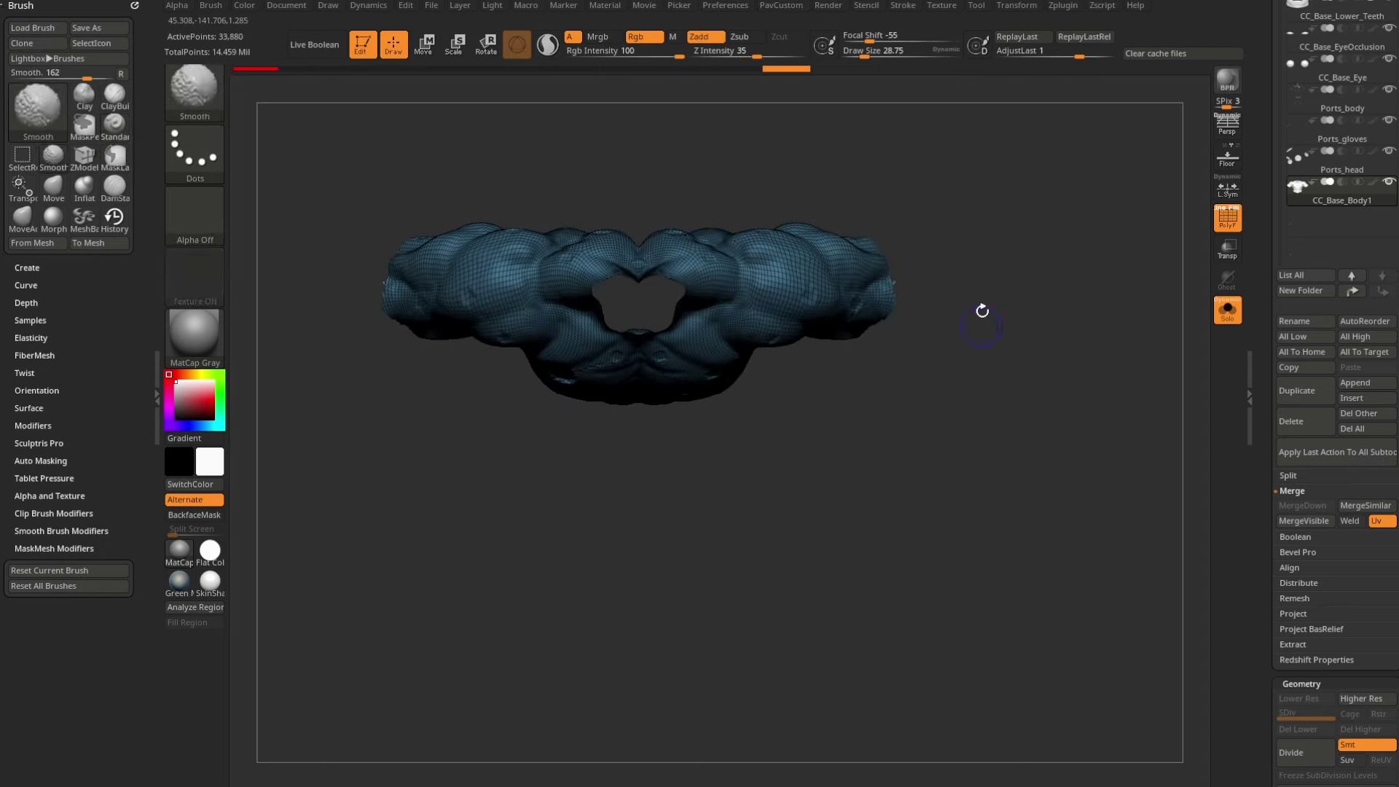
# Step: Cut a narrow vertical strip down the torso's front centre with SliceRect, then hide and delete it to open the shirt
pyautogui.hotkey('ctrl', 'shift', 'b')
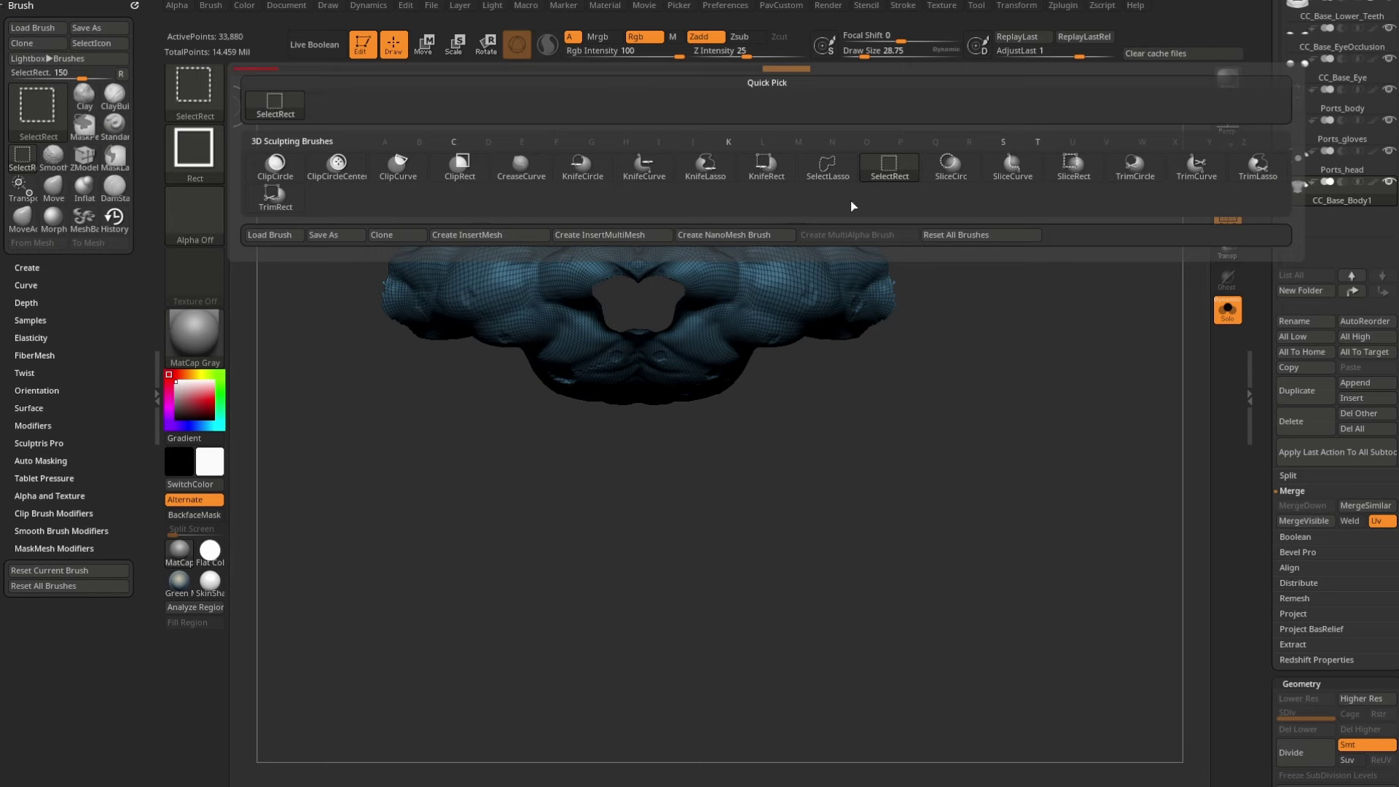
pyautogui.click(1071, 168)
pyautogui.keyDown('ctrl'); pyautogui.keyDown('shift'); pyautogui.moveTo(654, 437); pyautogui.dragTo(652, 470); pyautogui.keyUp('shift'); pyautogui.keyUp('ctrl')
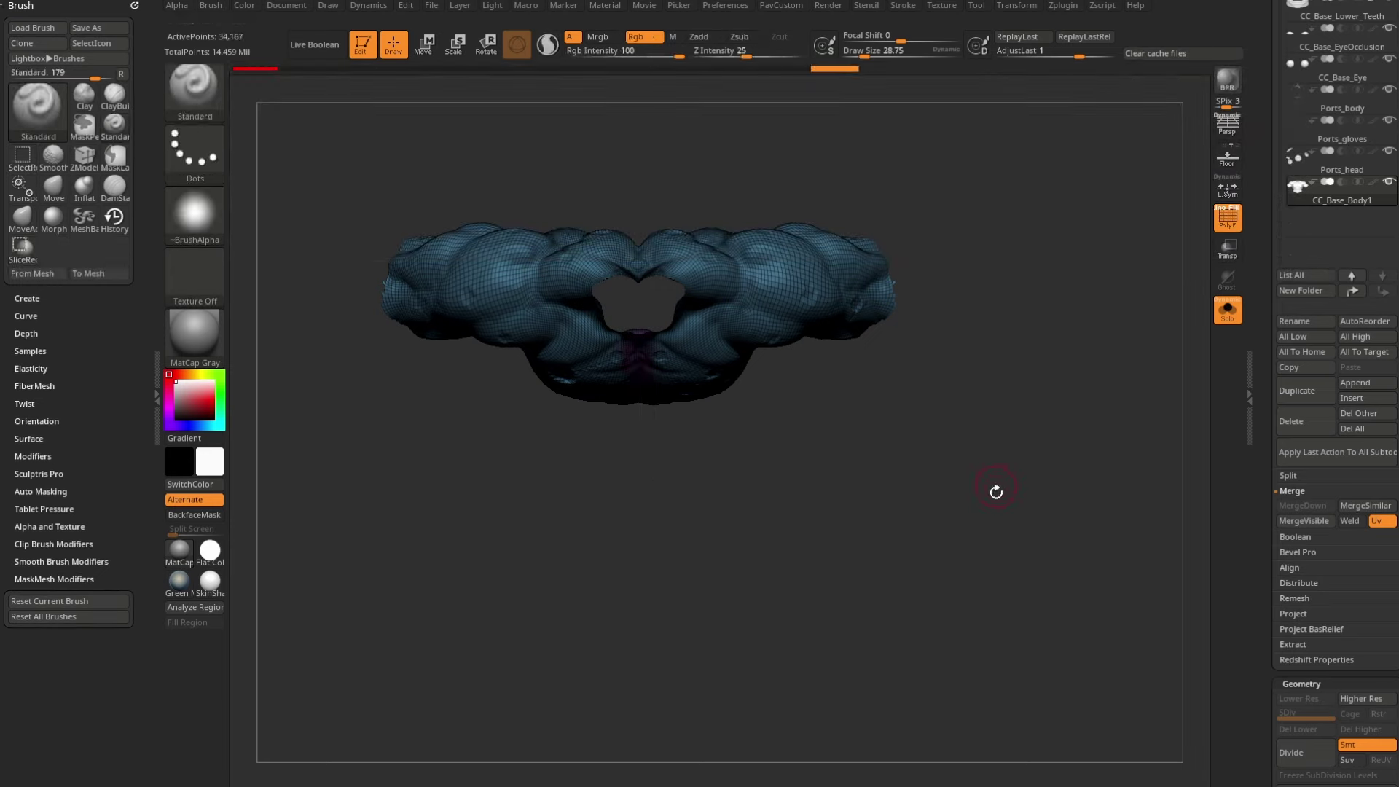
pyautogui.keyDown('shift'); pyautogui.moveTo(996, 490); pyautogui.dragTo(811, 321); pyautogui.keyUp('shift')
pyautogui.keyDown('ctrl'); pyautogui.keyDown('shift'); pyautogui.click(812, 323); pyautogui.keyUp('shift'); pyautogui.keyUp('ctrl')
pyautogui.press('2')
pyautogui.click(964, 357)
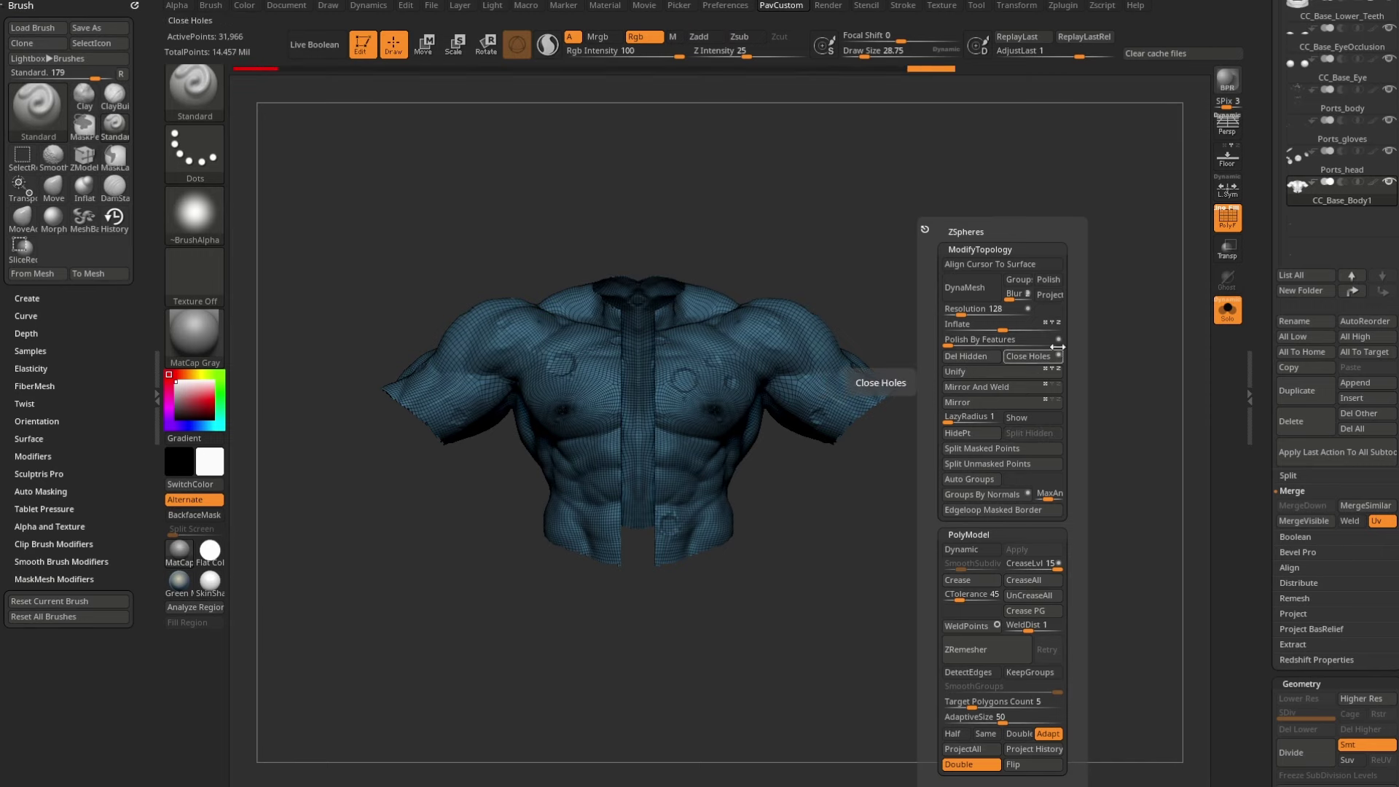
# Step: Polish the shirt mesh by features and ZRemesh it with Half and an adaptive size of 0
pyautogui.click(951, 340)
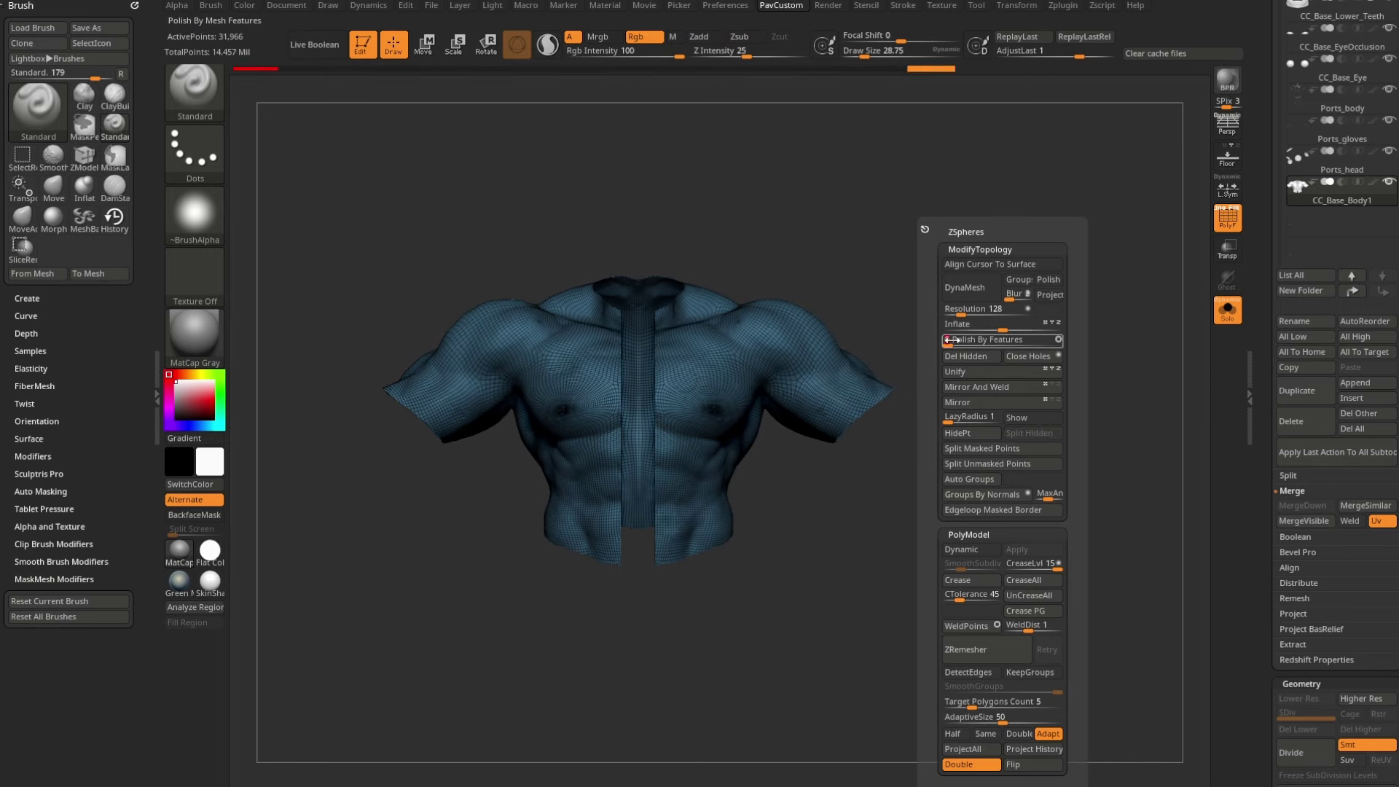
pyautogui.click(952, 733)
pyautogui.moveTo(1000, 721); pyautogui.dragTo(945, 721)
pyautogui.click(995, 648)
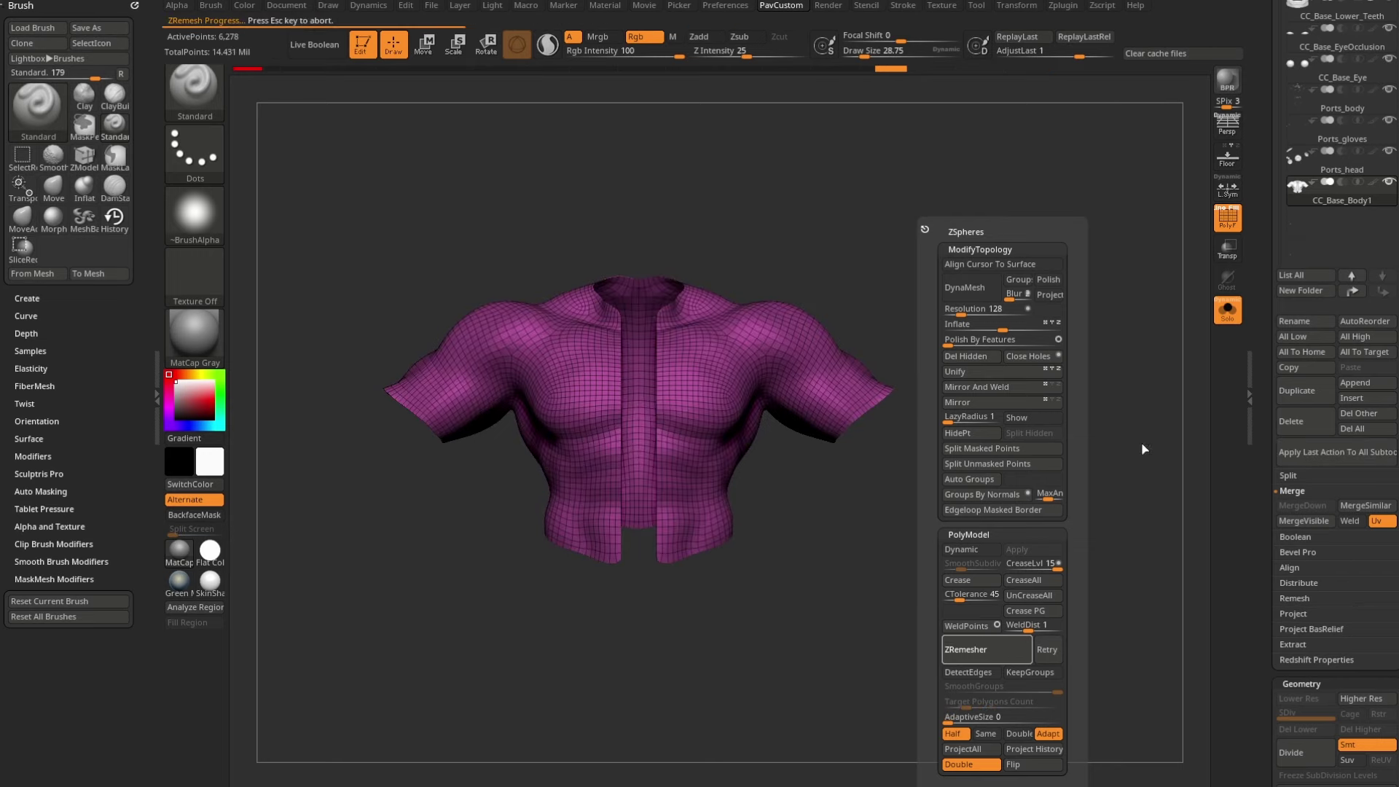
# Step: Leave Solo mode and push the whole shirt outward off the body using ZModeler QMesh with the Island target
pyautogui.click(1227, 309)
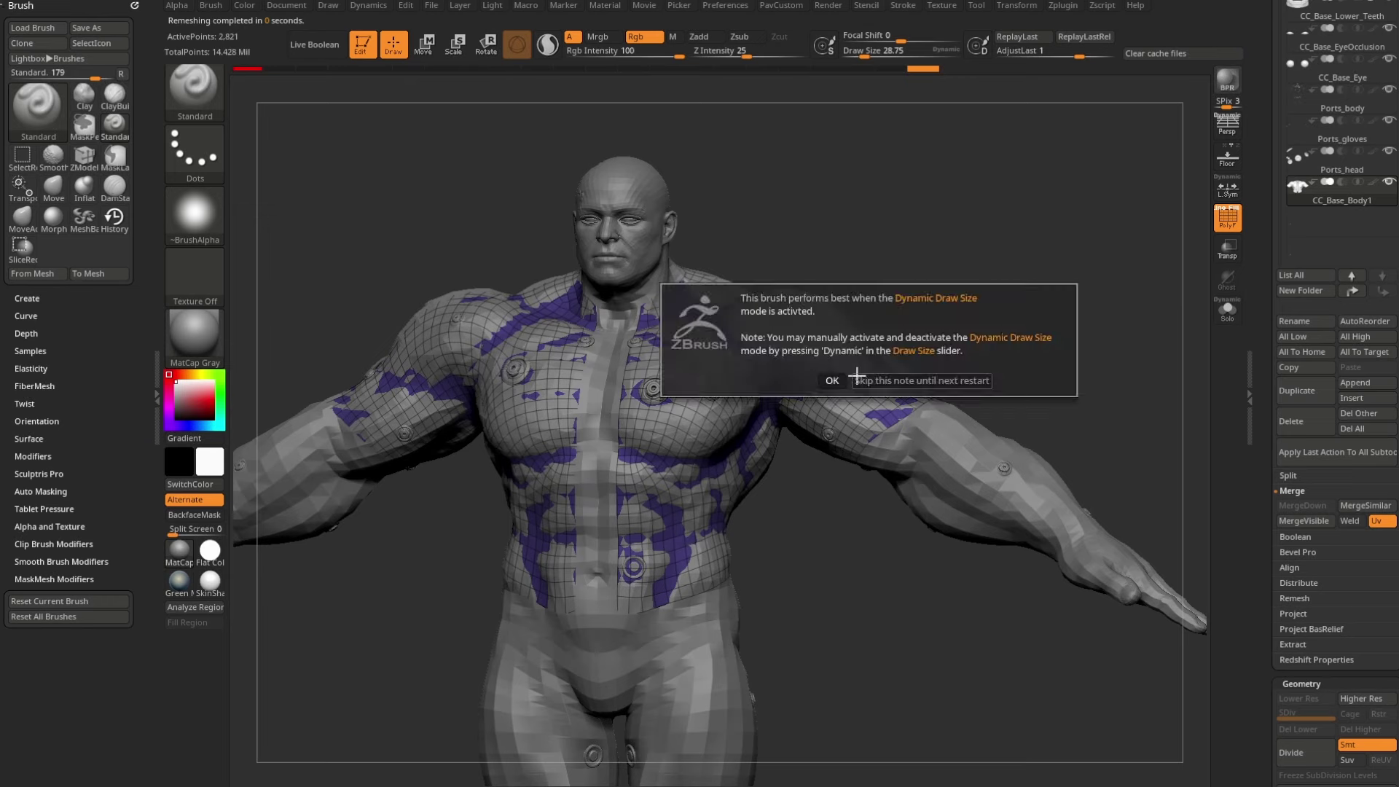
pyautogui.click(859, 380)
pyautogui.rightClick(862, 383)
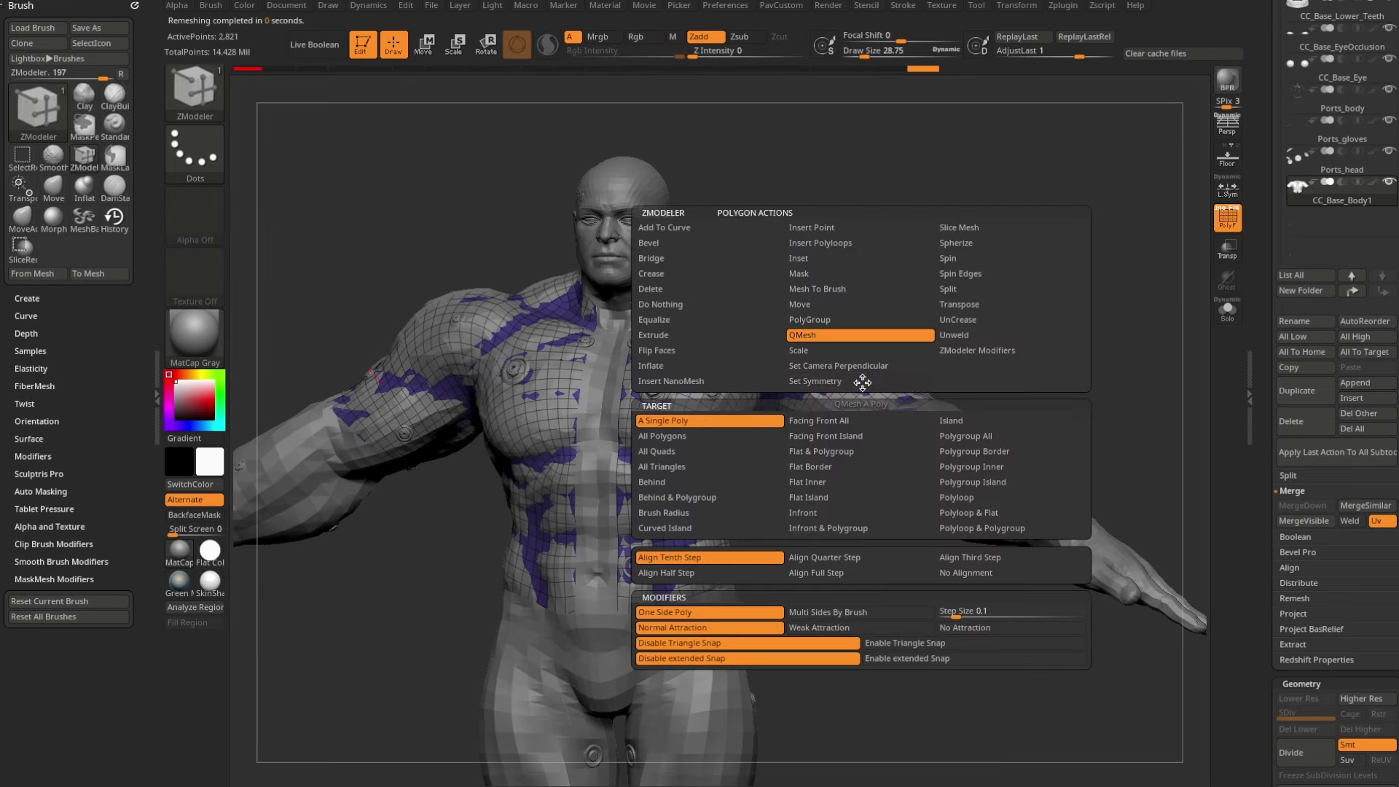
pyautogui.click(961, 422)
pyautogui.moveTo(862, 384); pyautogui.dragTo(878, 368)
pyautogui.moveTo(1055, 324)
pyautogui.keyDown('alt'); pyautogui.mouseDown()
pyautogui.moveTo(1046, 306)
pyautogui.moveTo(1077, 311)
pyautogui.moveTo(871, 330)
pyautogui.moveTo(1071, 310)
pyautogui.mouseUp(); pyautogui.keyUp('alt')
# Step: Rename the duplicated body subtool as Shirt
pyautogui.click(1293, 319)
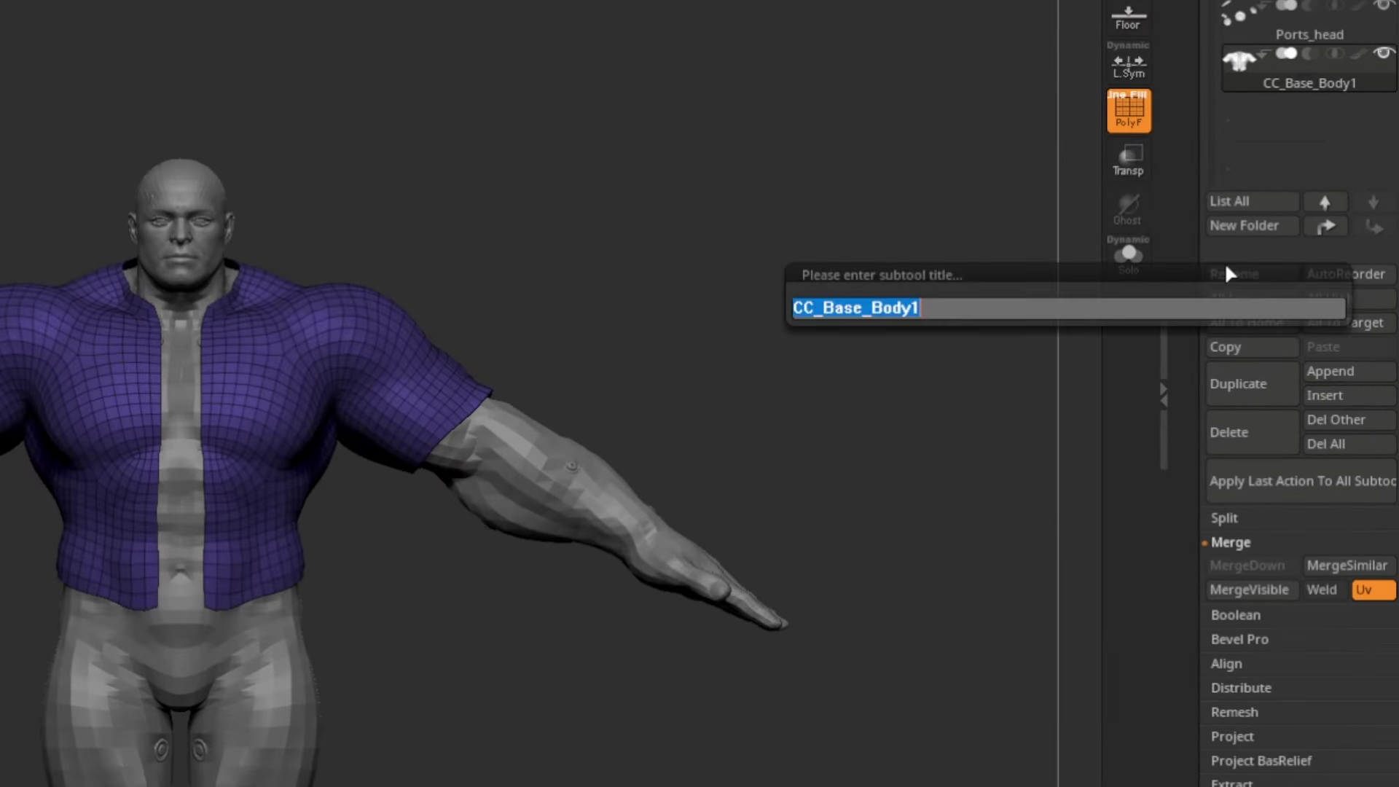
pyautogui.press('BackSpace')
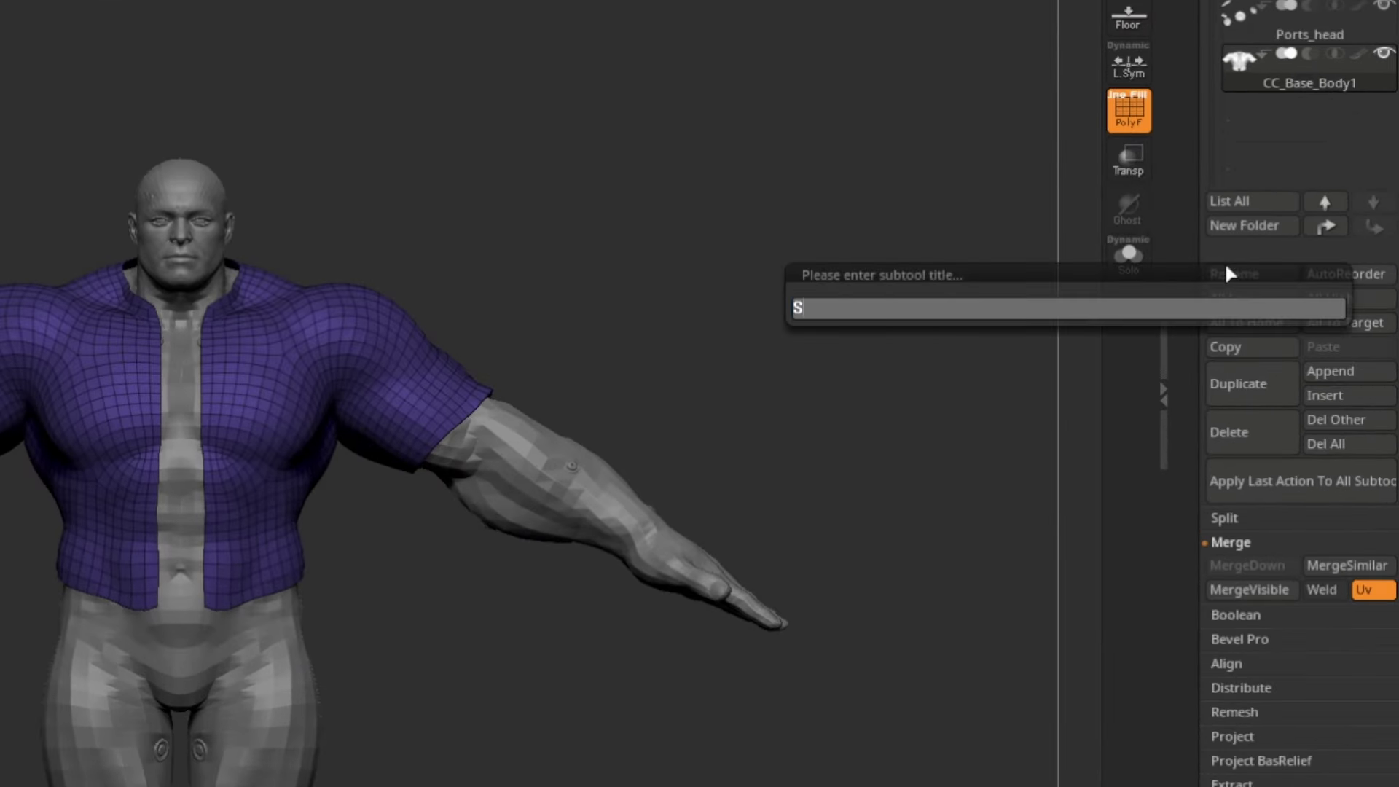
pyautogui.write('Shirt')
pyautogui.press('Return')
pyautogui.moveTo(1226, 166); pyautogui.dragTo(1161, 359)
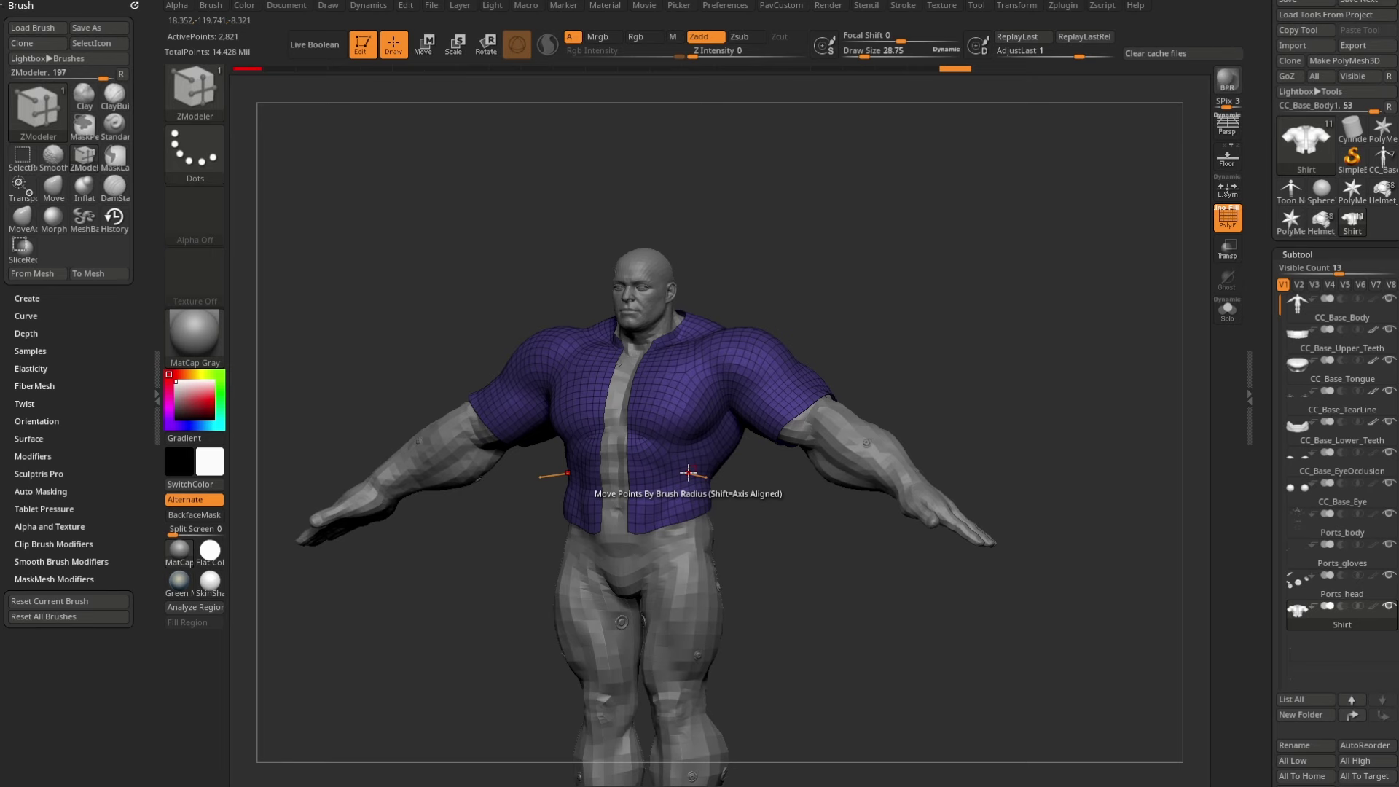
# Step: Review the base mesh parts by selecting the body, upper teeth, tear line and lower teeth subtools in turn
pyautogui.click(1338, 312)
pyautogui.click(1337, 346)
pyautogui.click(1343, 391)
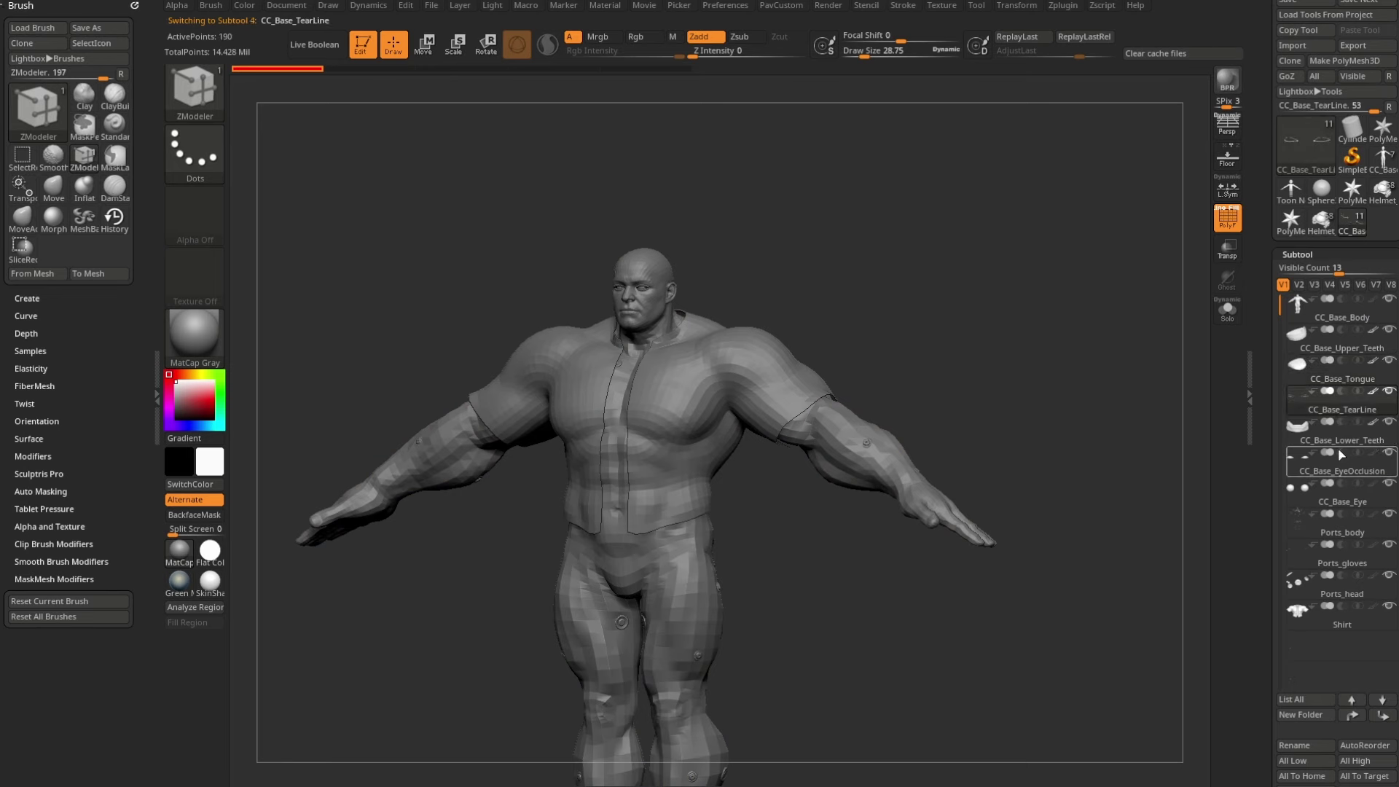
pyautogui.click(1341, 429)
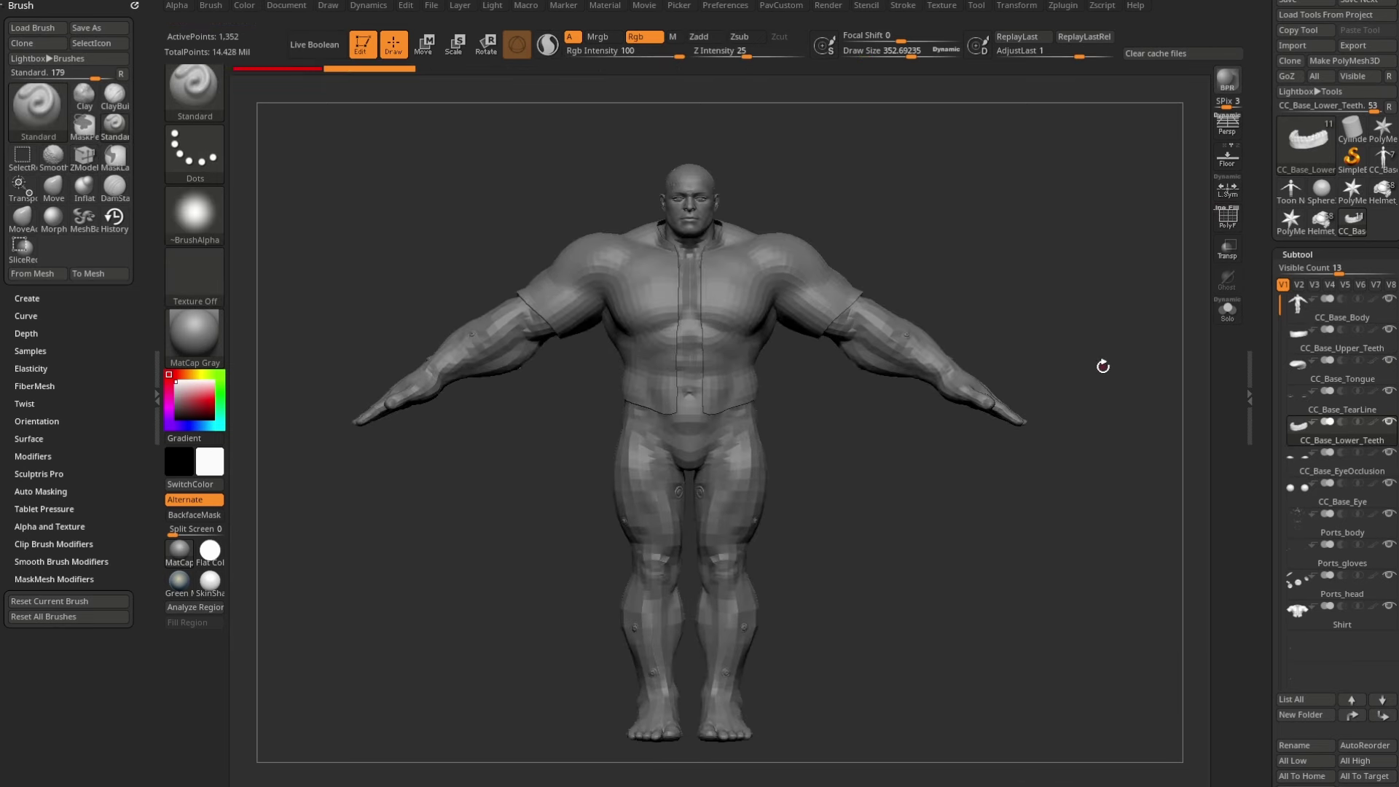
pyautogui.moveTo(1015, 297); pyautogui.dragTo(1033, 302)
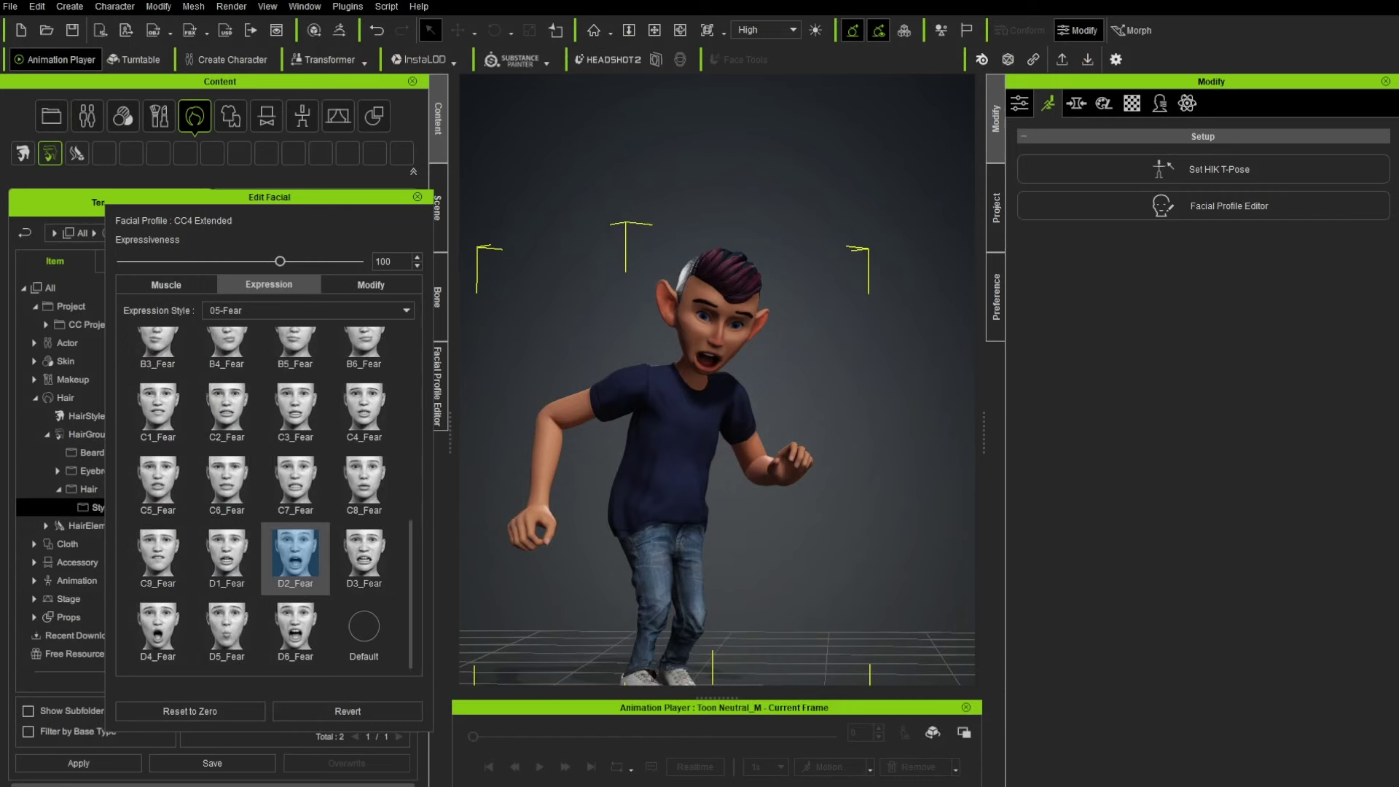
# Step: Switch to Character Creator 4, close the facial expression editor, and start a new project without saving the current one
pyautogui.click(417, 197)
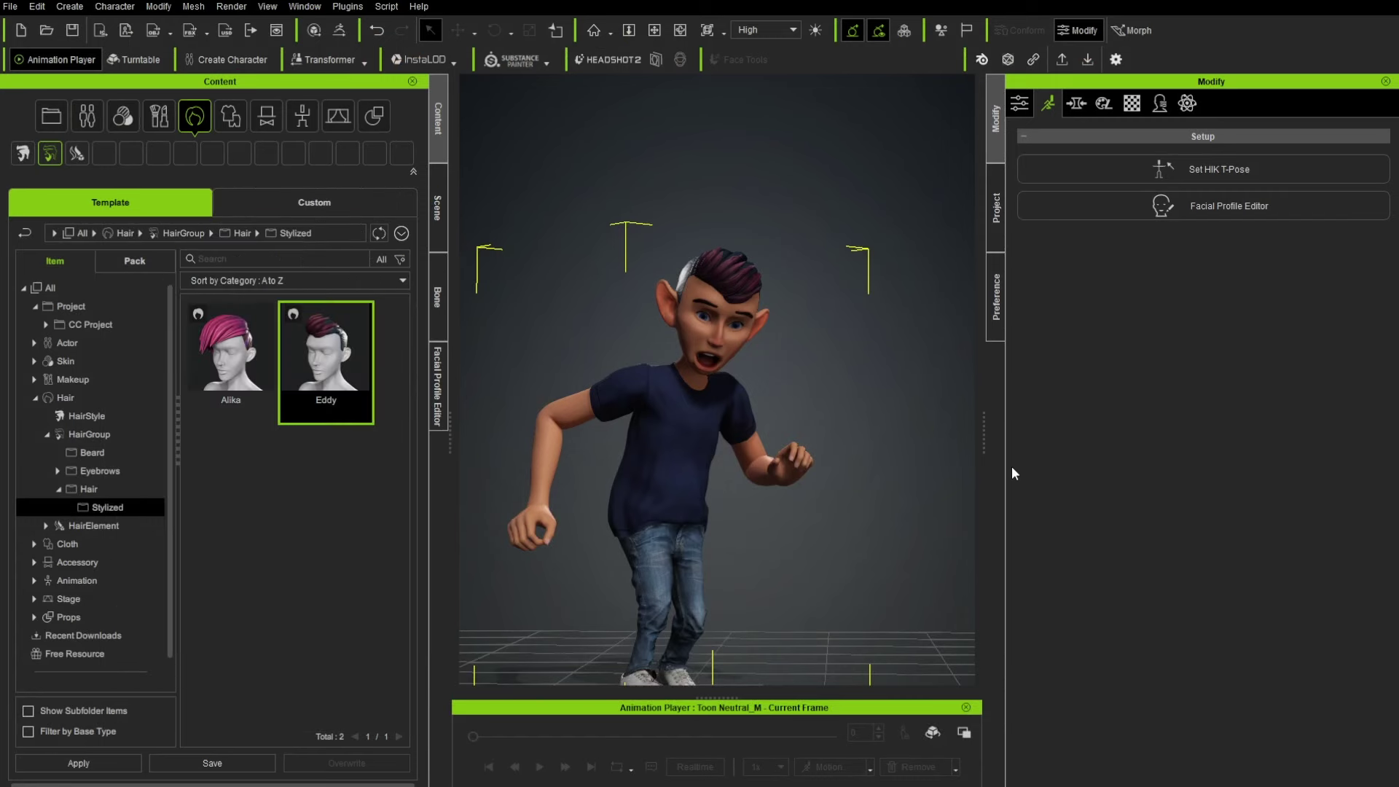
pyautogui.click(12, 8)
pyautogui.click(27, 27)
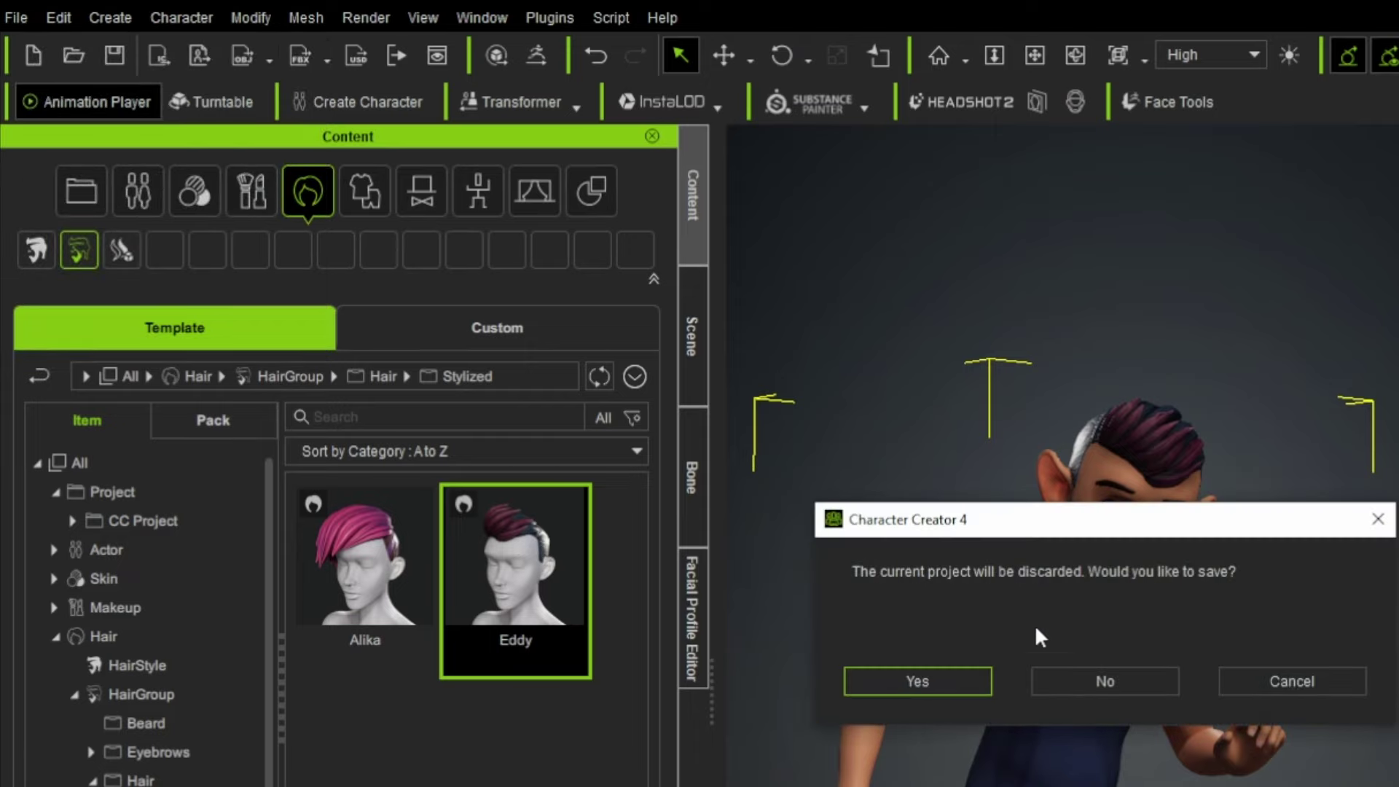
pyautogui.click(725, 423)
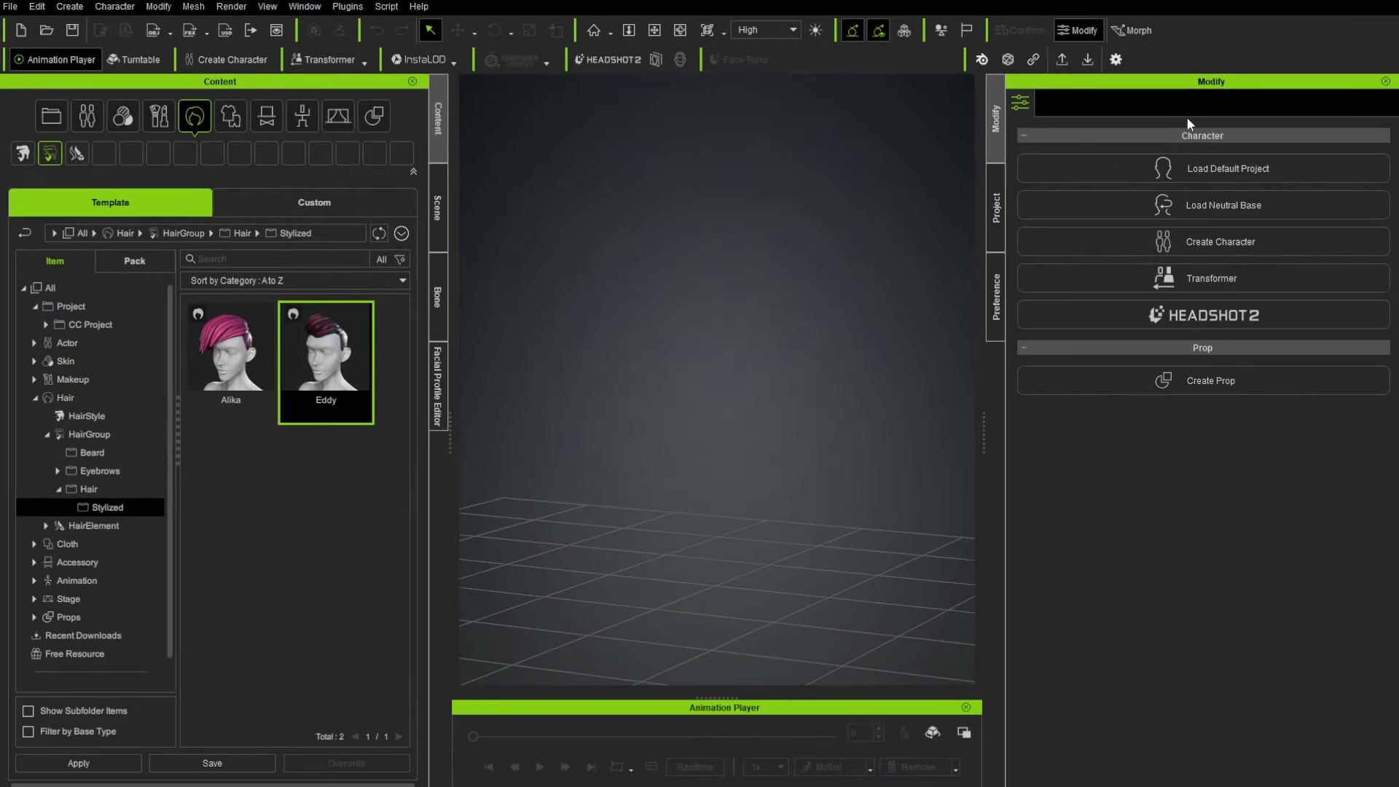
# Step: Load the neutral base character and restore its bind pose
pyautogui.click(1178, 206)
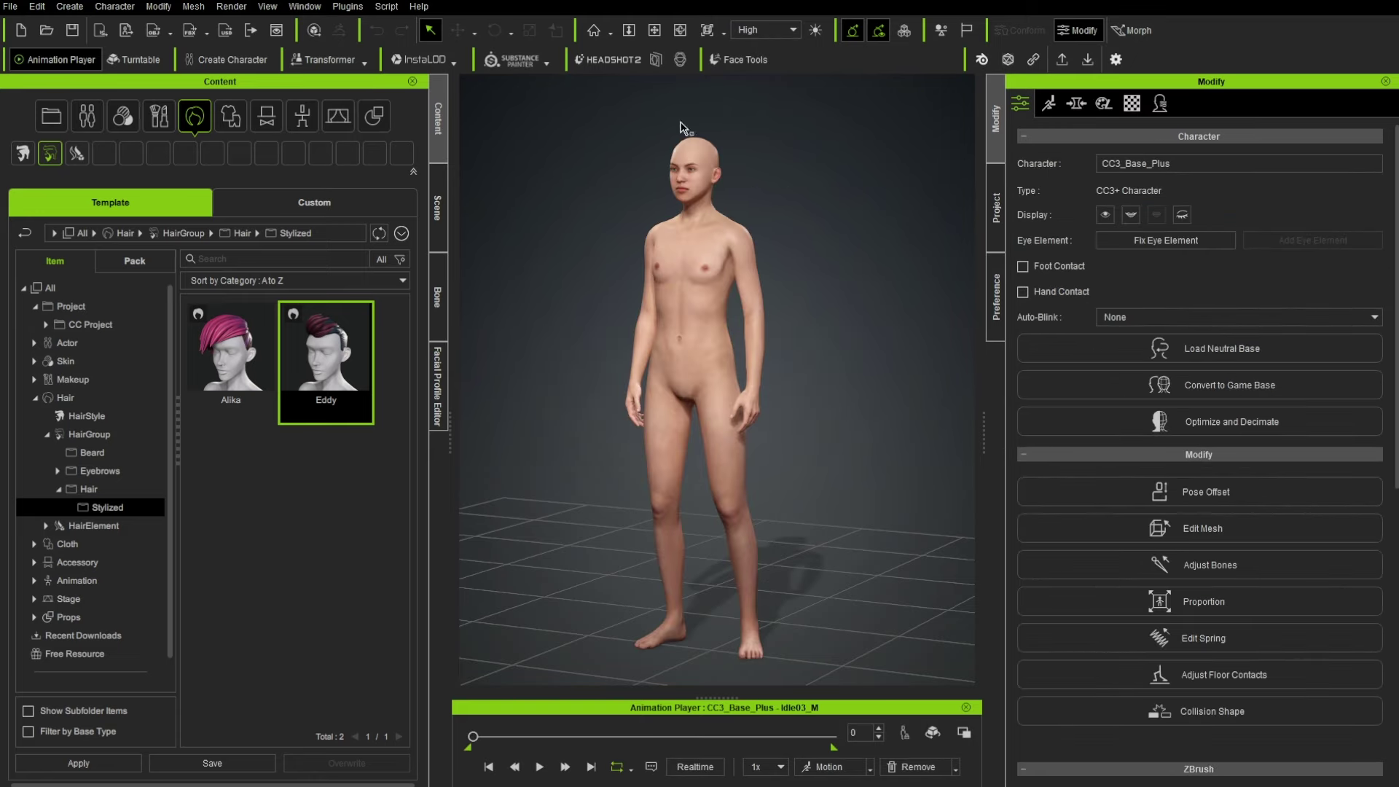
pyautogui.click(917, 766)
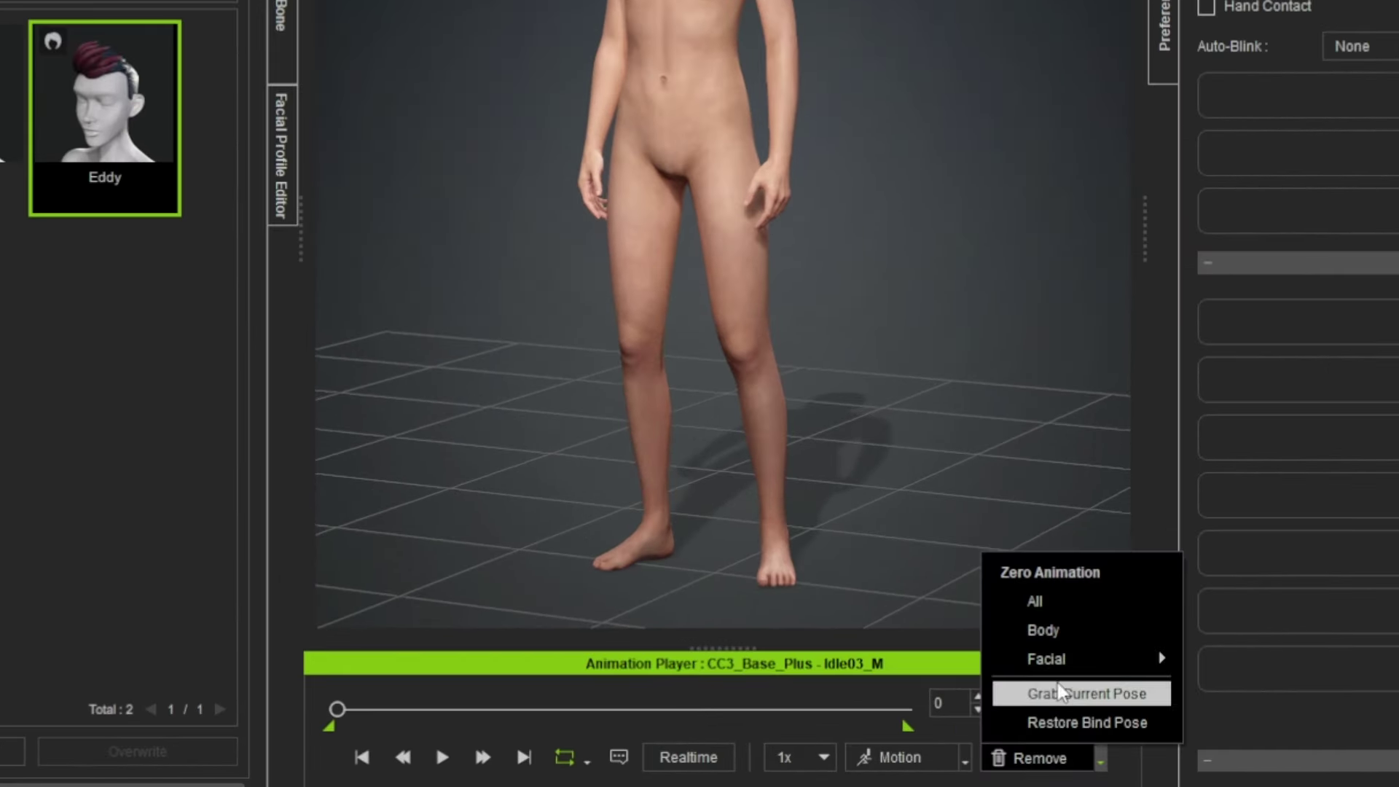
pyautogui.click(1056, 720)
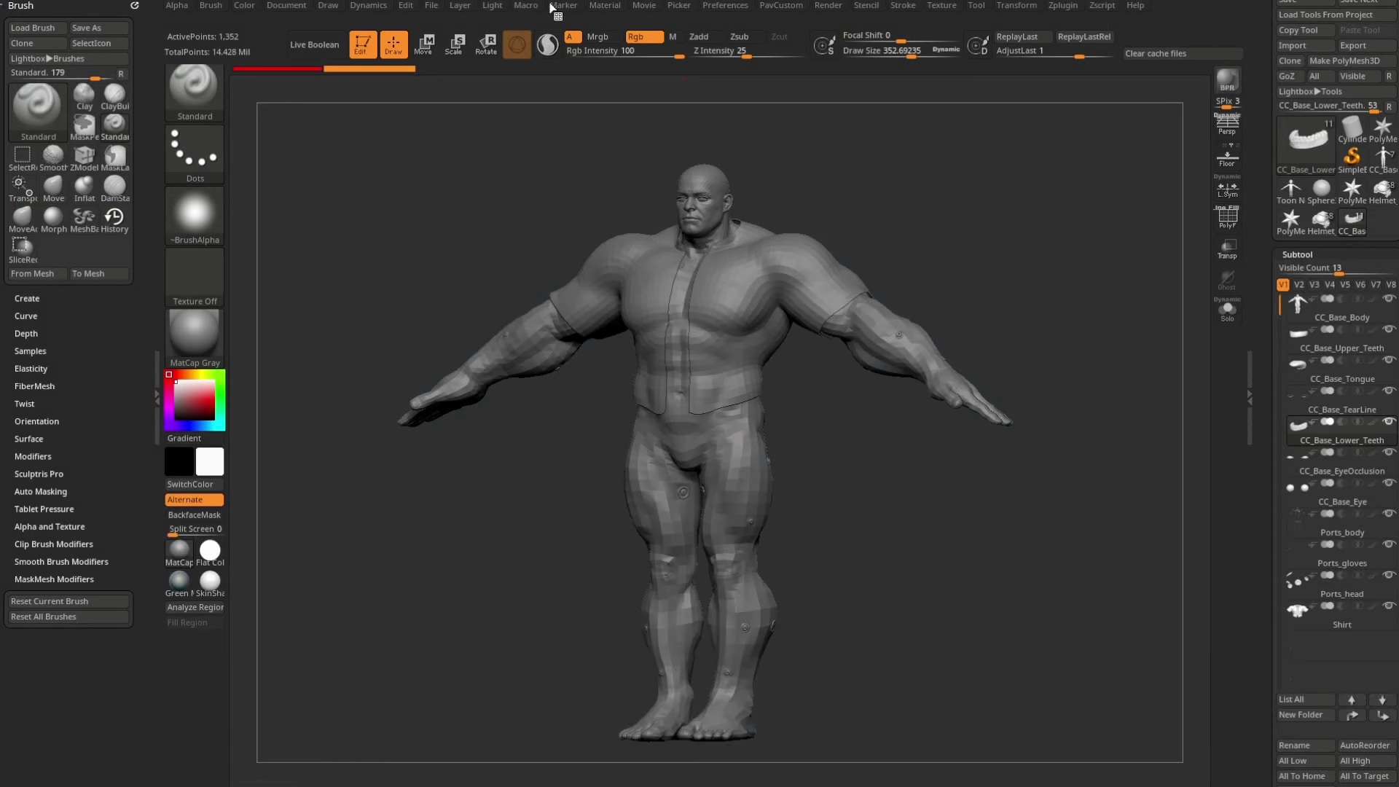
# Step: Clear the GoZ cache files from the ZBrush preferences
pyautogui.click(736, 8)
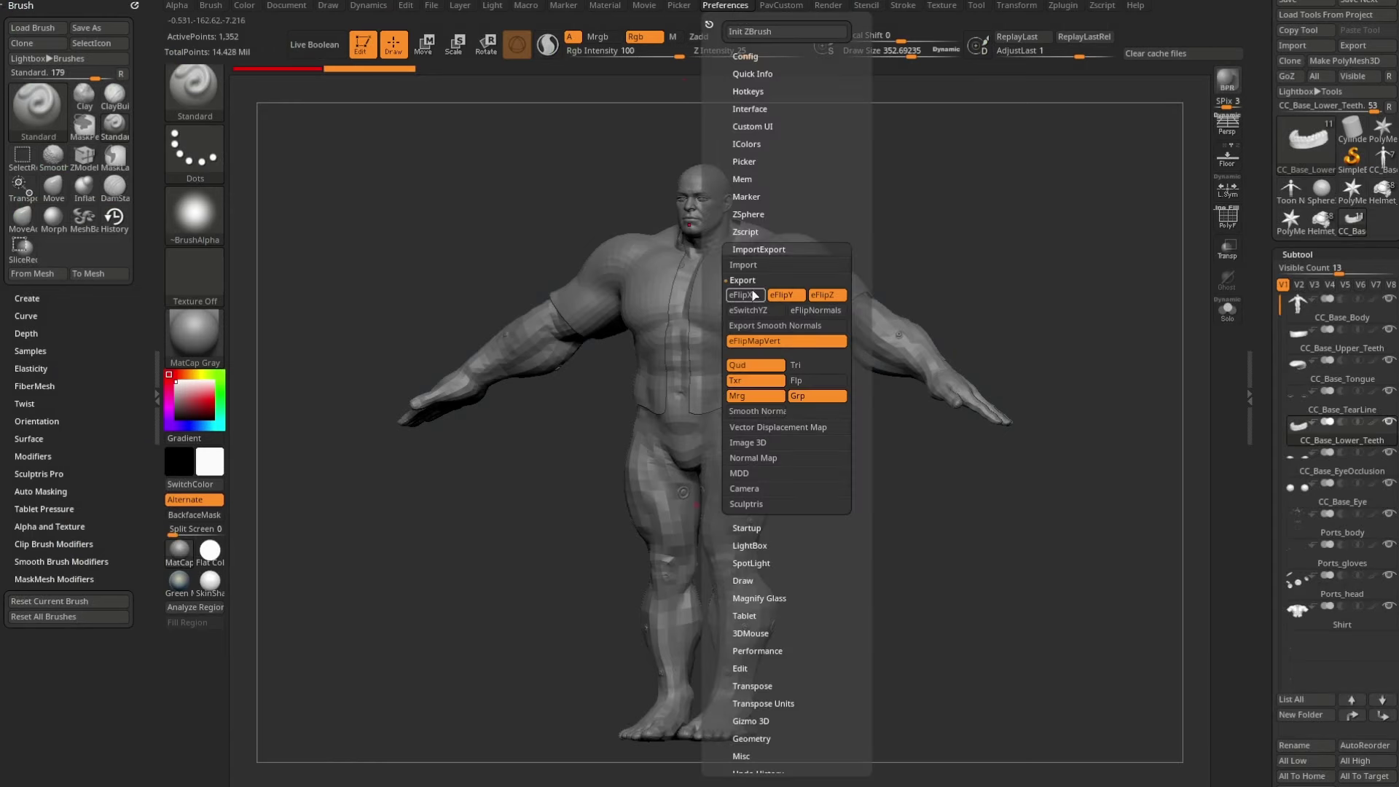
pyautogui.keyDown('shift'); pyautogui.click(747, 248); pyautogui.keyUp('shift')
pyautogui.click(740, 652)
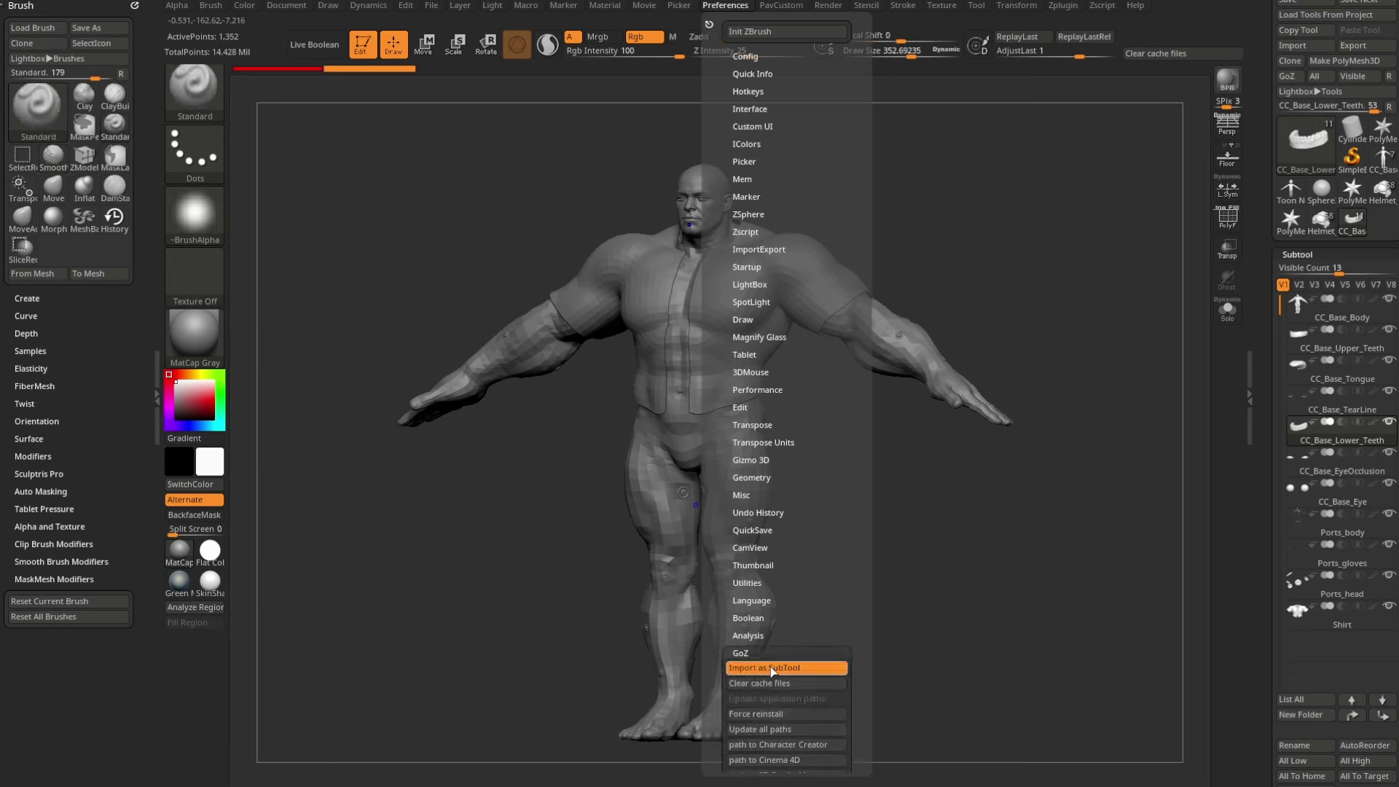
pyautogui.click(738, 683)
pyautogui.click(621, 316)
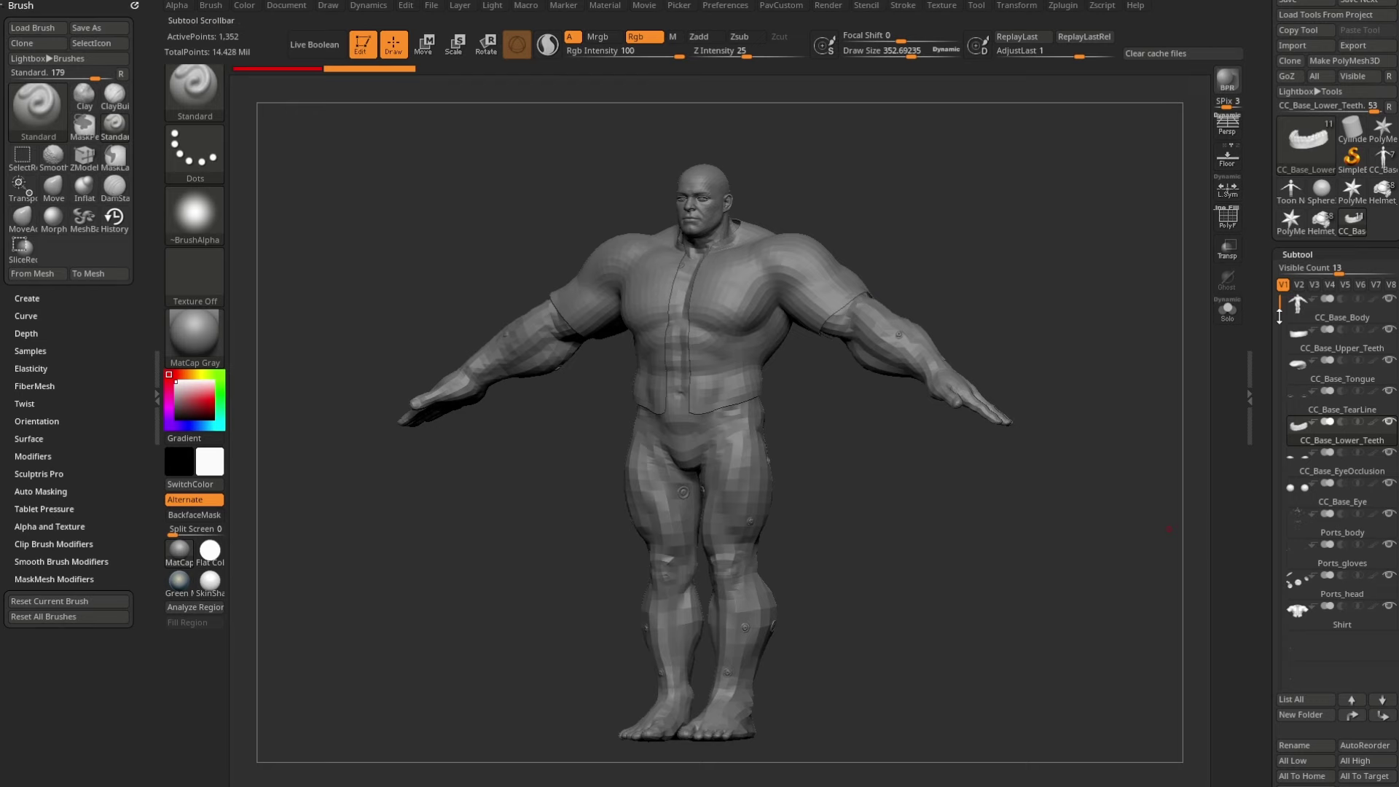
# Step: Send all subtools to Character Creator through GoZ, updating the base meshes in A-Pose and creating the Shirt and Ports meshes as cloth
pyautogui.scroll(2, 1263, 254)
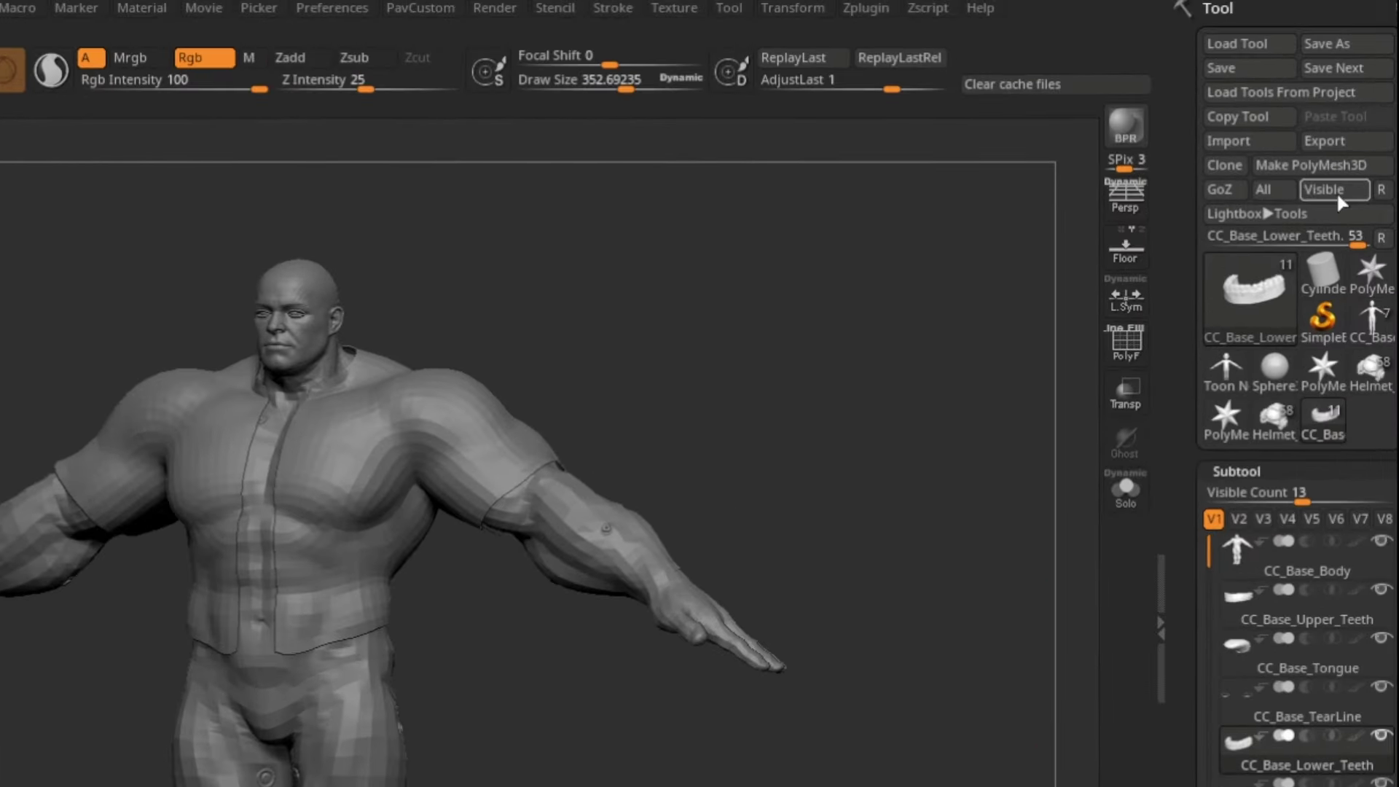
pyautogui.click(1271, 196)
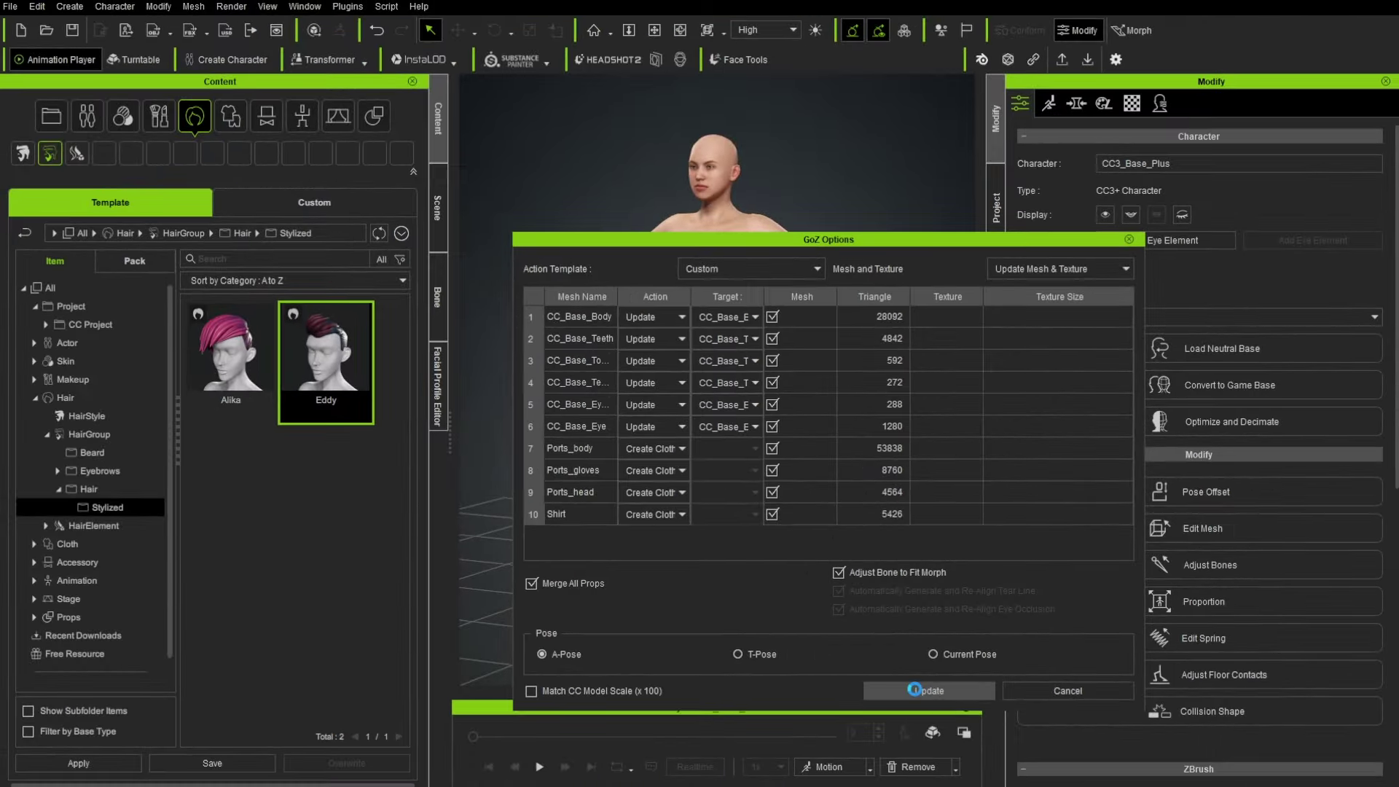
pyautogui.click(893, 738)
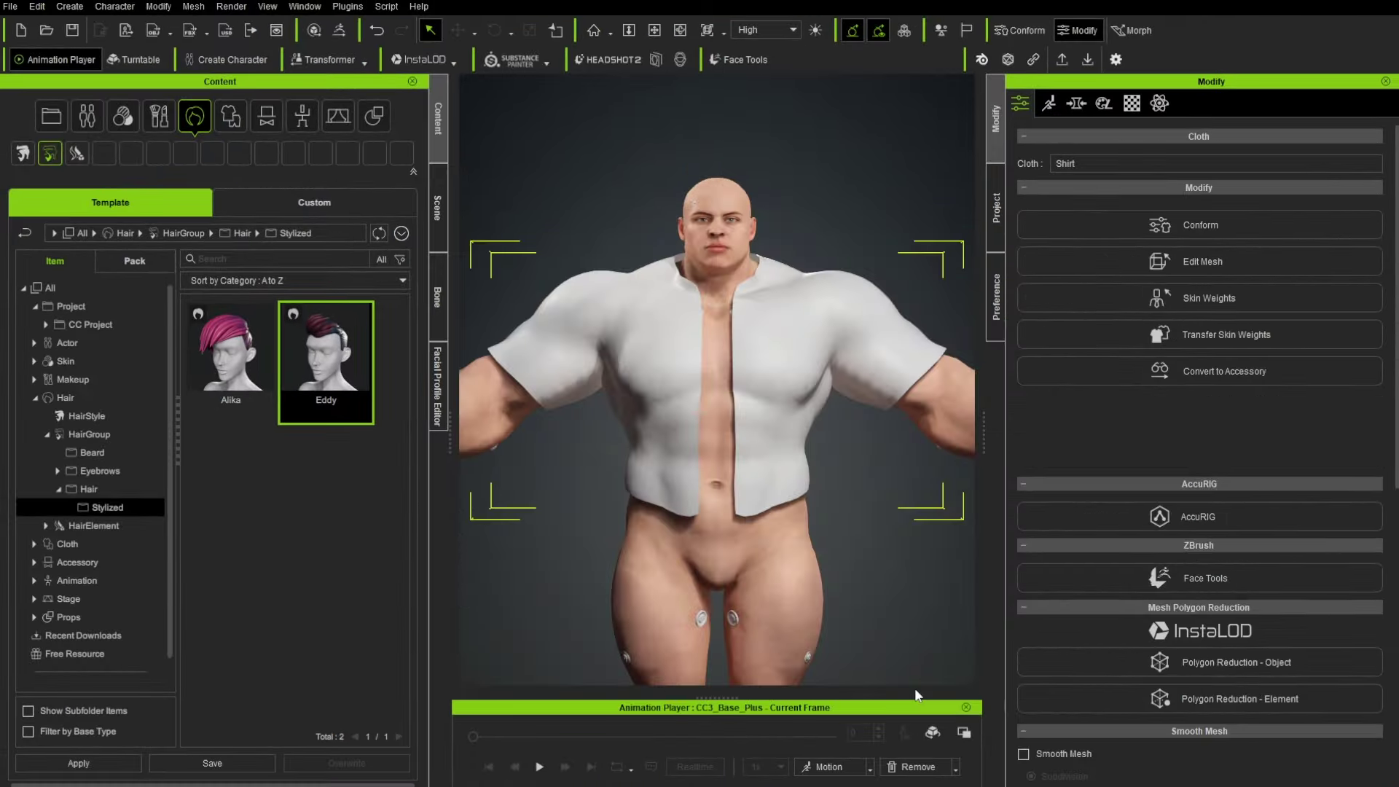
# Step: Inspect the transferred character from several angles and select Ports_head, Ports_gloves, Ports_body and Shirt in turn in the scene
pyautogui.keyDown('alt'); pyautogui.moveTo(830, 390); pyautogui.dragTo(837, 510, button='right'); pyautogui.keyUp('alt')
pyautogui.keyDown('alt'); pyautogui.moveTo(838, 510); pyautogui.dragTo(855, 415, button='middle'); pyautogui.keyUp('alt')
pyautogui.keyDown('alt'); pyautogui.moveTo(855, 415); pyautogui.dragTo(689, 322); pyautogui.keyUp('alt')
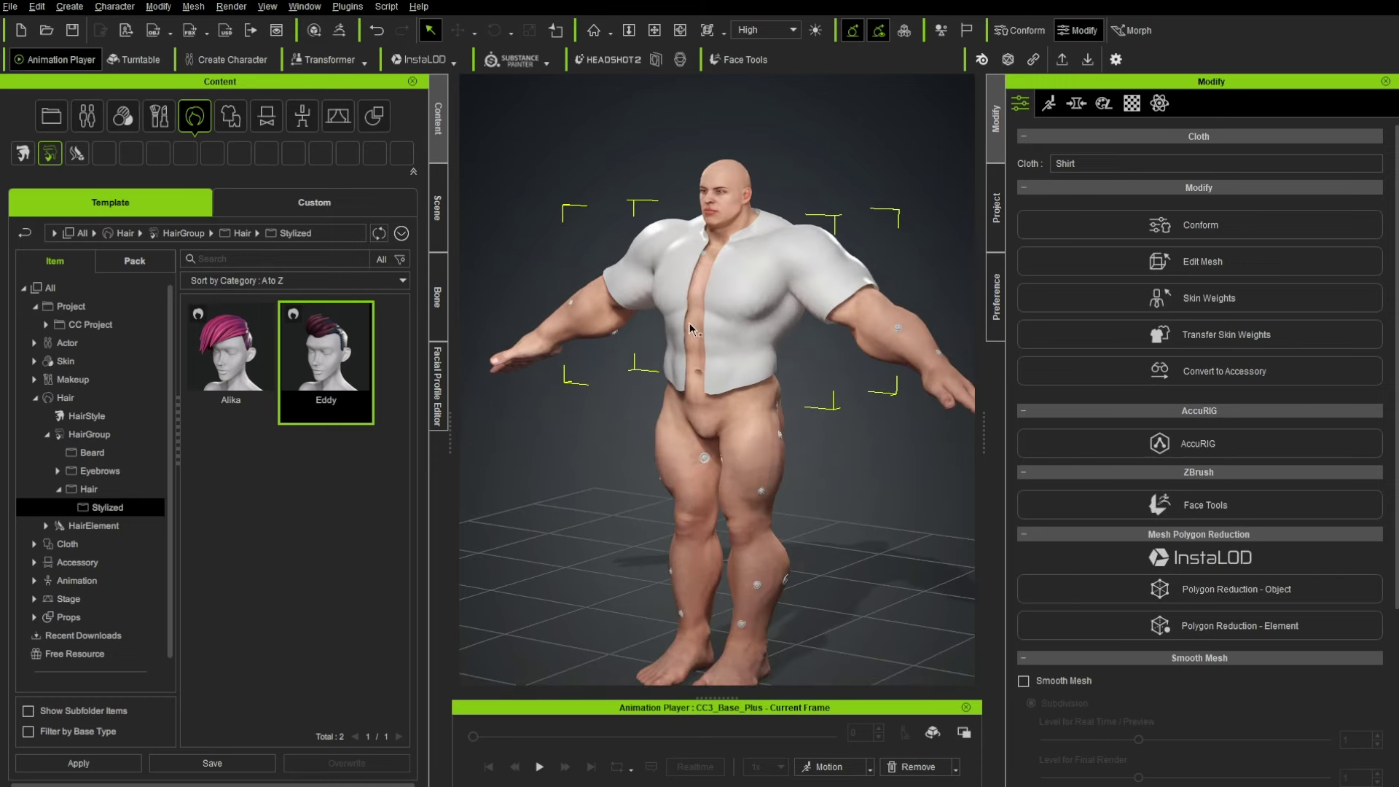
pyautogui.moveTo(856, 430)
pyautogui.mouseDown(button='right')
pyautogui.moveTo(729, 437)
pyautogui.moveTo(874, 444)
pyautogui.mouseUp(button='right')
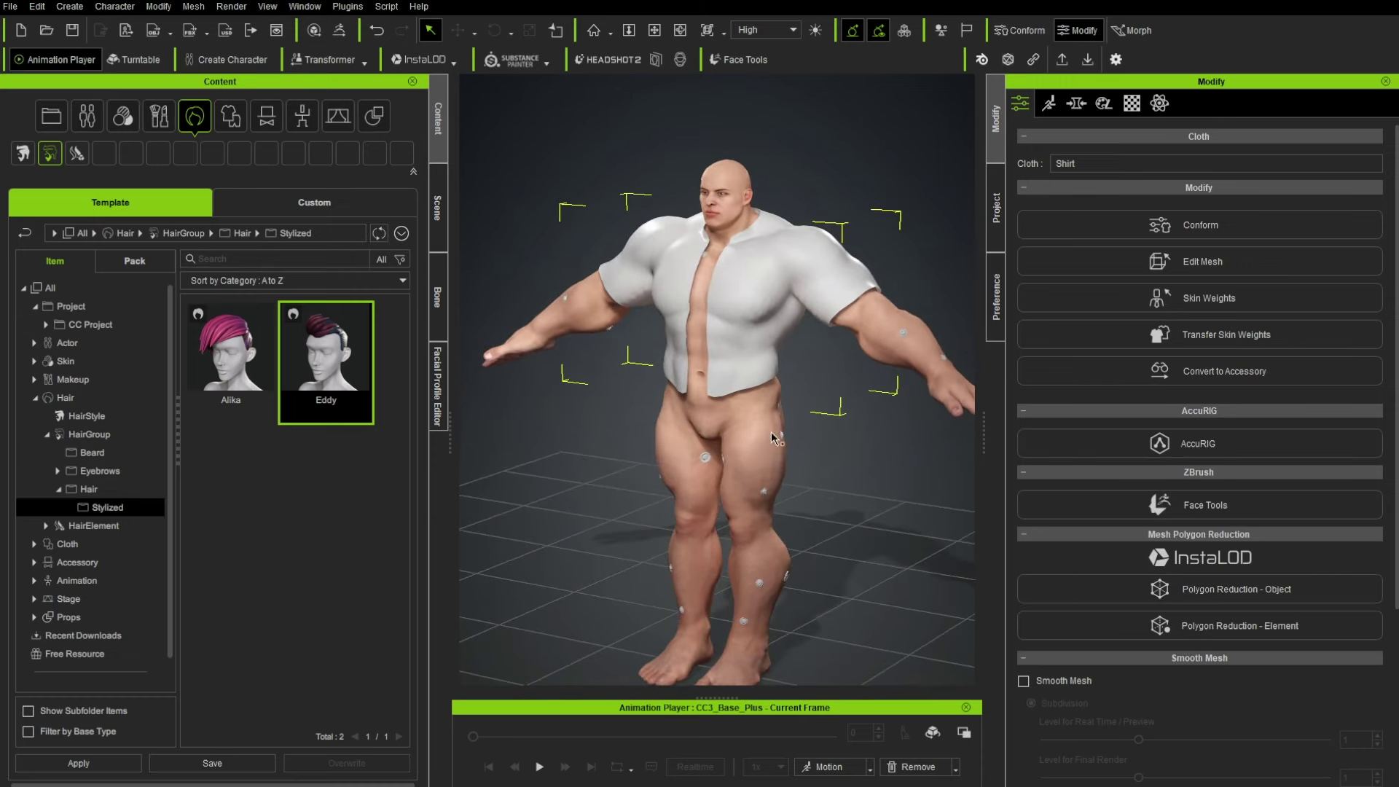
pyautogui.moveTo(770, 431); pyautogui.dragTo(758, 296, button='right')
pyautogui.click(436, 188)
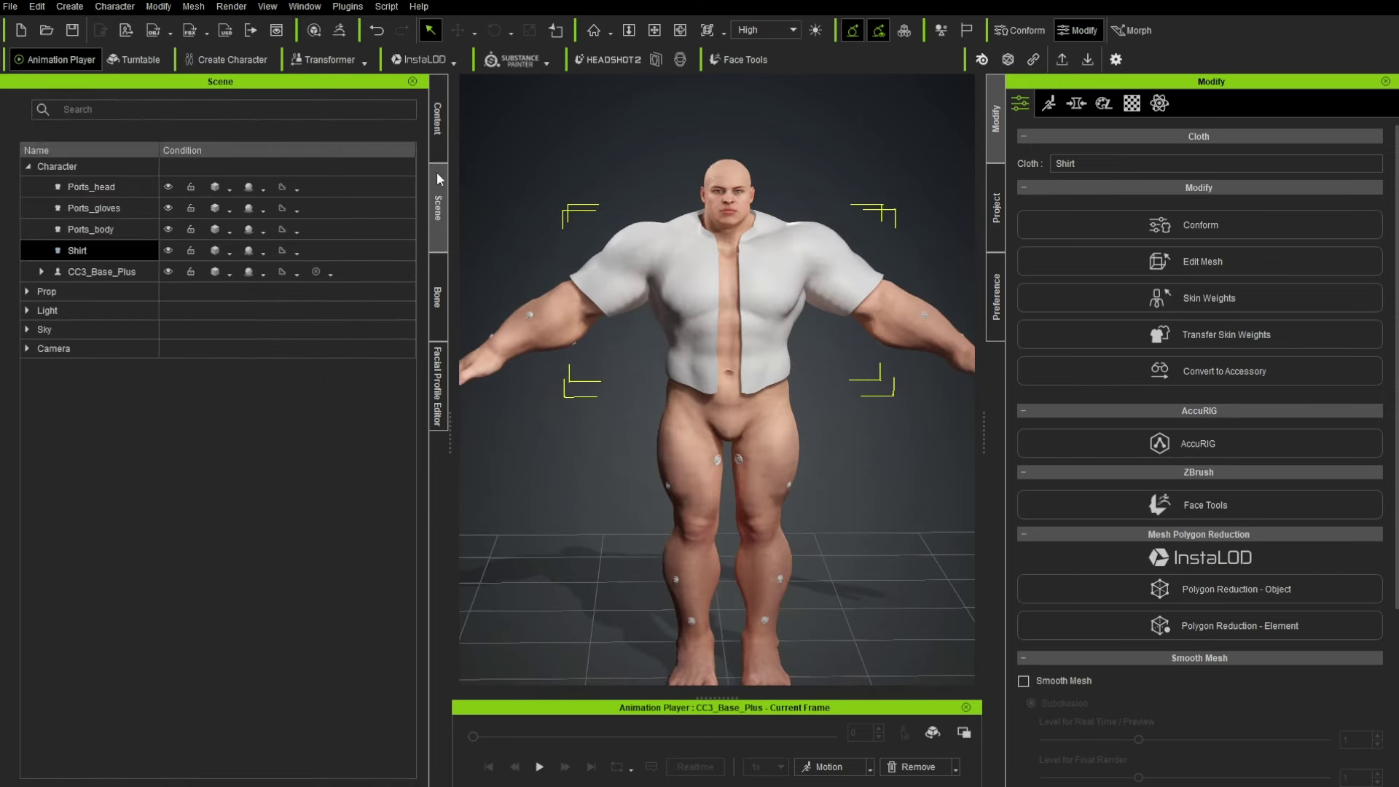
pyautogui.click(120, 187)
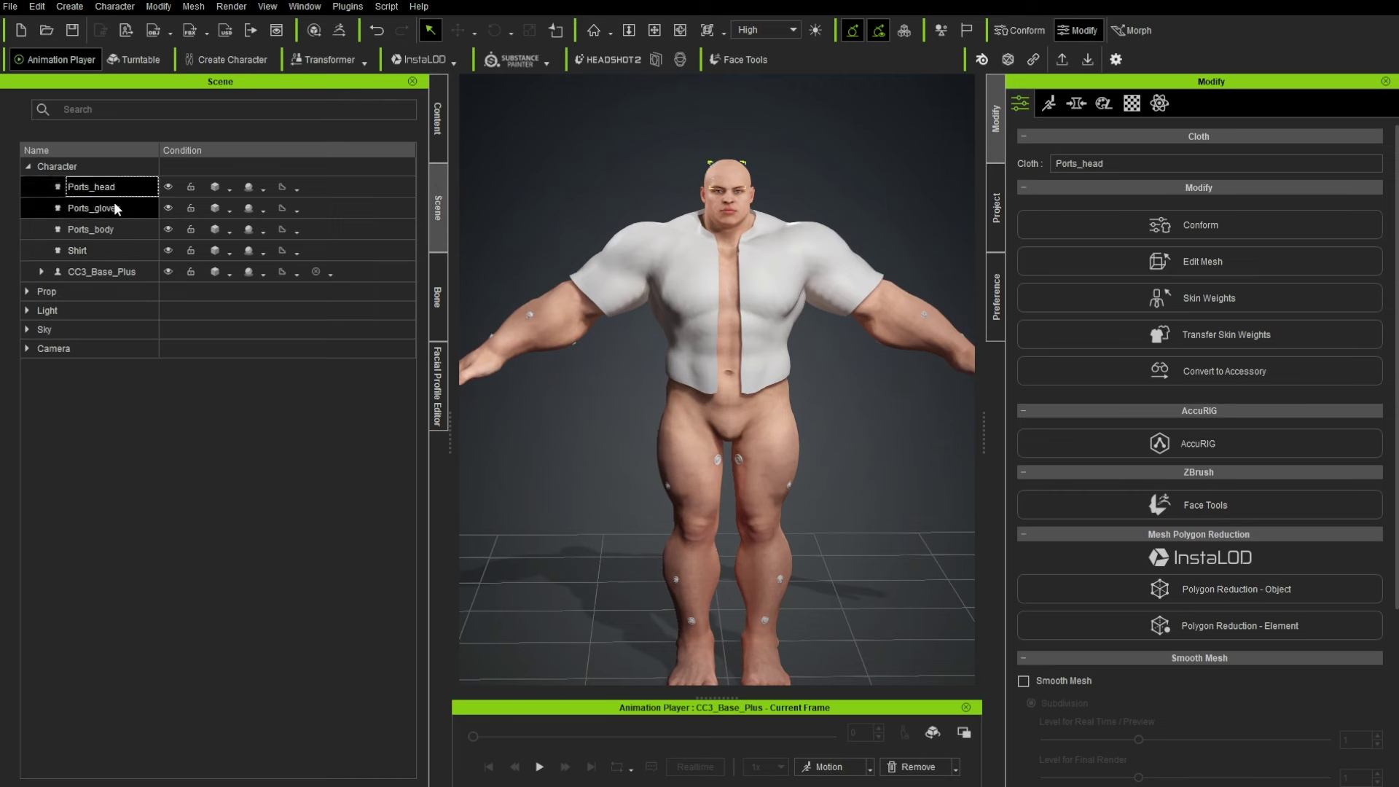
pyautogui.click(114, 207)
pyautogui.click(115, 229)
pyautogui.click(88, 252)
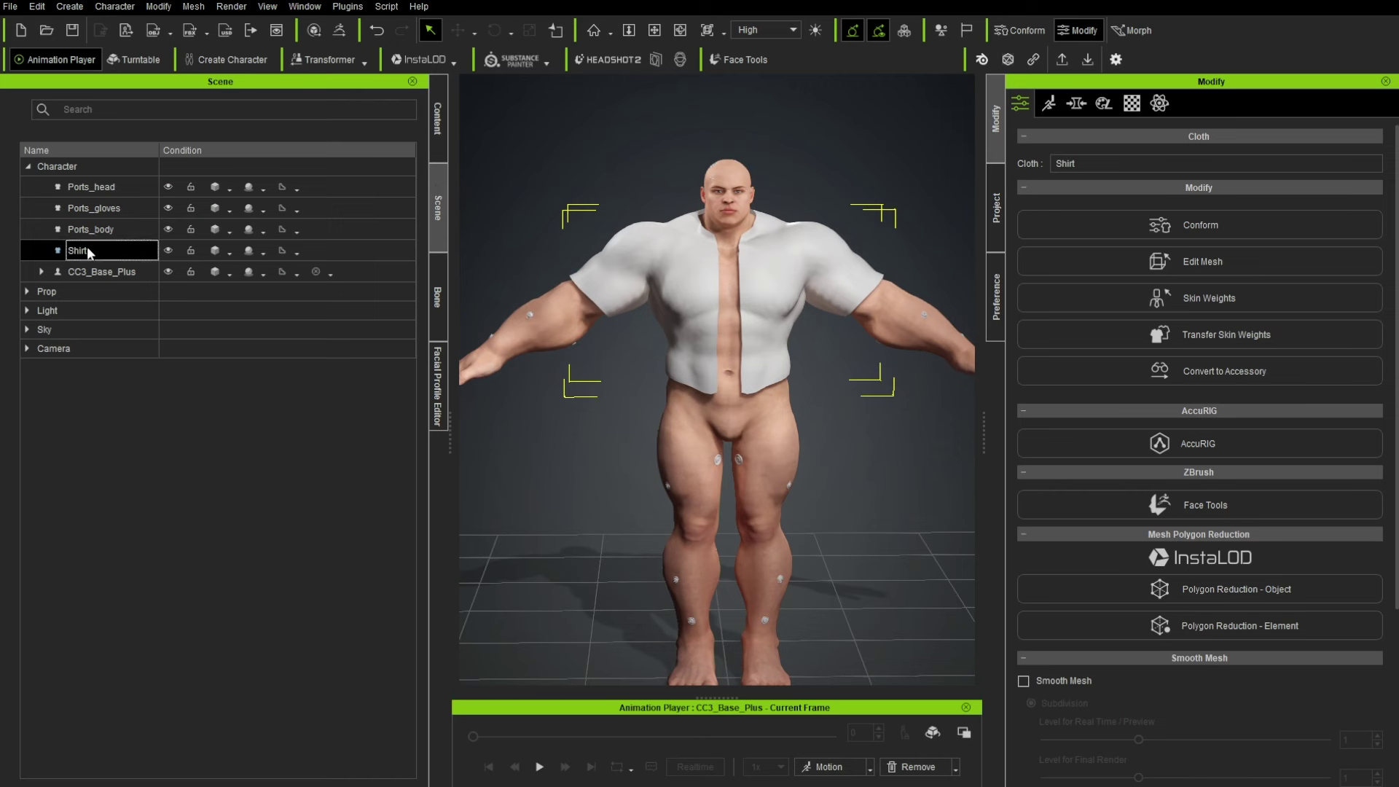
pyautogui.moveTo(766, 427); pyautogui.dragTo(776, 378, button='middle')
pyautogui.moveTo(775, 377); pyautogui.dragTo(743, 389, button='right')
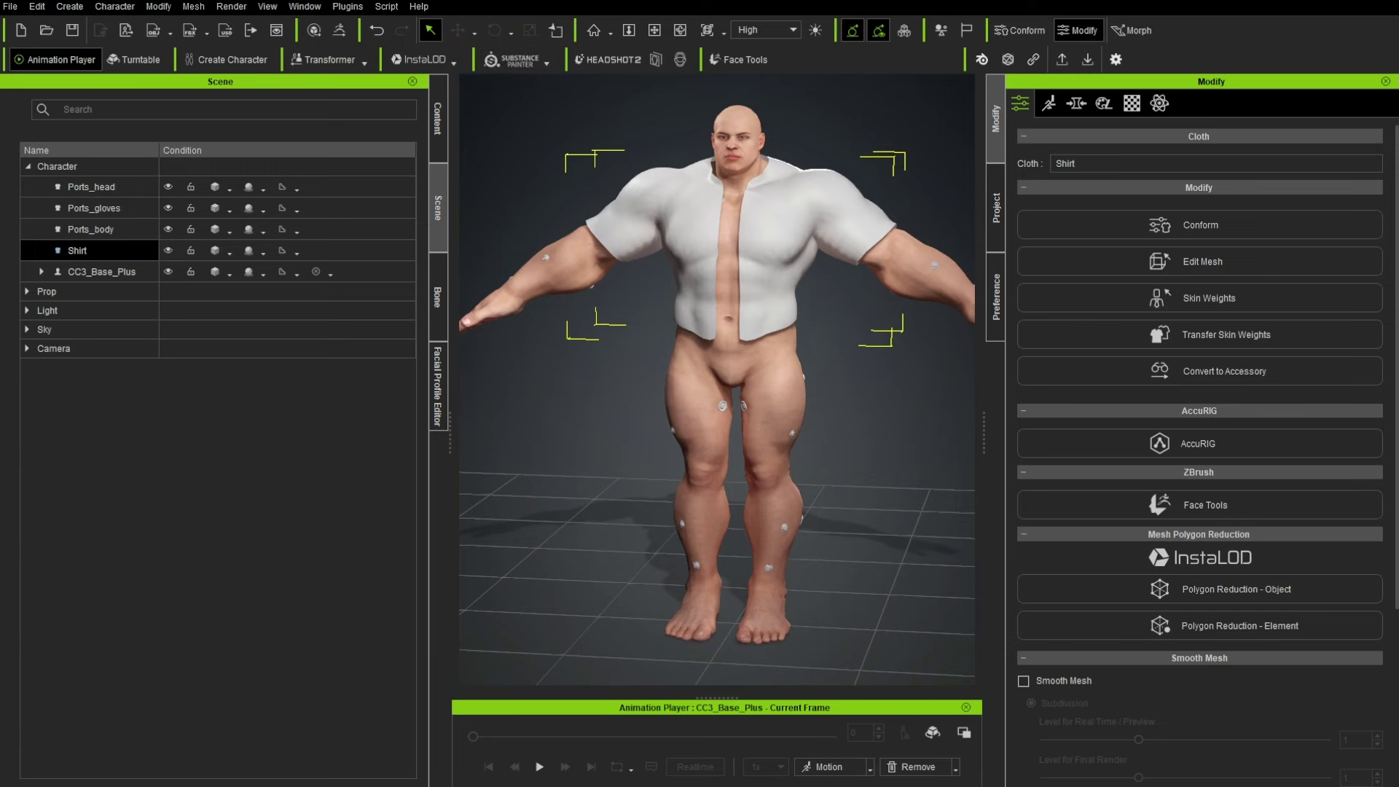
# Step: Switch to the browser to view the channel's Reallusion Character Creator playlists and return to Character Creator
pyautogui.moveTo(911, 786); pyautogui.dragTo(977, 28)
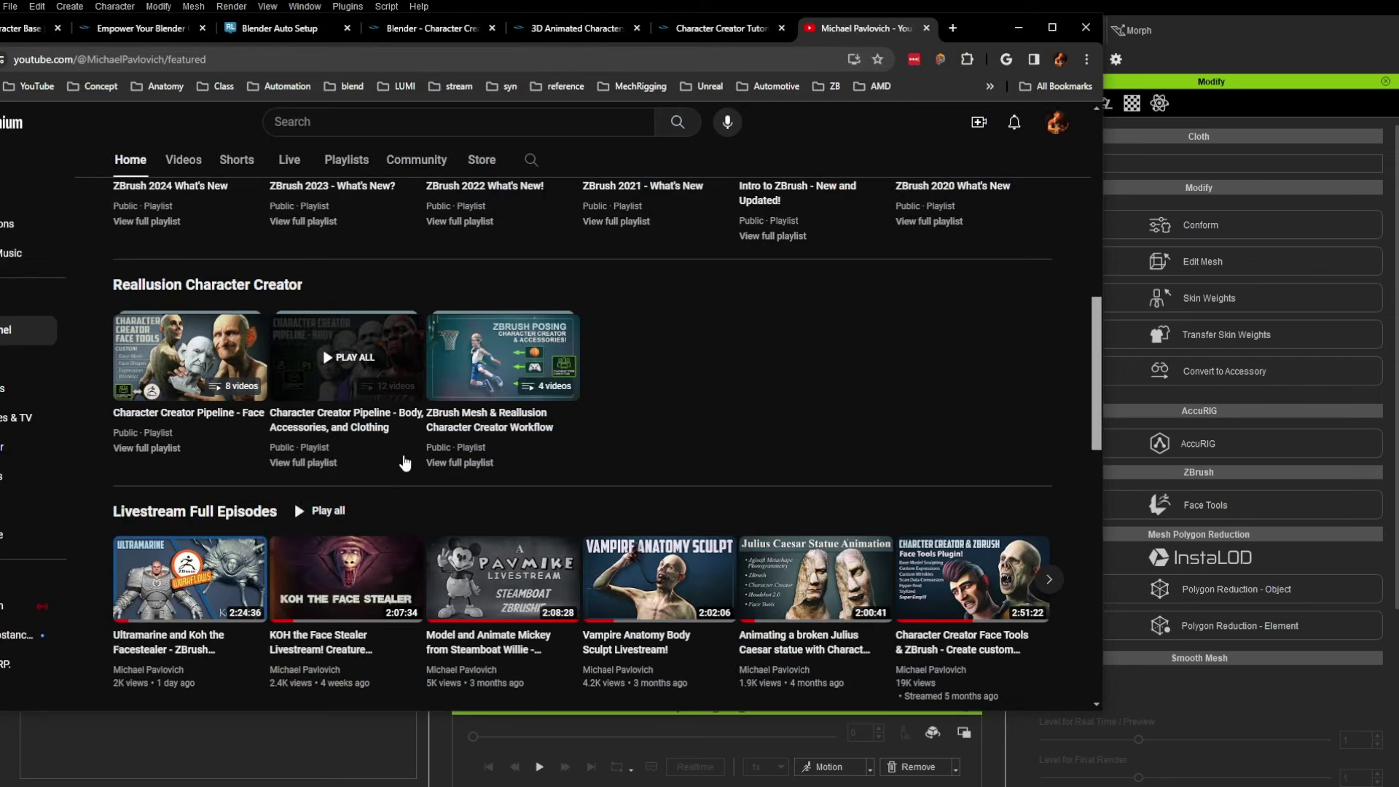
pyautogui.hotkey('alt', 'Tab')
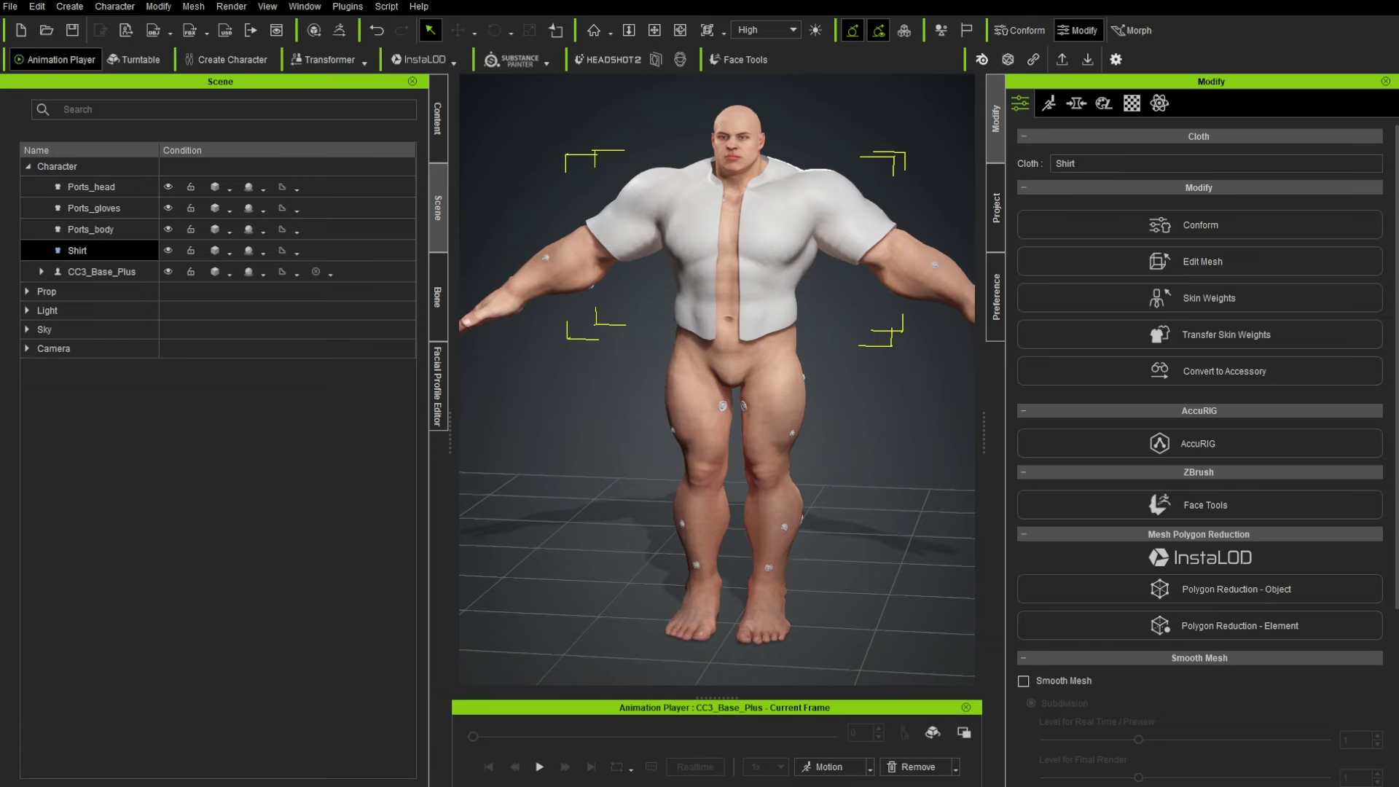
# Step: Apply the SpinAround_F soft physics motion to the character and play it to check how the body and shirt deform
pyautogui.moveTo(751, 335); pyautogui.dragTo(723, 470, button='middle')
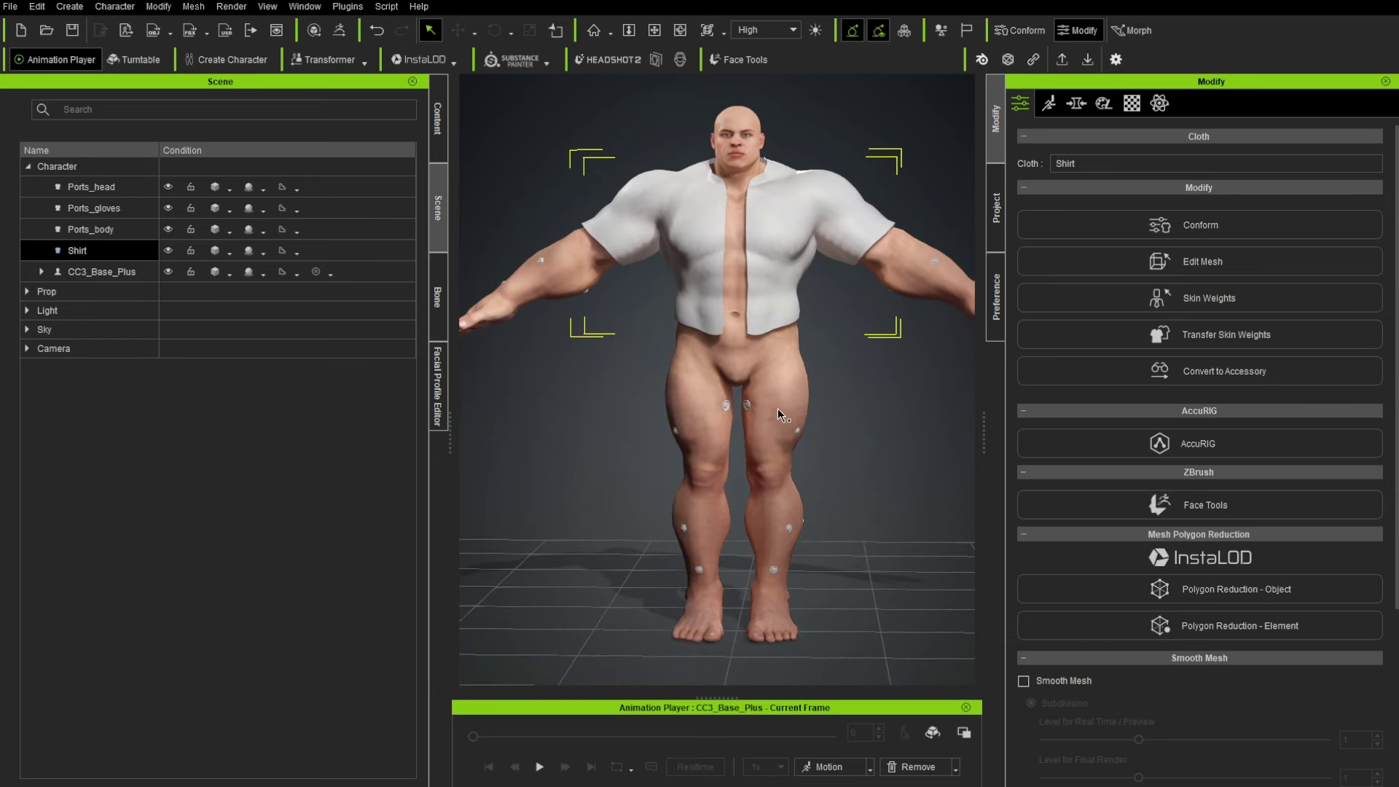
pyautogui.moveTo(784, 369); pyautogui.dragTo(775, 400, button='middle')
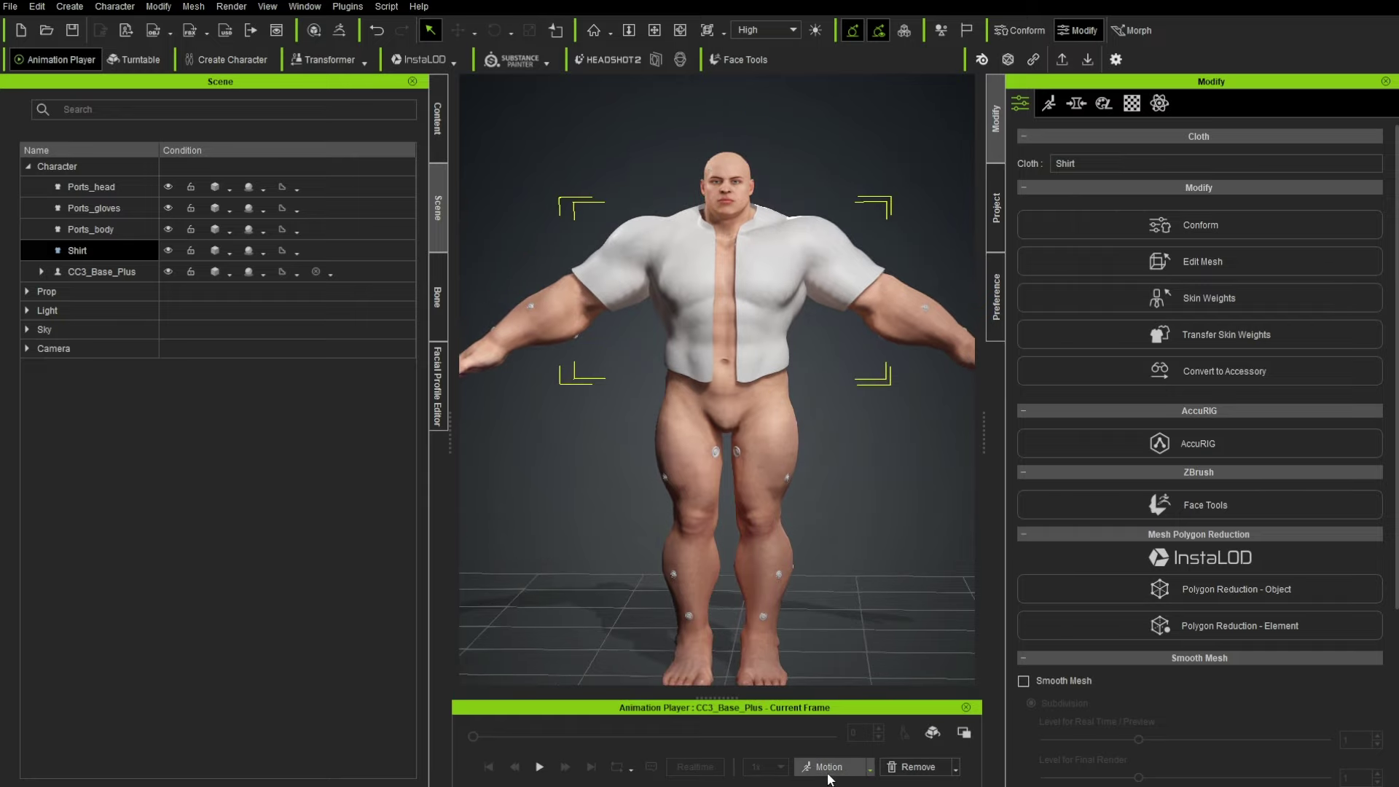
pyautogui.click(869, 768)
pyautogui.moveTo(862, 705)
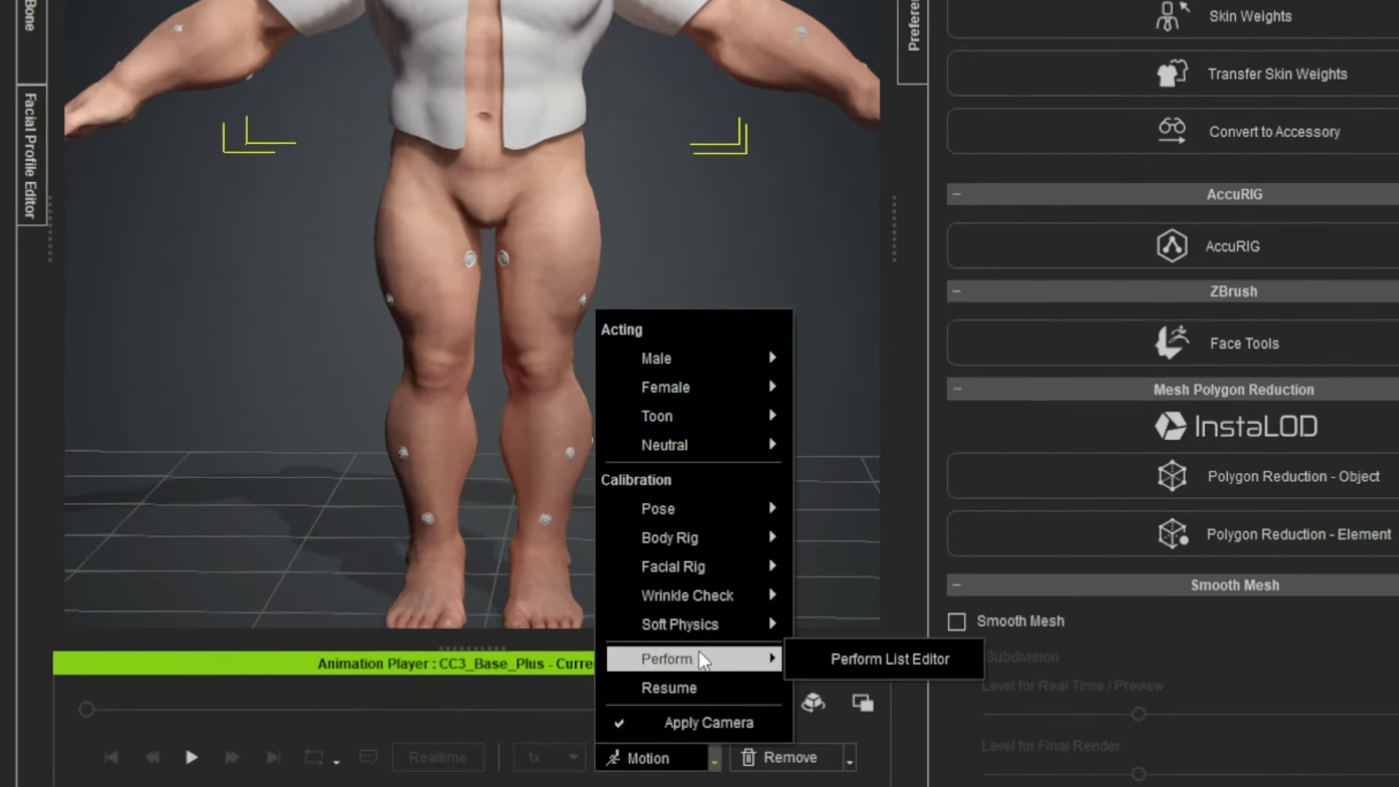
pyautogui.moveTo(680, 624)
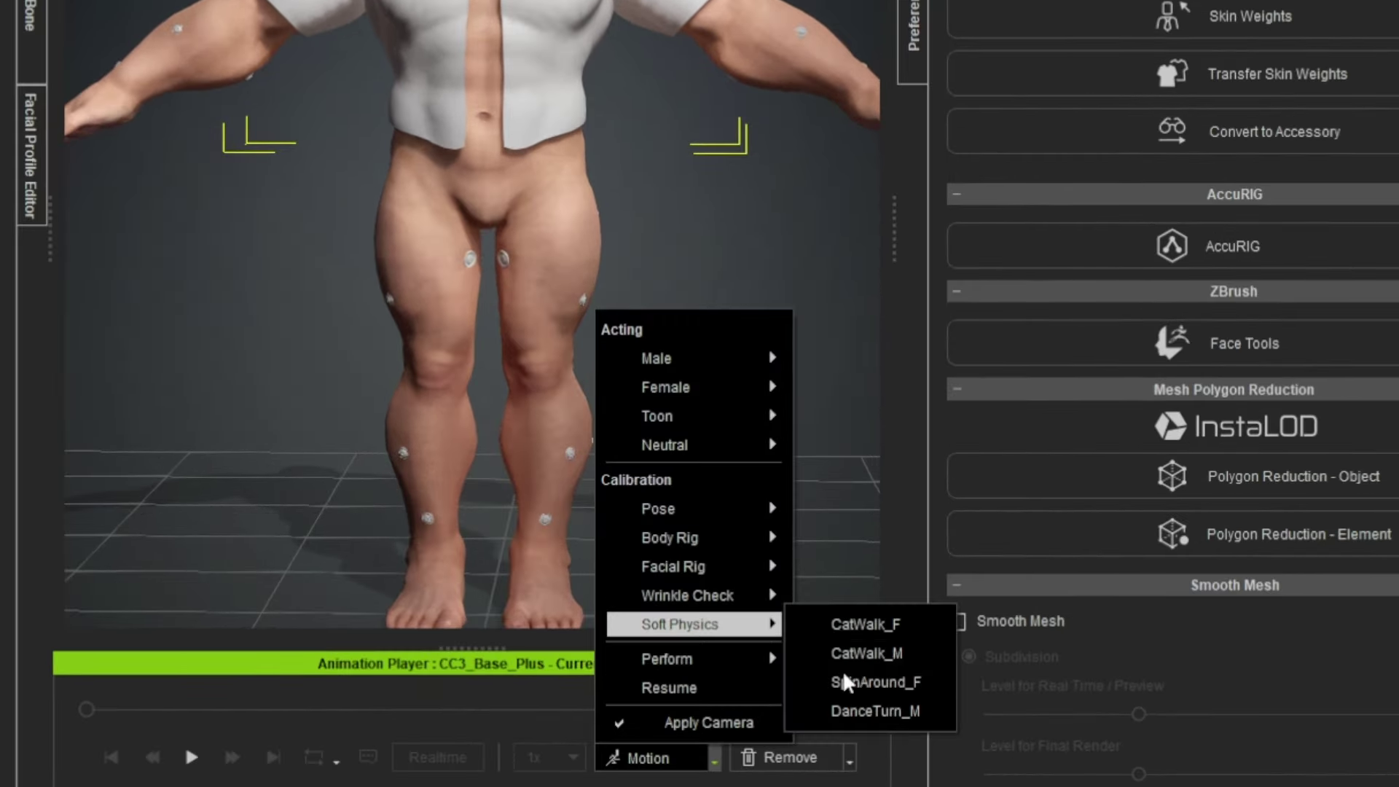
pyautogui.click(860, 678)
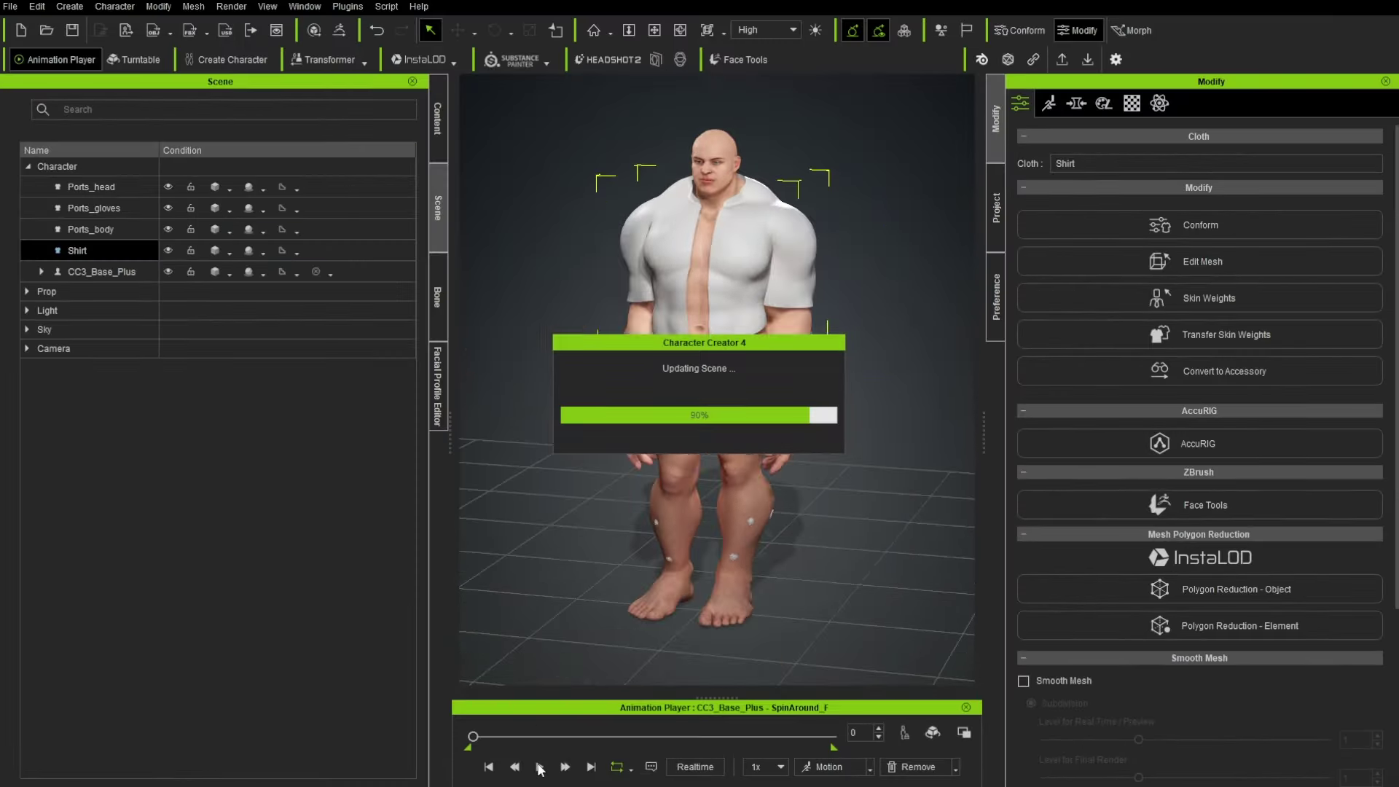
pyautogui.click(539, 767)
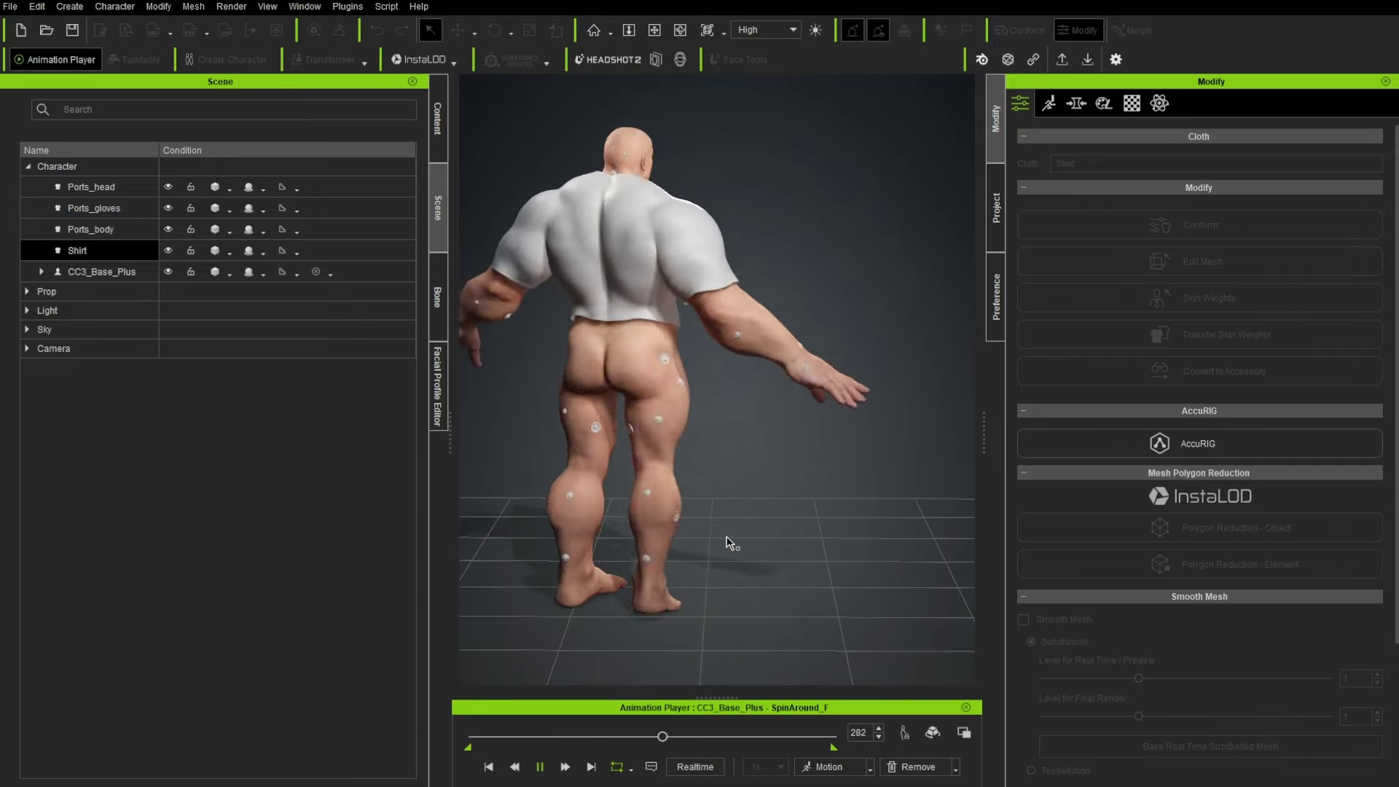
pyautogui.click(539, 766)
# Step: Select the Std_Skin_Head material of the CC3_Base_Plus character for editing
pyautogui.scroll(3, 788, 313)
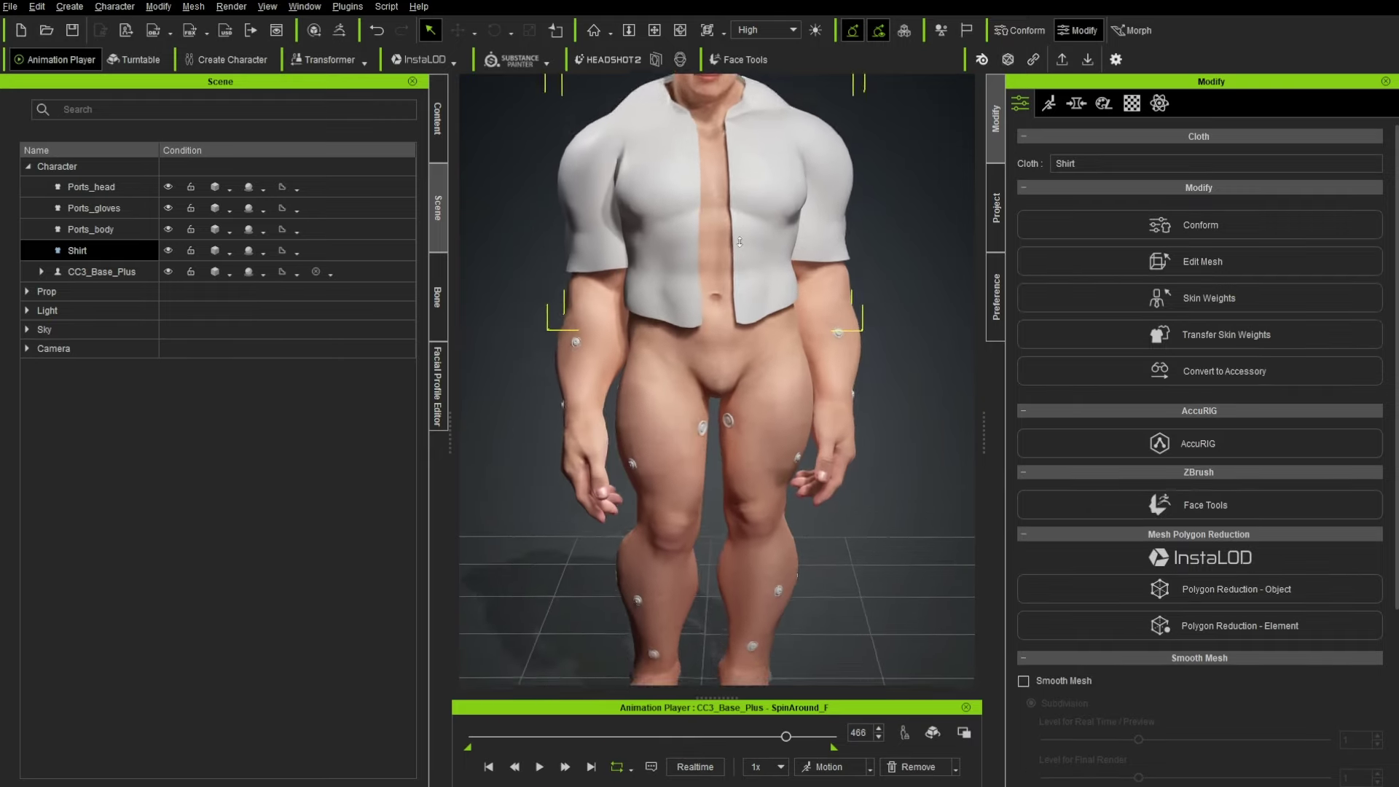
pyautogui.moveTo(721, 160); pyautogui.dragTo(756, 412, button='middle')
pyautogui.scroll(6, 756, 411)
pyautogui.moveTo(667, 356); pyautogui.dragTo(737, 352, button='middle')
pyautogui.scroll(2, 737, 352)
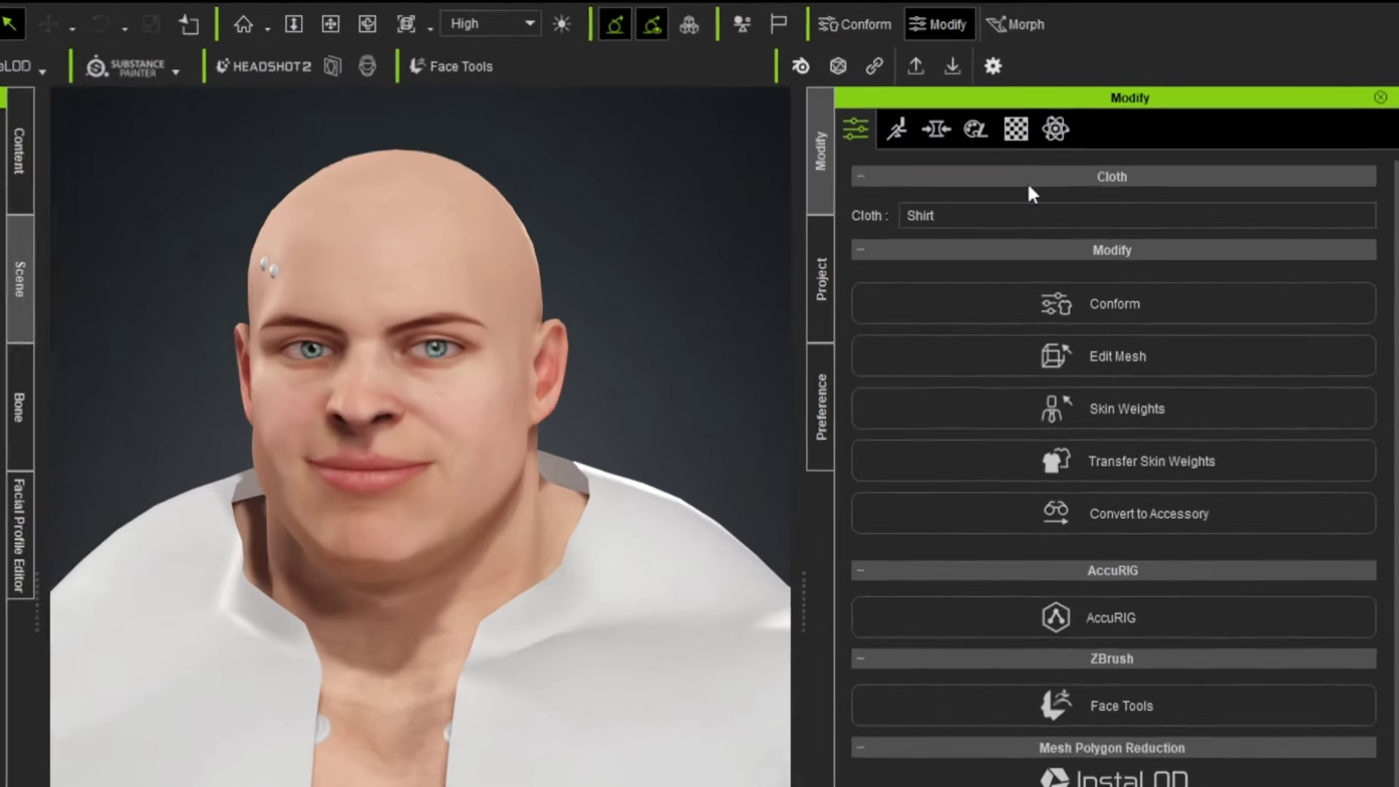
pyautogui.click(1132, 102)
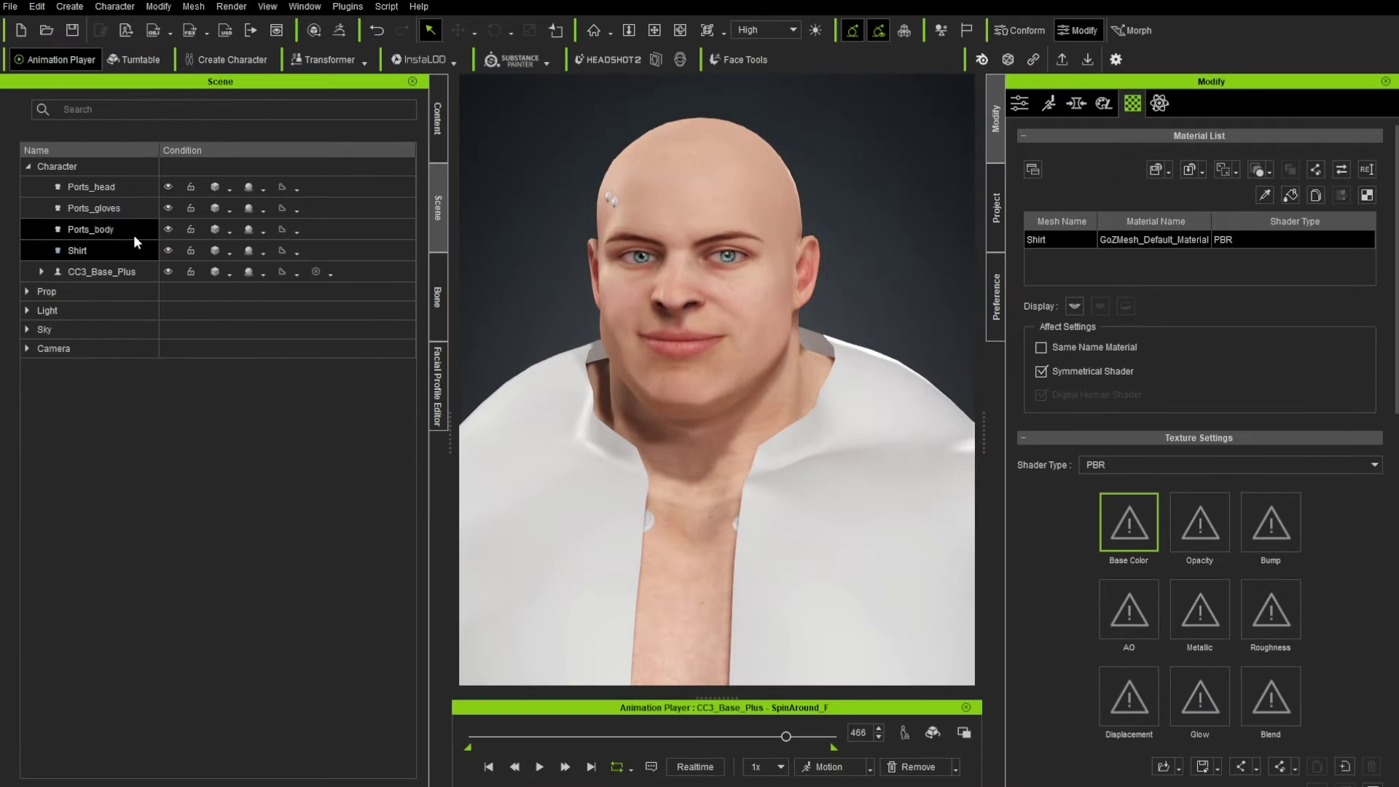
pyautogui.click(76, 273)
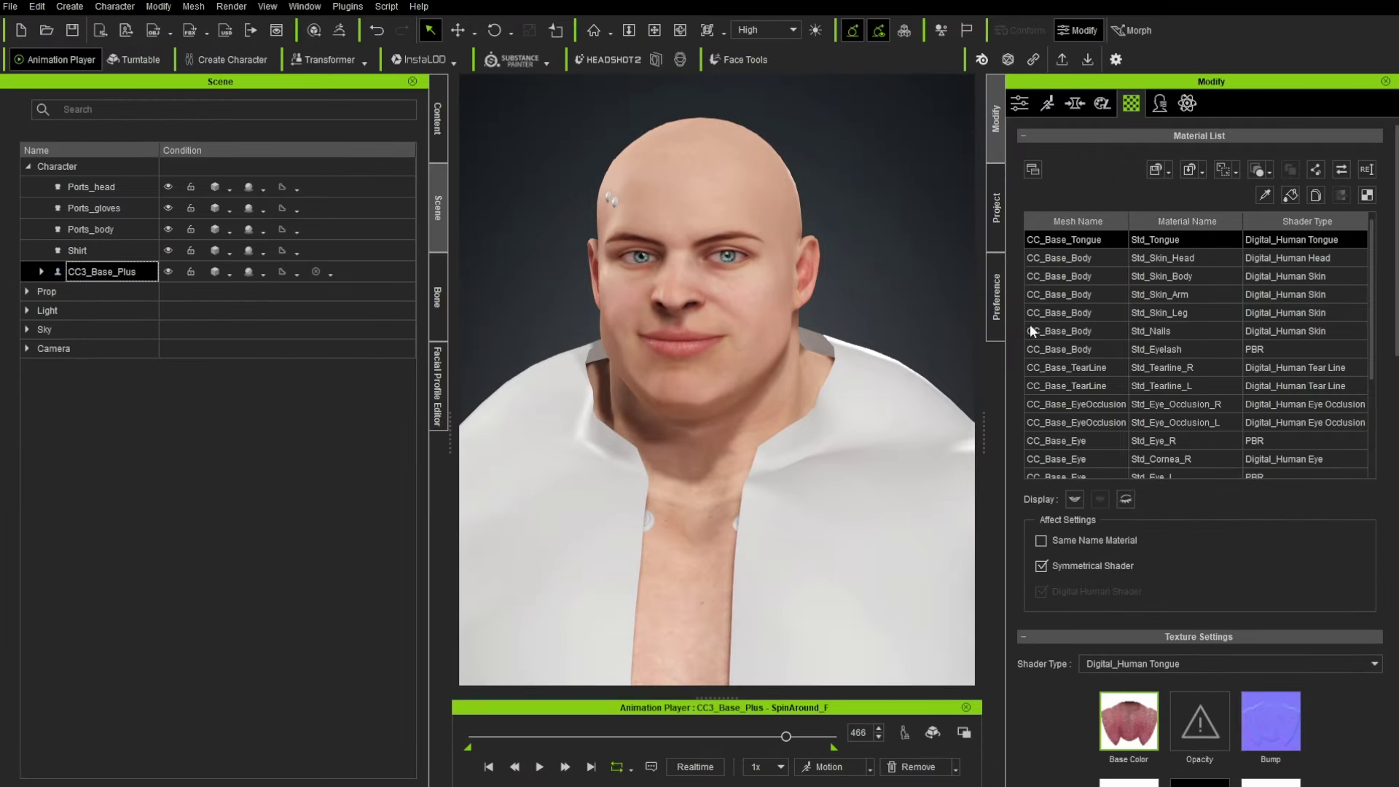
pyautogui.click(1133, 260)
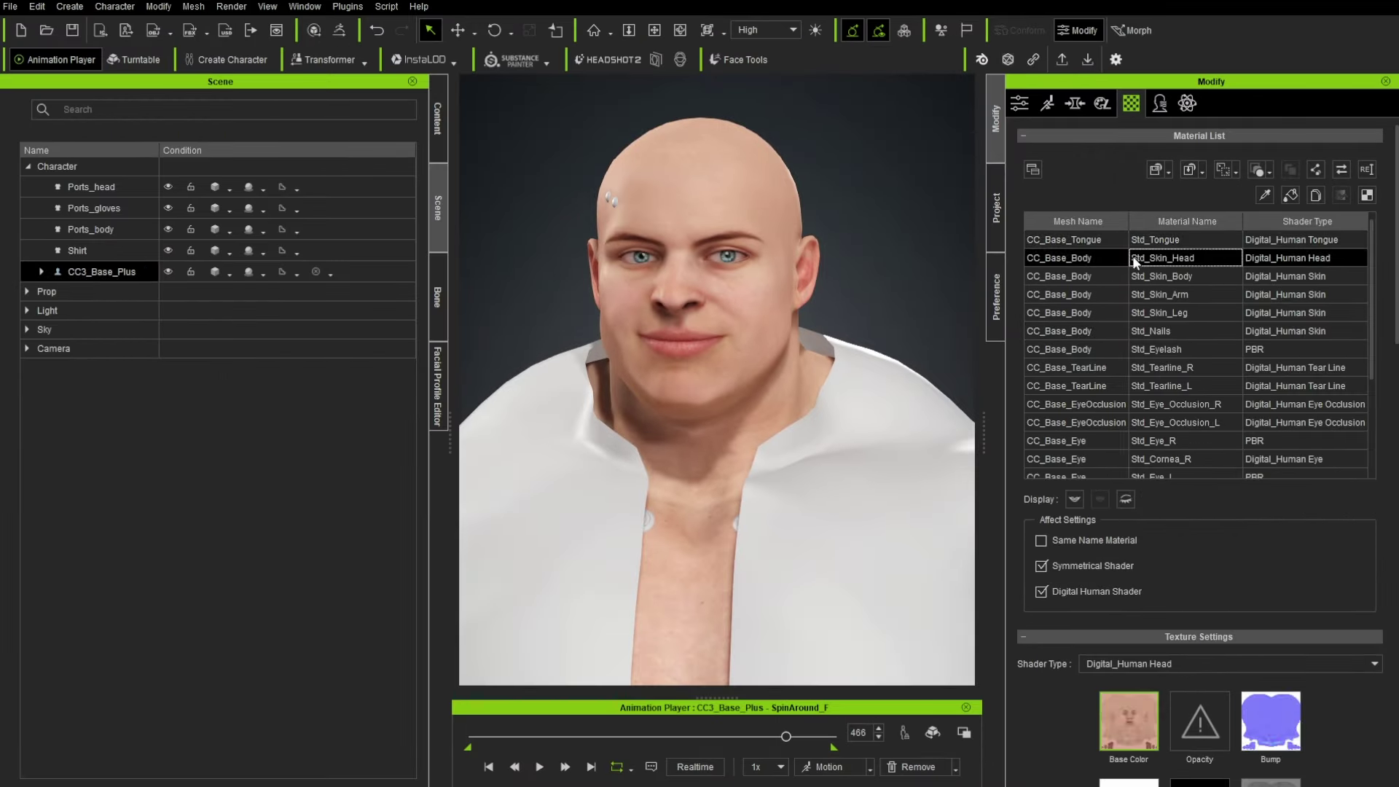
# Step: Activate Skin Color and its Color Adjustment in the head material's shader settings
pyautogui.scroll(-10, 1044, 536)
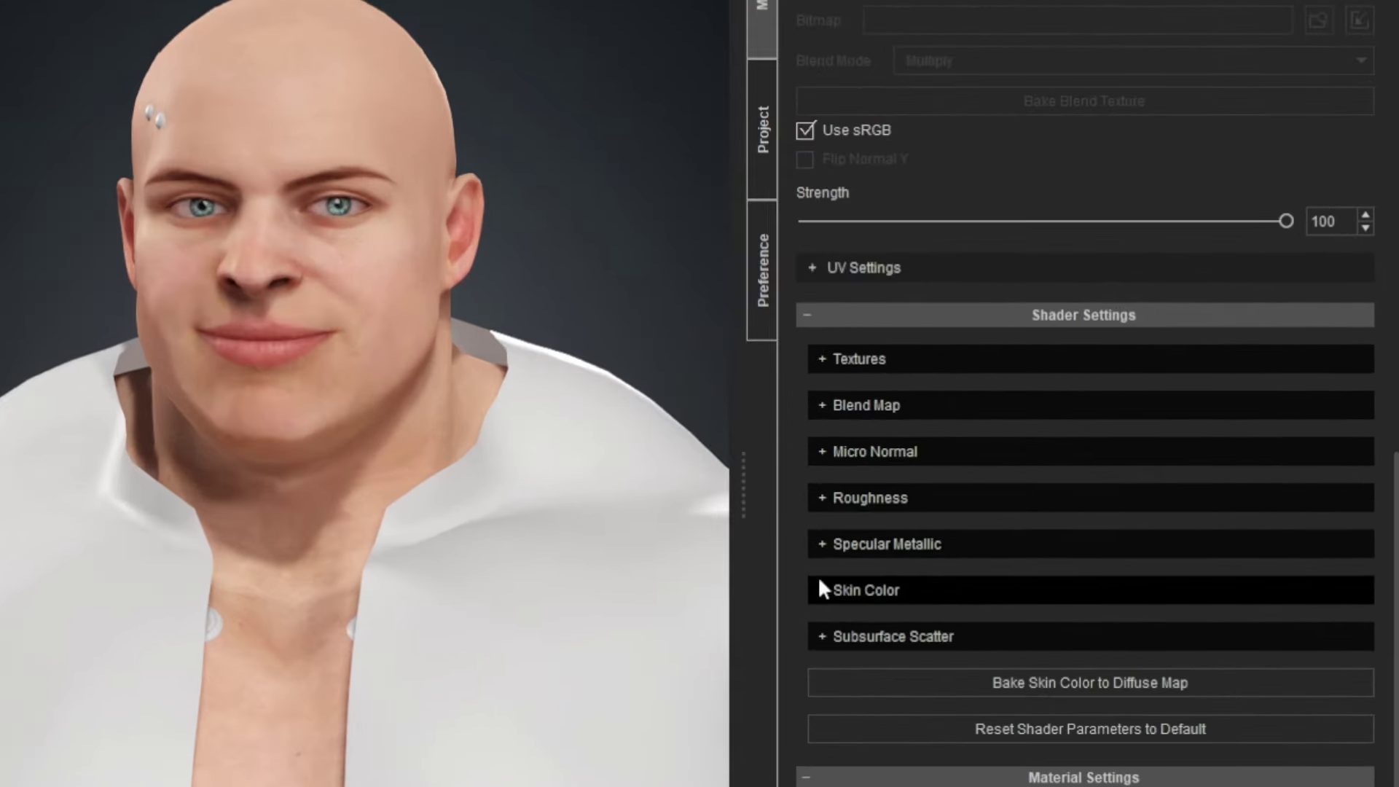
pyautogui.click(821, 585)
pyautogui.scroll(-3, 826, 579)
pyautogui.click(834, 348)
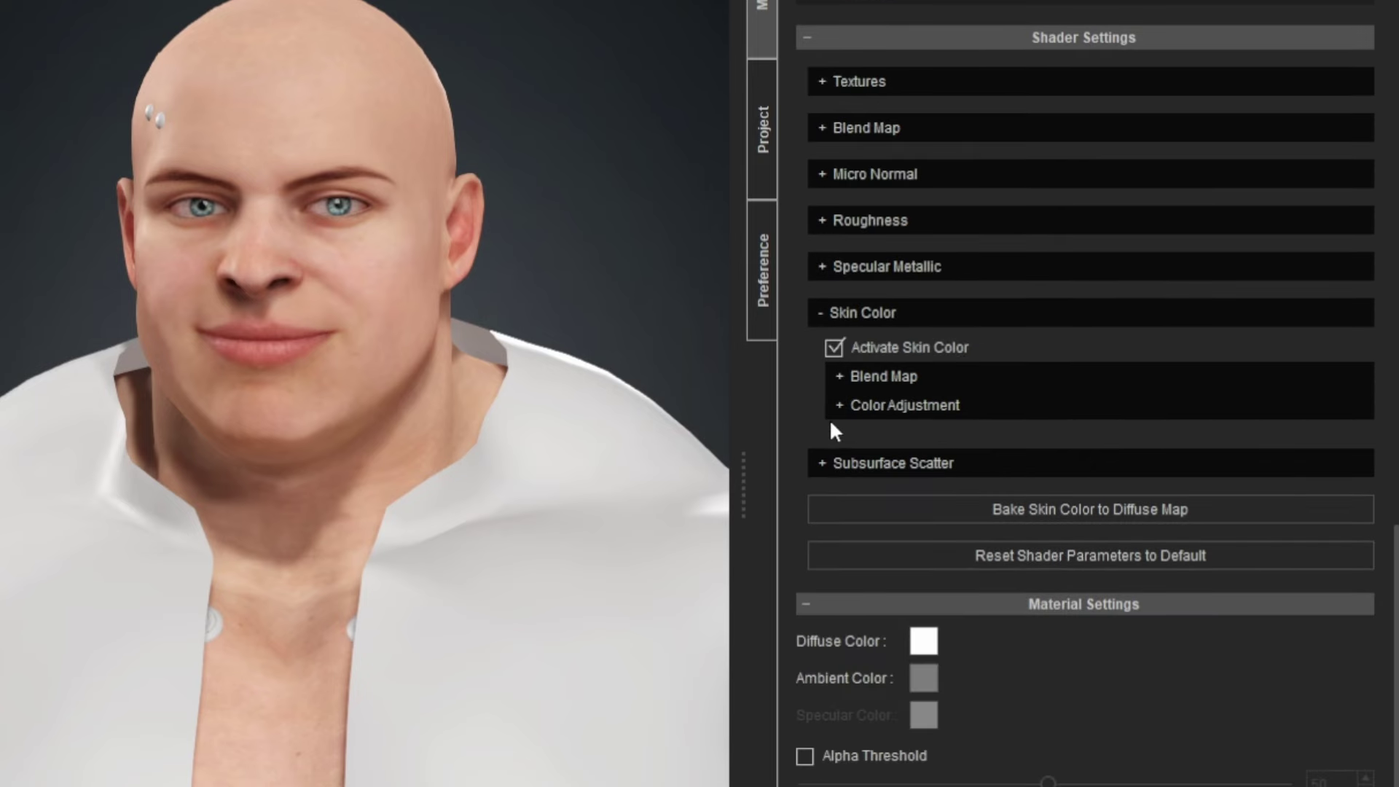
pyautogui.click(838, 405)
pyautogui.click(833, 440)
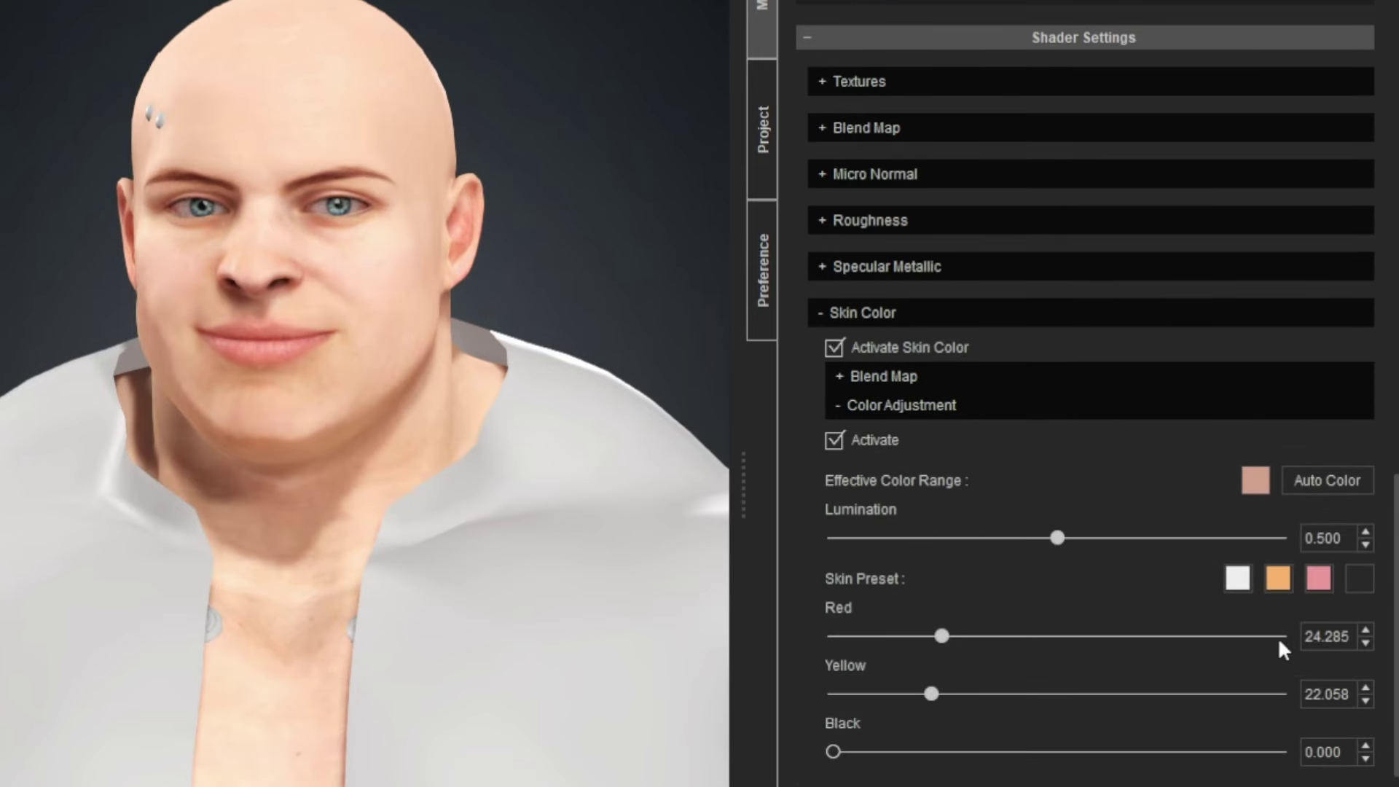
# Step: Try the four skin presets in turn and keep the one with lumination 0.250, red 60 and yellow 40
pyautogui.click(1237, 579)
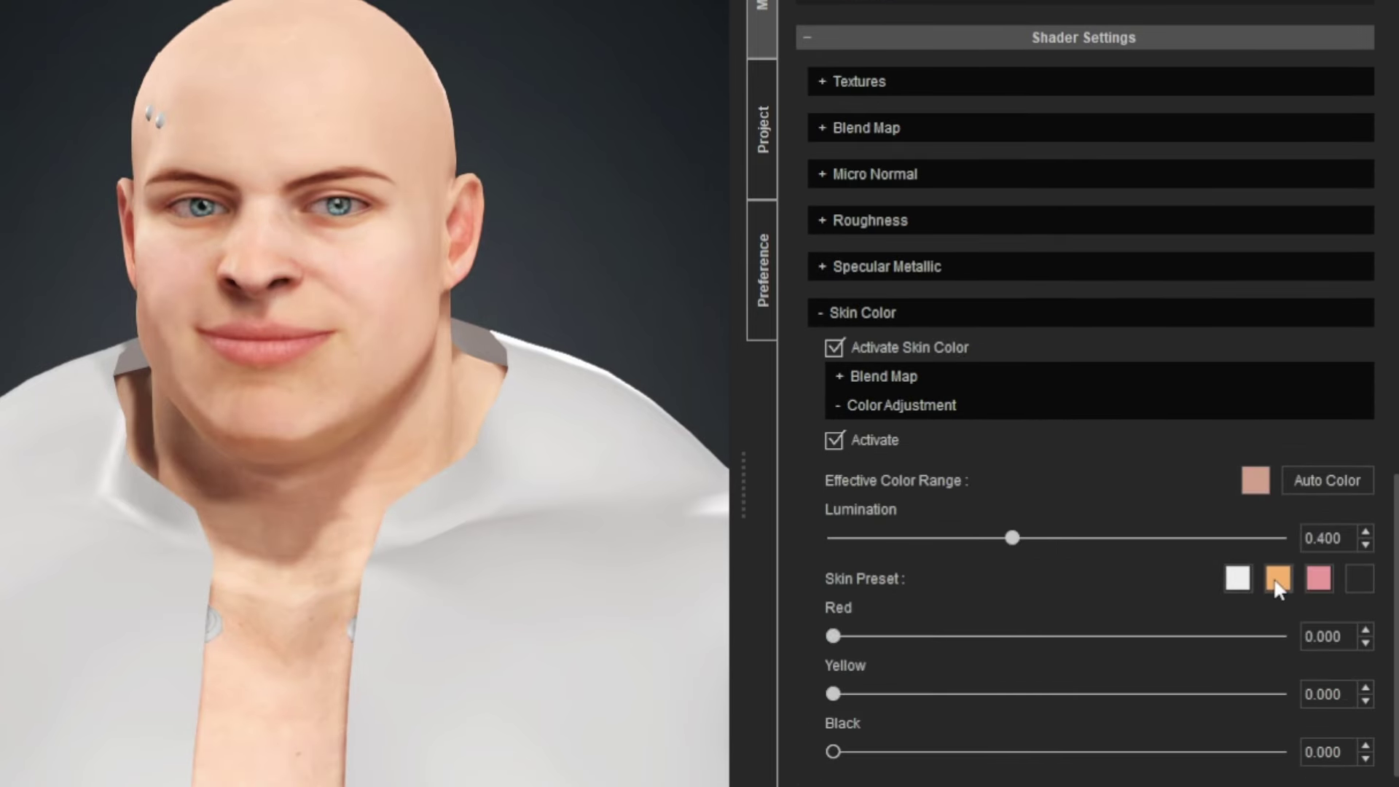
pyautogui.click(1276, 583)
pyautogui.click(1316, 579)
pyautogui.click(1357, 578)
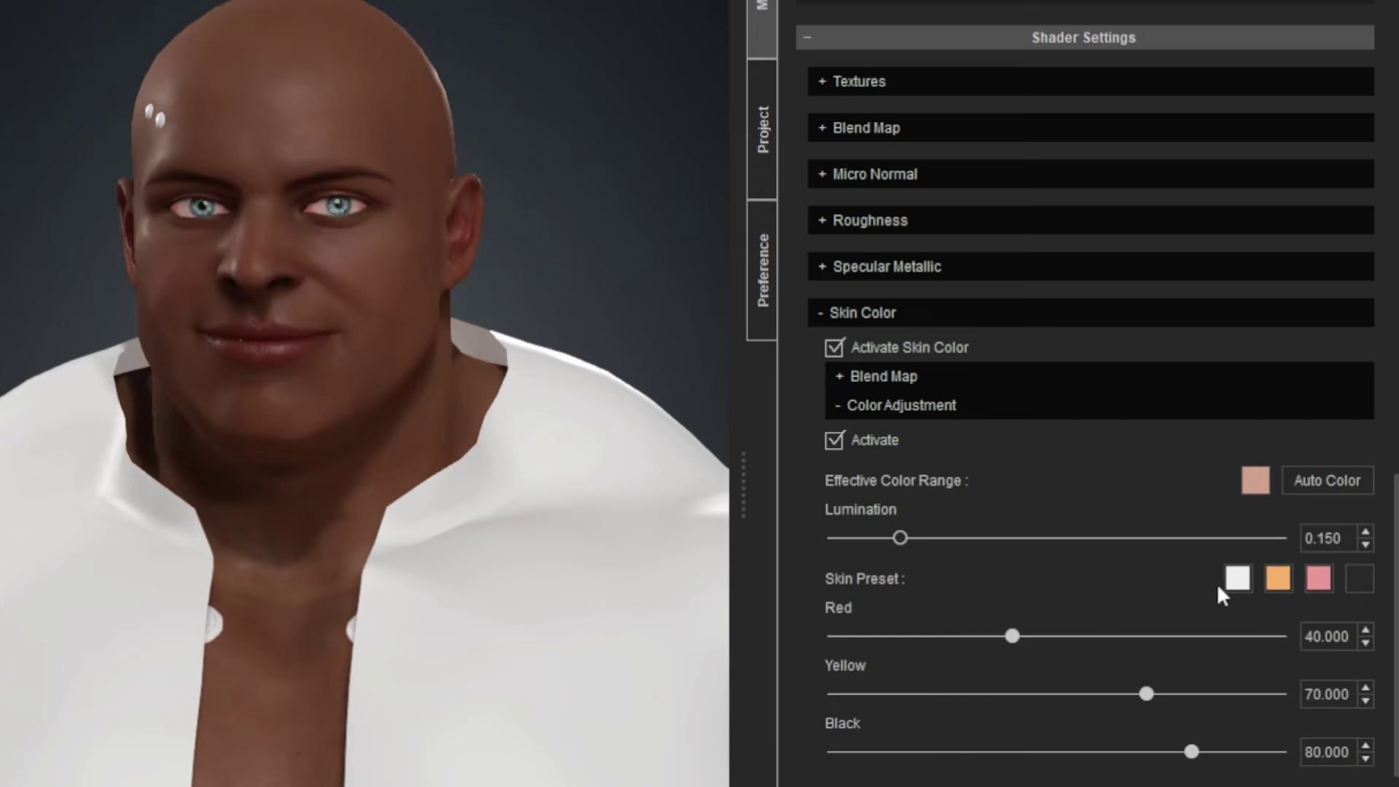
pyautogui.click(1238, 578)
pyautogui.click(1278, 579)
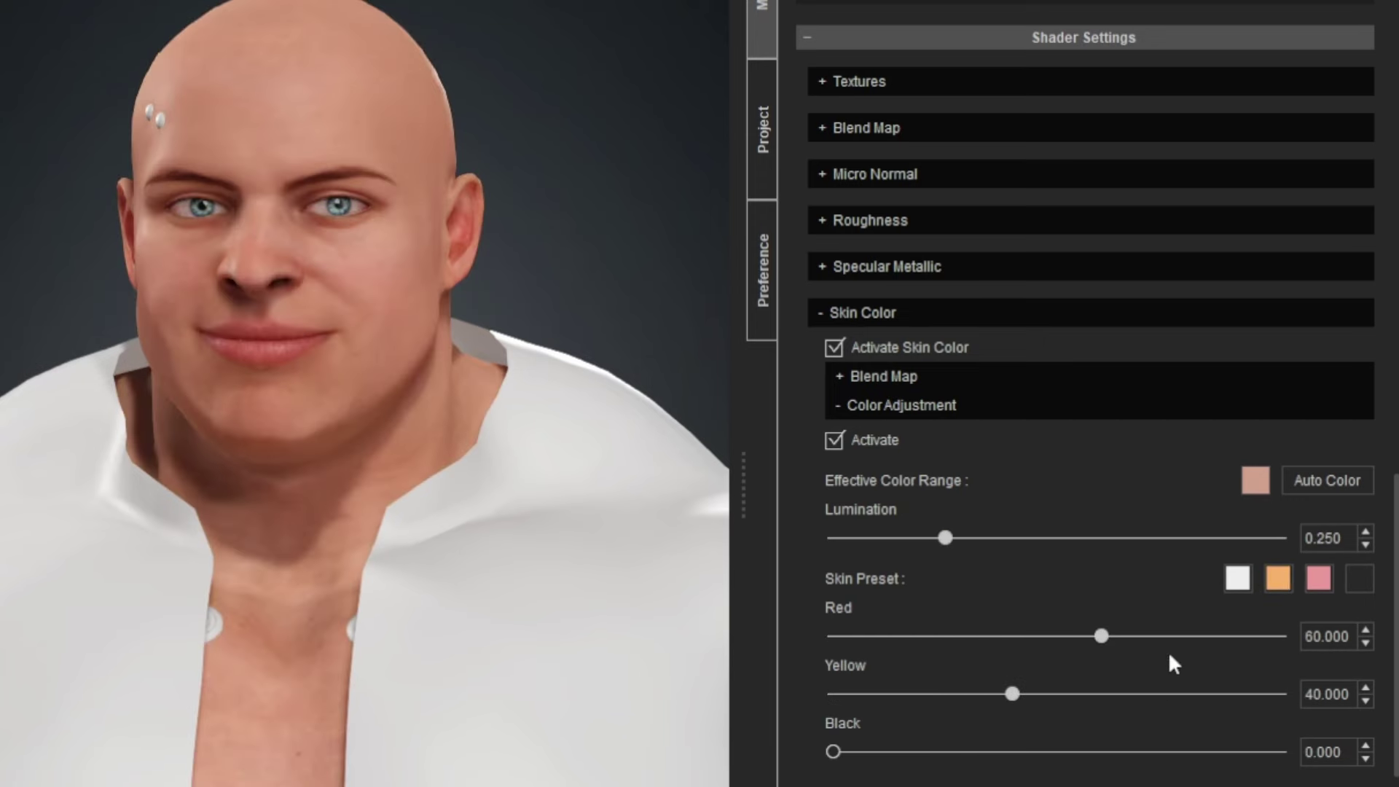
# Step: Fine-tune the skin color to red 45.692, yellow 29.504 and black 13.316
pyautogui.moveTo(1097, 636); pyautogui.dragTo(1036, 635)
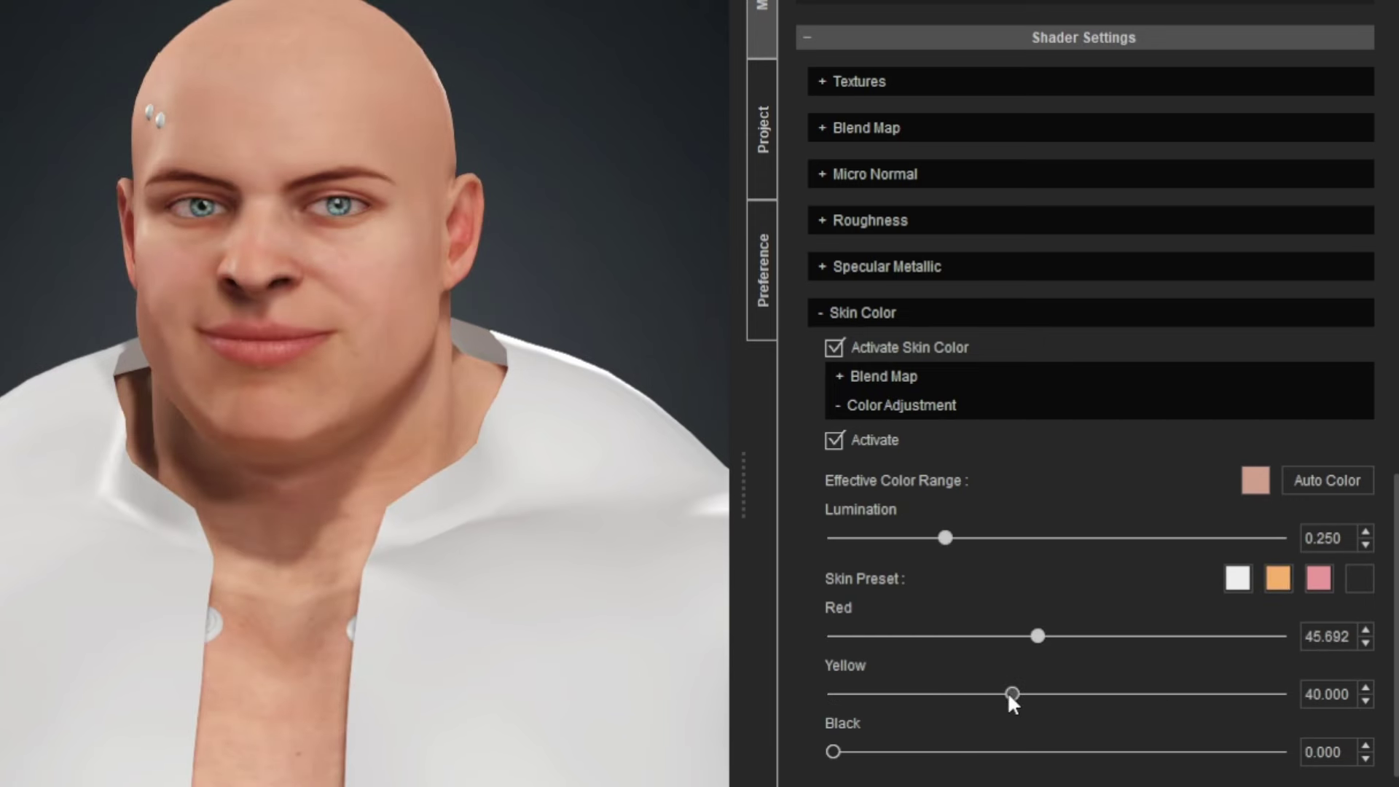
pyautogui.moveTo(1012, 693); pyautogui.dragTo(964, 696)
pyautogui.moveTo(833, 751); pyautogui.dragTo(894, 753)
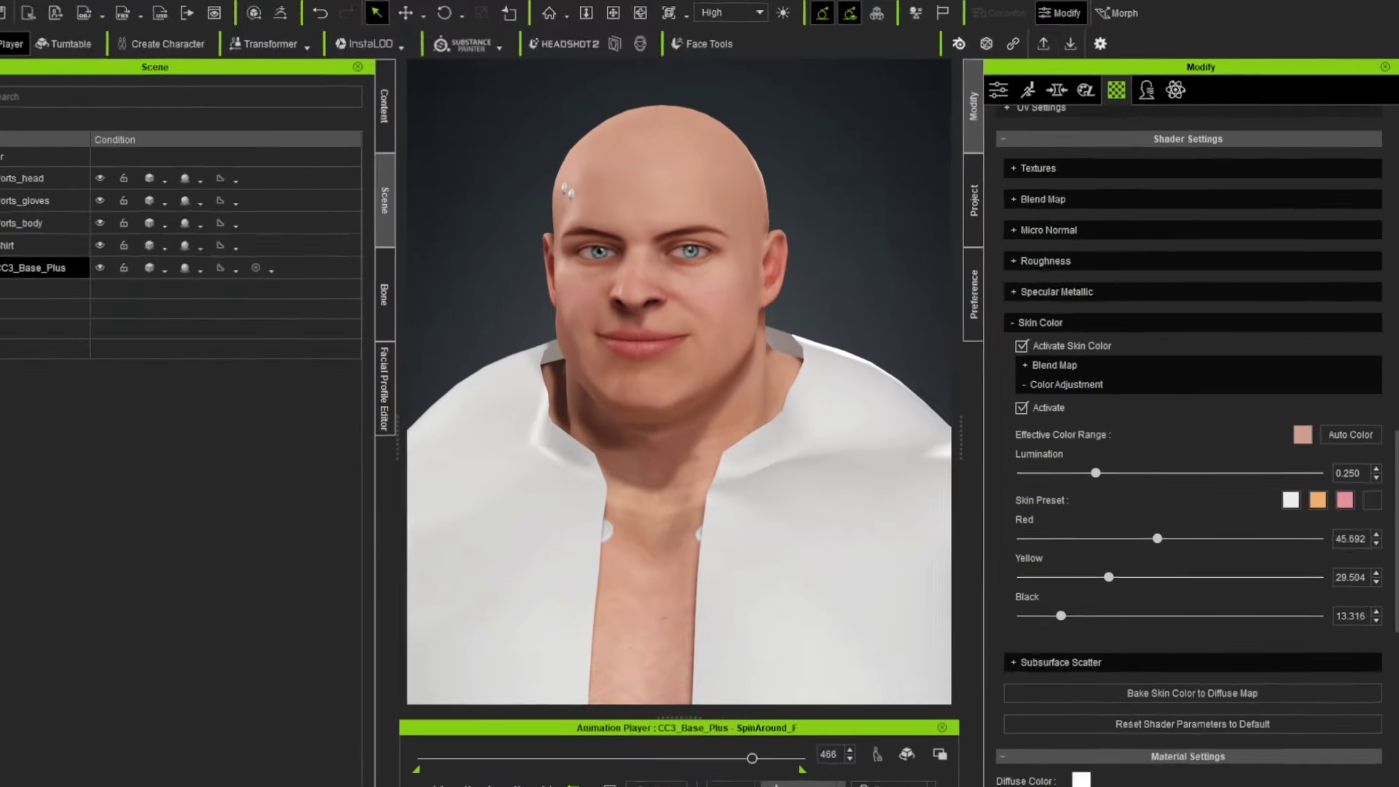
# Step: Put the character into the A-Pose calibration pose
pyautogui.click(829, 767)
pyautogui.moveTo(874, 609)
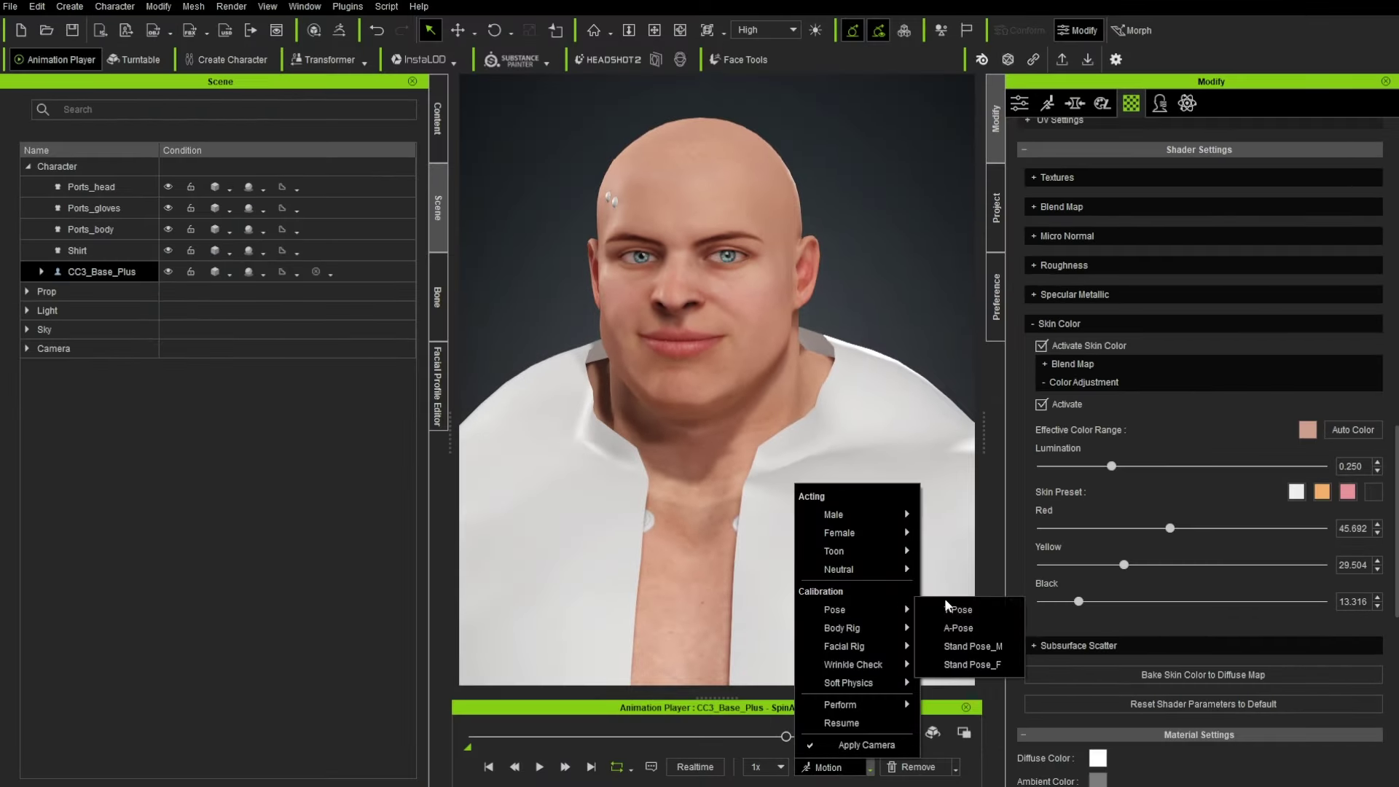
pyautogui.click(958, 626)
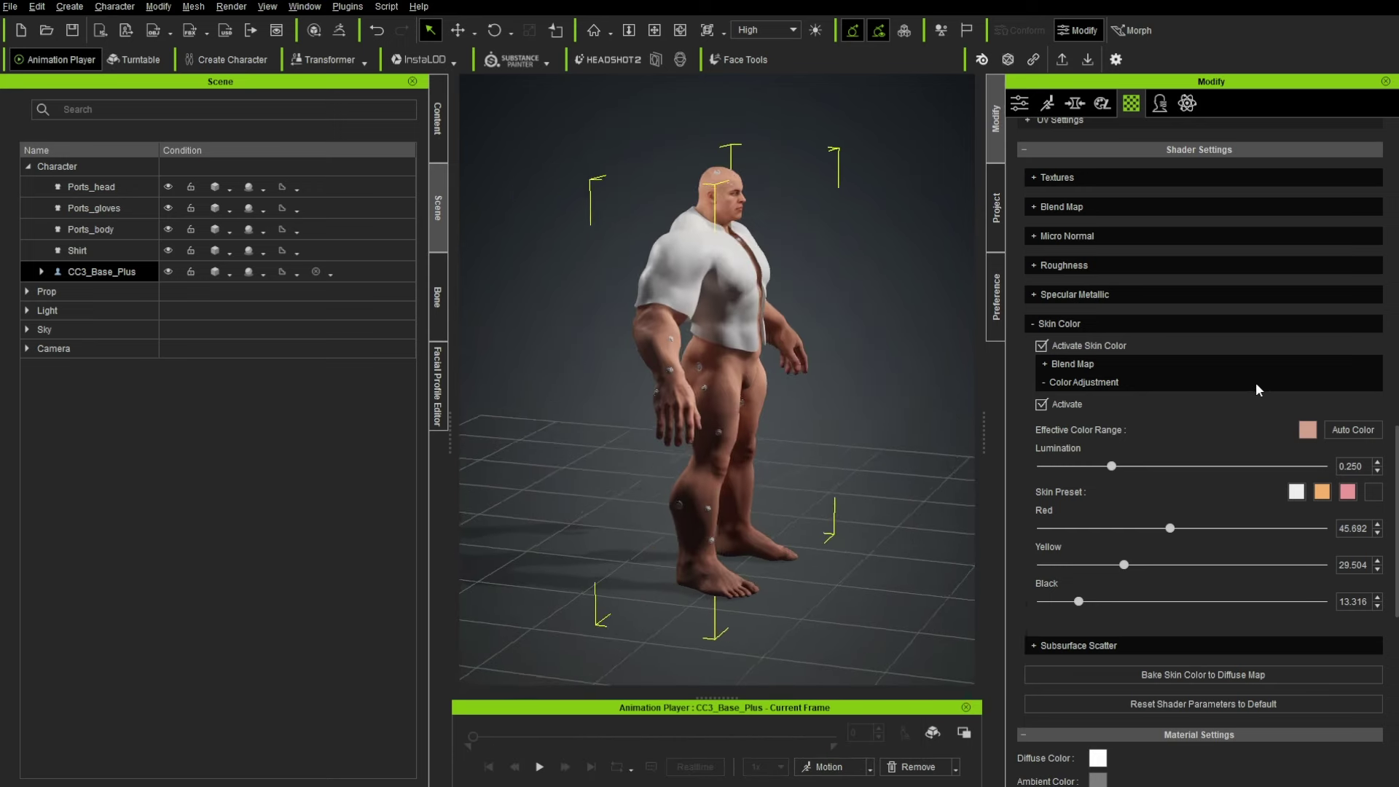
# Step: Send the whole character, including the Ports meshes and the shirt, to ZBrush through GoZ with the Relink template in A-Pose and inspect the subtools
pyautogui.moveTo(940, 382); pyautogui.dragTo(813, 362, button='right')
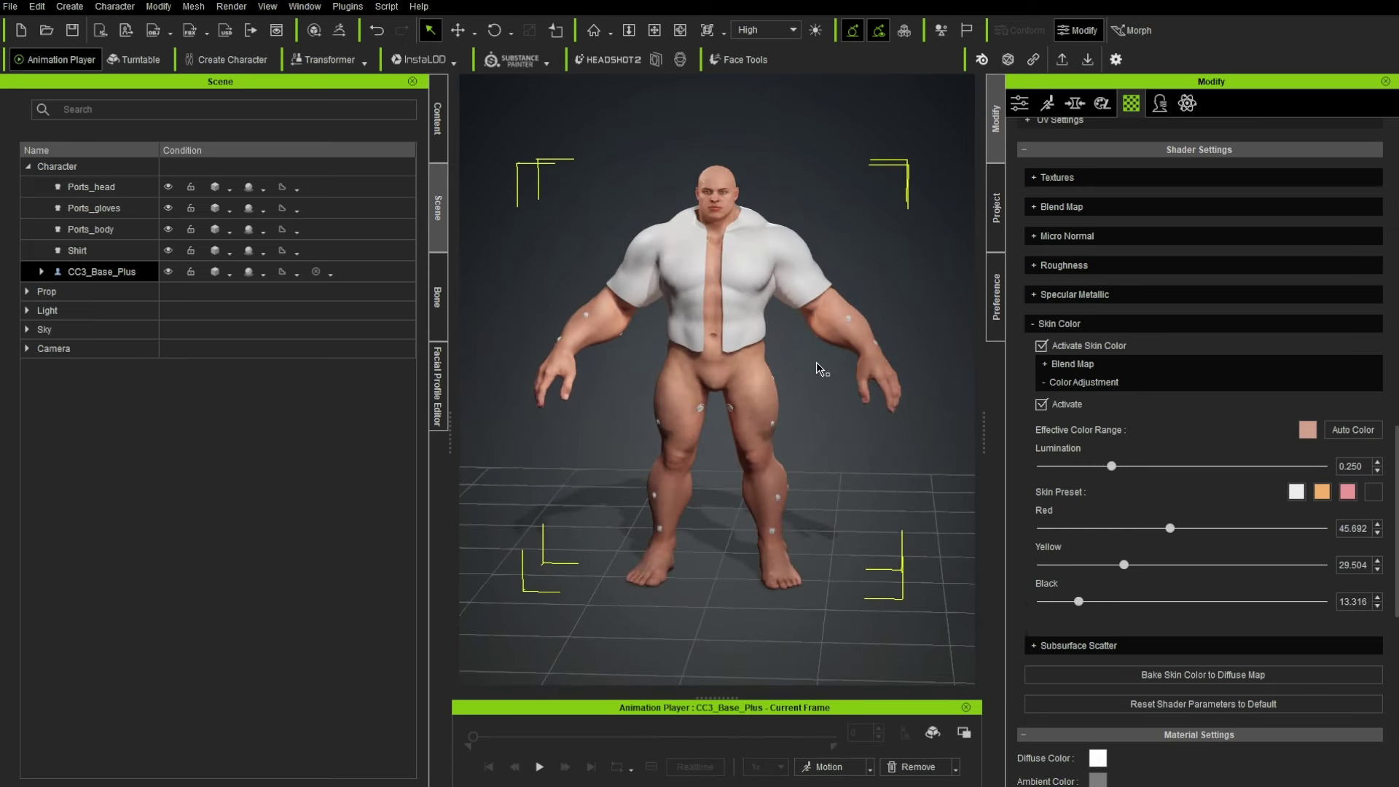
pyautogui.scroll(4, 820, 364)
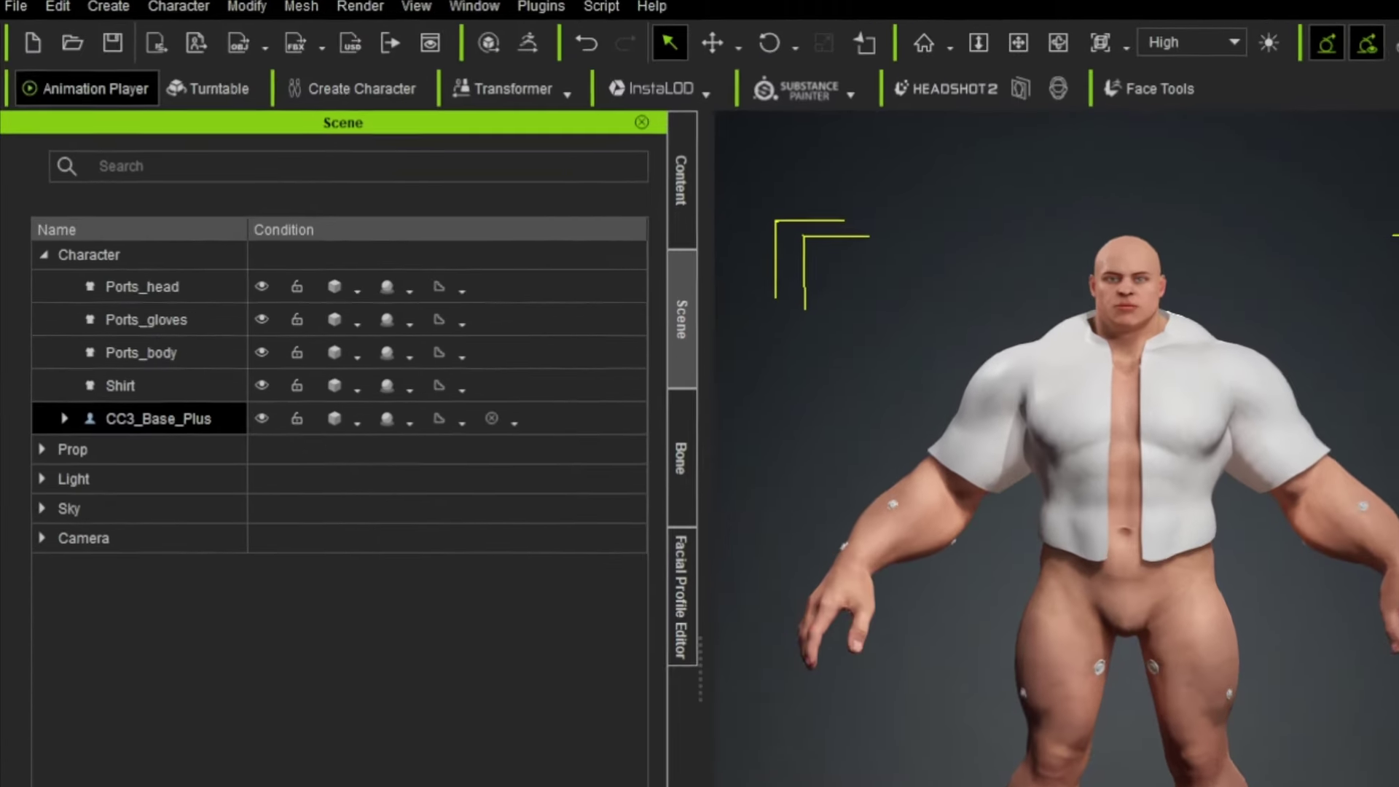
pyautogui.click(42, 272)
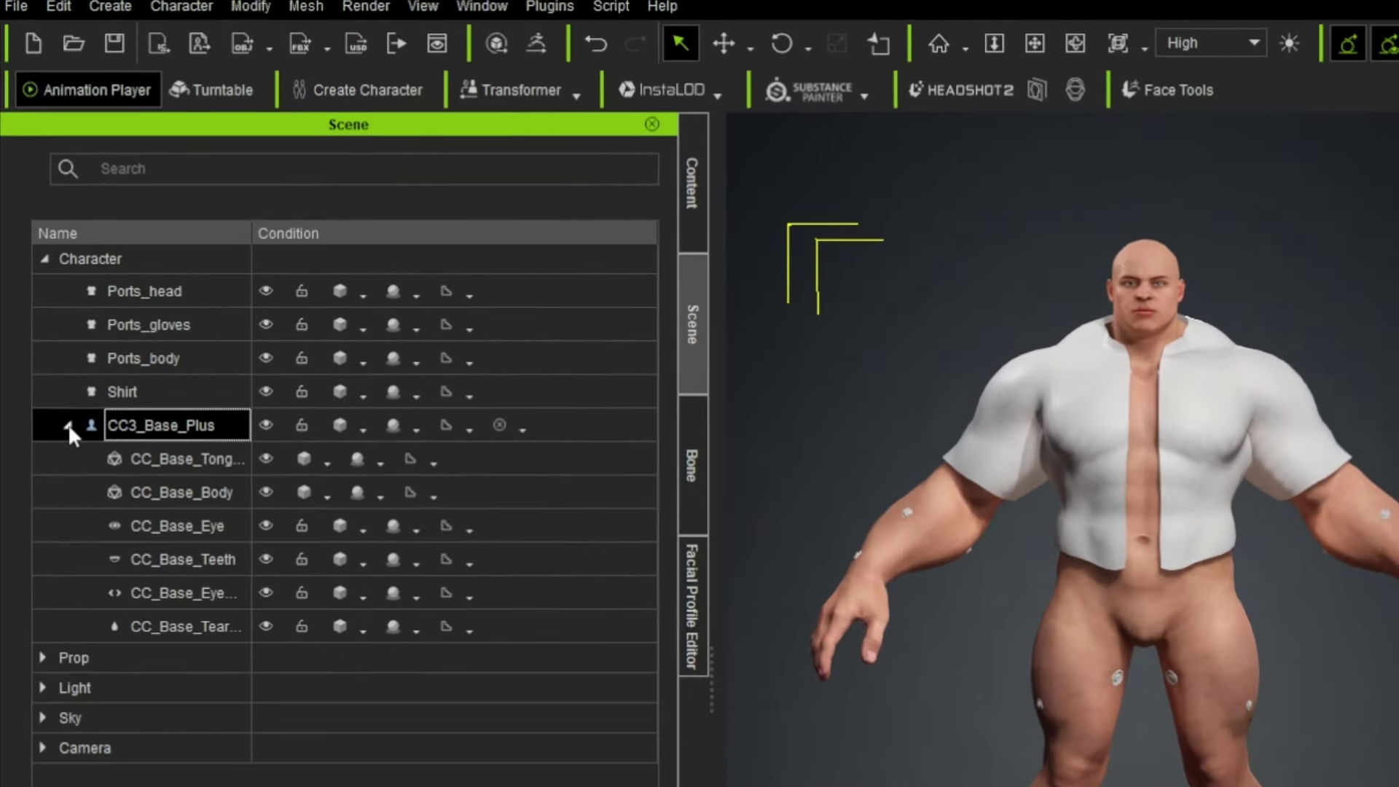
pyautogui.click(102, 186)
pyautogui.keyDown('shift'); pyautogui.click(204, 626); pyautogui.keyUp('shift')
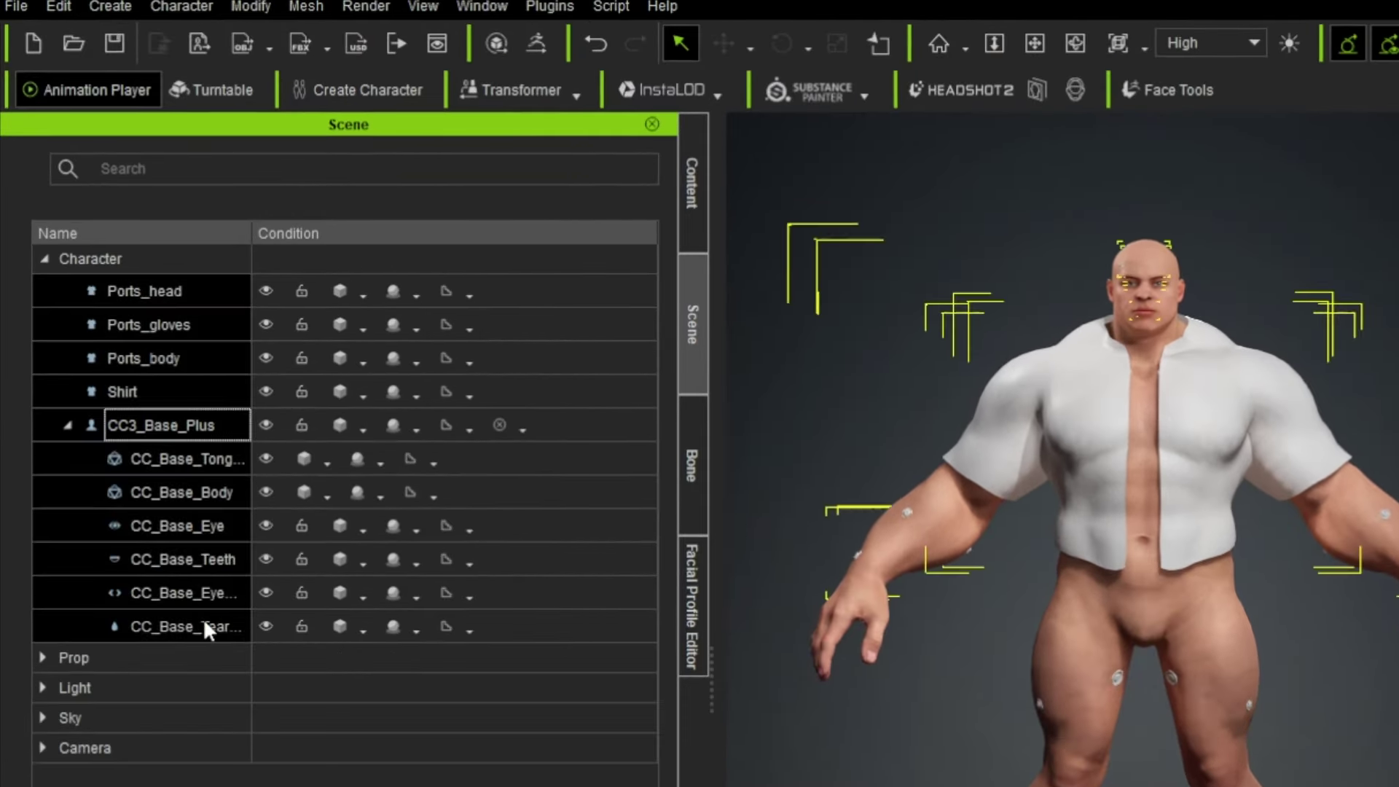
pyautogui.click(537, 45)
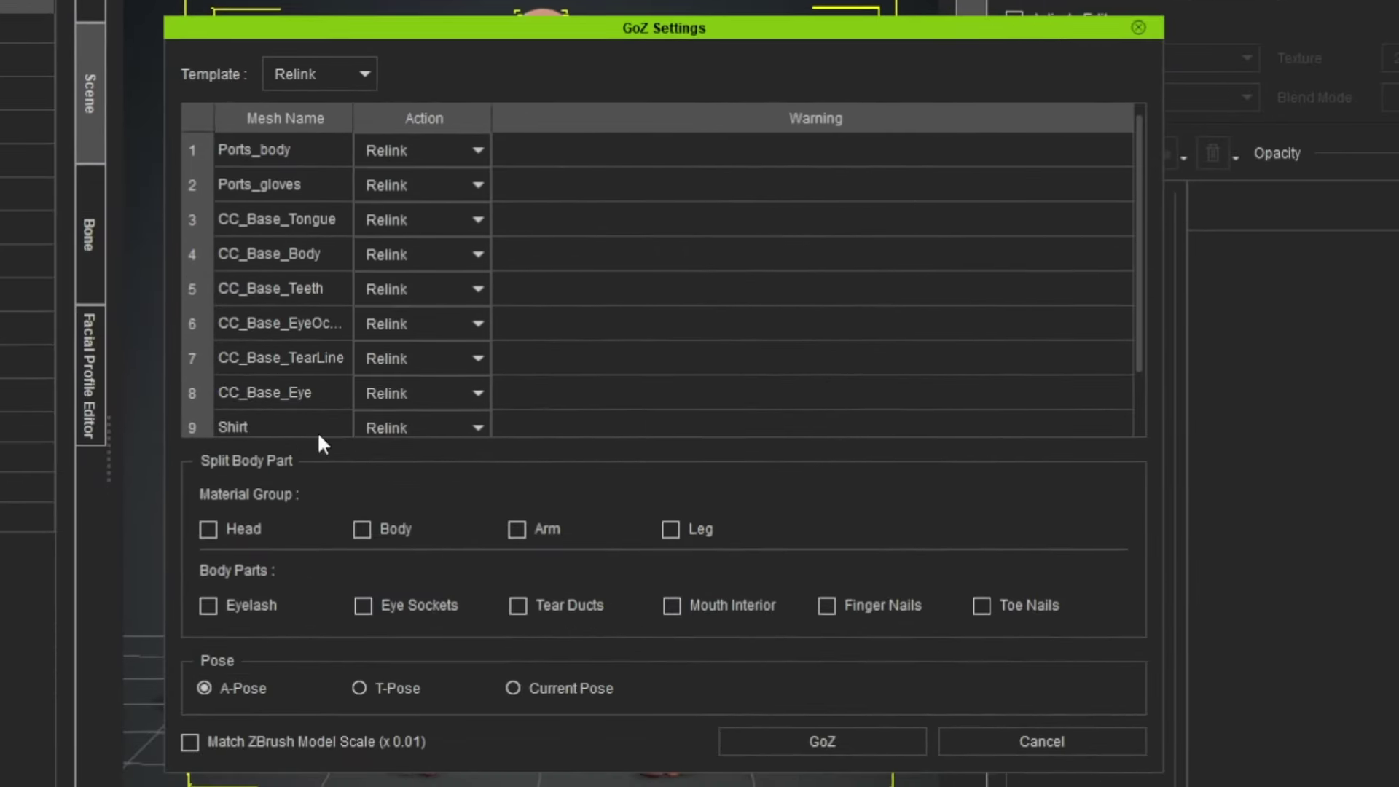
pyautogui.click(821, 740)
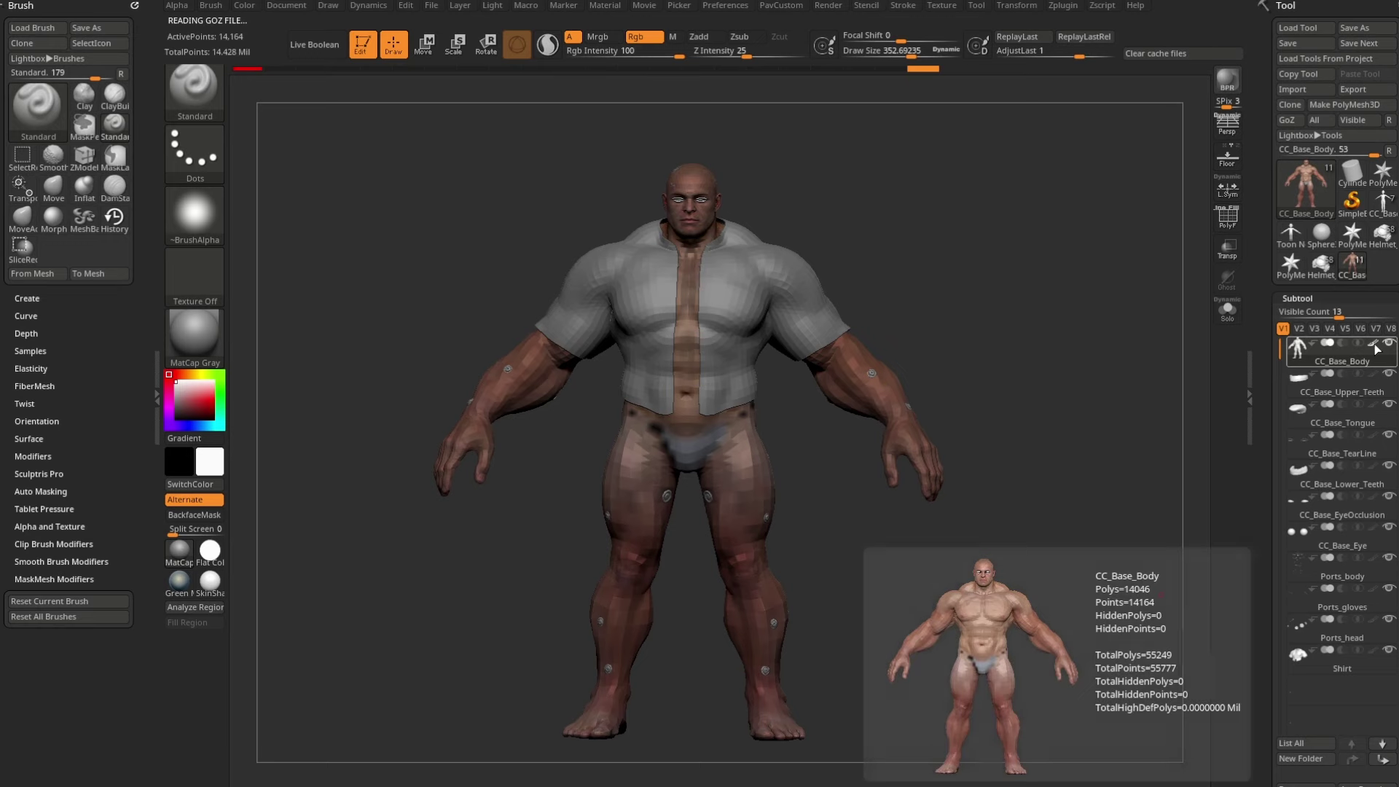
pyautogui.scroll(-5, 1281, 378)
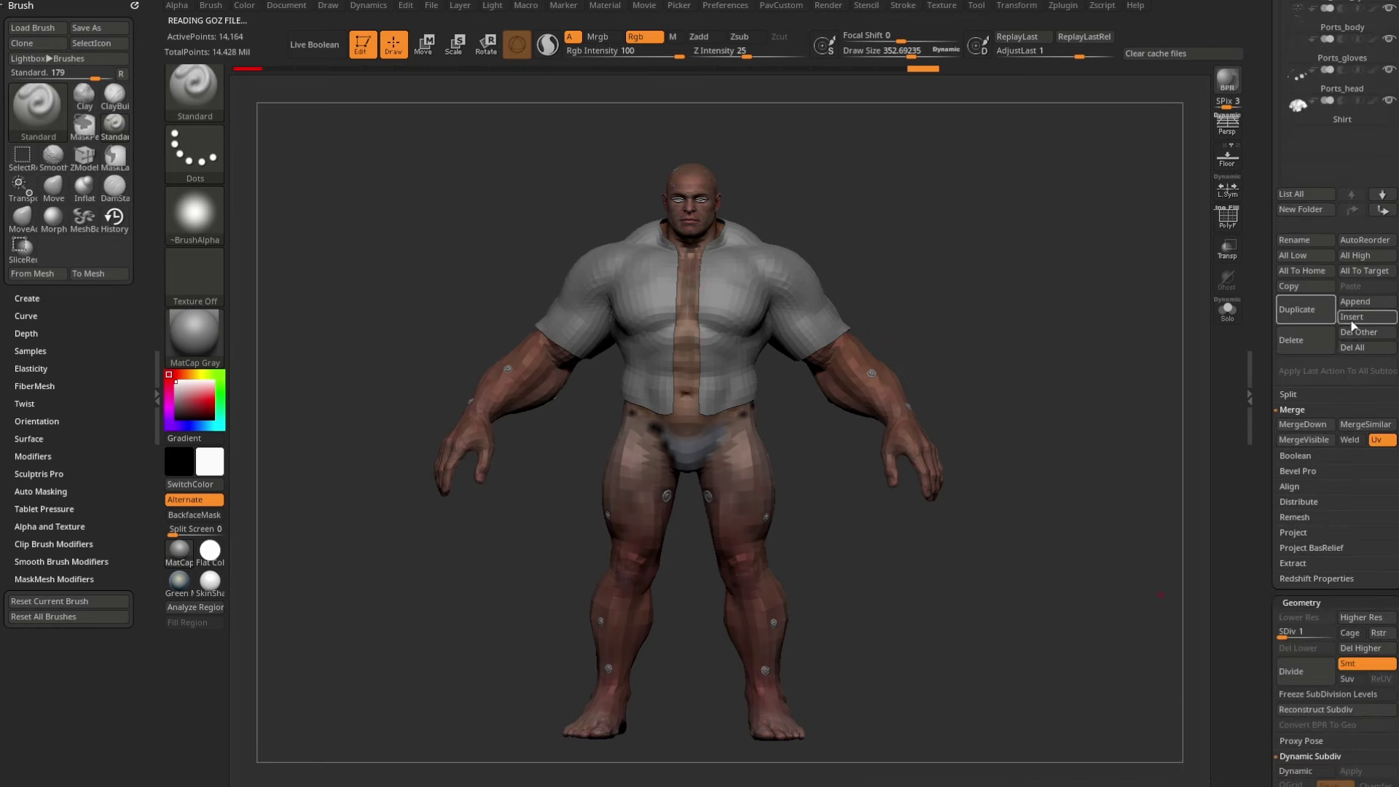
pyautogui.moveTo(1006, 242); pyautogui.dragTo(784, 418)
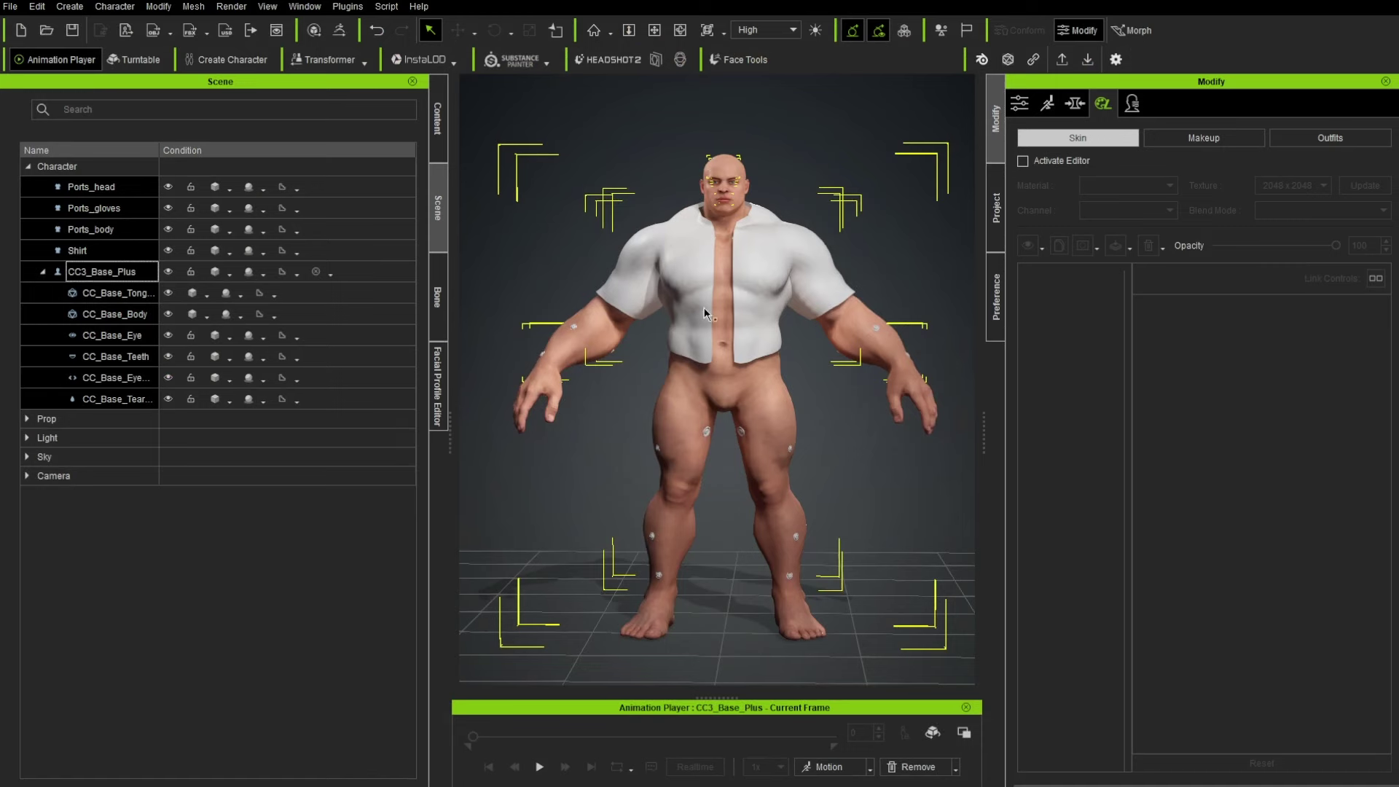
# Step: Back in Character Creator, try the Face Heavy head morph at 74 and undo it
pyautogui.scroll(5, 704, 314)
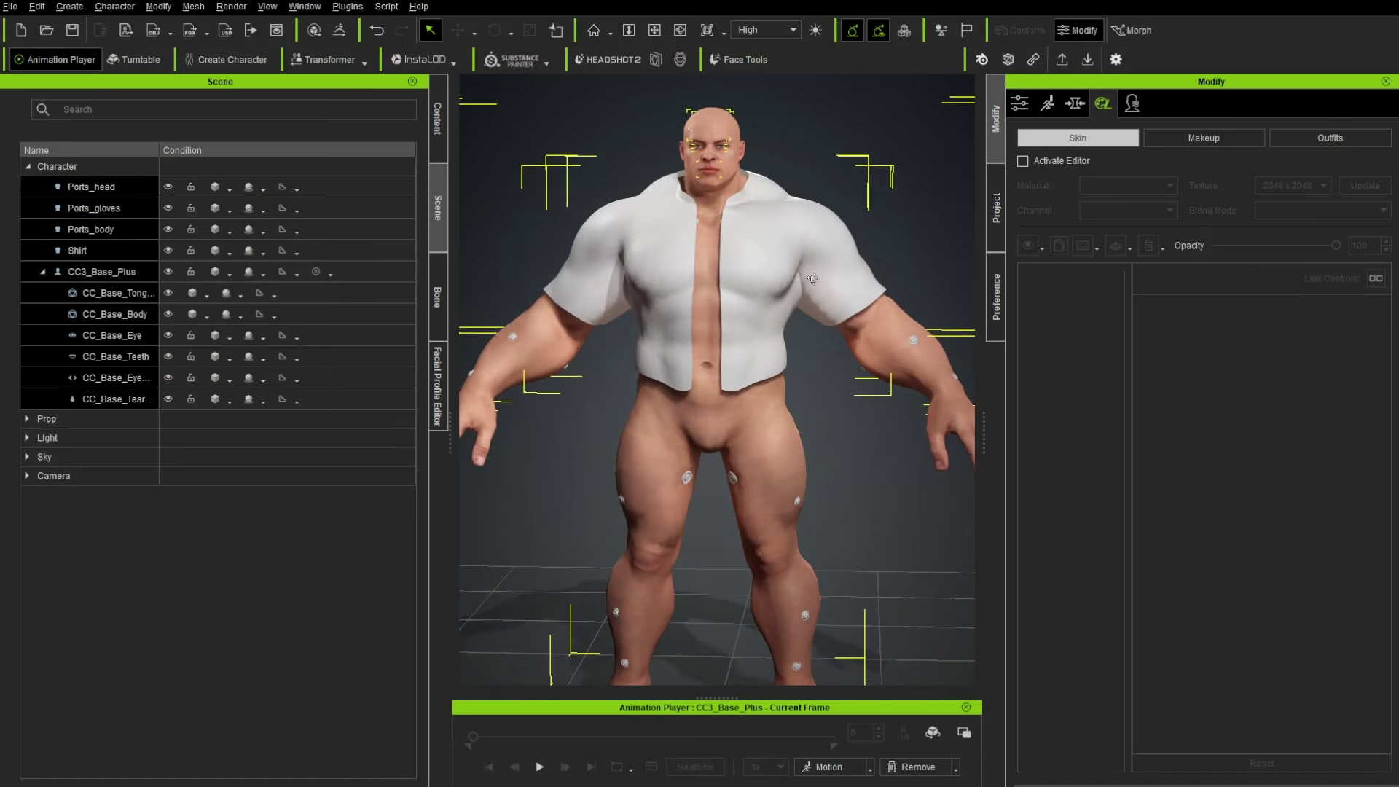
pyautogui.moveTo(756, 300); pyautogui.dragTo(726, 520, button='middle')
pyautogui.scroll(6, 706, 343)
pyautogui.moveTo(652, 277); pyautogui.dragTo(684, 339, button='right')
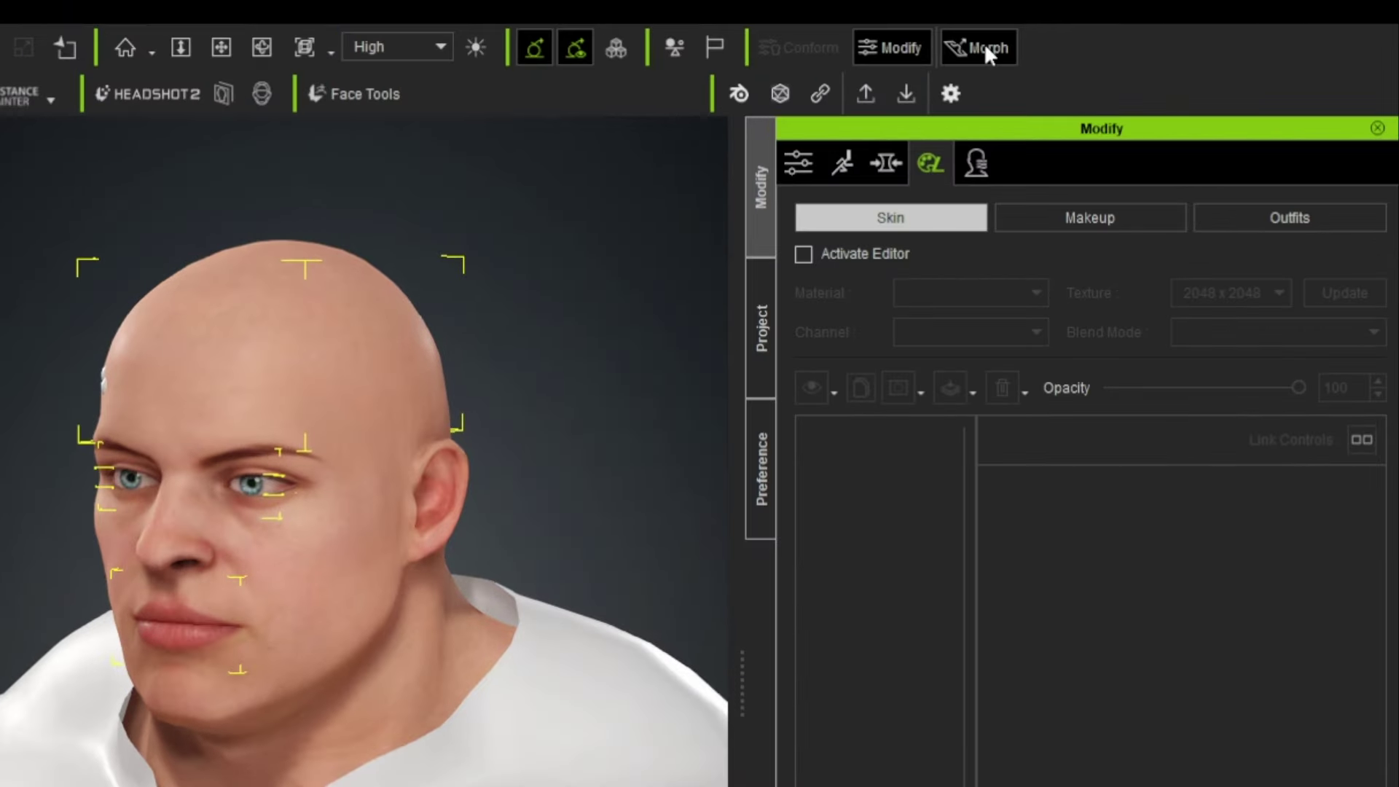
pyautogui.click(874, 164)
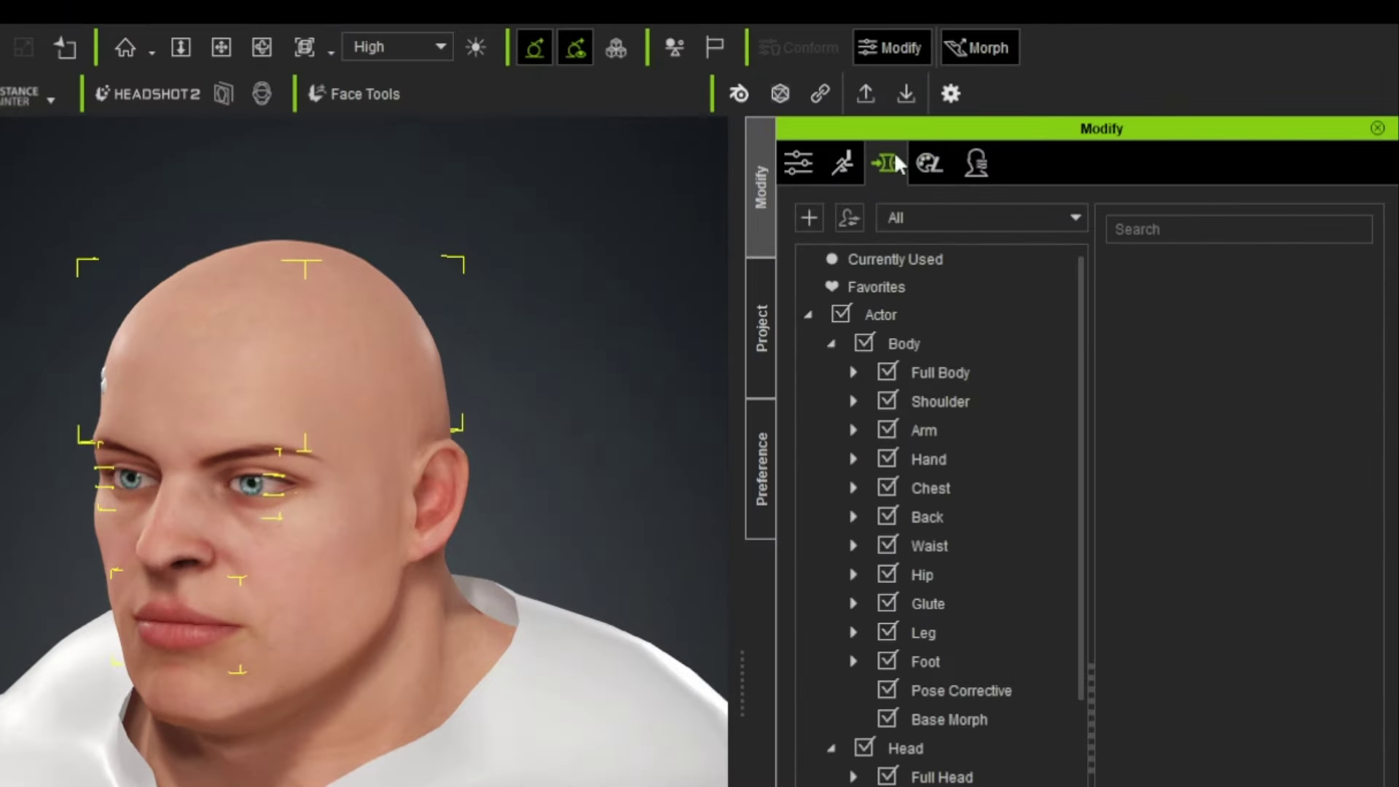
pyautogui.scroll(-7, 920, 414)
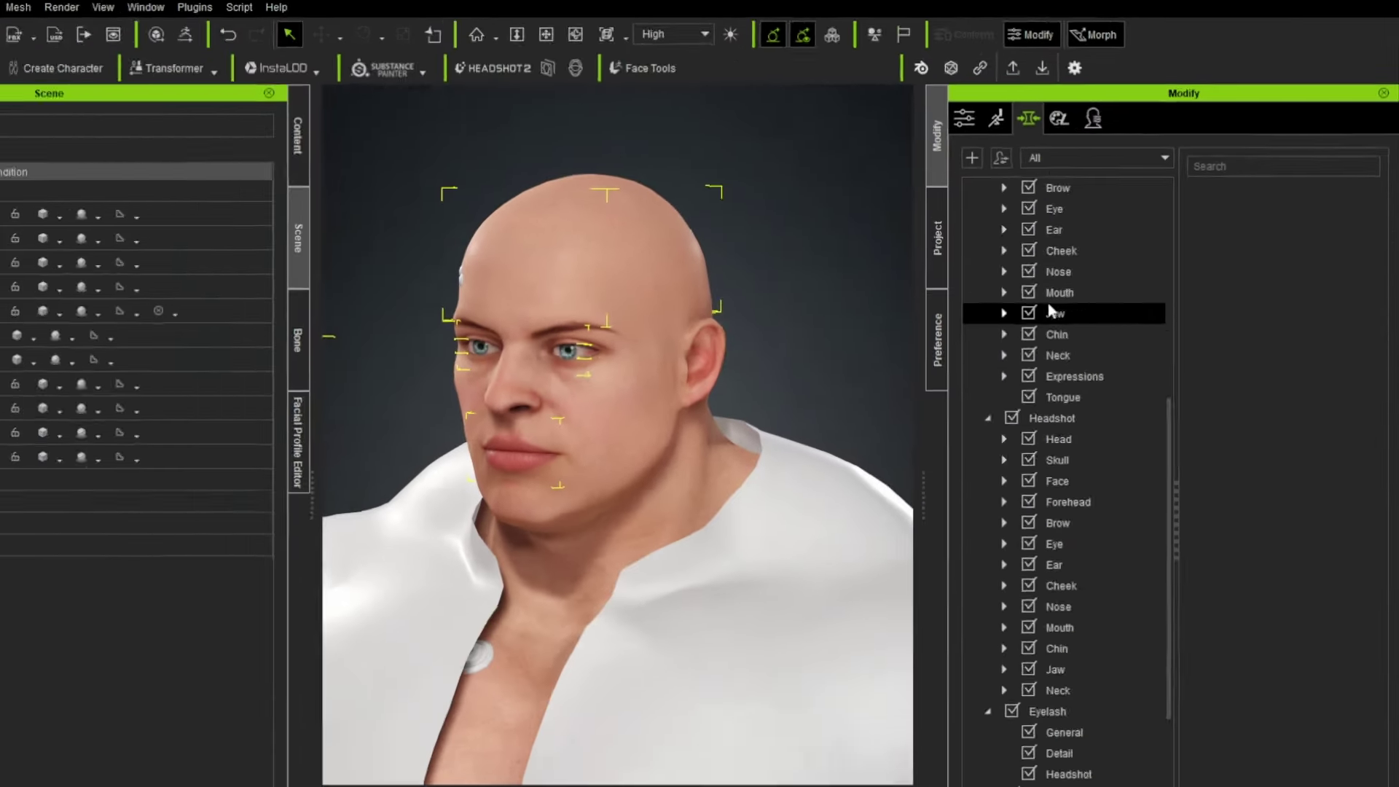
pyautogui.scroll(3, 1108, 328)
pyautogui.click(1089, 200)
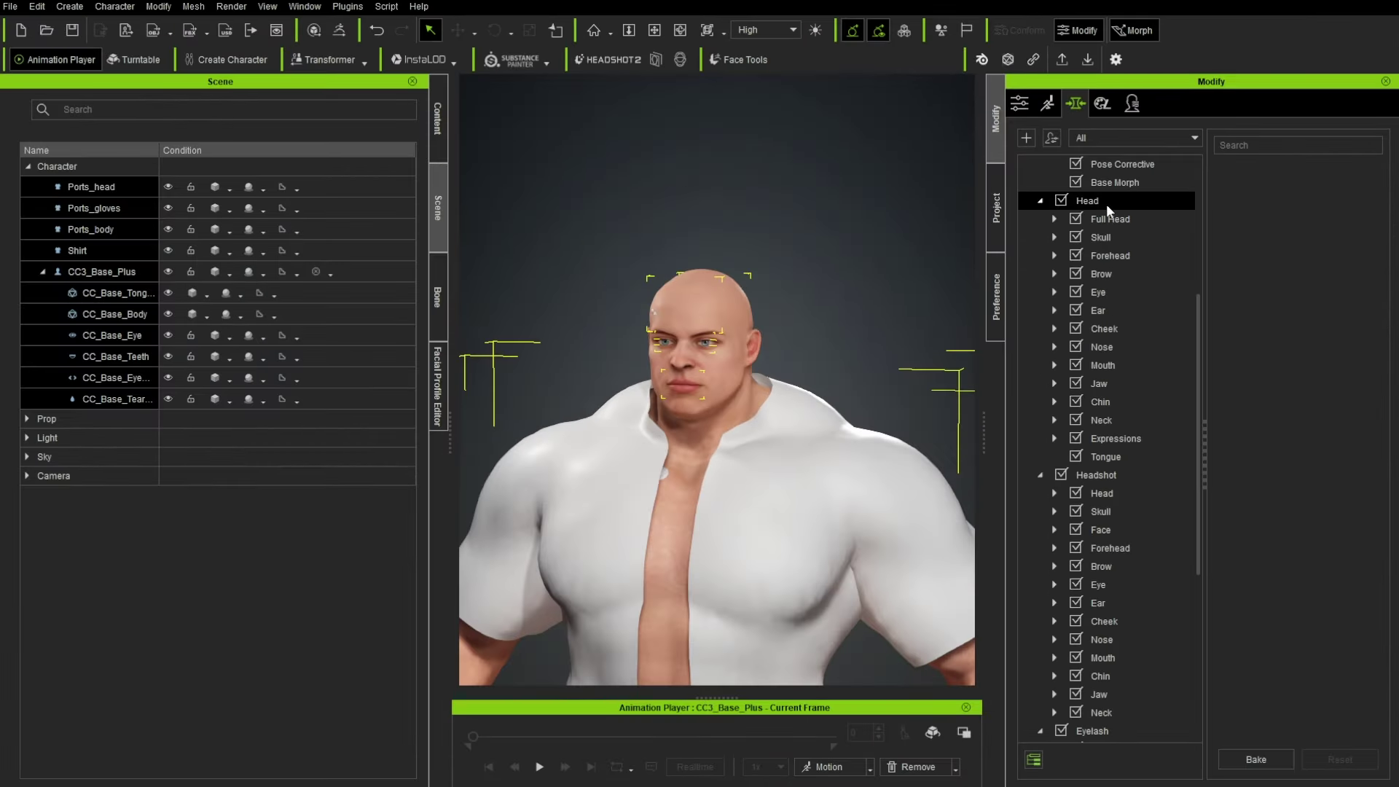
pyautogui.moveTo(1302, 613); pyautogui.dragTo(1327, 618)
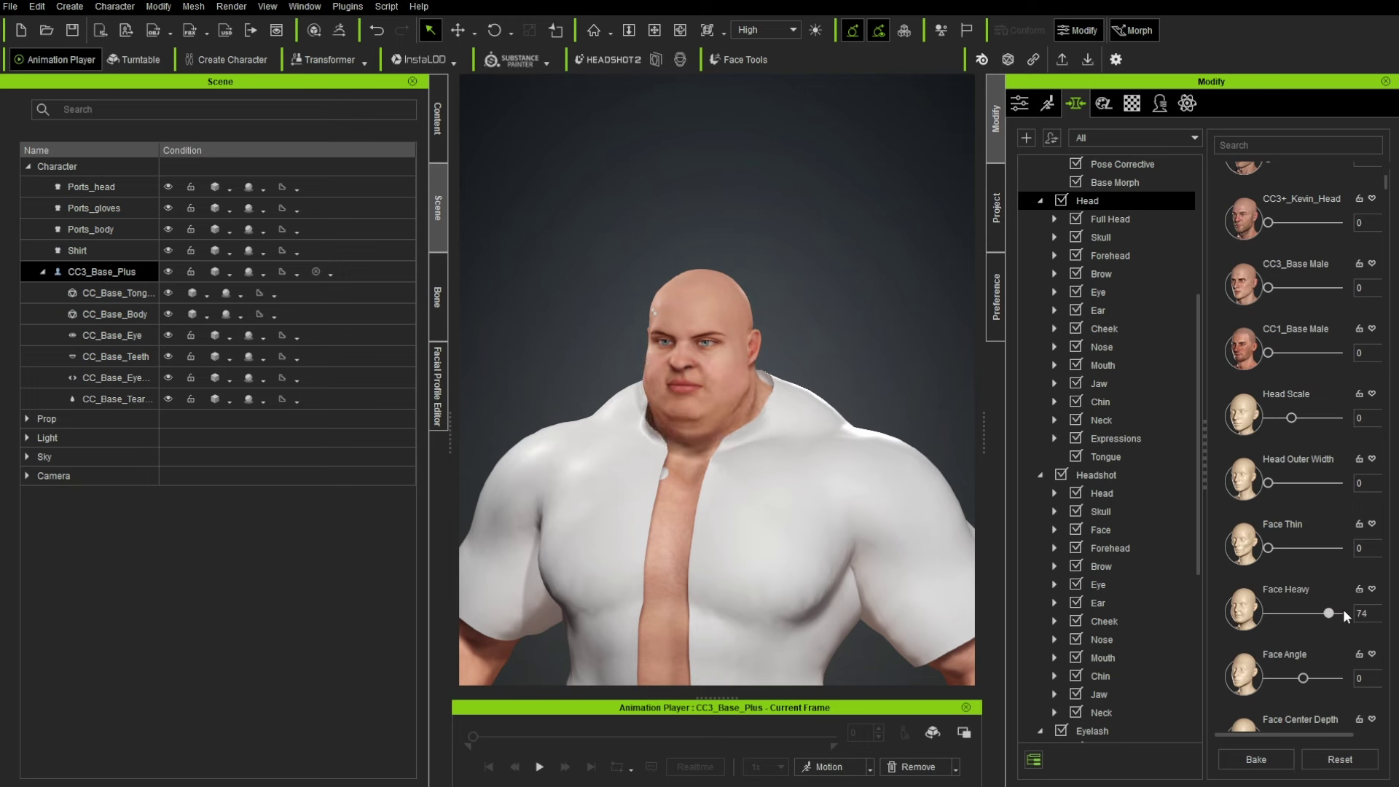
pyautogui.hotkey('ctrl', 'z')
# Step: Turn on direct morph editing in the viewport and pull the ears in to an Ear Angle Out of -70
pyautogui.click(1132, 30)
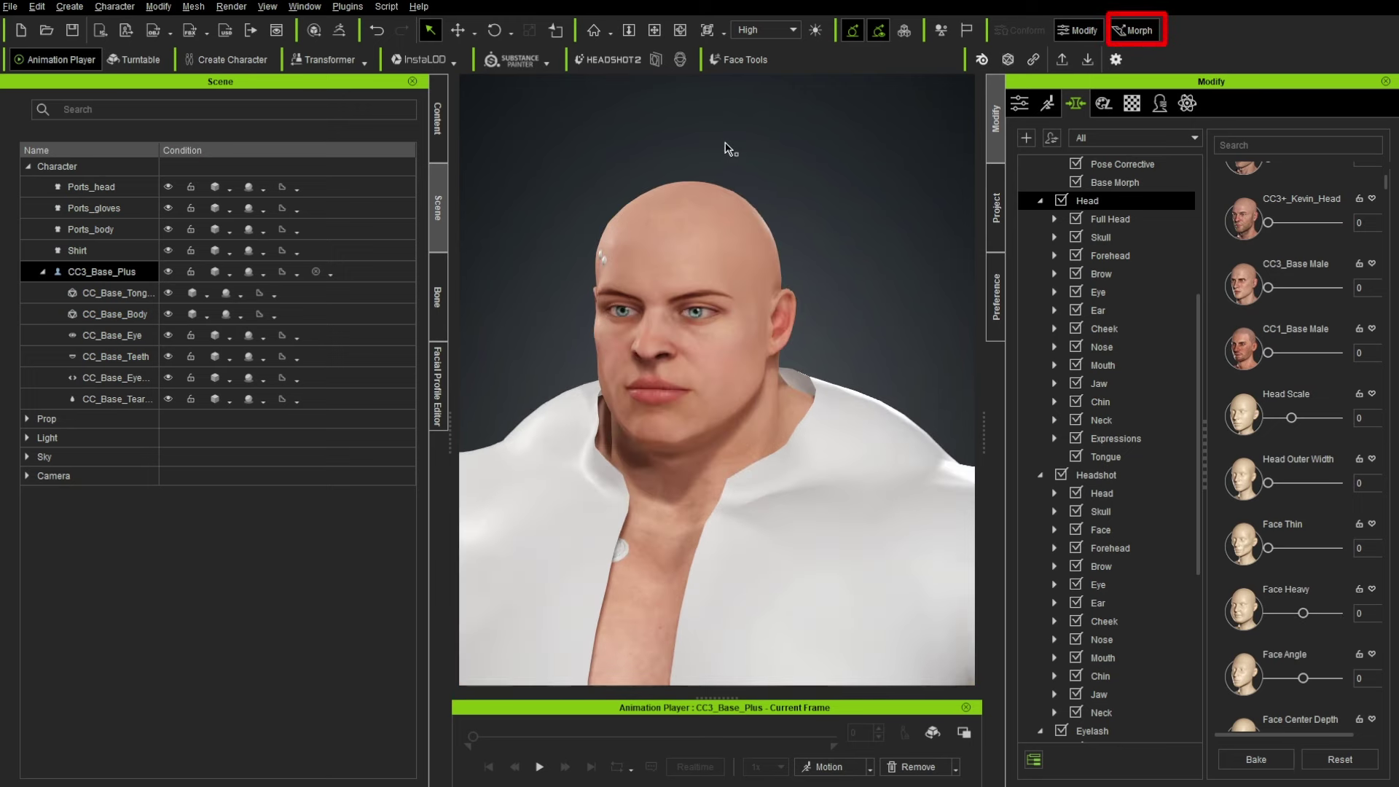
pyautogui.click(670, 191)
pyautogui.click(750, 310)
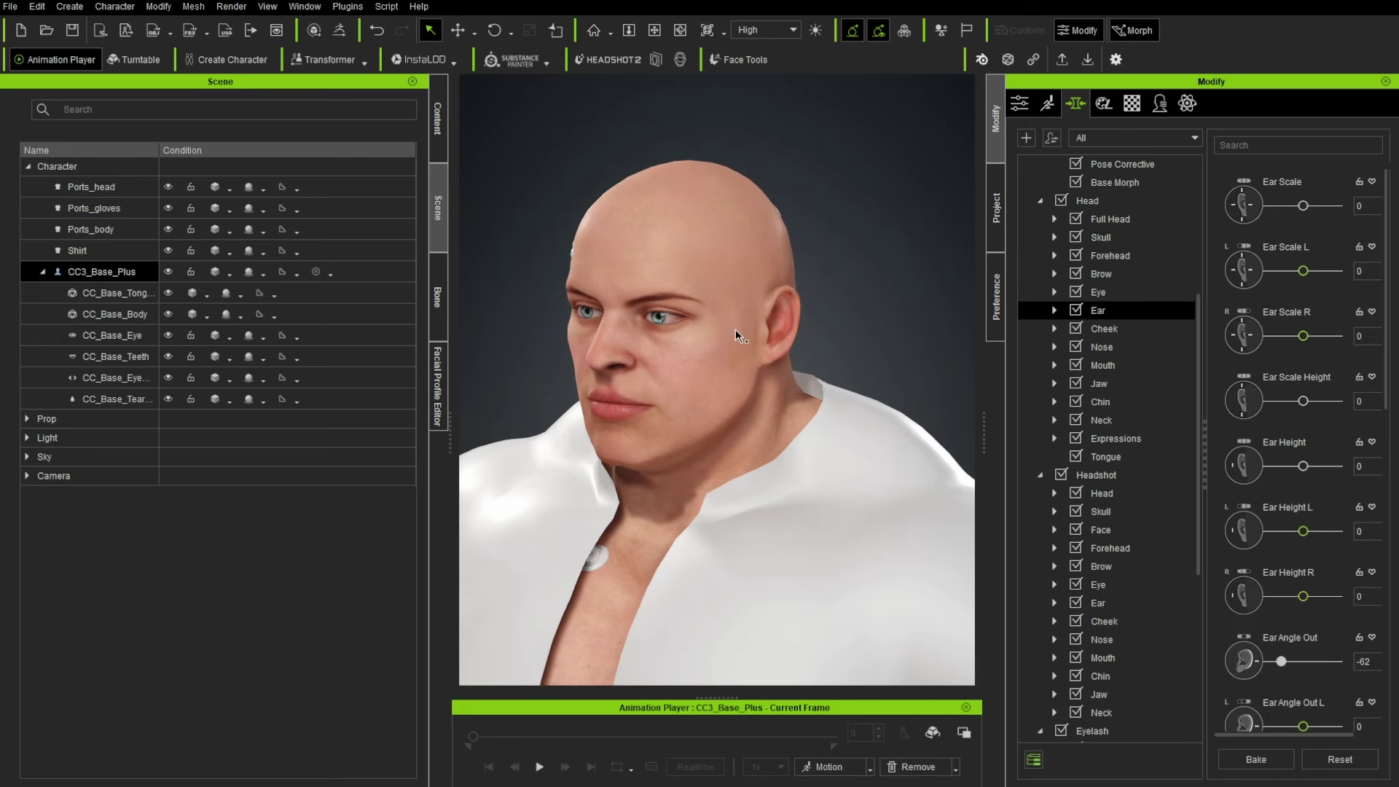
pyautogui.moveTo(736, 329); pyautogui.dragTo(731, 329)
# Step: Reshape the brow directly on the model to a Brow Depth of 91
pyautogui.moveTo(677, 481); pyautogui.dragTo(695, 124, button='middle')
pyautogui.scroll(-3, 703, 252)
pyautogui.moveTo(653, 166); pyautogui.dragTo(653, 299, button='middle')
pyautogui.scroll(2, 653, 298)
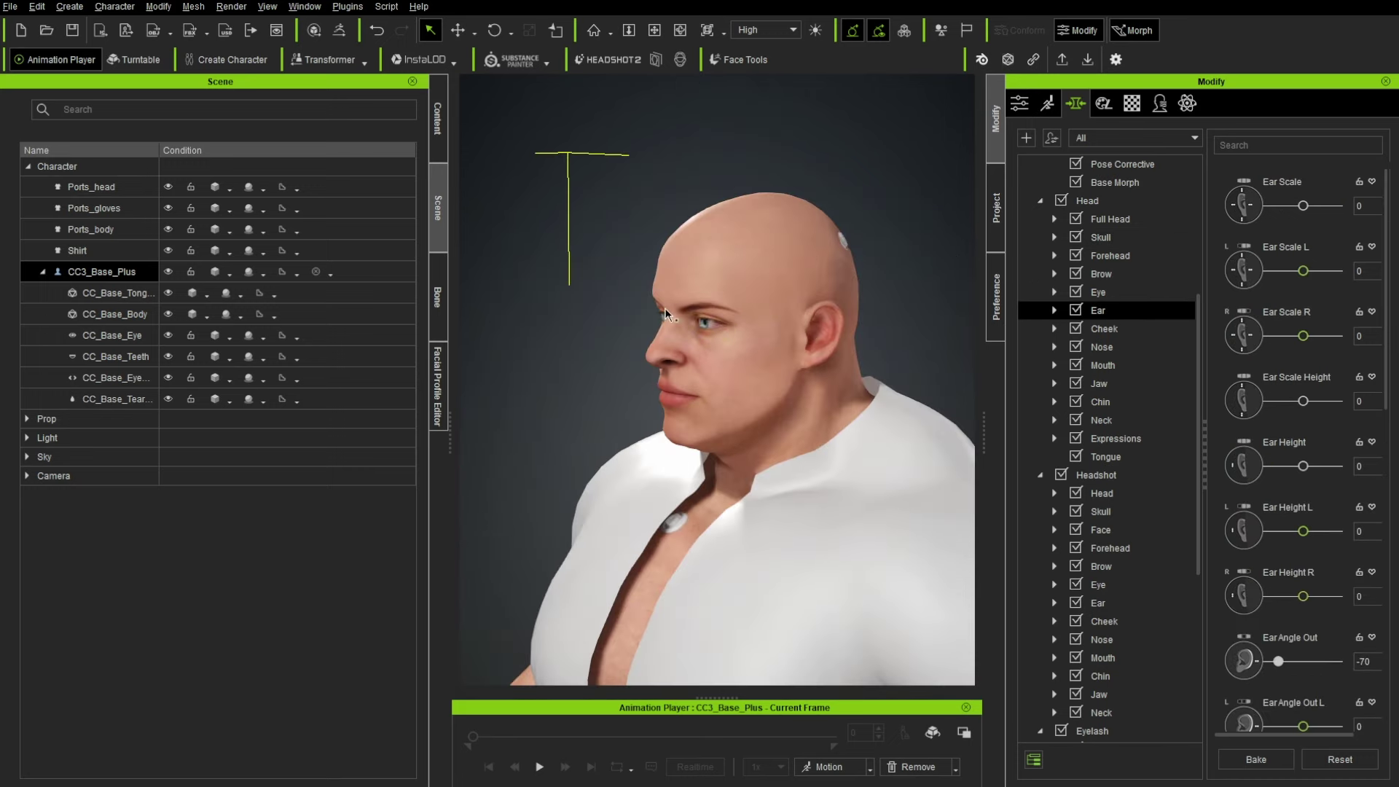
pyautogui.click(653, 298)
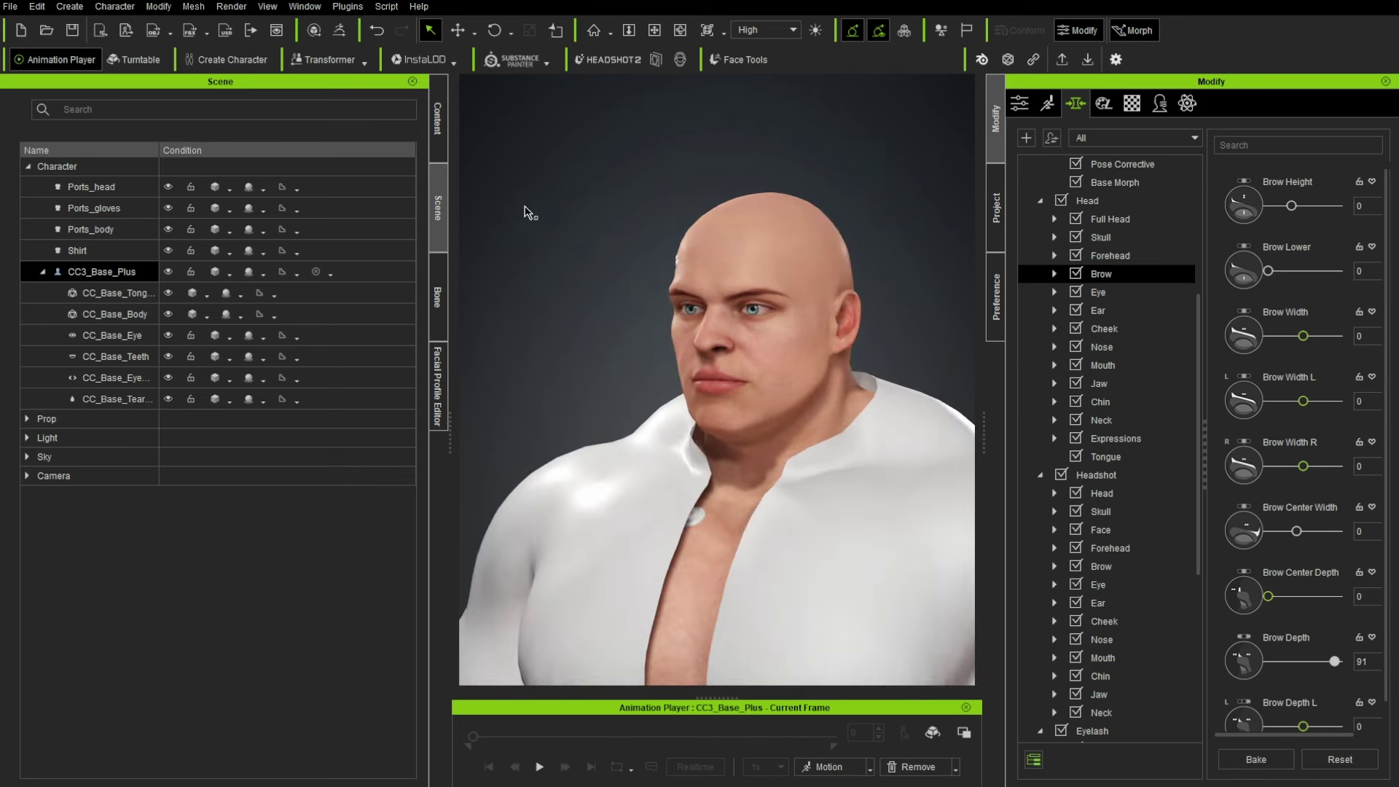
# Step: Apply the Country Style hairstyle from the HairStyle content to the character
pyautogui.click(441, 109)
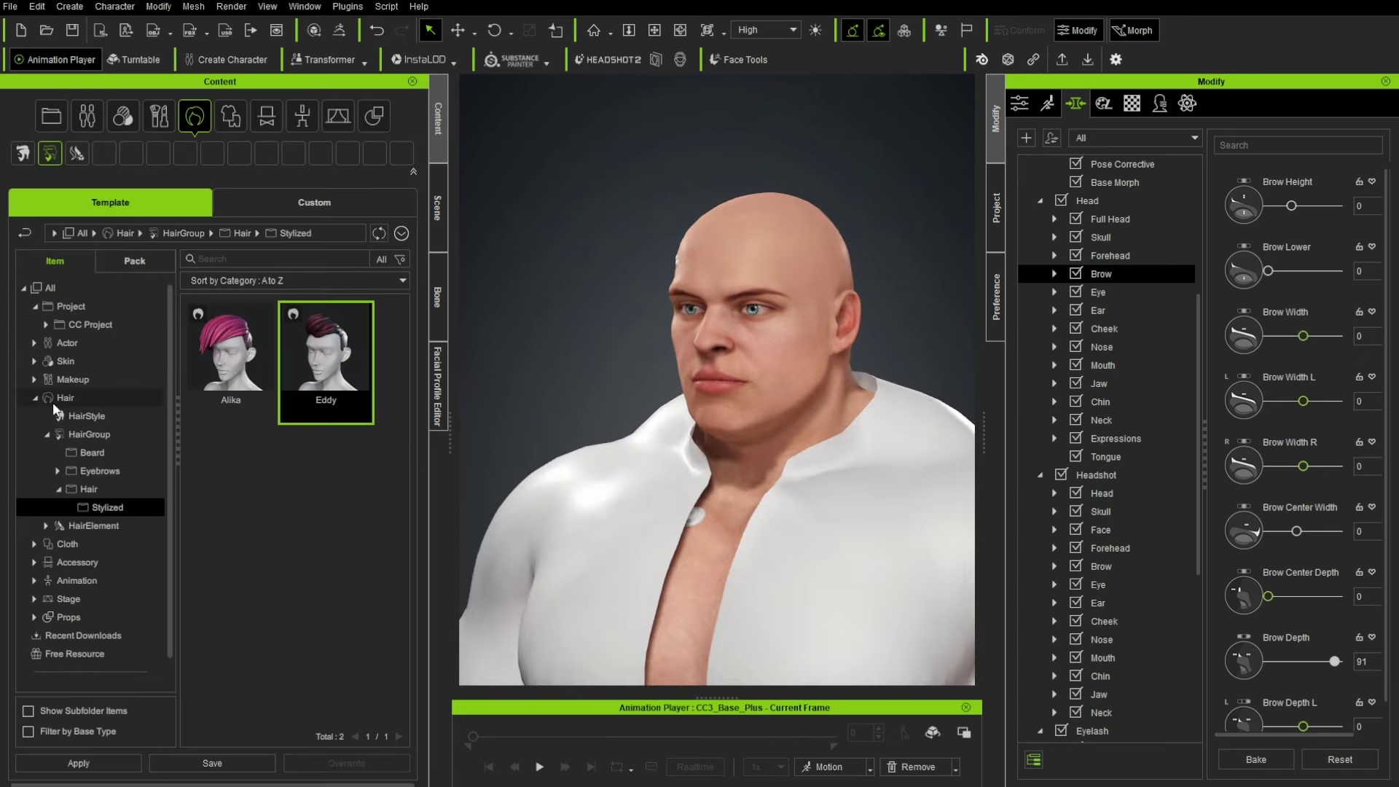
pyautogui.click(85, 415)
pyautogui.moveTo(326, 357); pyautogui.dragTo(551, 583)
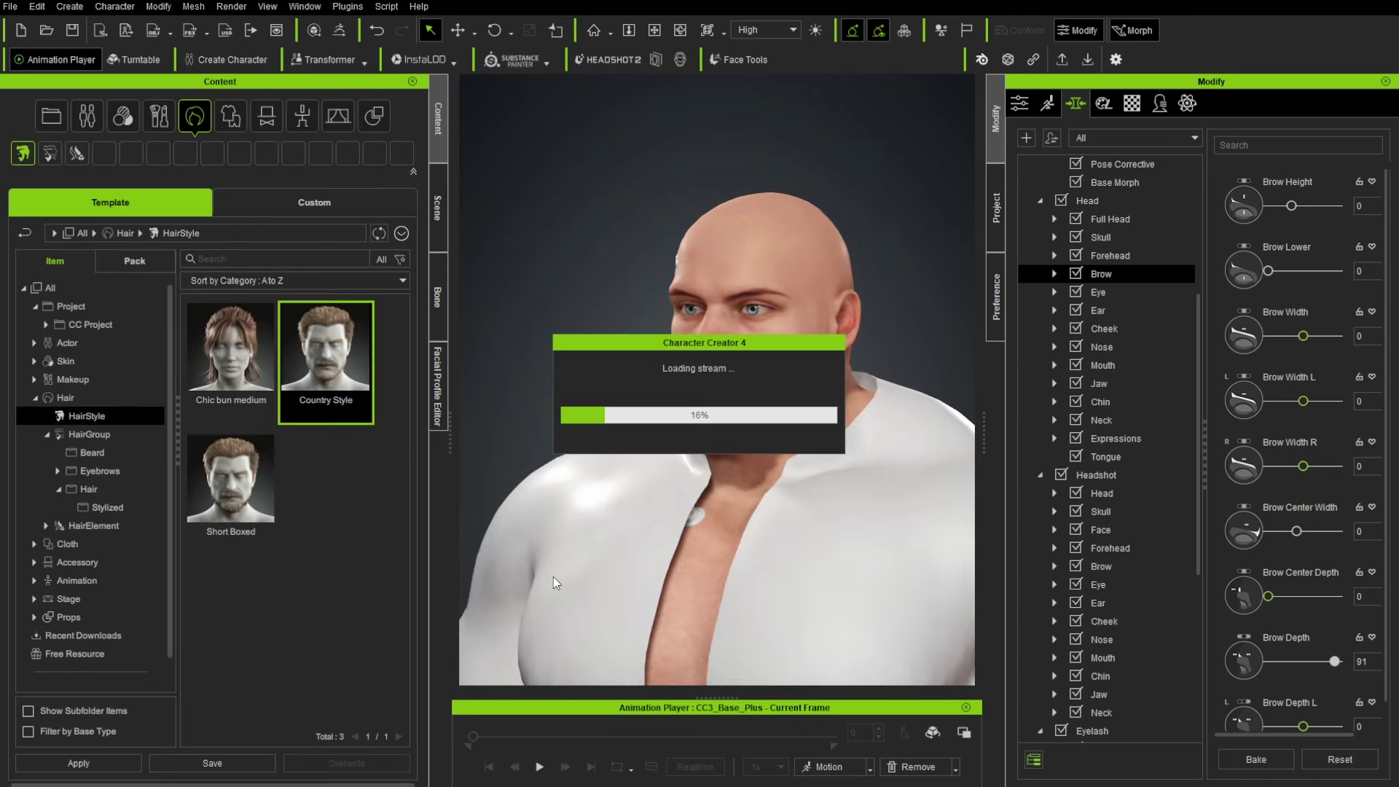
# Step: Delete the Ports_head, Ports_gloves, Ports_body and Shirt meshes from the scene
pyautogui.click(440, 216)
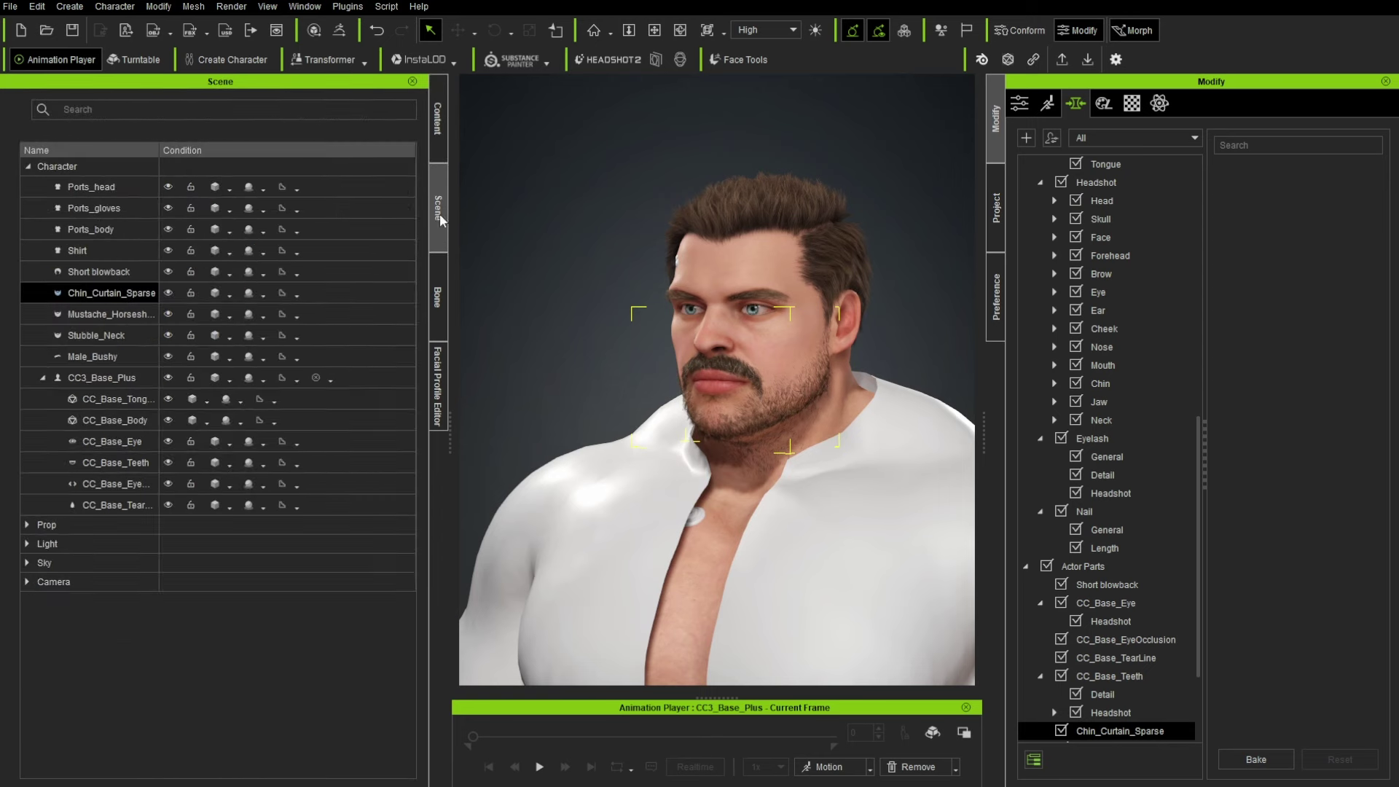
pyautogui.scroll(-5, 661, 313)
pyautogui.moveTo(600, 337); pyautogui.dragTo(655, 337, button='right')
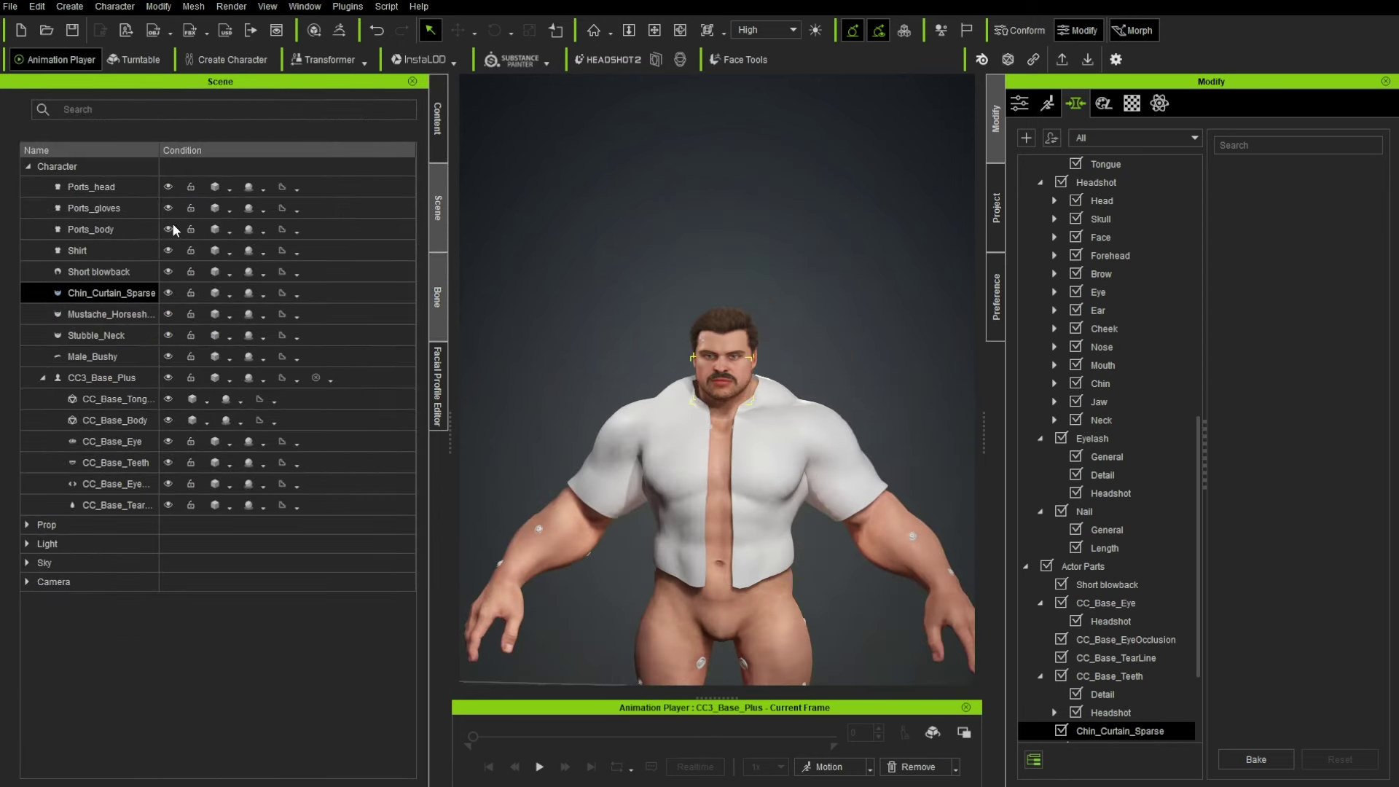
pyautogui.click(105, 188)
pyautogui.keyDown('shift'); pyautogui.click(105, 251); pyautogui.keyUp('shift')
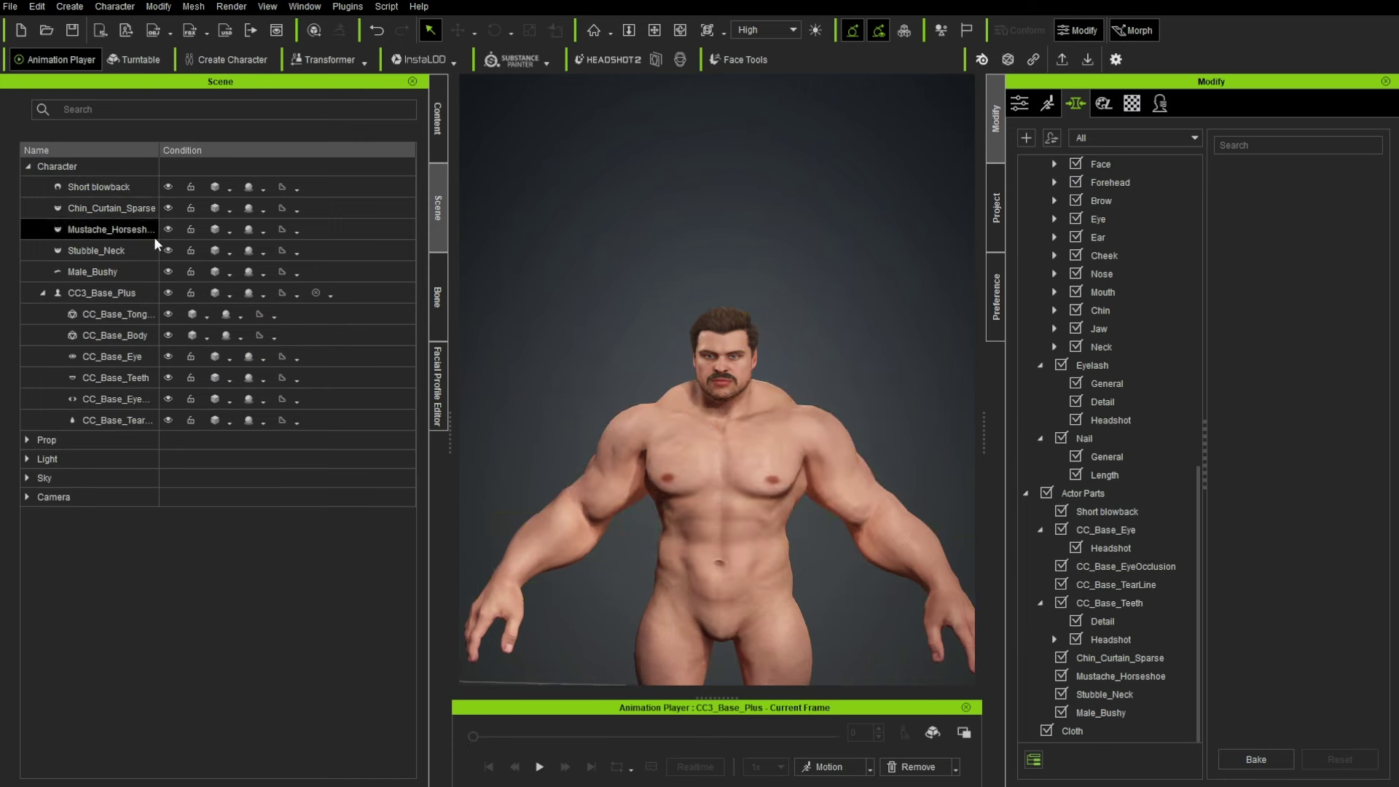
# Step: Dress the sculpted character in the CC4 Kevin outfit from the Clothed character templates, without saving the current project
pyautogui.click(437, 121)
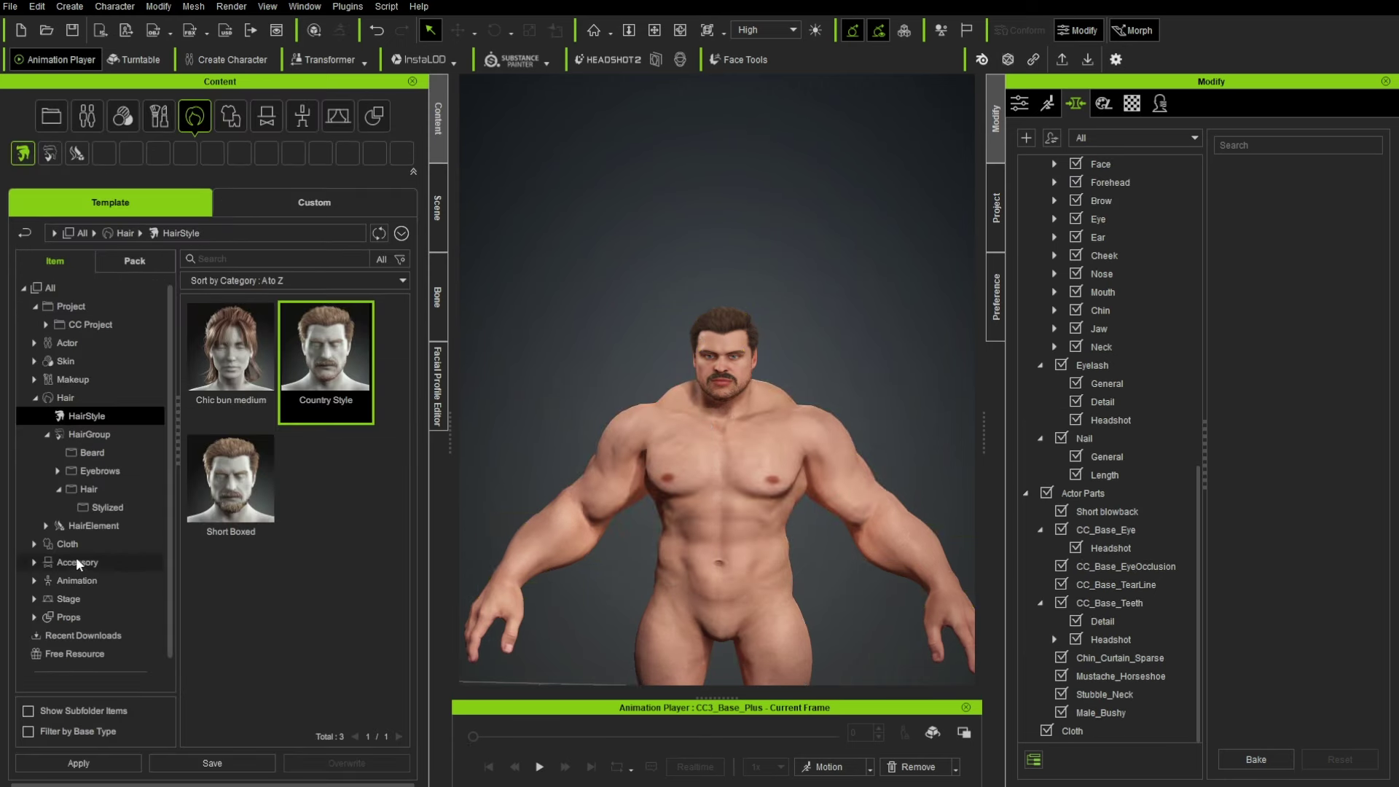
pyautogui.click(113, 542)
pyautogui.scroll(-3, 226, 510)
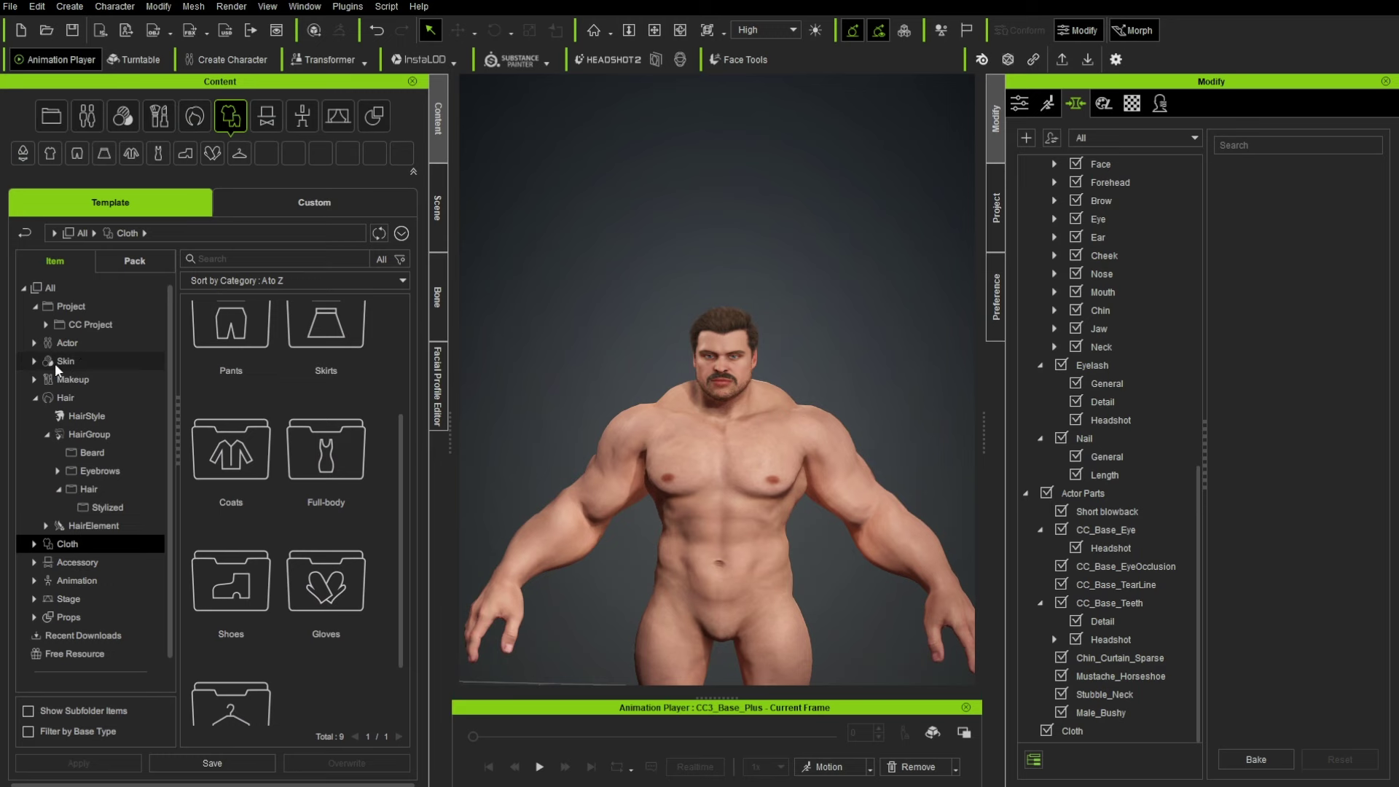
pyautogui.click(35, 343)
pyautogui.click(75, 344)
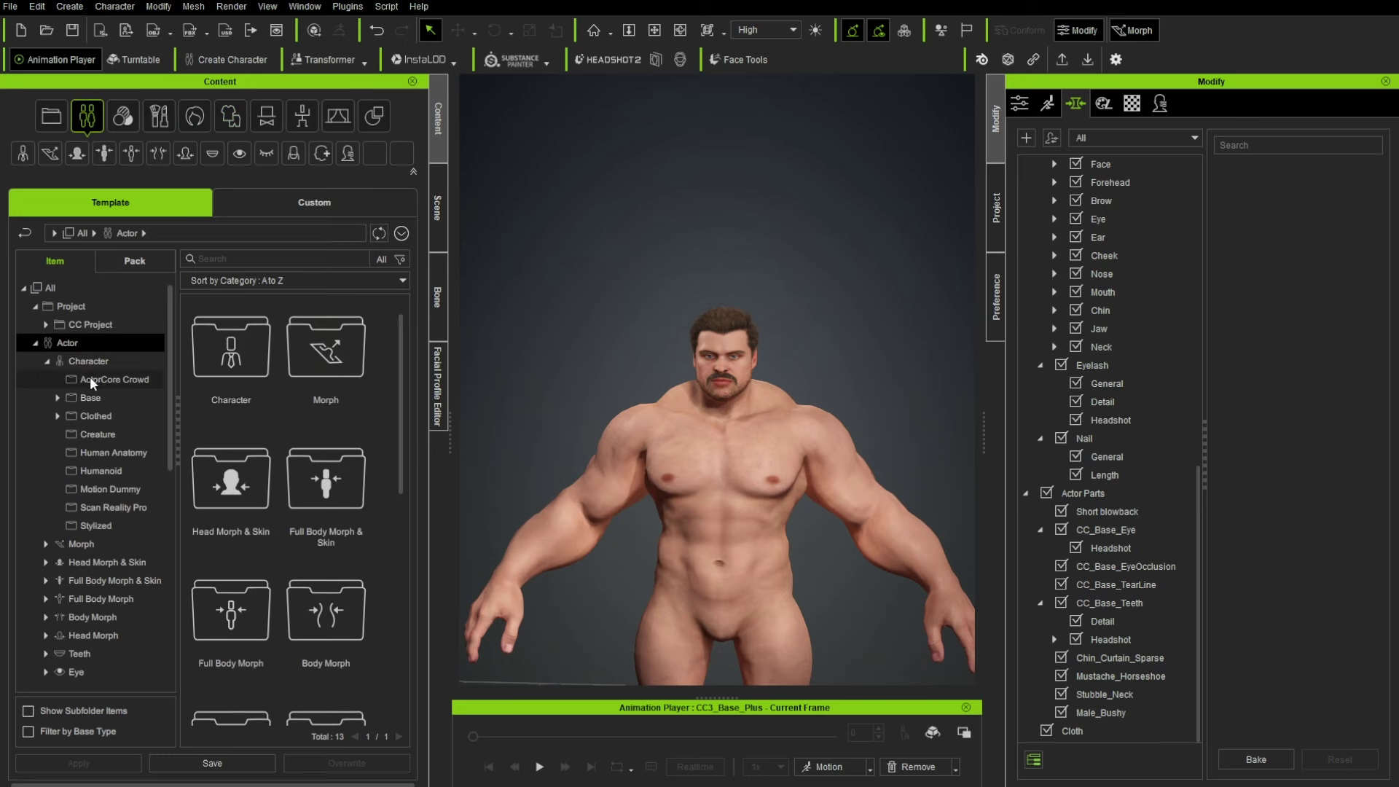
pyautogui.click(96, 416)
pyautogui.doubleClick(332, 477)
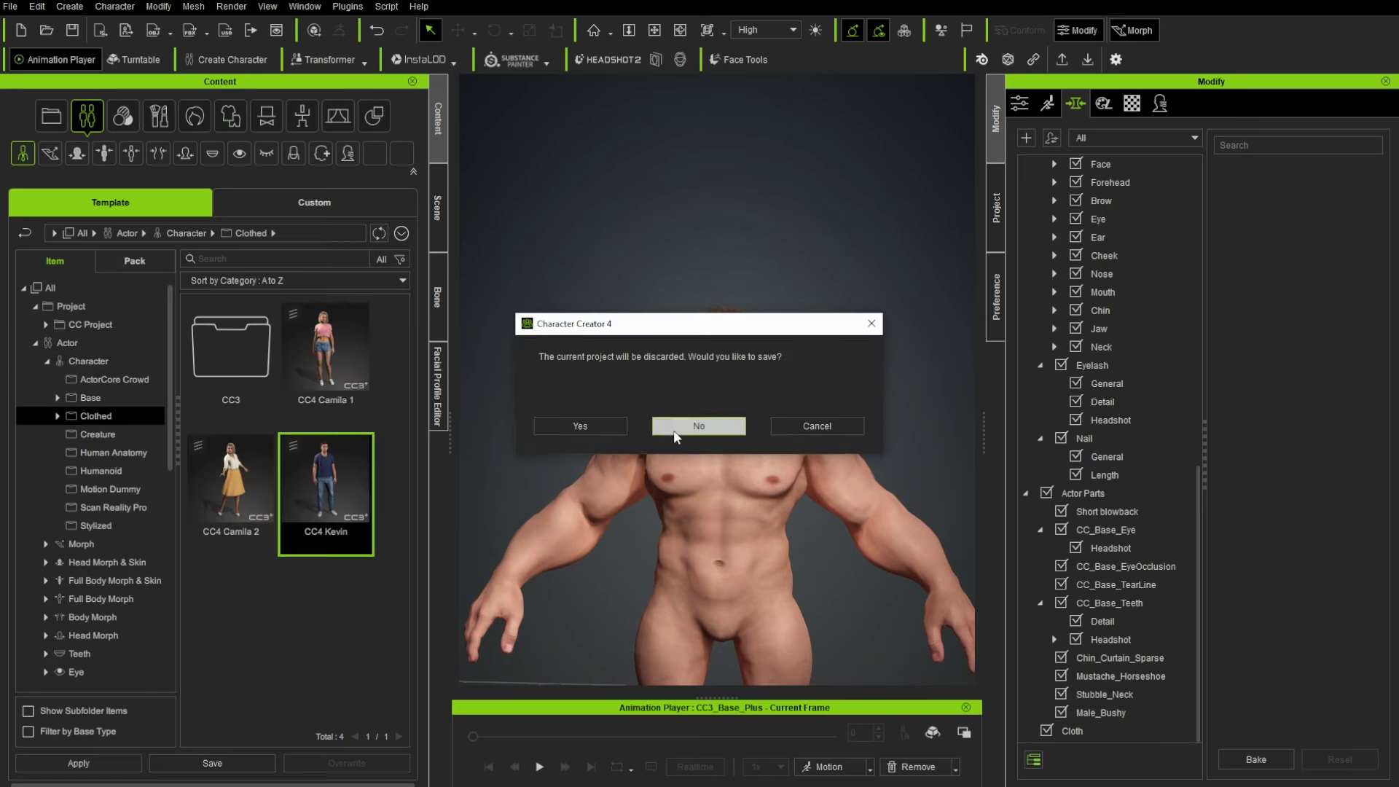
pyautogui.click(675, 430)
pyautogui.click(614, 444)
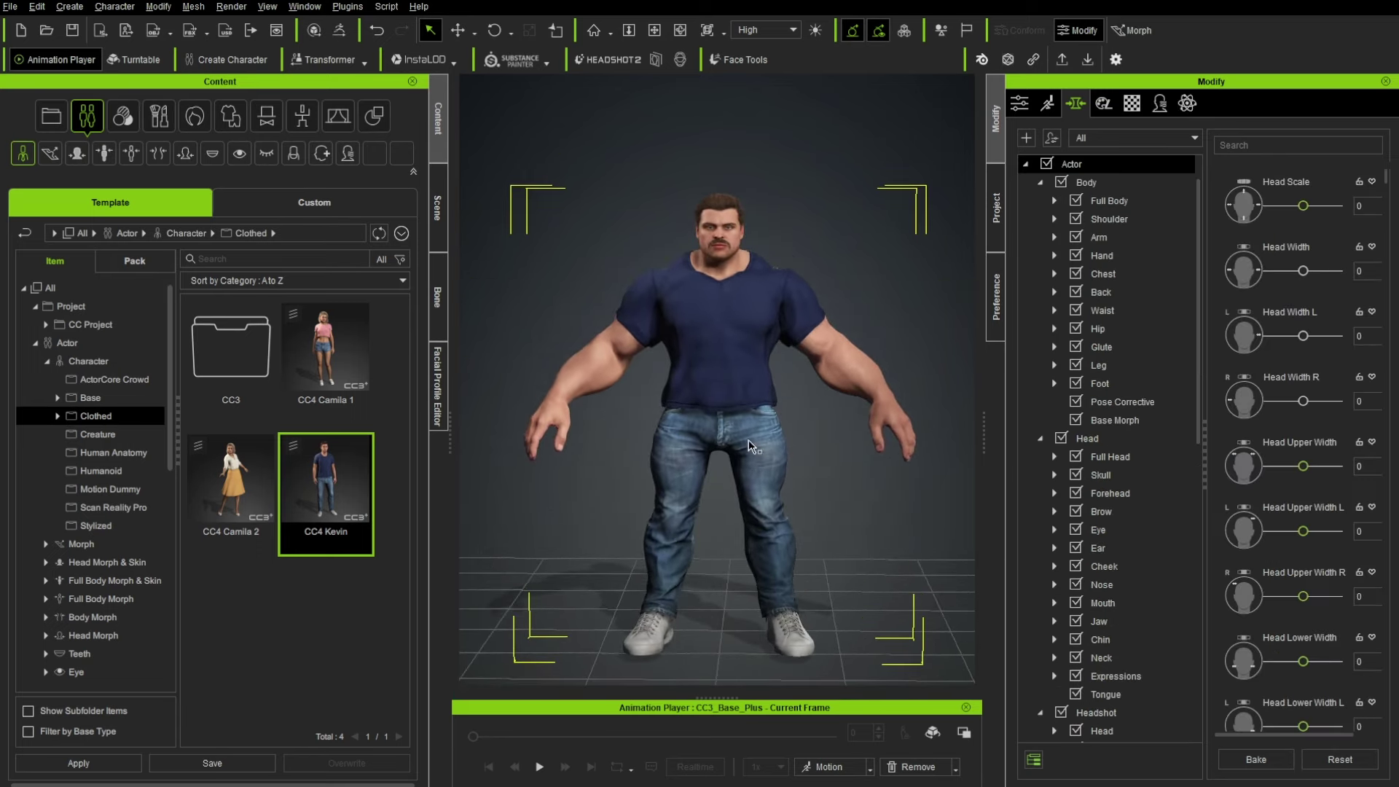
# Step: Apply the Violent_Outraged motion from the Communicate folder of Classical Cartoon-Violent Moves to the character
pyautogui.click(822, 765)
pyautogui.click(438, 216)
pyautogui.click(34, 343)
pyautogui.click(35, 398)
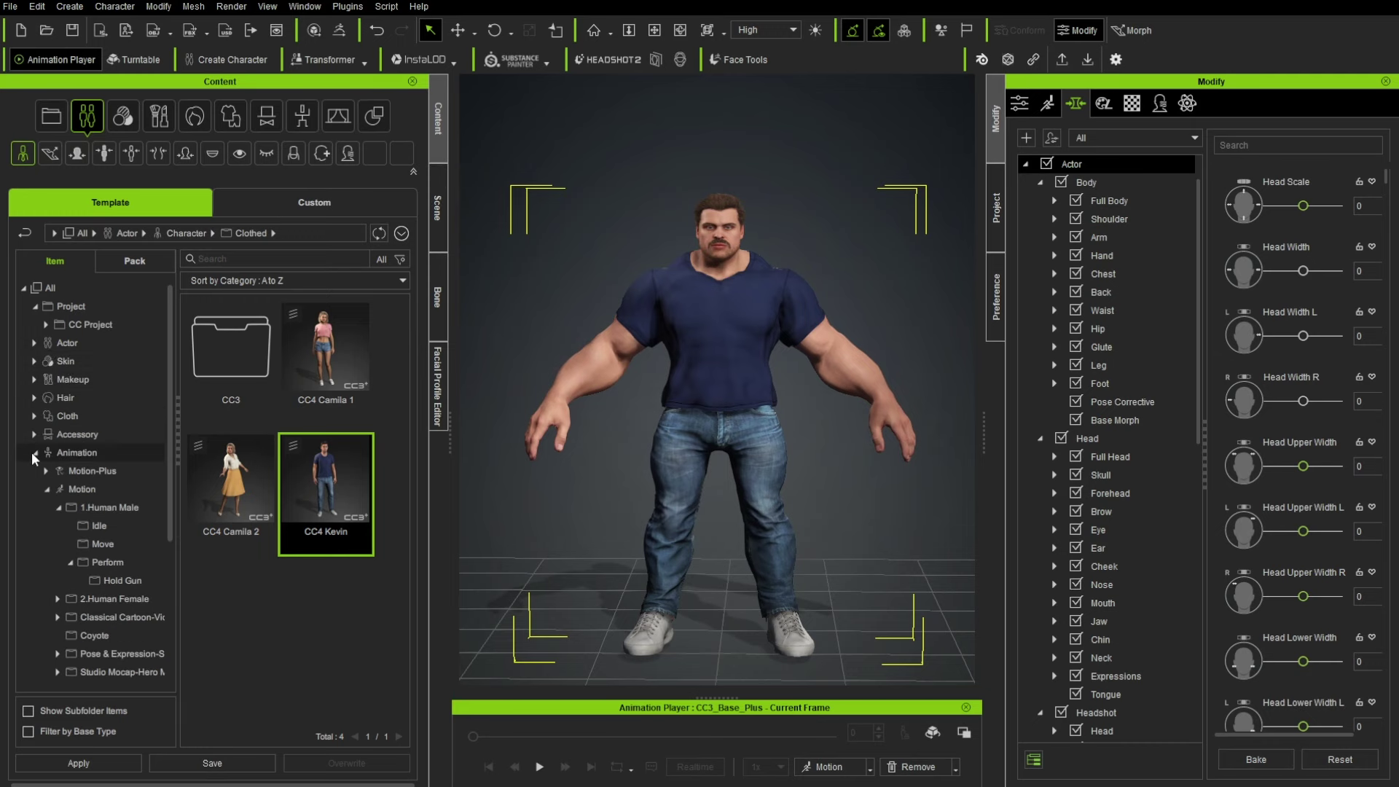
pyautogui.click(33, 453)
pyautogui.click(44, 489)
pyautogui.click(59, 507)
pyautogui.click(63, 545)
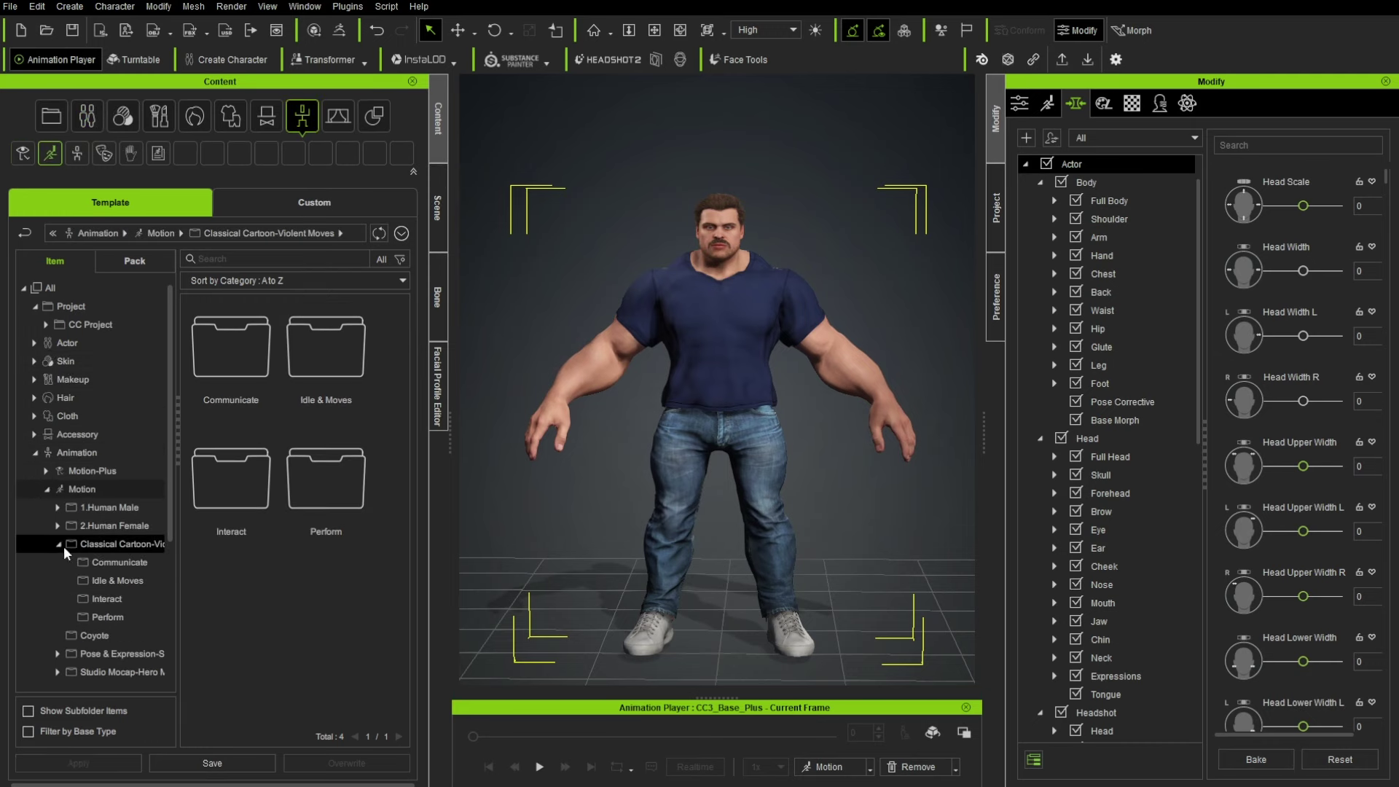
pyautogui.click(120, 562)
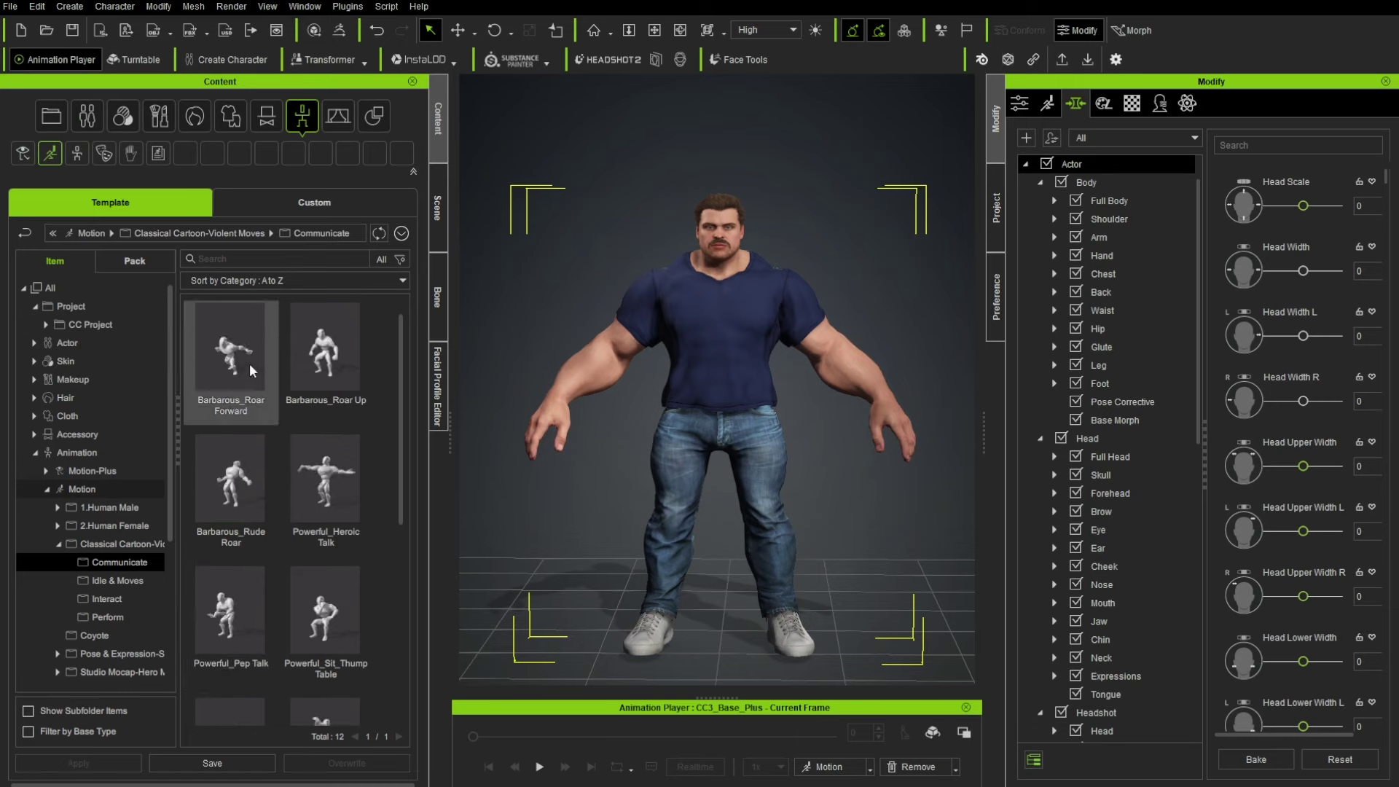
pyautogui.scroll(-3, 240, 467)
pyautogui.doubleClick(334, 514)
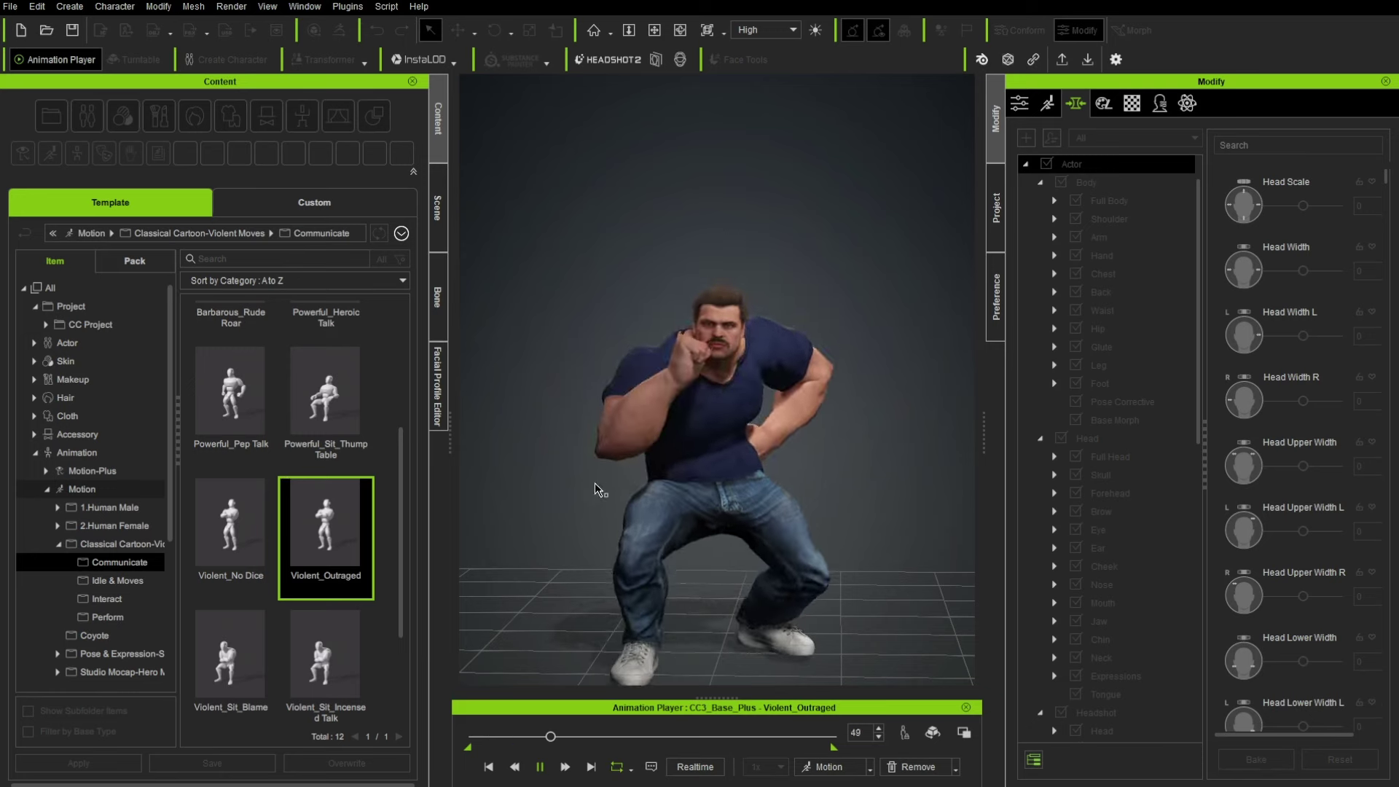
# Step: Apply the Violent_Huff motion from the Perform folder and play the animation
pyautogui.scroll(-1, 209, 587)
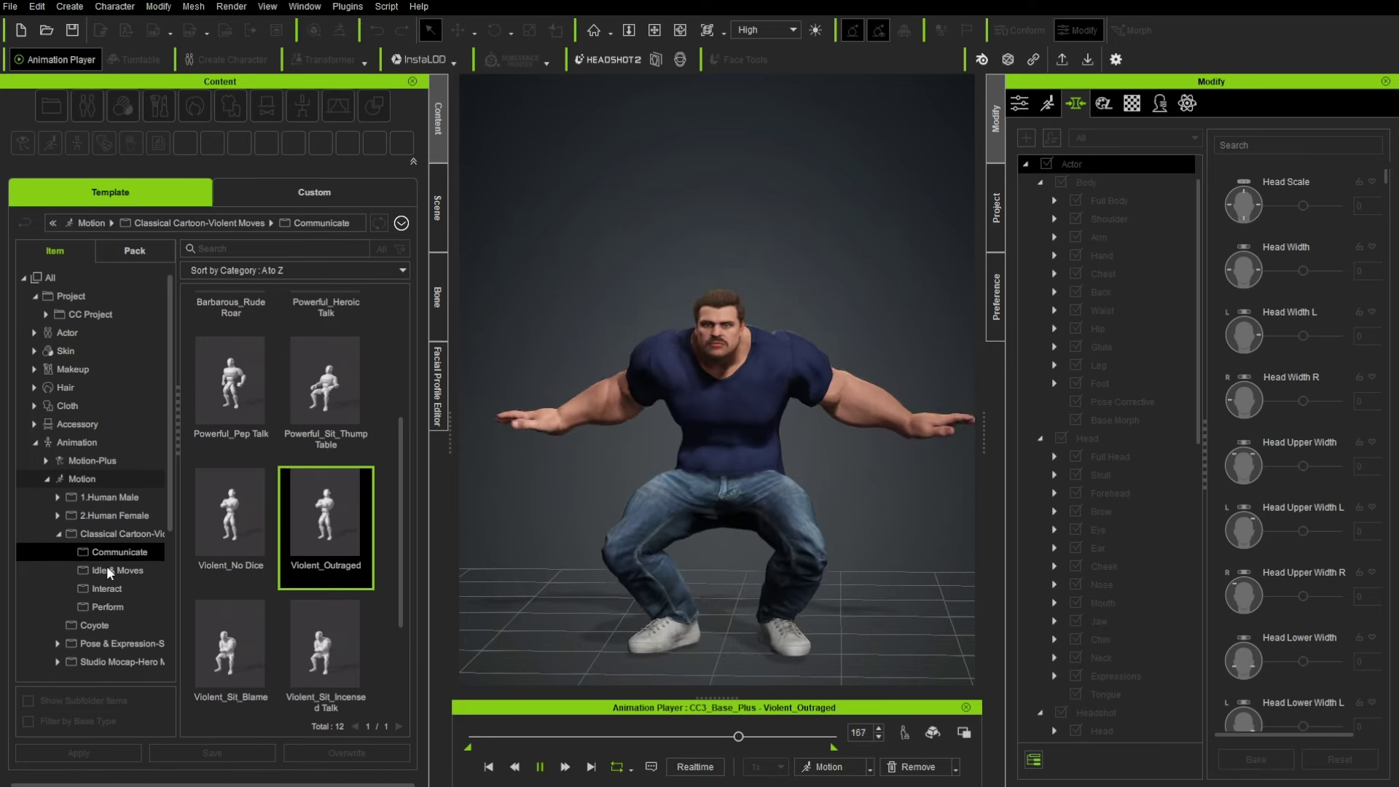
pyautogui.click(107, 606)
pyautogui.click(235, 626)
pyautogui.doubleClick(235, 626)
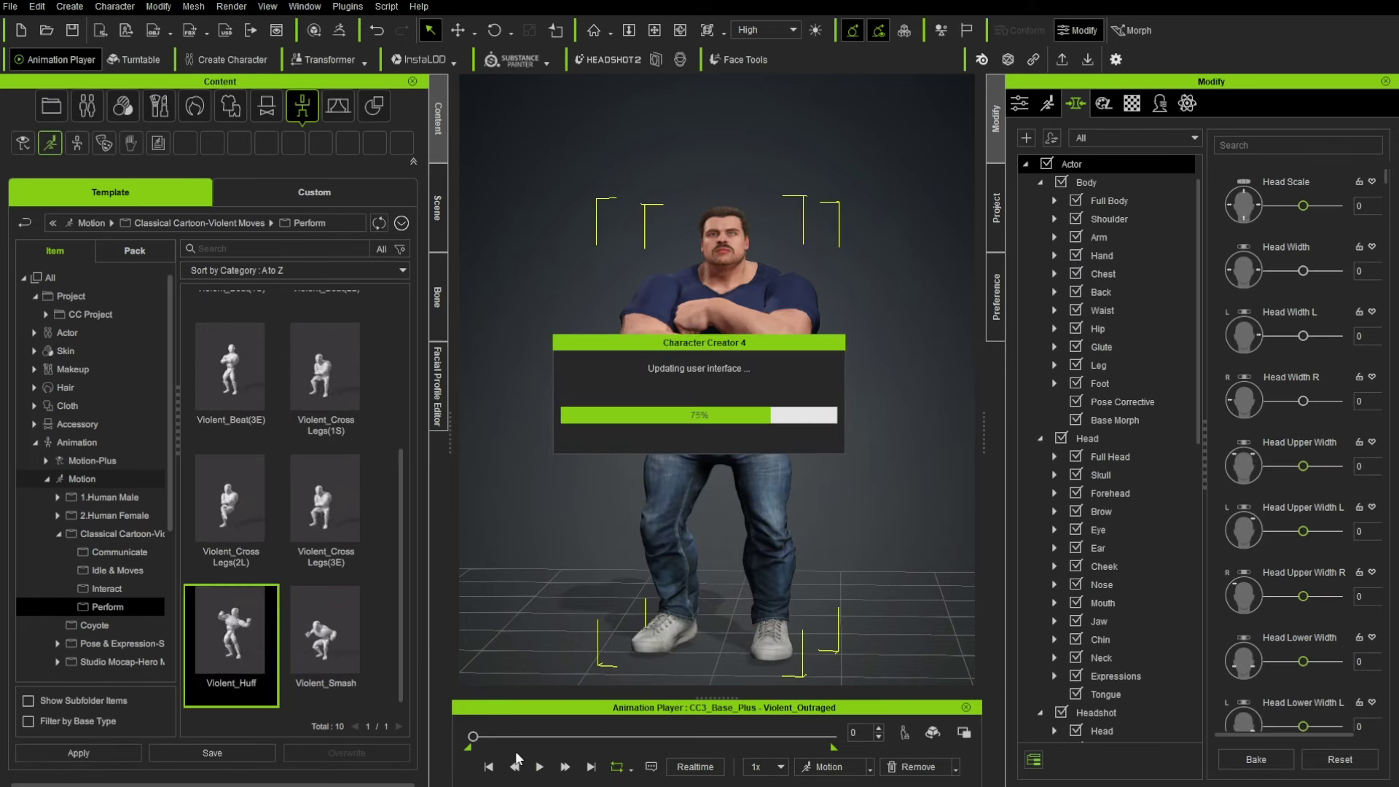
pyautogui.click(539, 767)
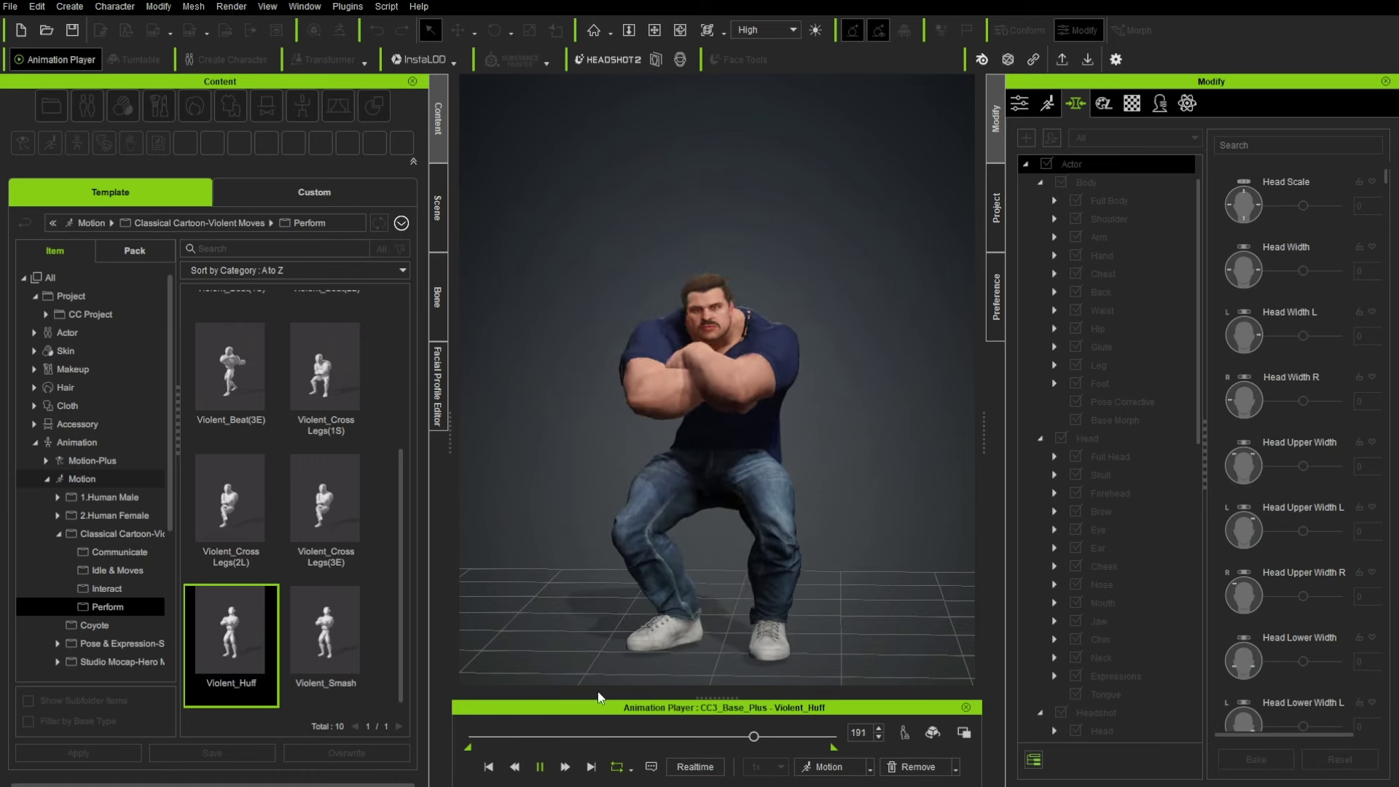
# Step: Pause the Violent_Huff motion and put the character into the A-Pose calibration pose
pyautogui.click(539, 767)
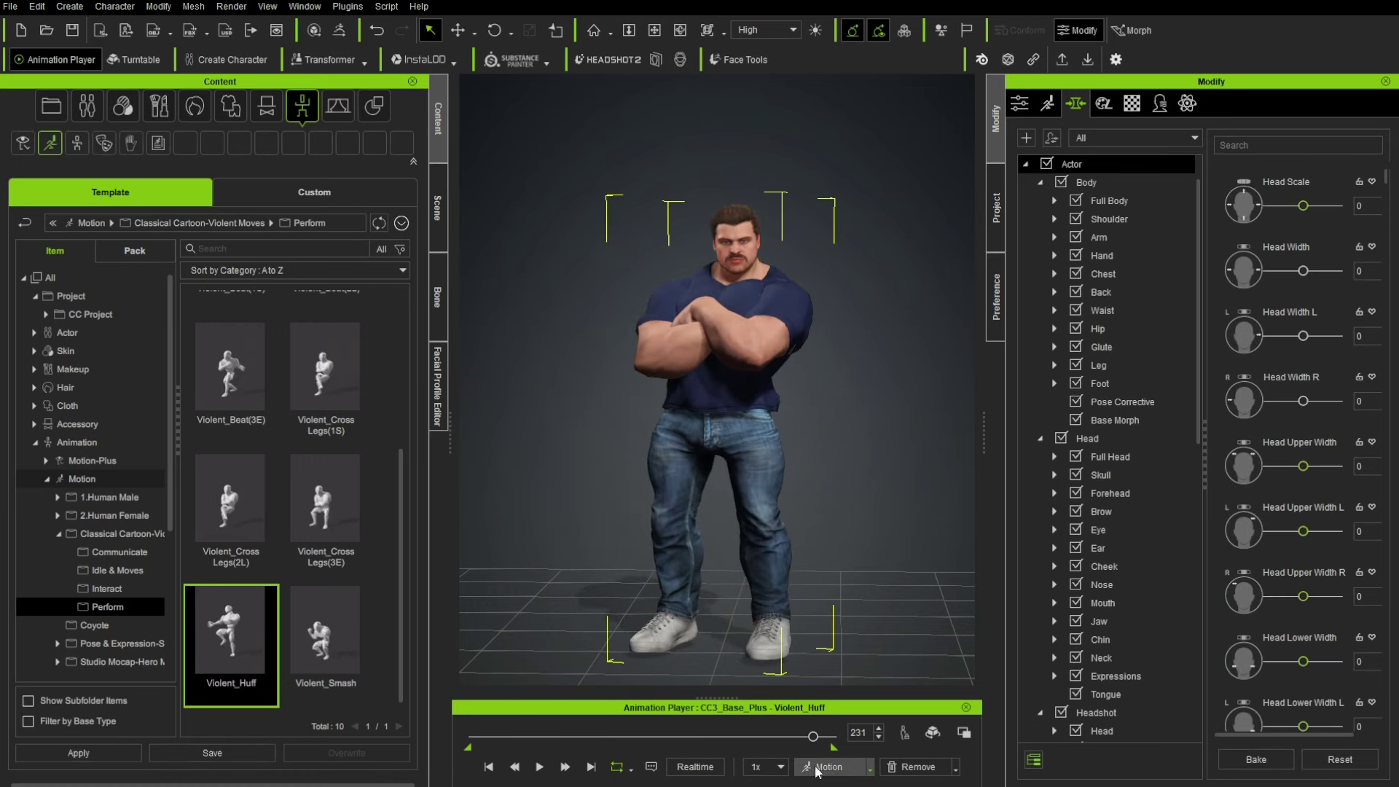
pyautogui.click(869, 766)
pyautogui.moveTo(864, 612)
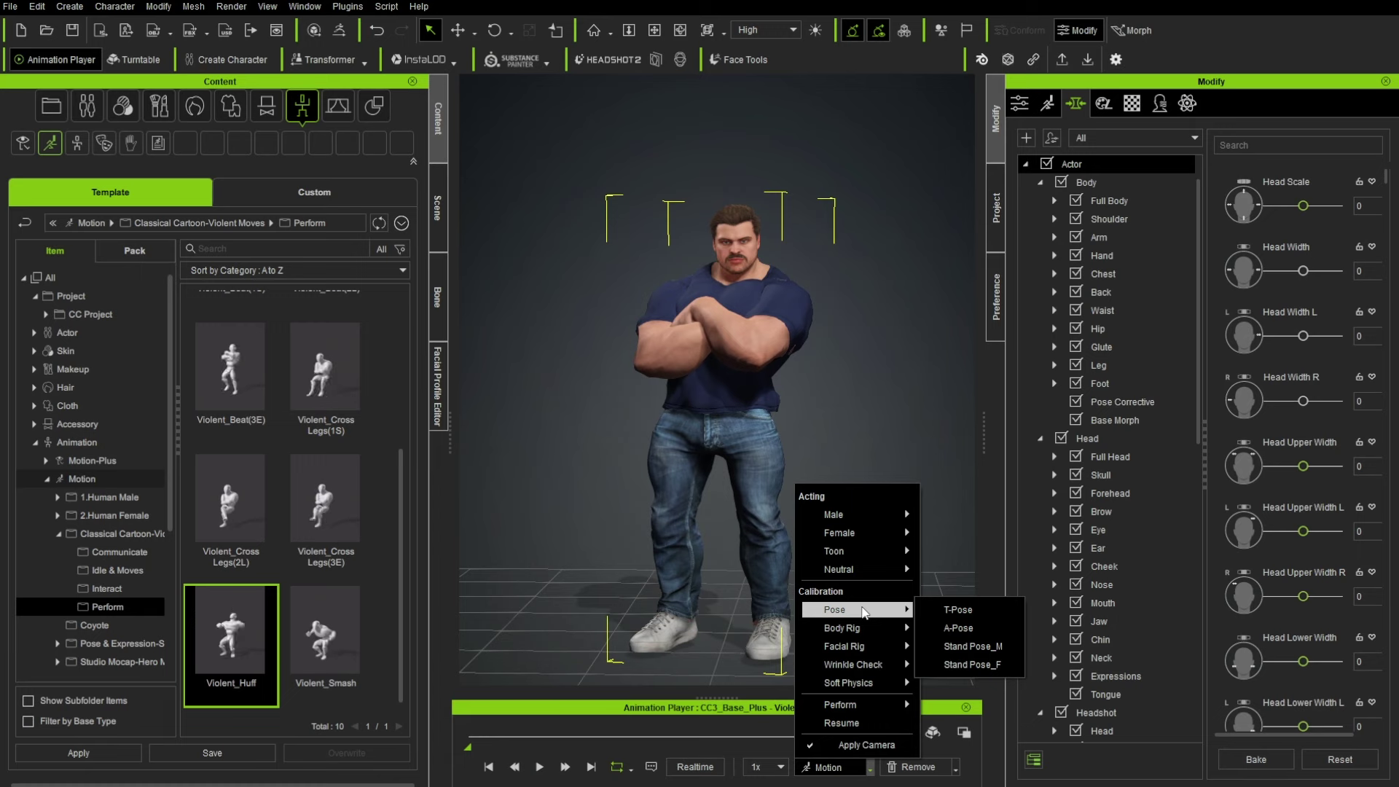
pyautogui.click(955, 627)
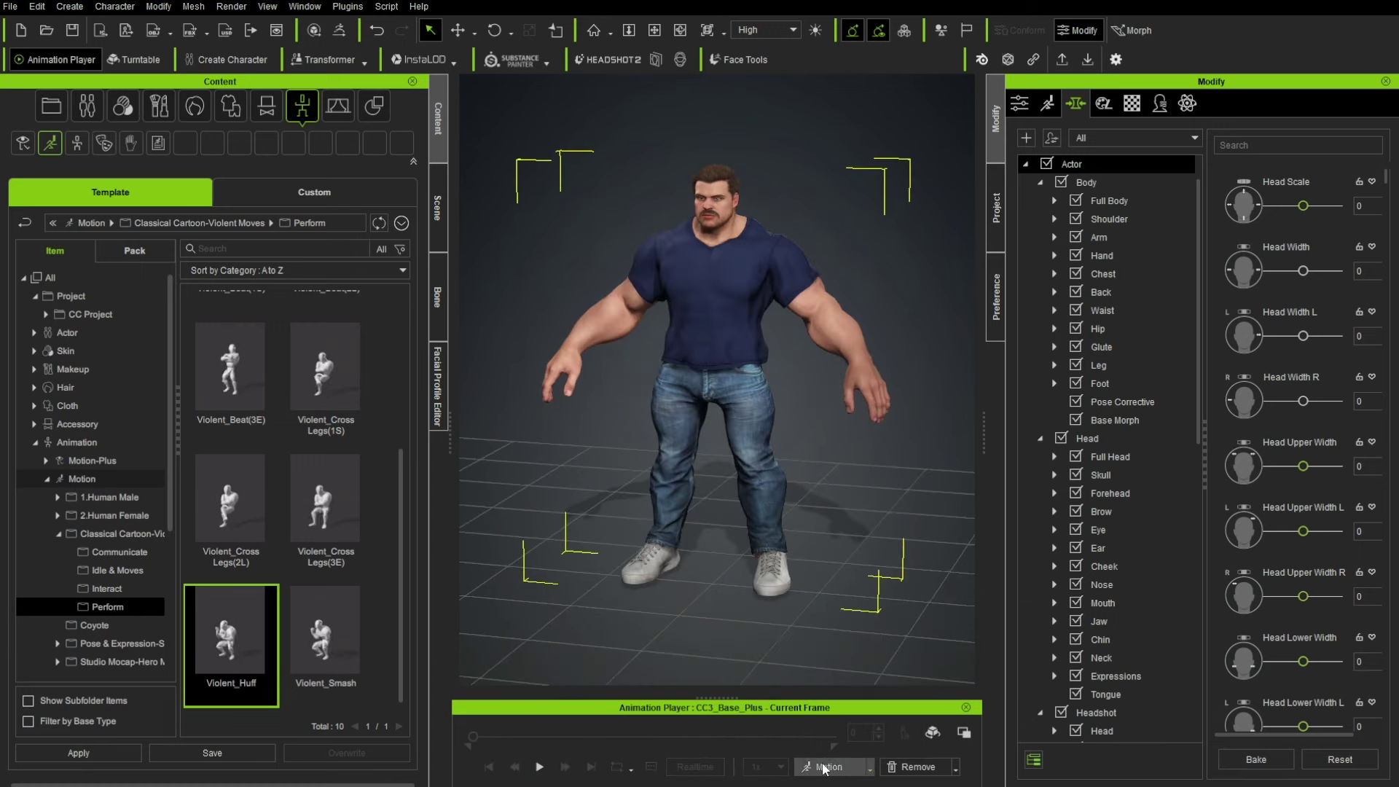
# Step: Apply a Wrinkle Check calibration motion to the character, play it briefly and pause on the face close-up
pyautogui.click(824, 768)
pyautogui.moveTo(874, 664)
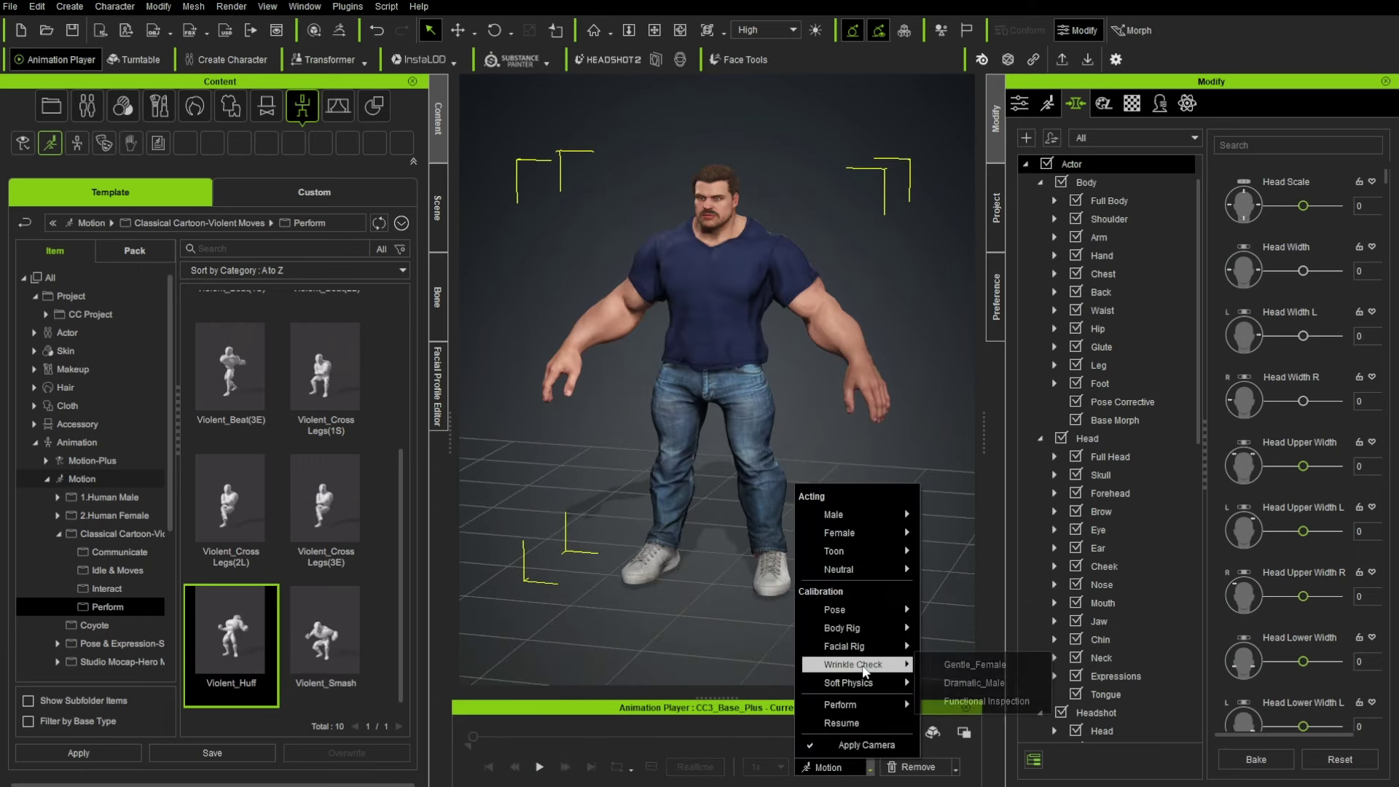
pyautogui.click(956, 665)
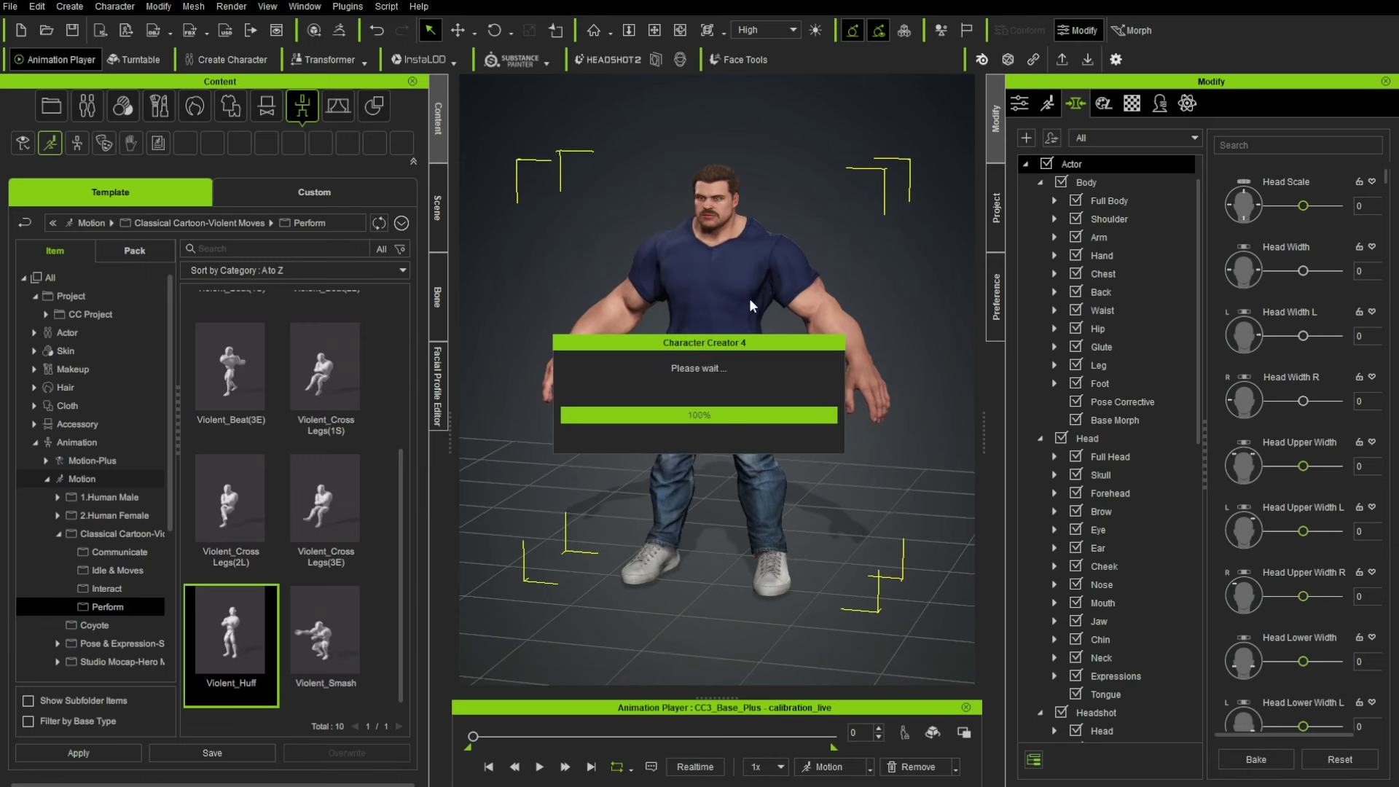
pyautogui.click(539, 766)
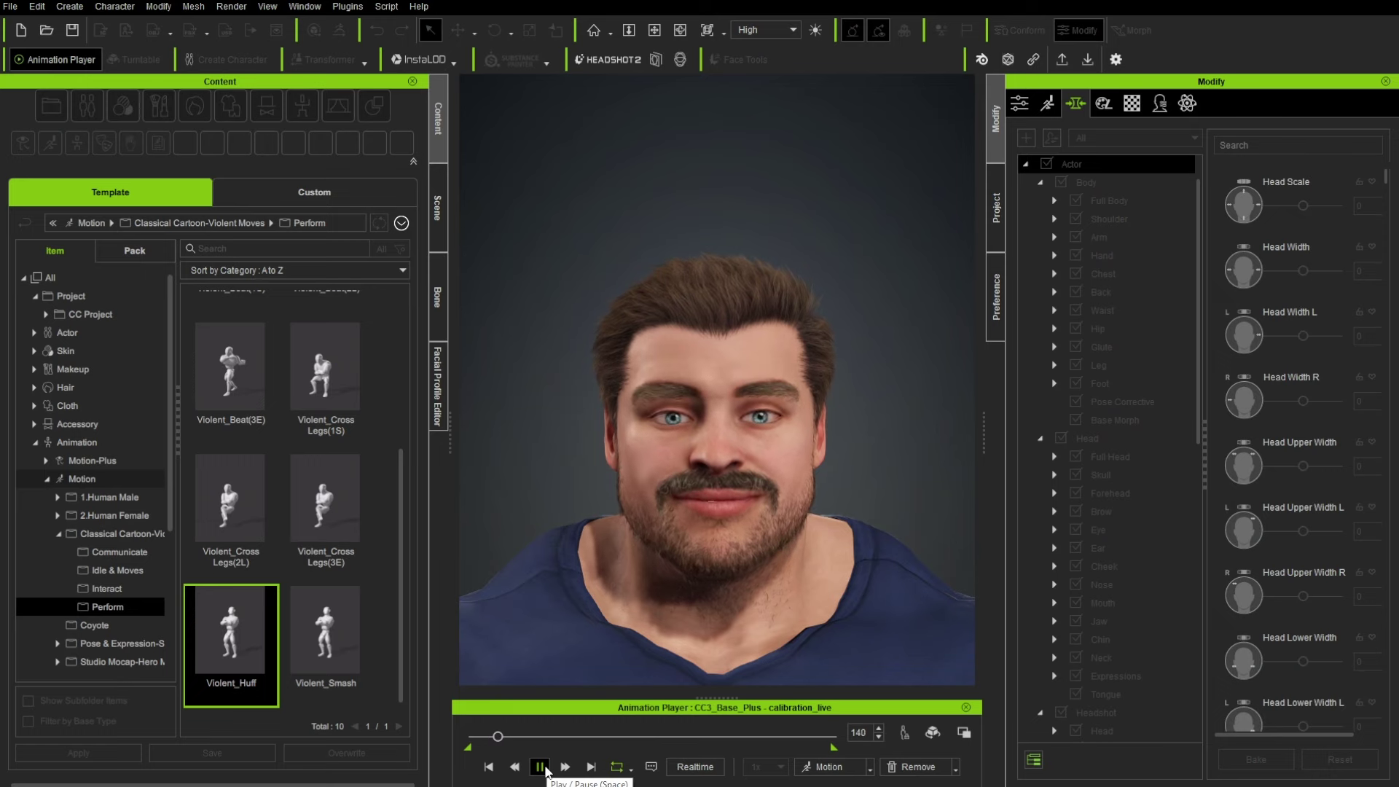
pyautogui.click(540, 767)
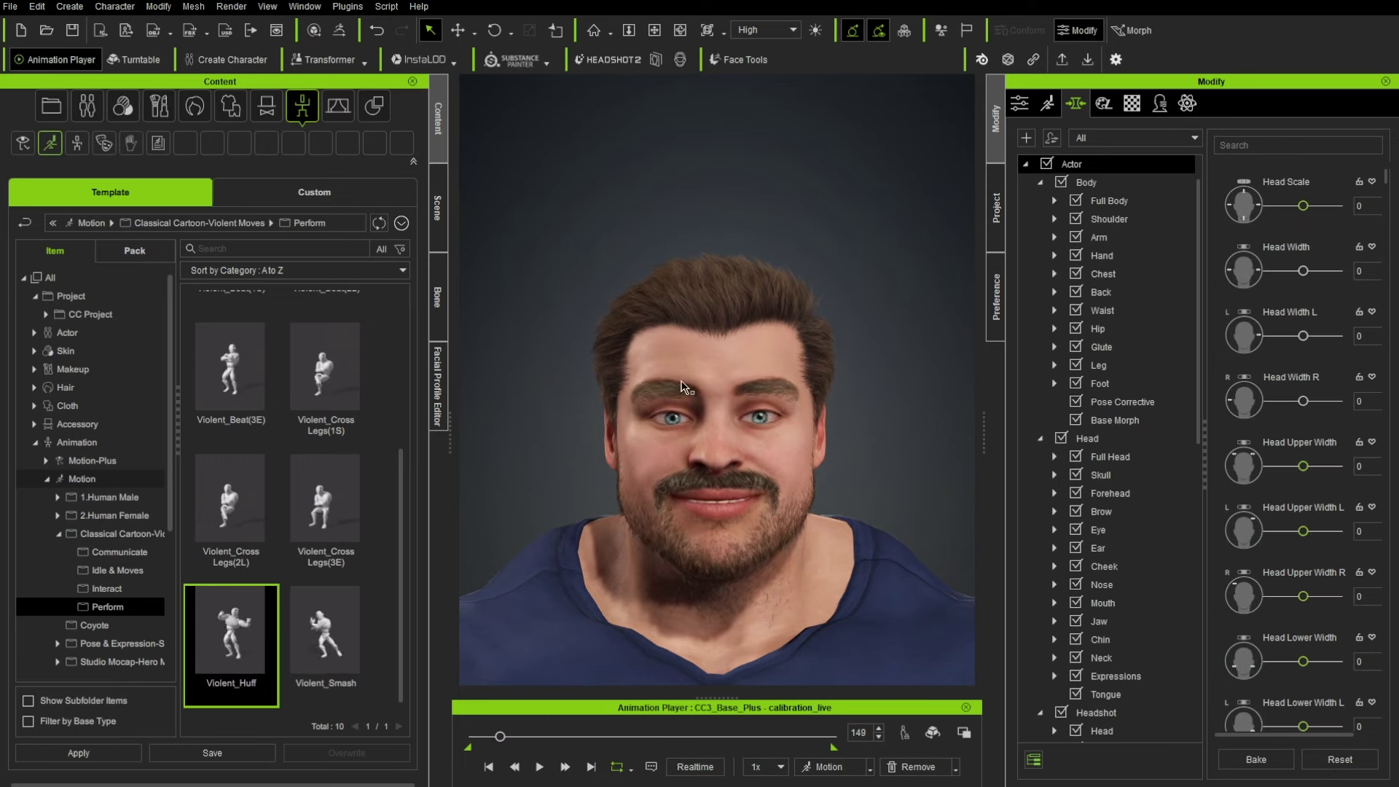
# Step: Apply the 02_Shallow_Varied expression wrinkles from the Realistic folder of Wrinkle Essentials to the character
pyautogui.click(35, 441)
pyautogui.click(34, 332)
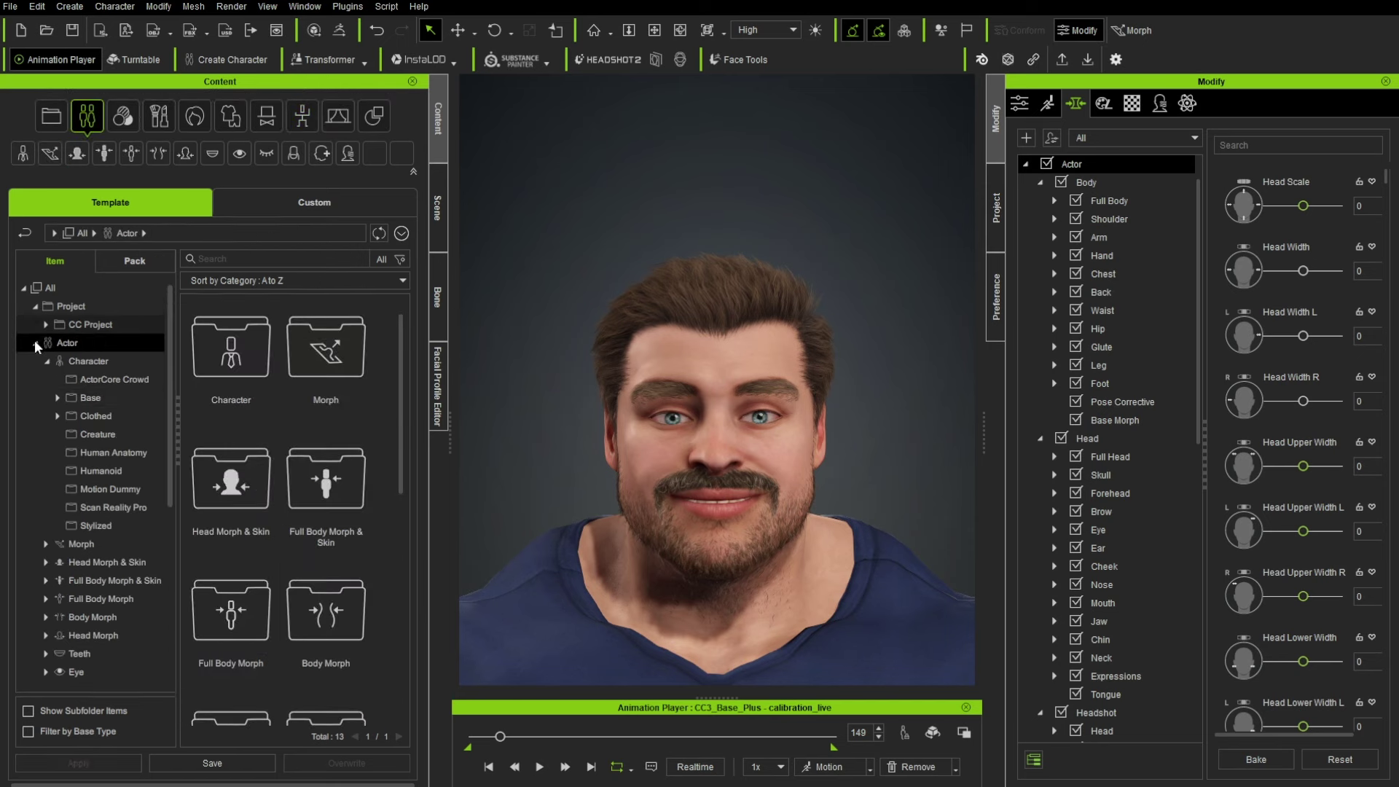
pyautogui.scroll(-3, 67, 387)
pyautogui.click(108, 585)
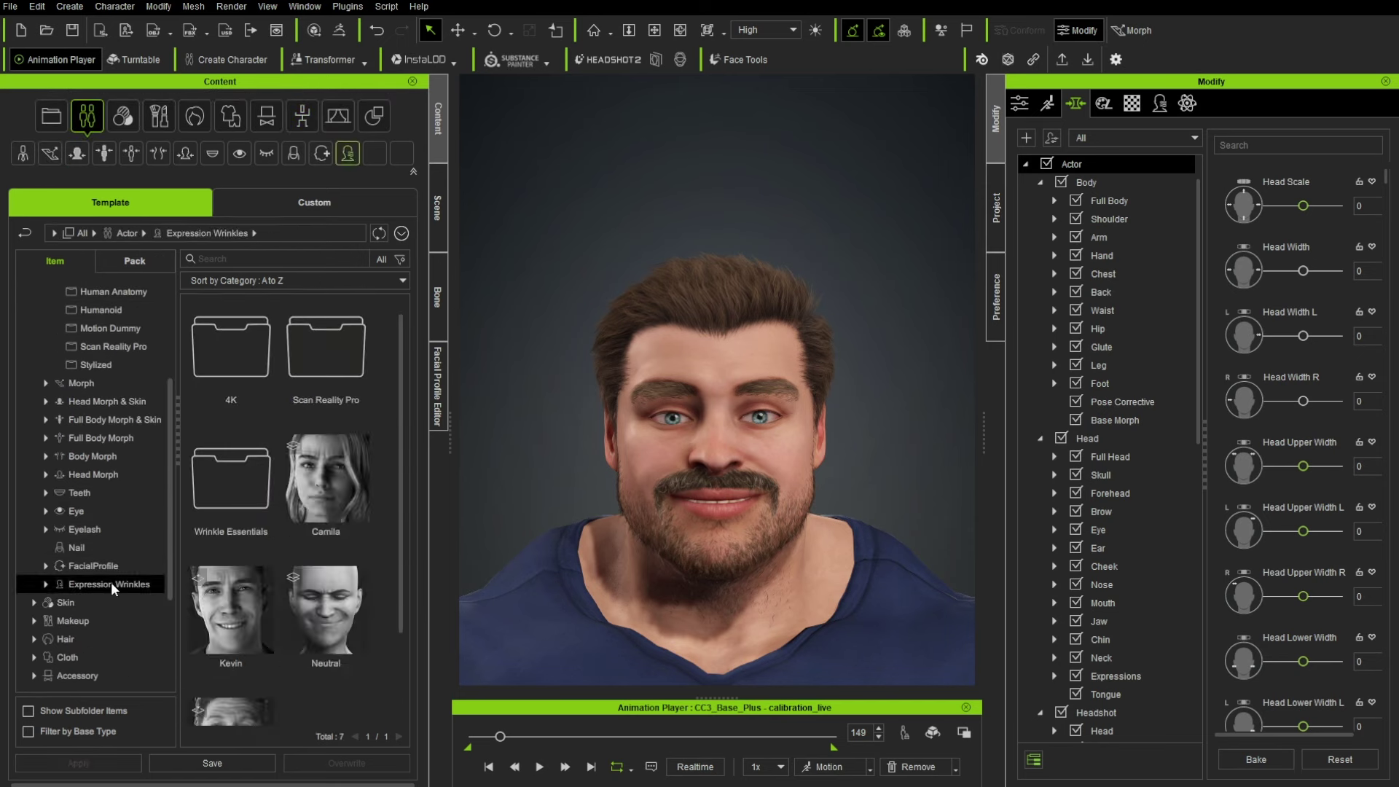
pyautogui.scroll(-2, 349, 466)
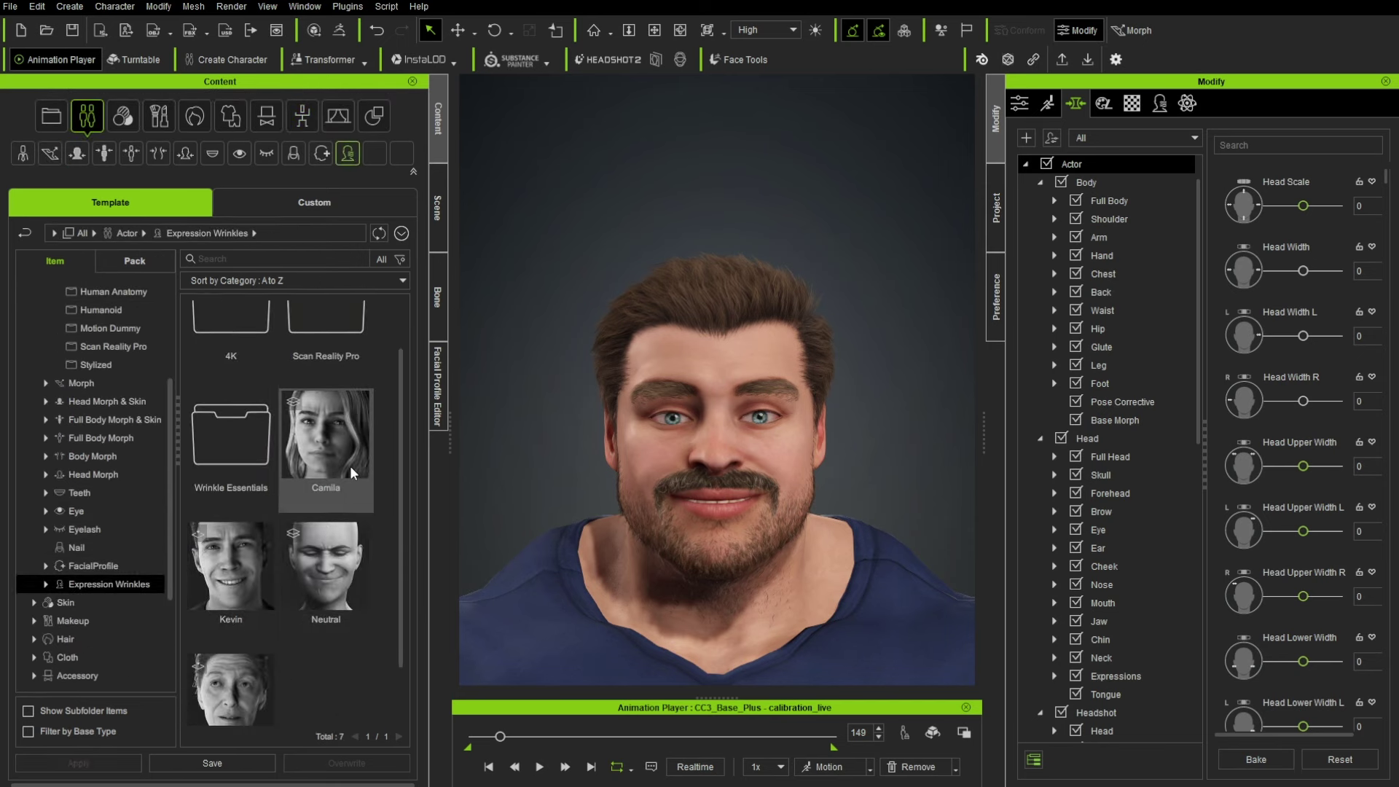
pyautogui.doubleClick(240, 393)
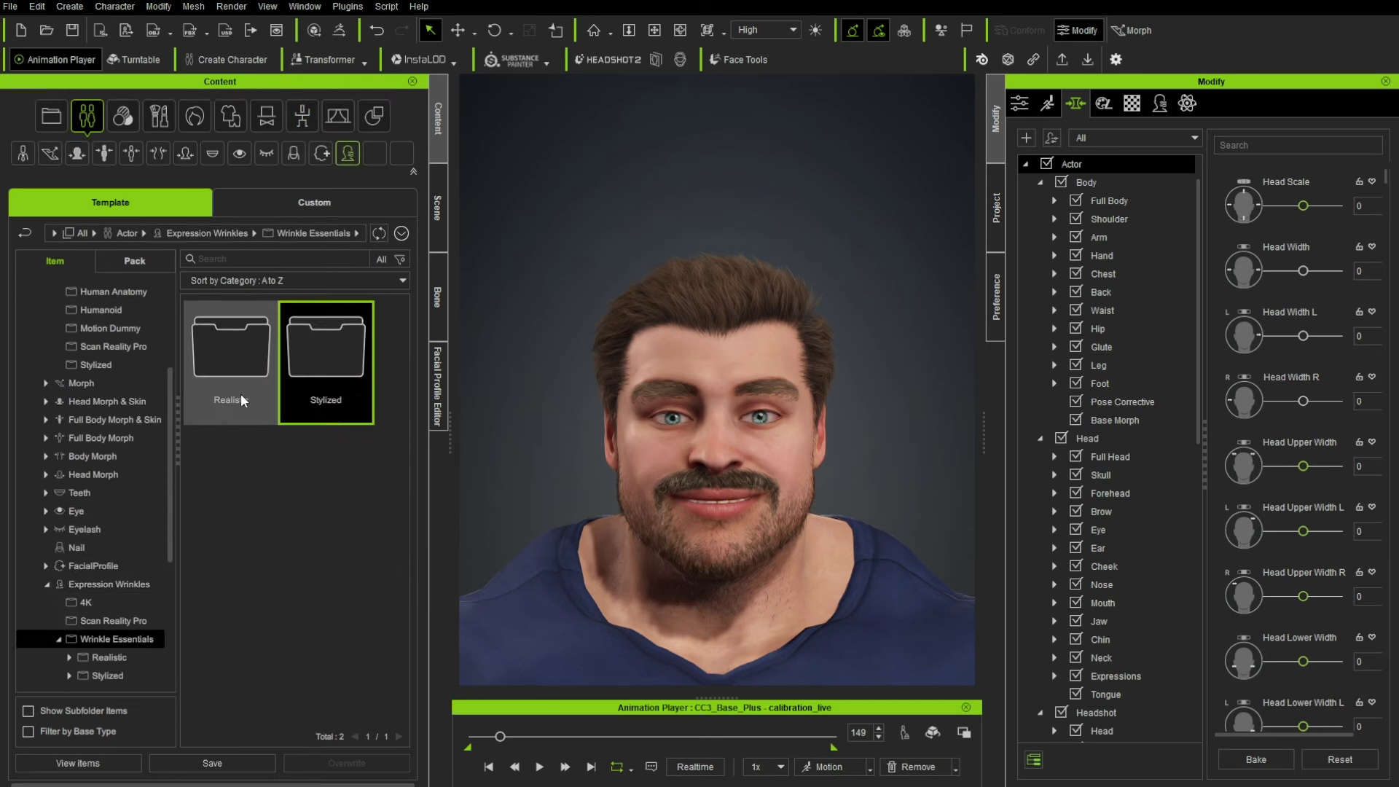
pyautogui.doubleClick(318, 354)
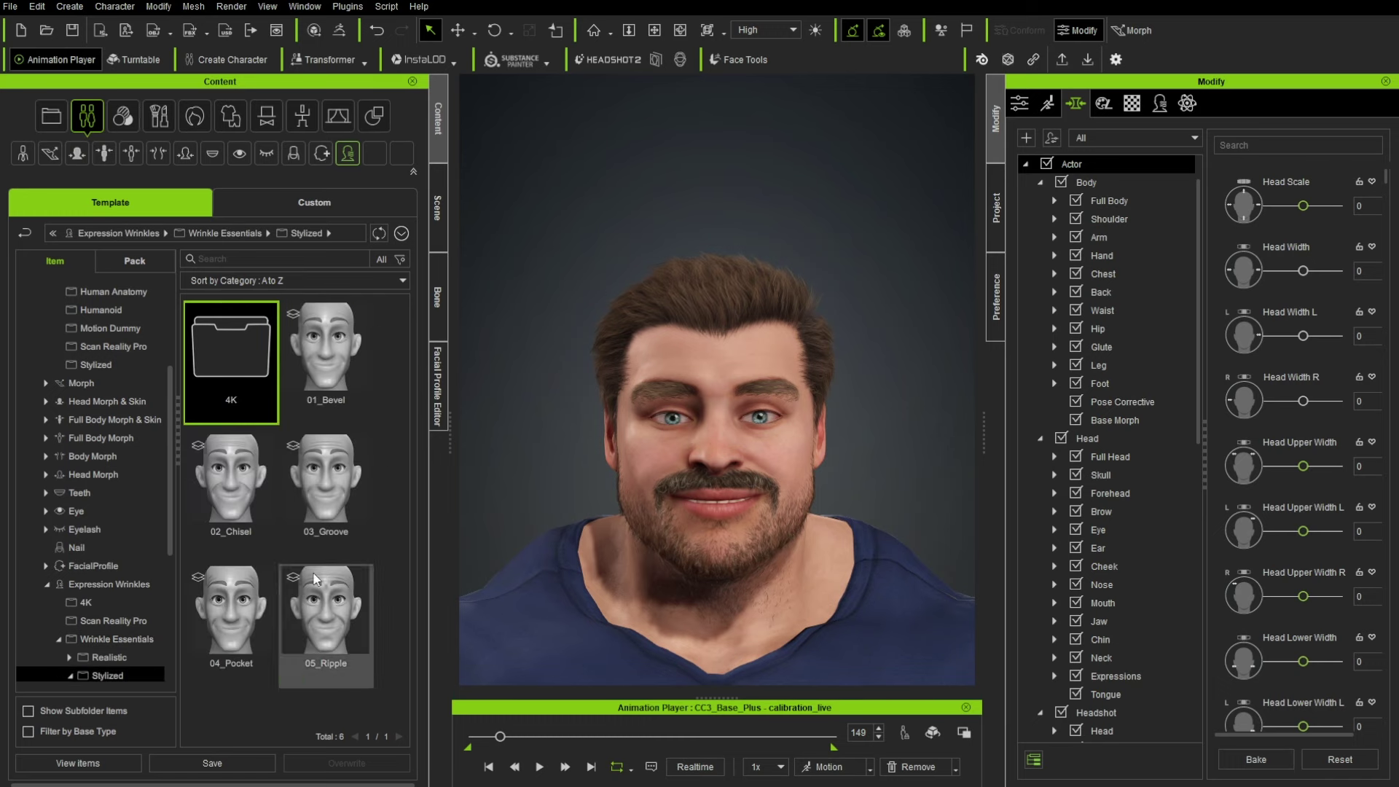
pyautogui.click(100, 657)
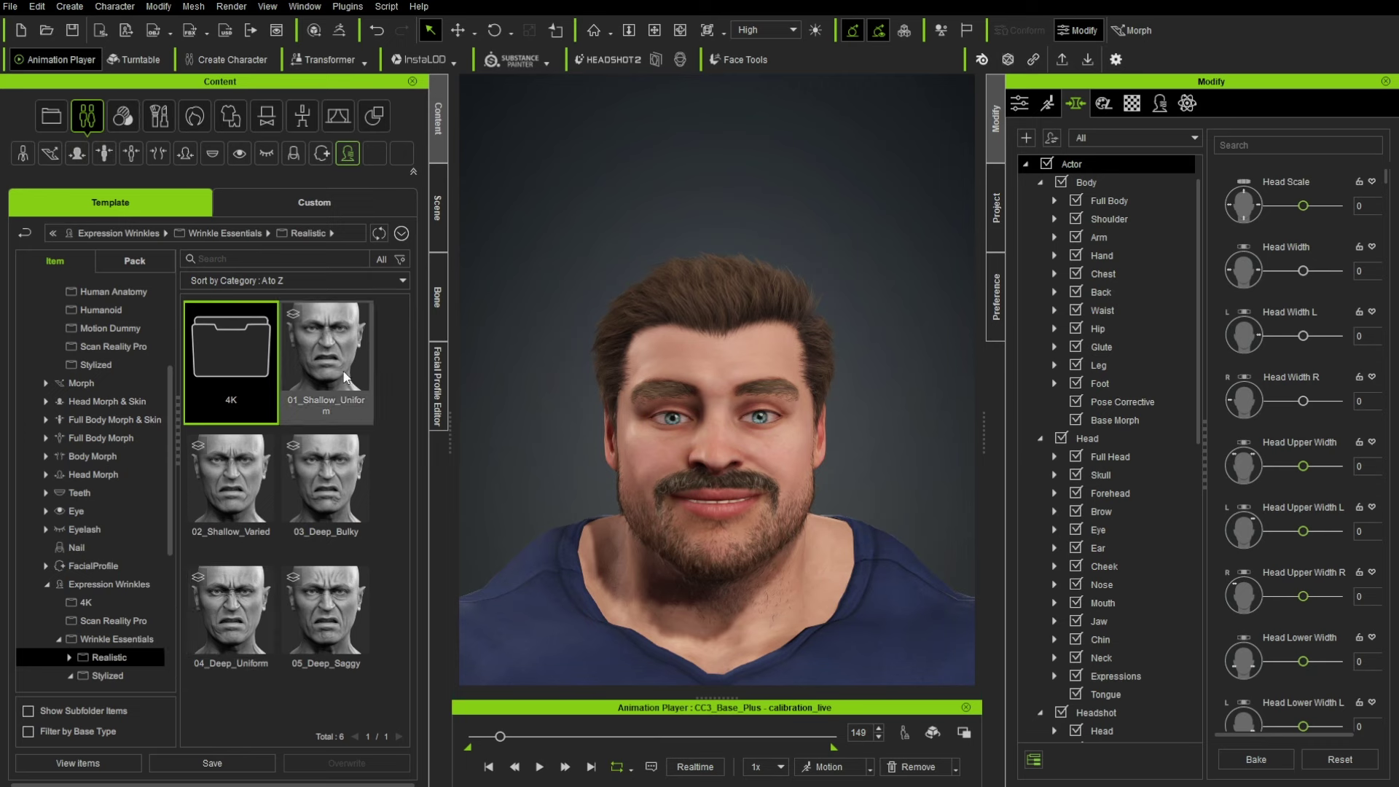
pyautogui.doubleClick(240, 474)
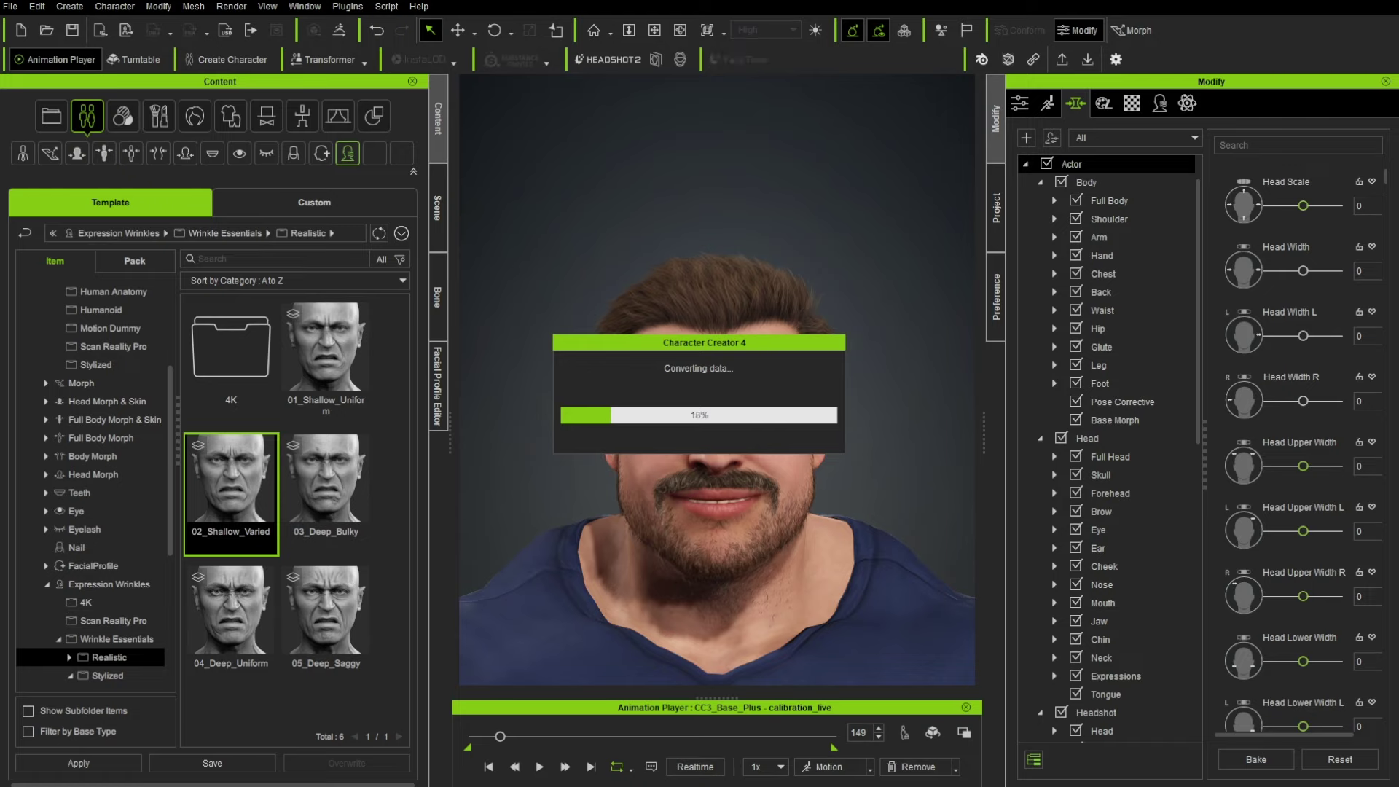
# Step: Switch to the YouTube channel page in the browser to view the Reallusion Character Creator playlists, and return to Character Creator
pyautogui.moveTo(1076, 763); pyautogui.dragTo(1084, 58)
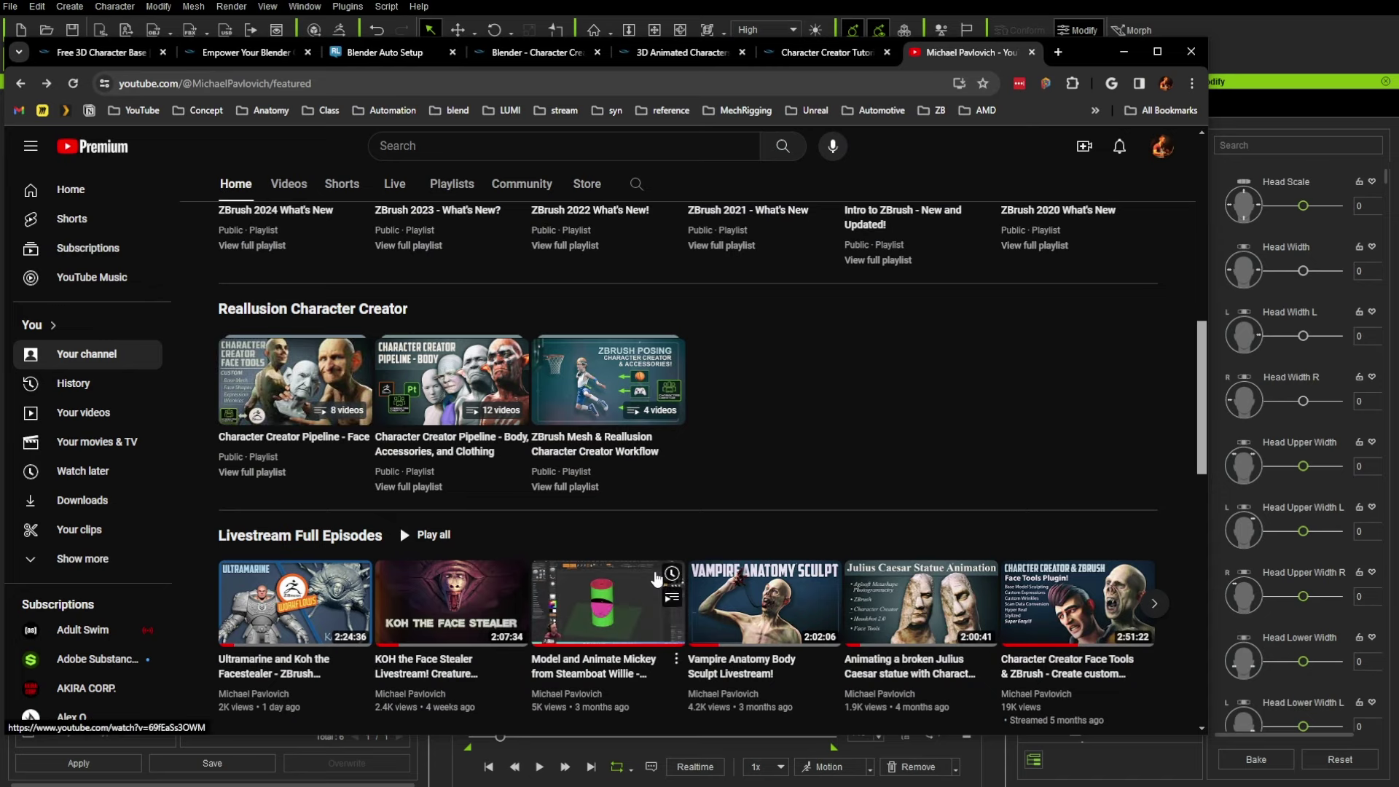
pyautogui.moveTo(1077, 53); pyautogui.dragTo(1077, 785)
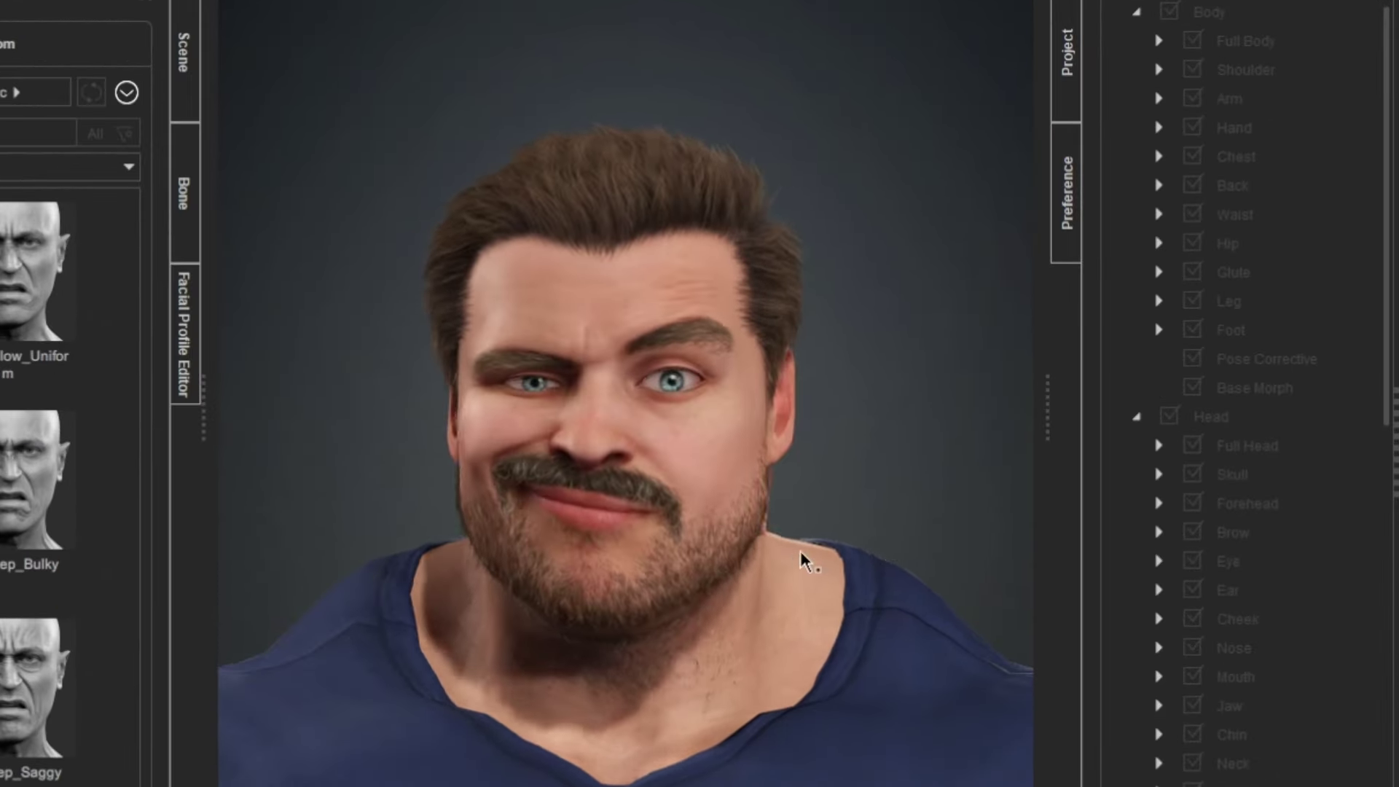
# Step: Examine the expression wrinkles from both sides of the face while the calibration animation plays
pyautogui.moveTo(800, 550); pyautogui.dragTo(1264, 555, button='middle')
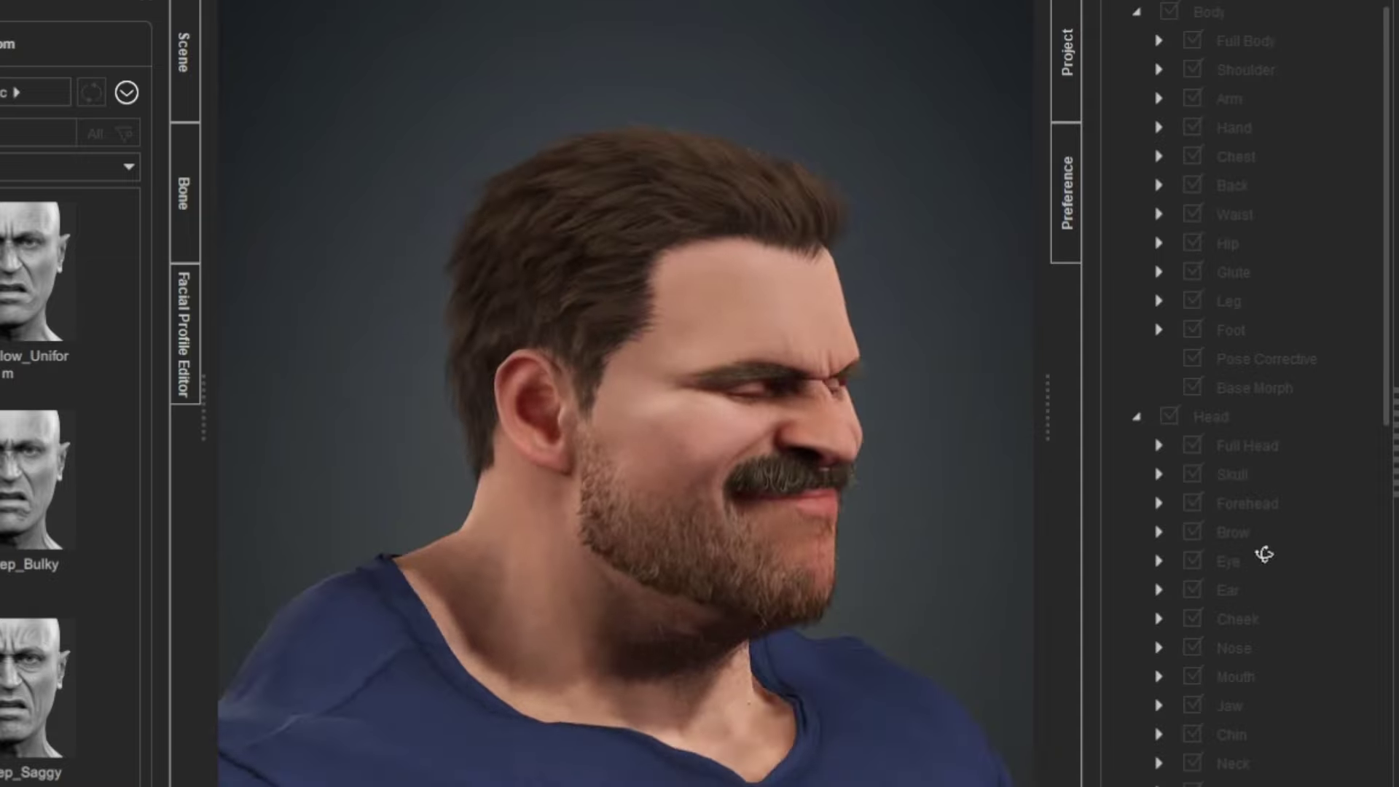
pyautogui.moveTo(1264, 553); pyautogui.dragTo(593, 540, button='right')
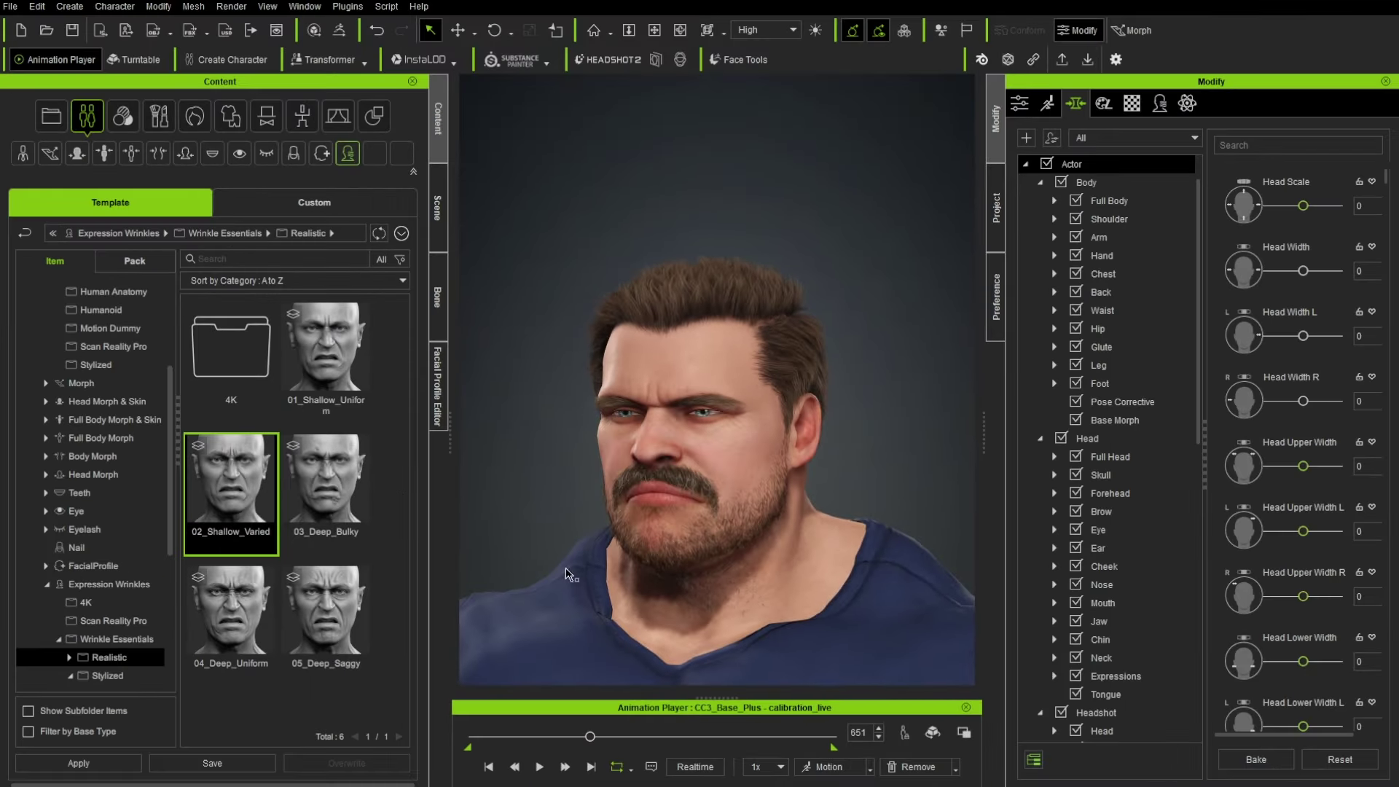
# Step: Apply the DanceTurn_M motion from the Soft Physics calibration set, play it and pause it
pyautogui.click(854, 769)
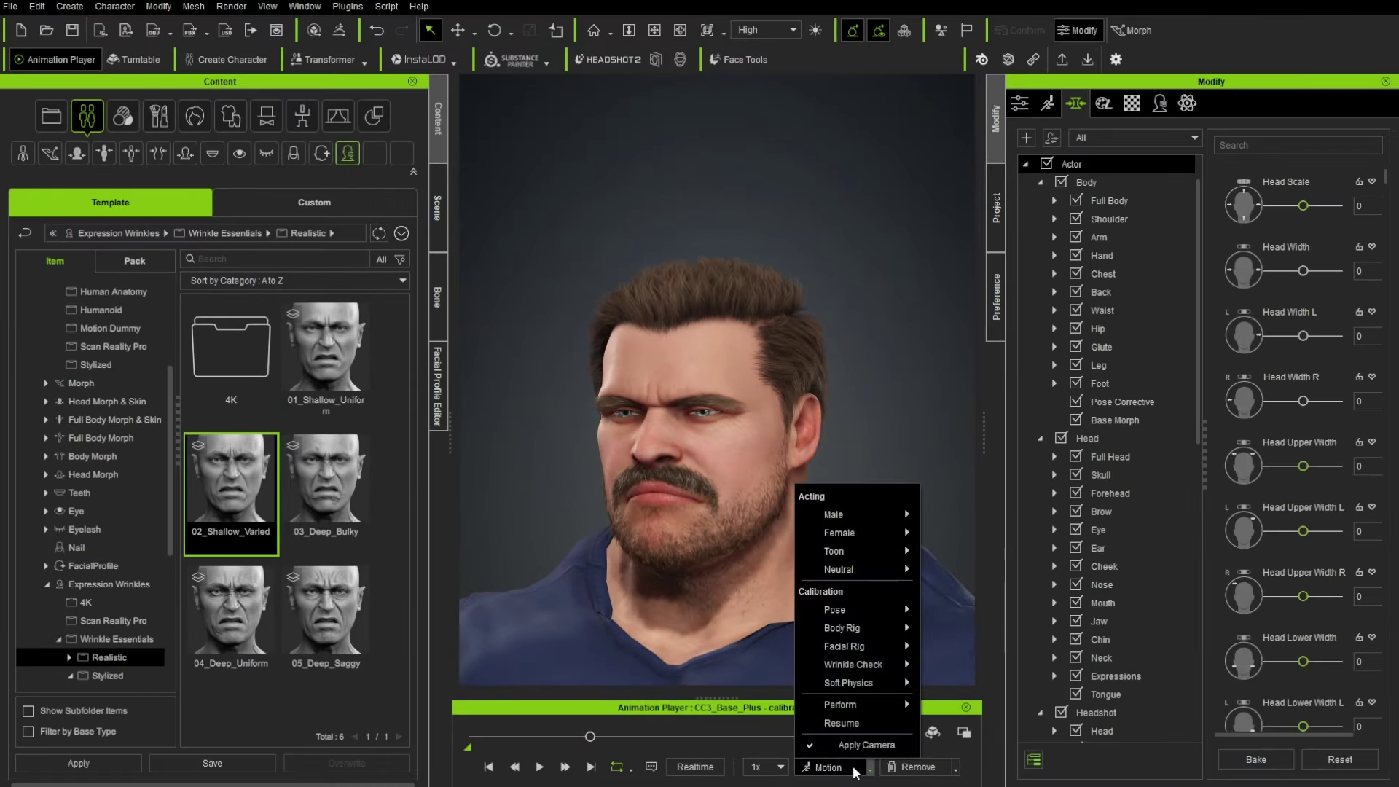
pyautogui.moveTo(871, 686)
pyautogui.click(960, 738)
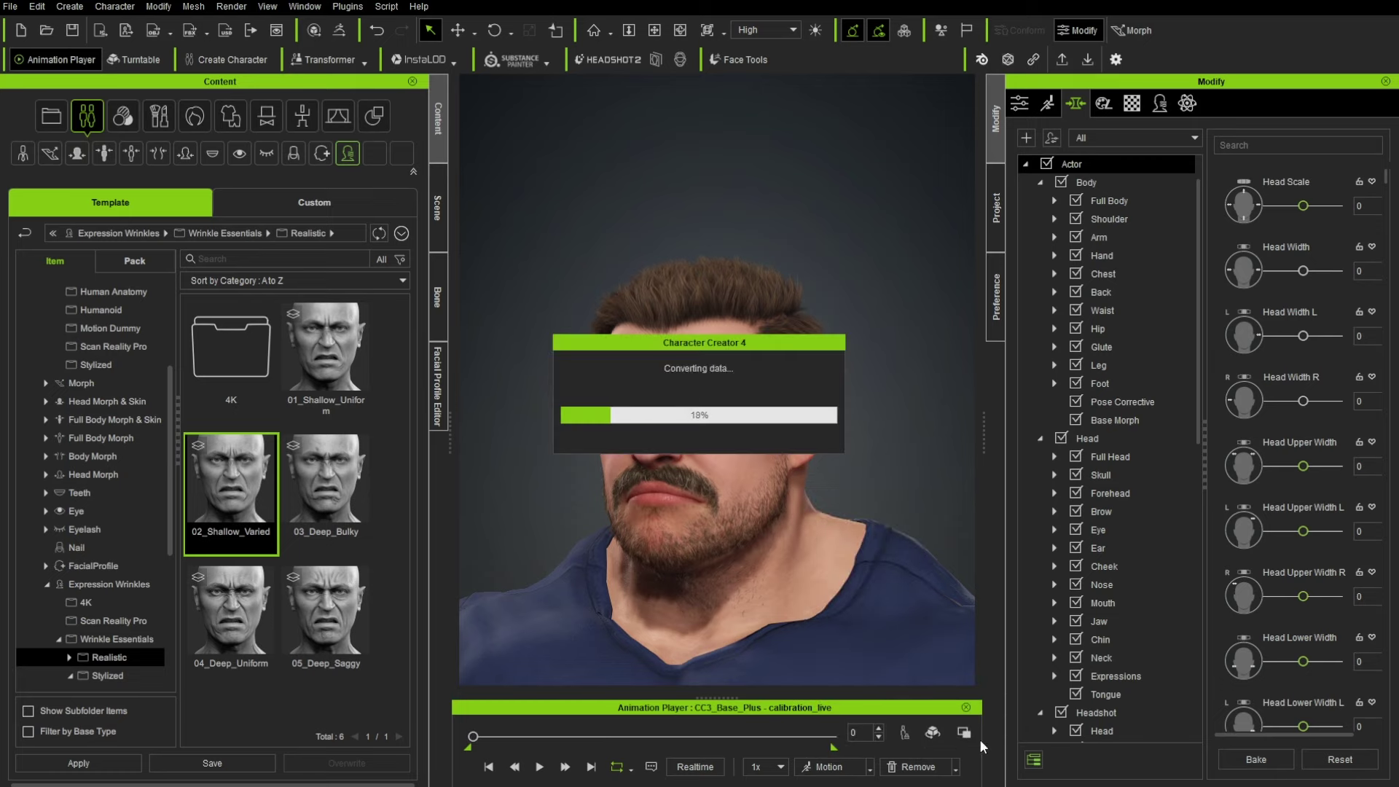
pyautogui.click(539, 766)
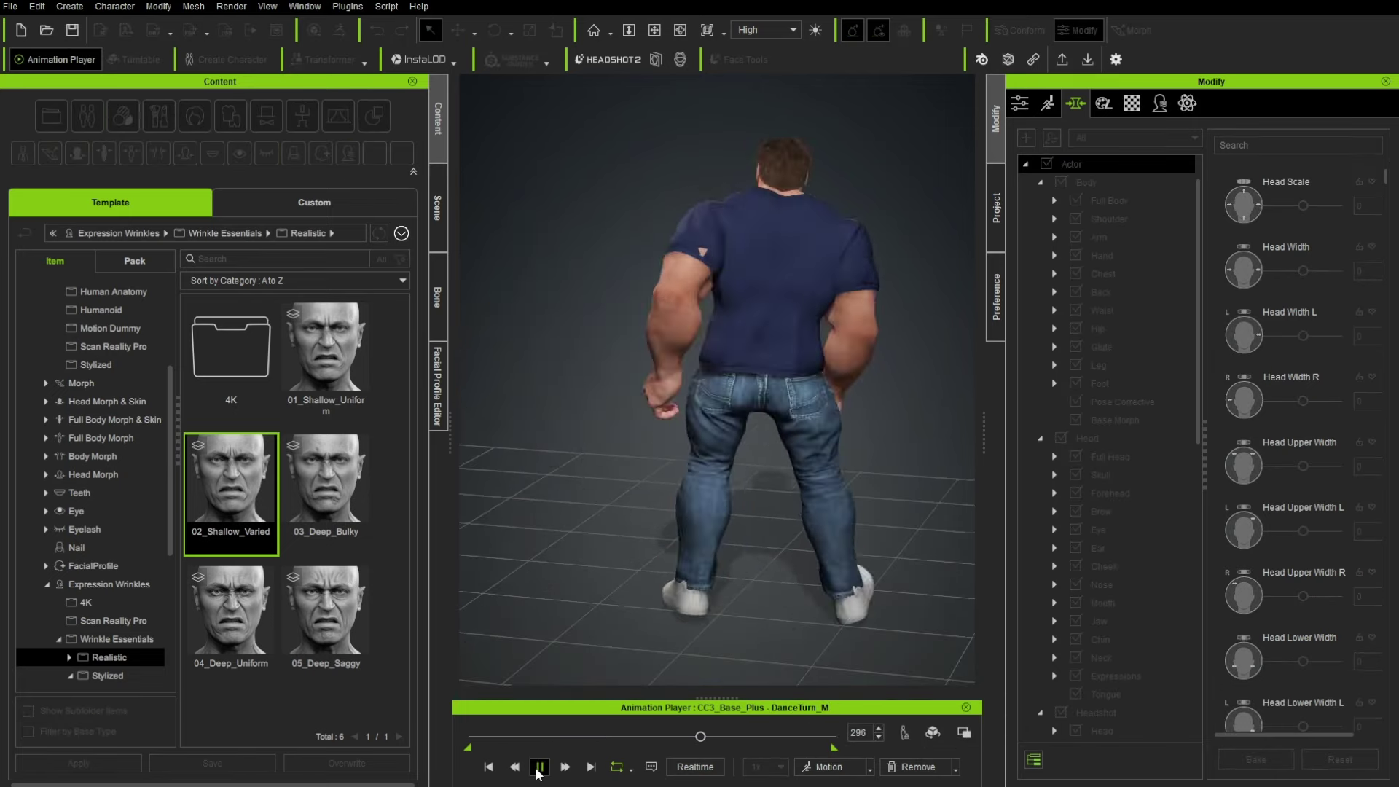
pyautogui.click(540, 766)
# Step: Scrub the dance back to frame 234 and examine the muscular upper body and shirt up close
pyautogui.moveTo(742, 736); pyautogui.dragTo(653, 738)
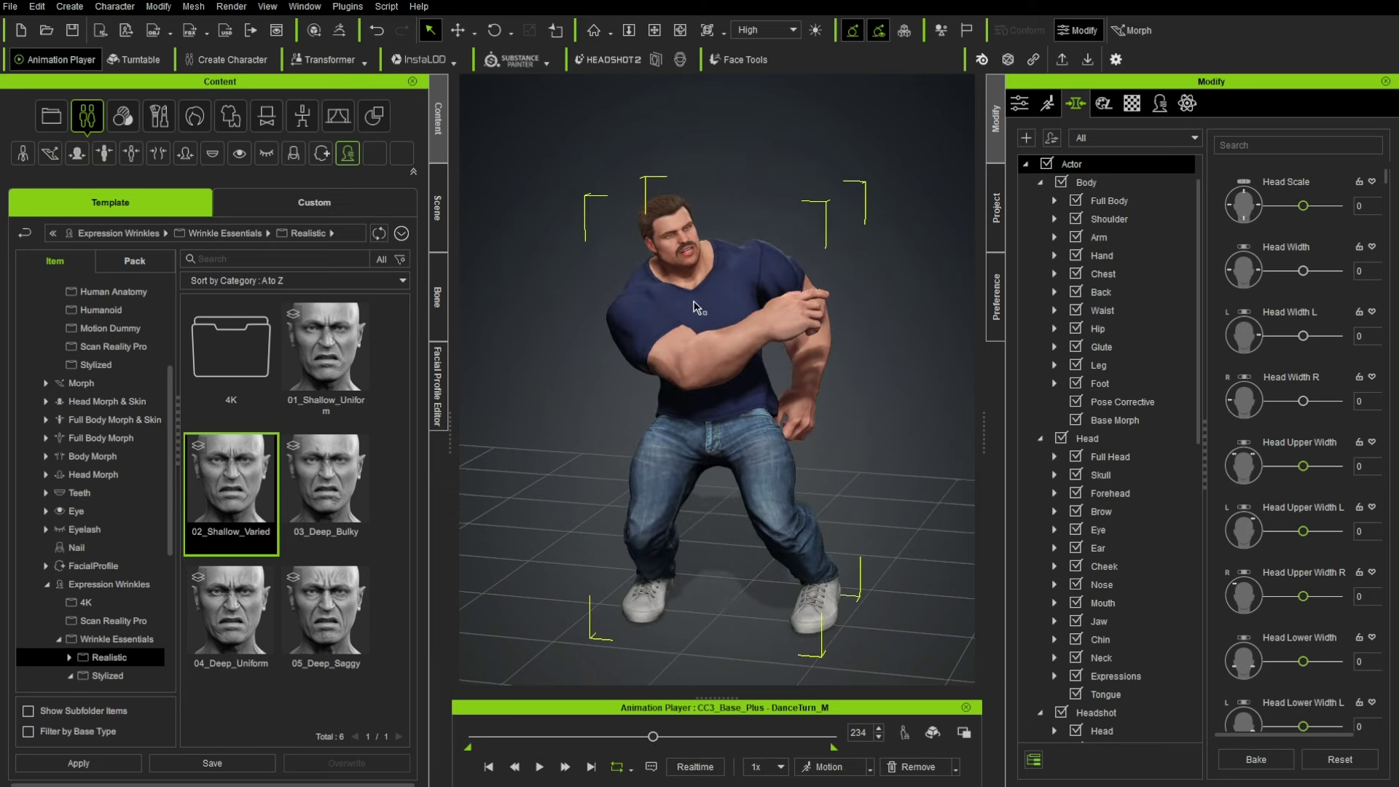
pyautogui.keyDown('alt'); pyautogui.moveTo(697, 304); pyautogui.dragTo(649, 143, button='right'); pyautogui.keyUp('alt')
pyautogui.keyDown('alt'); pyautogui.moveTo(706, 232); pyautogui.dragTo(711, 278, button='middle'); pyautogui.keyUp('alt')
pyautogui.keyDown('alt'); pyautogui.moveTo(711, 278); pyautogui.dragTo(618, 283); pyautogui.keyUp('alt')
pyautogui.keyDown('alt'); pyautogui.moveTo(674, 226); pyautogui.dragTo(731, 343, button='right'); pyautogui.keyUp('alt')
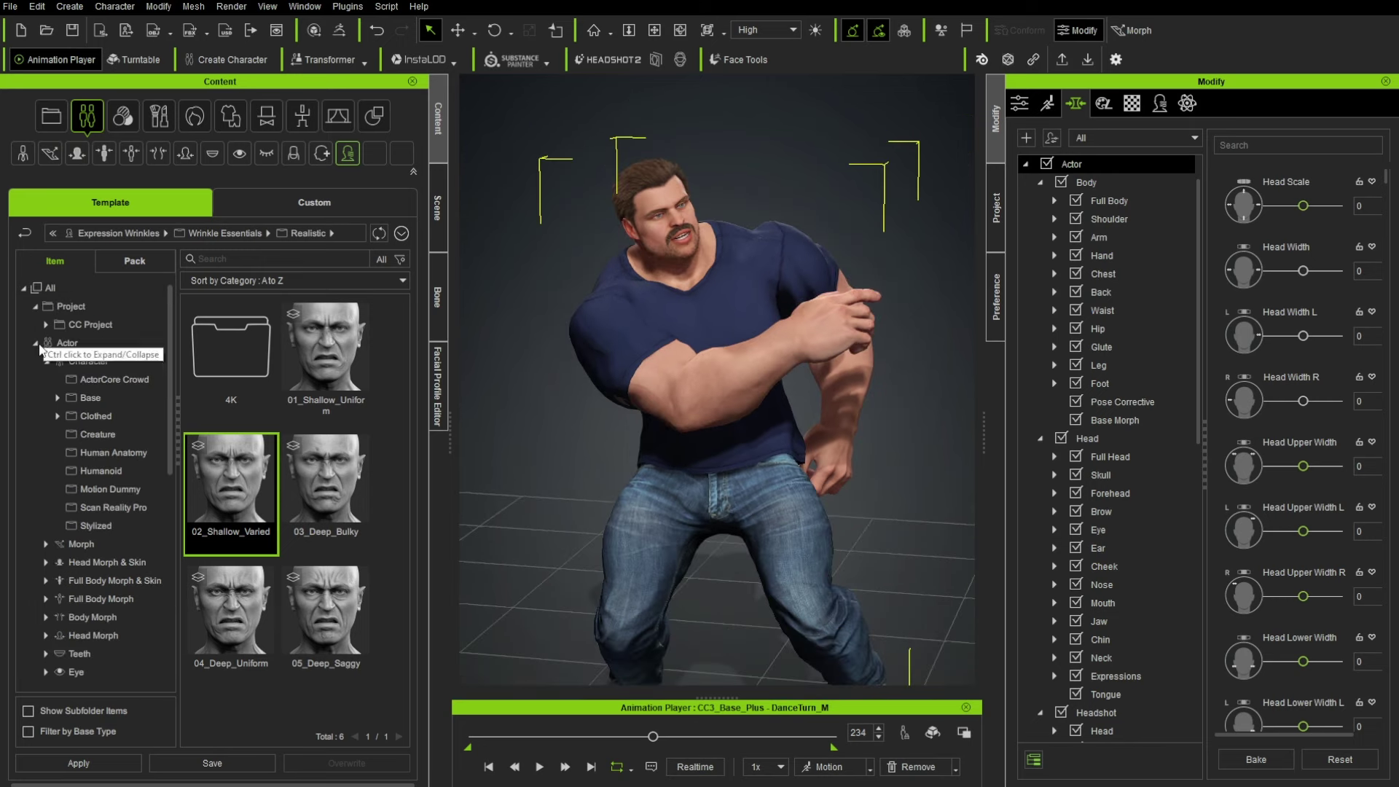
# Step: Apply the Against Wall_01 pose from the 1.Male Pose folder of the animation templates to the character
pyautogui.click(35, 343)
pyautogui.click(34, 453)
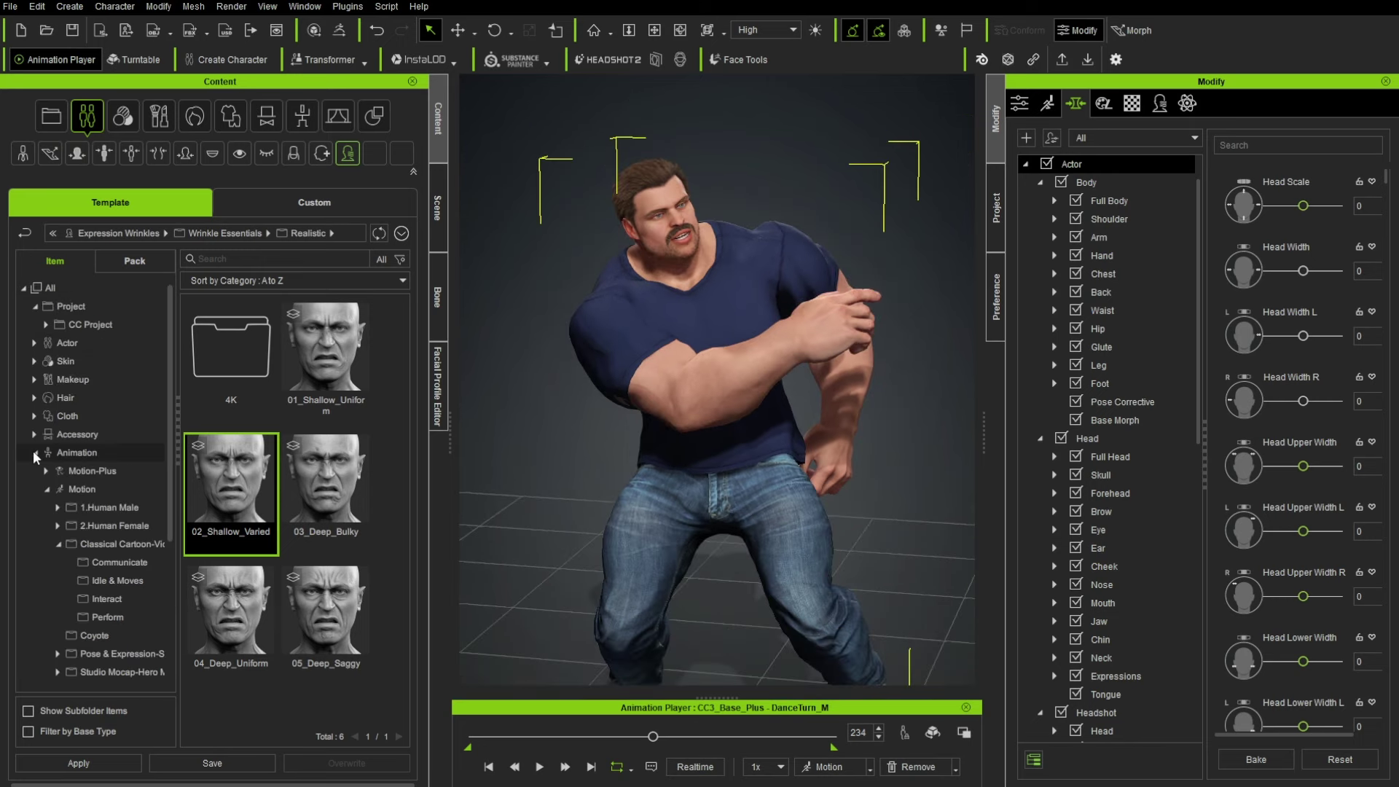
pyautogui.click(45, 459)
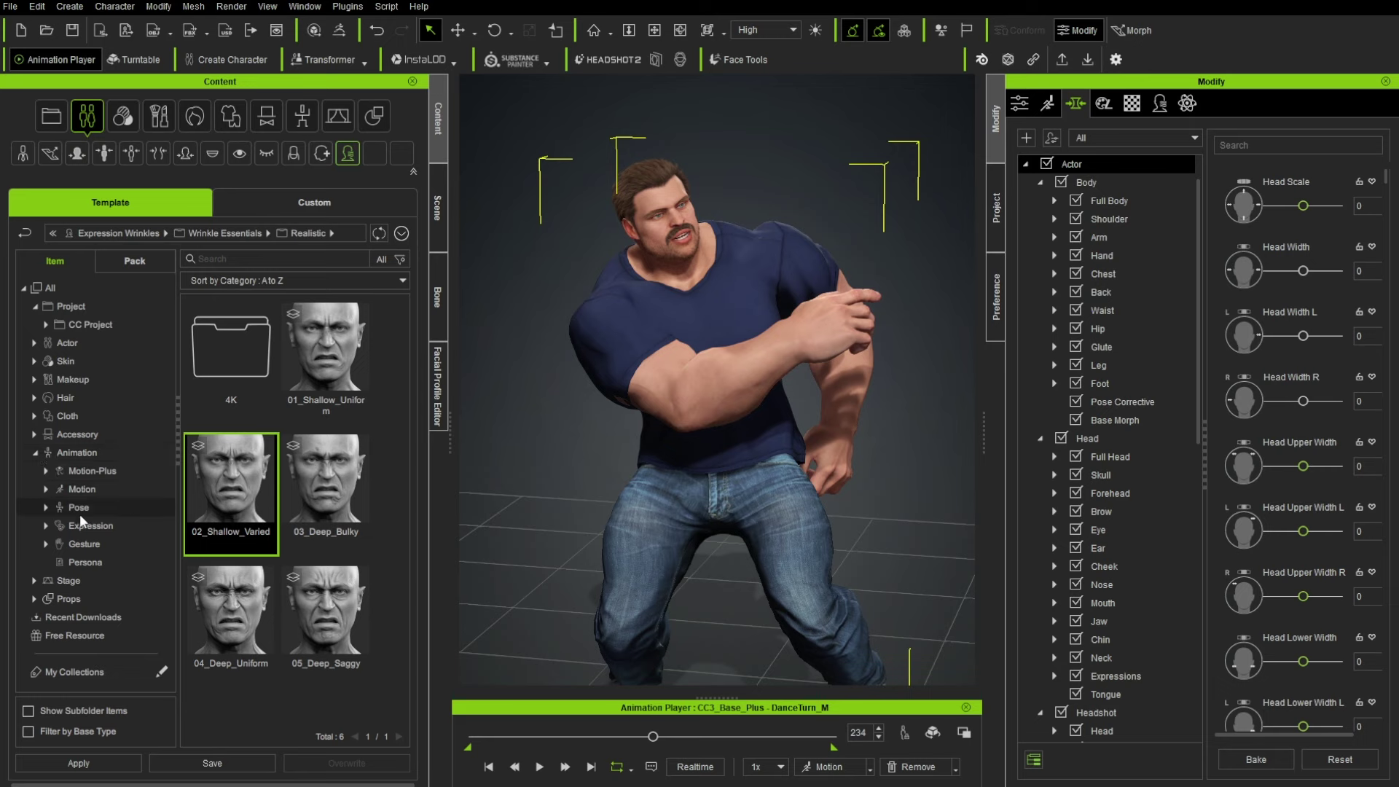
pyautogui.doubleClick(60, 508)
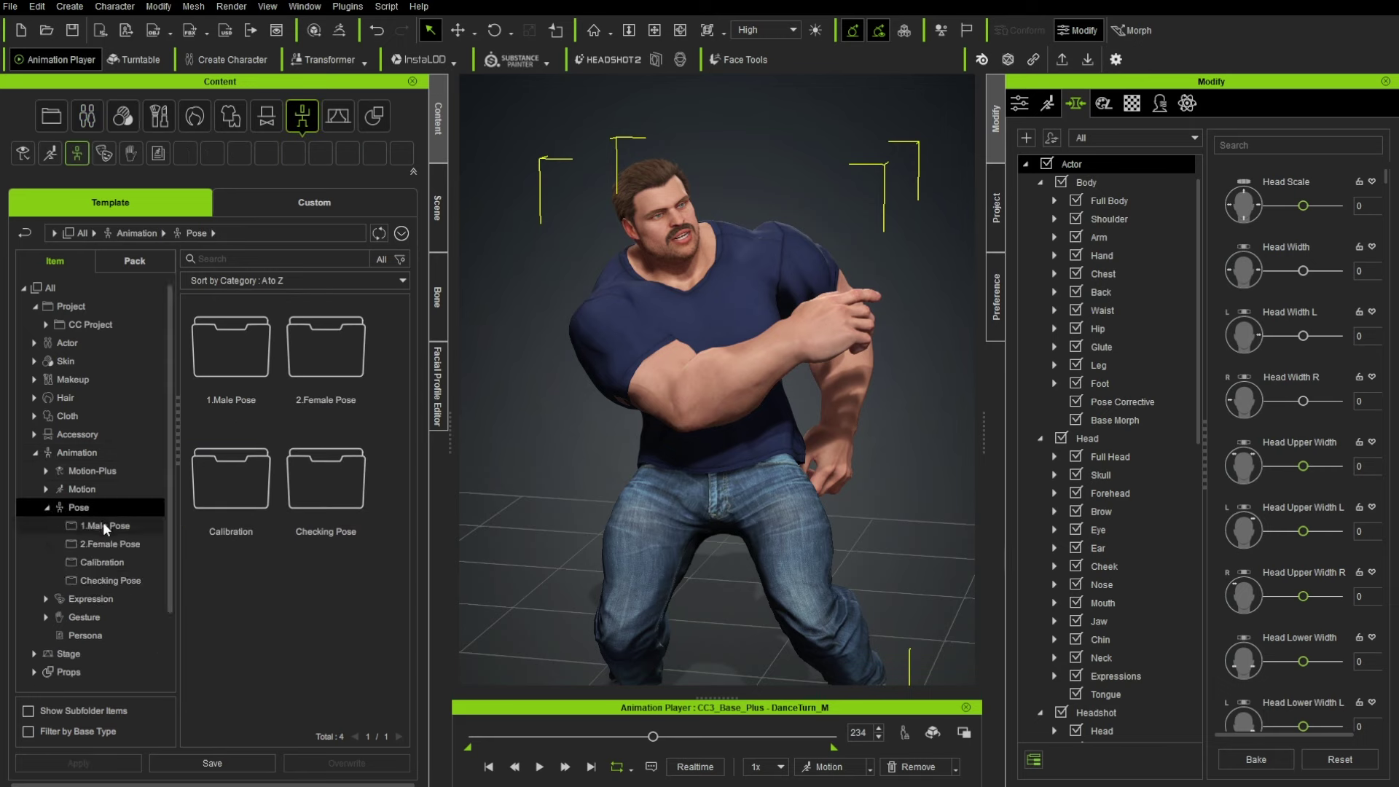
pyautogui.click(102, 524)
pyautogui.doubleClick(235, 348)
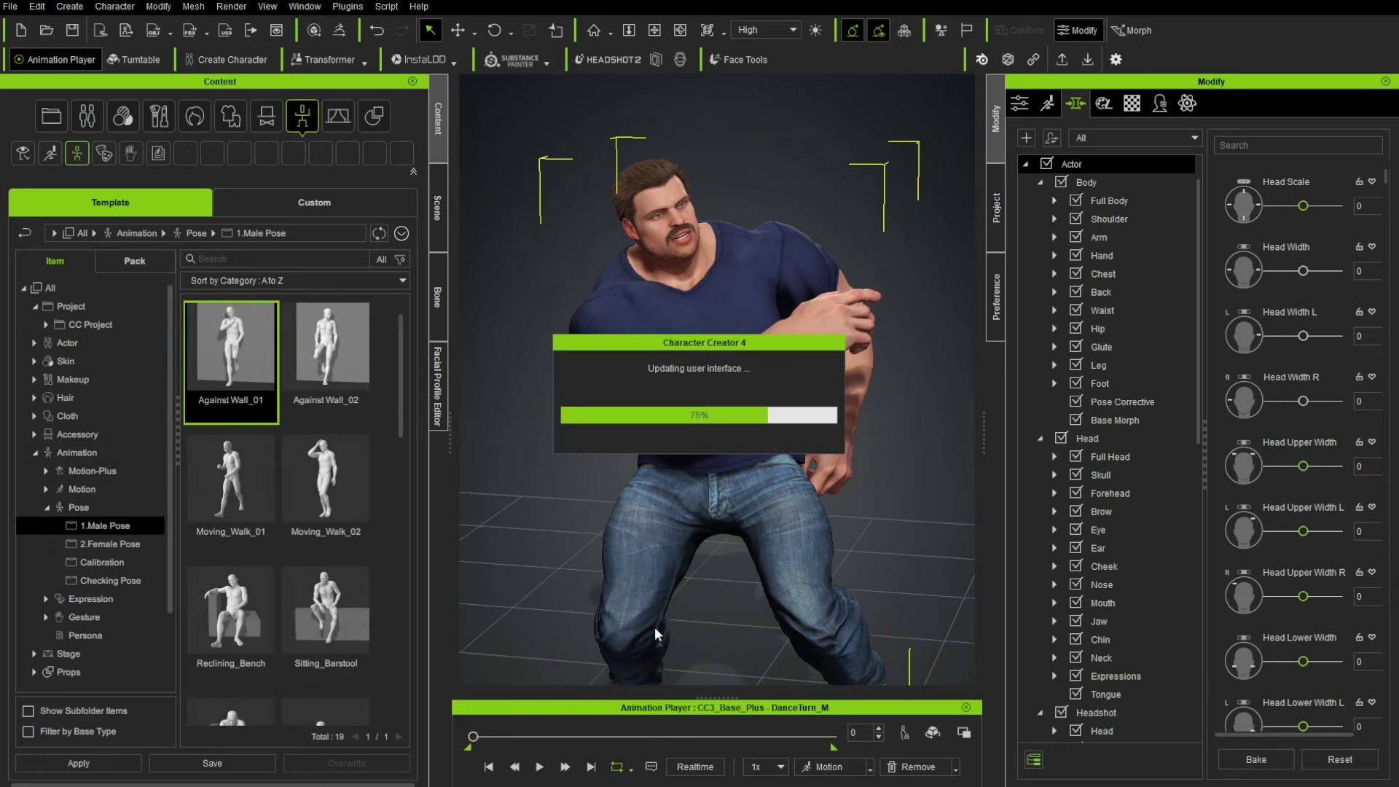
pyautogui.moveTo(725, 427); pyautogui.dragTo(680, 318, button='right')
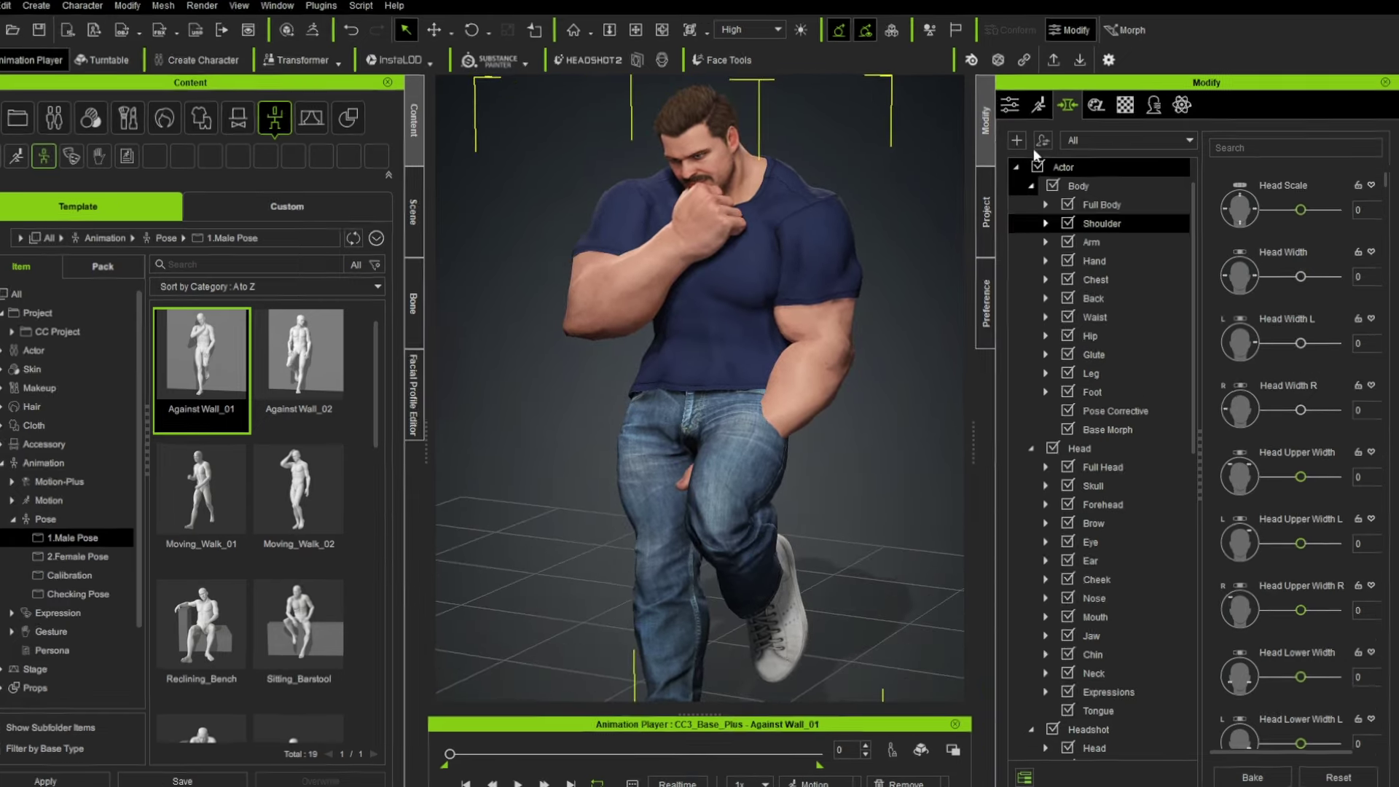
# Step: Edit the pose in IK mode, moving the character's left hand out of the leg to the front of the raised thigh
pyautogui.click(1047, 103)
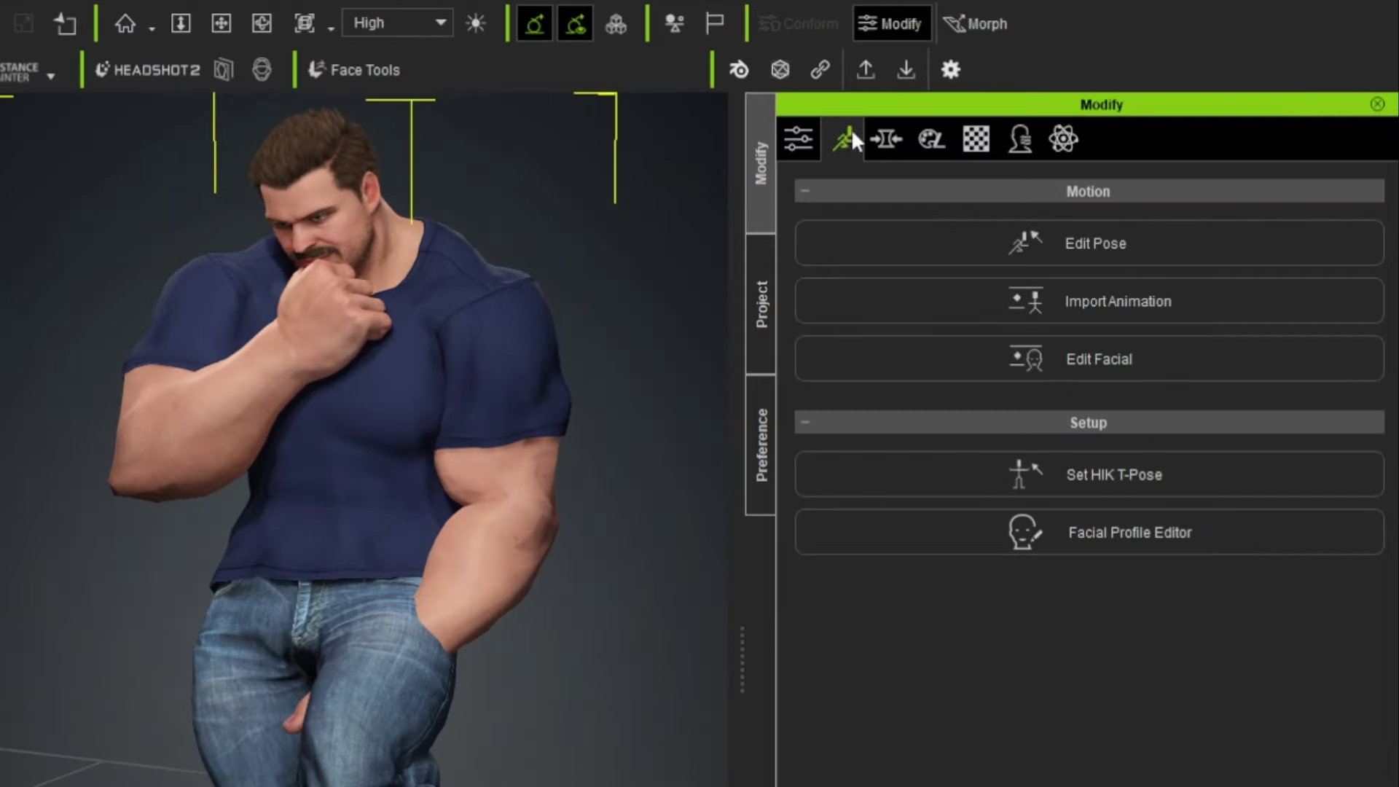
pyautogui.click(1090, 243)
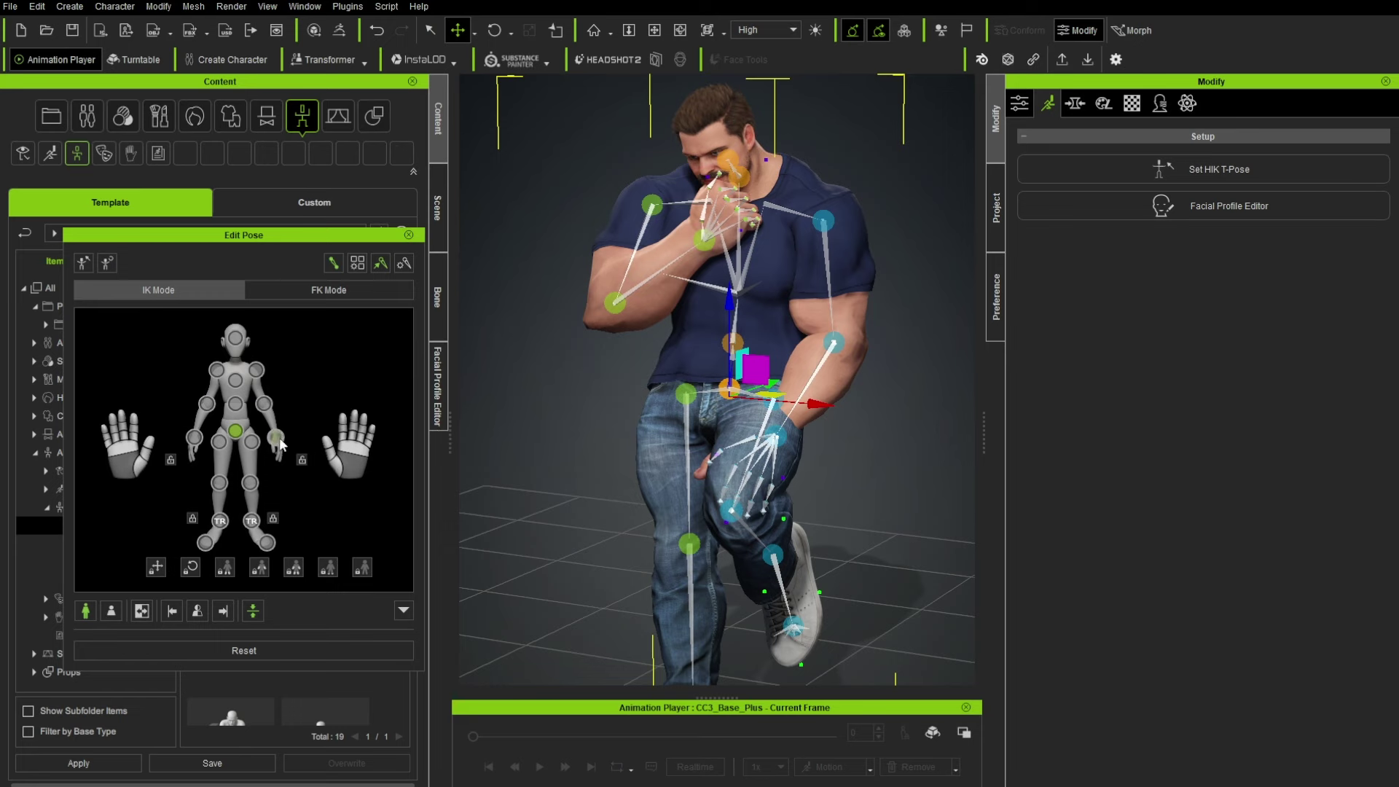
pyautogui.click(274, 438)
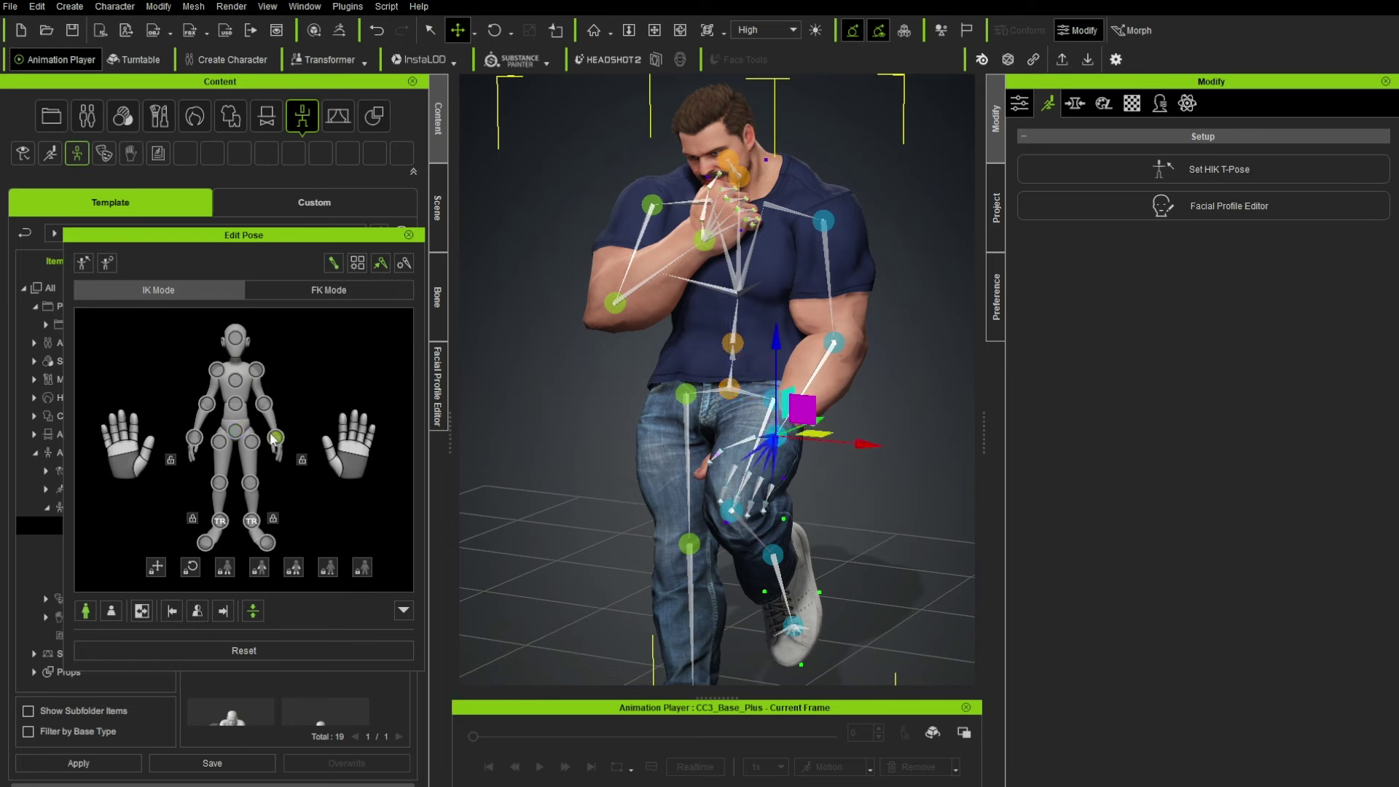
pyautogui.click(309, 290)
pyautogui.click(184, 289)
pyautogui.moveTo(903, 579); pyautogui.dragTo(687, 529, button='right')
pyautogui.press('w')
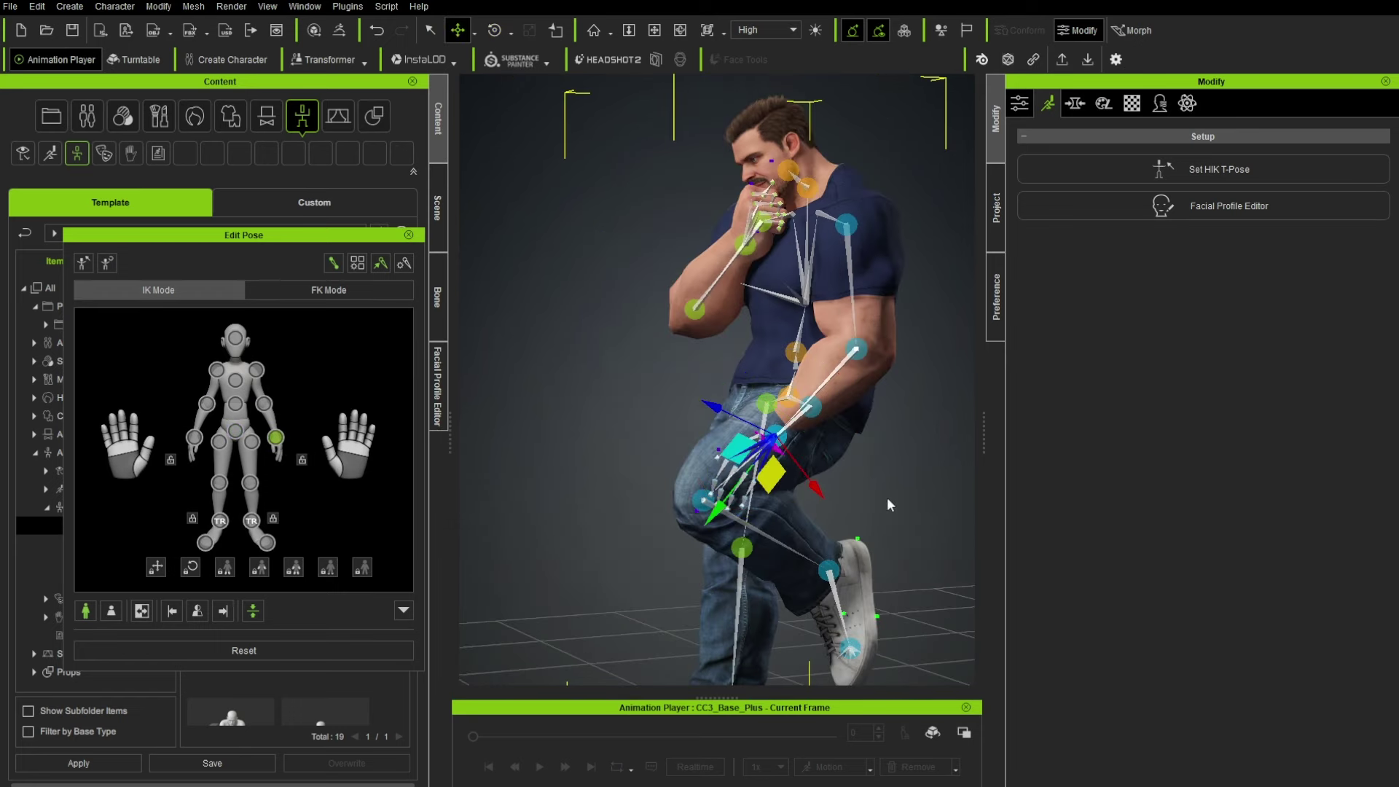
pyautogui.moveTo(887, 505); pyautogui.dragTo(764, 491, button='right')
pyautogui.moveTo(768, 445); pyautogui.dragTo(813, 437, button='middle')
pyautogui.moveTo(880, 494); pyautogui.dragTo(845, 457)
pyautogui.moveTo(768, 475); pyautogui.dragTo(841, 492, button='right')
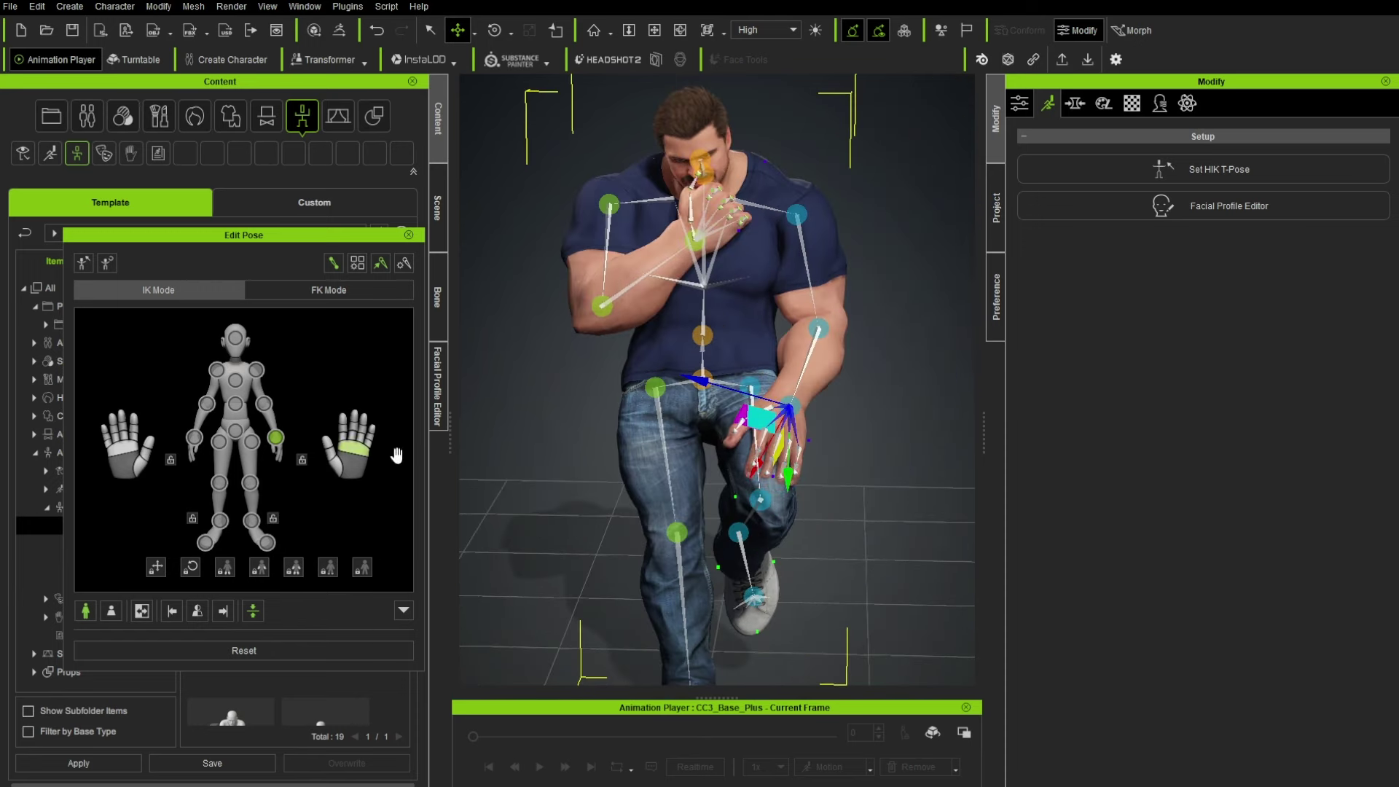
pyautogui.moveTo(737, 514); pyautogui.dragTo(699, 510, button='right')
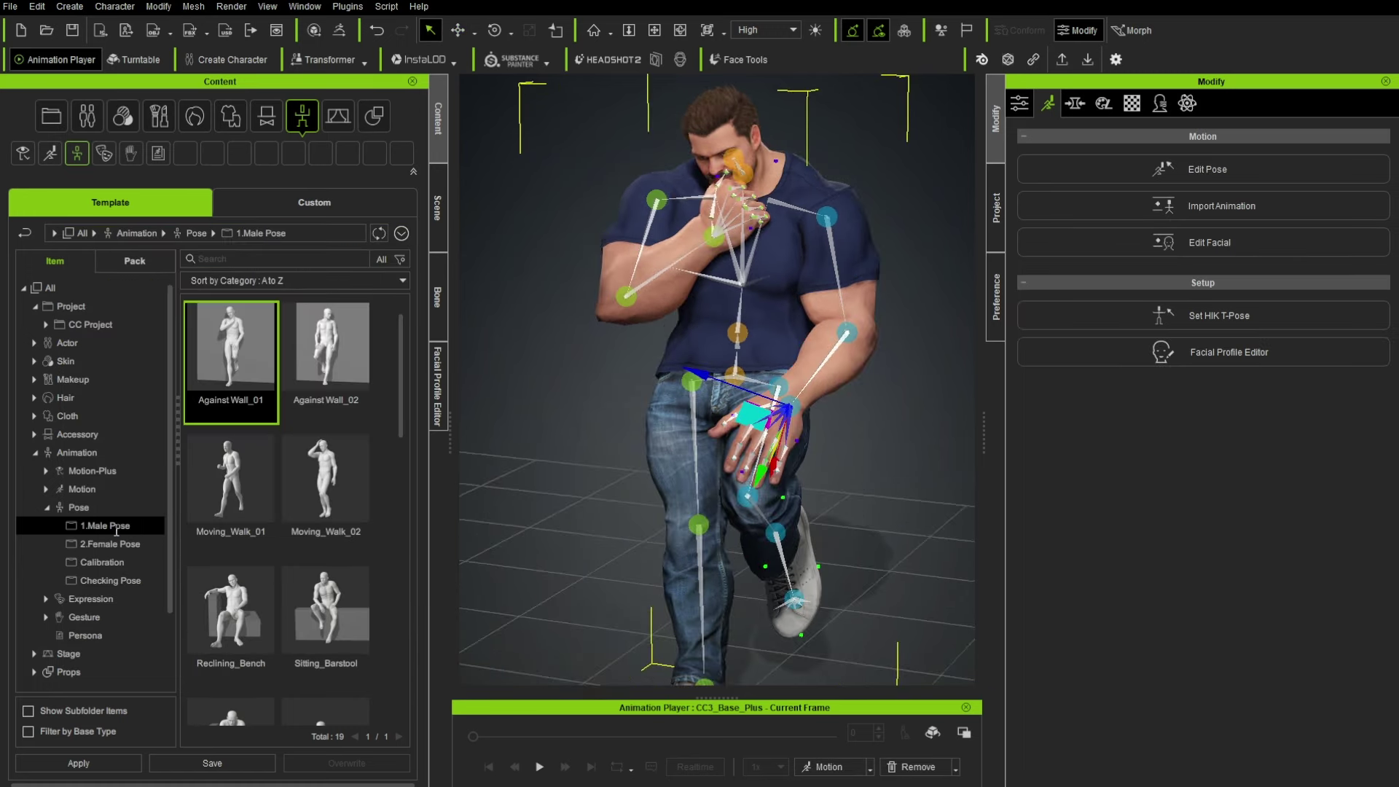
# Step: Apply the Flat Relaxed_C gesture from the hand gesture templates to the character's left hand
pyautogui.scroll(-2, 62, 609)
pyautogui.click(44, 574)
pyautogui.scroll(-1, 93, 579)
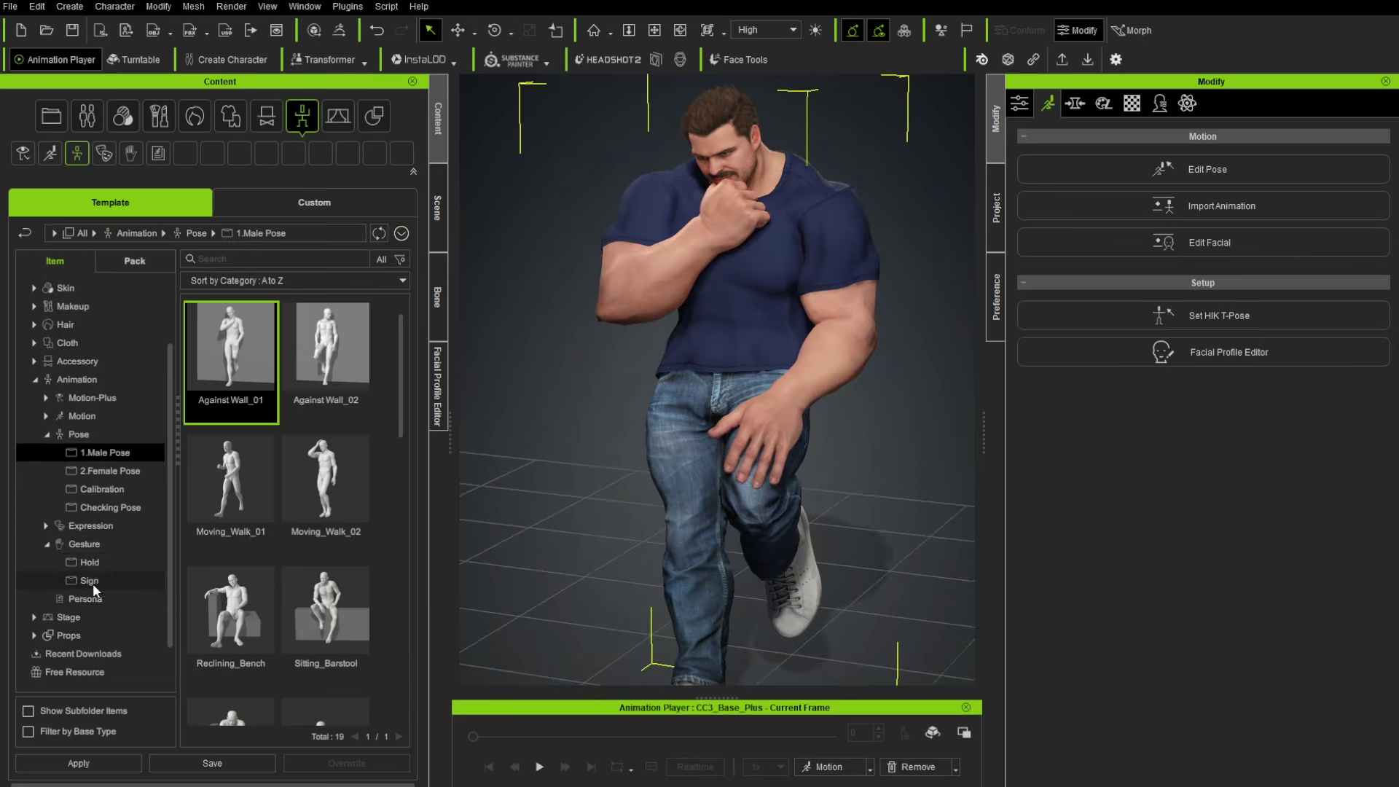
pyautogui.click(93, 548)
pyautogui.scroll(-5, 297, 525)
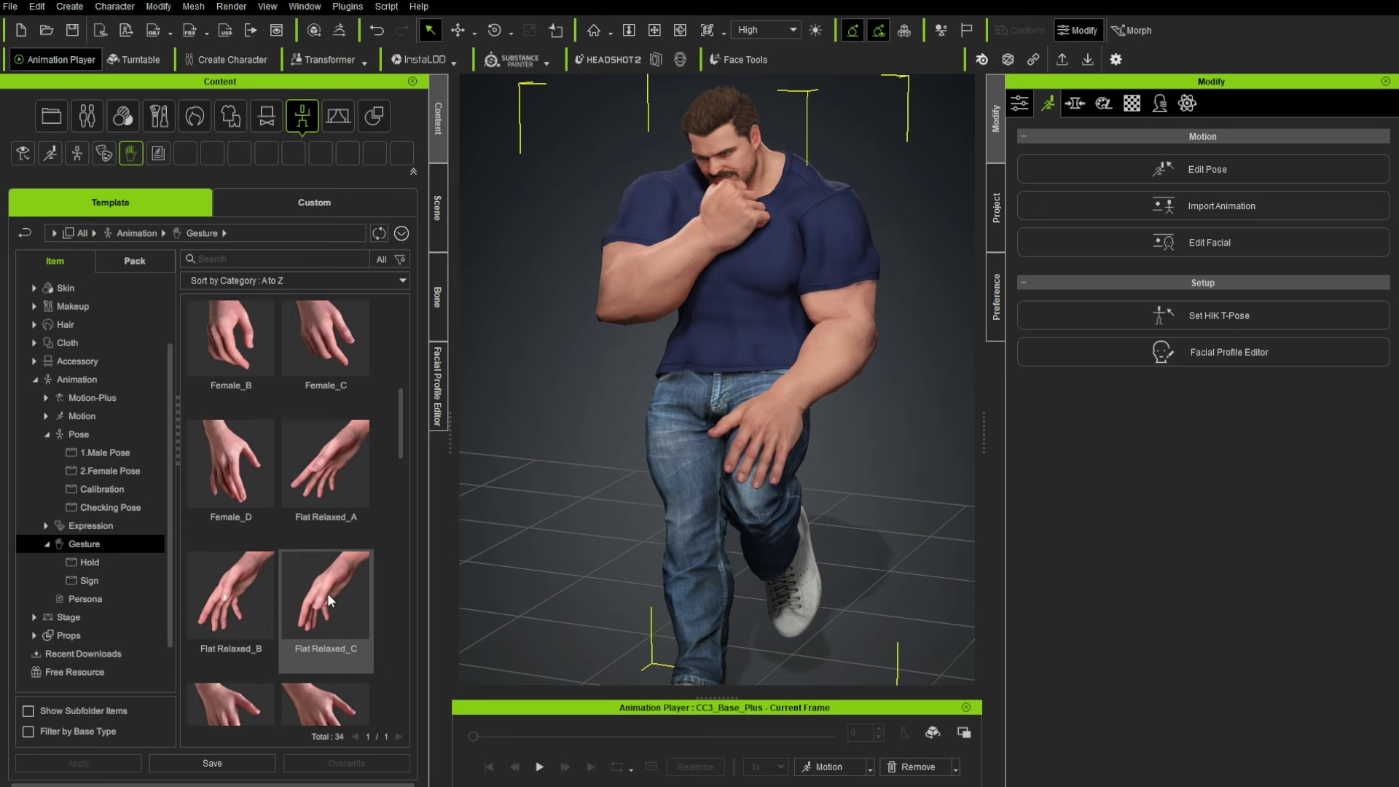
pyautogui.doubleClick(327, 593)
pyautogui.click(639, 426)
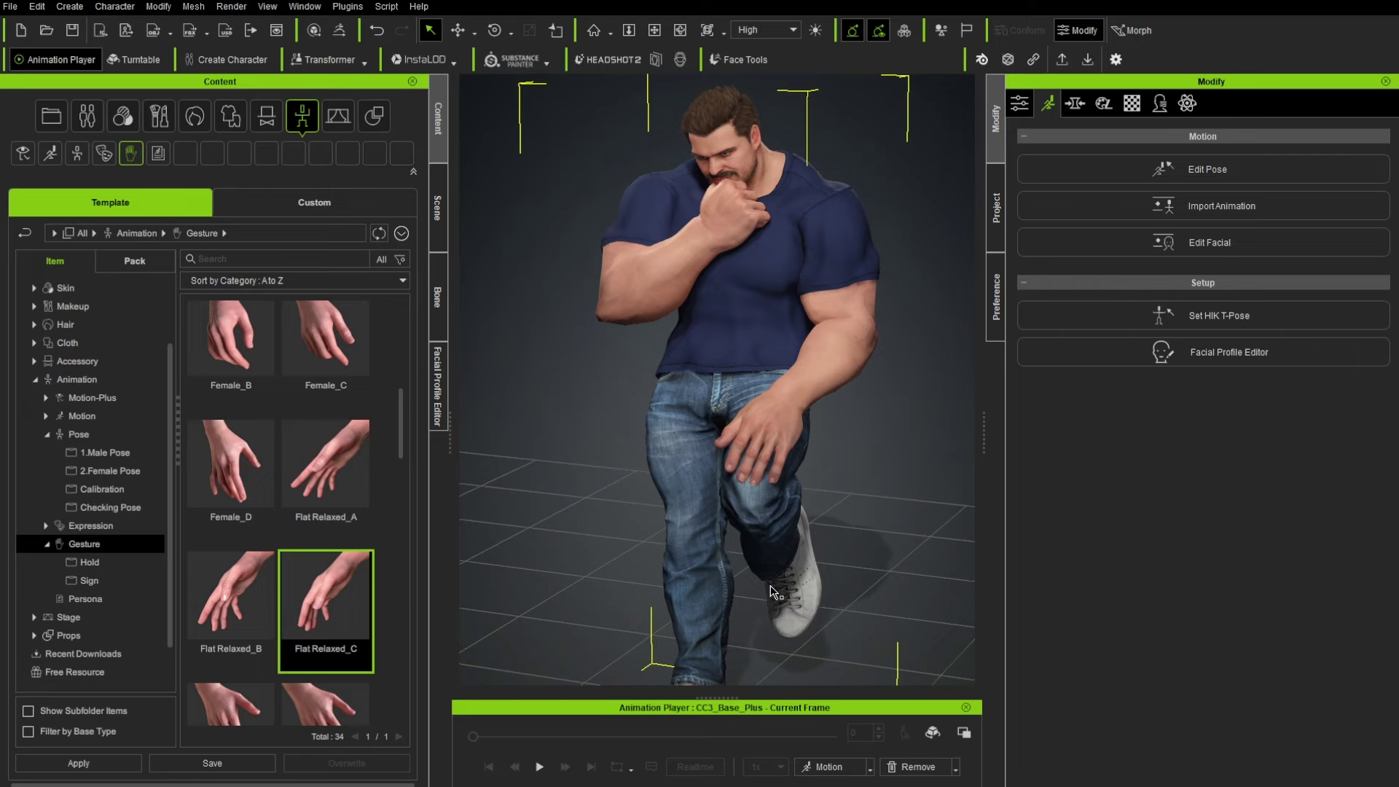
# Step: Open facial editing for the character and try the C3_Happy and C7_Happy expressions
pyautogui.scroll(4, 729, 303)
pyautogui.moveTo(736, 306); pyautogui.dragTo(743, 349, button='middle')
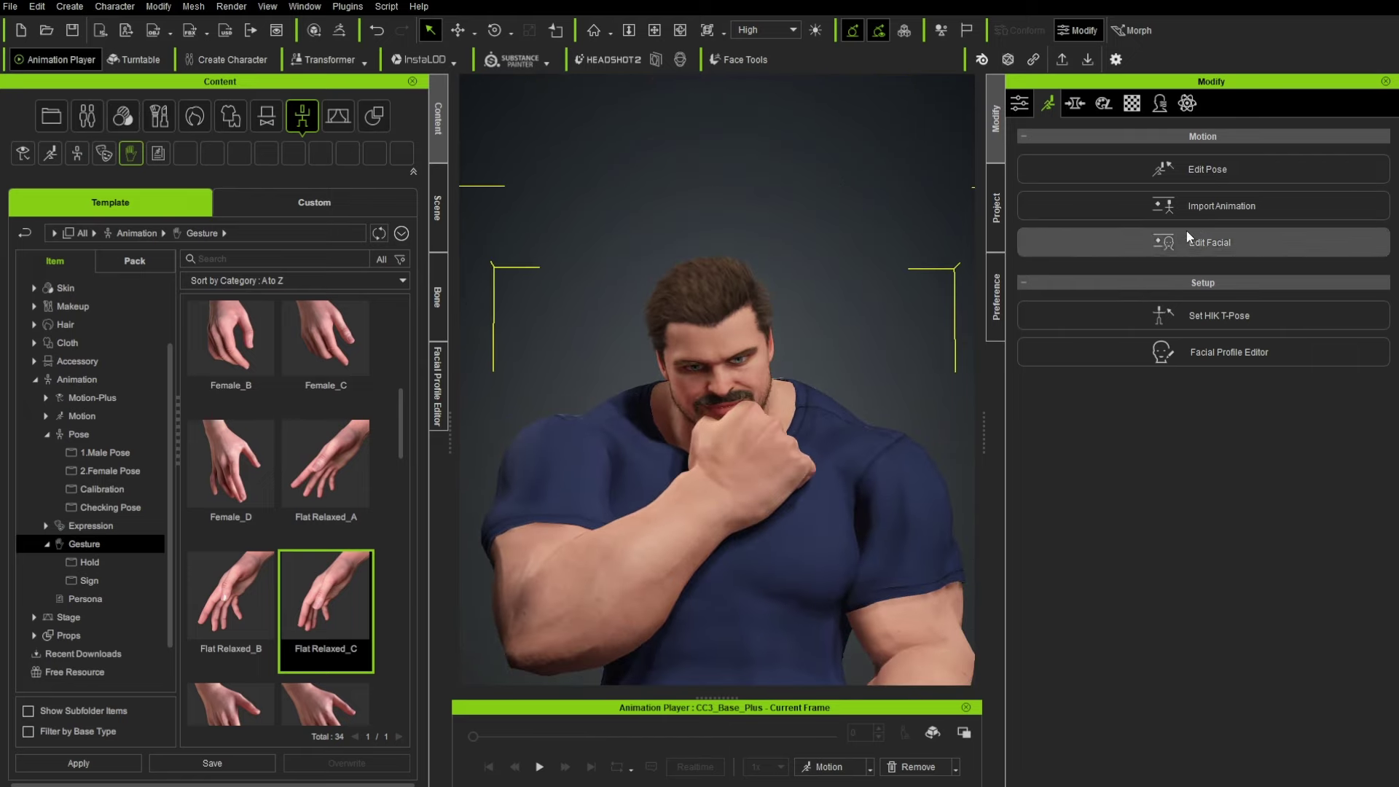
pyautogui.click(1207, 253)
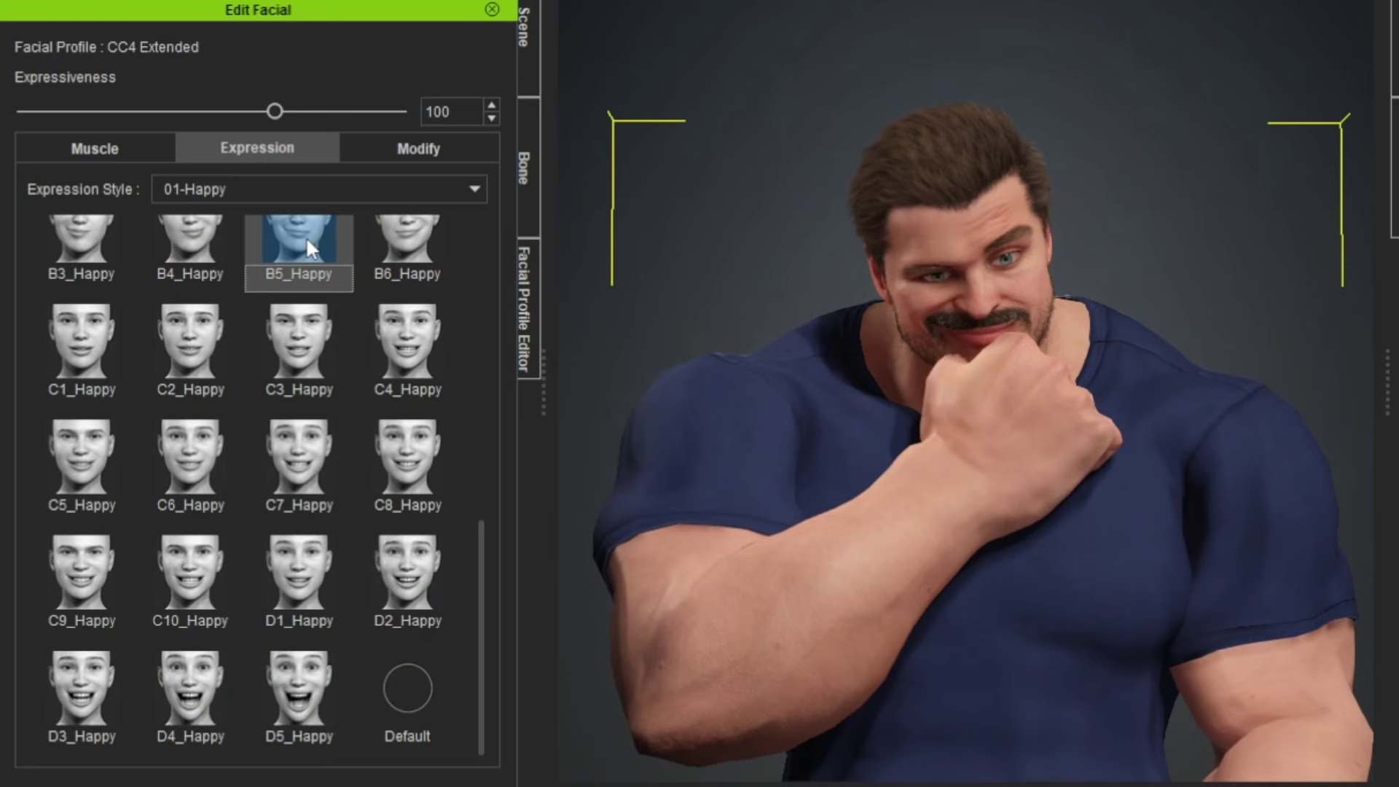
pyautogui.click(297, 350)
pyautogui.click(296, 445)
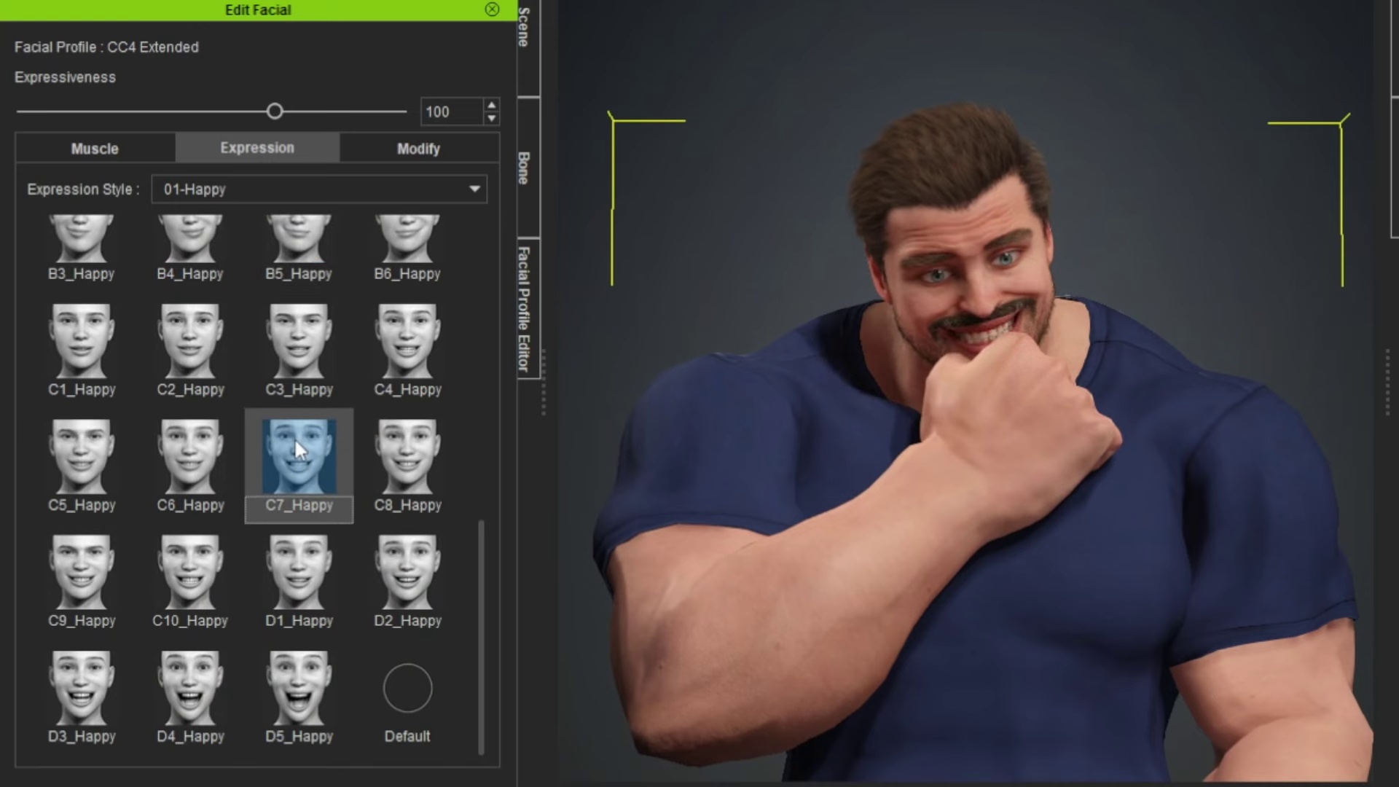
# Step: Set the face to the A1_Angry expression from the 03-Angry style and close facial editing
pyautogui.click(357, 187)
pyautogui.click(217, 247)
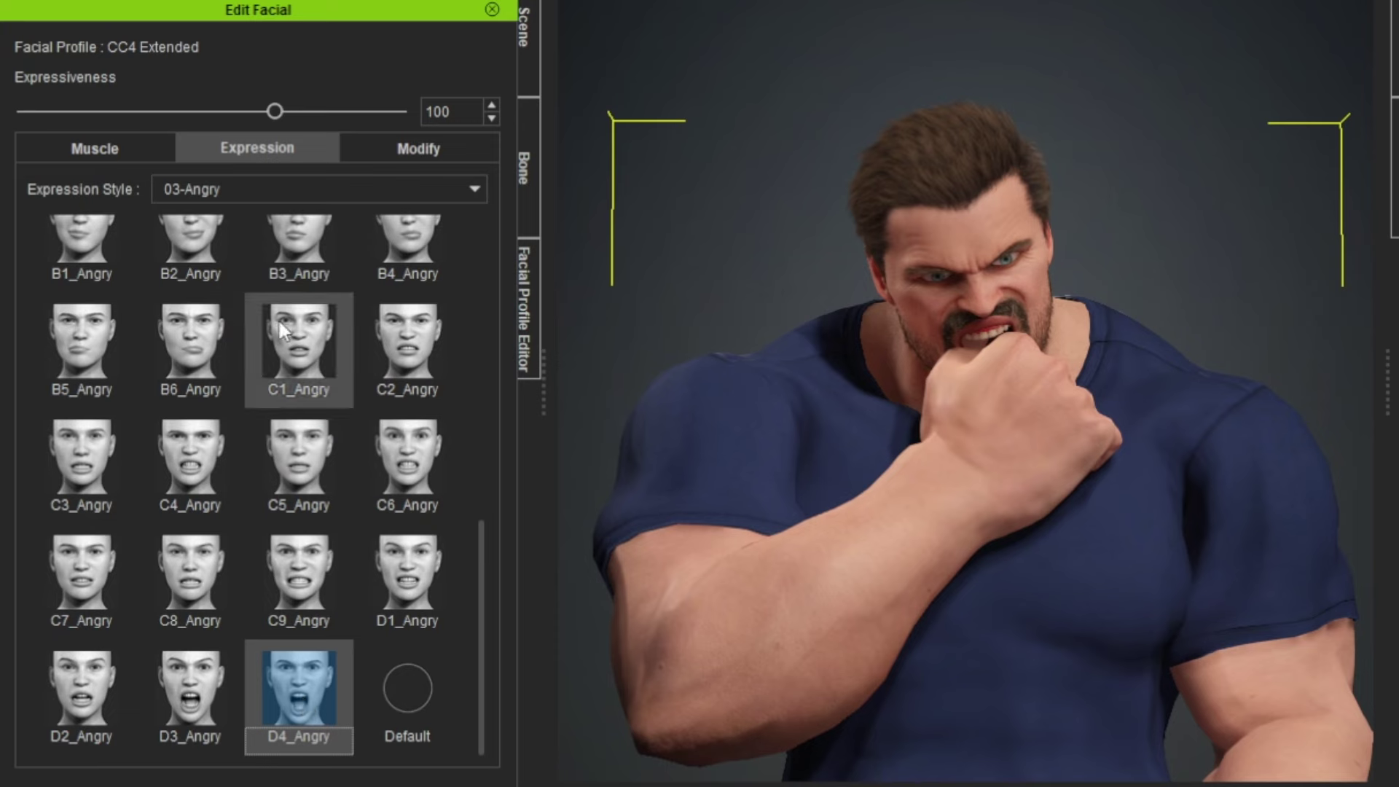
pyautogui.moveTo(1119, 459); pyautogui.dragTo(721, 387, button='right')
pyautogui.scroll(5, 183, 334)
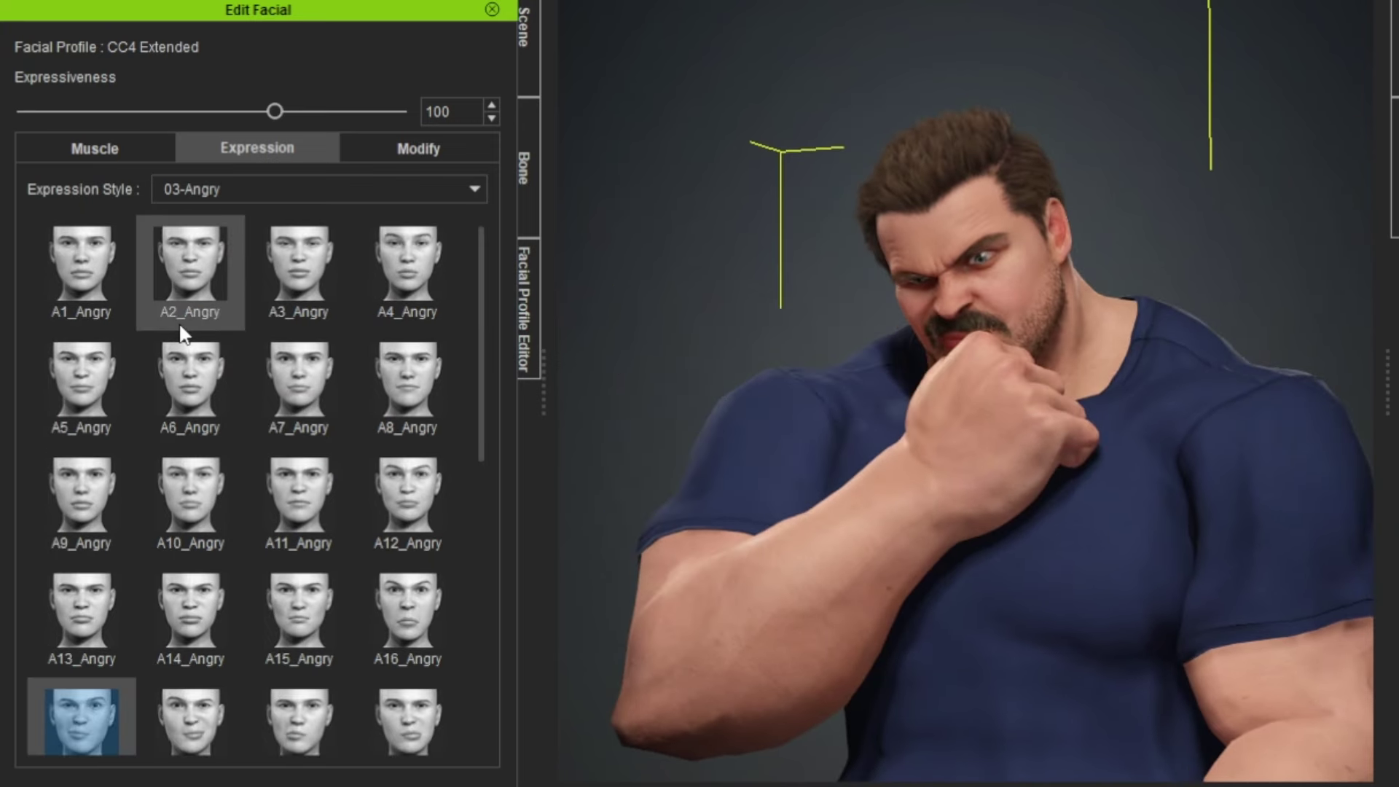
pyautogui.moveTo(1205, 444); pyautogui.dragTo(971, 384, button='right')
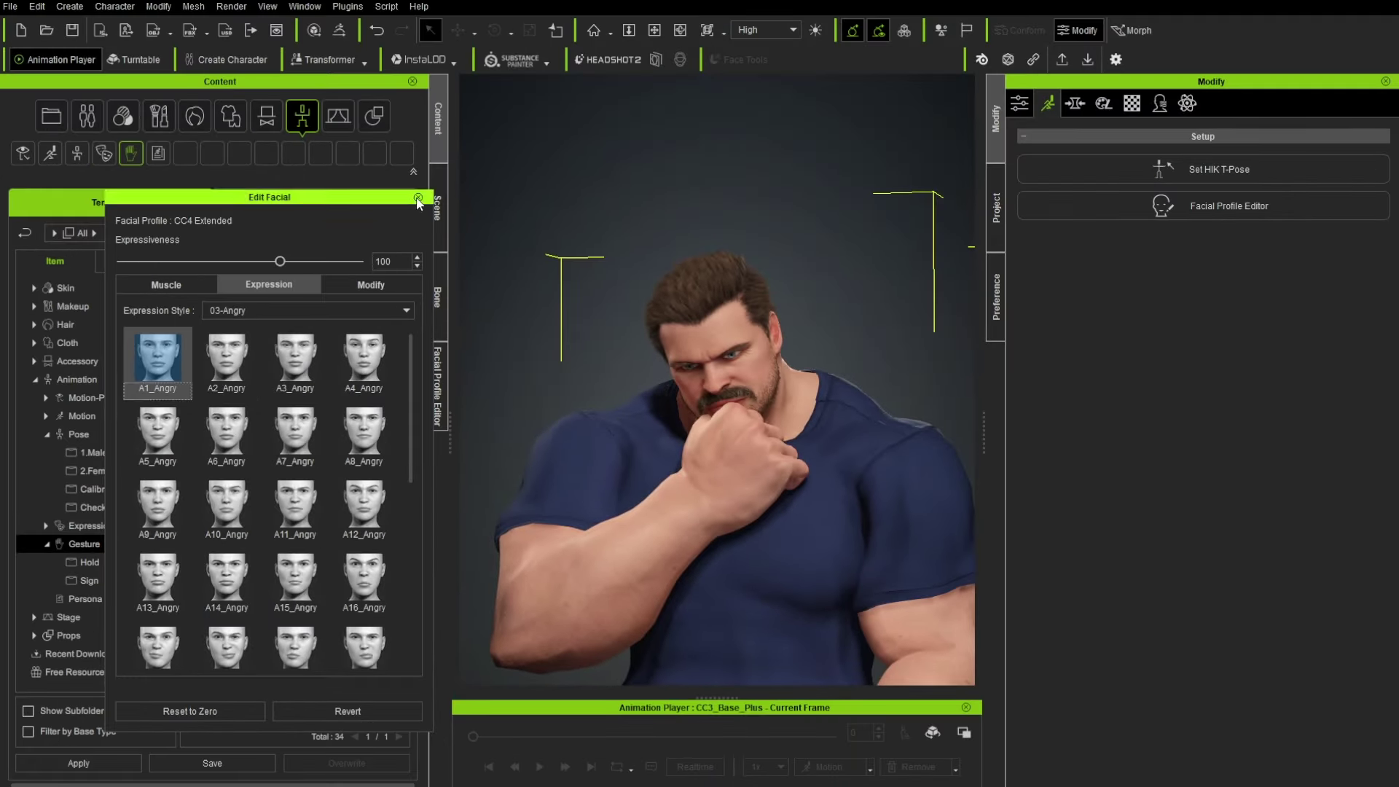
pyautogui.click(418, 198)
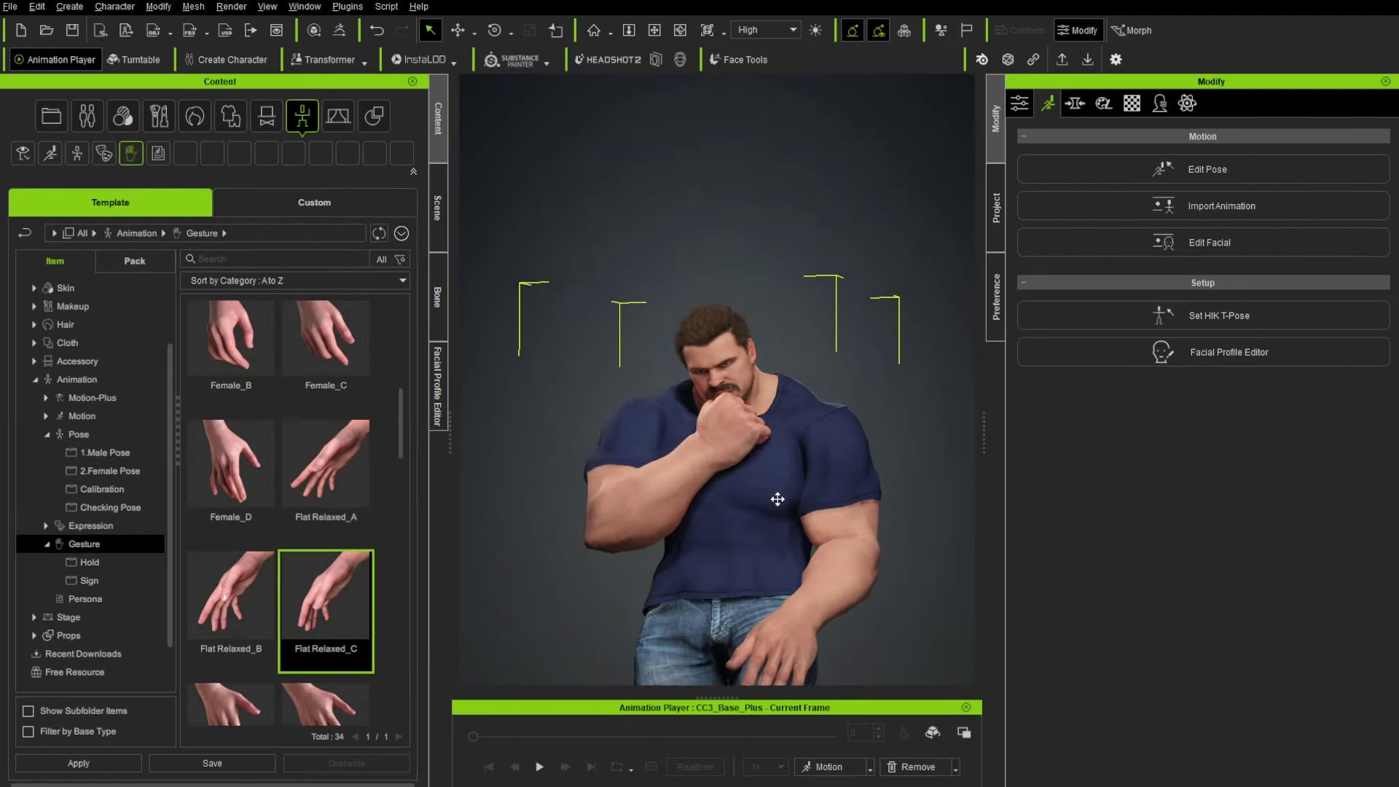
# Step: Load the custom Marine_BaseBody character from the Base folder, replacing the entire current character and outfit
pyautogui.moveTo(778, 499); pyautogui.dragTo(740, 326, button='middle')
pyautogui.scroll(-3, 728, 318)
pyautogui.moveTo(715, 309); pyautogui.dragTo(715, 344, button='right')
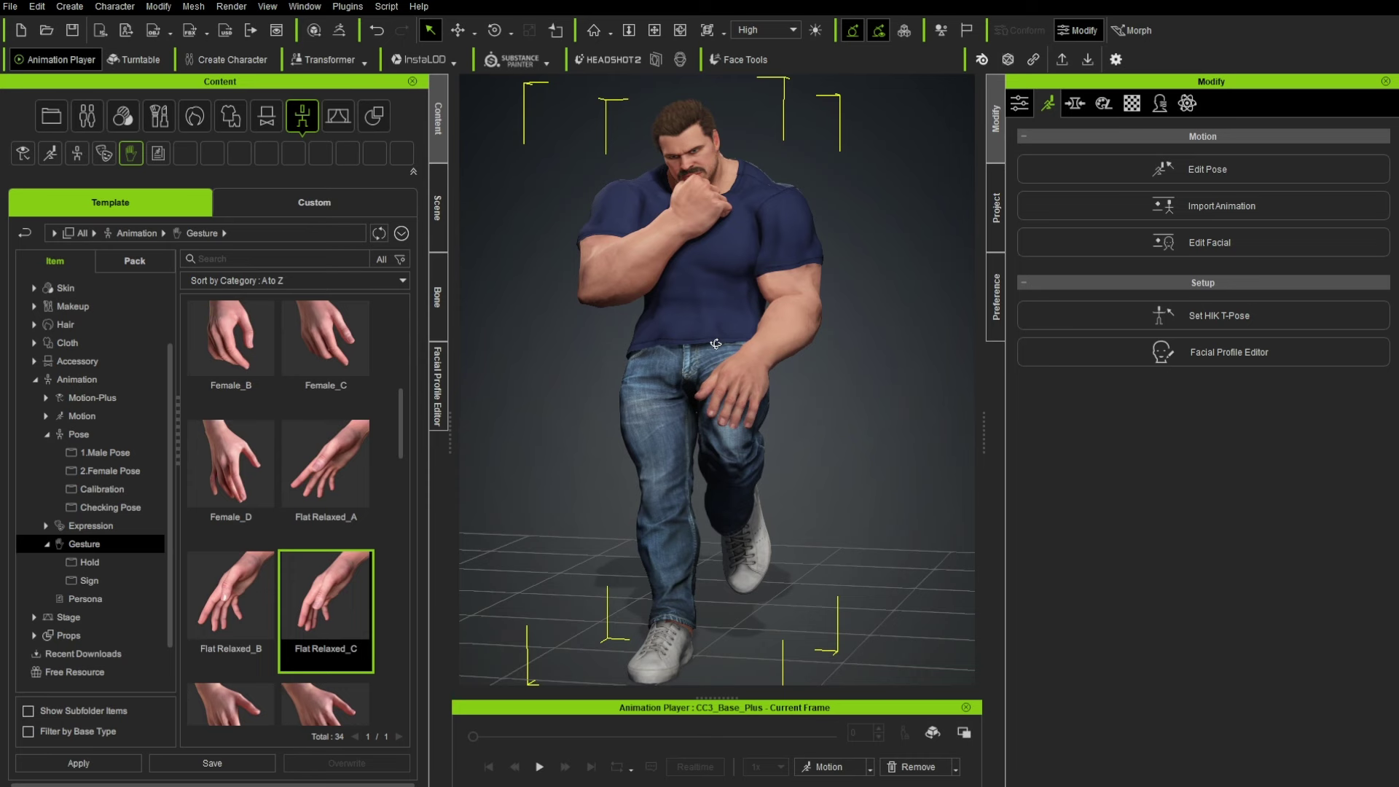
pyautogui.click(438, 206)
pyautogui.click(436, 118)
pyautogui.click(439, 210)
pyautogui.click(439, 124)
pyautogui.click(288, 209)
pyautogui.click(35, 325)
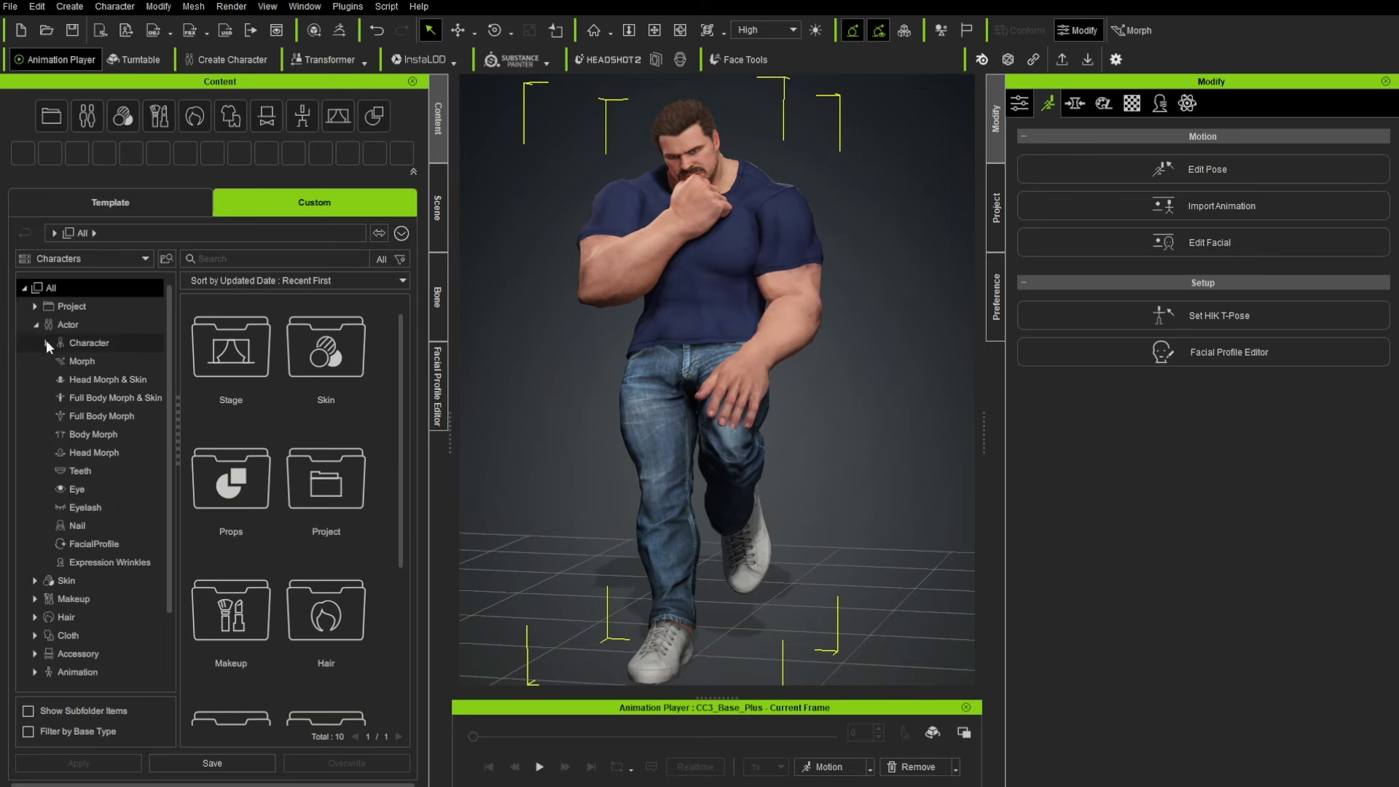
pyautogui.click(79, 359)
pyautogui.doubleClick(326, 348)
pyautogui.click(578, 425)
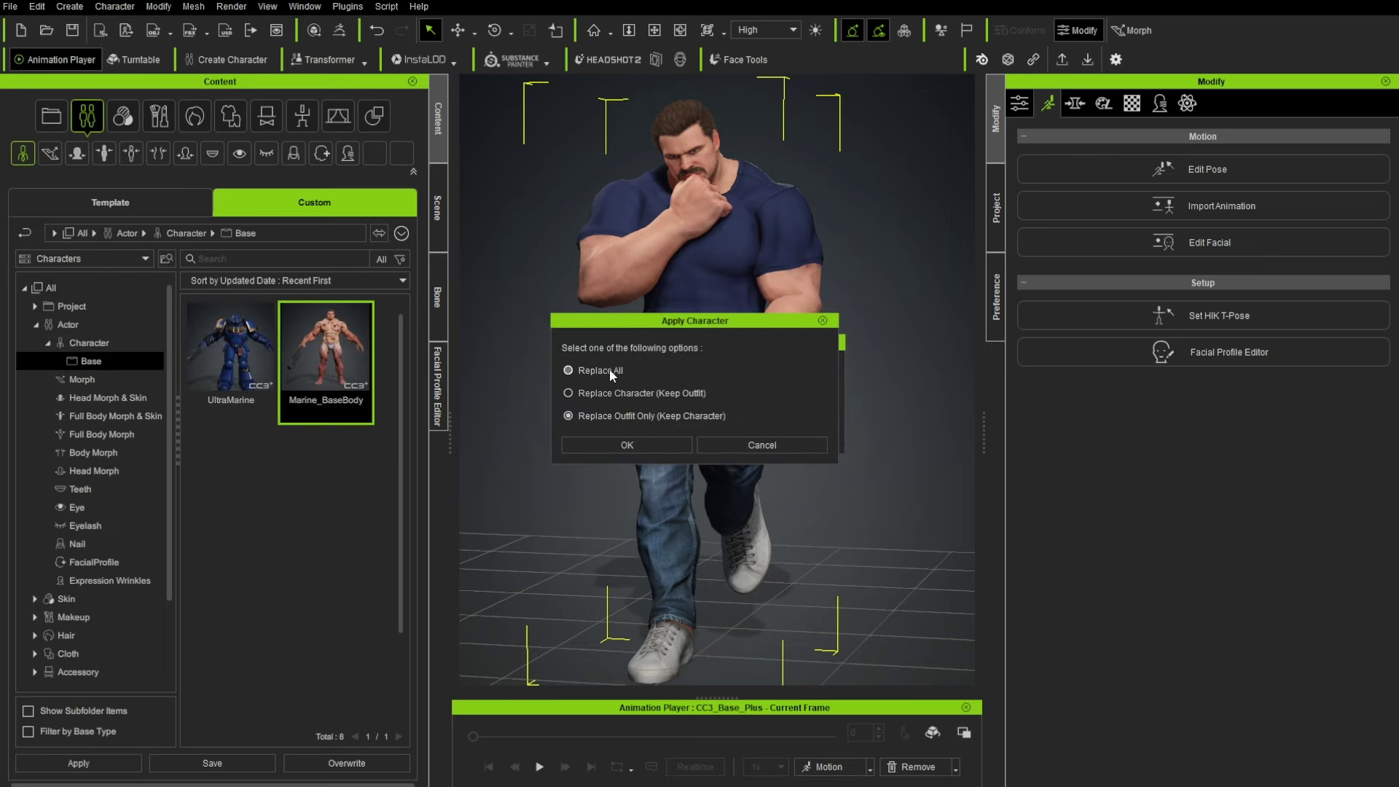
pyautogui.click(609, 443)
# Step: Put the marine base body into a neutral standing pose from the calibration motion presets
pyautogui.click(47, 342)
pyautogui.click(73, 323)
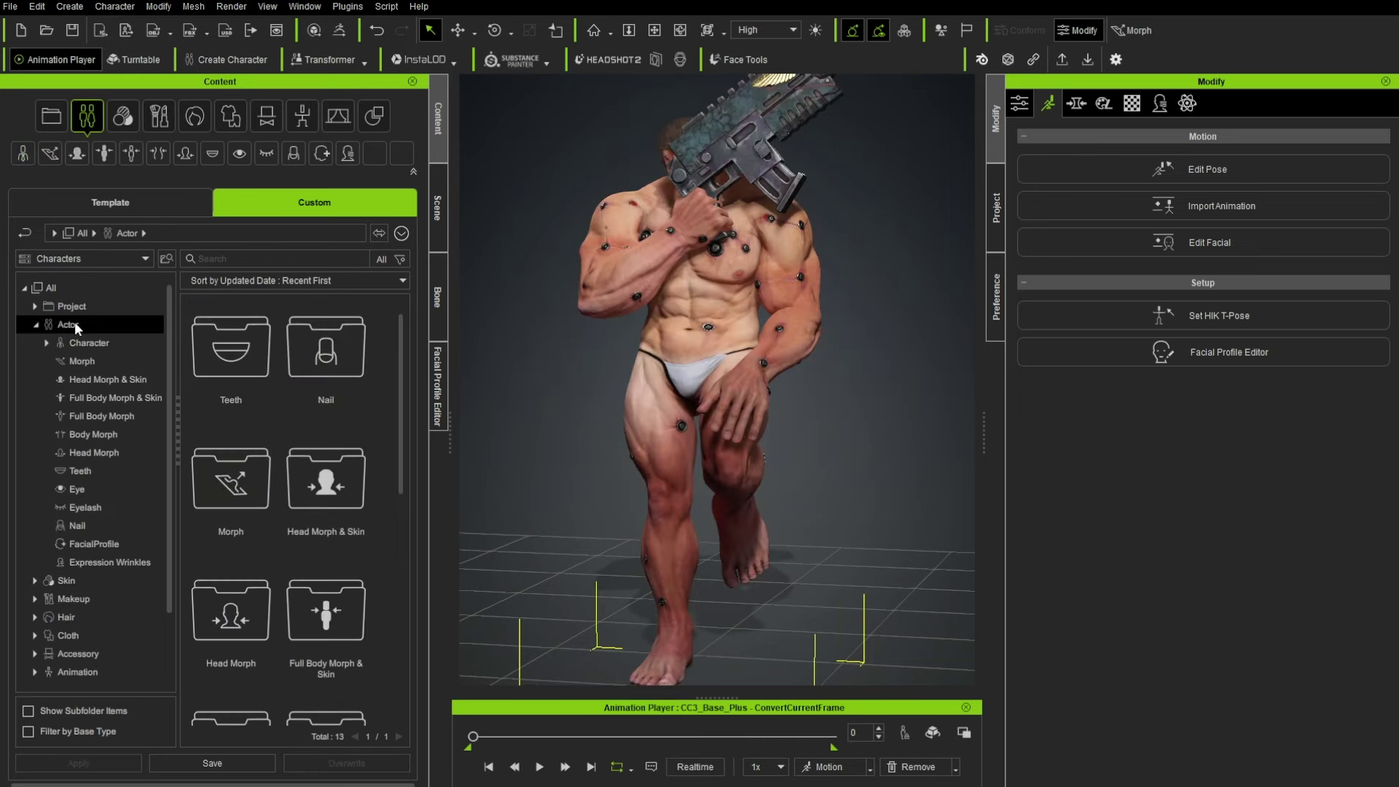
pyautogui.moveTo(757, 372); pyautogui.dragTo(693, 345, button='right')
pyautogui.click(834, 767)
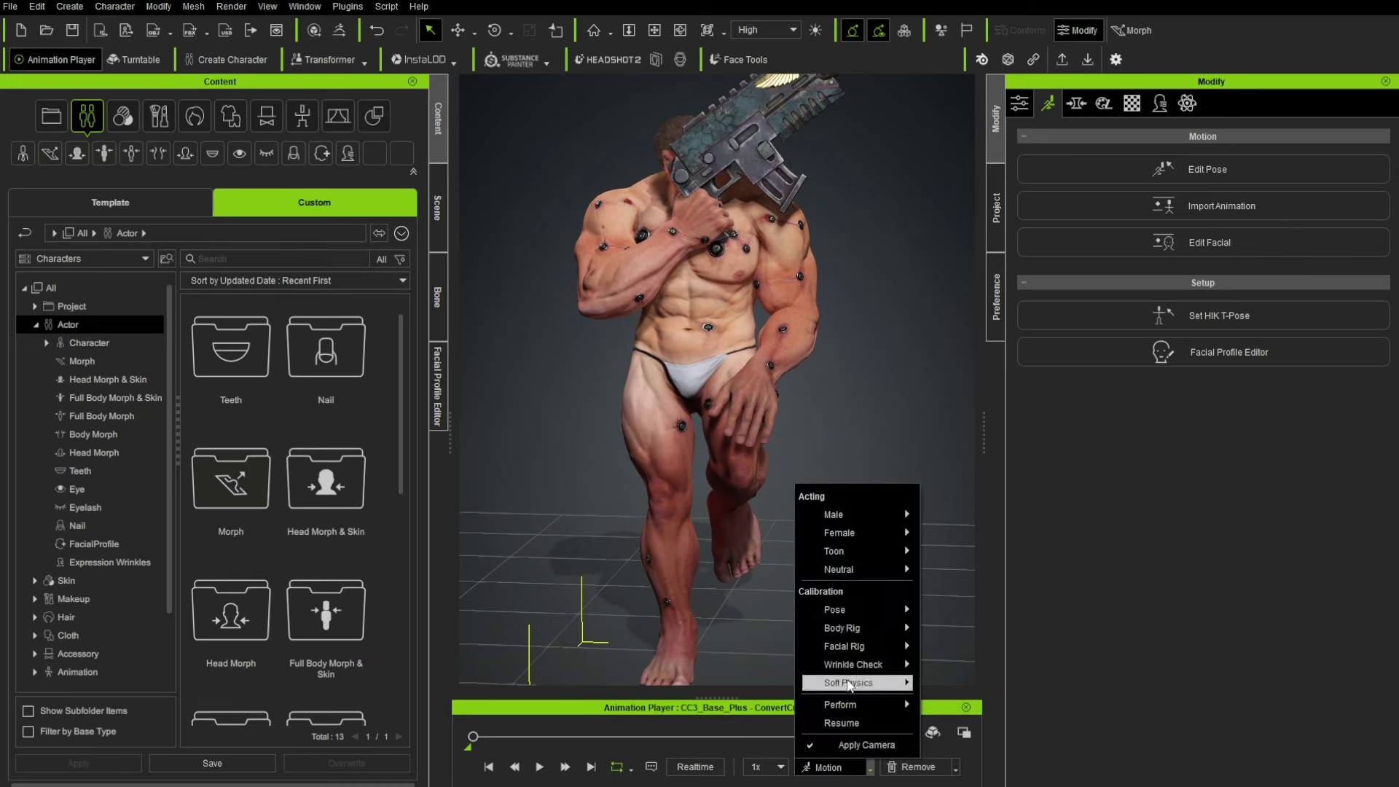
pyautogui.click(960, 632)
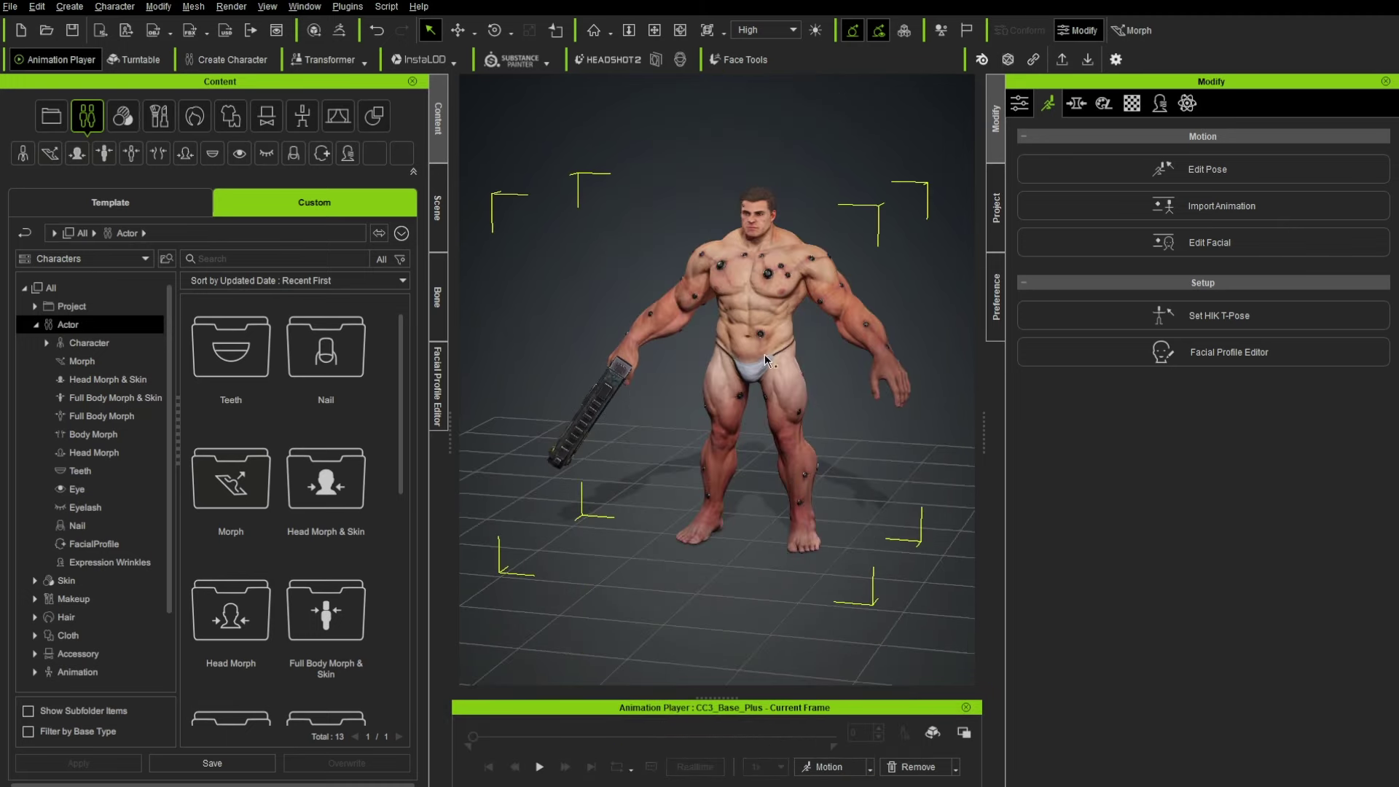
# Step: Examine the marine's muscular torso, face and the metal ports set into the skin up close
pyautogui.moveTo(727, 449); pyautogui.dragTo(684, 568, button='middle')
pyautogui.scroll(3, 717, 405)
pyautogui.scroll(4, 717, 405)
pyautogui.moveTo(717, 405); pyautogui.dragTo(770, 283, button='middle')
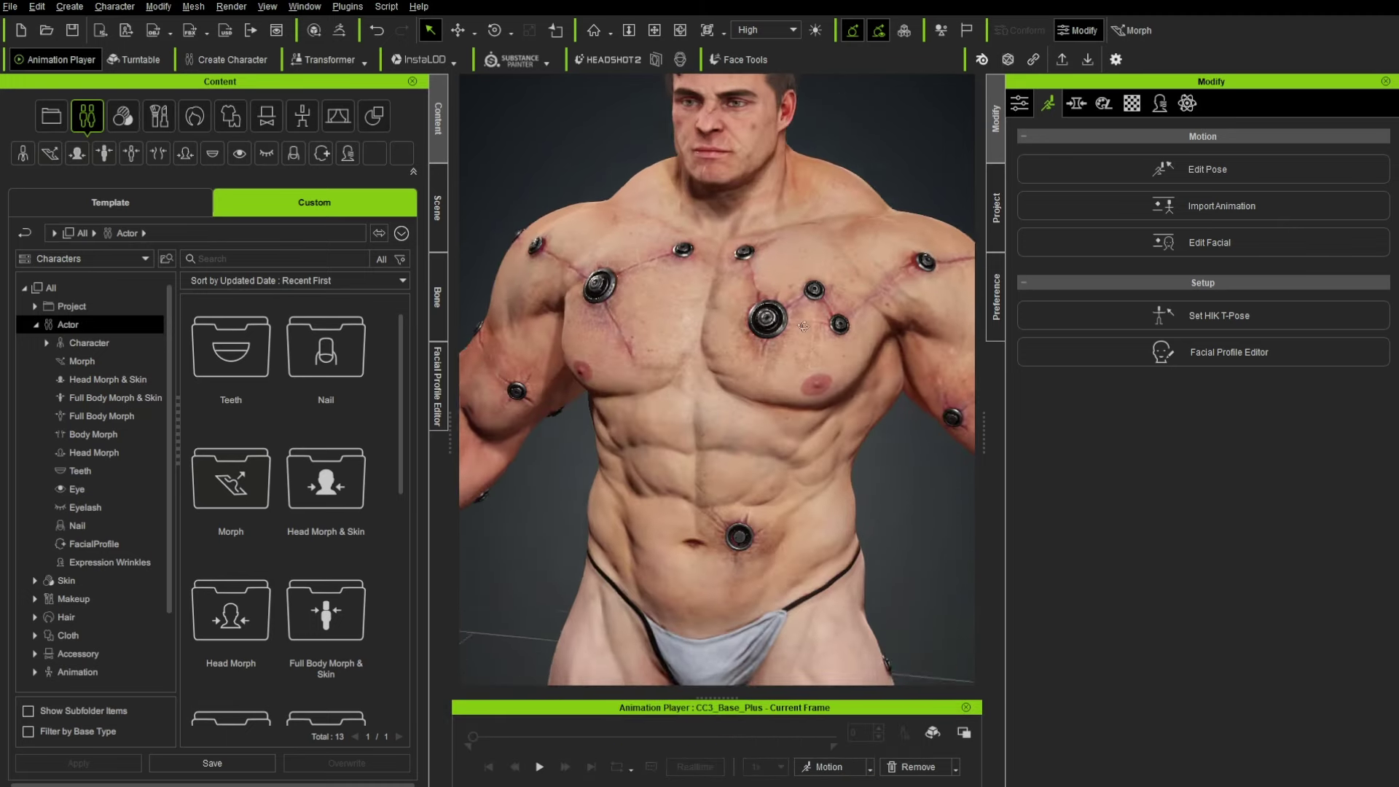
pyautogui.moveTo(770, 283); pyautogui.dragTo(686, 297, button='right')
pyautogui.scroll(3, 686, 297)
pyautogui.scroll(-10, 685, 297)
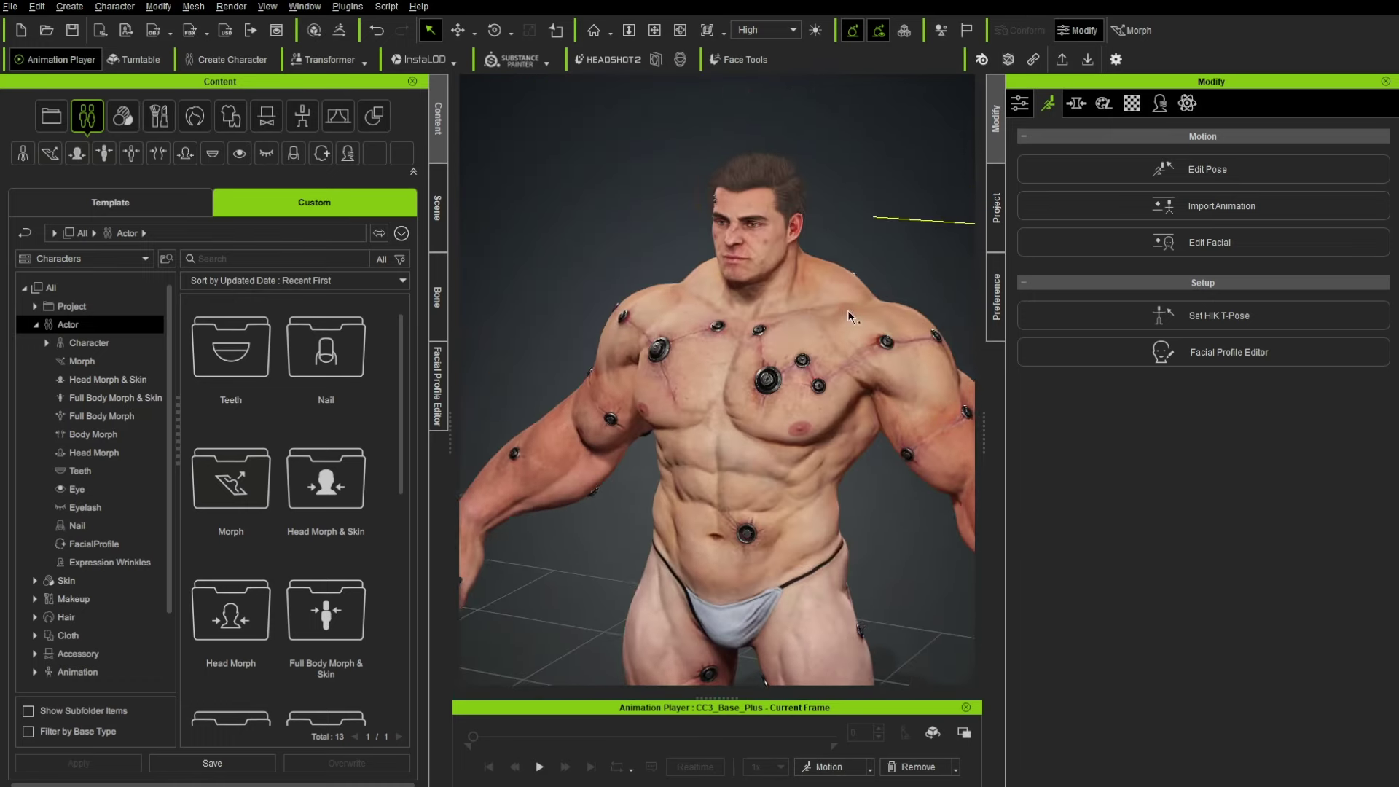
# Step: Swap the bolter in the marine's hand for the chainsword and play the Single Handed motion Blade_WrapAround_M
pyautogui.click(438, 208)
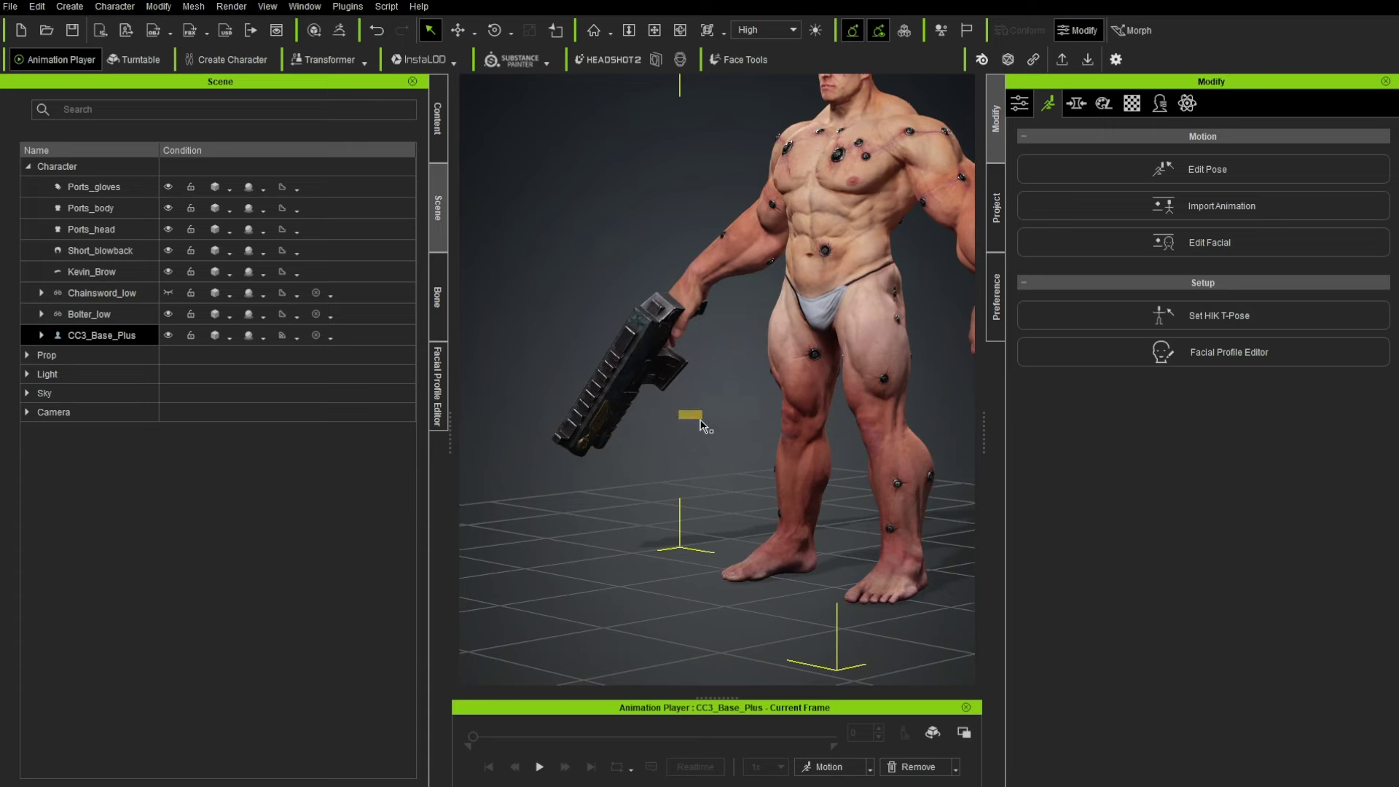
pyautogui.keyDown('alt'); pyautogui.moveTo(700, 421); pyautogui.dragTo(558, 456); pyautogui.keyUp('alt')
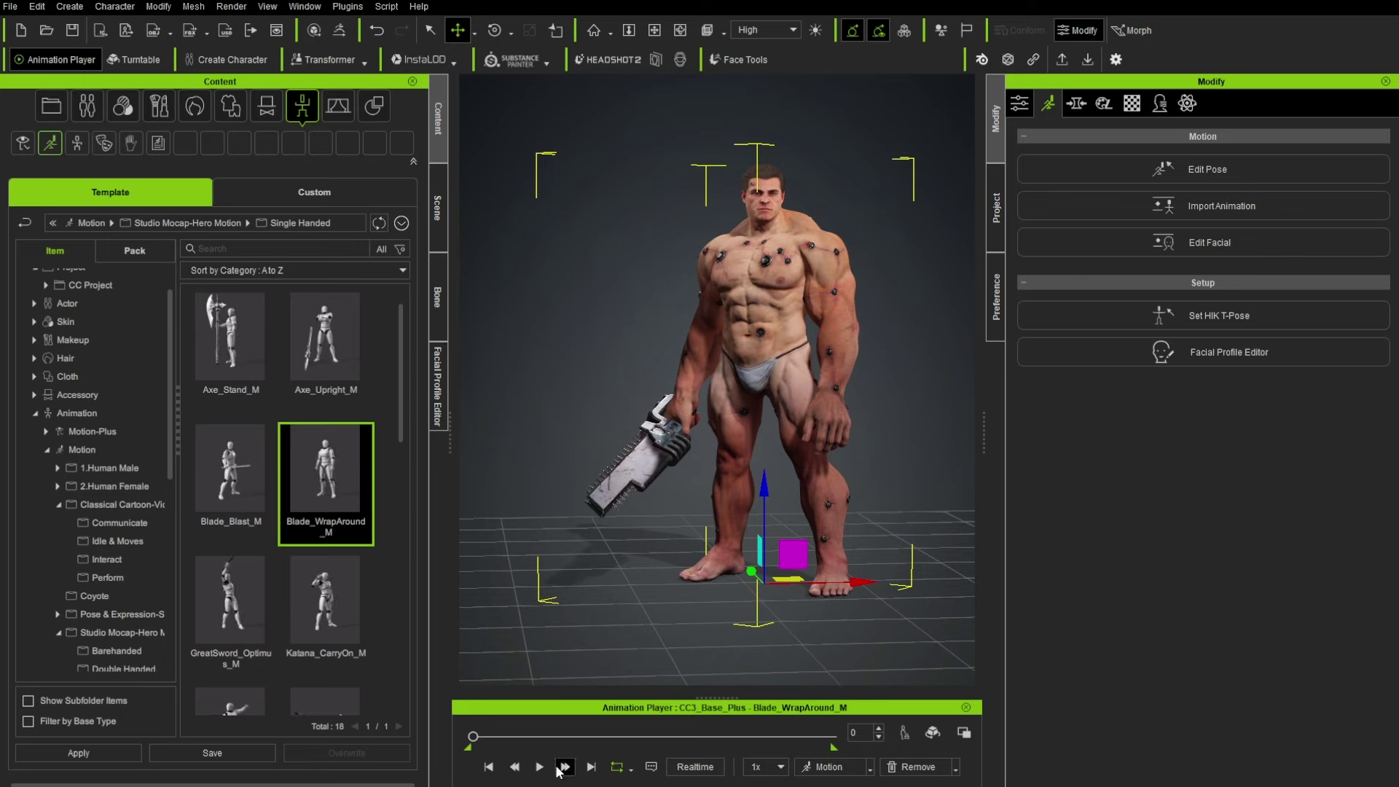
pyautogui.click(539, 766)
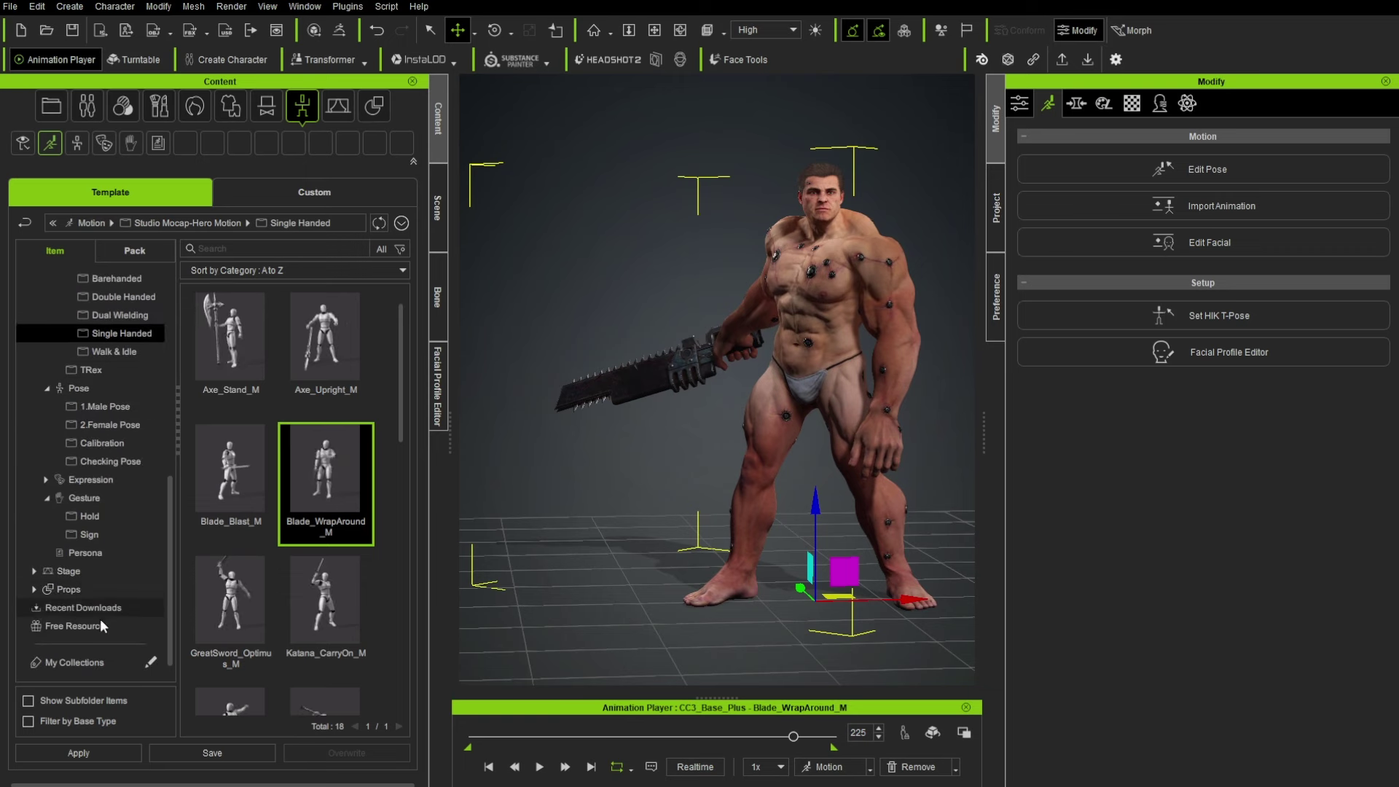
# Step: Apply the Authority light room from the stage templates and view the playing chainsword motion under it
pyautogui.click(64, 570)
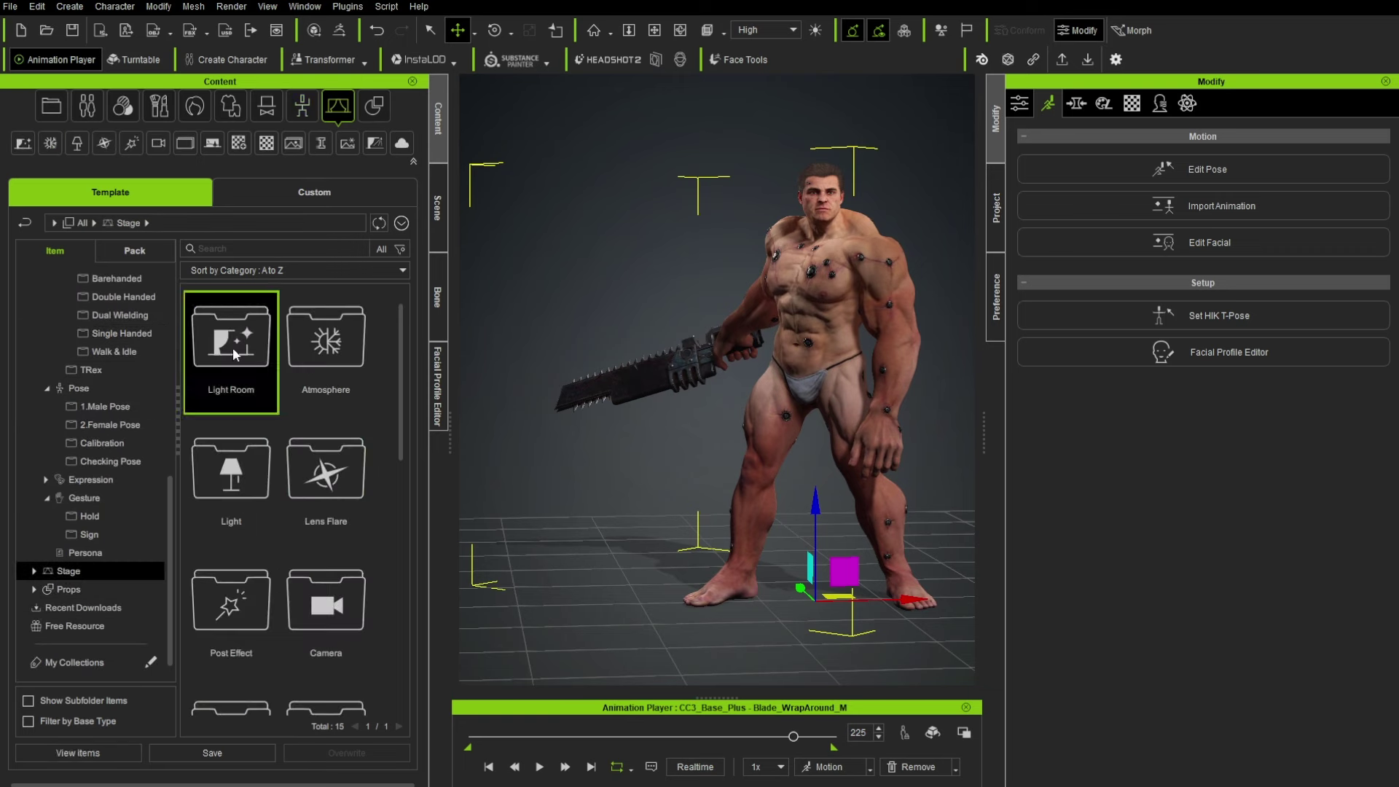
pyautogui.scroll(-3, 285, 522)
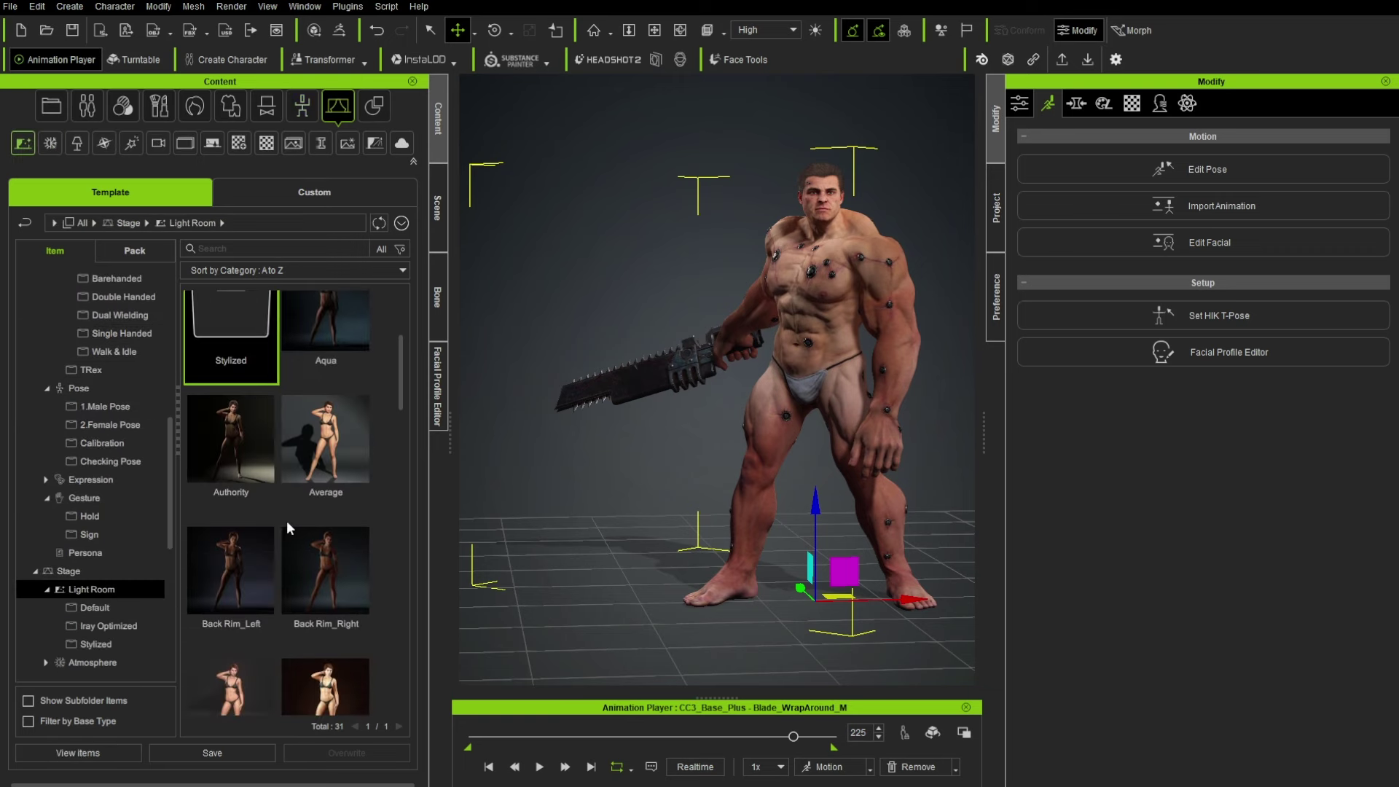
pyautogui.doubleClick(238, 379)
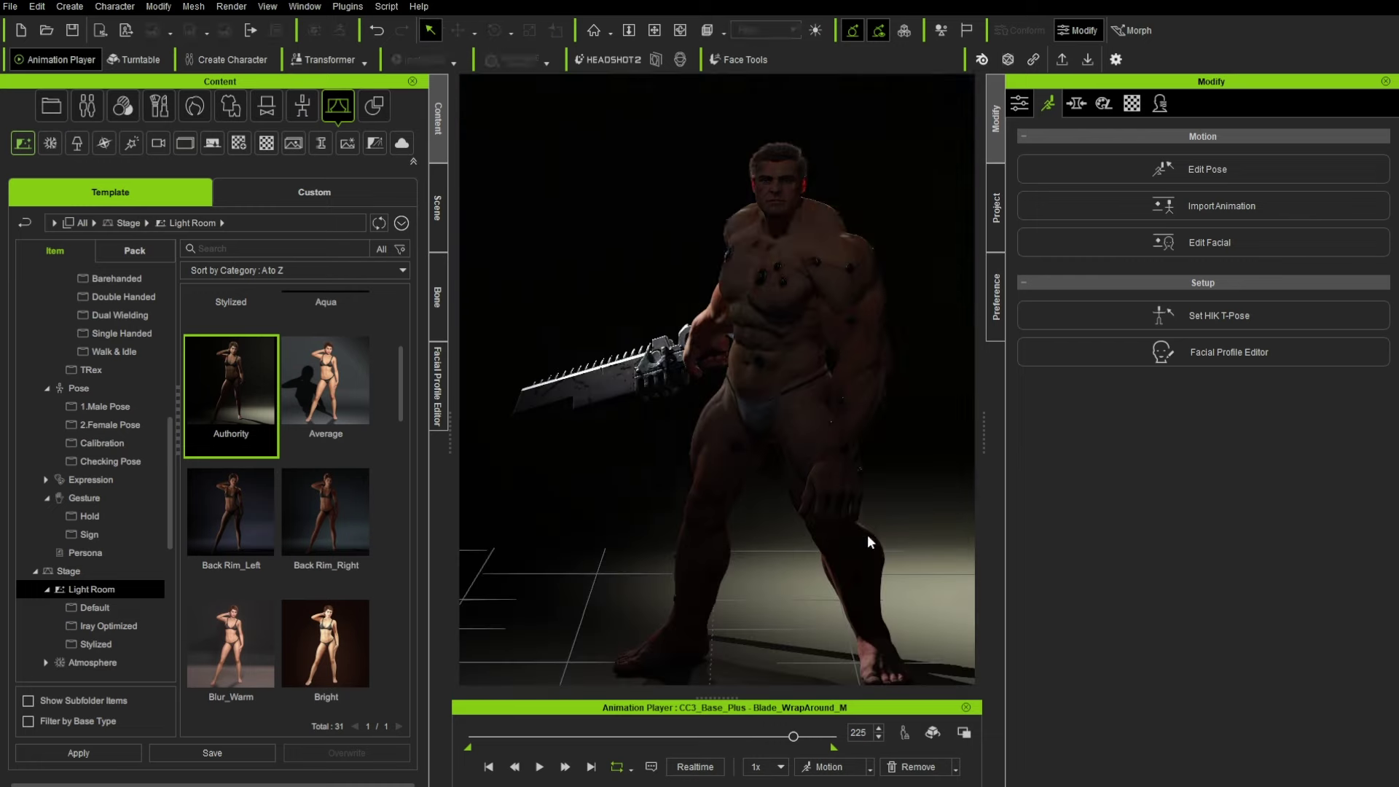
pyautogui.keyDown('alt'); pyautogui.moveTo(758, 434); pyautogui.dragTo(752, 590, button='right'); pyautogui.keyUp('alt')
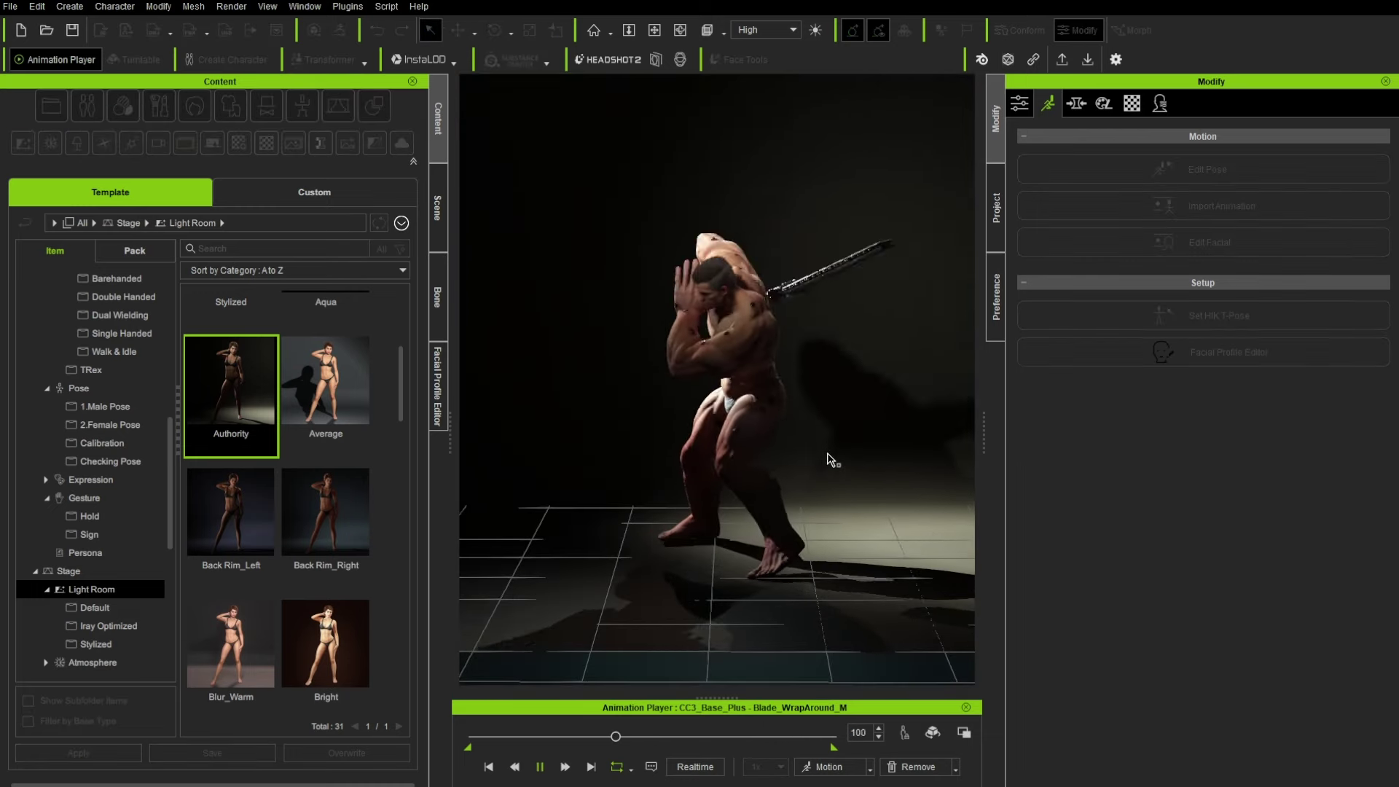
pyautogui.keyDown('alt'); pyautogui.moveTo(827, 453); pyautogui.dragTo(918, 467); pyautogui.keyUp('alt')
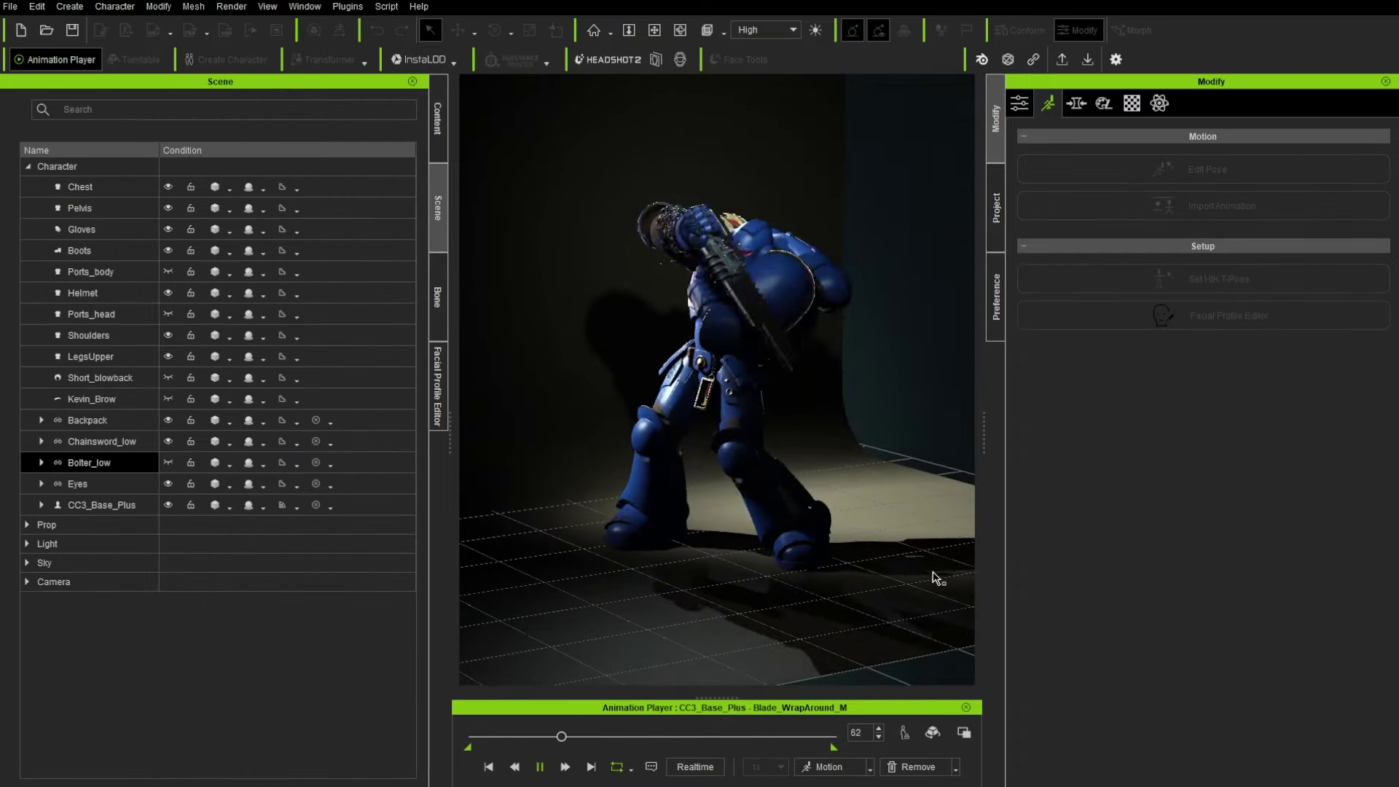
# Step: Examine the armoured marine during the Blade_WrapAround_M chainsword motion and the Break_Door bolter motion
pyautogui.keyDown('alt'); pyautogui.moveTo(932, 572); pyautogui.dragTo(836, 551); pyautogui.keyUp('alt')
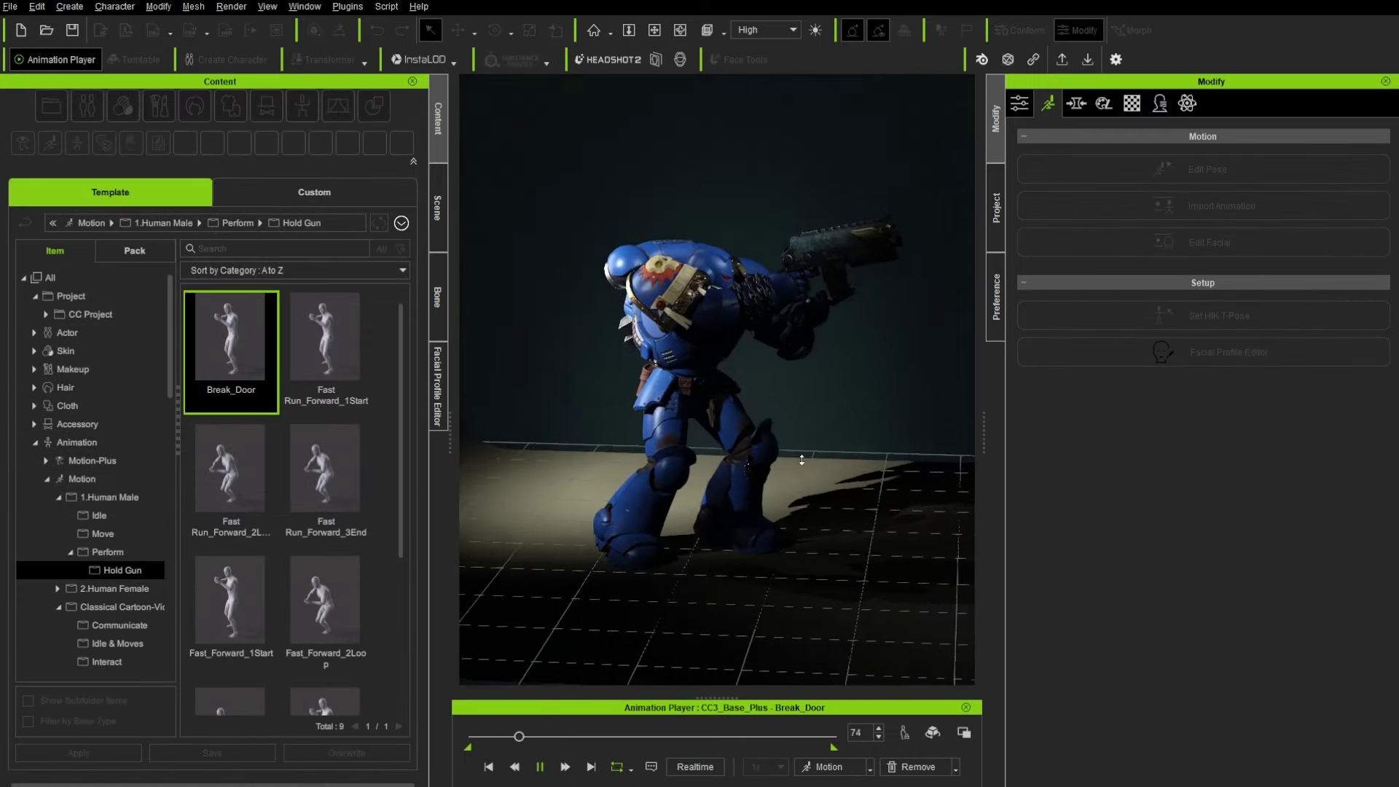
pyautogui.keyDown('alt'); pyautogui.moveTo(801, 460); pyautogui.dragTo(722, 459); pyautogui.keyUp('alt')
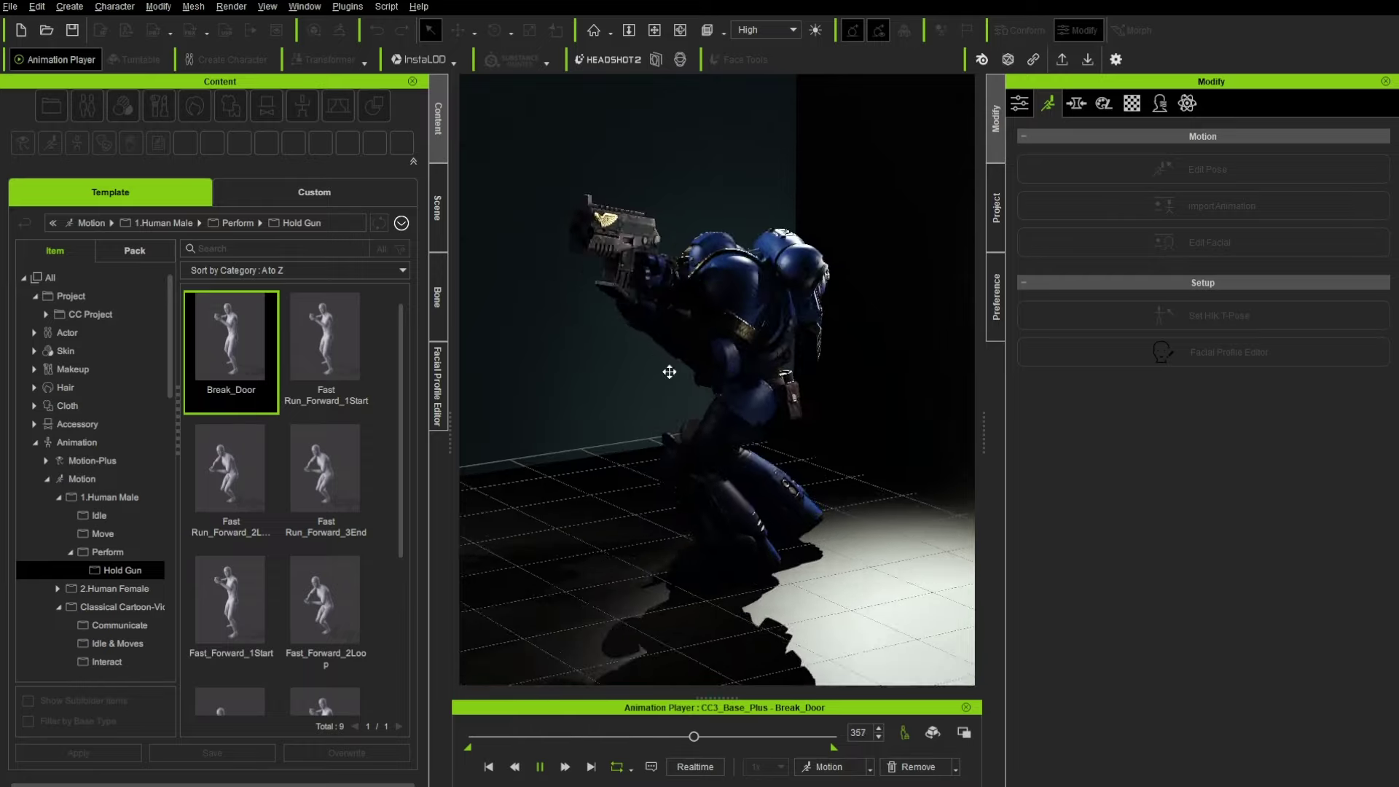
pyautogui.keyDown('alt'); pyautogui.moveTo(669, 371); pyautogui.dragTo(700, 445); pyautogui.keyUp('alt')
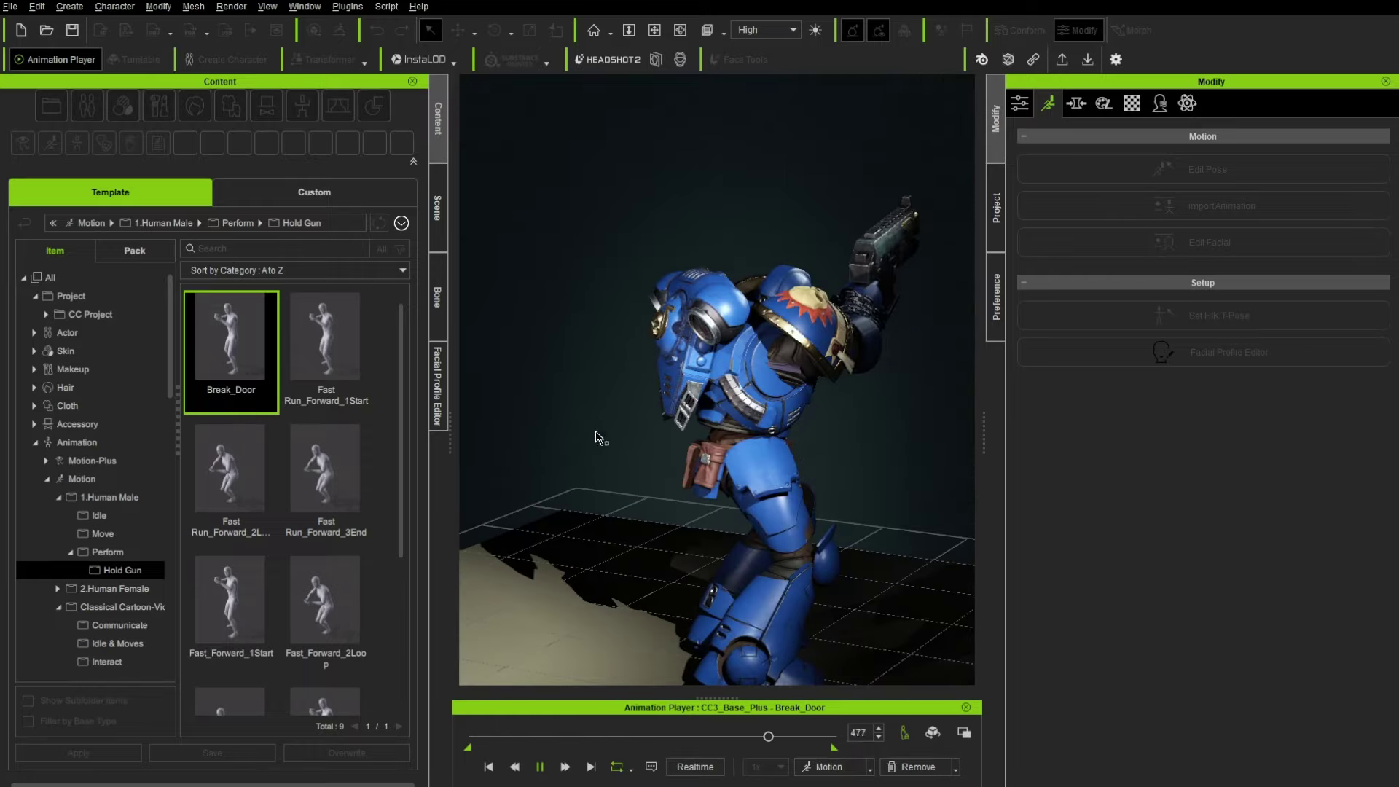